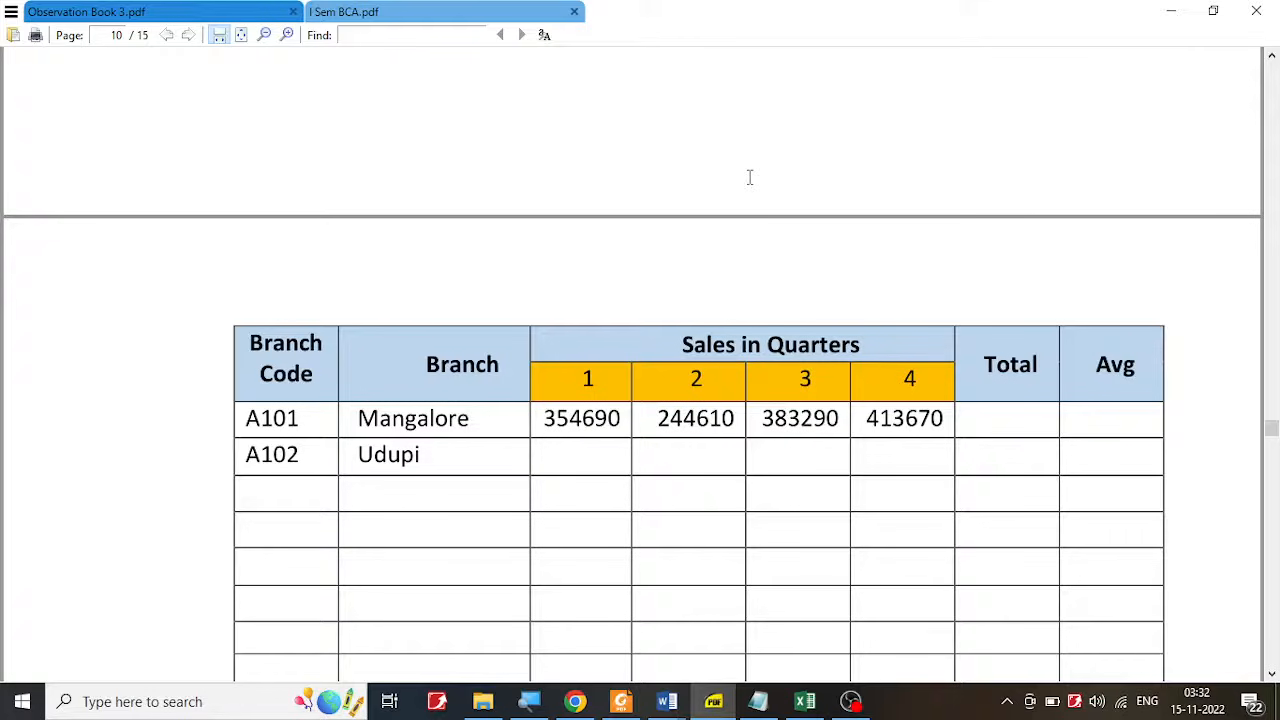
Step: Examine exercise 3 and its quarterly sales table layout in Observation Book 3.pdf, including the summary rows for all branches
scroll(750, 177, down, 3)
scroll(1056, 312, down, 11)
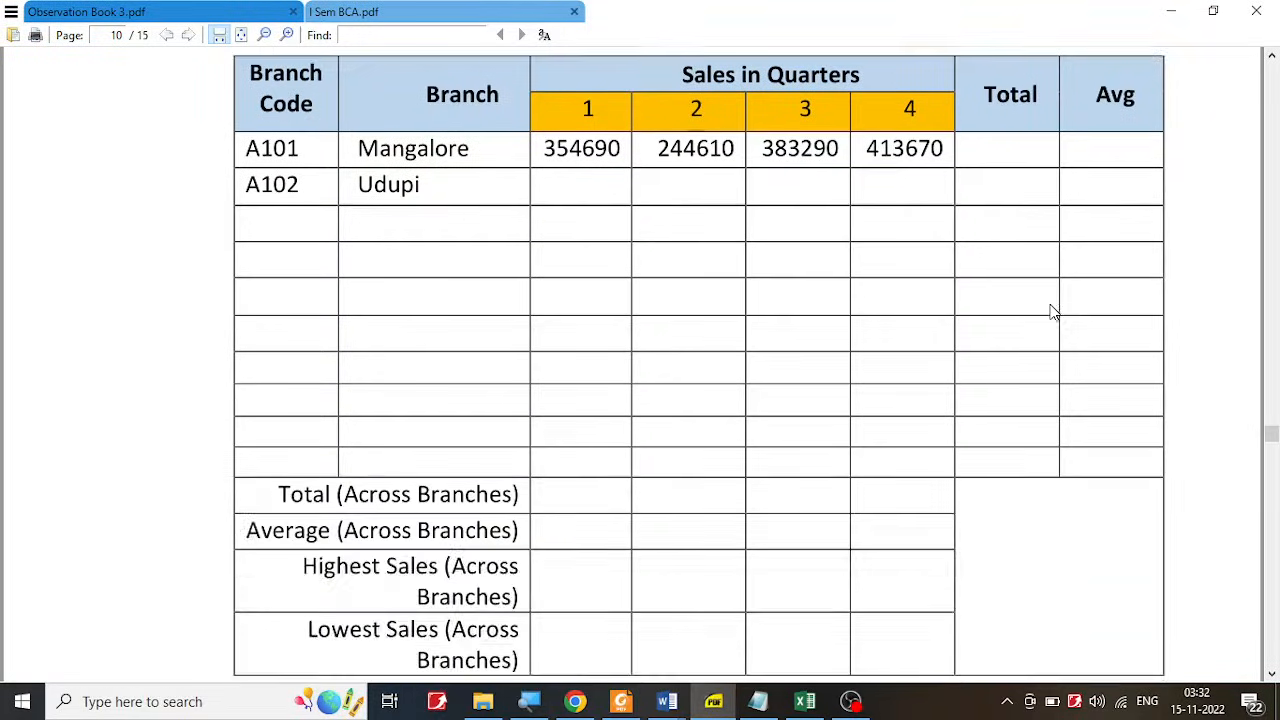
scroll(1052, 312, down, 3)
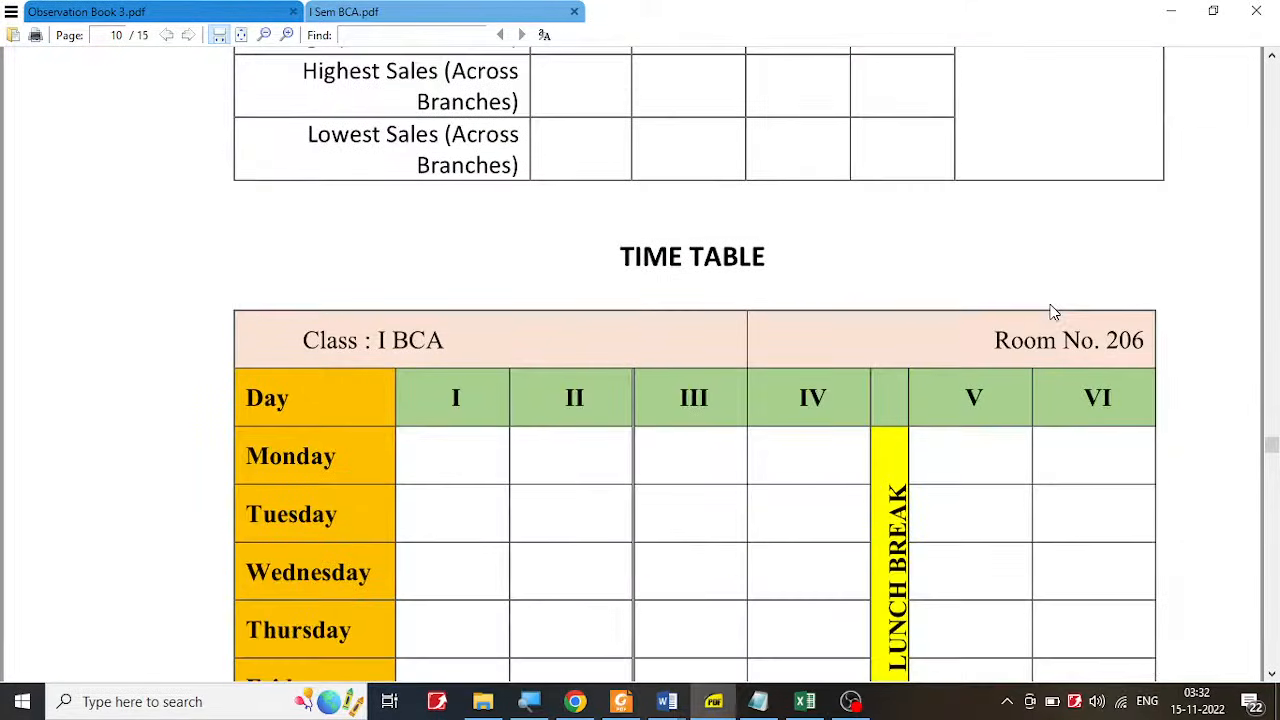
scroll(1052, 312, down, 2)
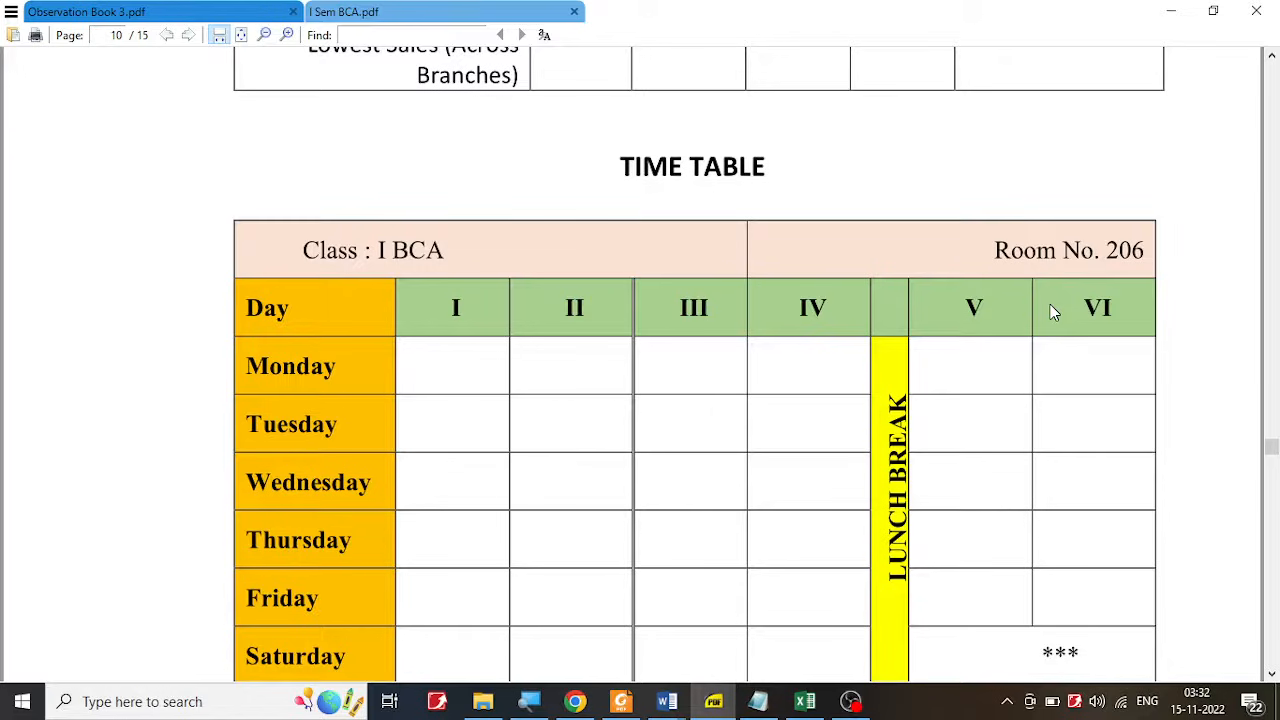
scroll(1051, 311, up, 12)
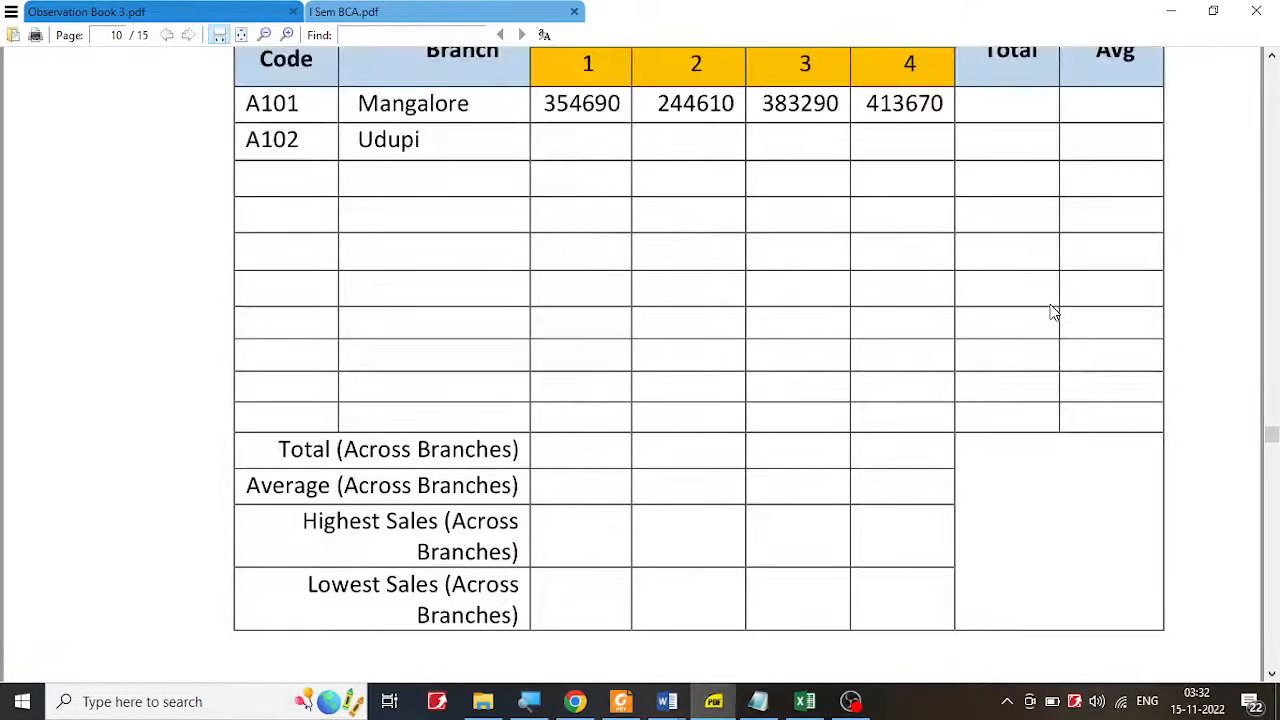
scroll(1052, 312, up, 12)
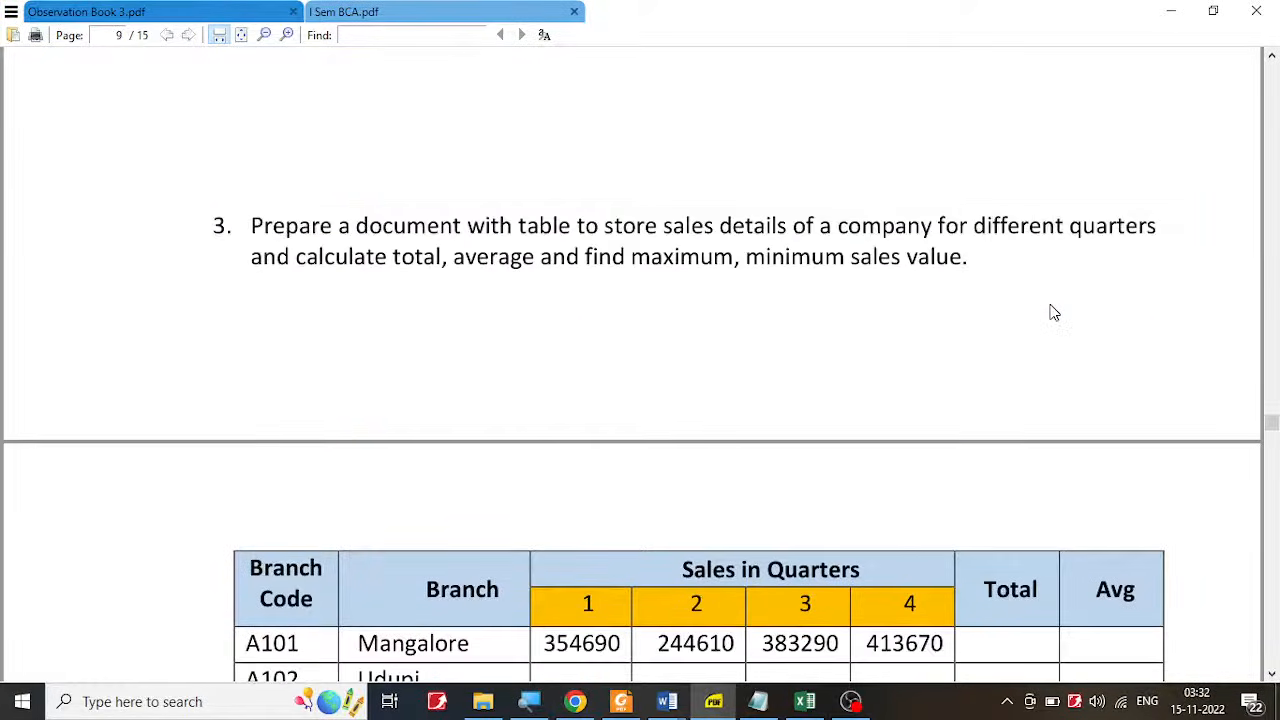
scroll(1052, 312, down, 8)
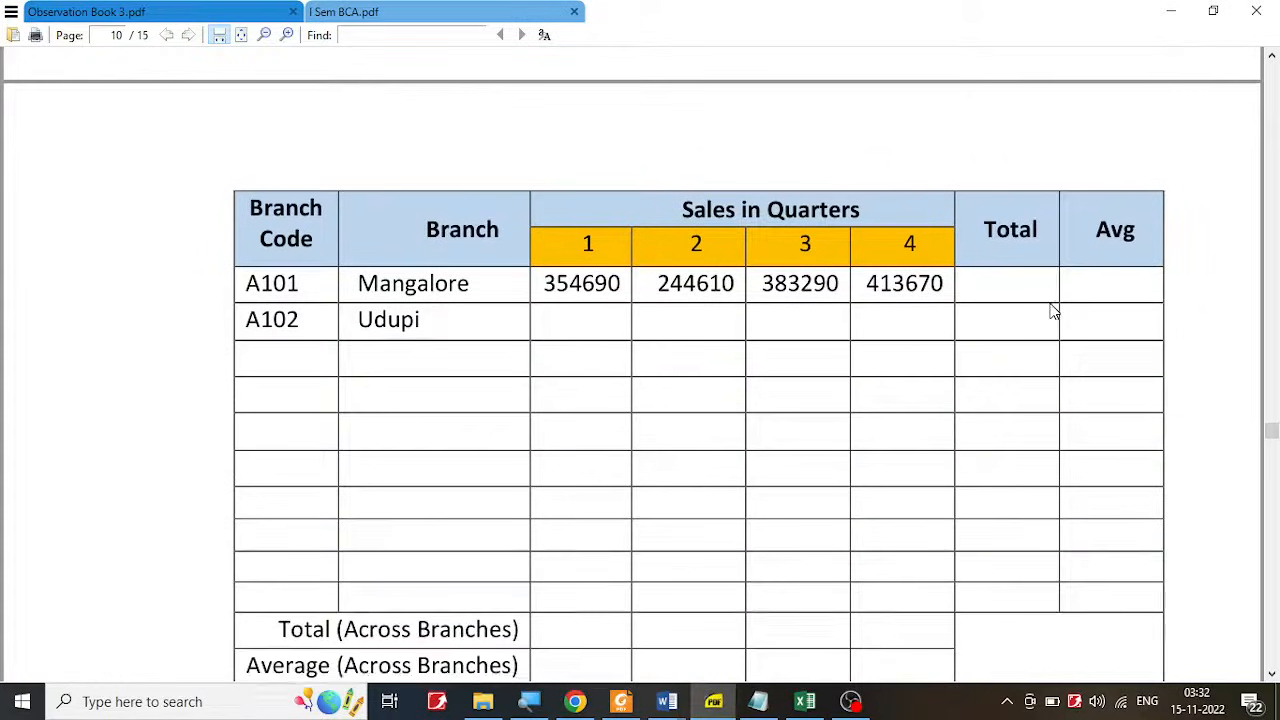
scroll(1052, 312, down, 2)
scroll(1052, 312, down, 1)
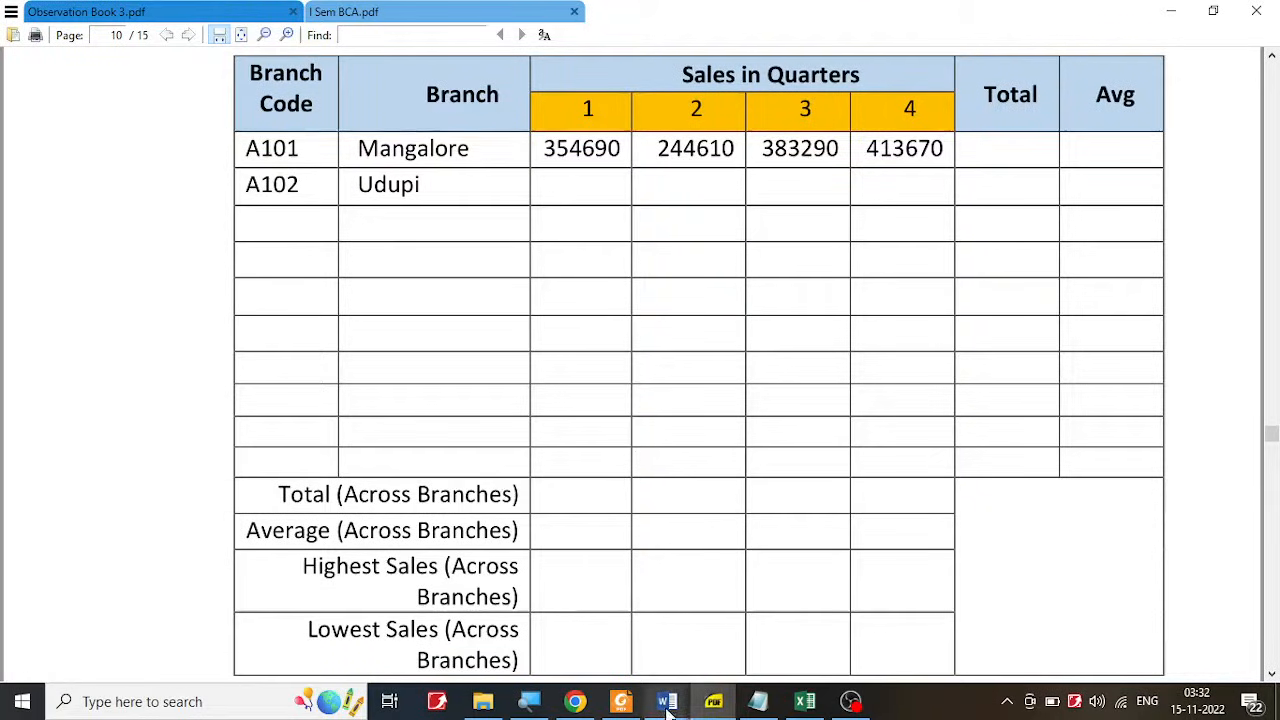
Step: Switch to the blank Word document and insert a table with 8 columns and 16 rows
mouse_move(667, 705)
click(751, 650)
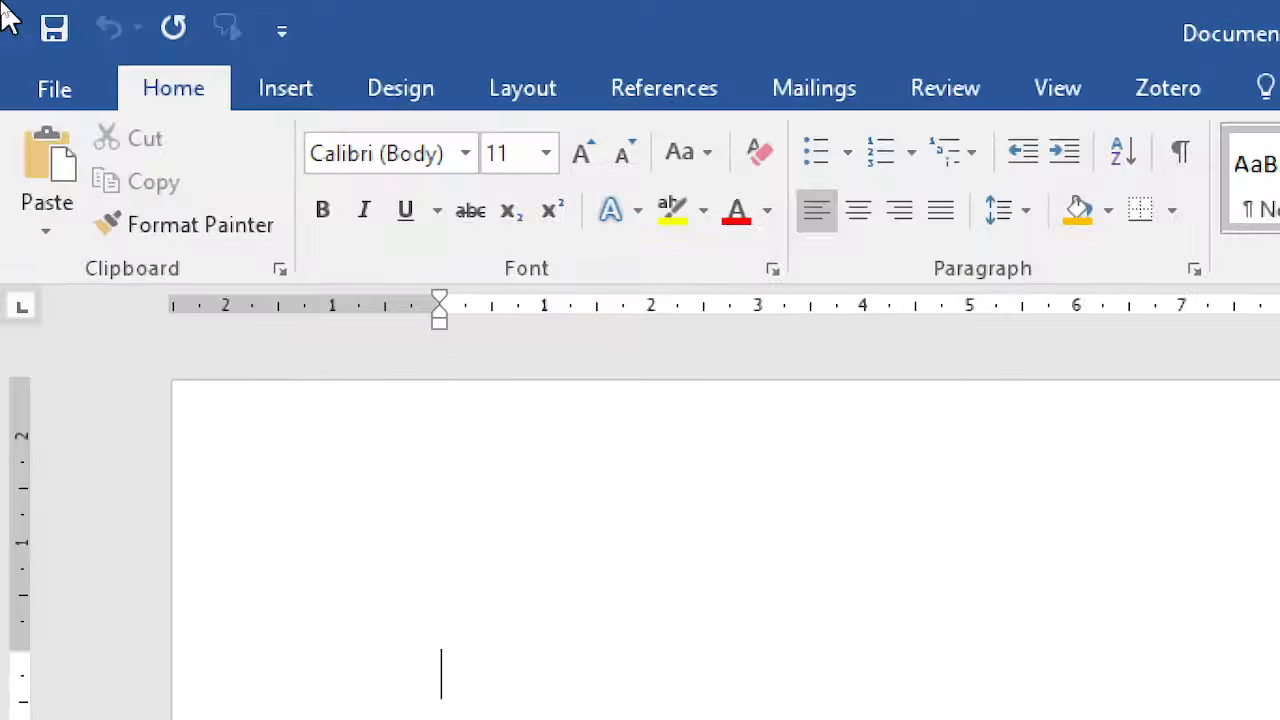
click(284, 92)
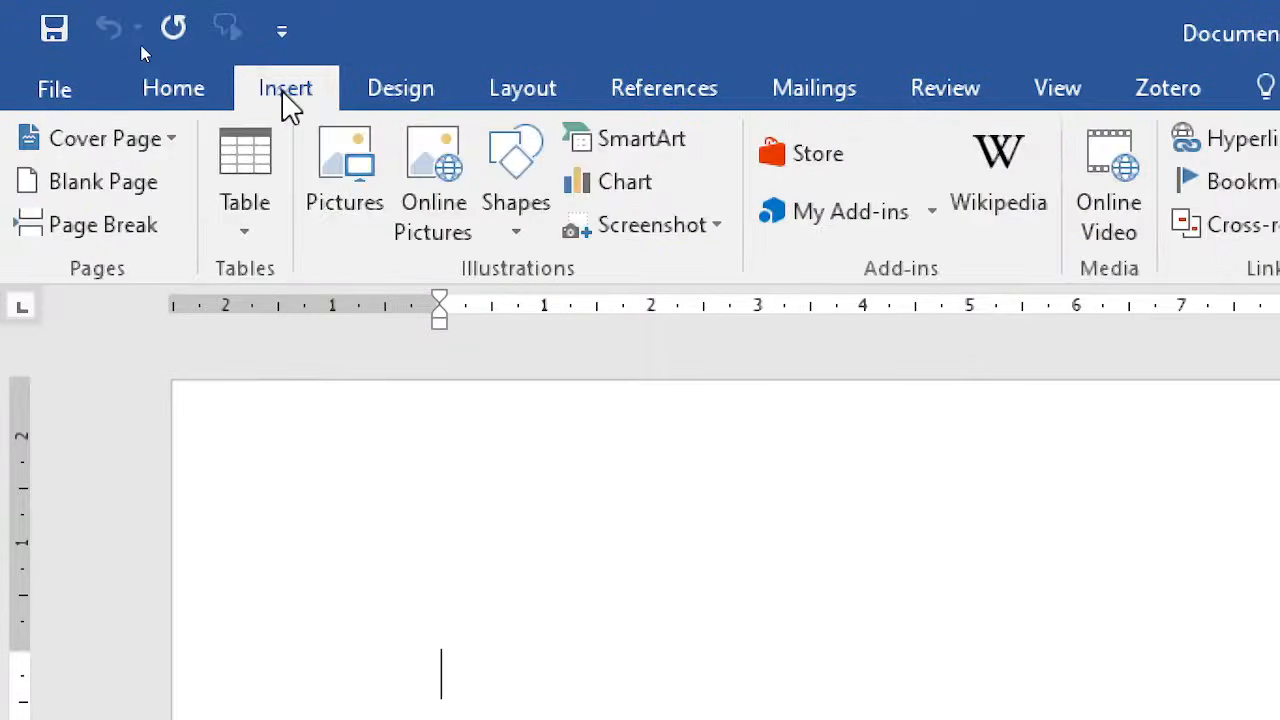
click(246, 232)
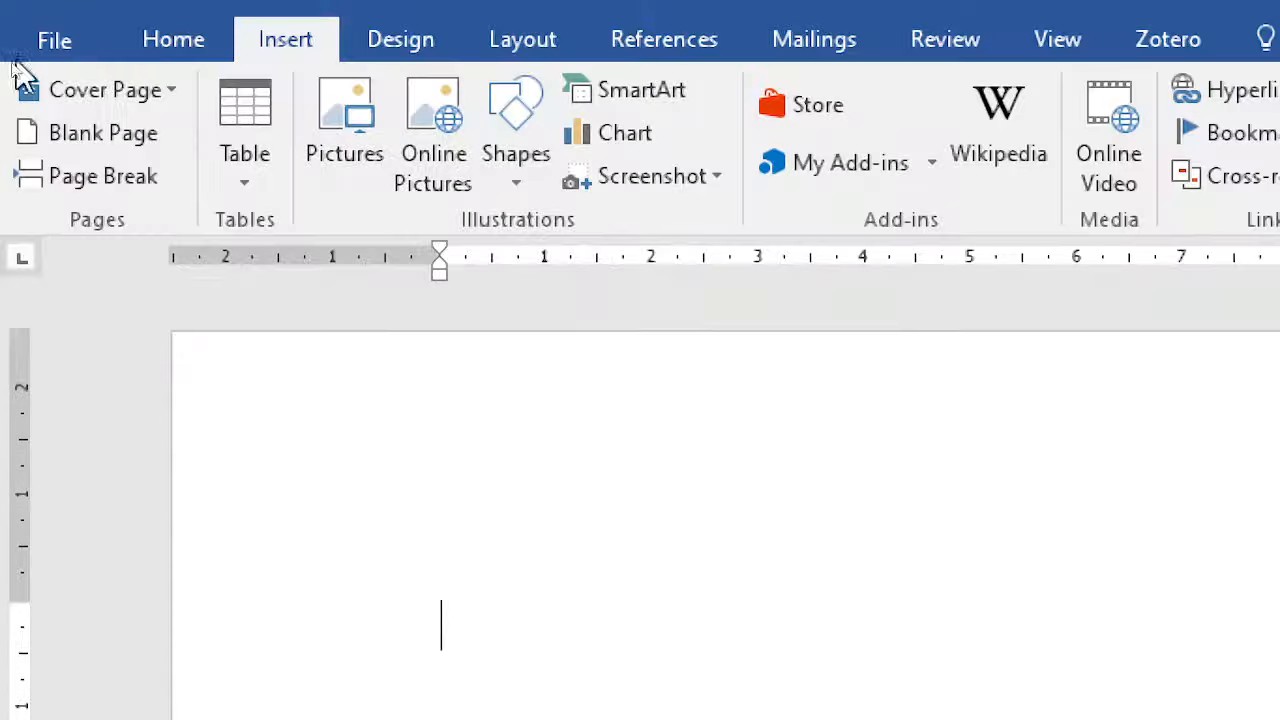
click(251, 195)
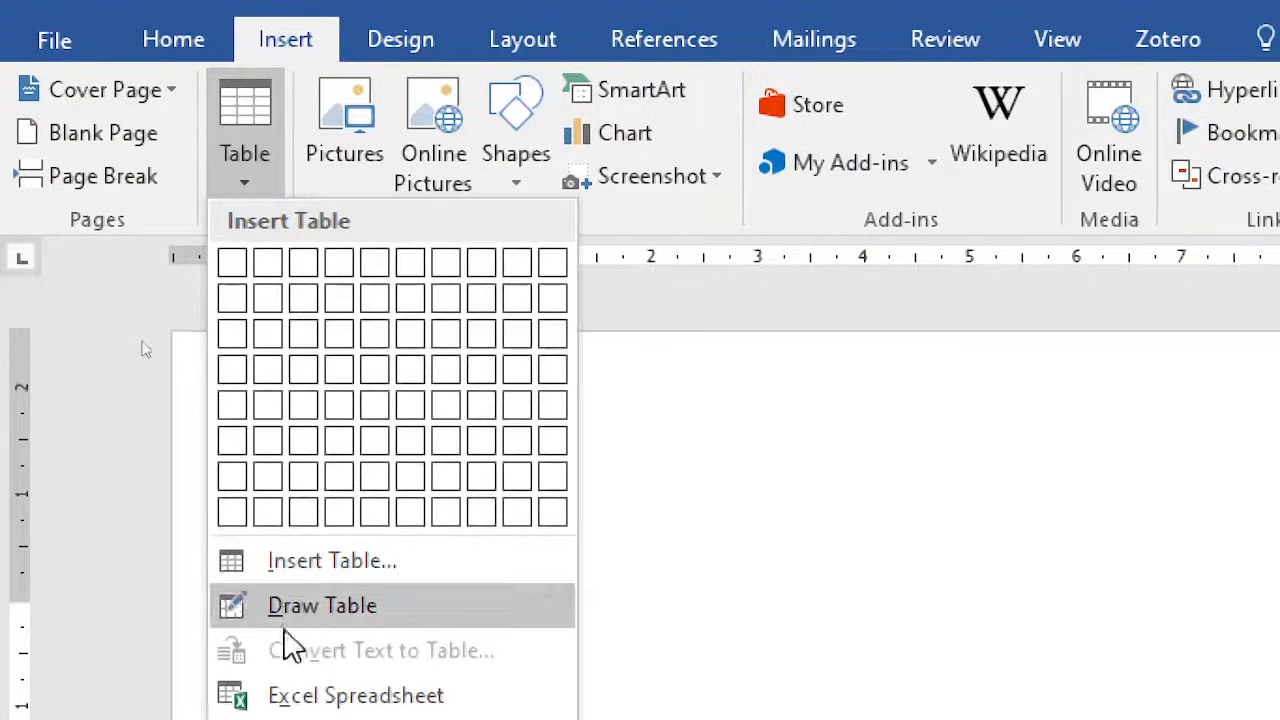
click(300, 552)
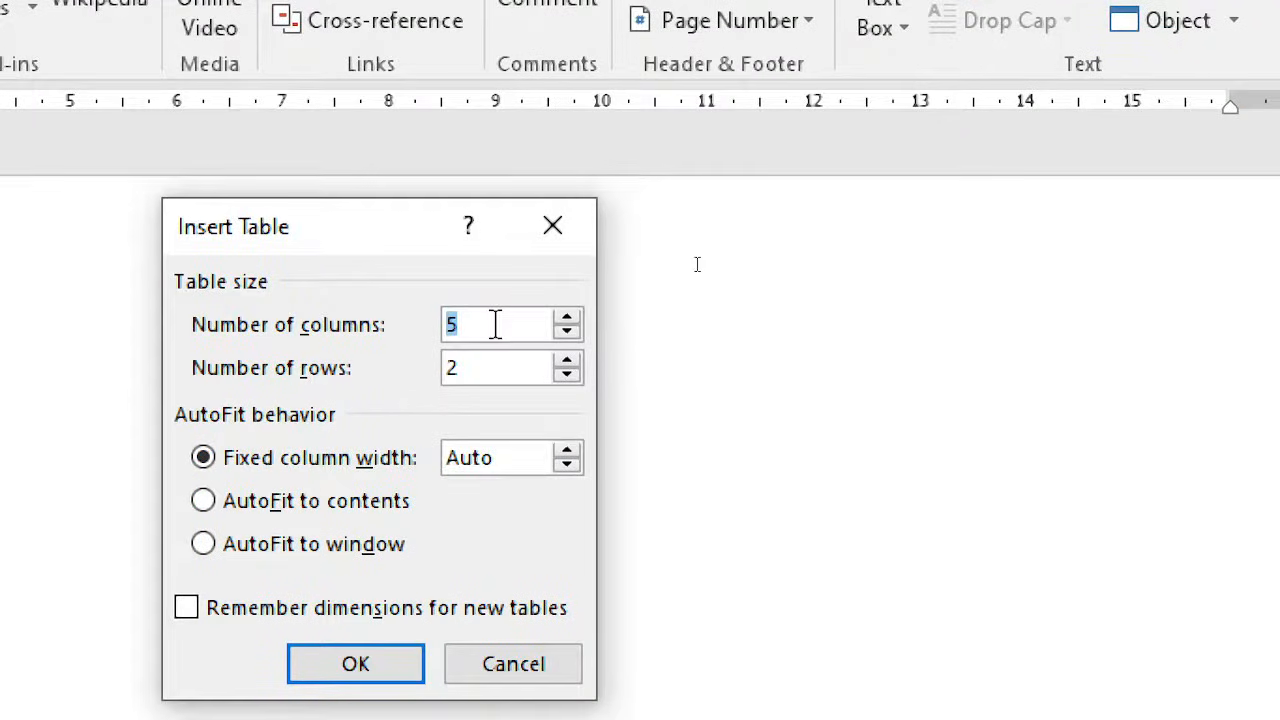
text(8)
drag(486, 362, 436, 364)
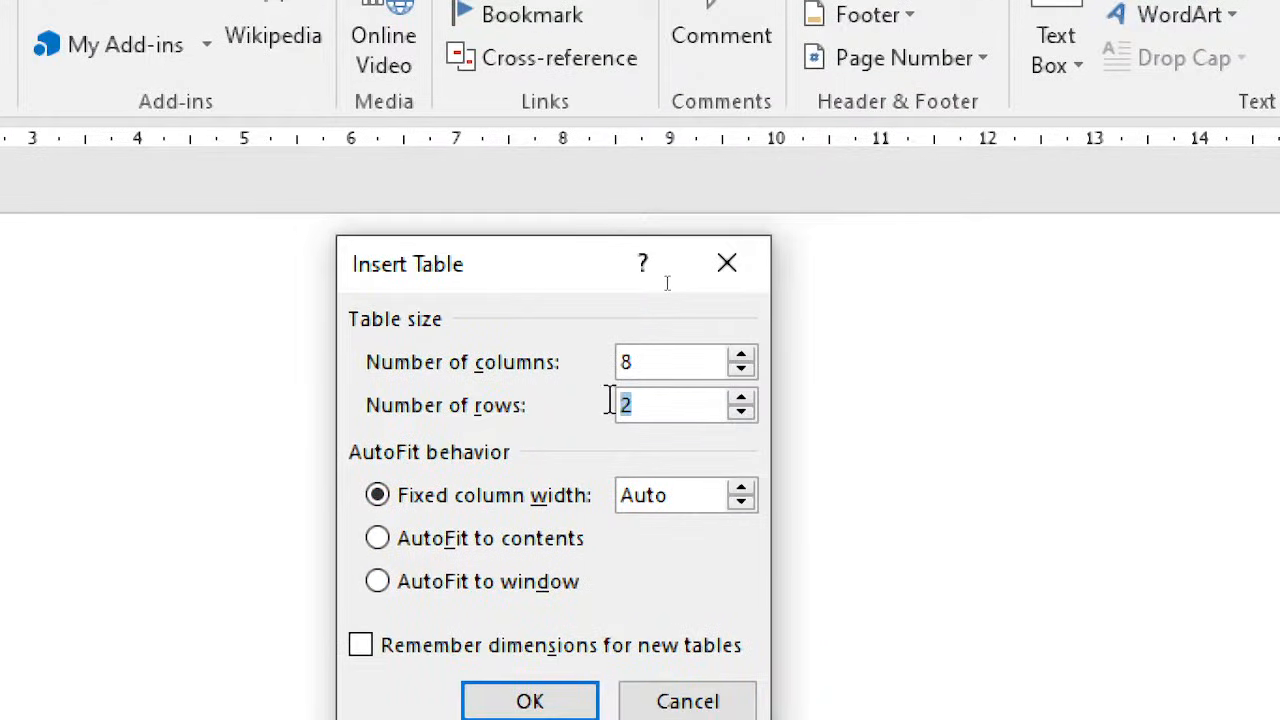
text(16)
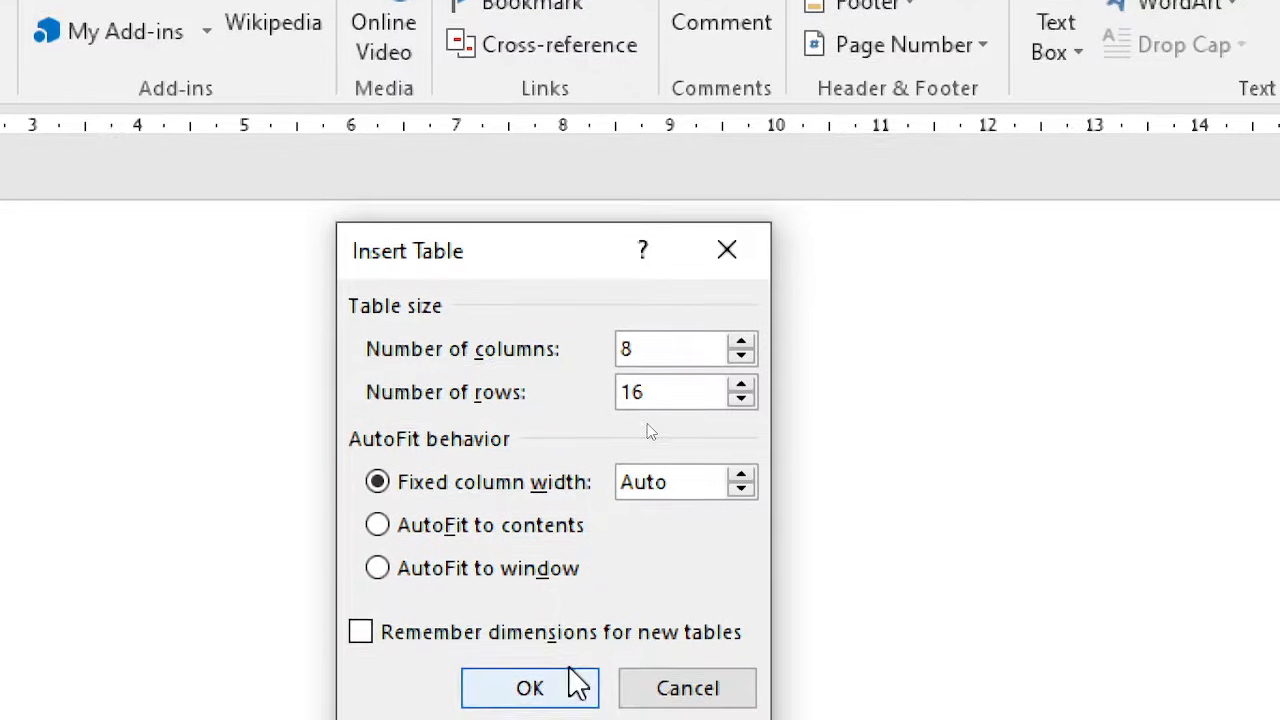
click(530, 688)
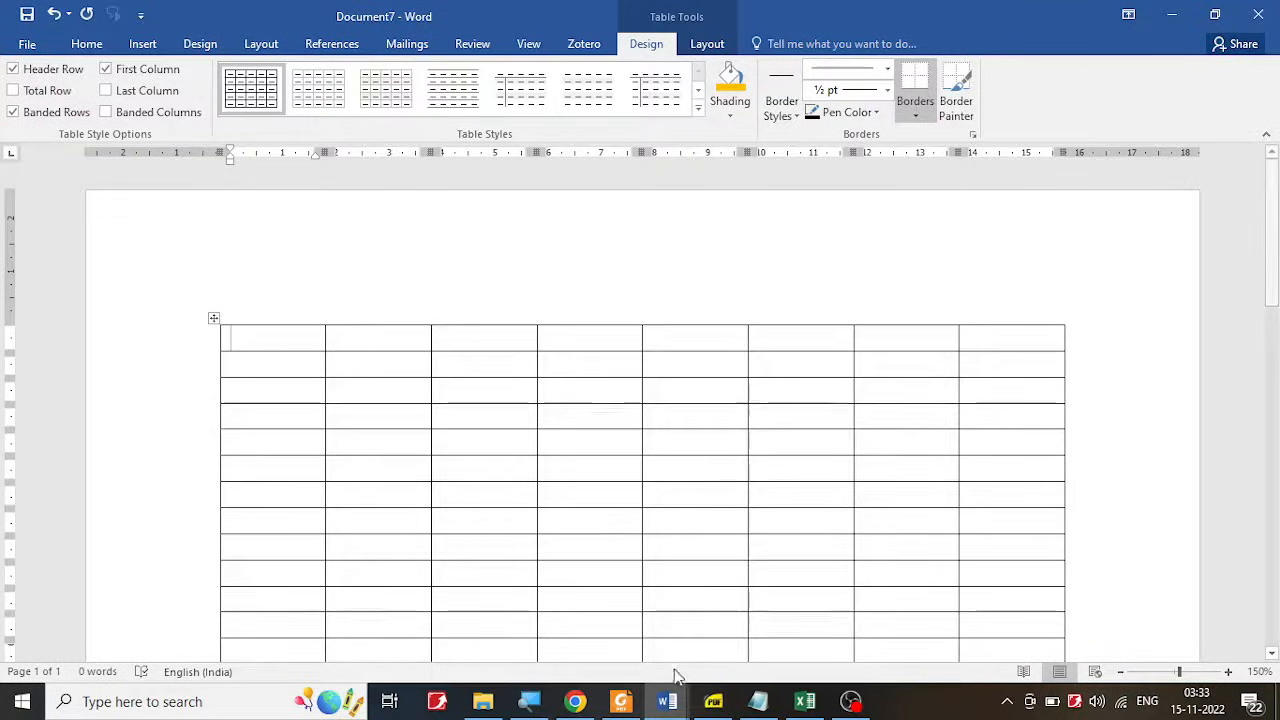
Step: Copy the "Branch Code" heading from the PDF table into the first header cell of the Word table
click(713, 703)
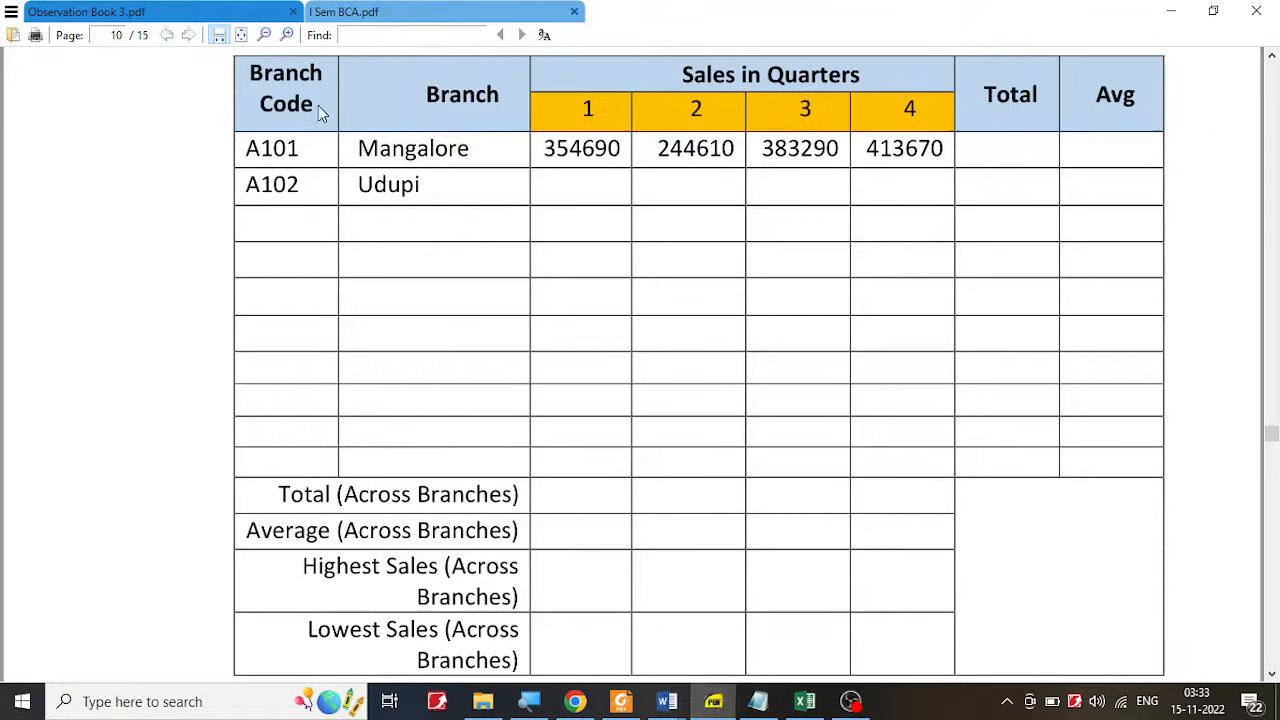
drag(318, 105, 246, 72)
key(ctrl+c)
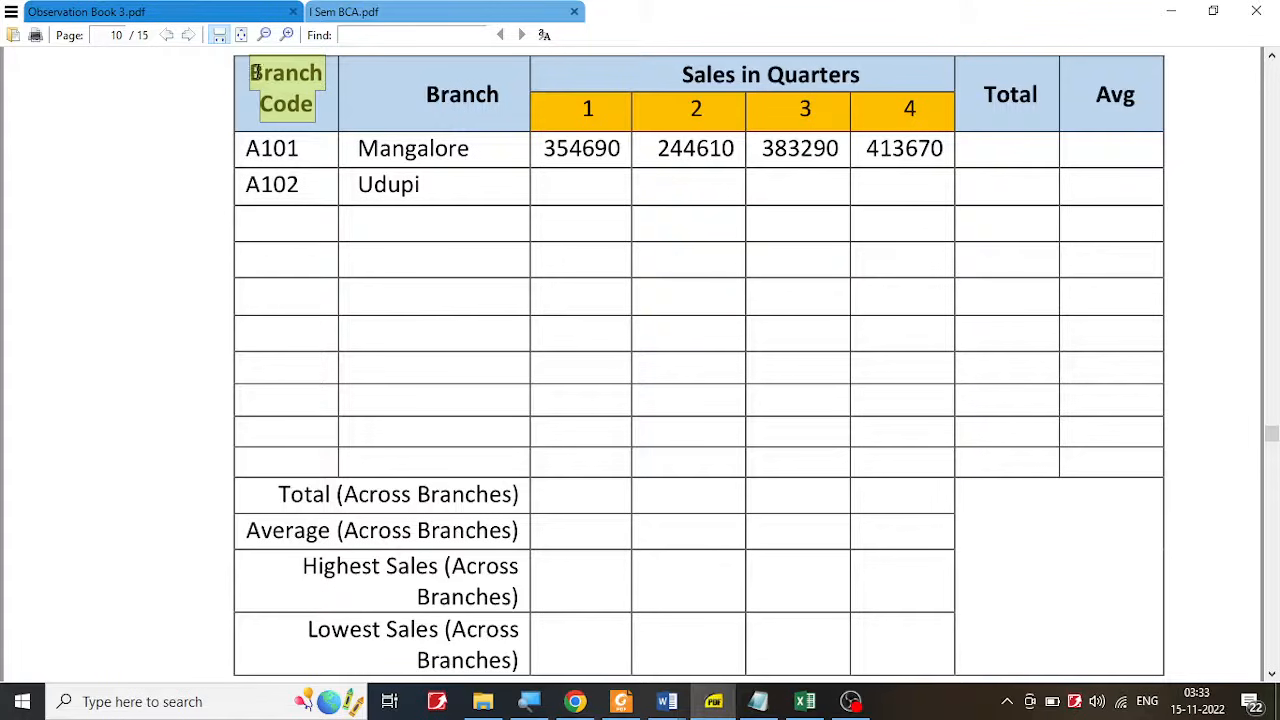
click(667, 701)
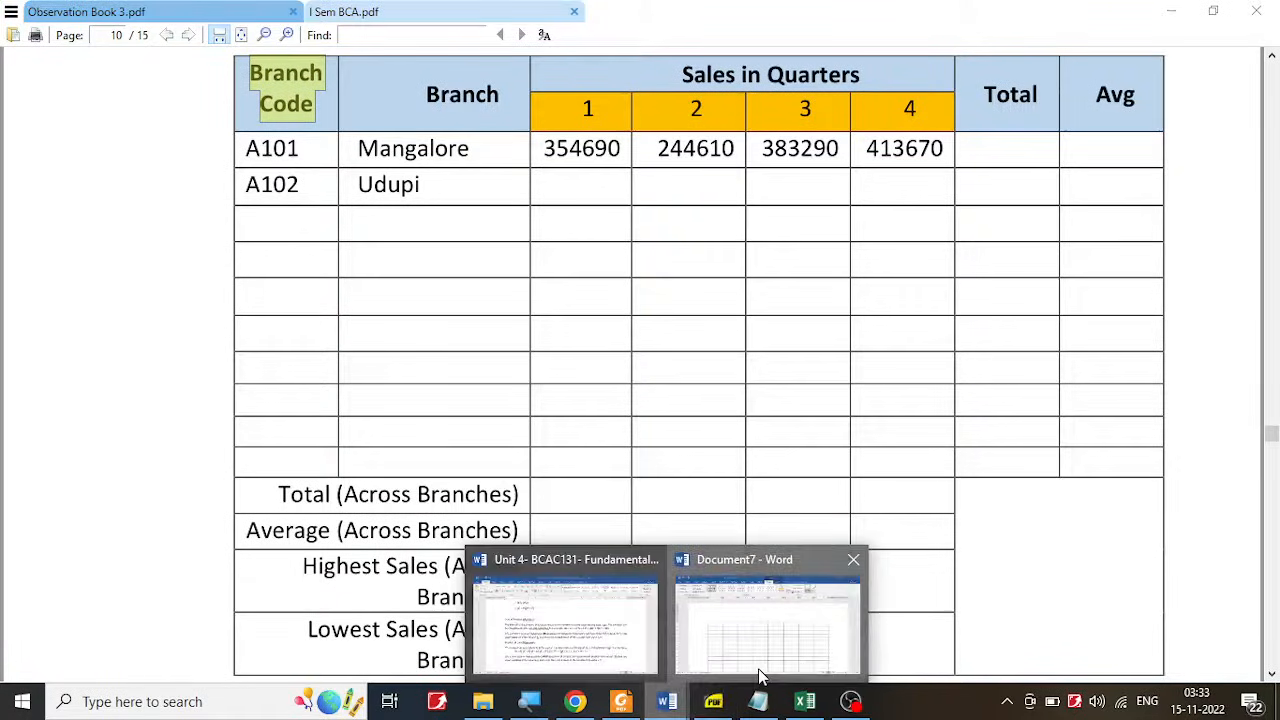
click(760, 677)
key(ctrl+v)
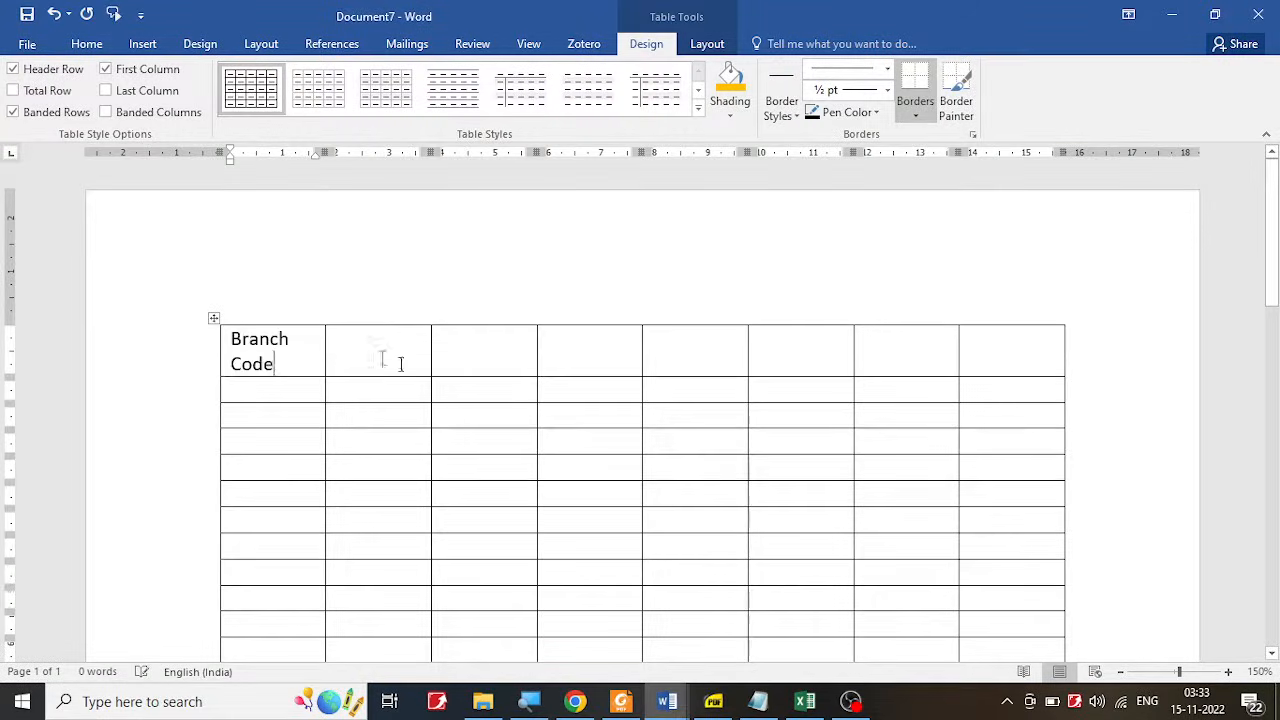
Step: Copy the "Branch" heading from the PDF table into the second header cell of the Word table
click(713, 701)
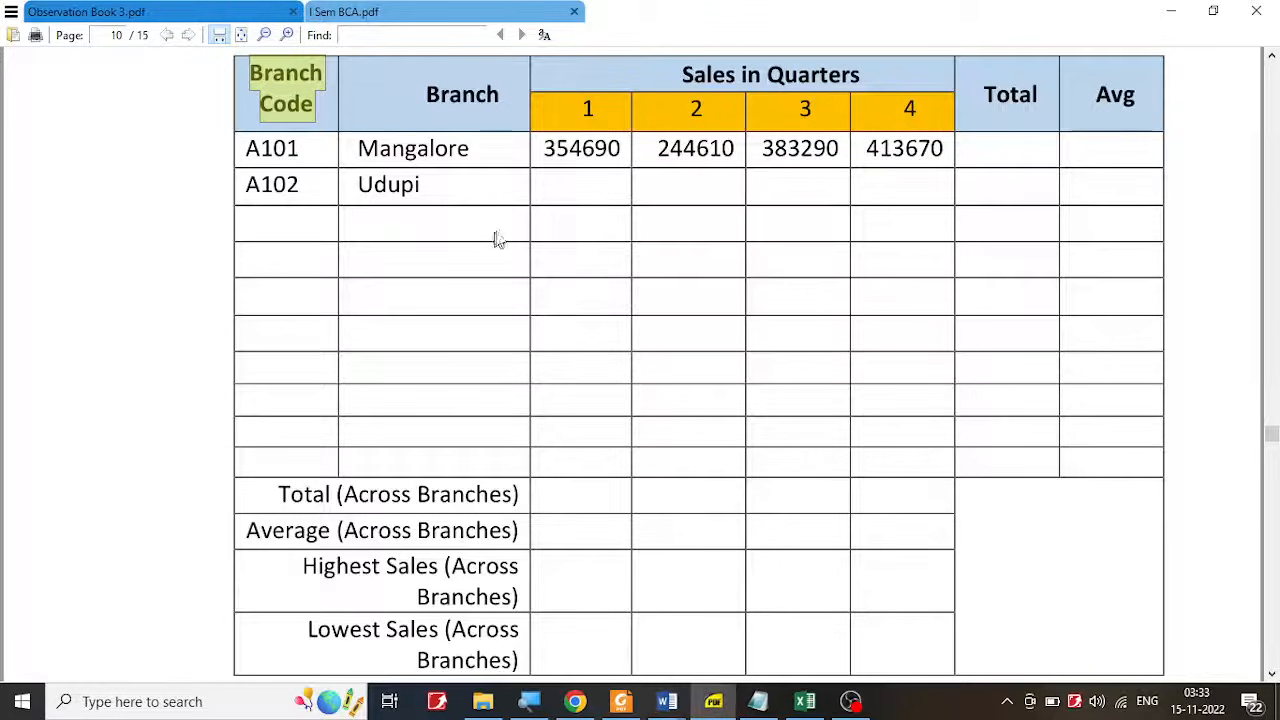
drag(426, 96, 508, 102)
key(ctrl+c)
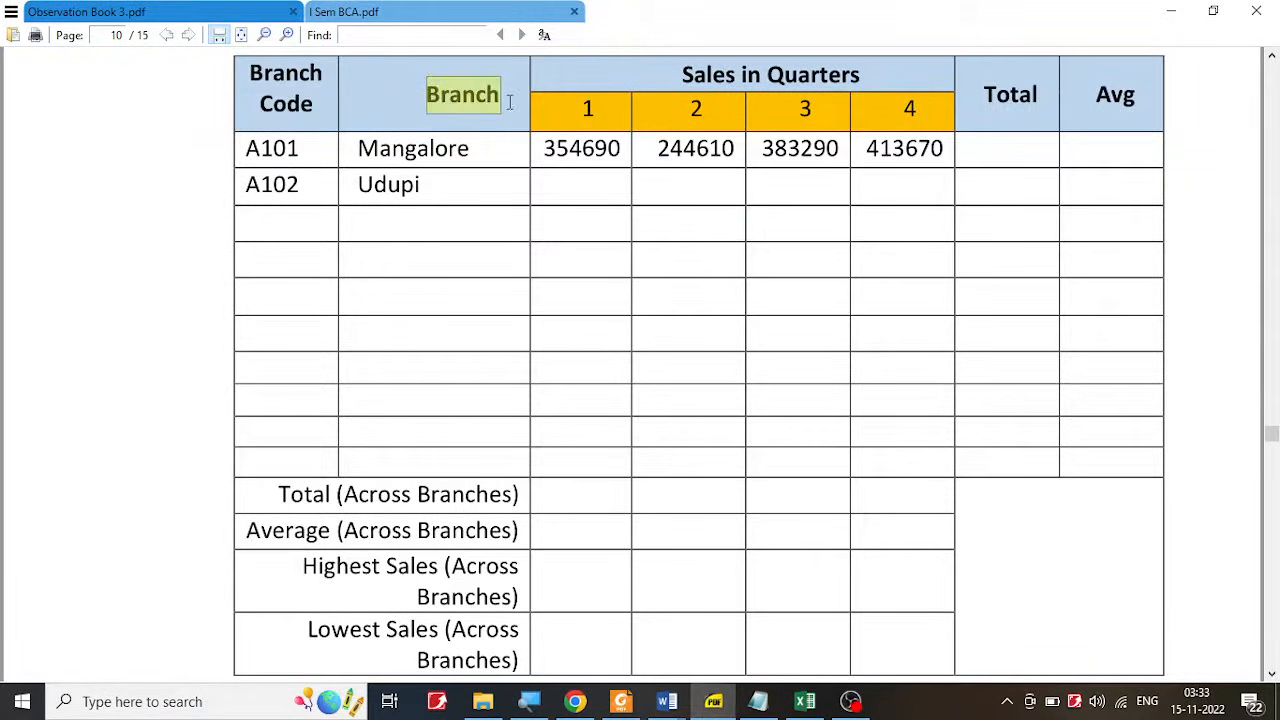
click(713, 701)
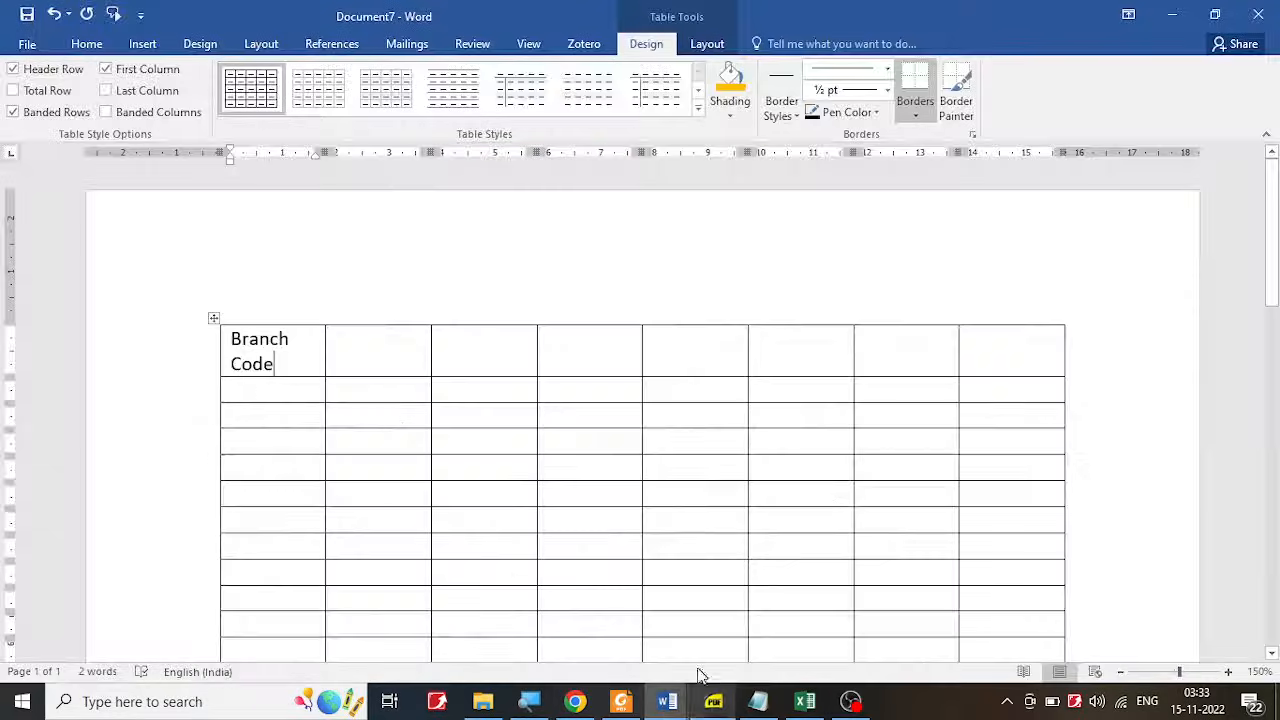
click(372, 354)
key(ctrl+v)
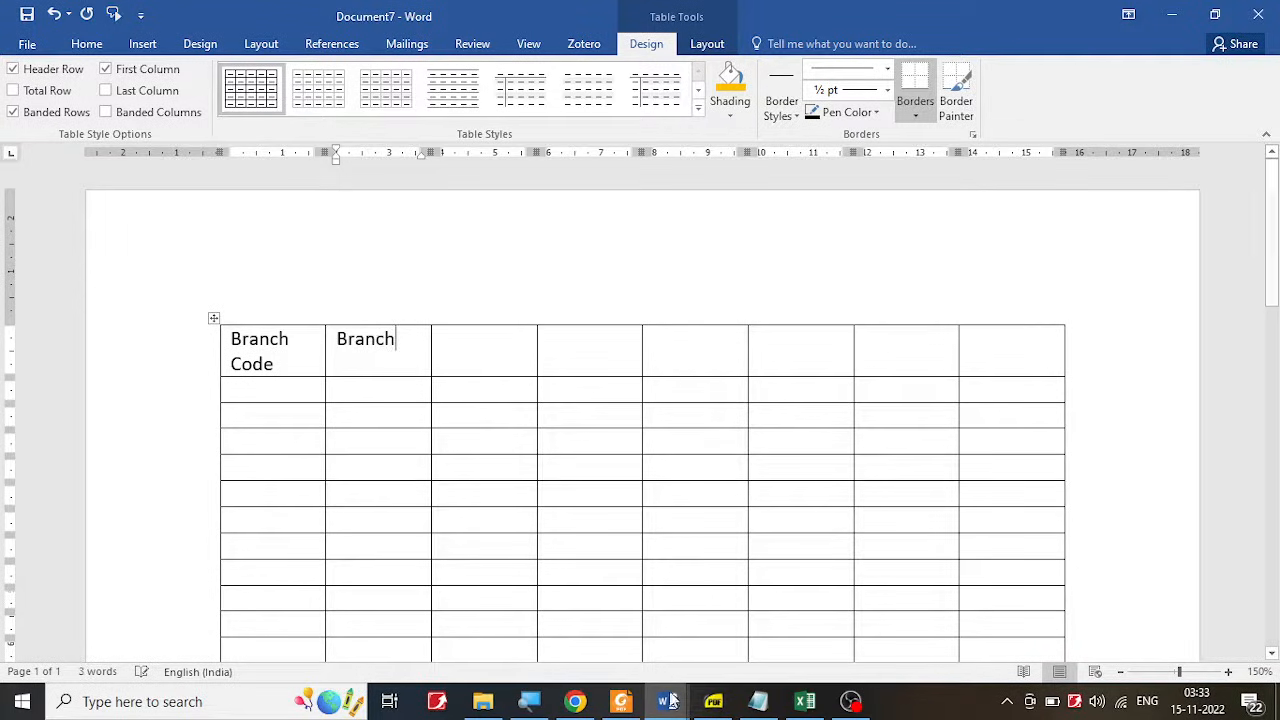
Step: Merge the third to sixth cells of the Word table's first row into one cell, following the PDF layout
click(713, 701)
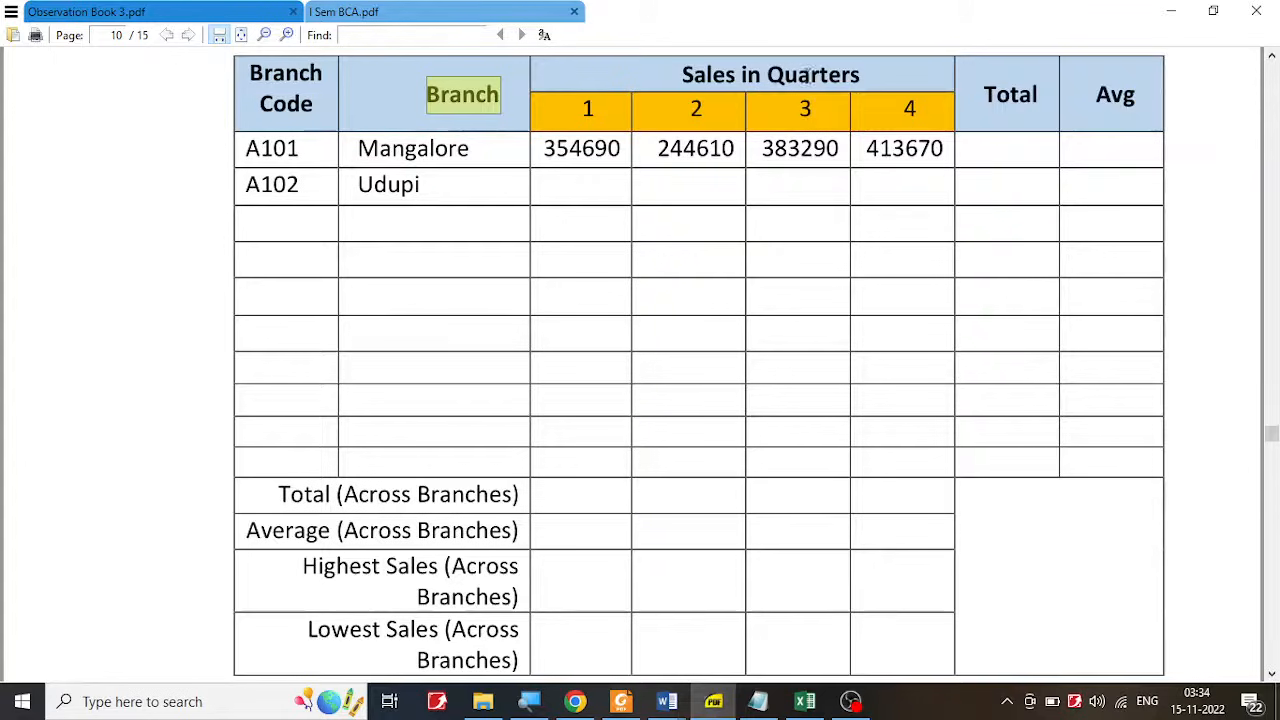
click(667, 701)
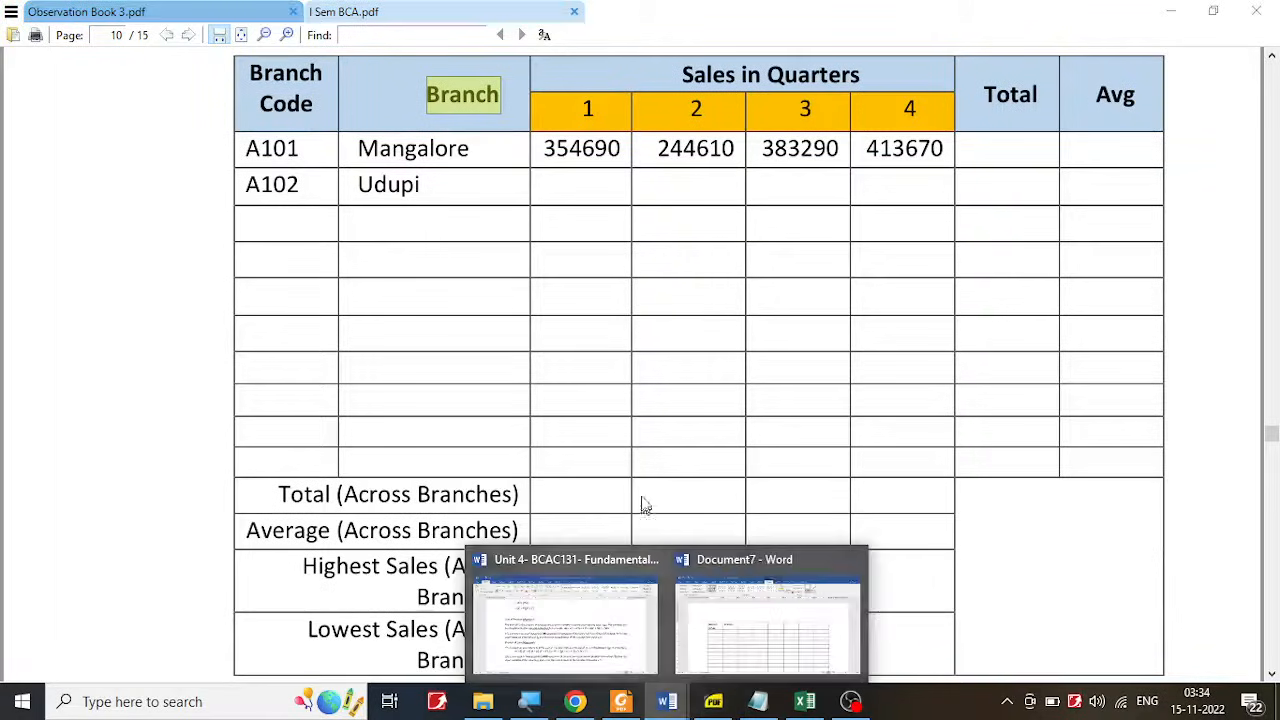
click(745, 640)
click(491, 362)
drag(546, 349, 793, 354)
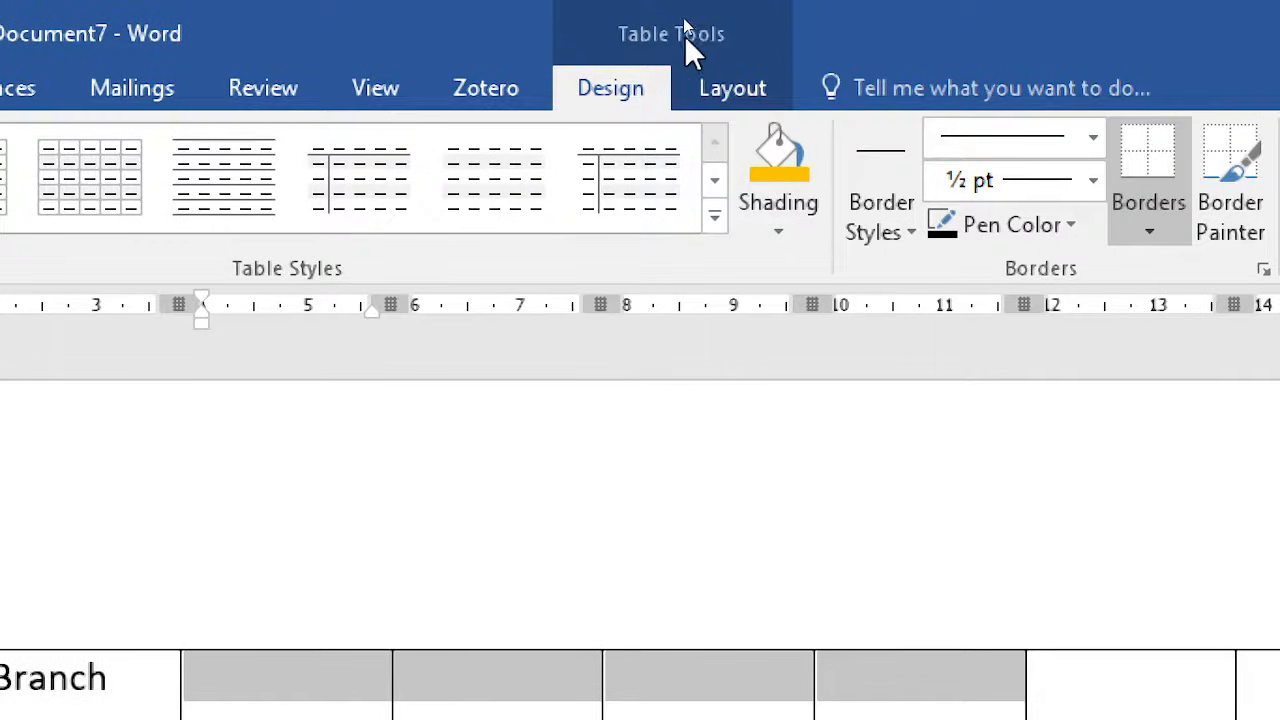
click(712, 92)
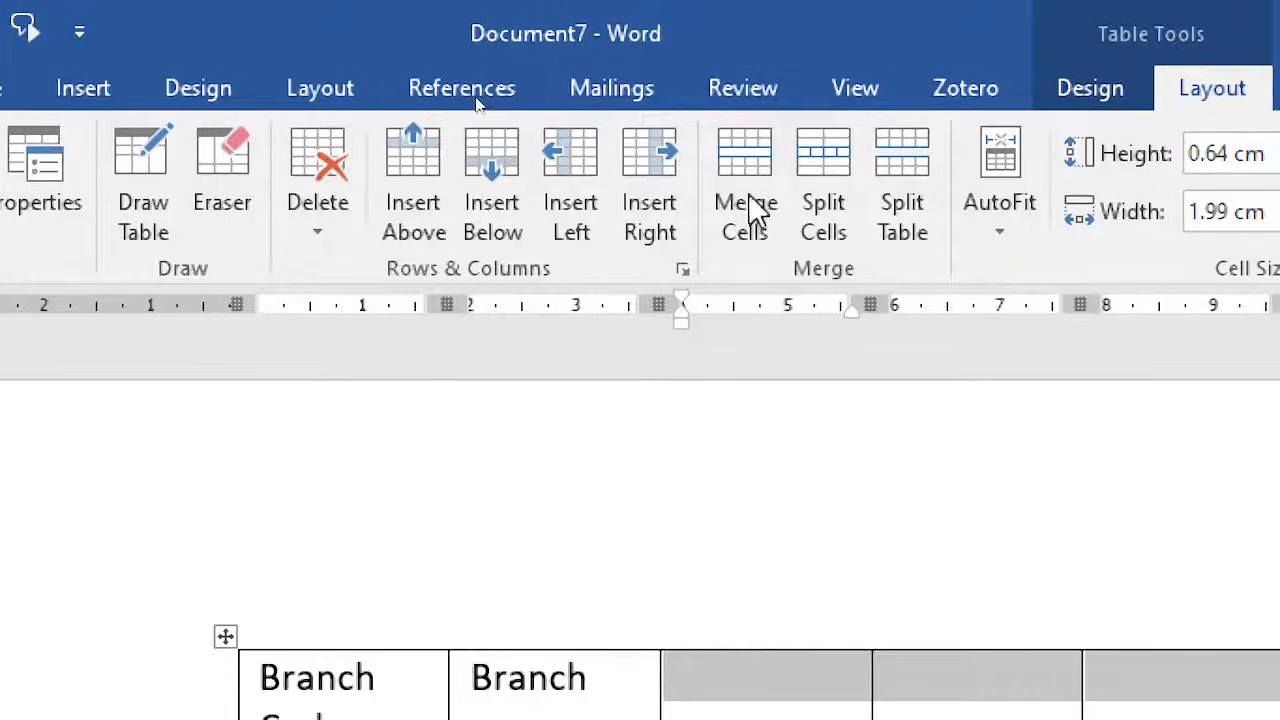
click(759, 185)
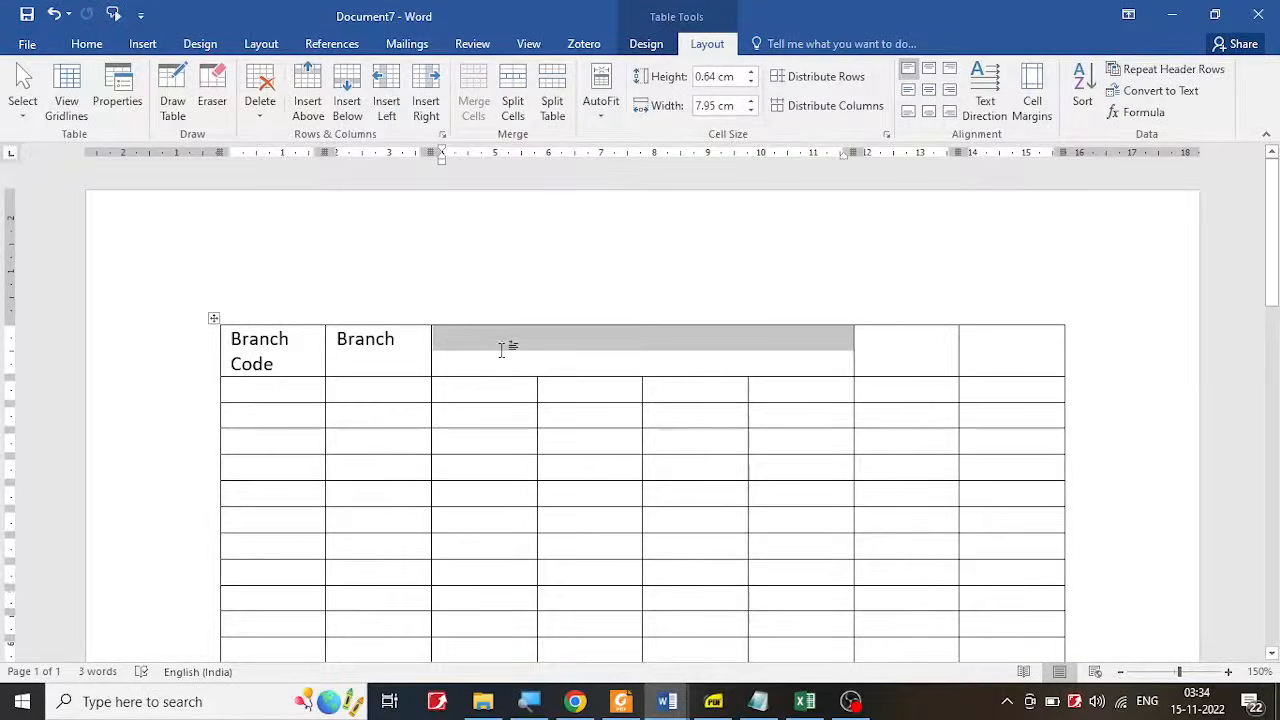
Step: Copy the "Sales in Quarters" heading from the PDF into the merged header cell of the Word table
click(502, 349)
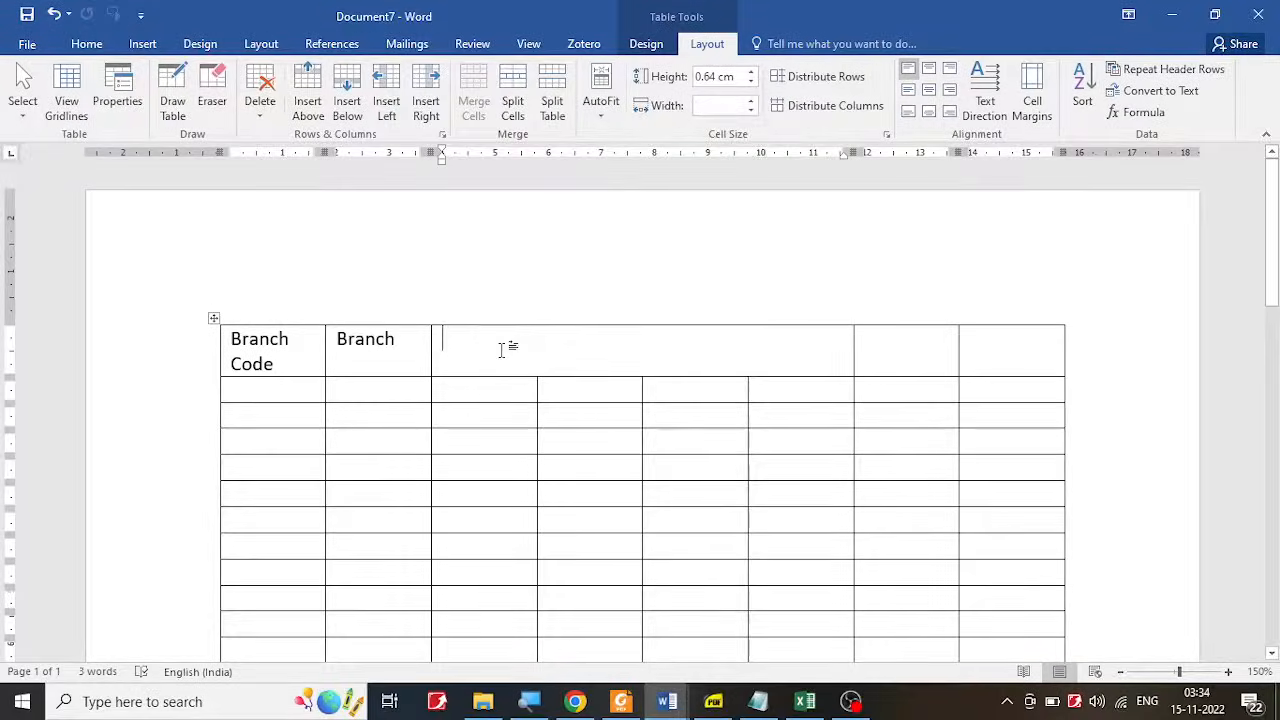
click(713, 701)
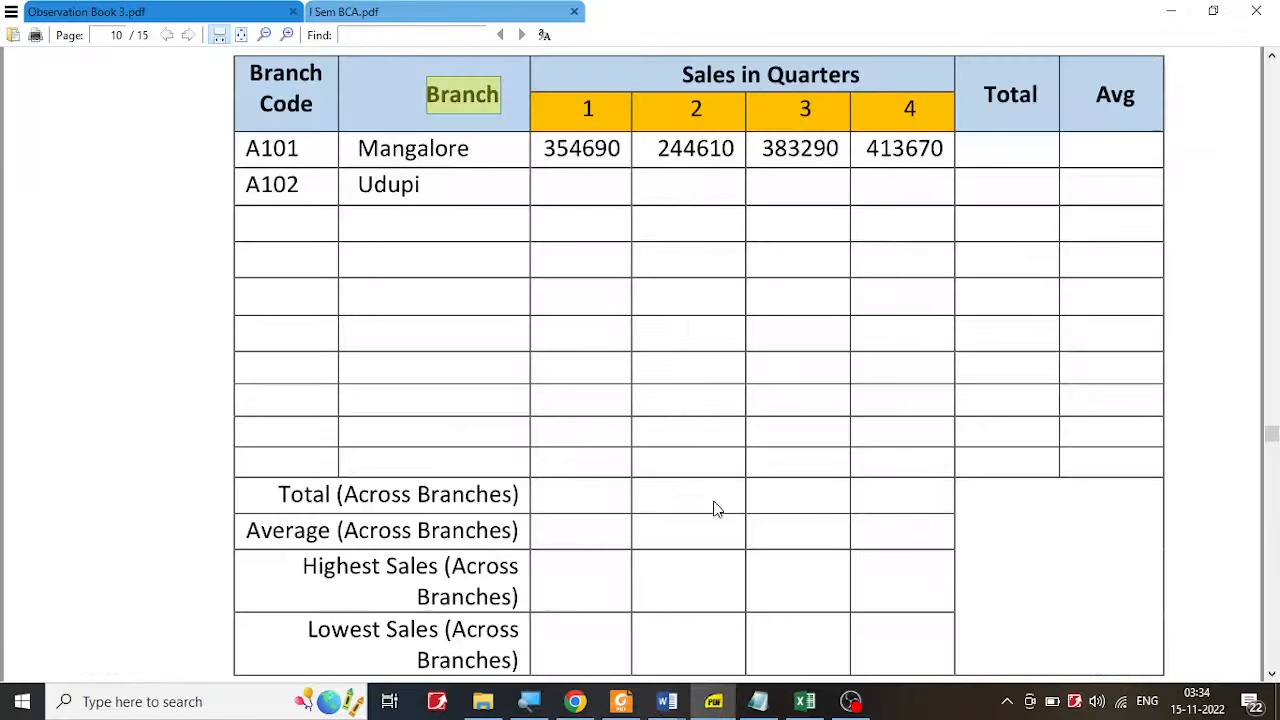
drag(679, 72, 870, 80)
key(ctrl+c)
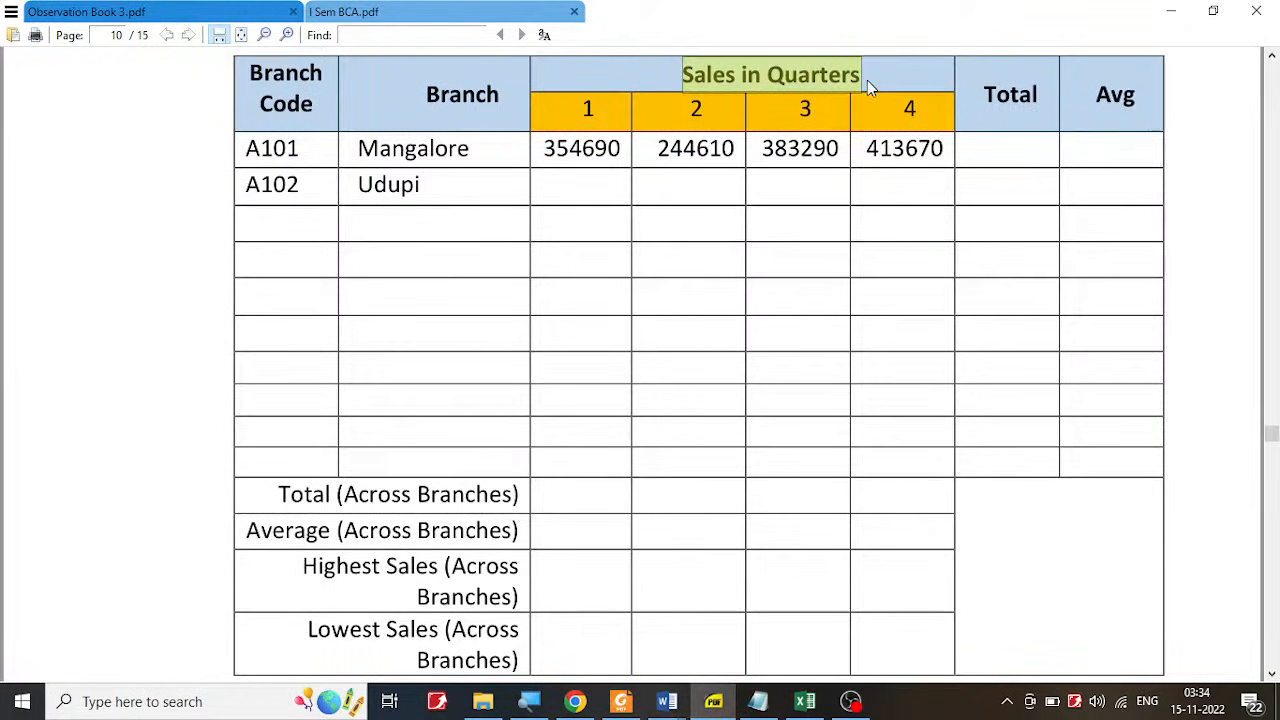
click(667, 701)
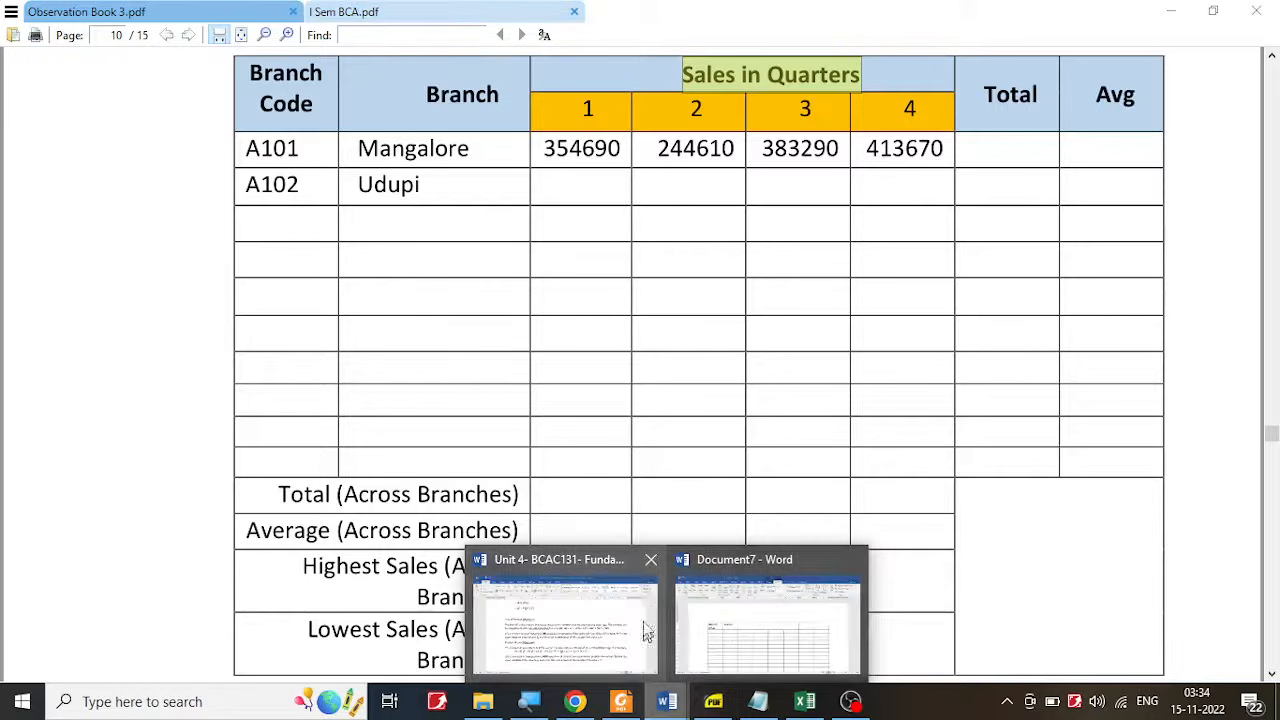
click(728, 623)
key(ctrl+v)
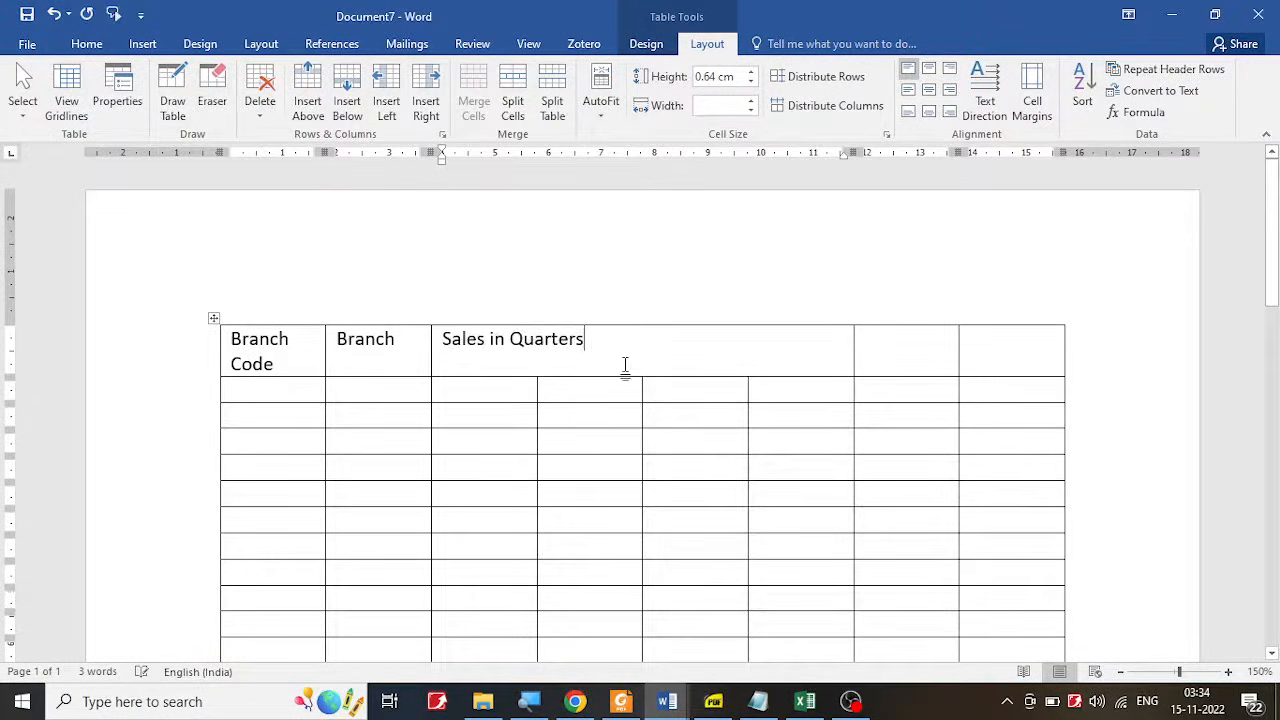
Step: Copy the "Total" heading from the PDF table into the header cell after "Sales in Quarters" in the Word table
click(713, 701)
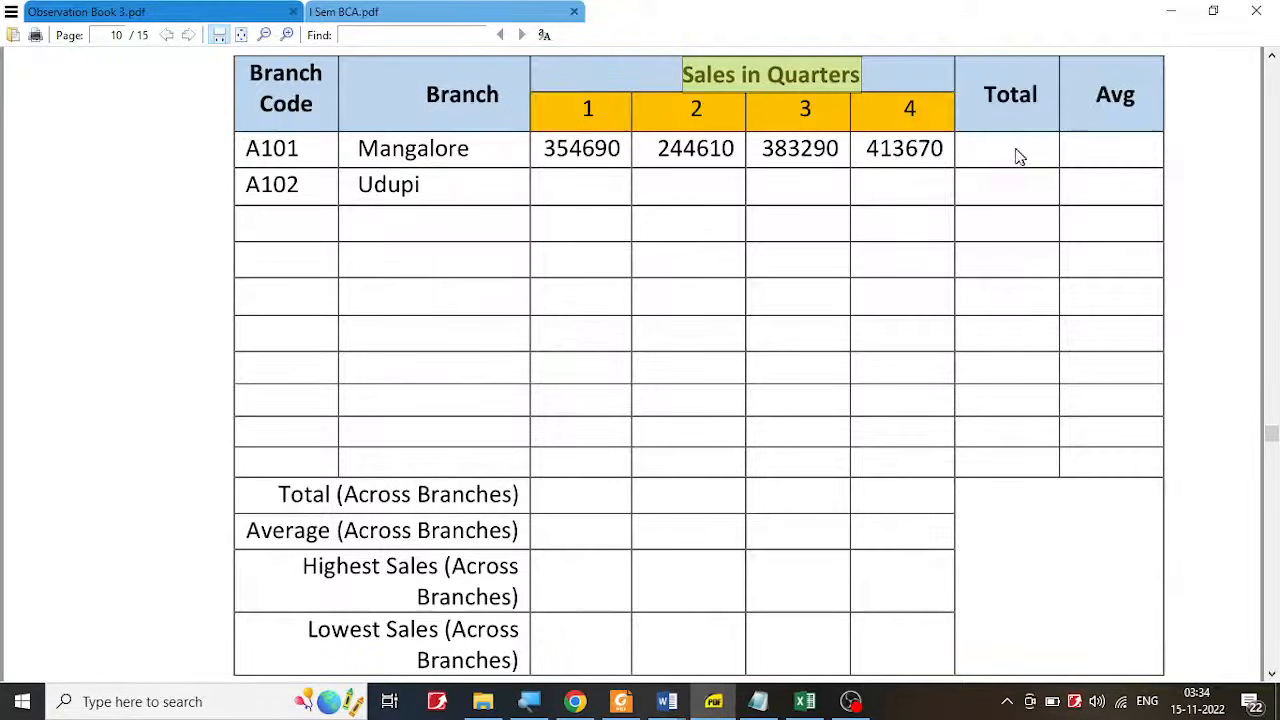
drag(989, 95, 1047, 92)
key(ctrl+c)
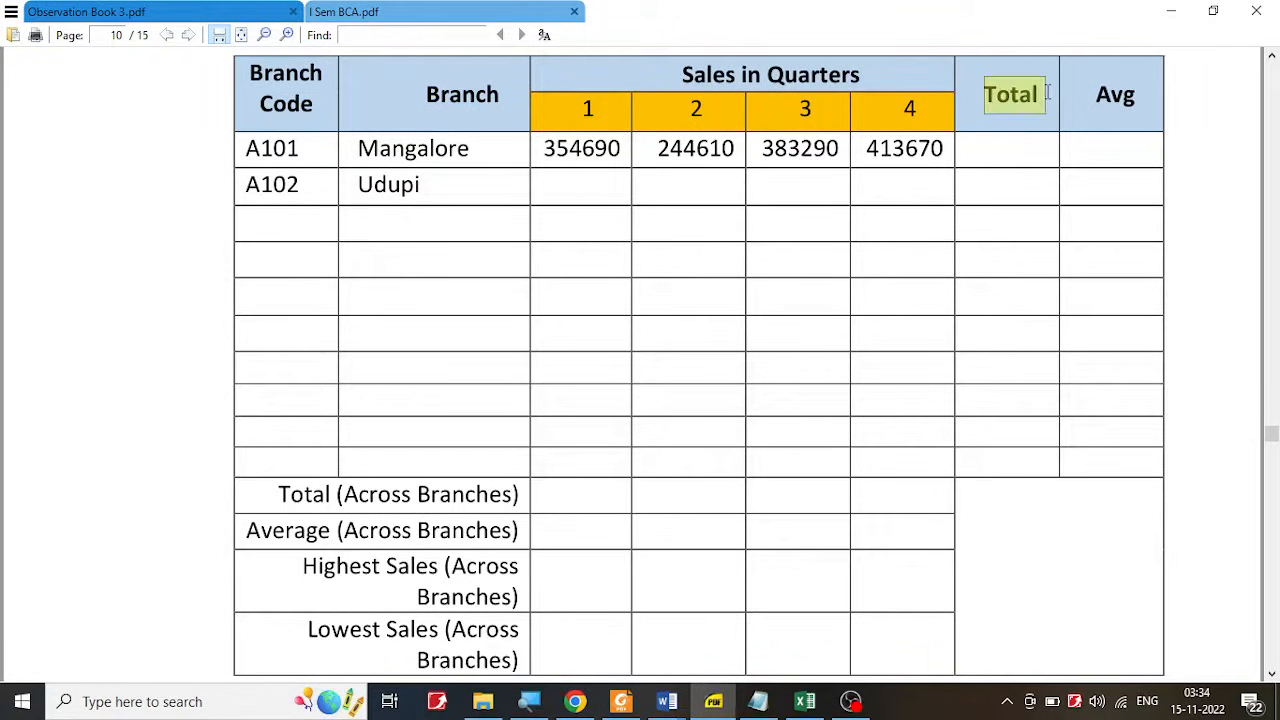
click(678, 707)
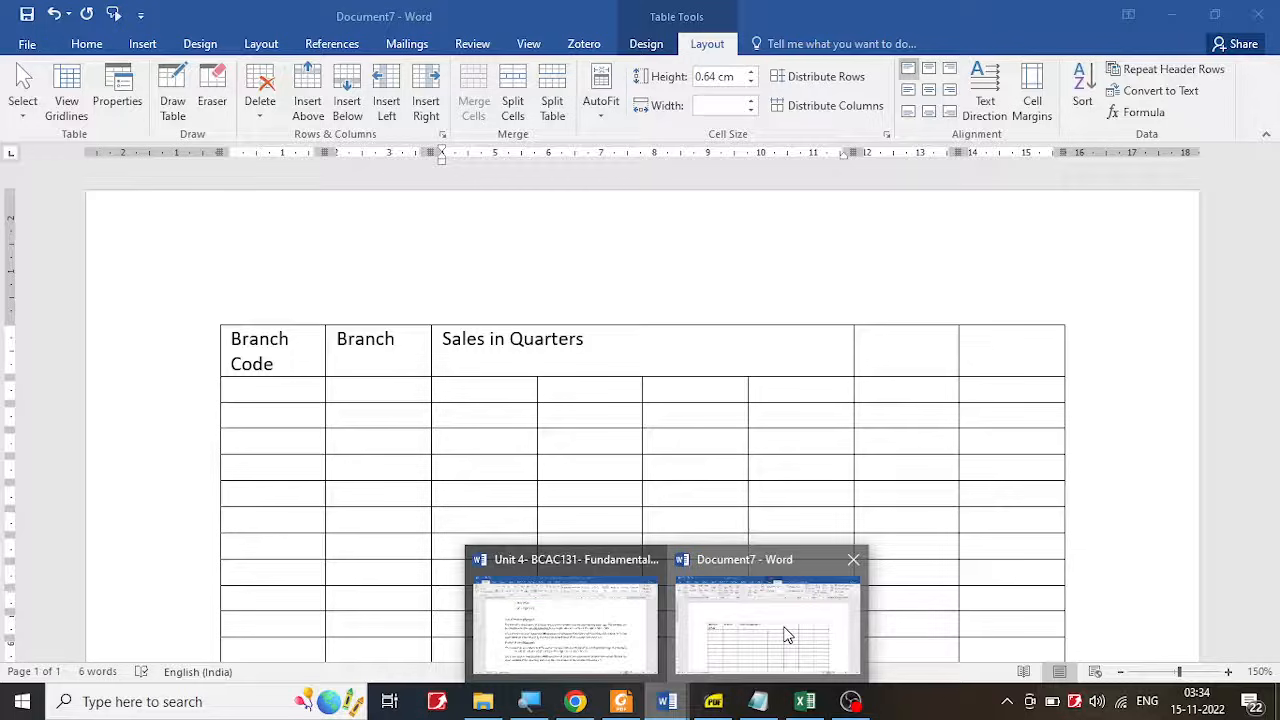
click(780, 632)
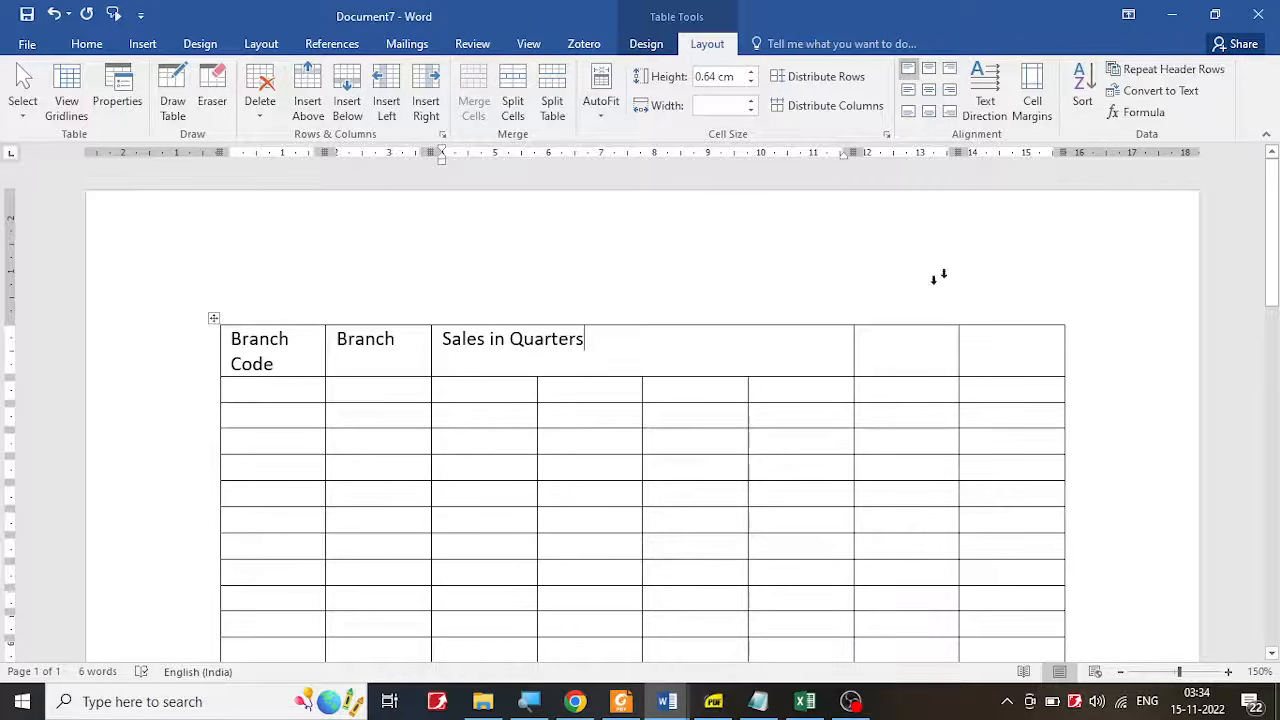
click(927, 355)
key(ctrl+v)
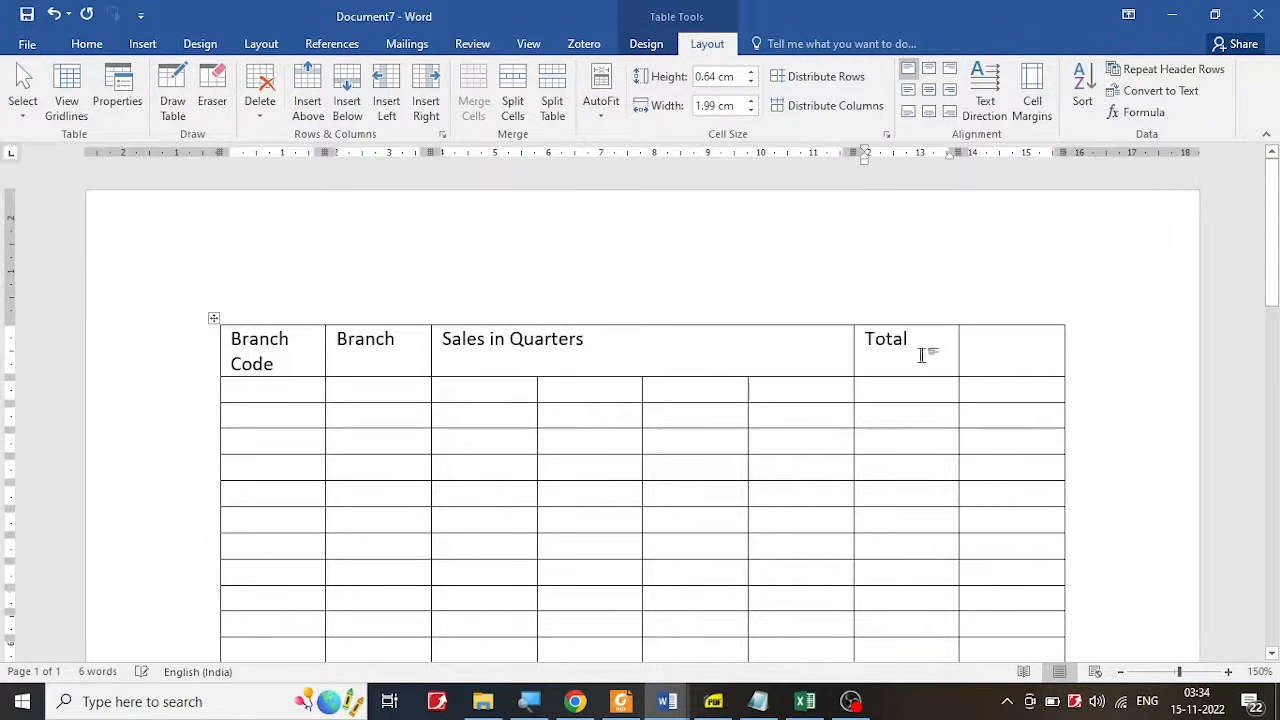
Step: Copy the "Avg" heading from the PDF table into the last header cell of the Word table
click(713, 701)
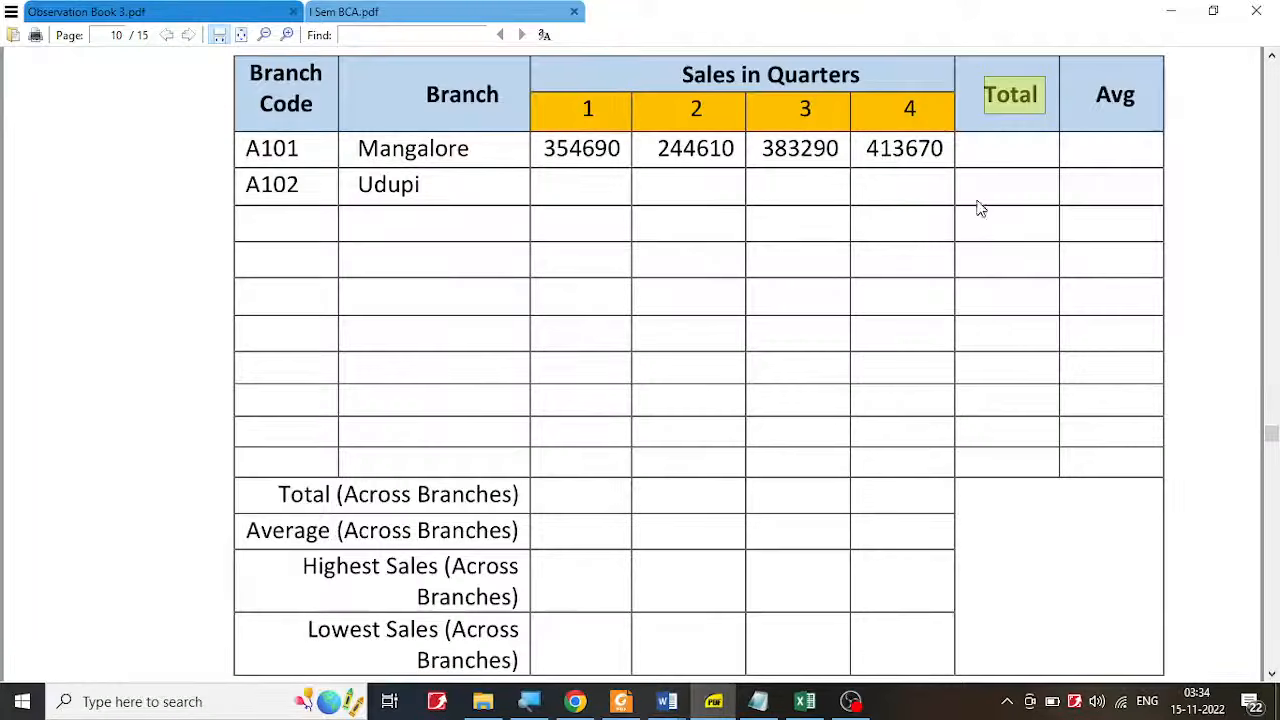
drag(1097, 100, 1146, 100)
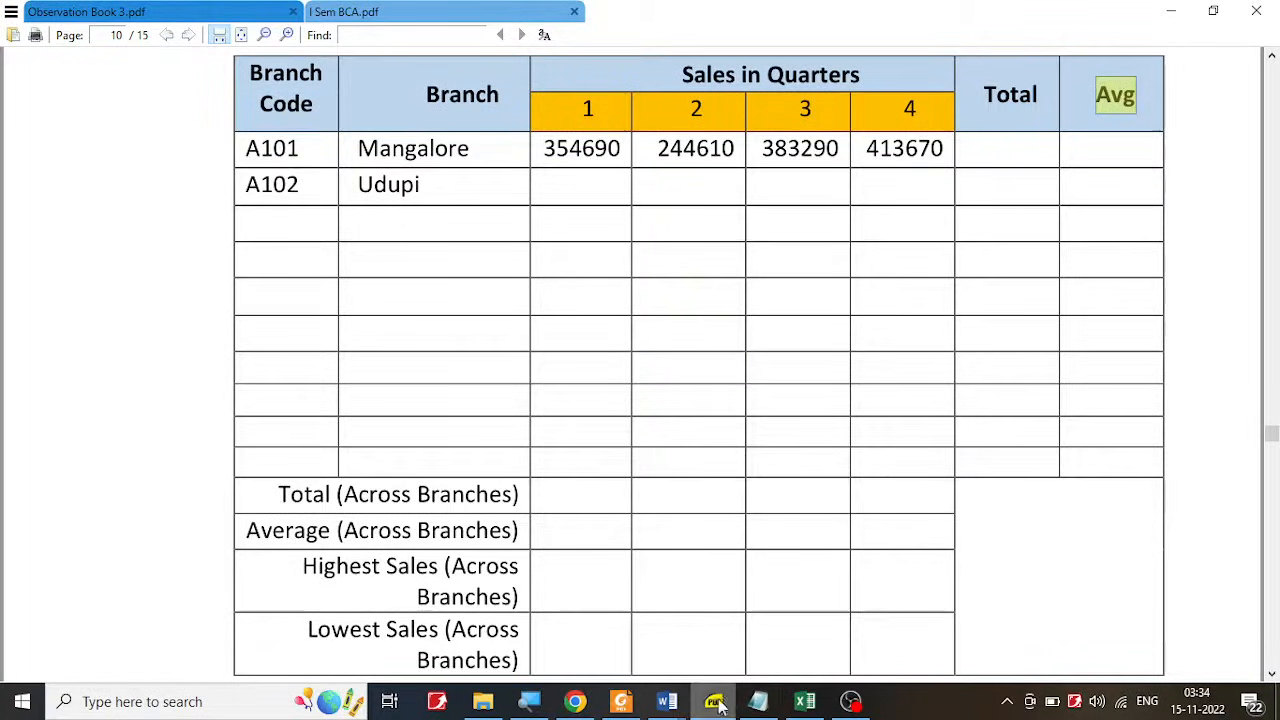
mouse_move(671, 706)
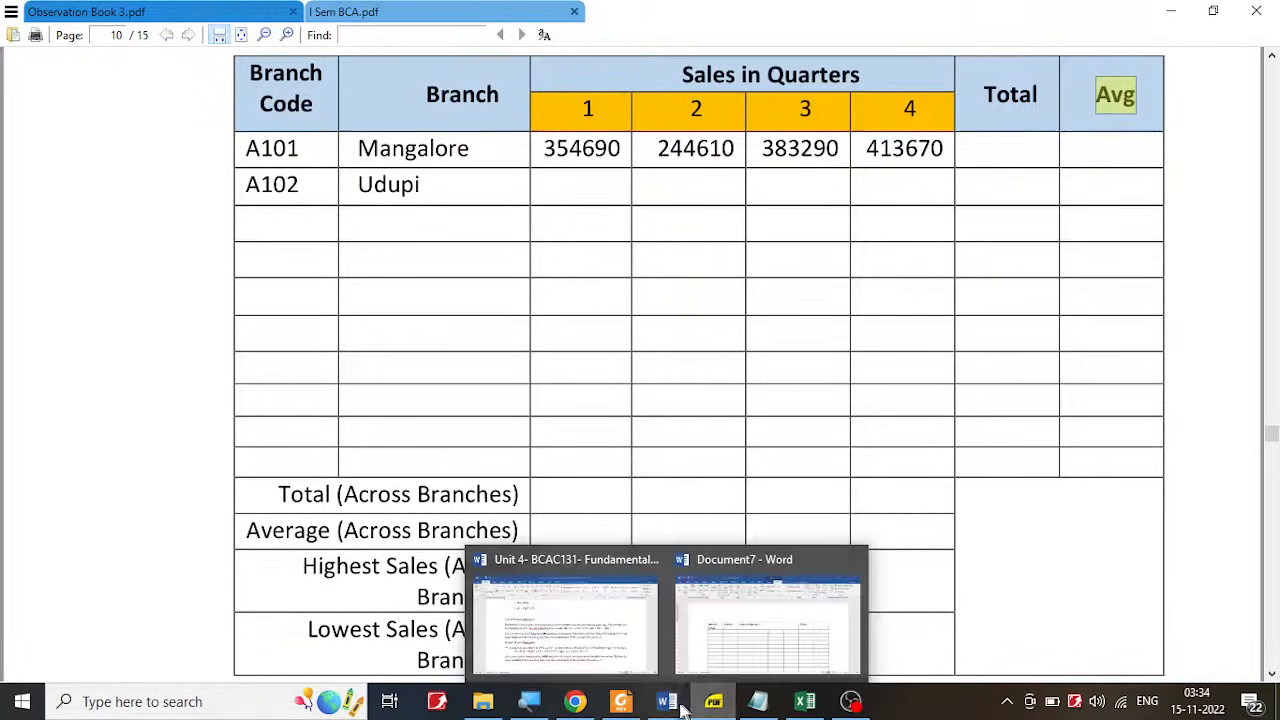
click(766, 664)
click(992, 364)
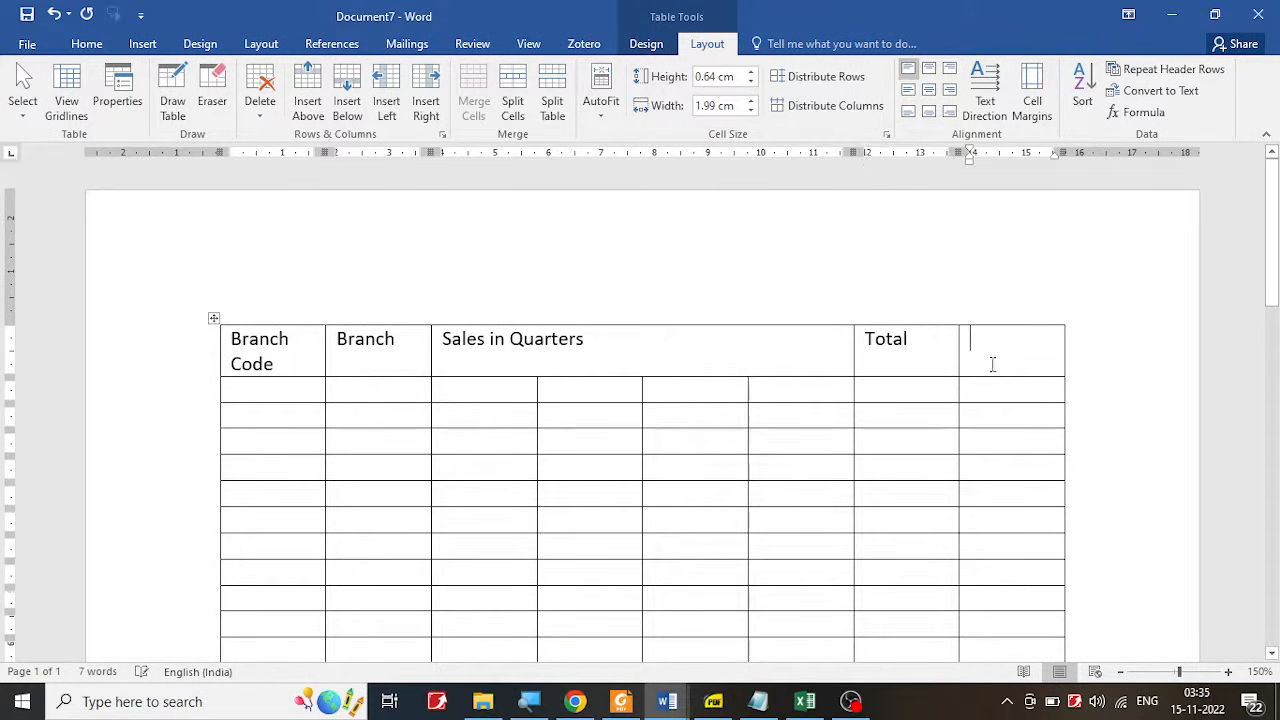
text(Avg)
Step: Number the four cells beneath "Sales in Quarters" 1, 2, 3 and 4 in the second row
click(494, 393)
text(1)
click(569, 383)
text(2)
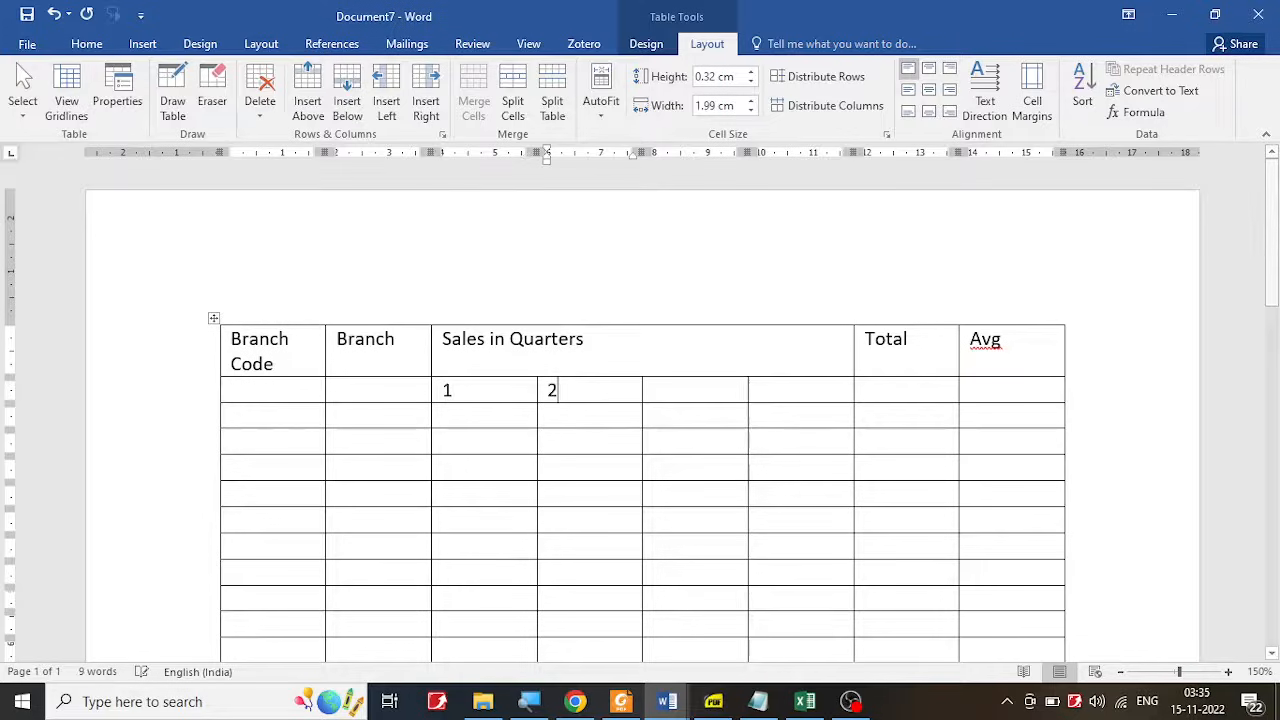
click(675, 388)
text(3)
click(783, 390)
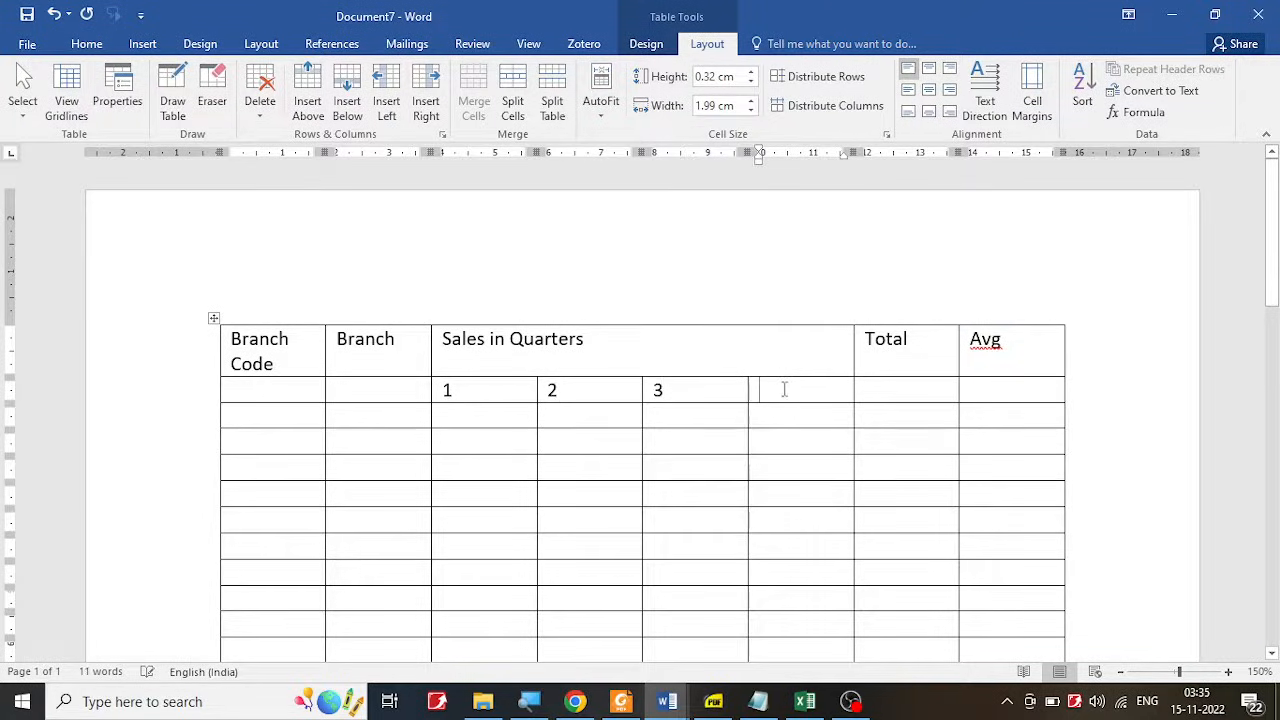
Step: Examine in the PDF table how the Branch Code, Branch, Total and Avg headers span the two header rows
click(715, 700)
scroll(325, 175, up, 1)
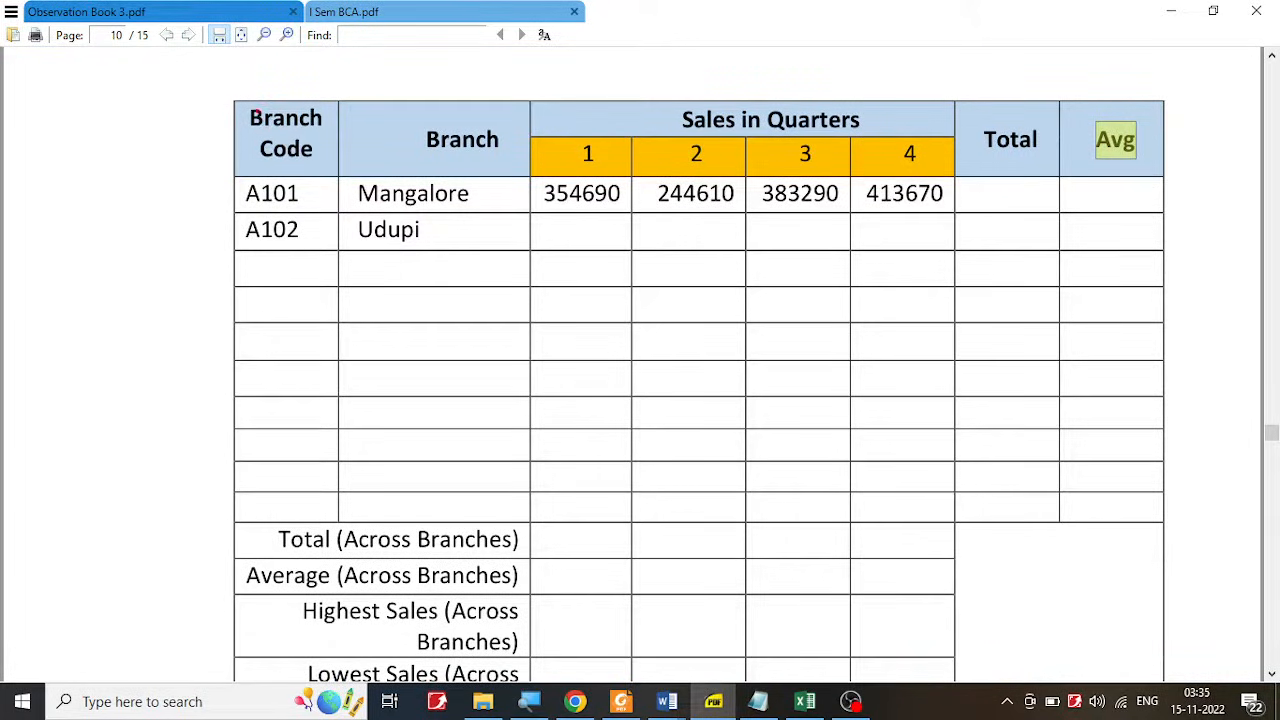
mouse_move(235, 100)
mouse_down()
mouse_move(320, 176)
mouse_move(338, 176)
mouse_up()
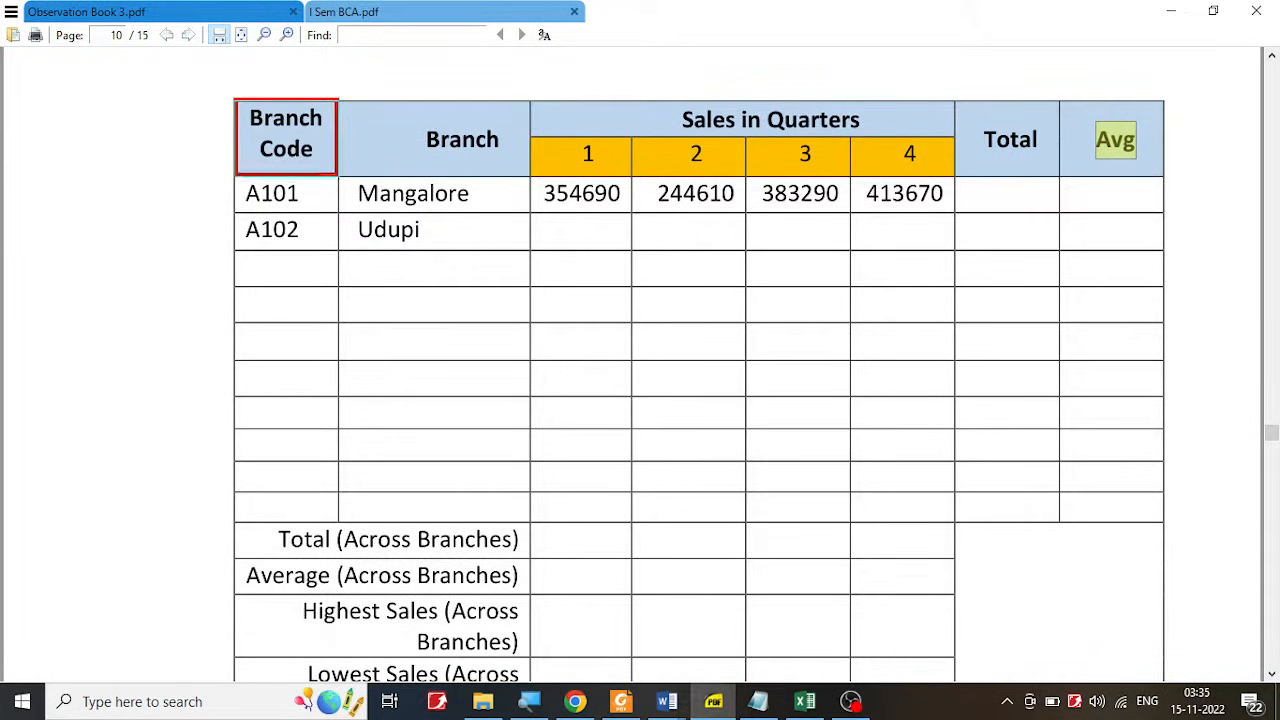
mouse_move(350, 104)
mouse_down()
mouse_move(384, 178)
mouse_move(512, 176)
mouse_up()
drag(970, 107, 1040, 172)
mouse_move(1071, 121)
mouse_down()
mouse_move(1130, 172)
mouse_move(1152, 168)
mouse_up()
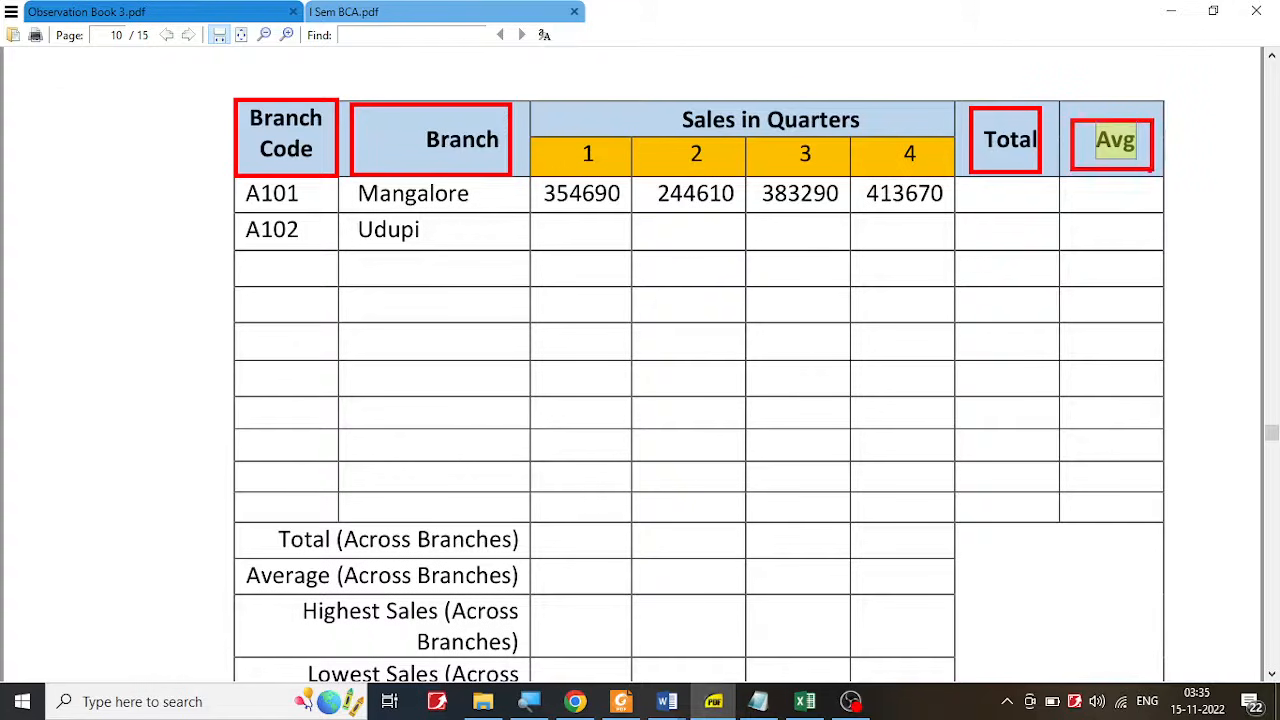
key(Escape)
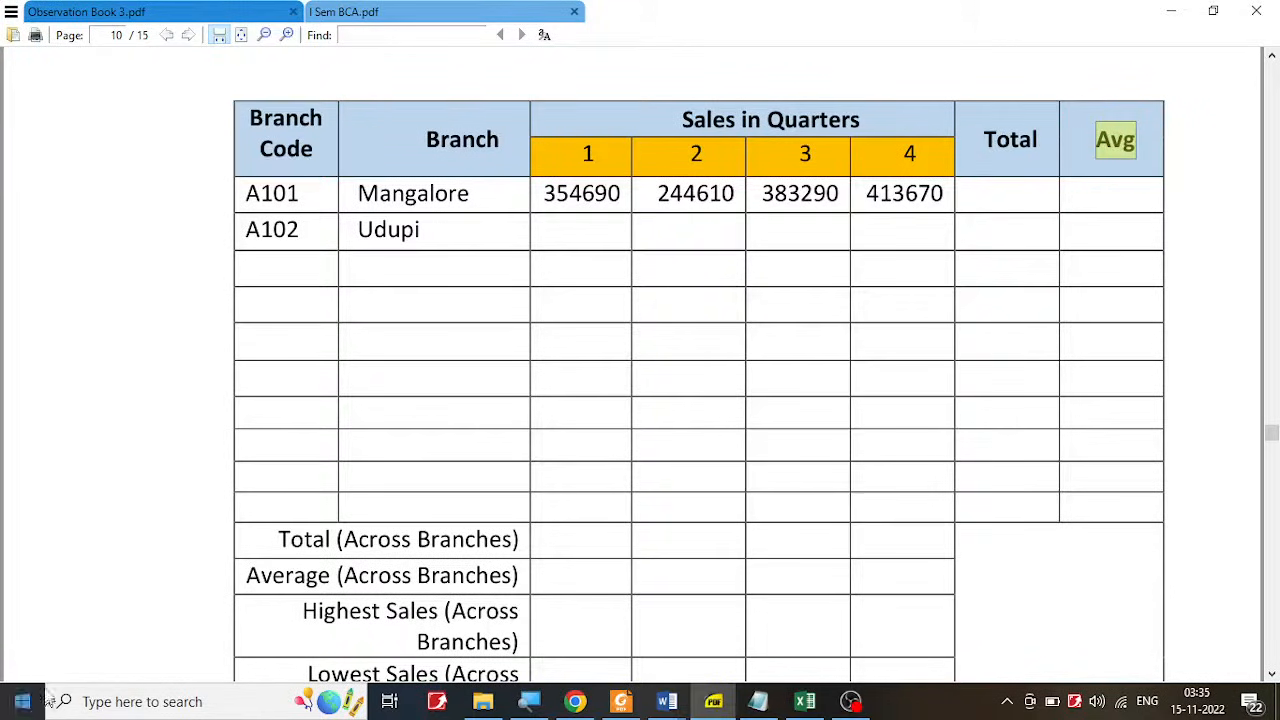
Step: Merge the Branch Code and Branch header cells in the Word table, each with the empty cell directly below it
mouse_move(667, 701)
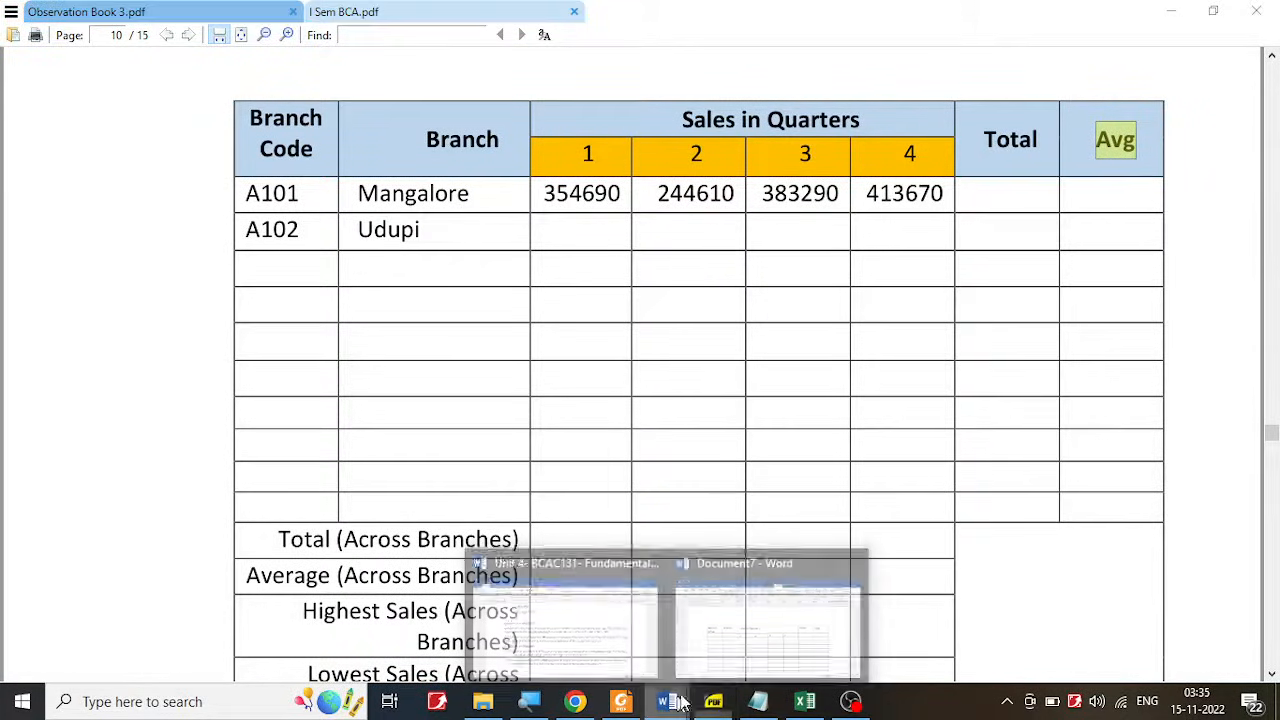
click(800, 630)
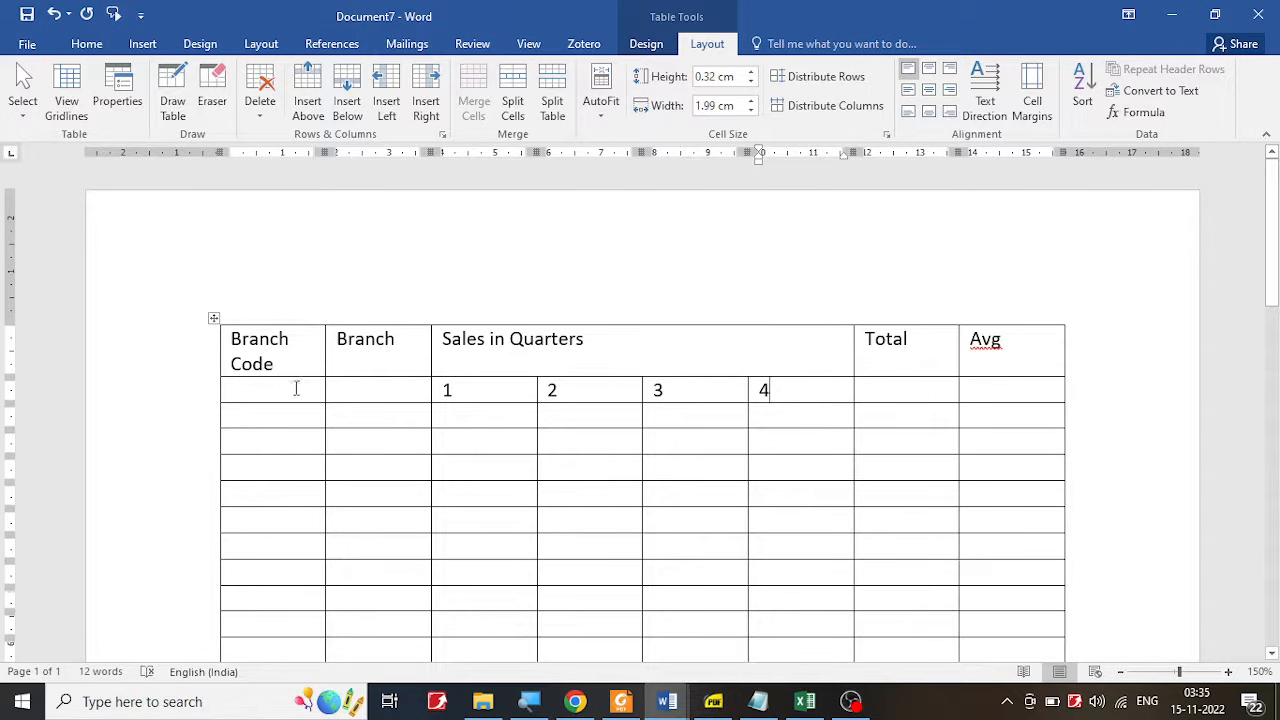
drag(296, 388, 293, 348)
click(267, 416)
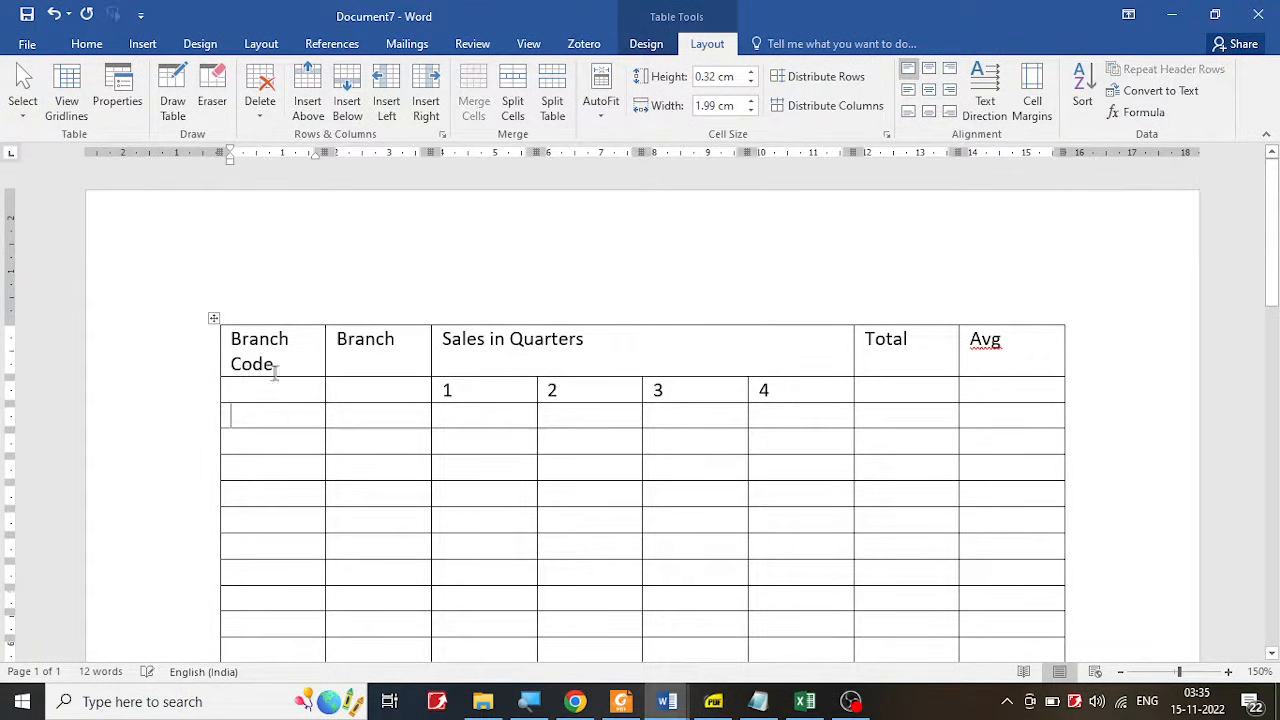
drag(270, 380, 265, 352)
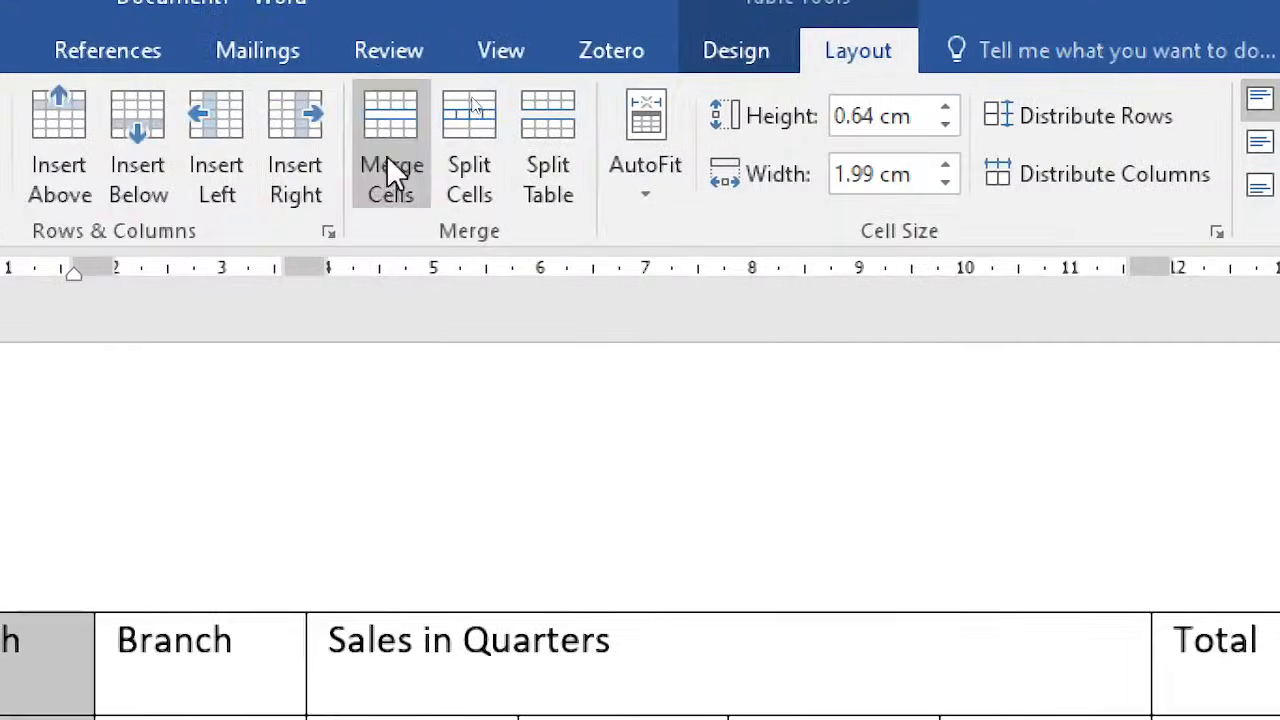
click(390, 160)
drag(252, 696, 262, 654)
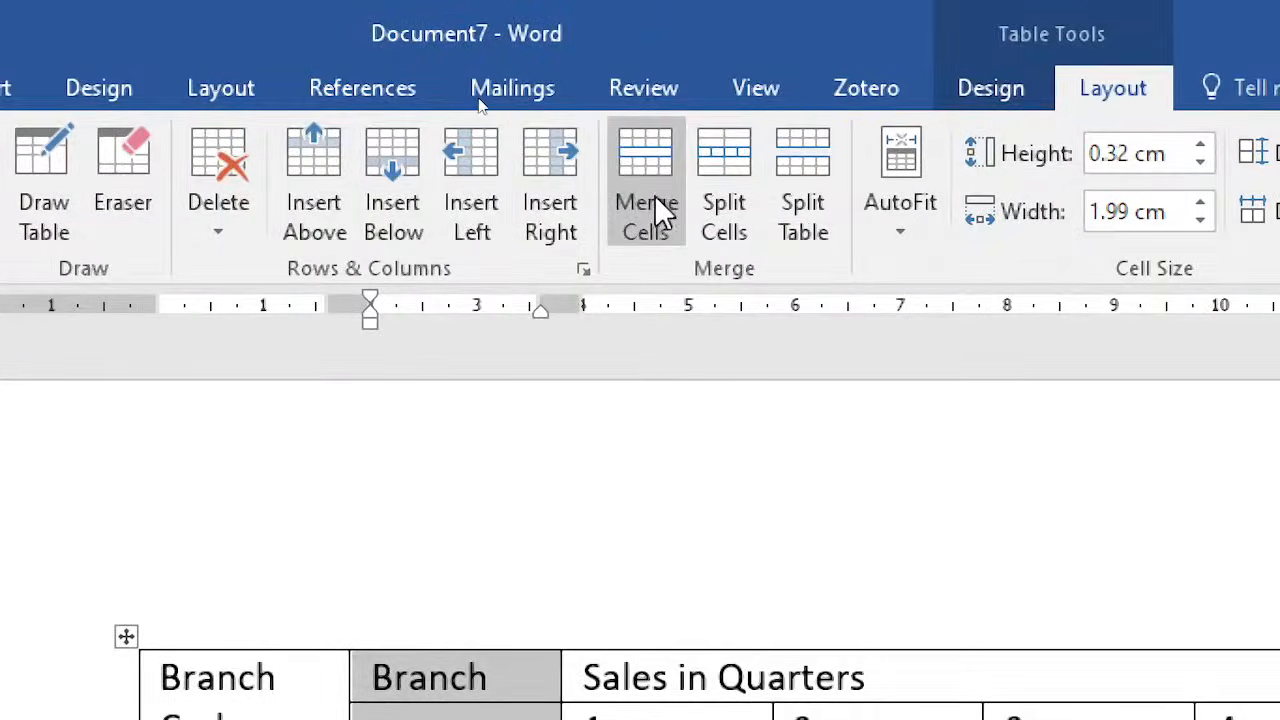
click(654, 194)
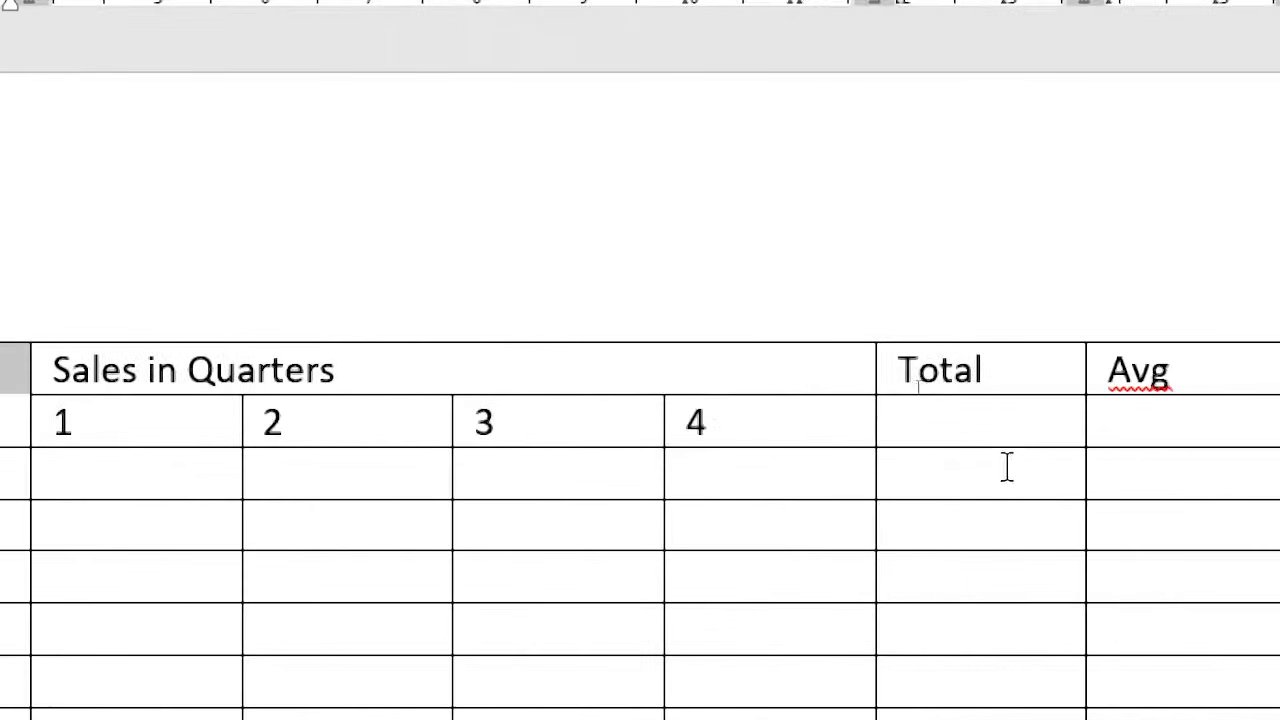
Step: Merge the Total and Avg header cells, each with the empty cell directly below it
drag(997, 437, 971, 366)
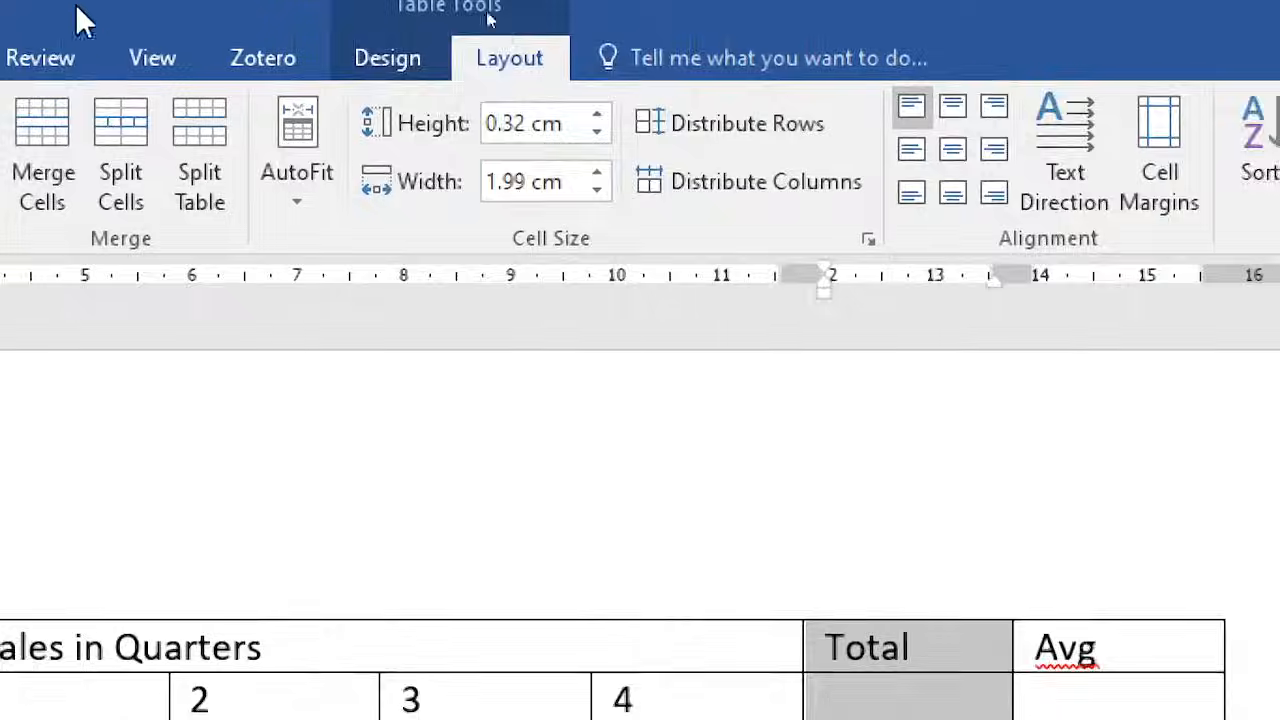
click(71, 143)
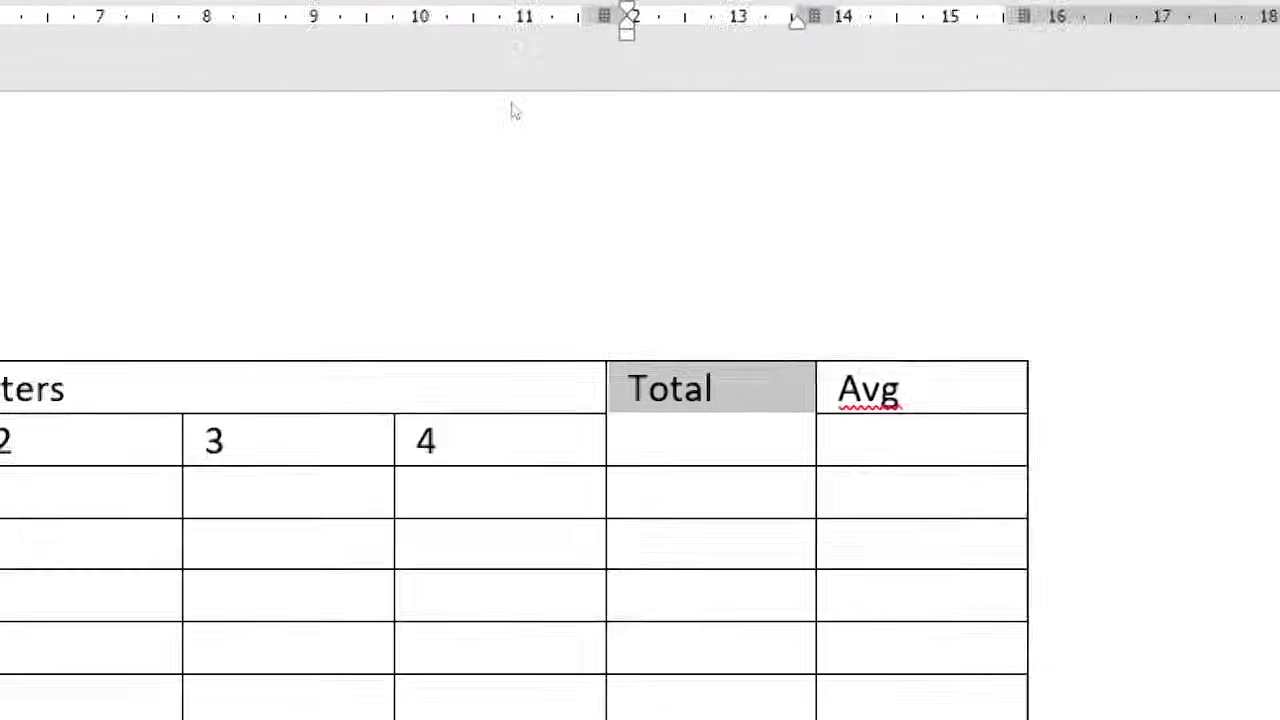
drag(959, 455, 948, 391)
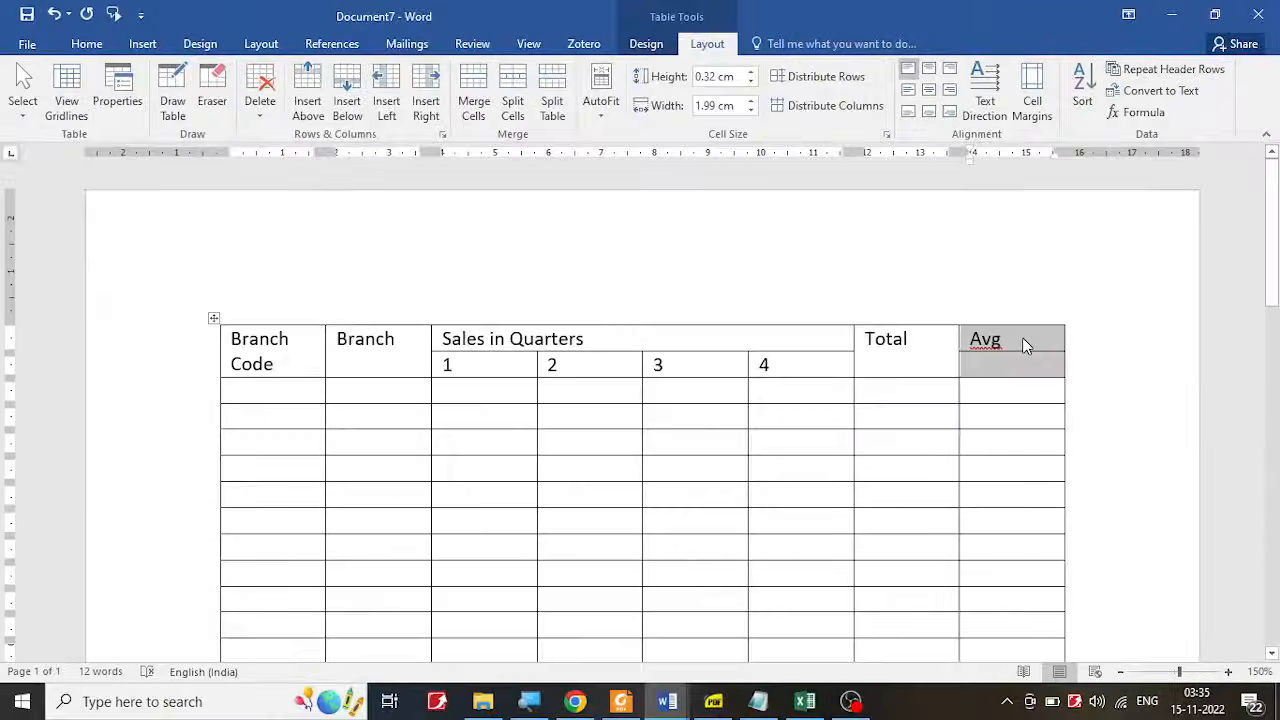
click(474, 100)
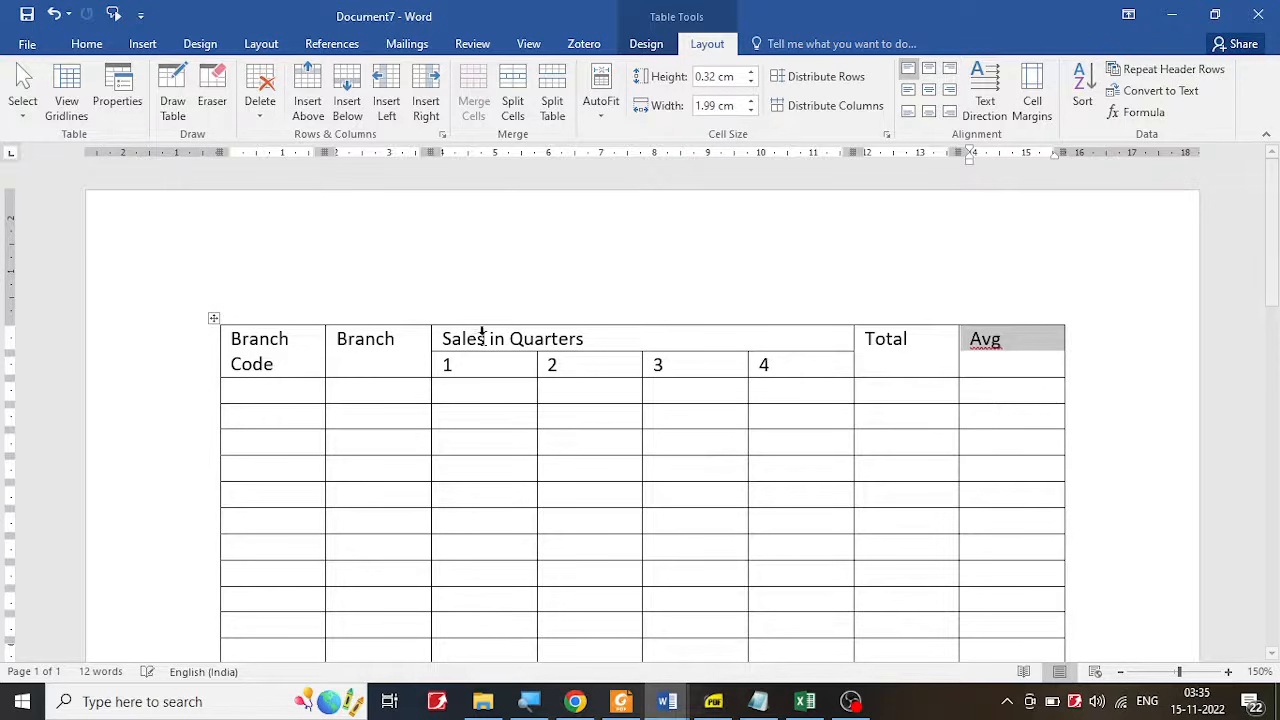
click(484, 420)
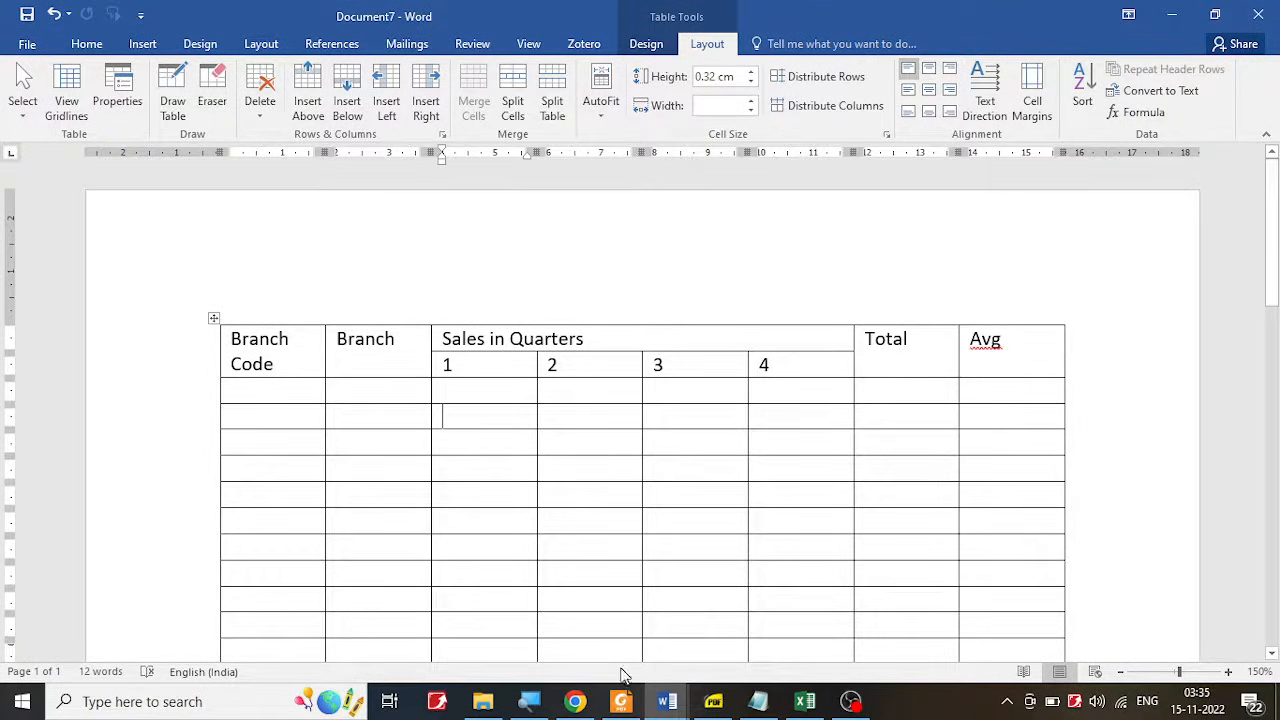
Step: Select the ten empty cells below the Branch Code header in the Word table, following the branch rows of the PDF
click(713, 701)
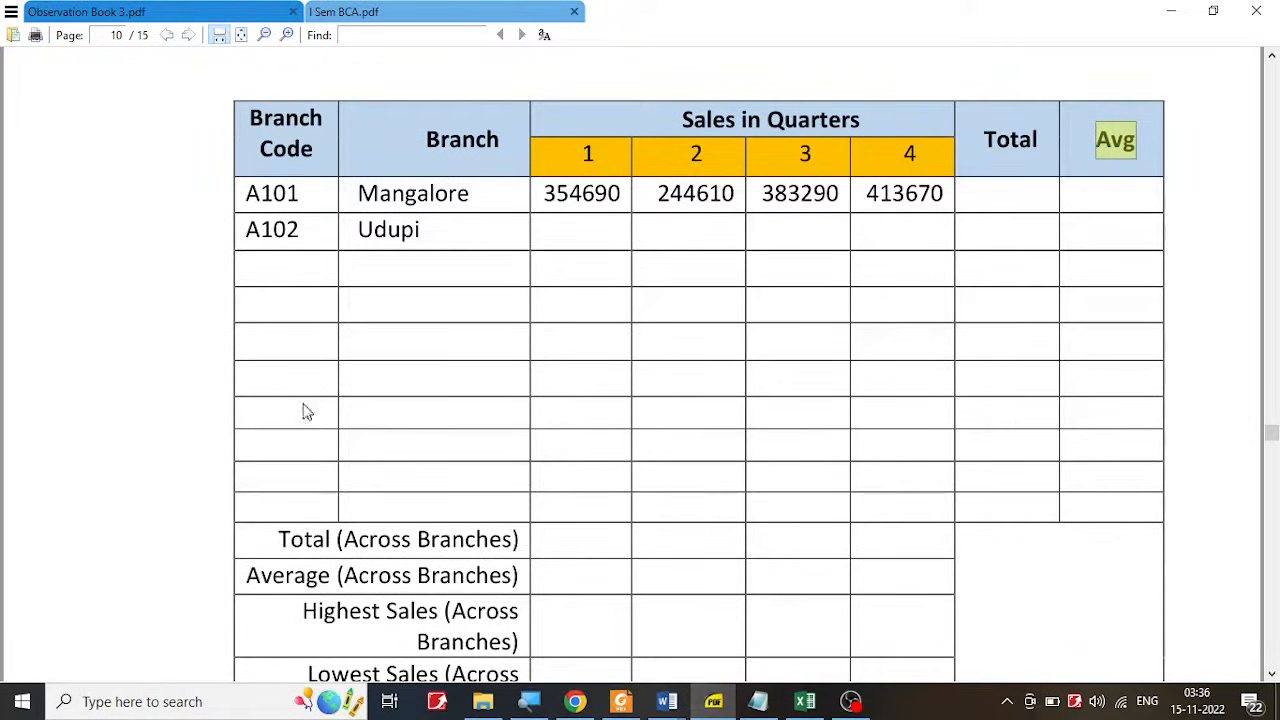
click(667, 701)
click(745, 676)
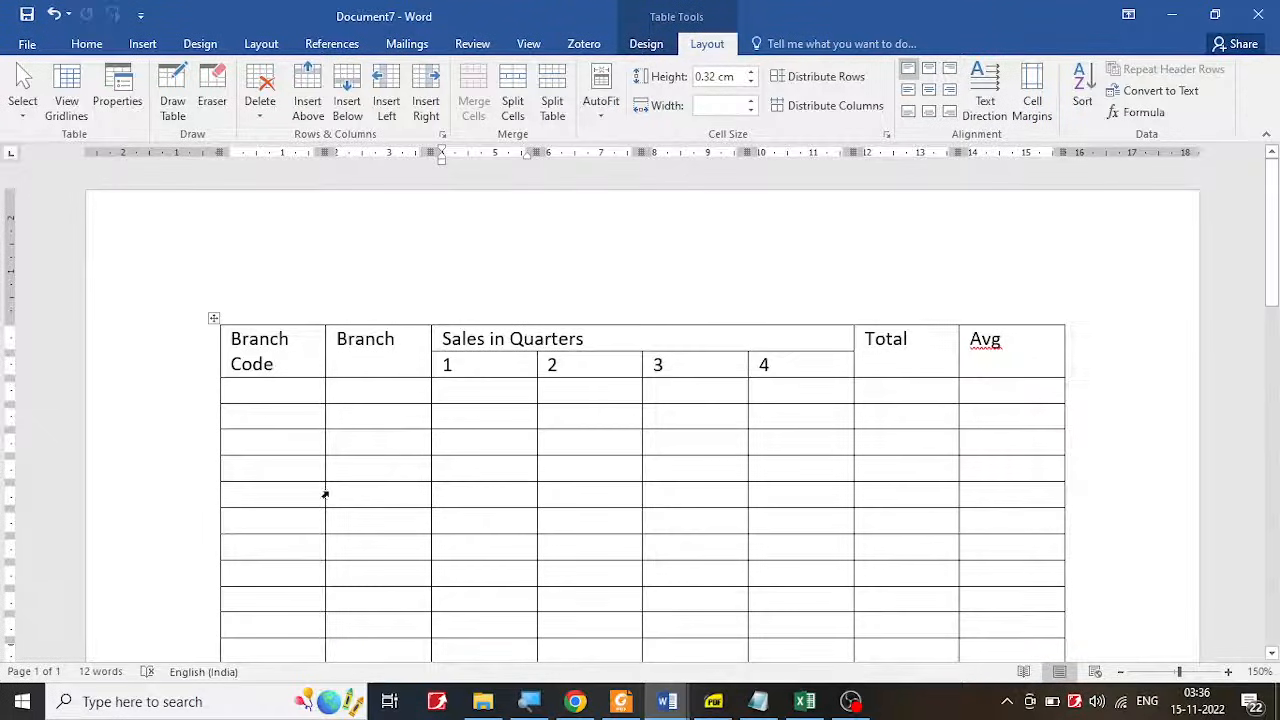
scroll(323, 491, down, 4)
click(296, 530)
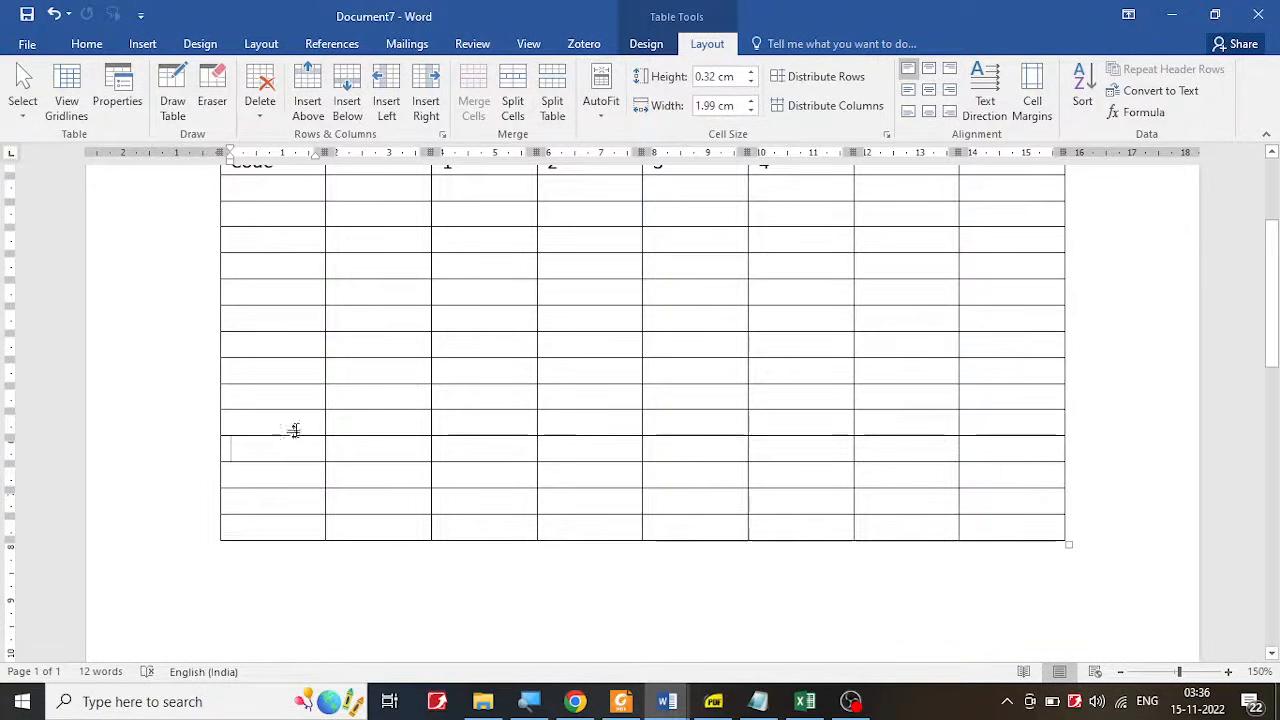
drag(295, 416, 275, 178)
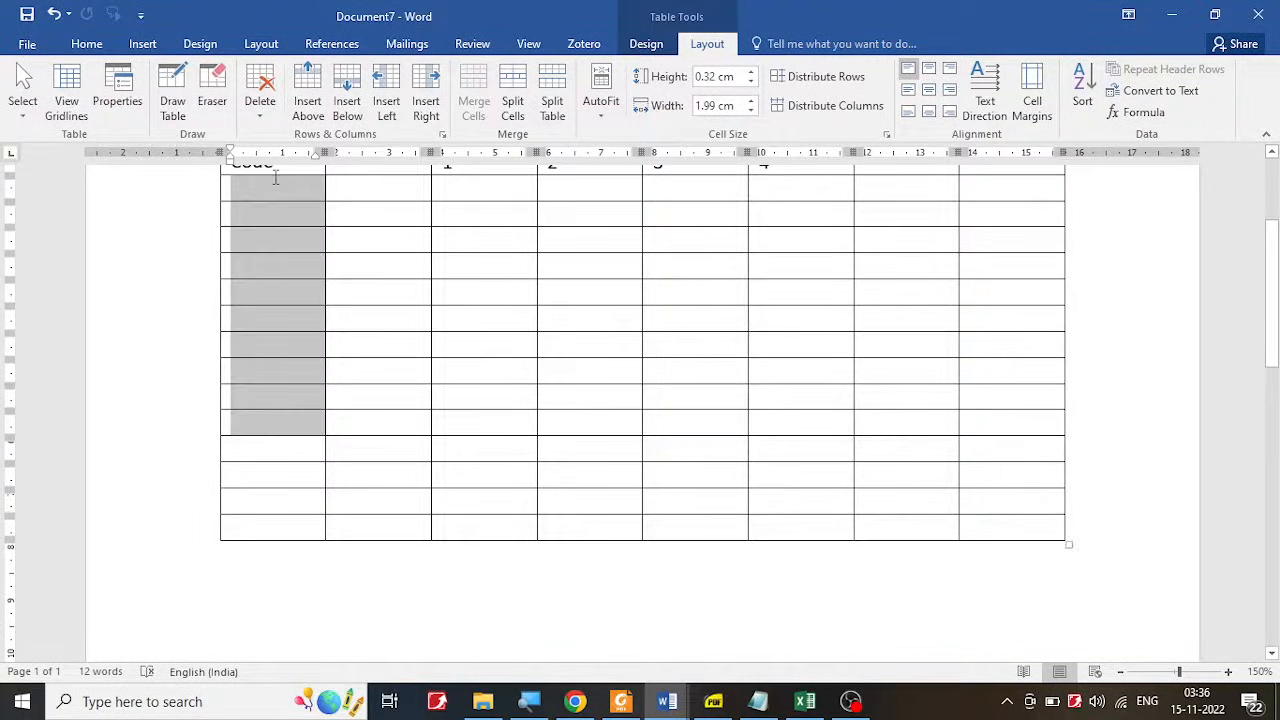
Step: Apply the 1., 2., 3. numbering style to the ten selected cells below the Branch Code header, following the branch rows of the PDF
click(713, 701)
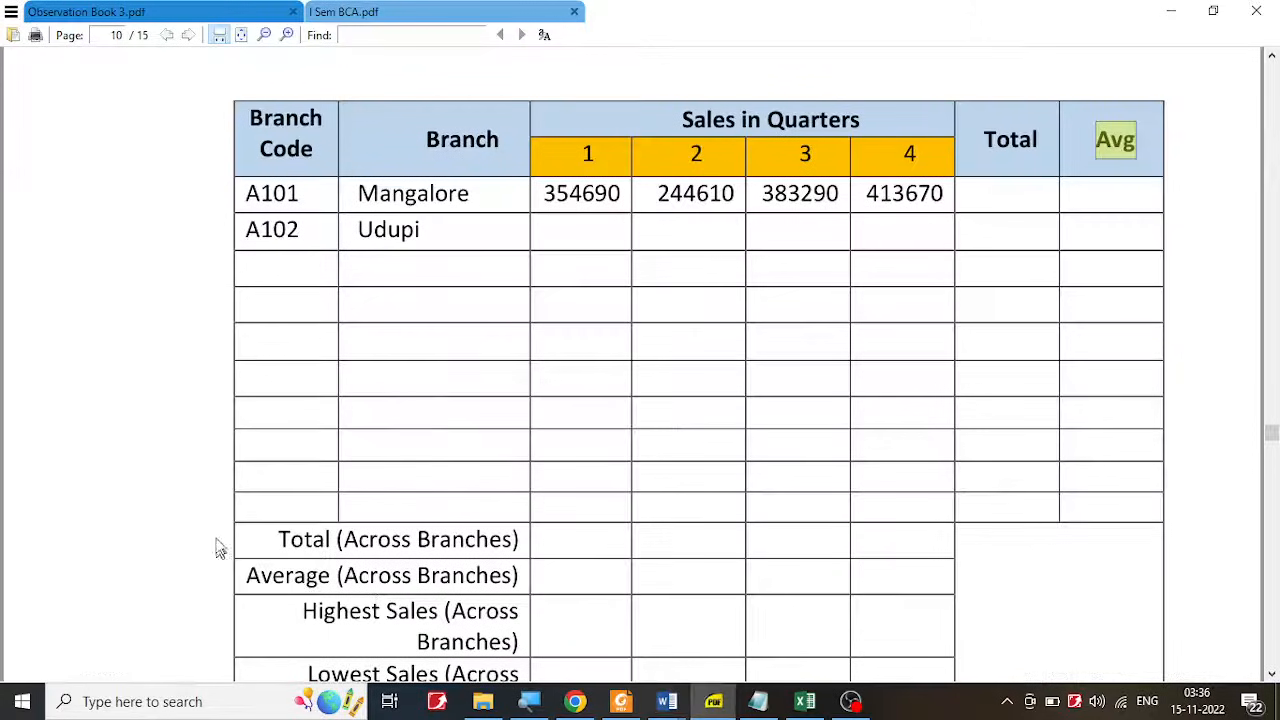
scroll(230, 540, down, 2)
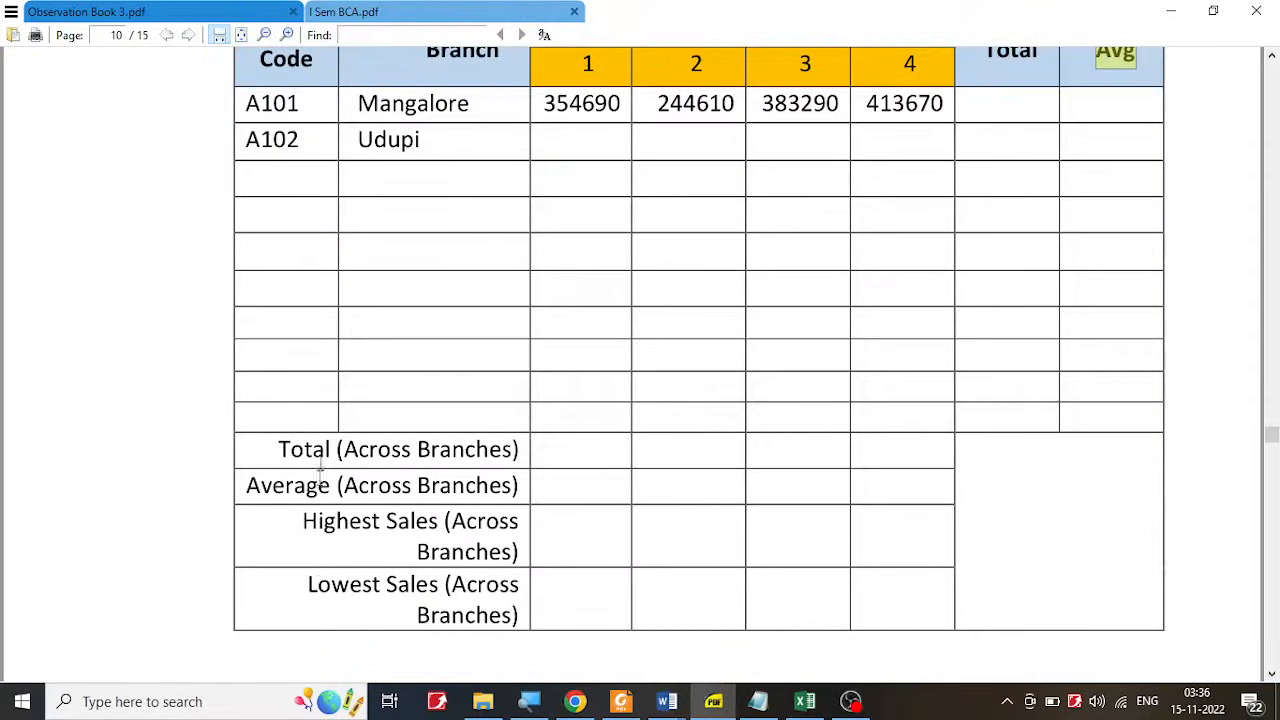
click(670, 703)
click(805, 645)
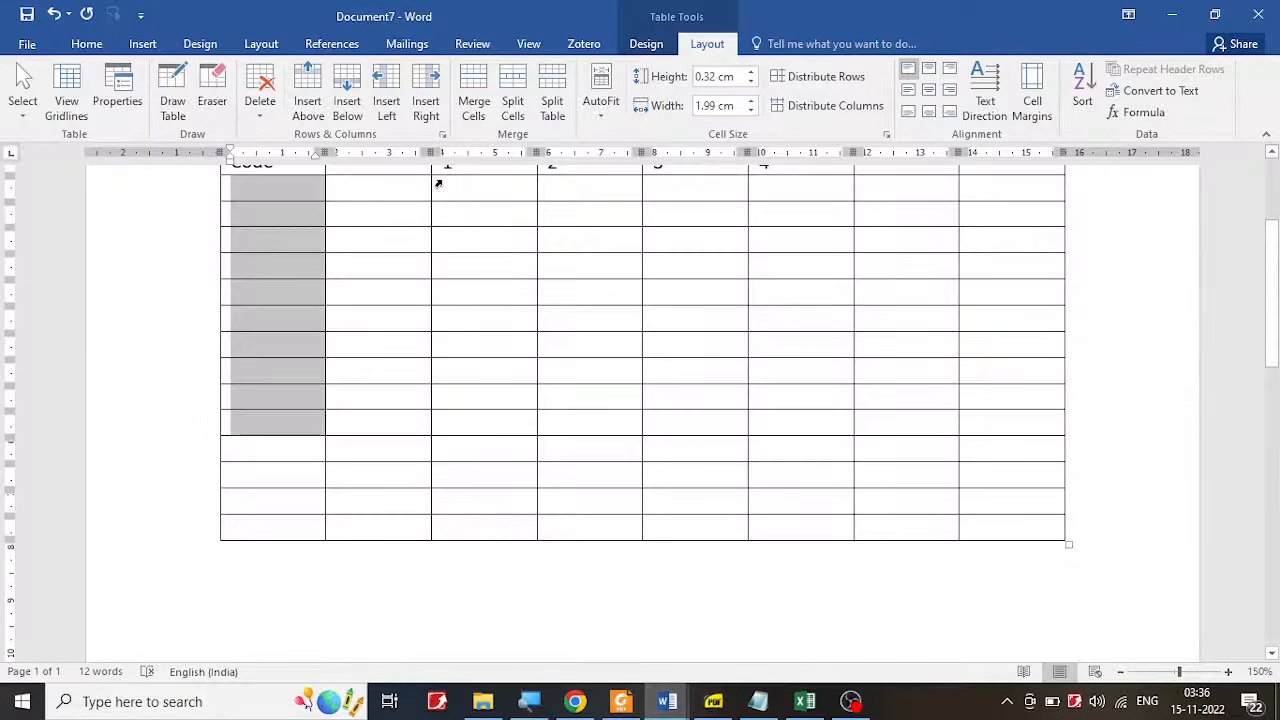
scroll(280, 300, up, 1)
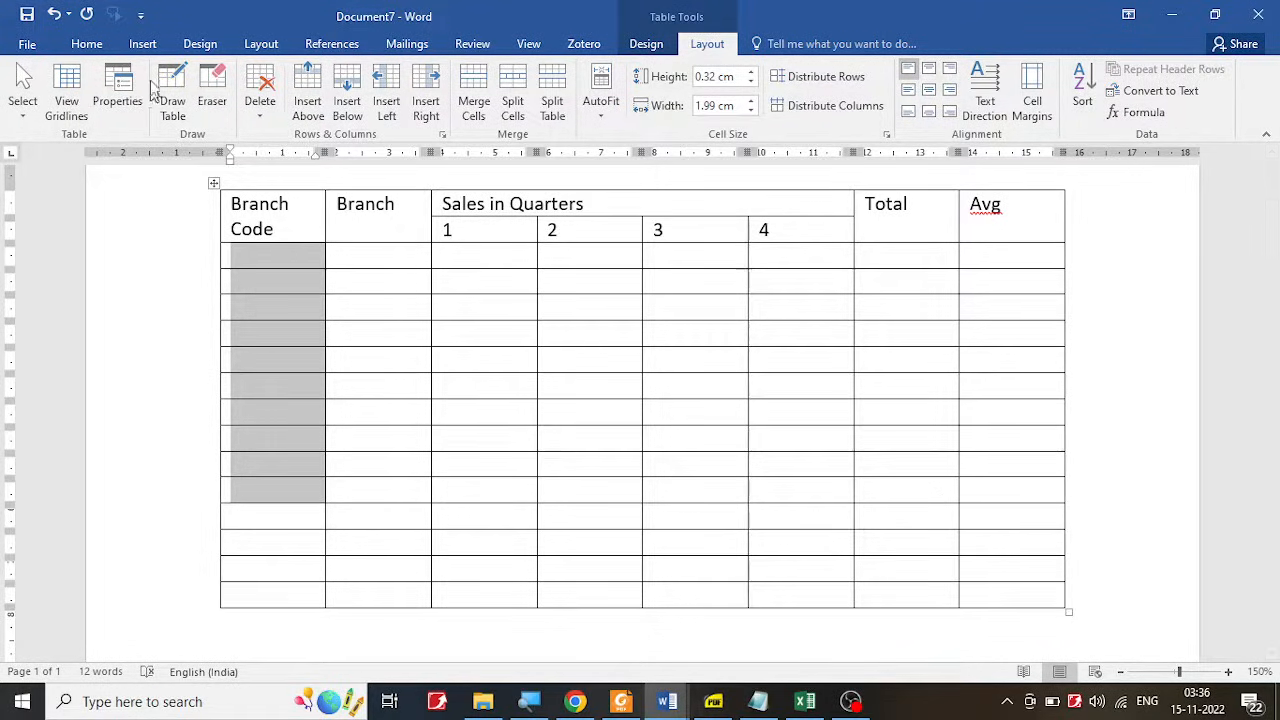
click(88, 45)
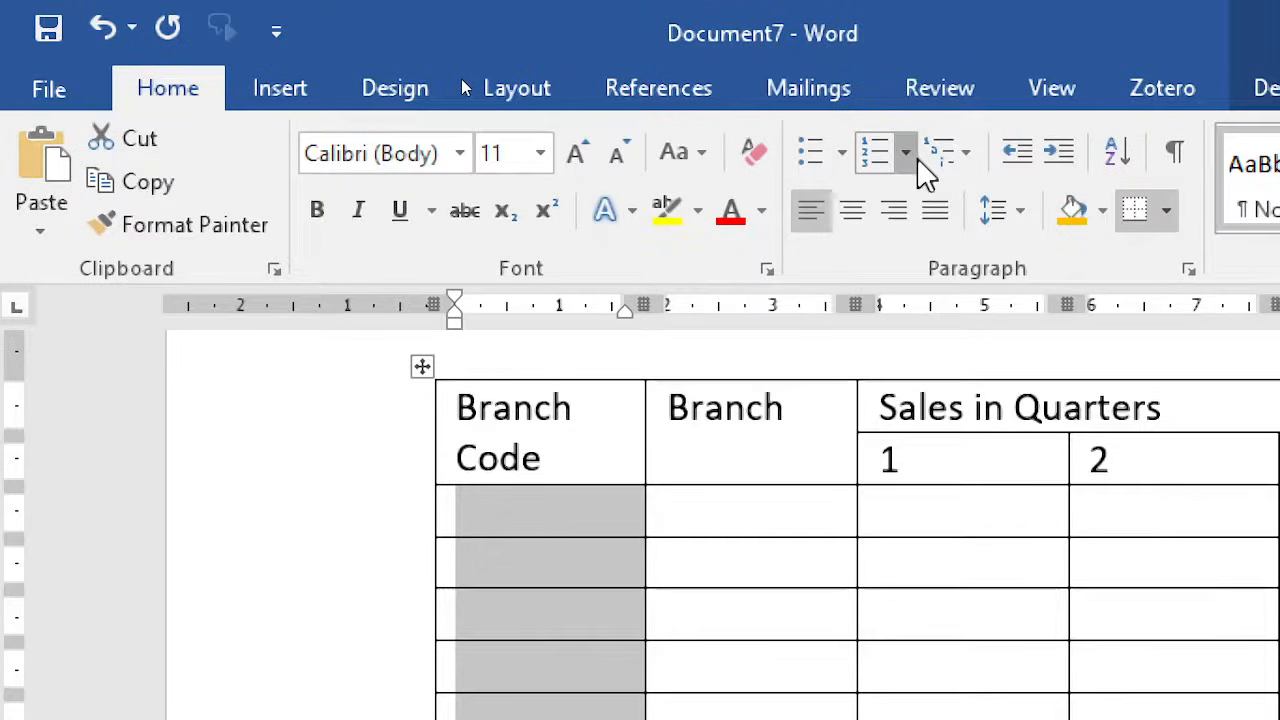
click(910, 155)
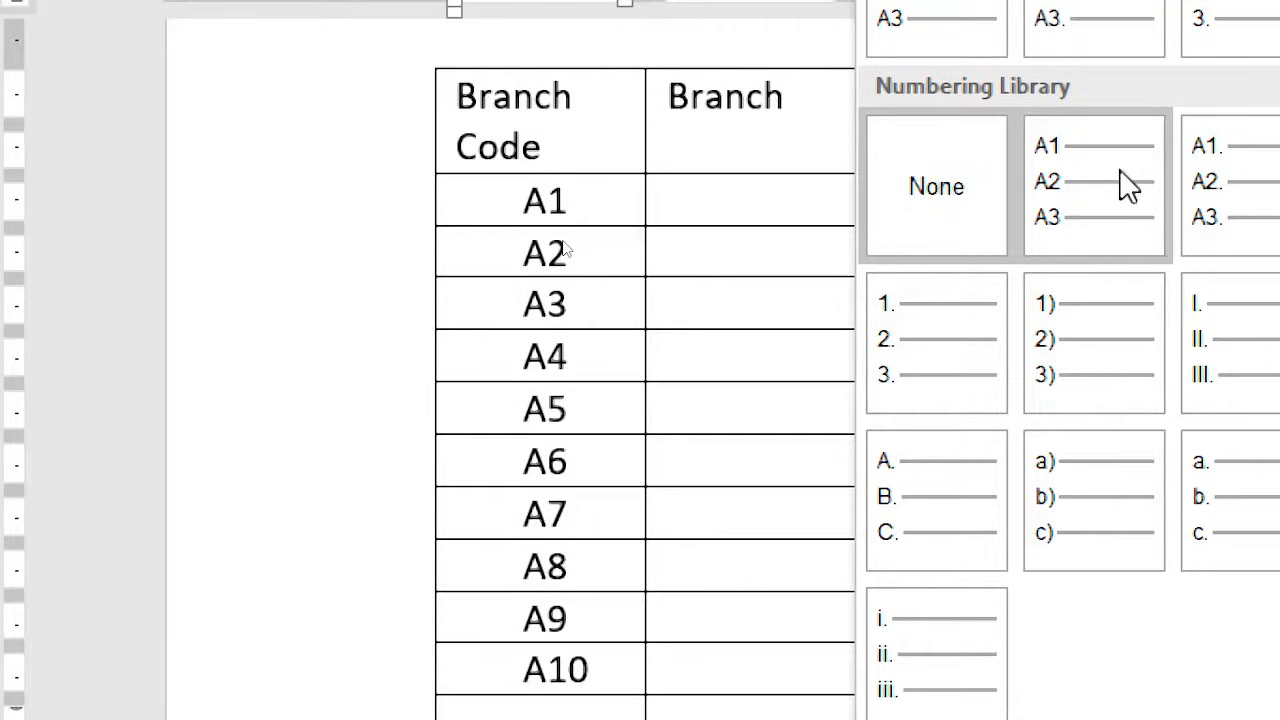
click(945, 348)
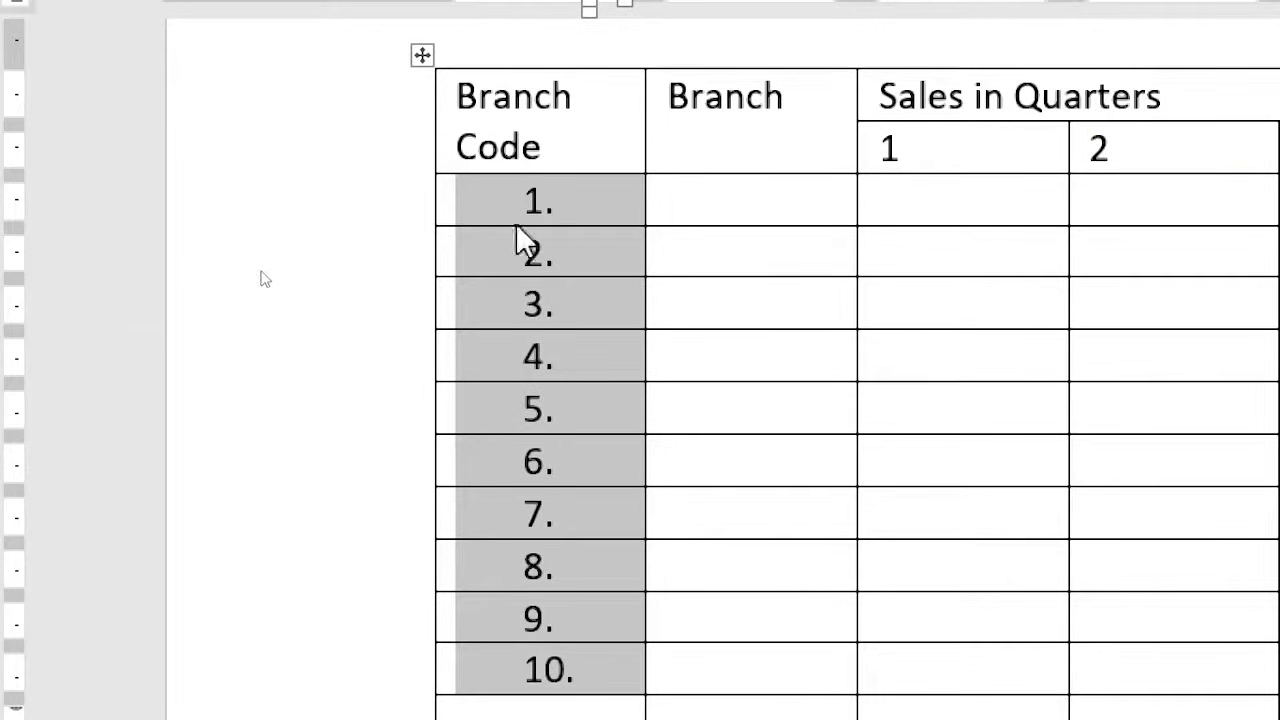
Step: Define a new number format A1 for the selected branch code cells, with the prefix A and no trailing period
scroll(540, 450, down, 2)
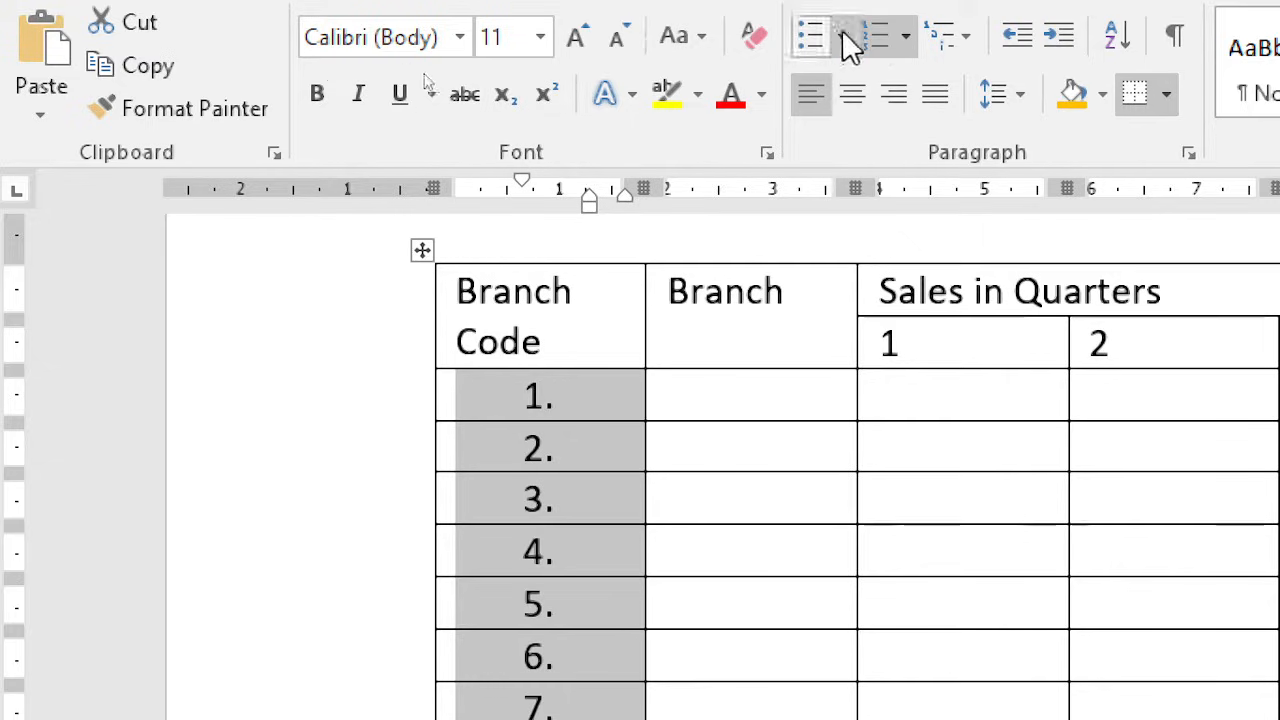
click(908, 45)
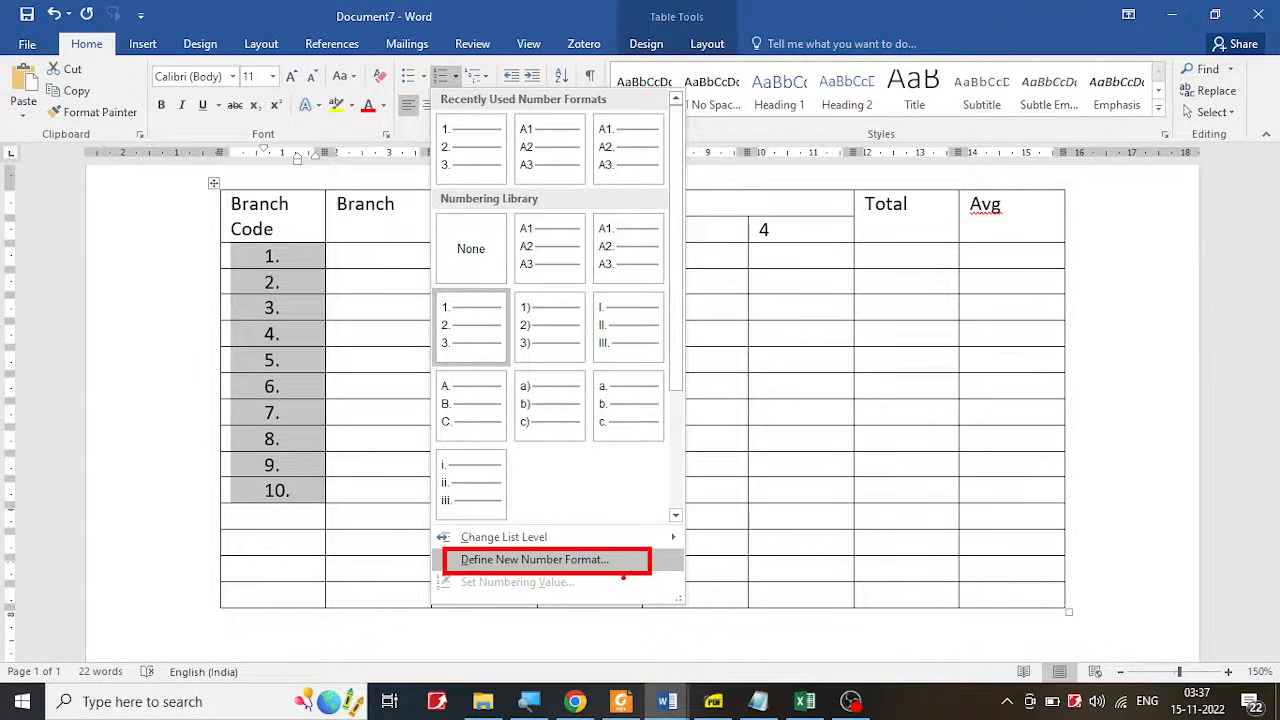
key(Escape)
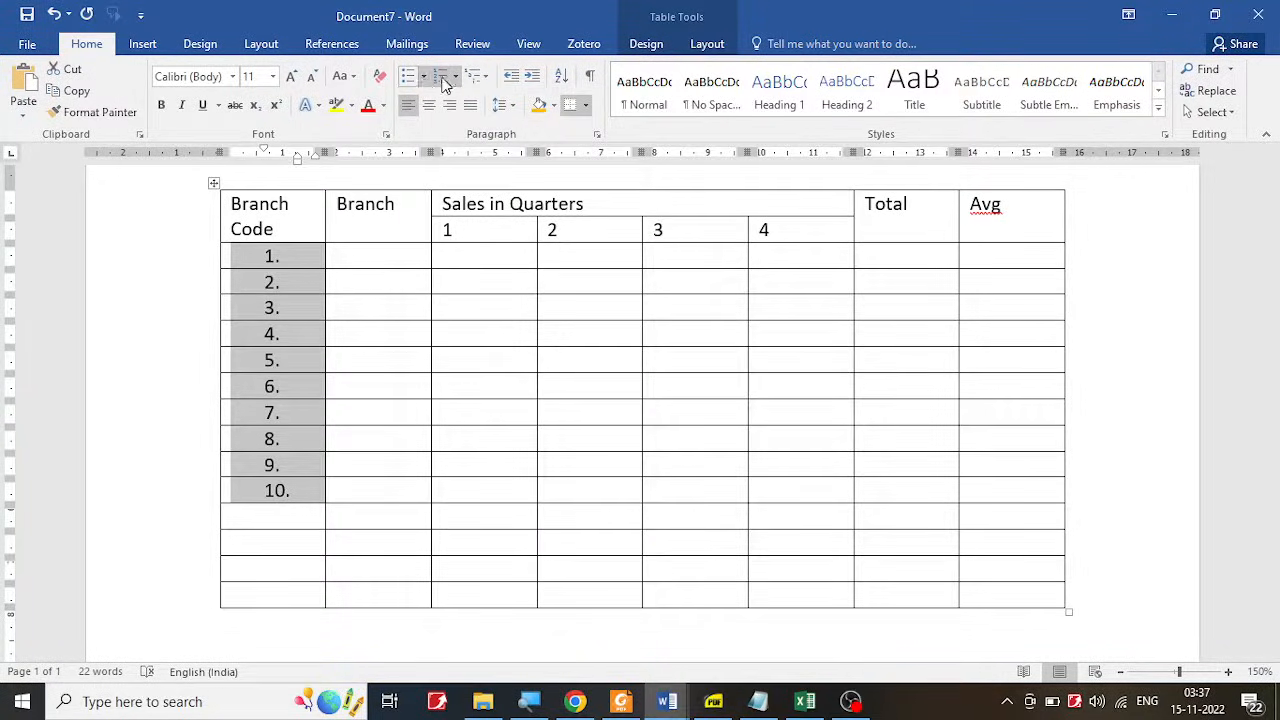
click(455, 77)
click(541, 559)
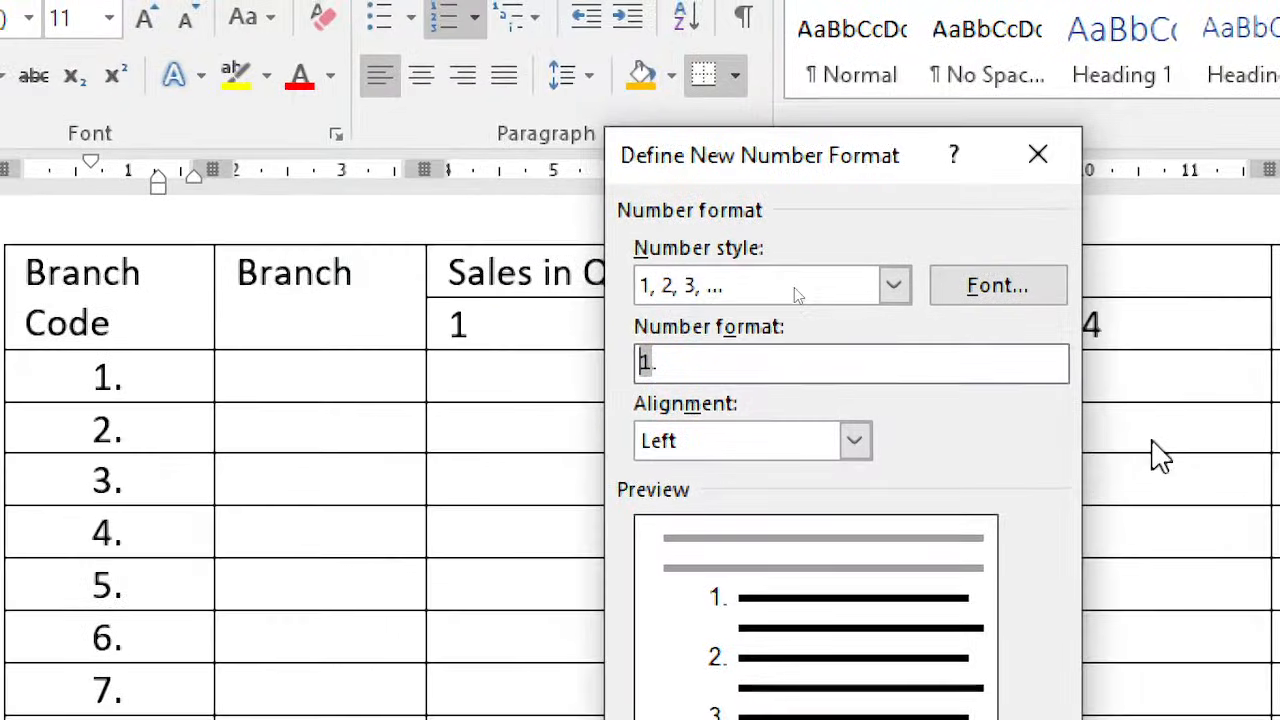
text(A)
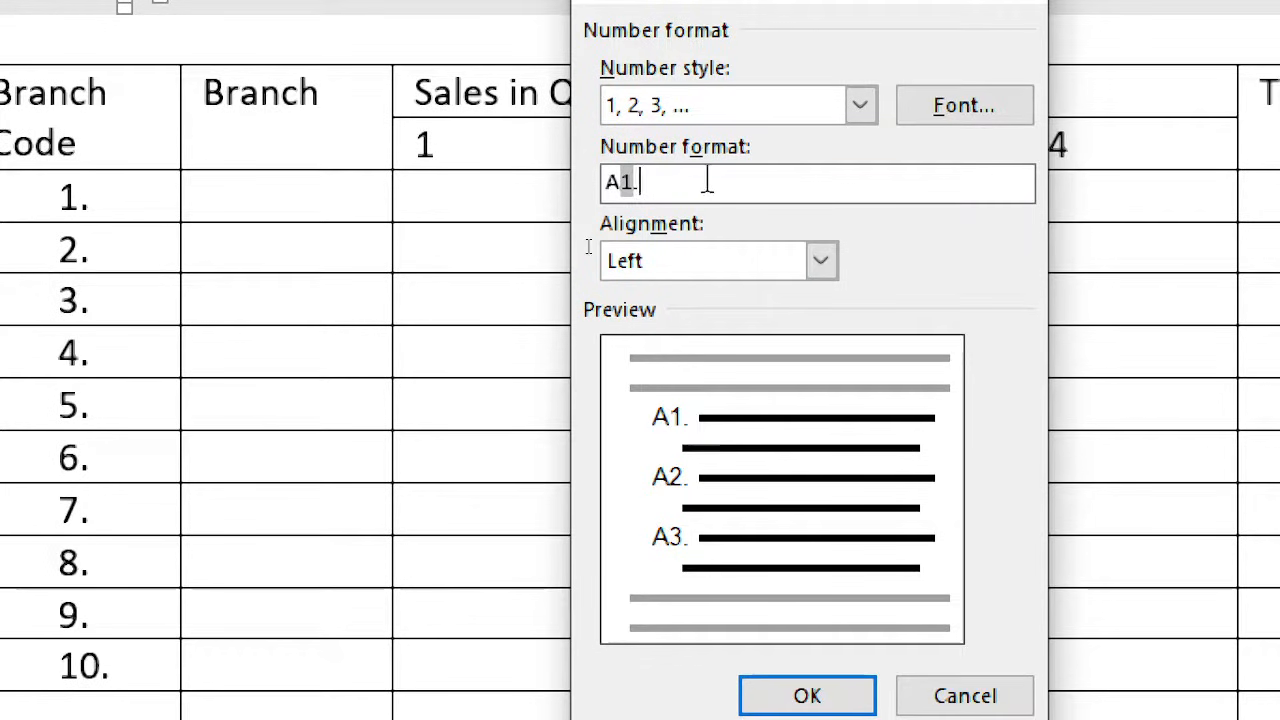
key(BackSpace)
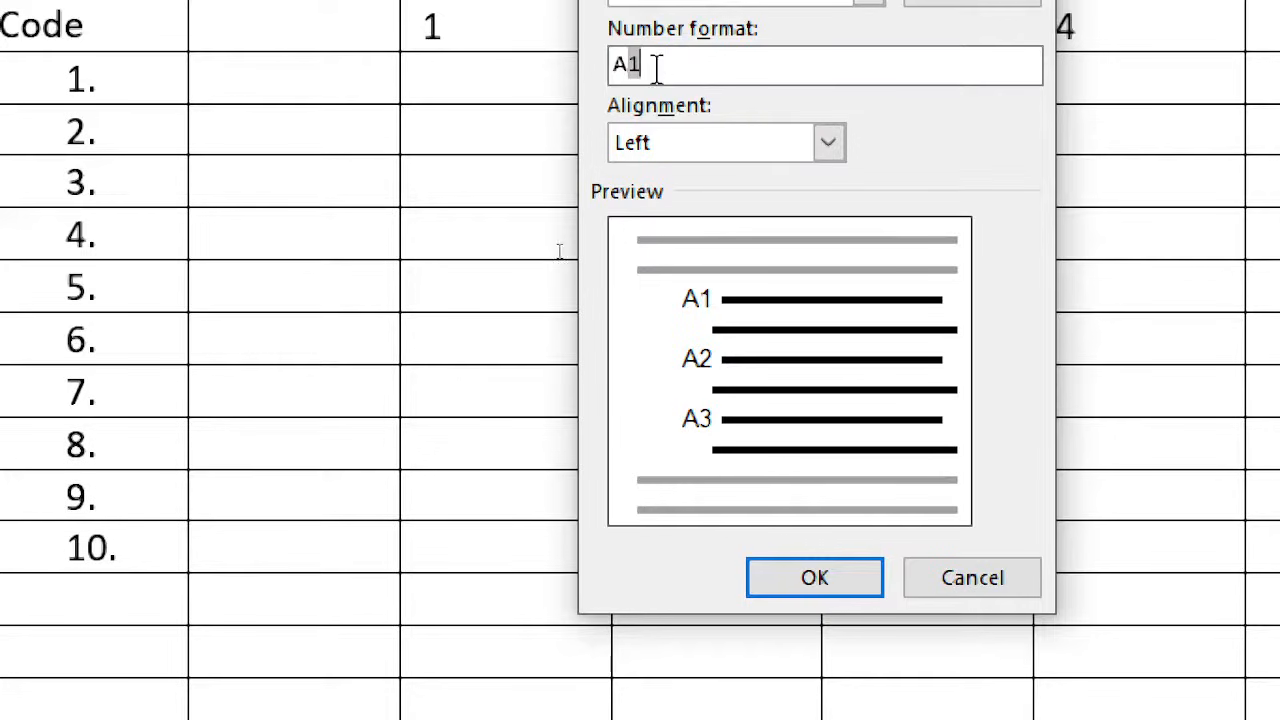
click(866, 590)
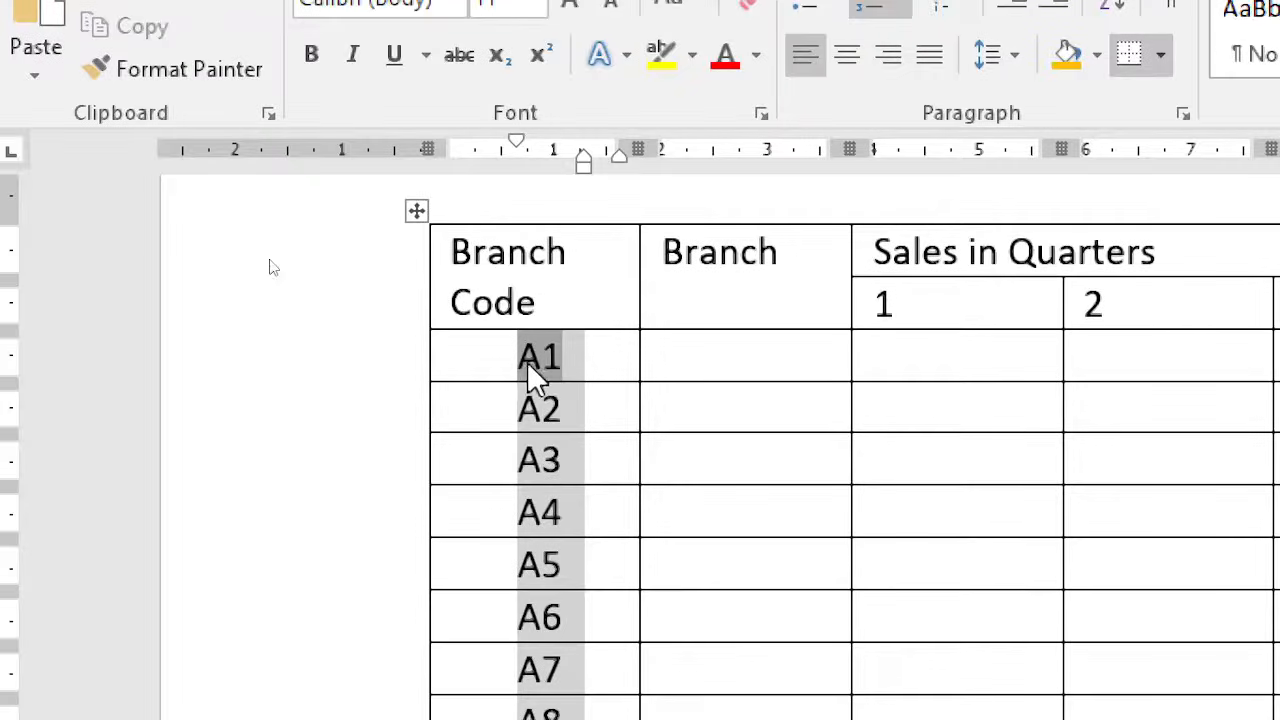
Step: Set the numbering value of the branch code list to start at 101 as a new list
right_click(542, 368)
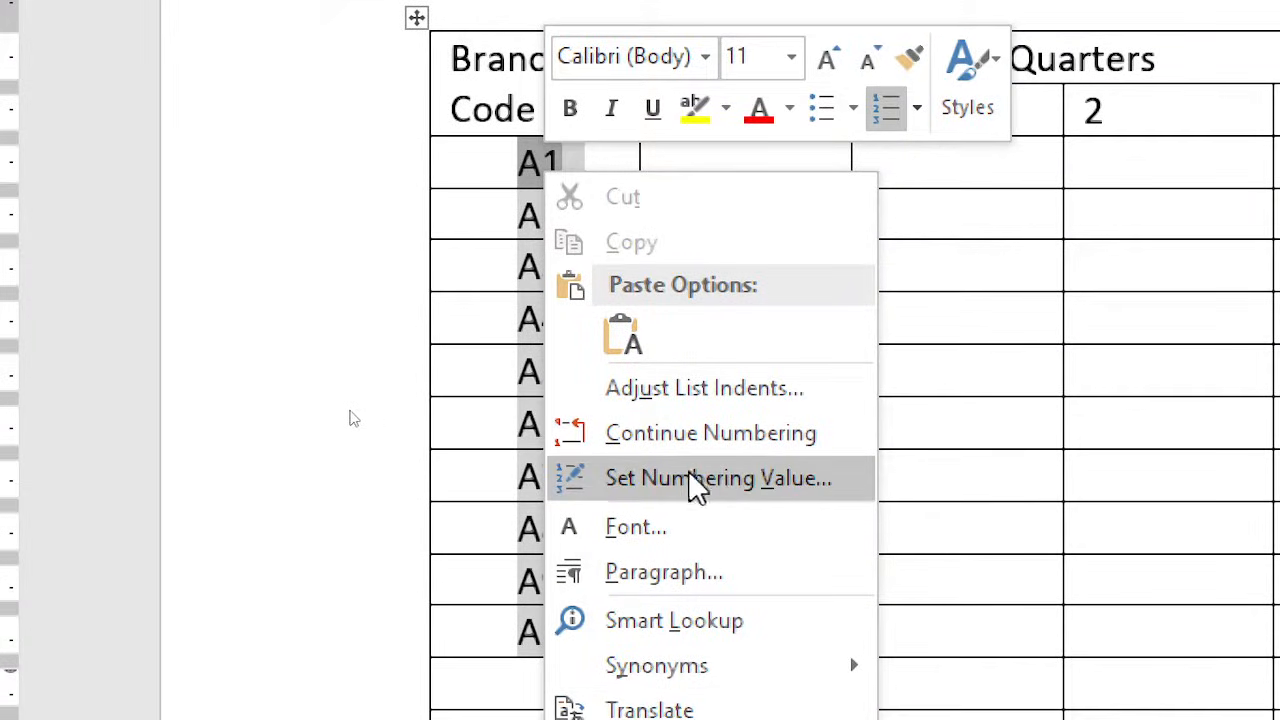
click(744, 474)
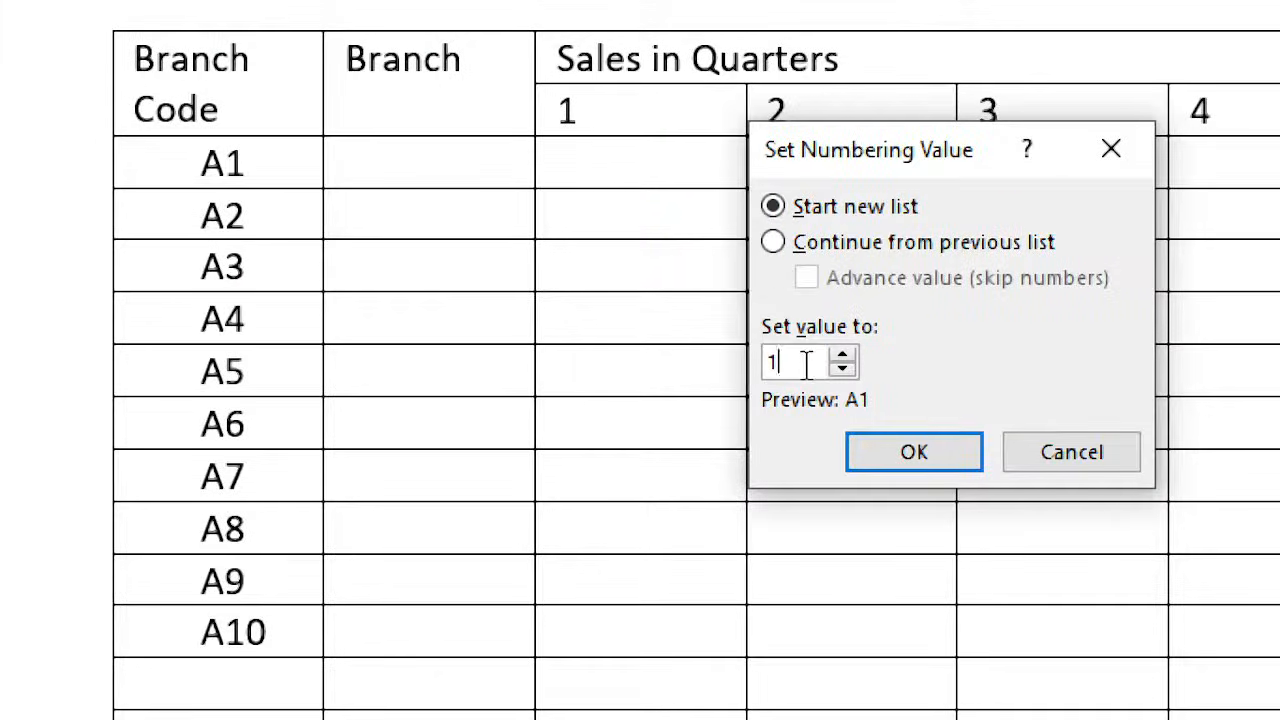
text(01)
click(906, 451)
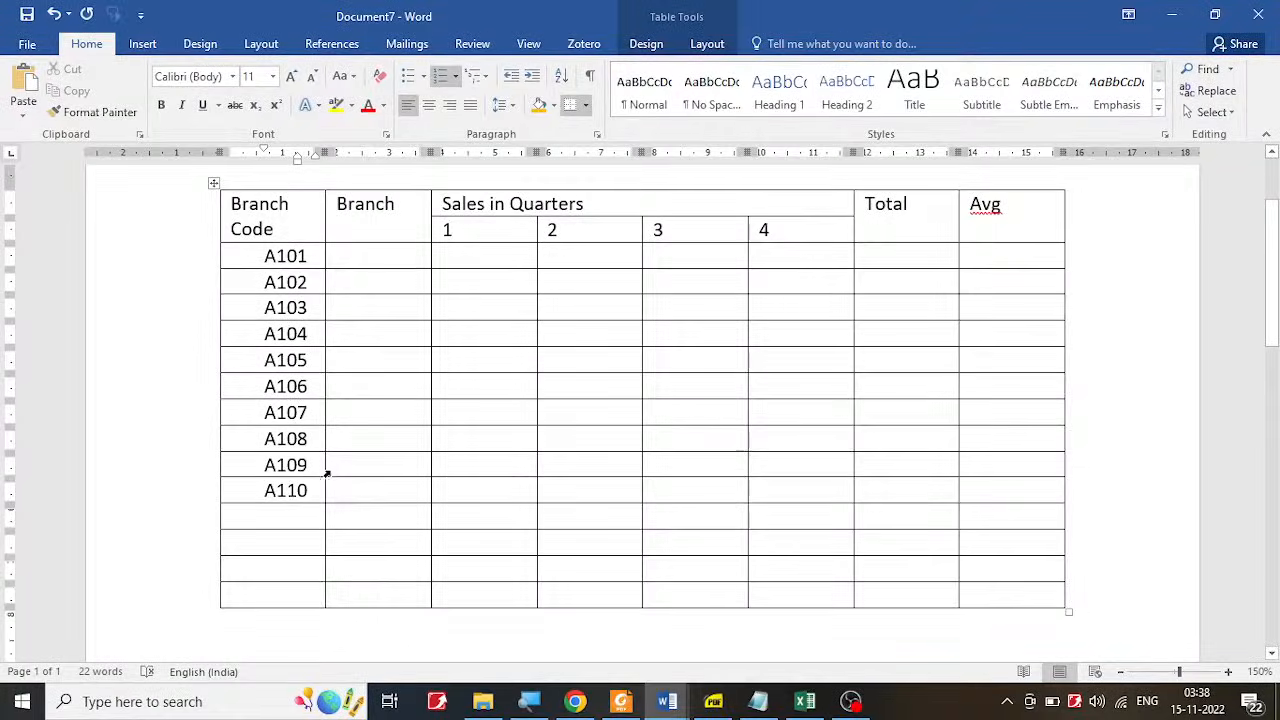
Step: Copy the branch name Mangalore from the PDF table into the Branch cell of row A101 in Document7 in Word
click(713, 701)
drag(478, 103, 366, 101)
key(ctrl+c)
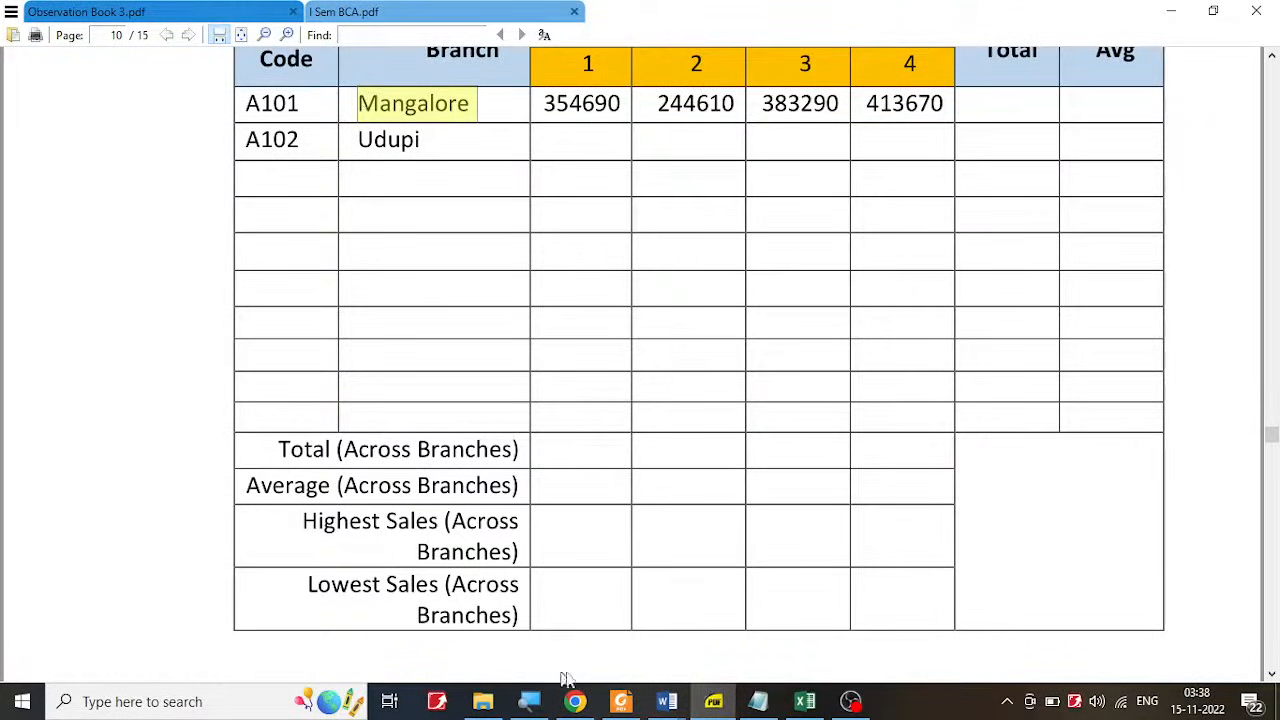
click(683, 703)
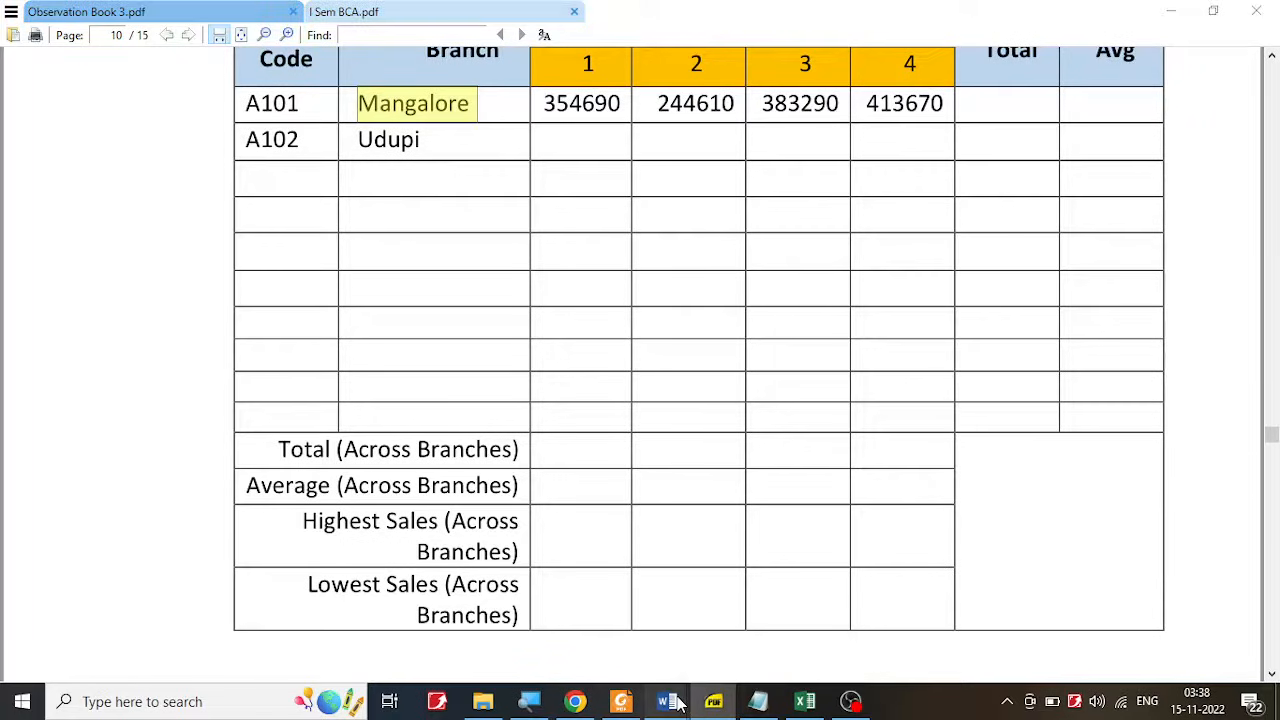
click(755, 650)
click(418, 246)
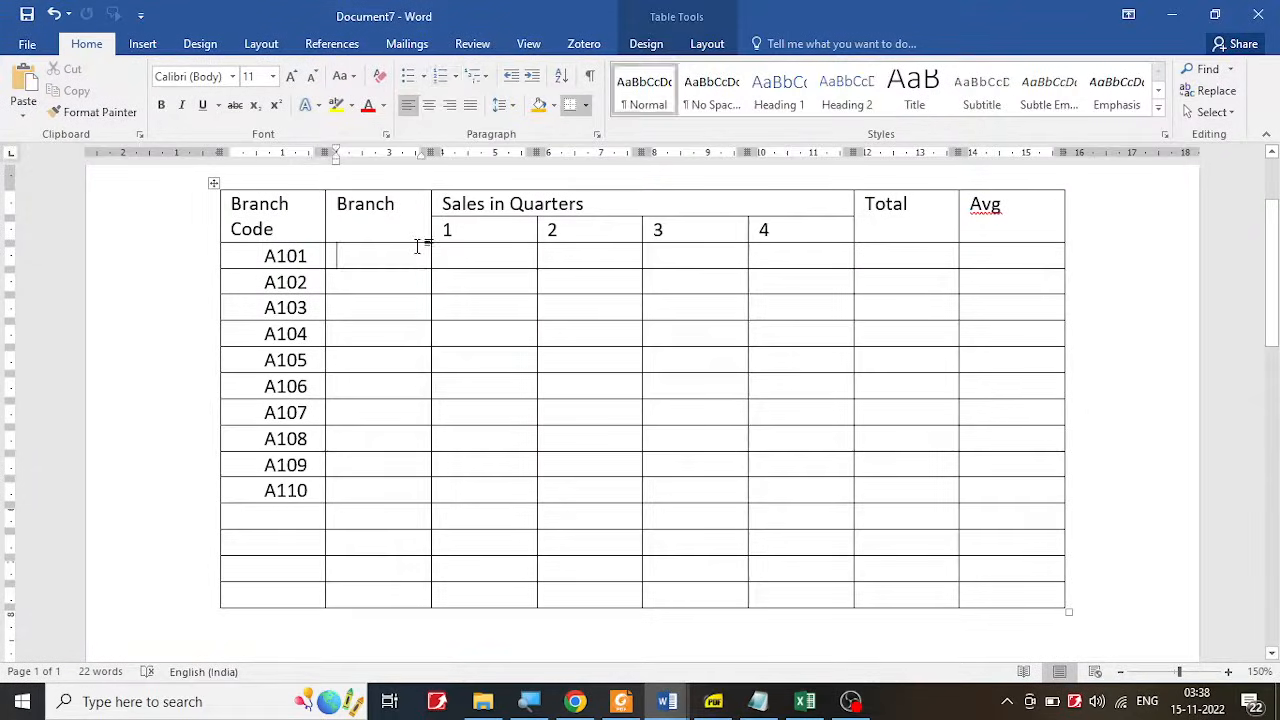
key(ctrl+v)
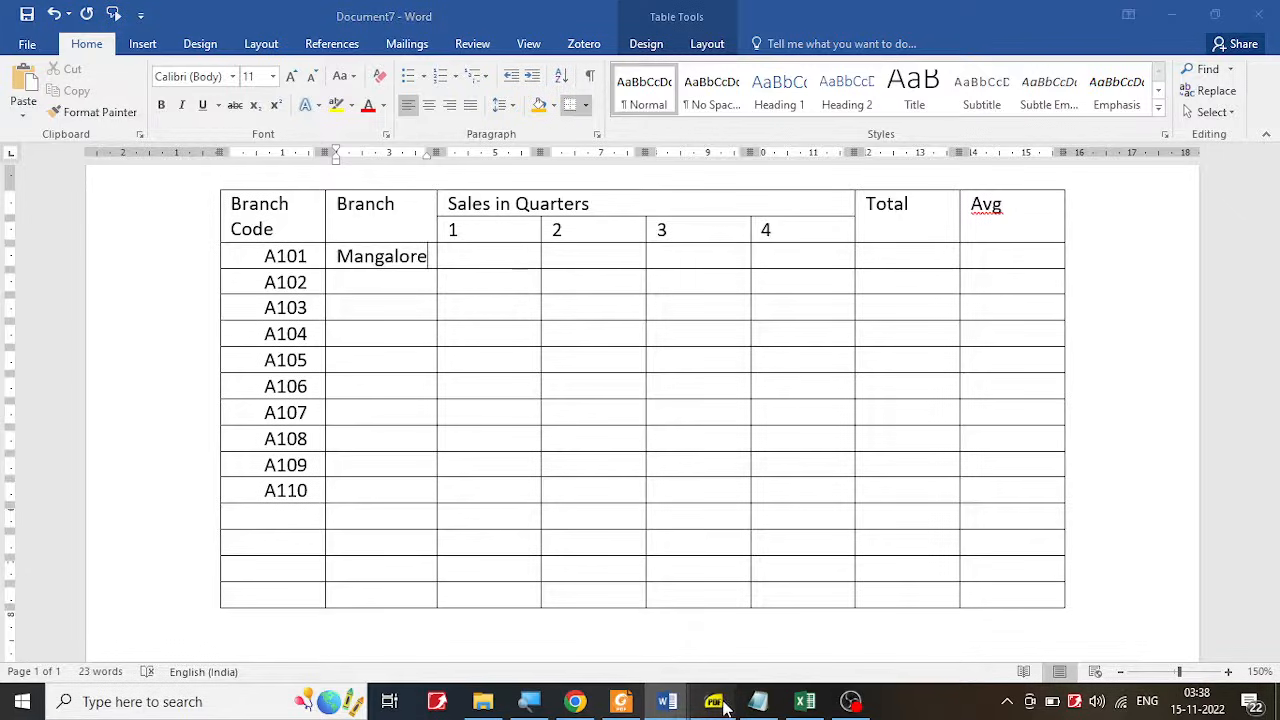
Step: Copy the branch name Udupi from the PDF table into the Branch cell of row A102 in the Word table
click(725, 706)
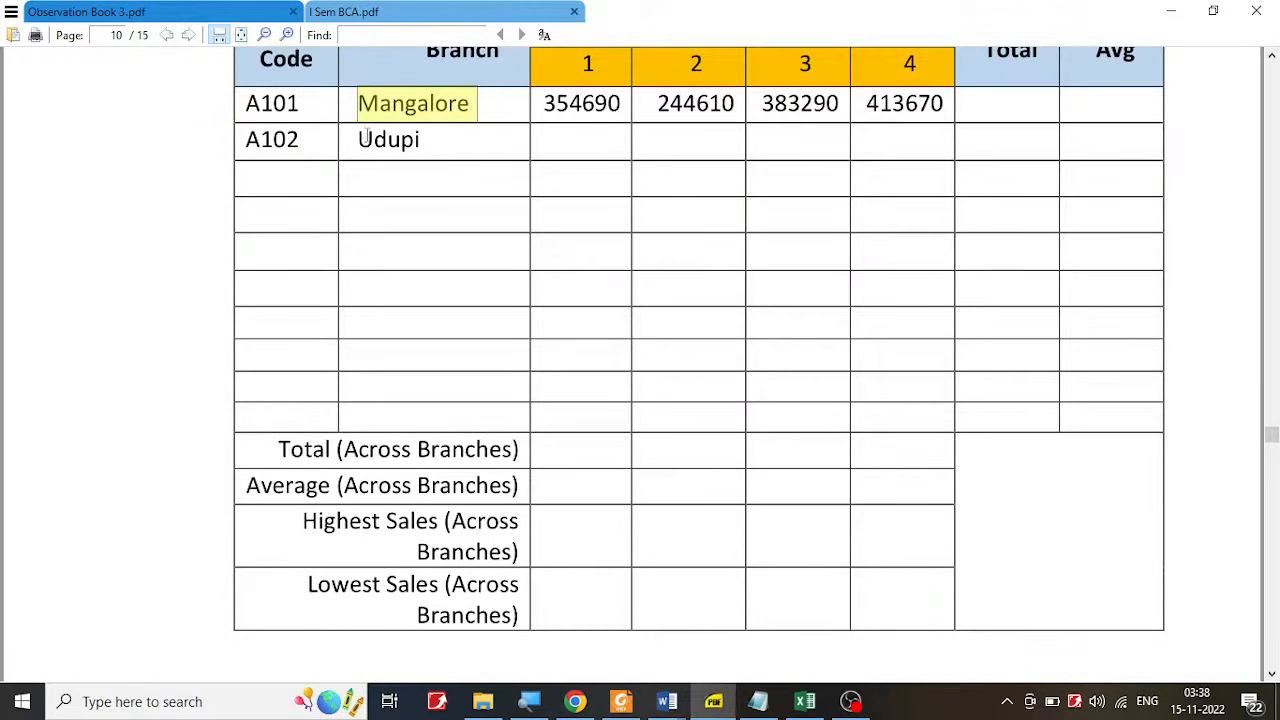
drag(366, 139, 427, 136)
key(ctrl+c)
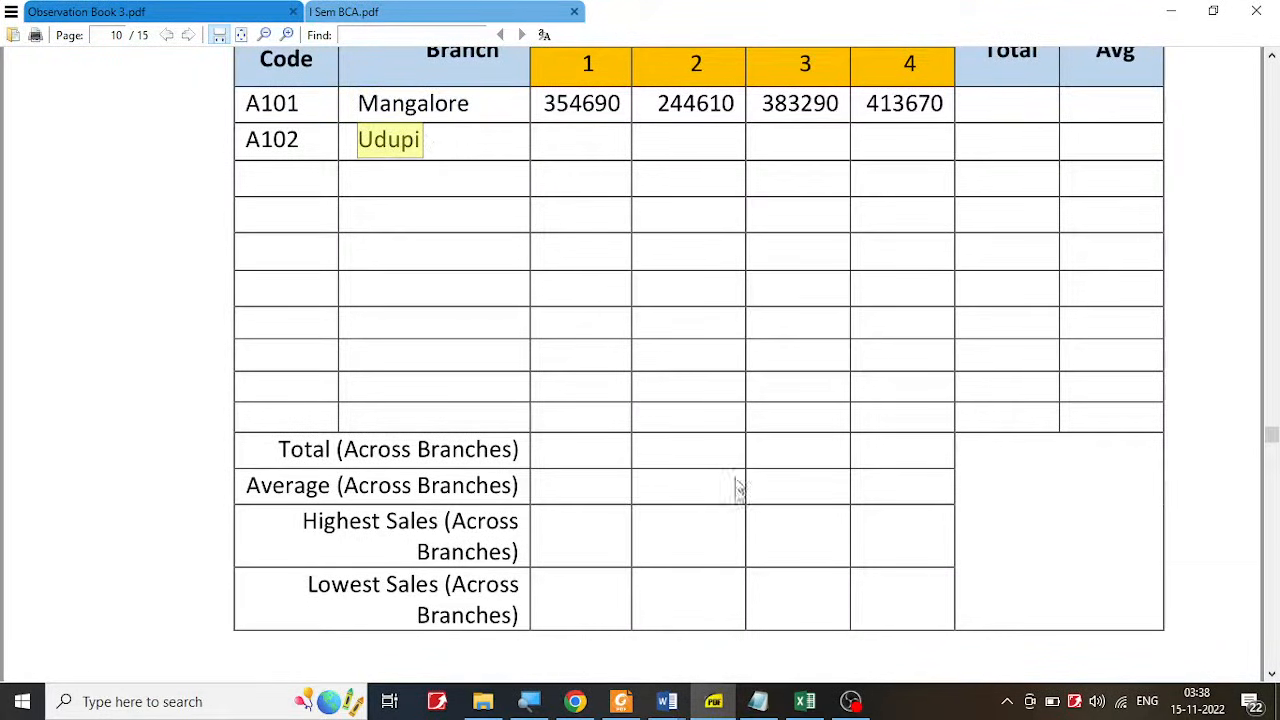
click(667, 701)
click(740, 594)
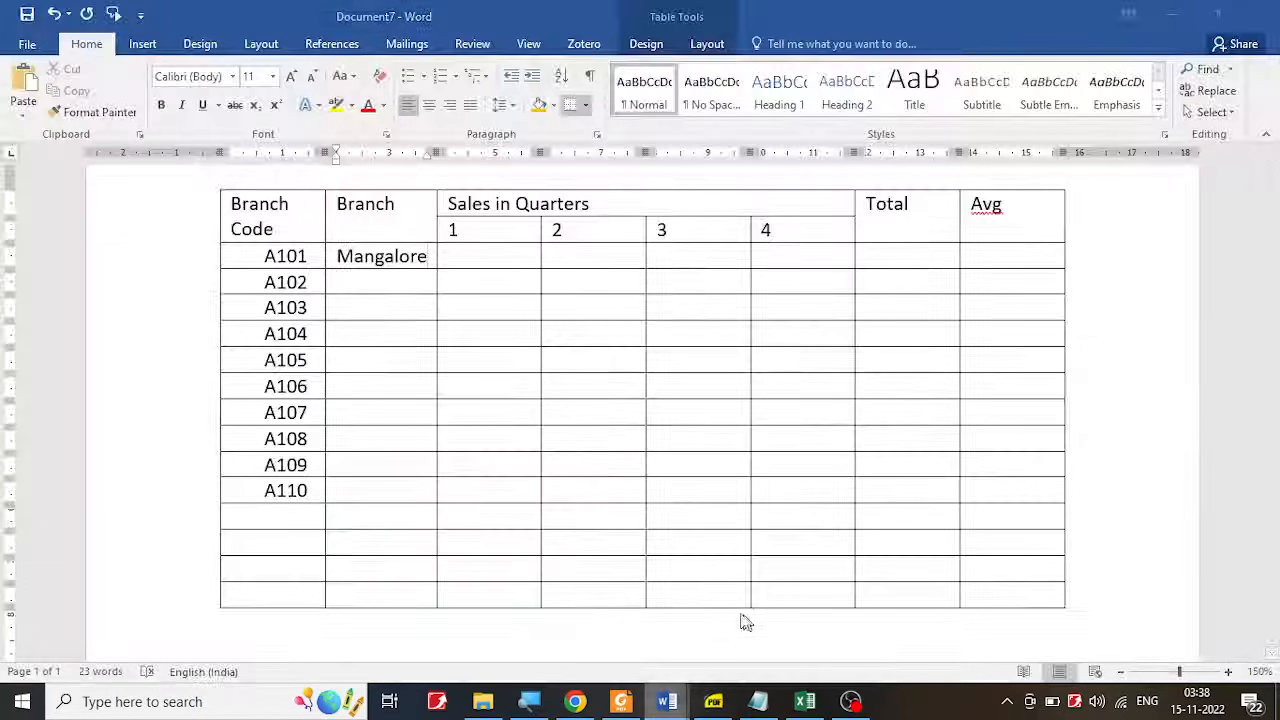
click(372, 278)
key(ctrl+v)
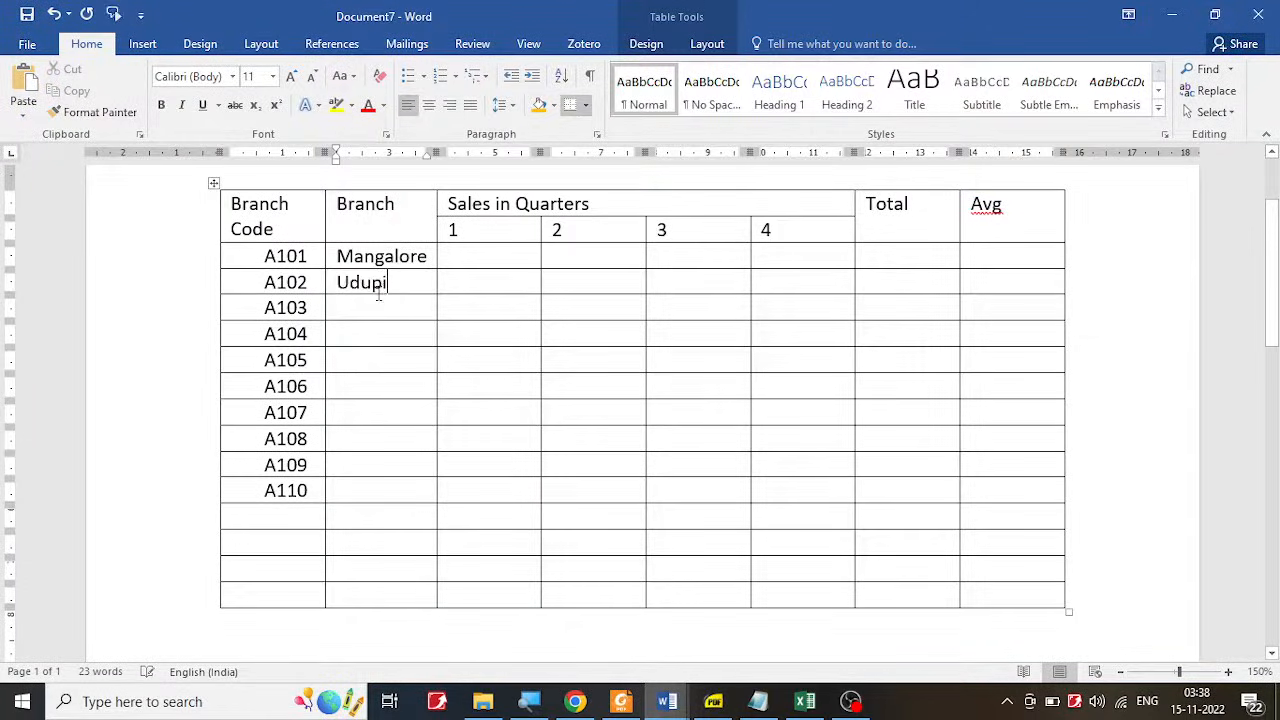
Step: Enter the branch names Manpal for A103 and Karkal for A104
click(382, 302)
text(Manpal)
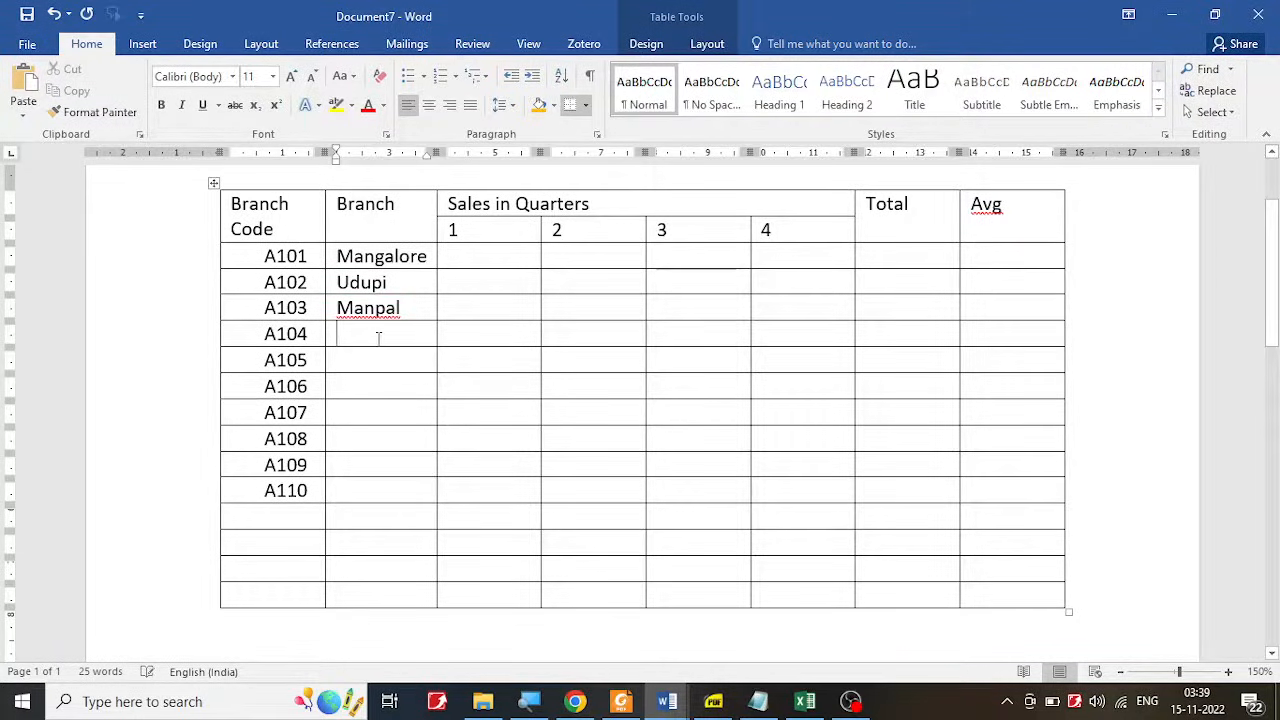
text(Karkal)
Step: Copy the four branch names from rows A101 to A104 into the Branch cells of rows A105 to A108
drag(408, 330, 362, 253)
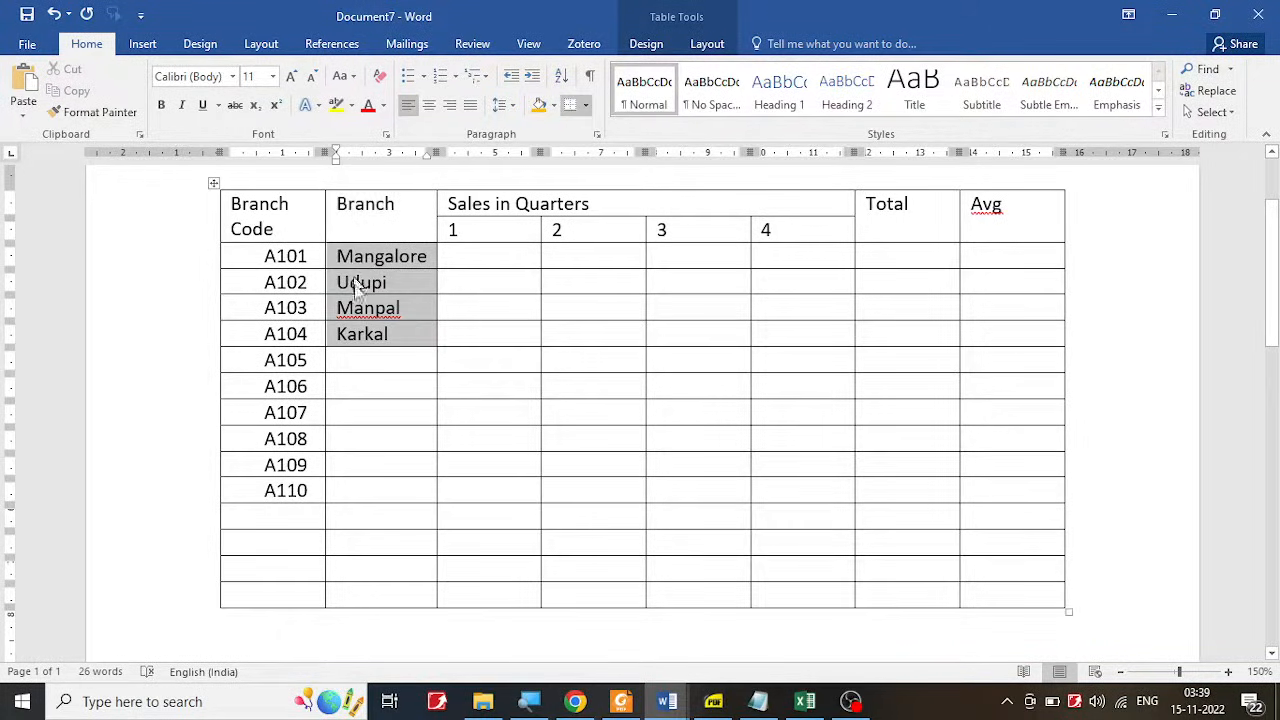
click(392, 380)
drag(400, 335, 352, 262)
key(ctrl+c)
click(348, 365)
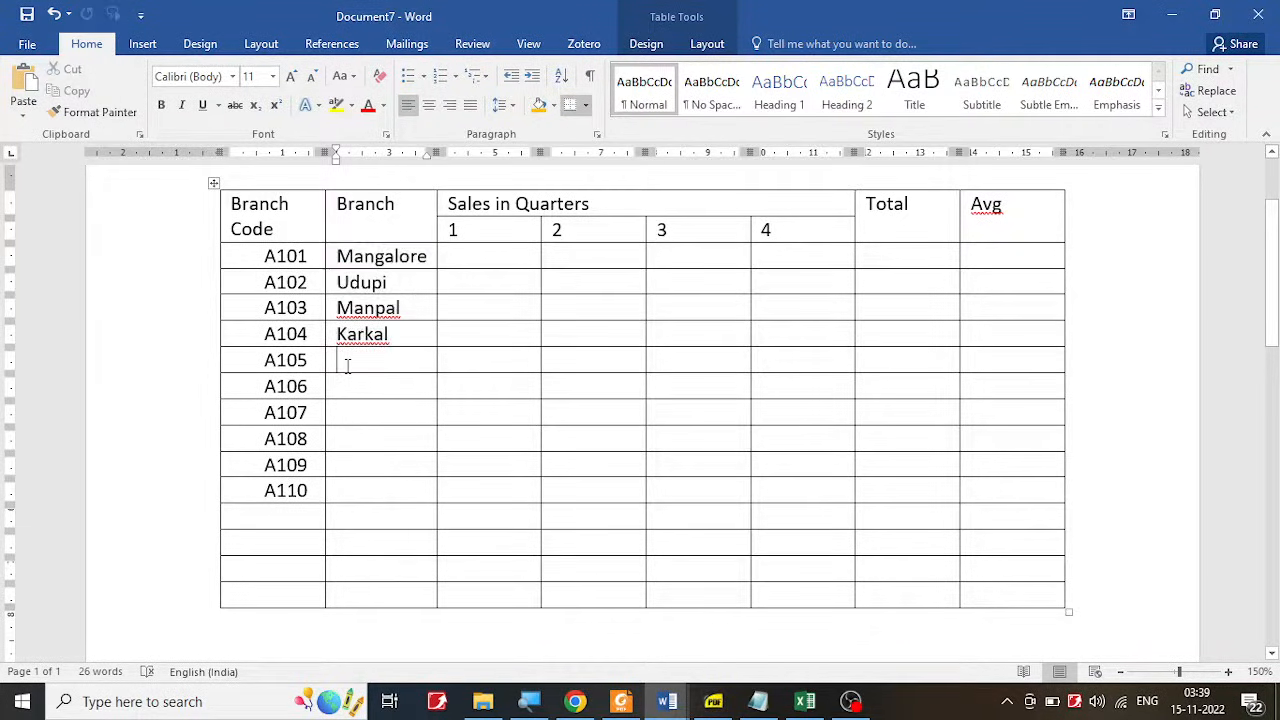
key(ctrl+v)
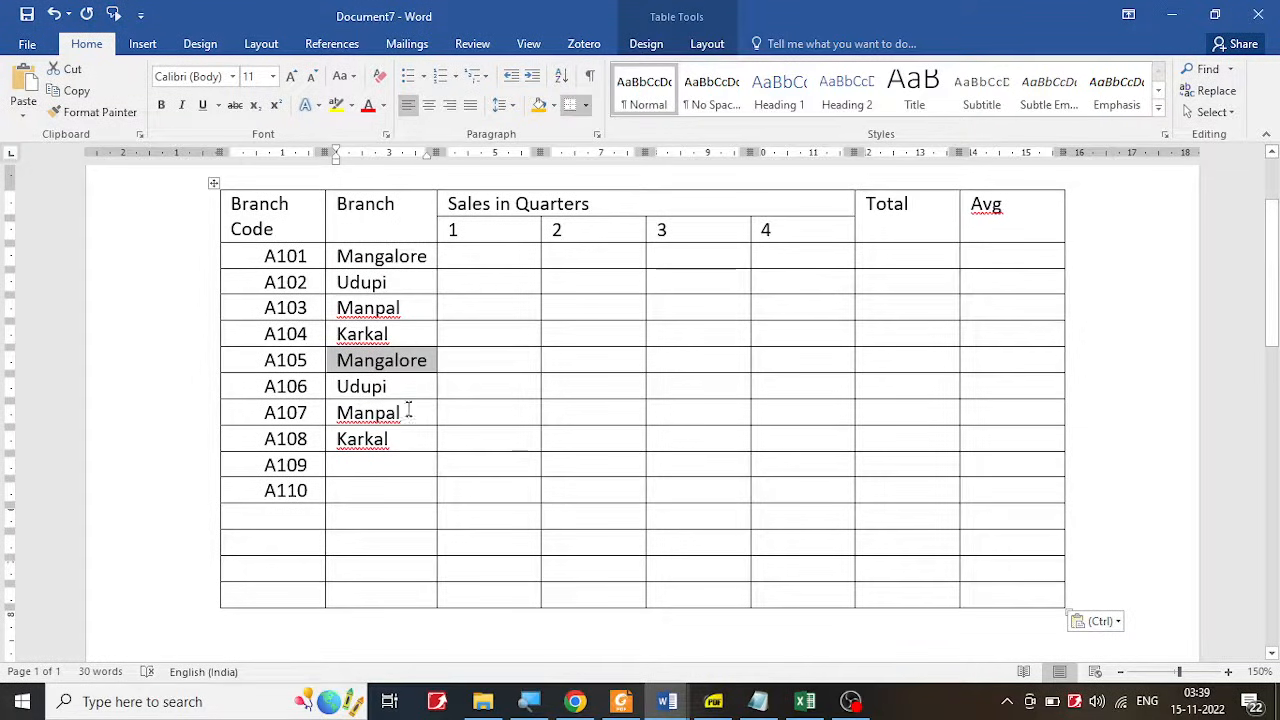
Step: Copy the branch names Udupi and Manpal from rows A106 and A107 into the Branch cells of rows A109 and A110
drag(365, 387, 408, 413)
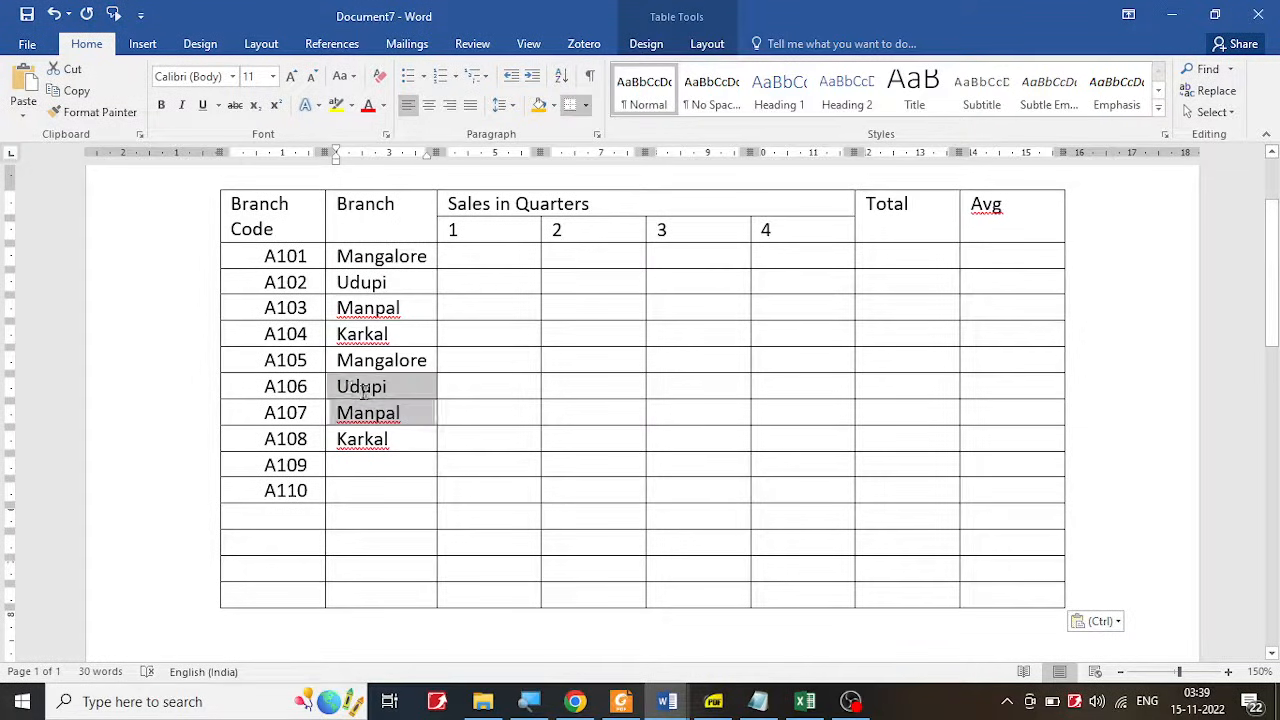
key(ctrl+c)
click(361, 467)
key(ctrl+v)
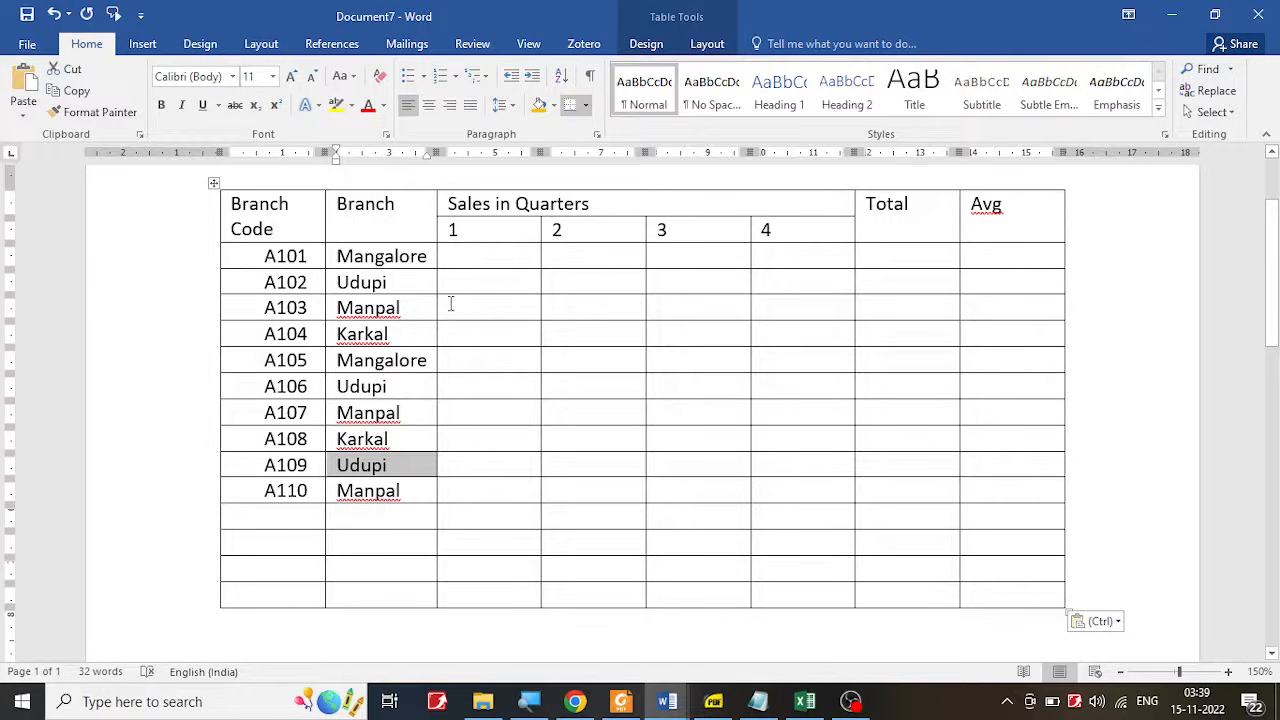
Step: Copy the four quarterly sales figures for A101 from the PDF table into the quarter 1 cell of row A101 in the Word table
click(451, 305)
click(713, 701)
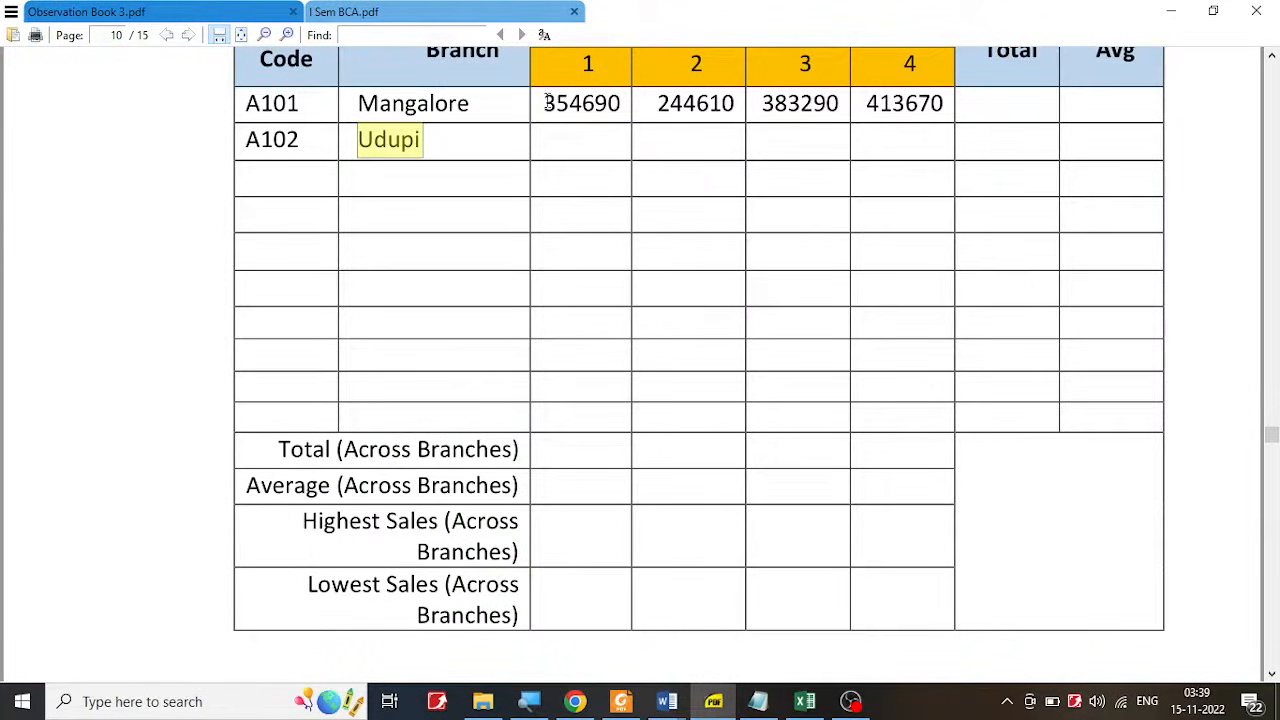
drag(548, 103, 947, 104)
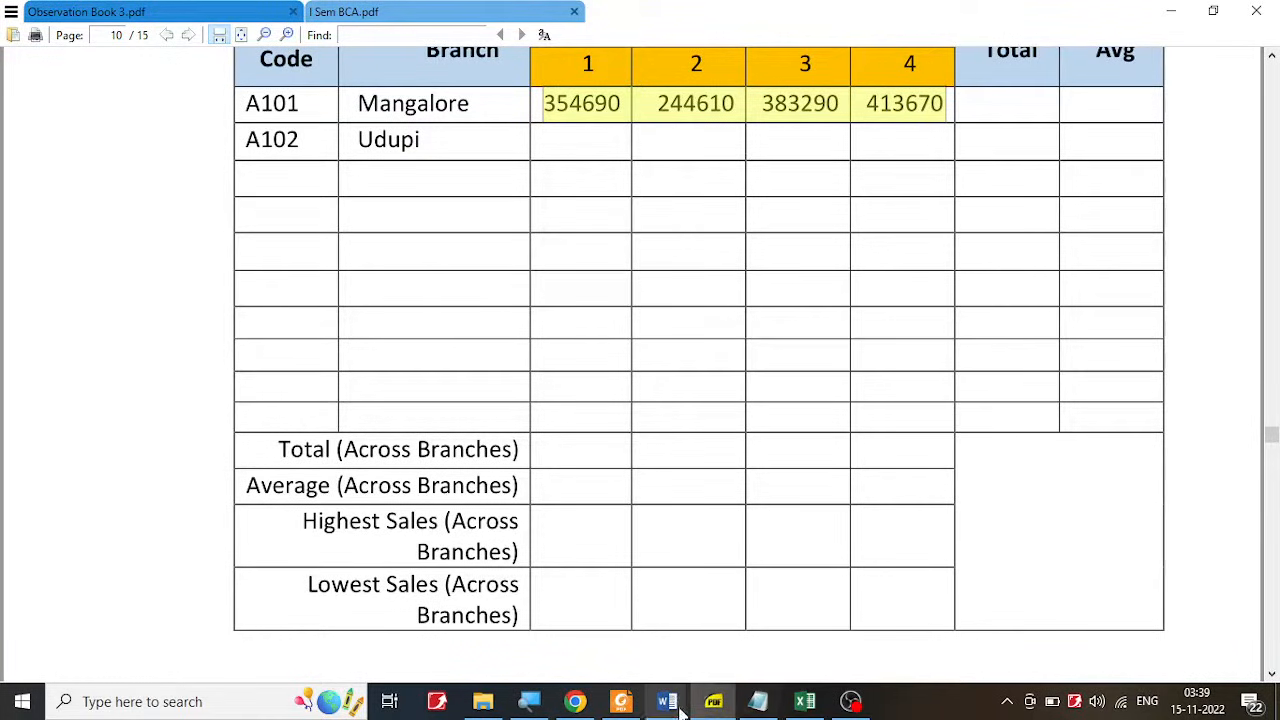
mouse_move(675, 705)
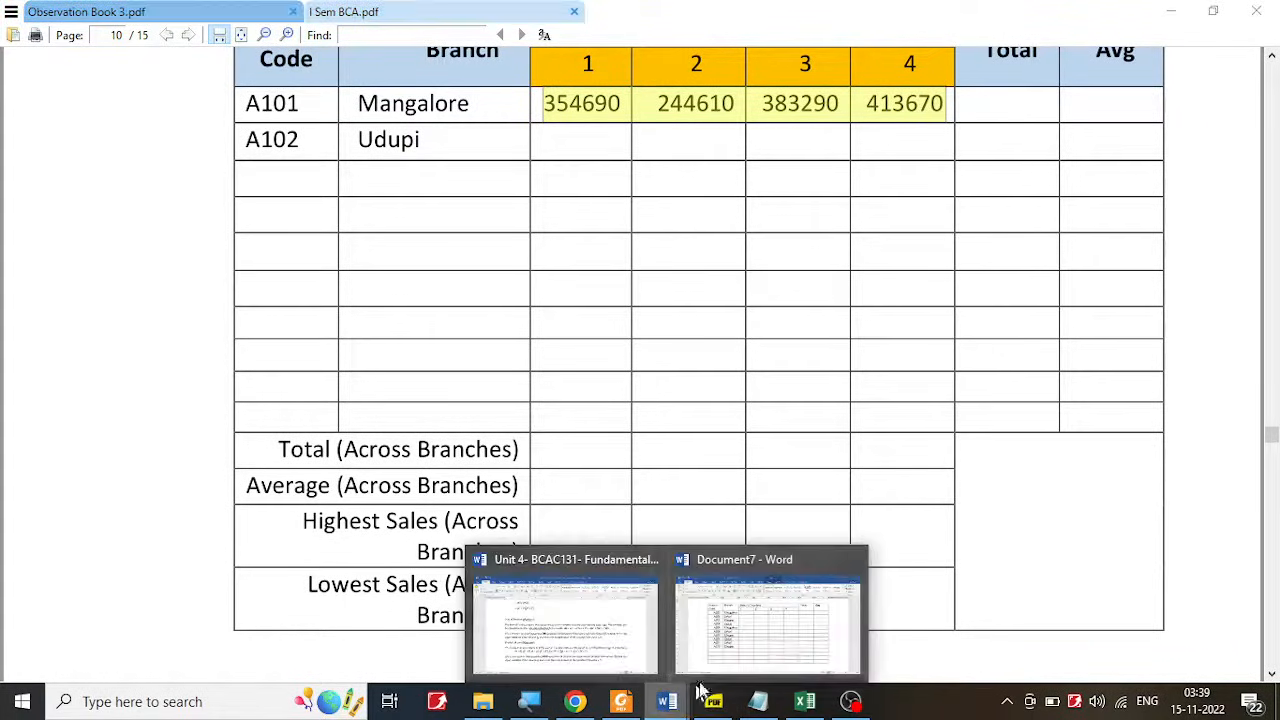
click(793, 650)
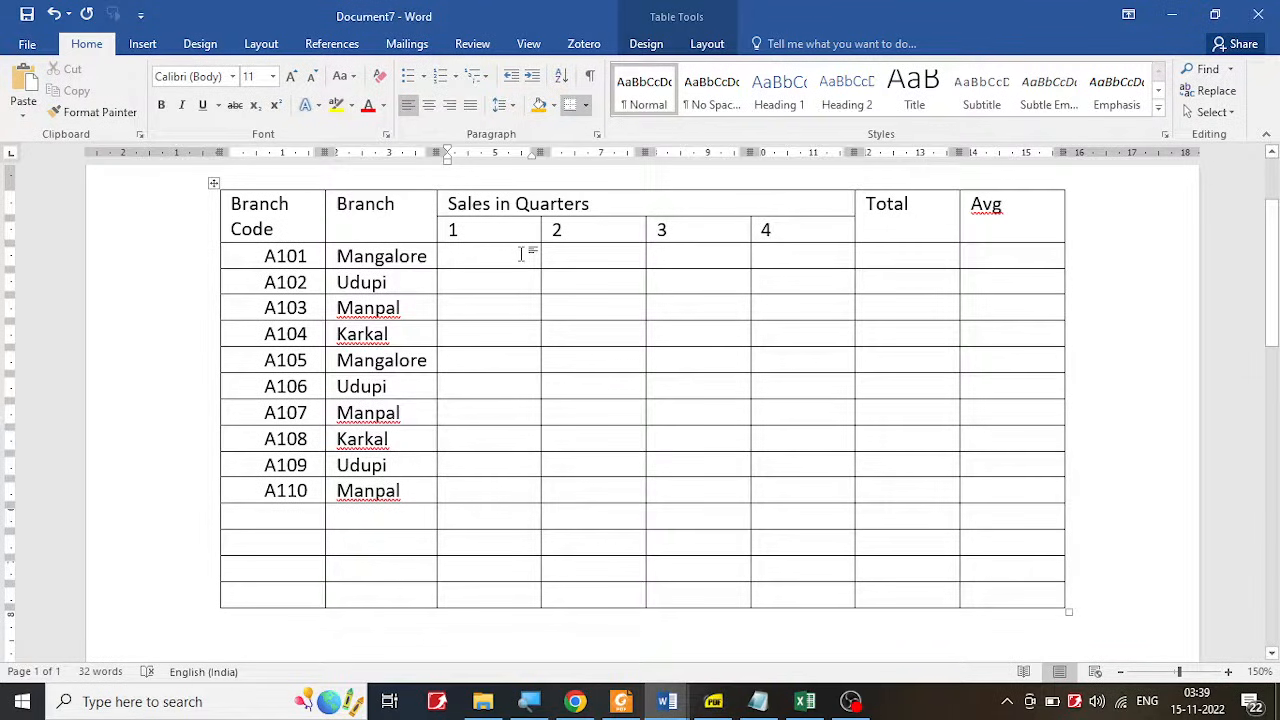
click(521, 254)
key(ctrl+v)
Step: Move 413670, 383290 and 244610 out of A101's quarter 1 cell into its quarter 4, quarter 3 and quarter 2 cells respectively
drag(511, 333, 447, 336)
key(ctrl+x)
click(810, 277)
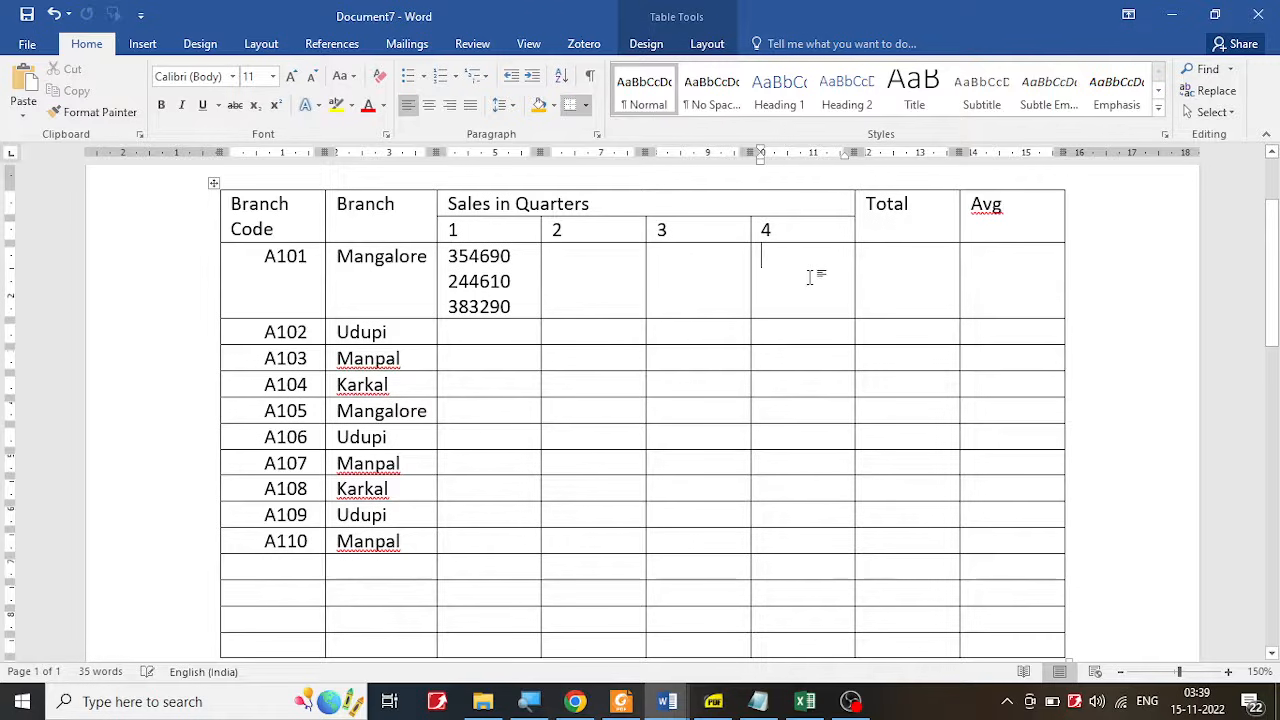
key(ctrl+v)
drag(522, 309, 449, 310)
key(ctrl+x)
click(690, 260)
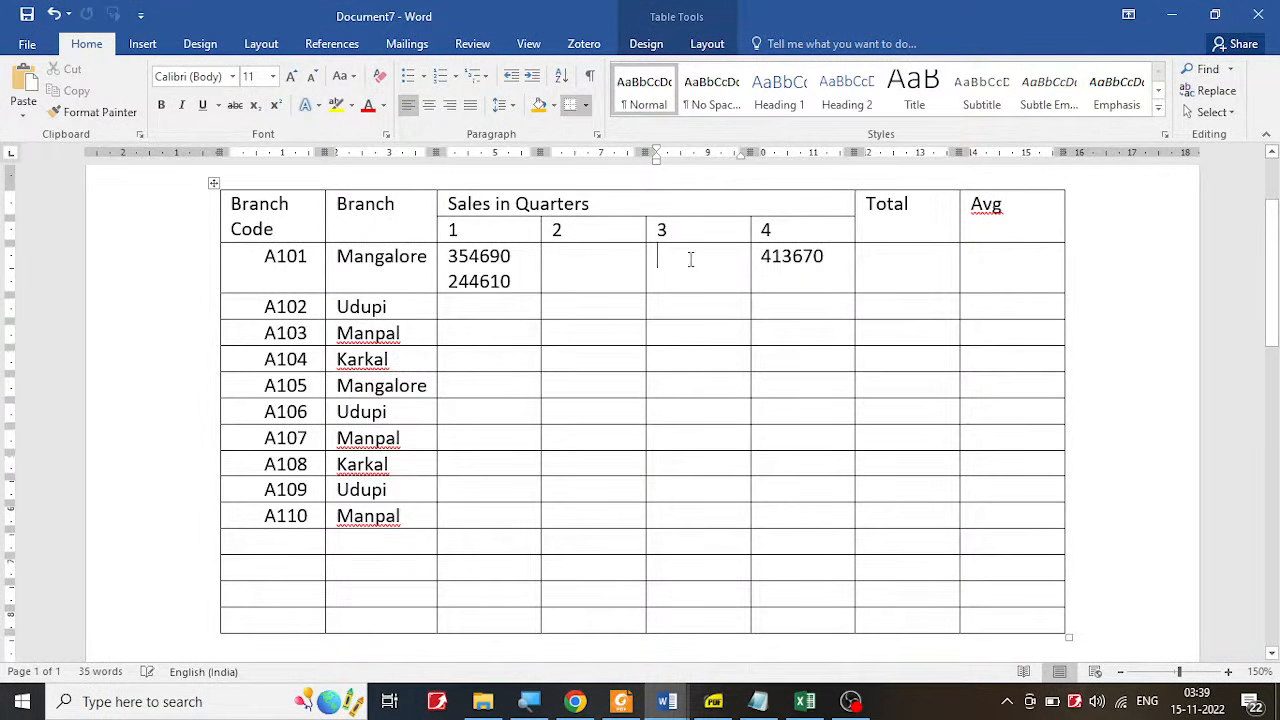
key(ctrl+v)
drag(515, 281, 447, 281)
key(ctrl+x)
click(580, 260)
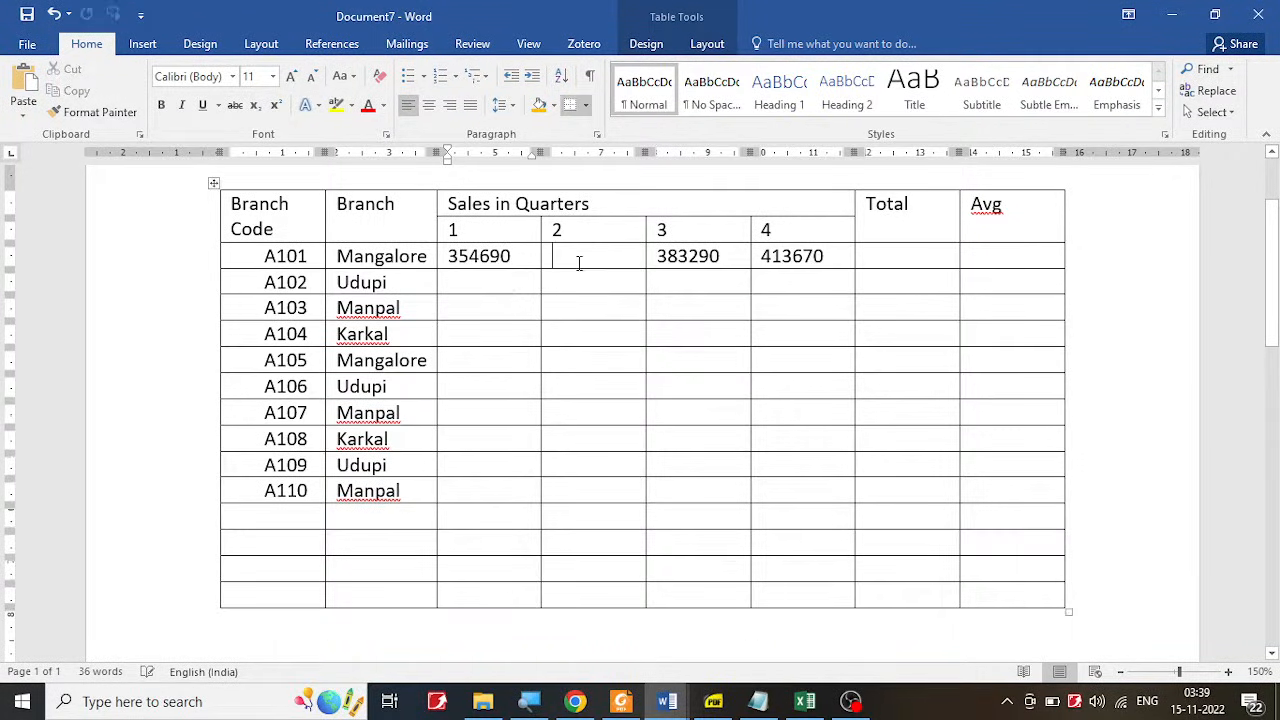
key(ctrl+v)
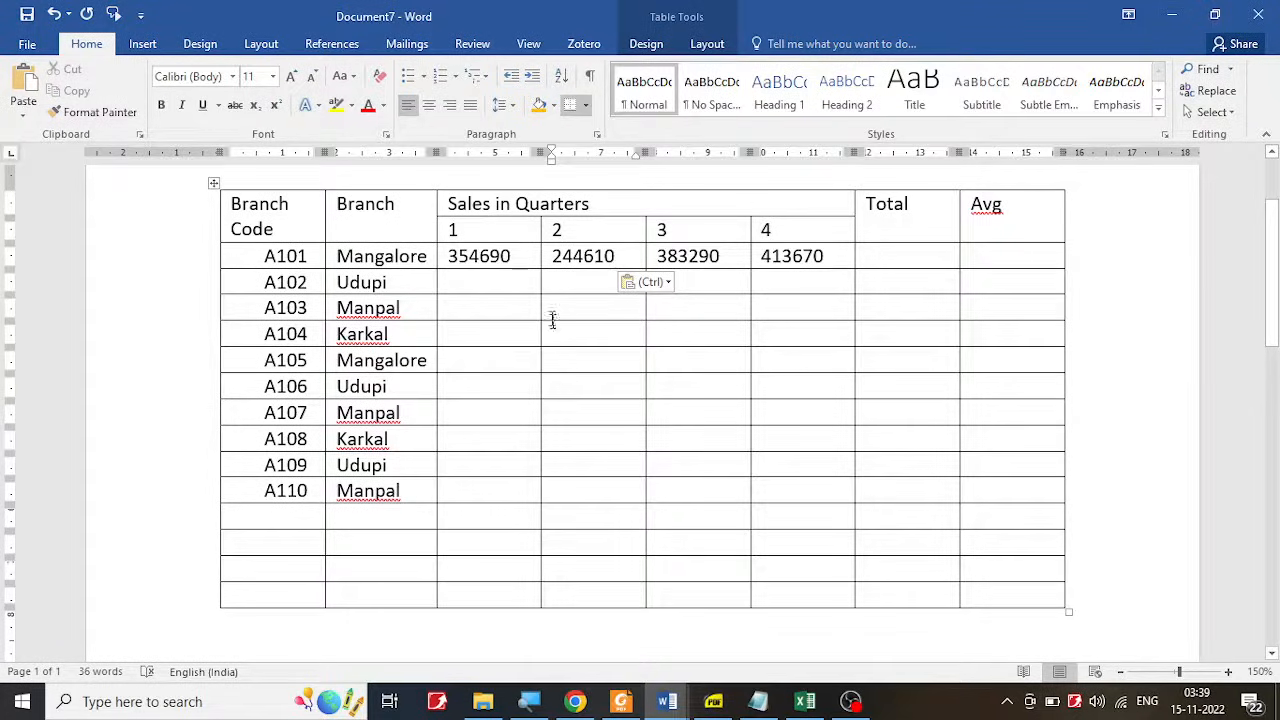
Step: Copy A101's quarter 2, 3 and 4 figures, 244610, 383290 and 413670, into the quarter 1 cells of A102, A103 and A104
click(509, 282)
drag(617, 254, 535, 257)
click(585, 257)
double_click(586, 254)
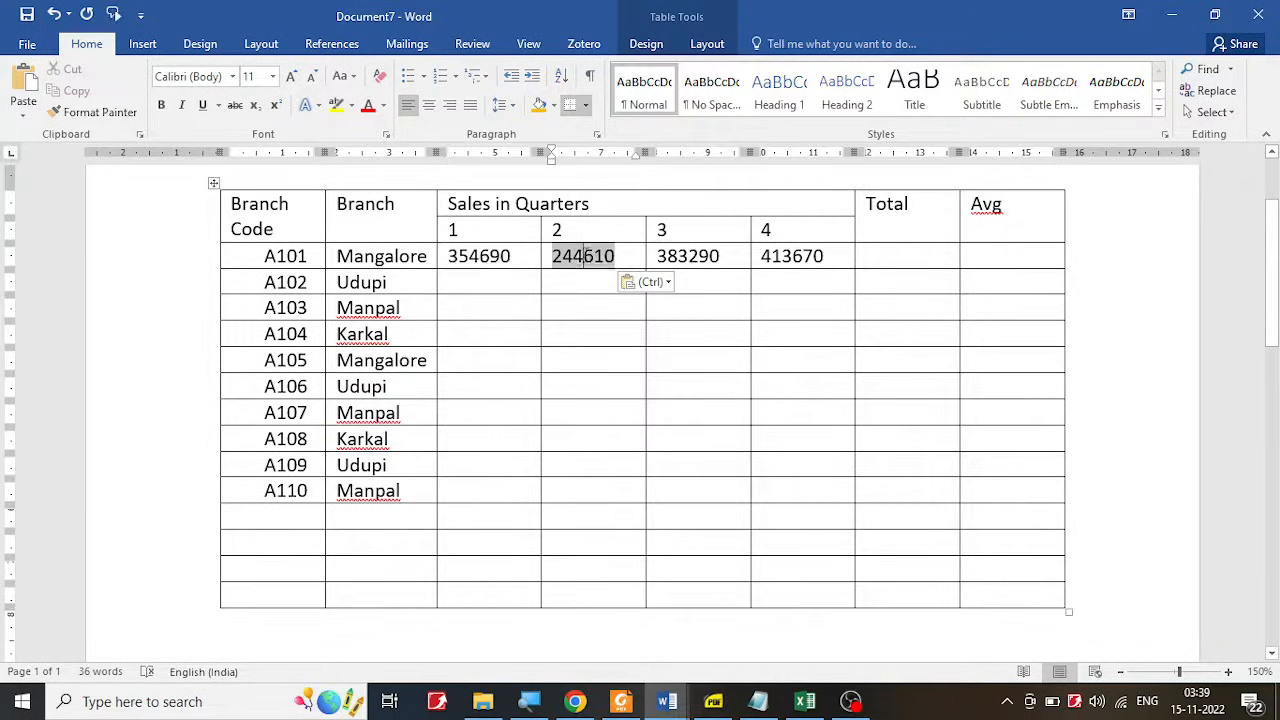
click(479, 277)
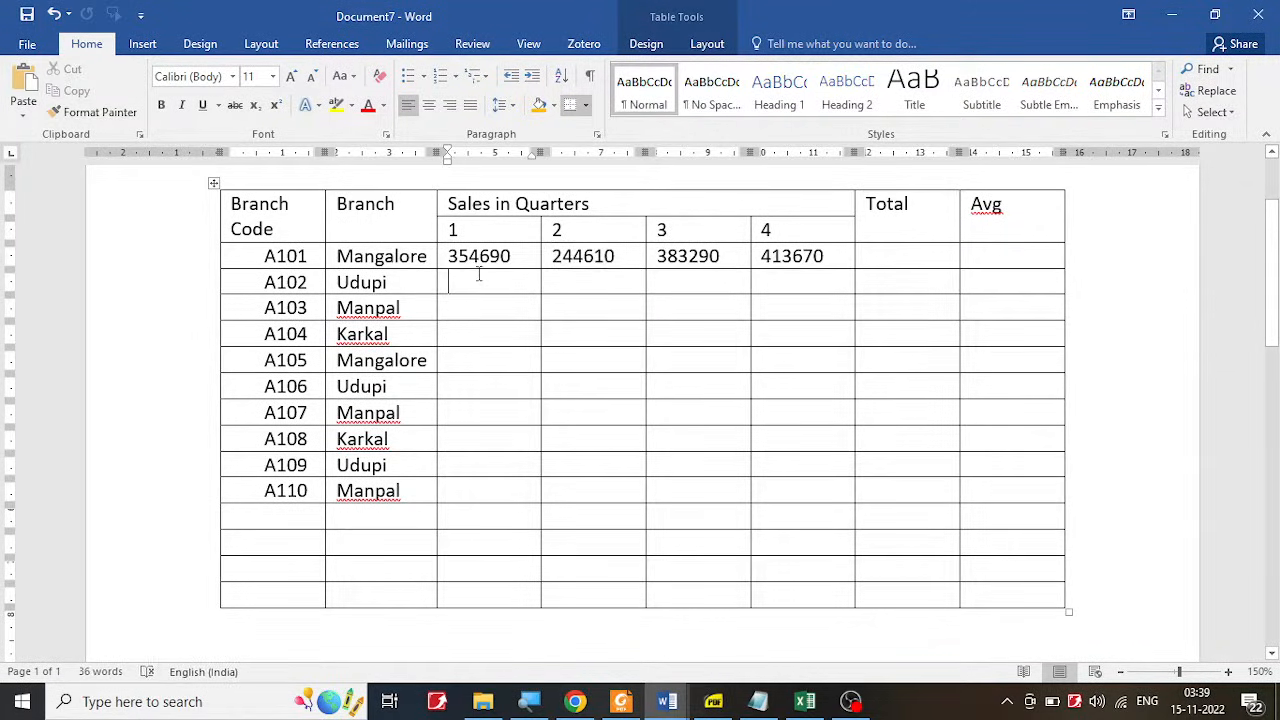
key(ctrl+v)
drag(654, 262, 694, 266)
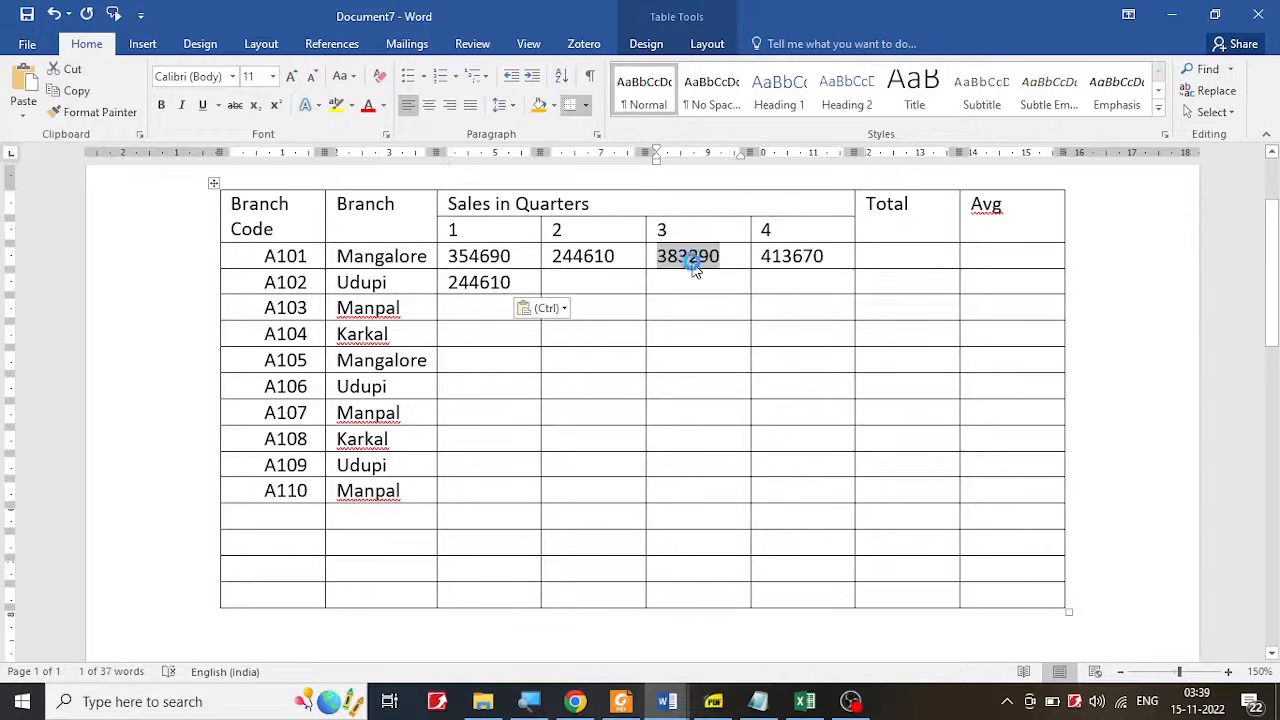
click(500, 306)
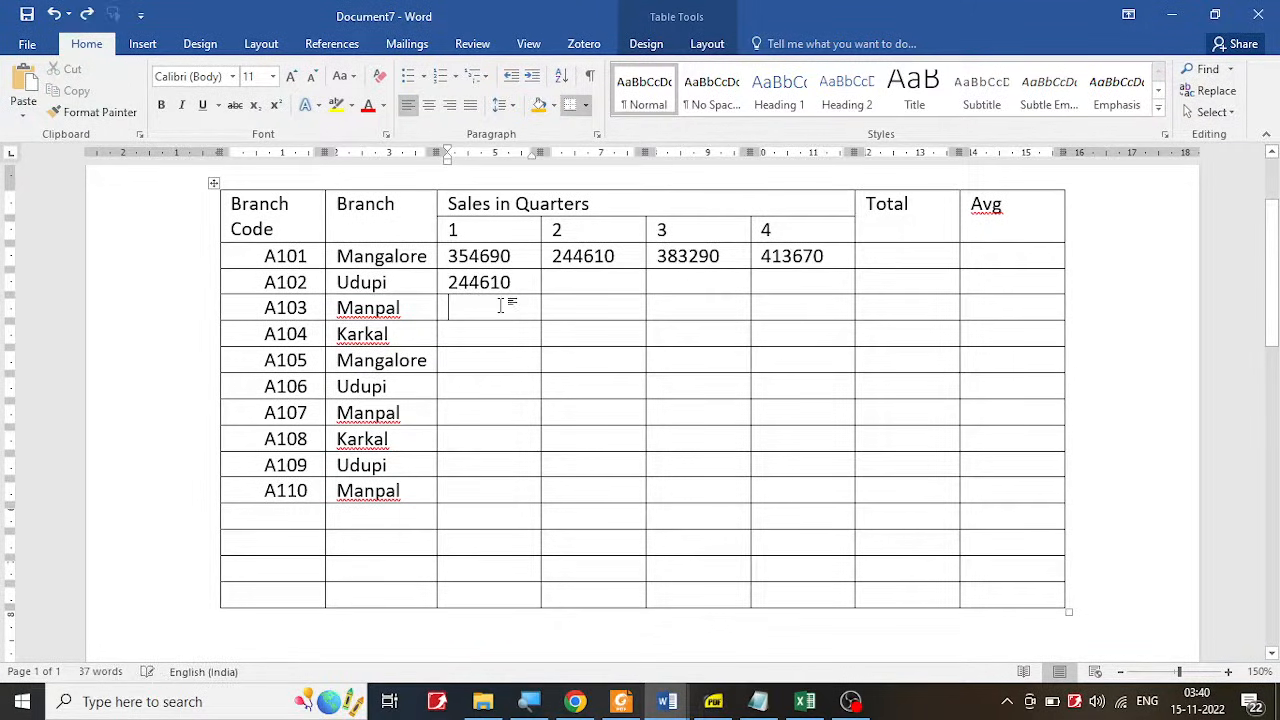
key(ctrl+v)
double_click(797, 256)
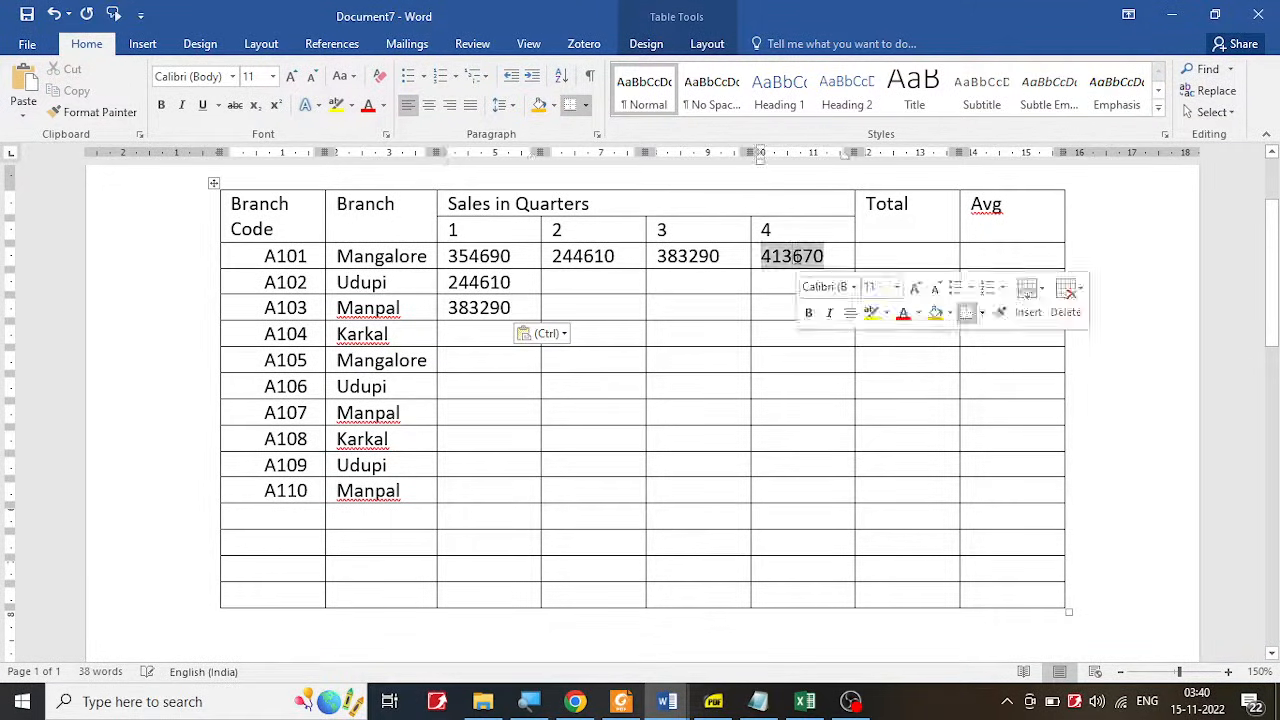
click(466, 333)
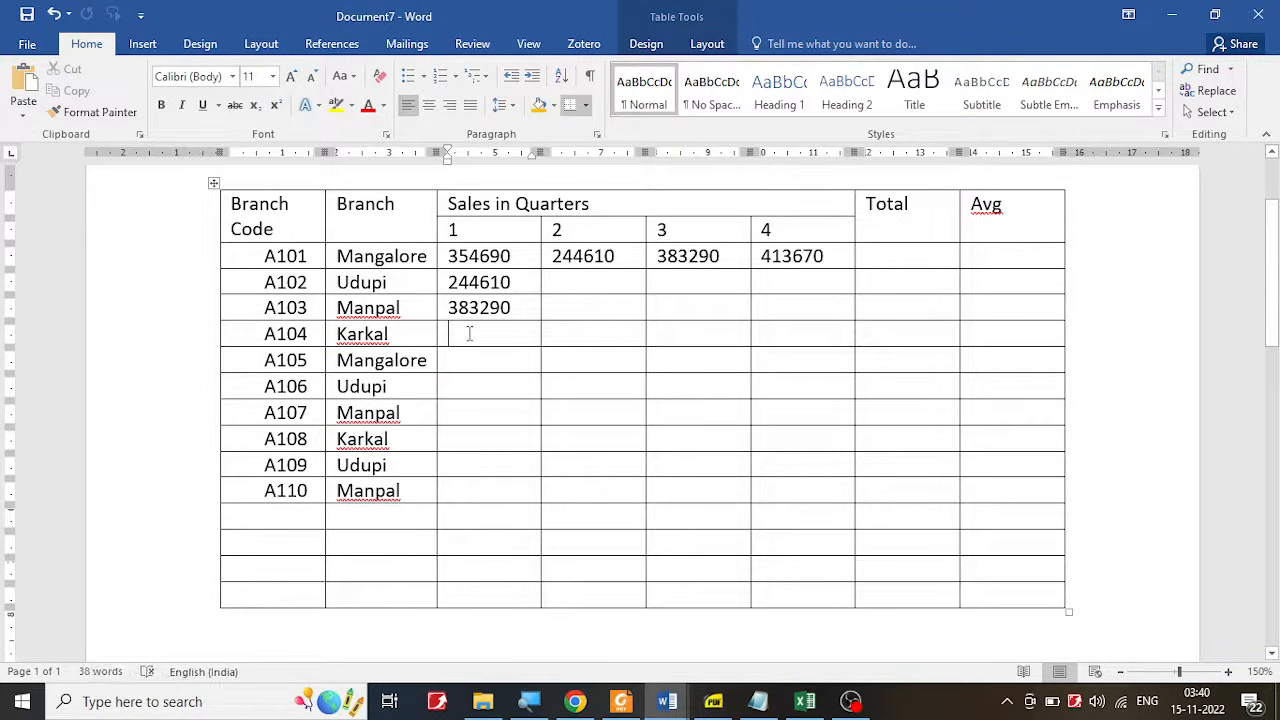
key(ctrl+v)
Step: Copy the quarter 1 figures of A101 to A104 into quarter 1 of A105 to A108 and quarter 2 of A106 to A109
drag(515, 333, 441, 260)
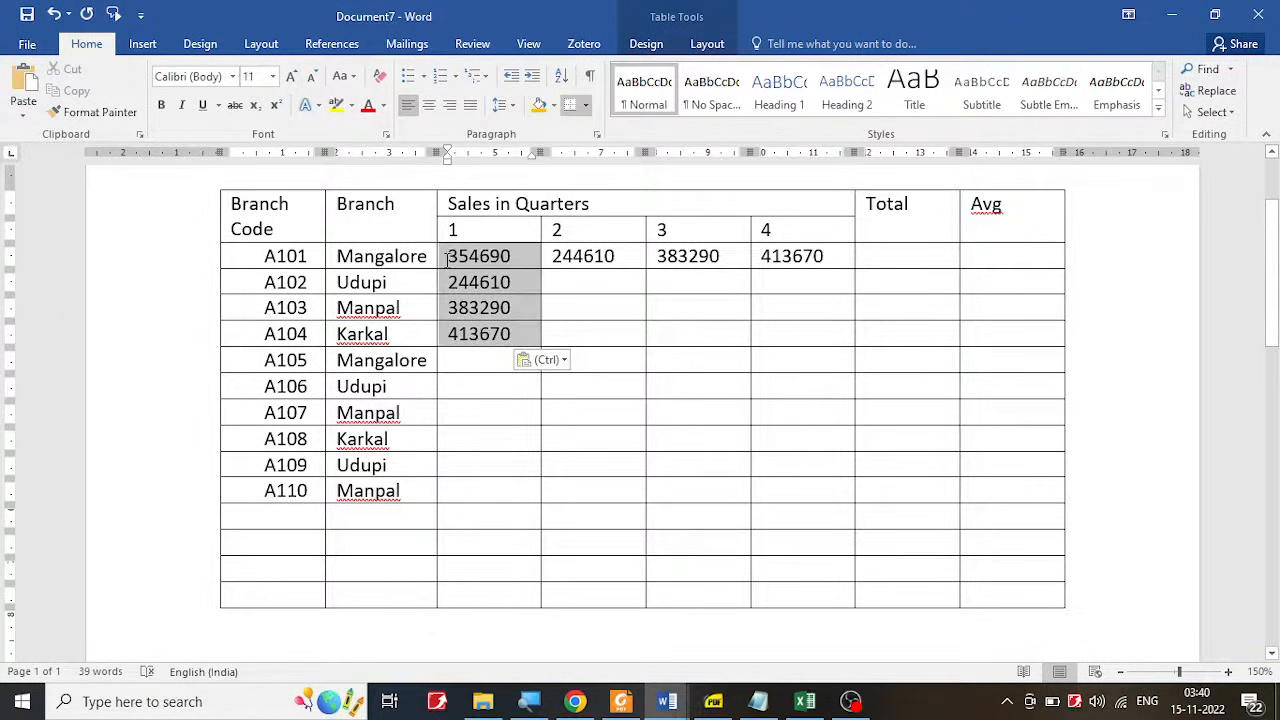
click(482, 361)
key(ctrl+v)
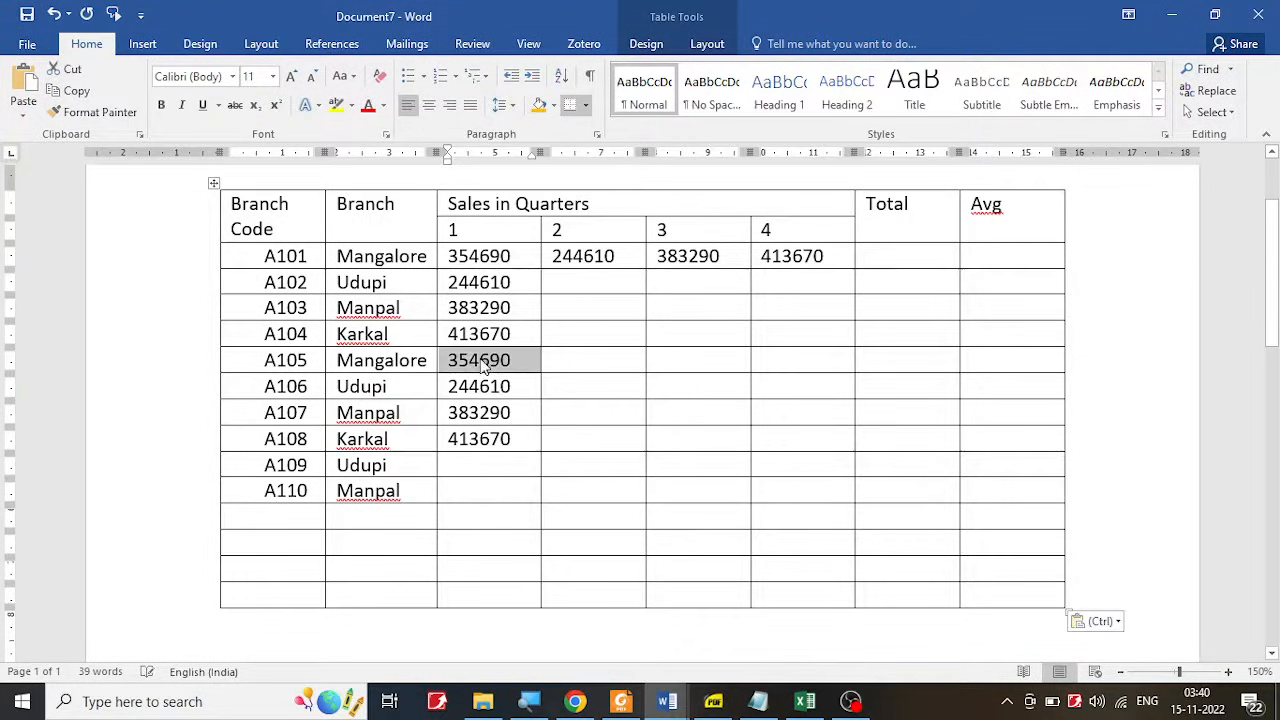
click(621, 334)
click(618, 361)
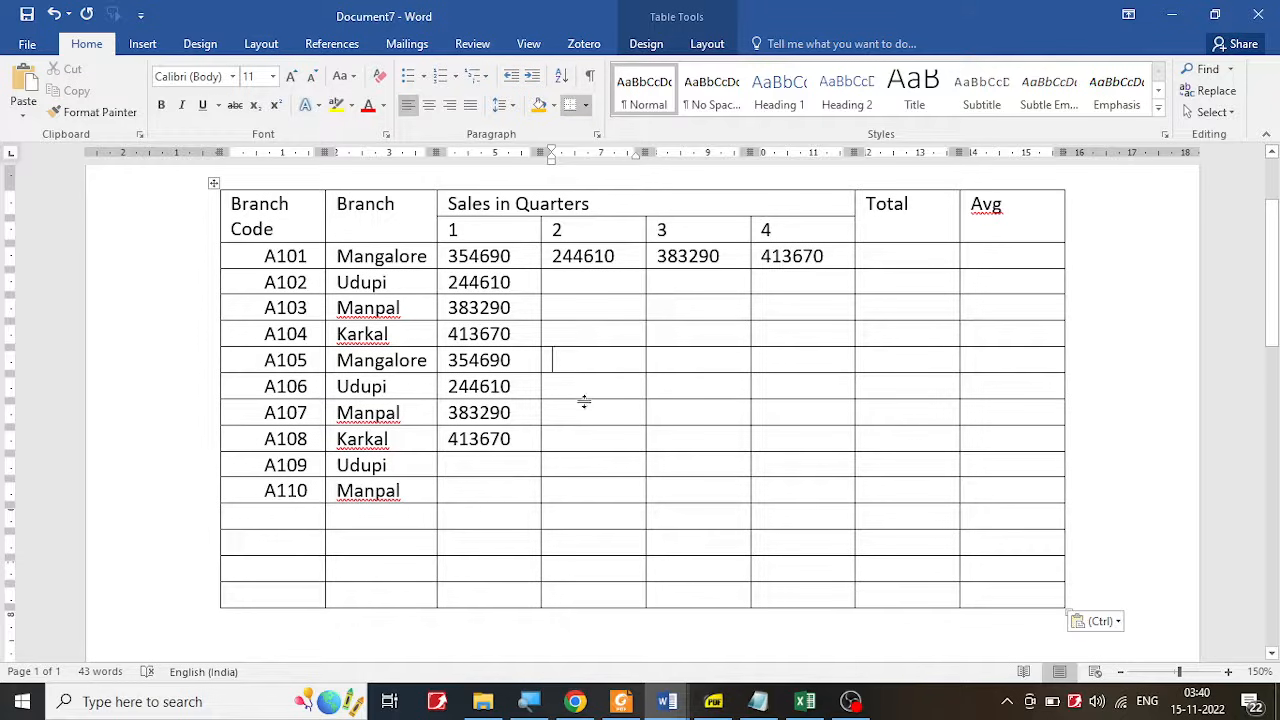
click(585, 387)
key(ctrl+v)
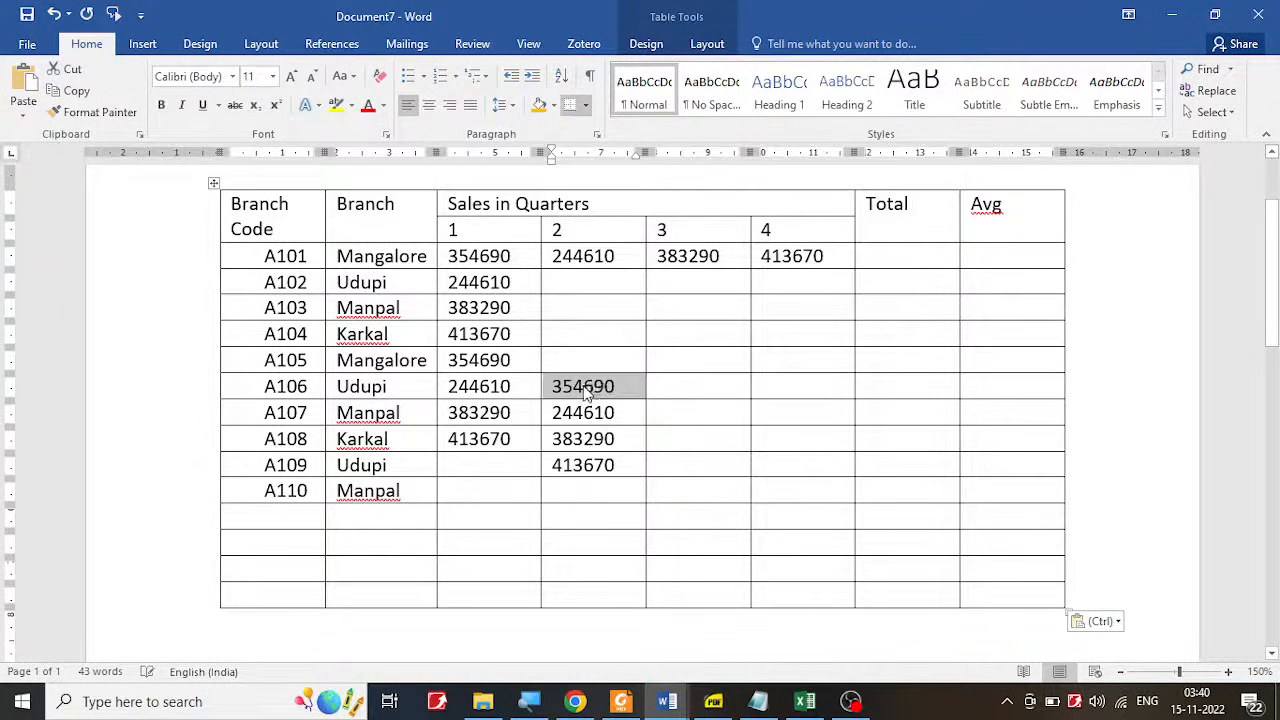
Step: Paste the same four sales figures into the quarter 3 and quarter 4 cells of rows A103 to A106
click(708, 302)
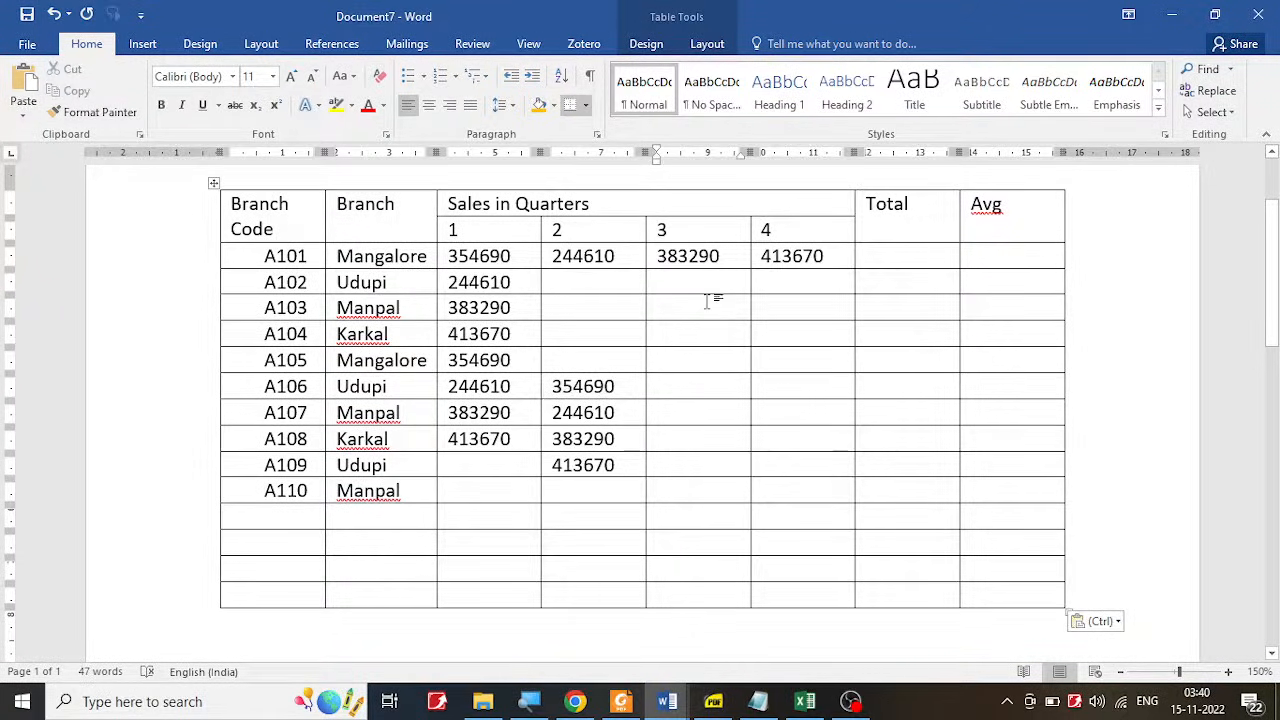
key(ctrl+v)
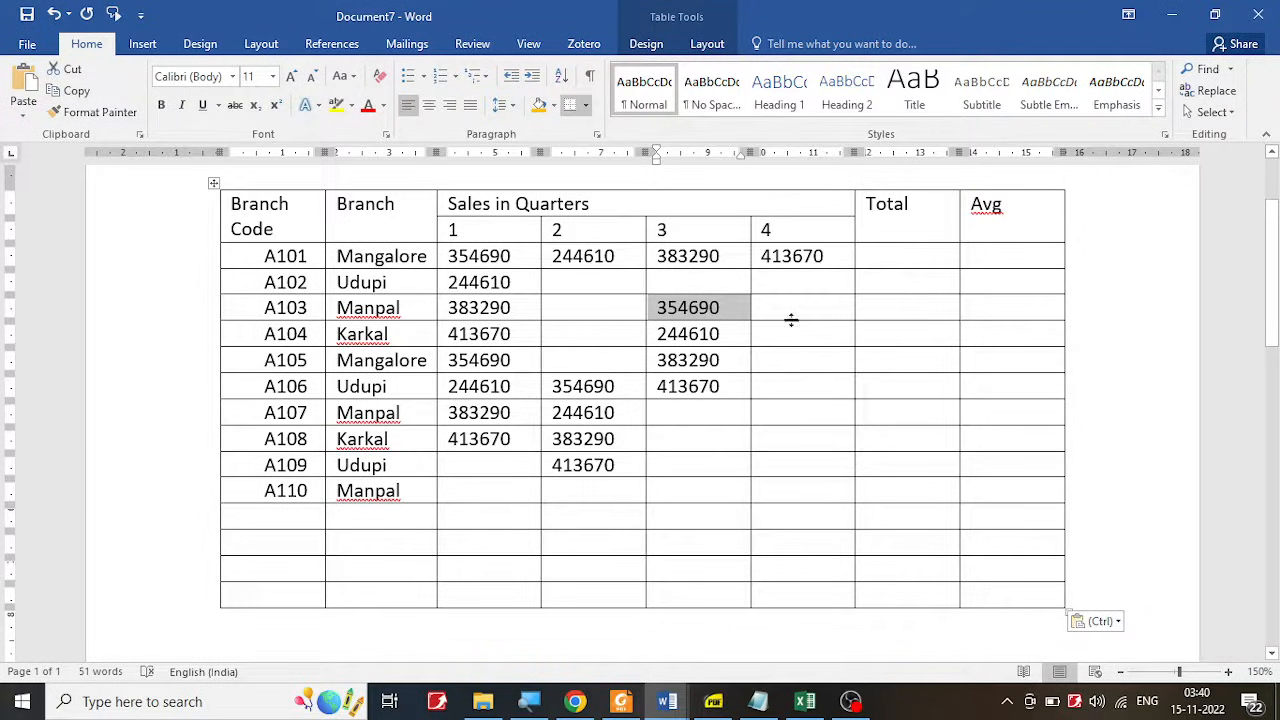
click(792, 313)
key(ctrl+v)
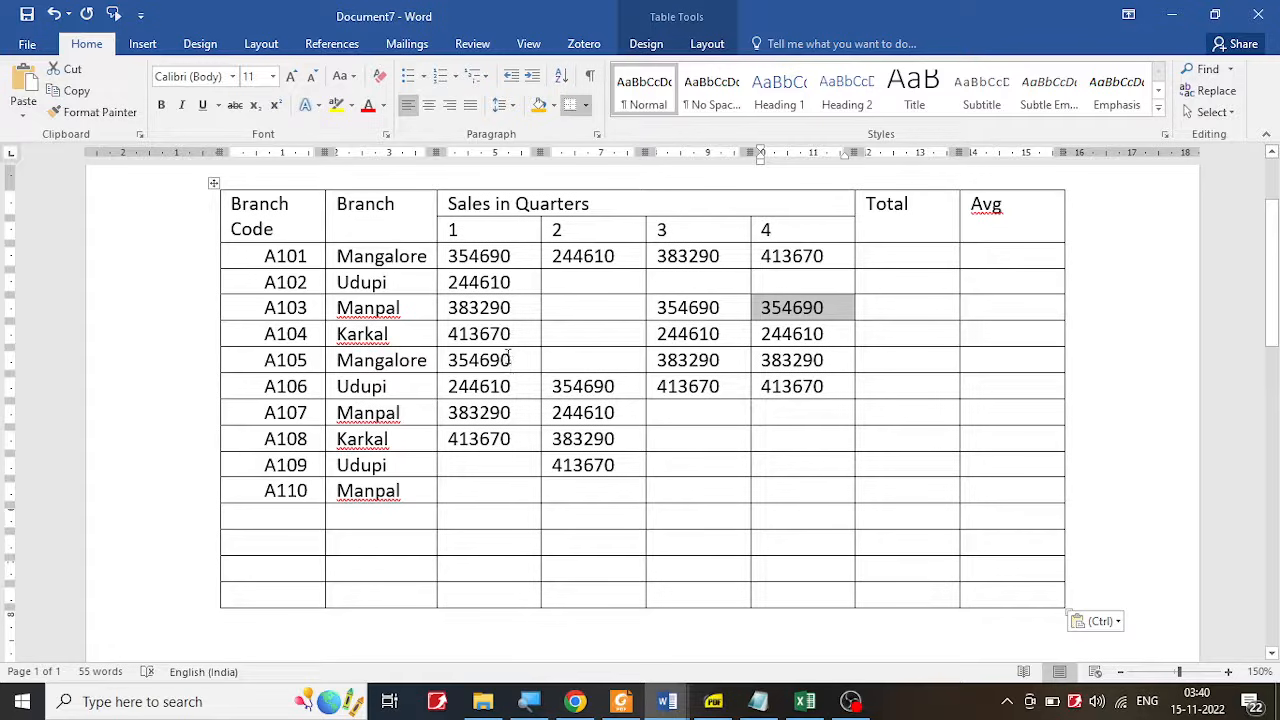
Step: Copy the quarter 1 figures of A103 to A105 into the quarter 2 cells of rows A102 to A104
drag(510, 360, 478, 313)
key(ctrl+c)
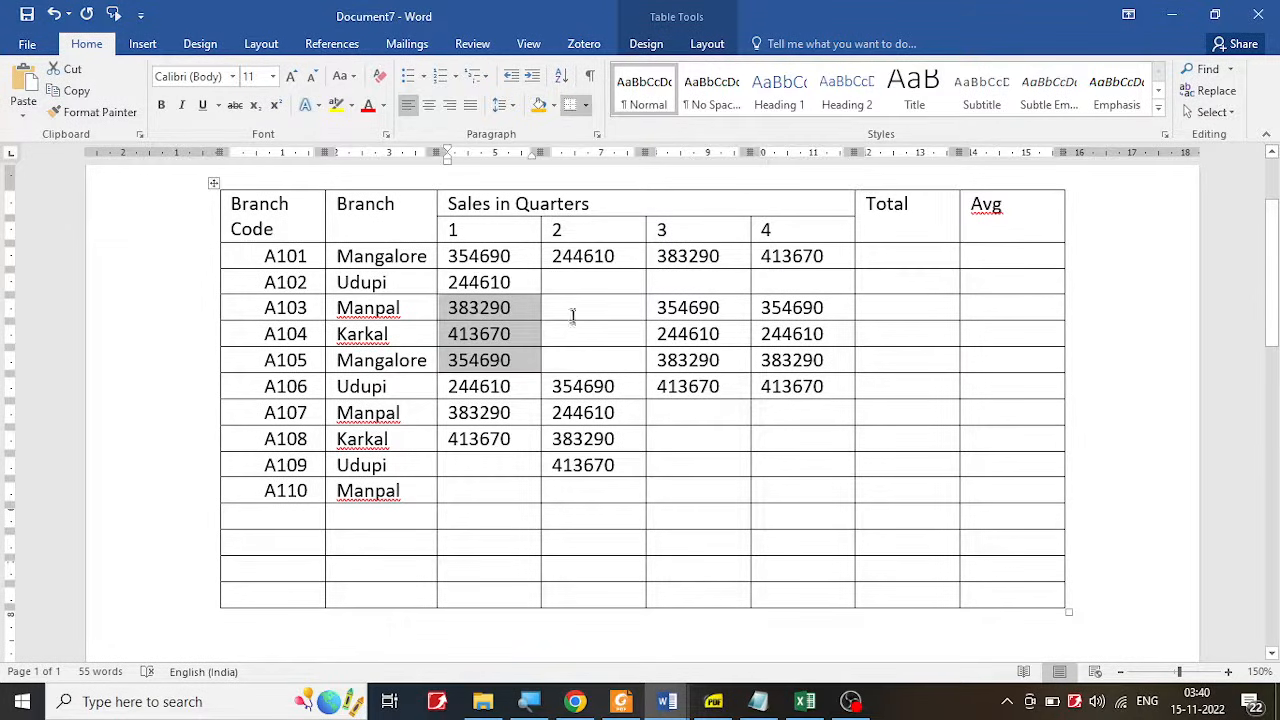
click(586, 290)
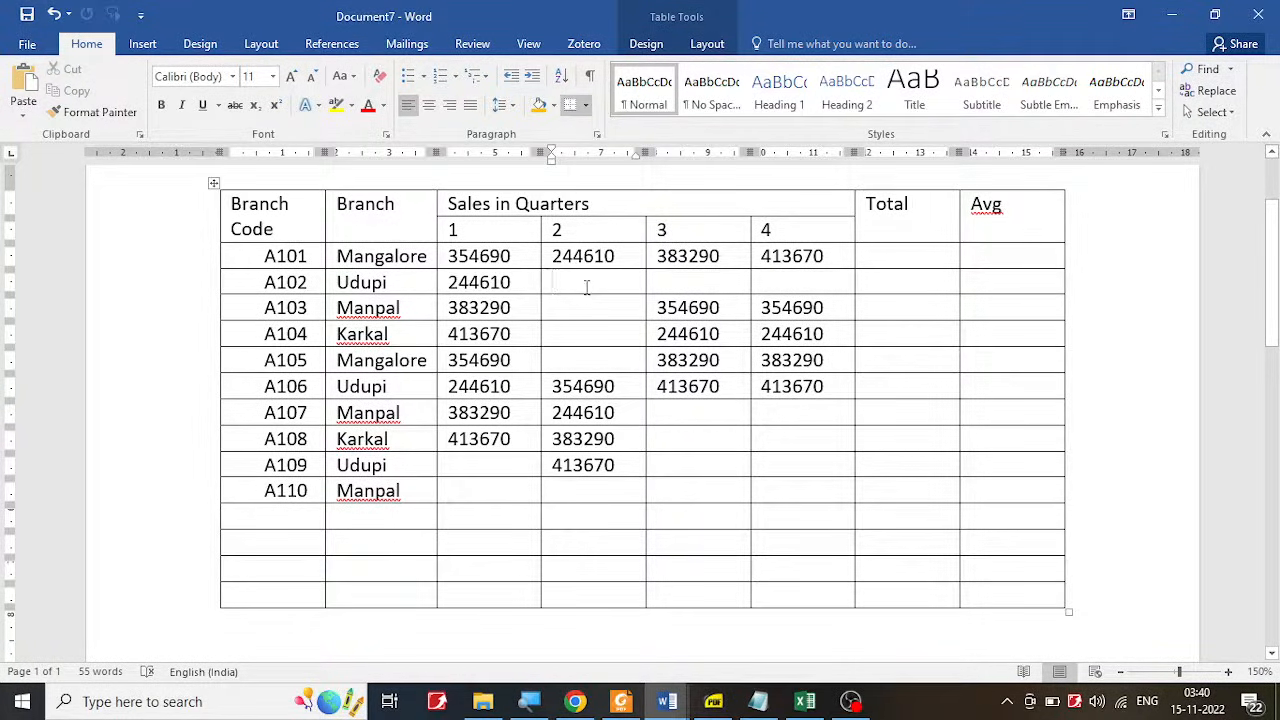
key(ctrl+v)
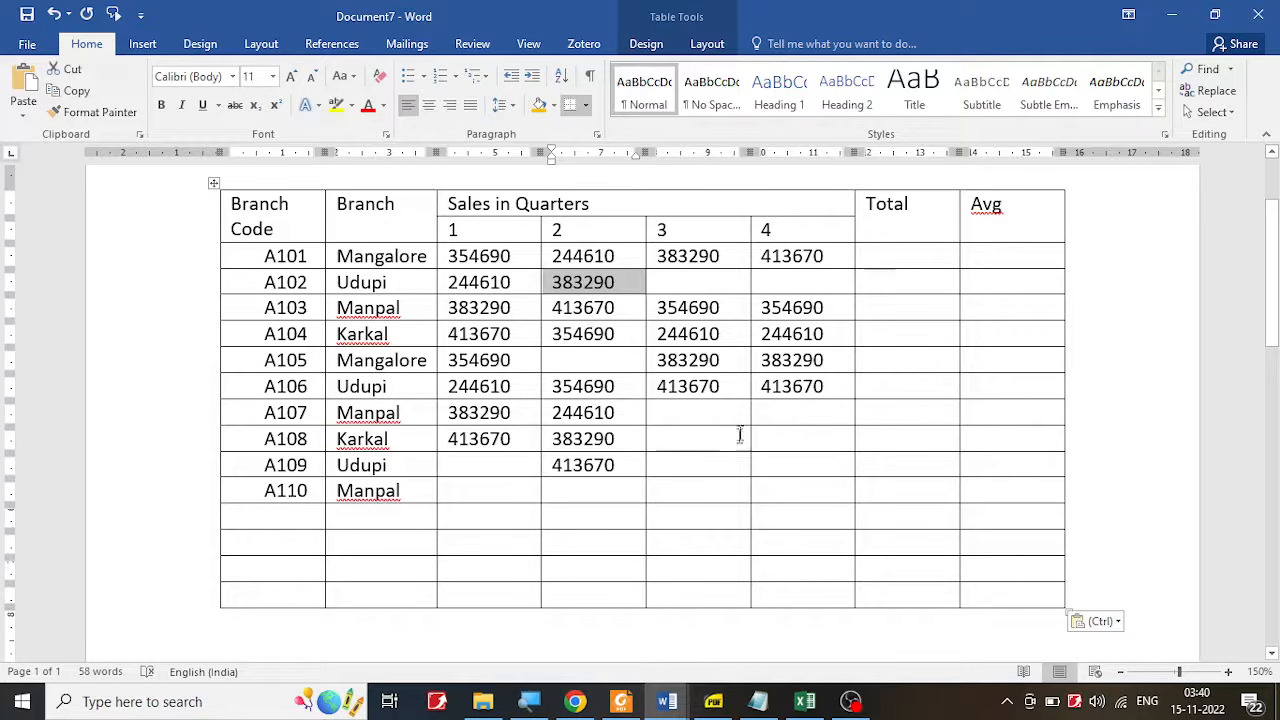
Step: Paste the three copied figures, 383290, 413670 and 354690, into the quarter 4 and quarter 3 cells of rows A107 to A109
click(698, 414)
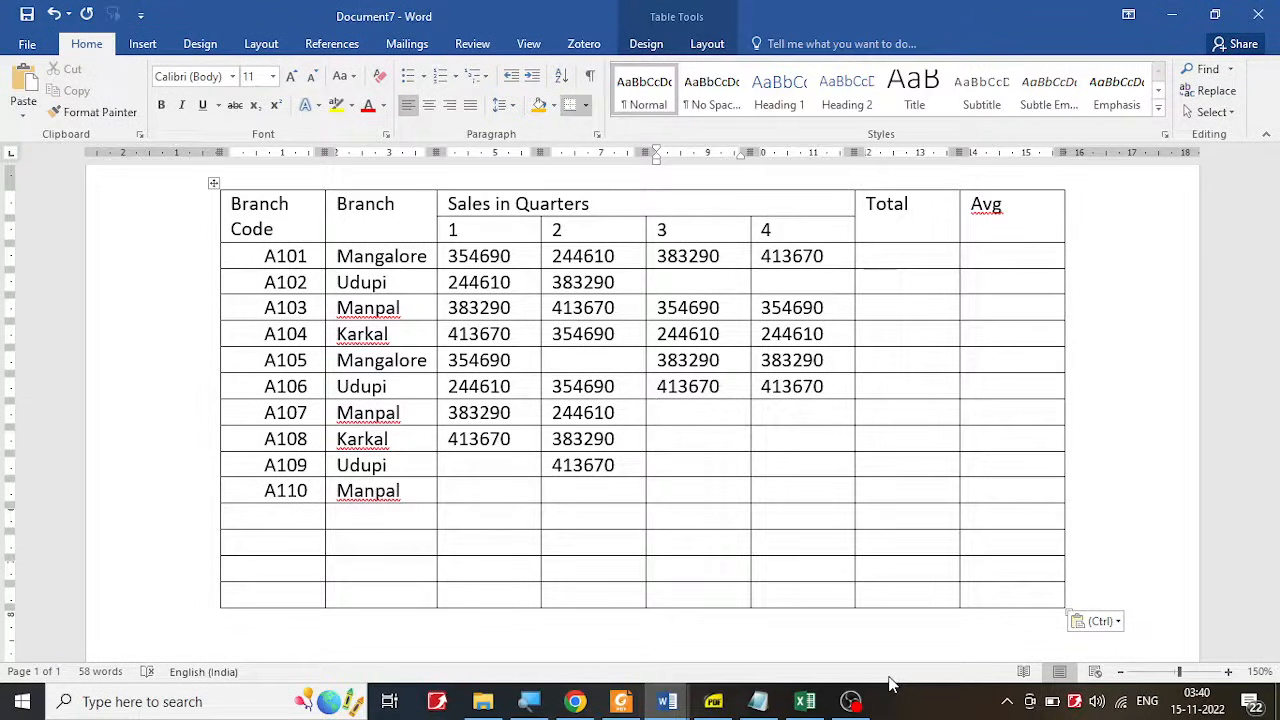
click(793, 417)
key(ctrl+v)
click(721, 424)
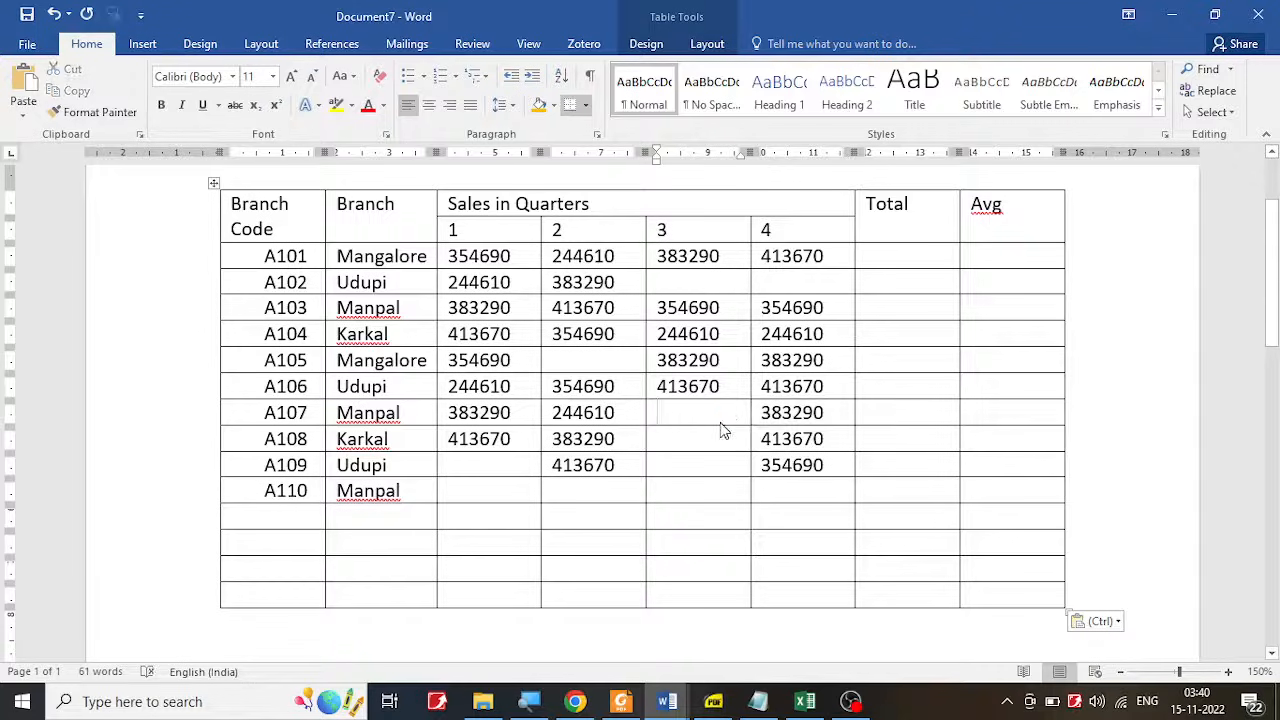
key(ctrl+v)
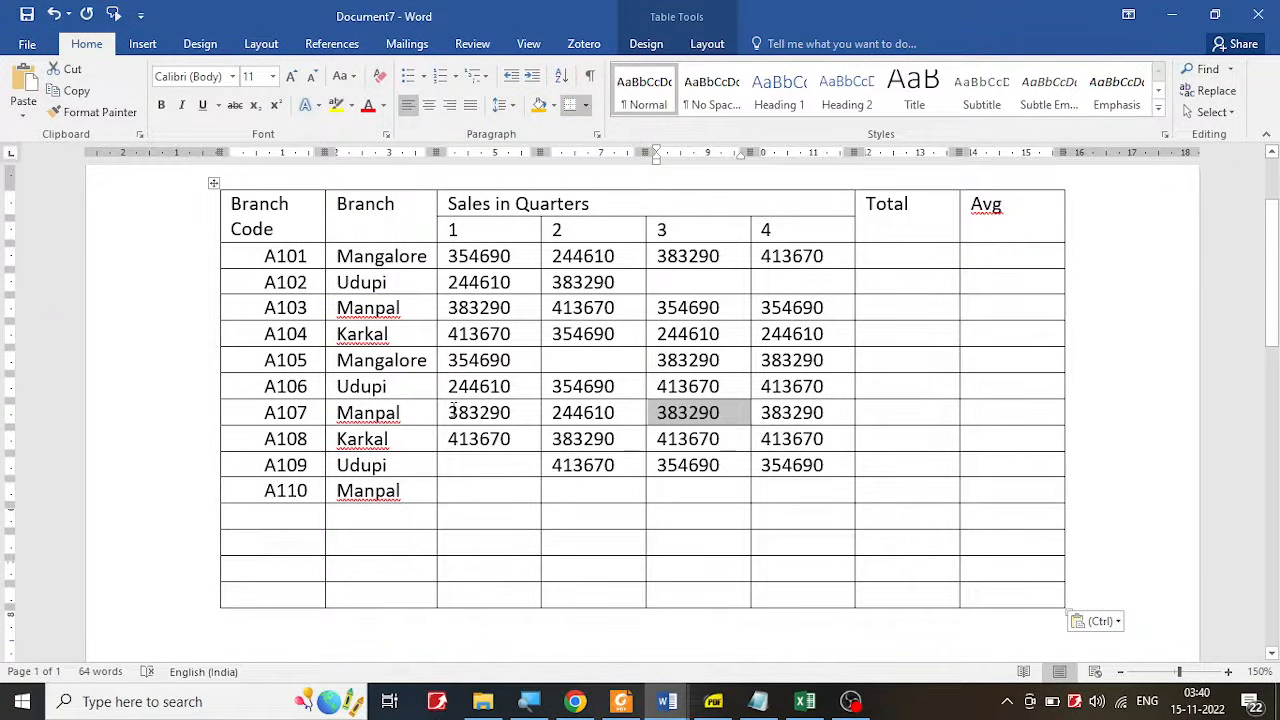
Step: Copy A107's quarter 2 to quarter 4 figures into the quarter 1 to quarter 3 cells of row A110
drag(564, 404, 785, 414)
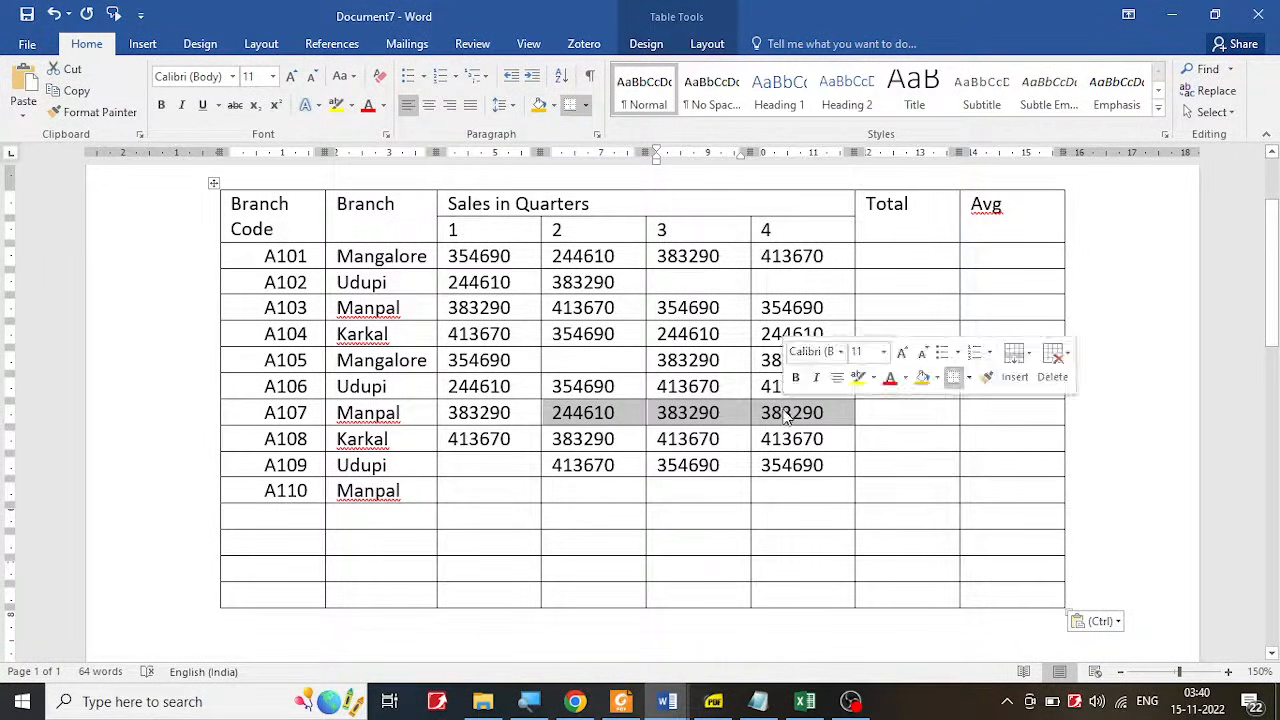
click(518, 489)
key(ctrl+v)
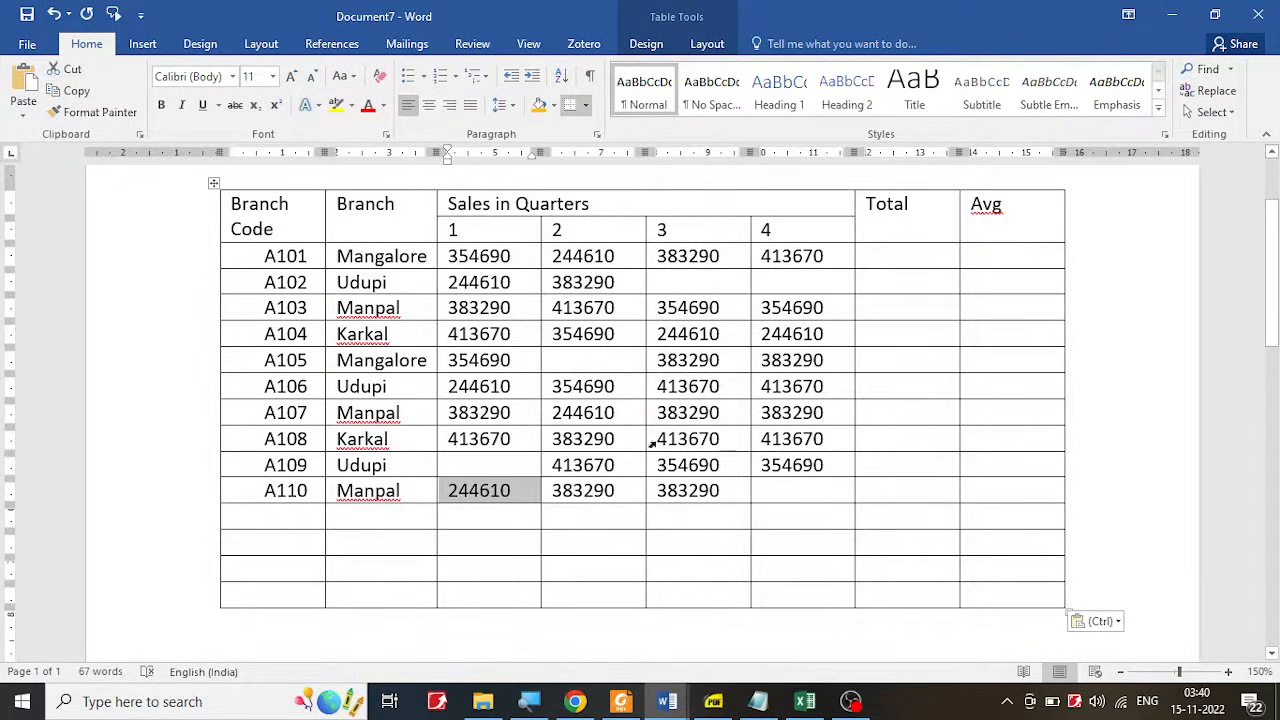
Step: Copy the digits 13670 from A108's quarter 3 figure into the empty quarter cells of rows A110, A105, A102 and A109
drag(670, 441, 746, 440)
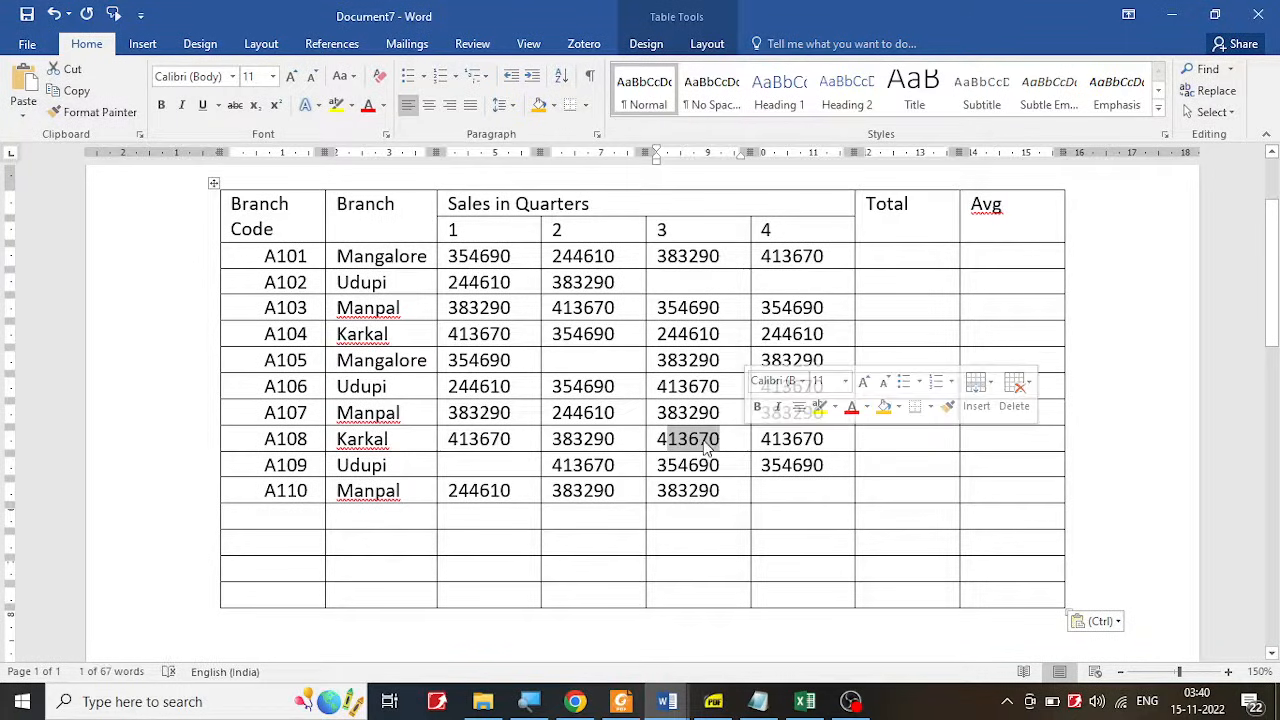
click(795, 488)
key(ctrl+v)
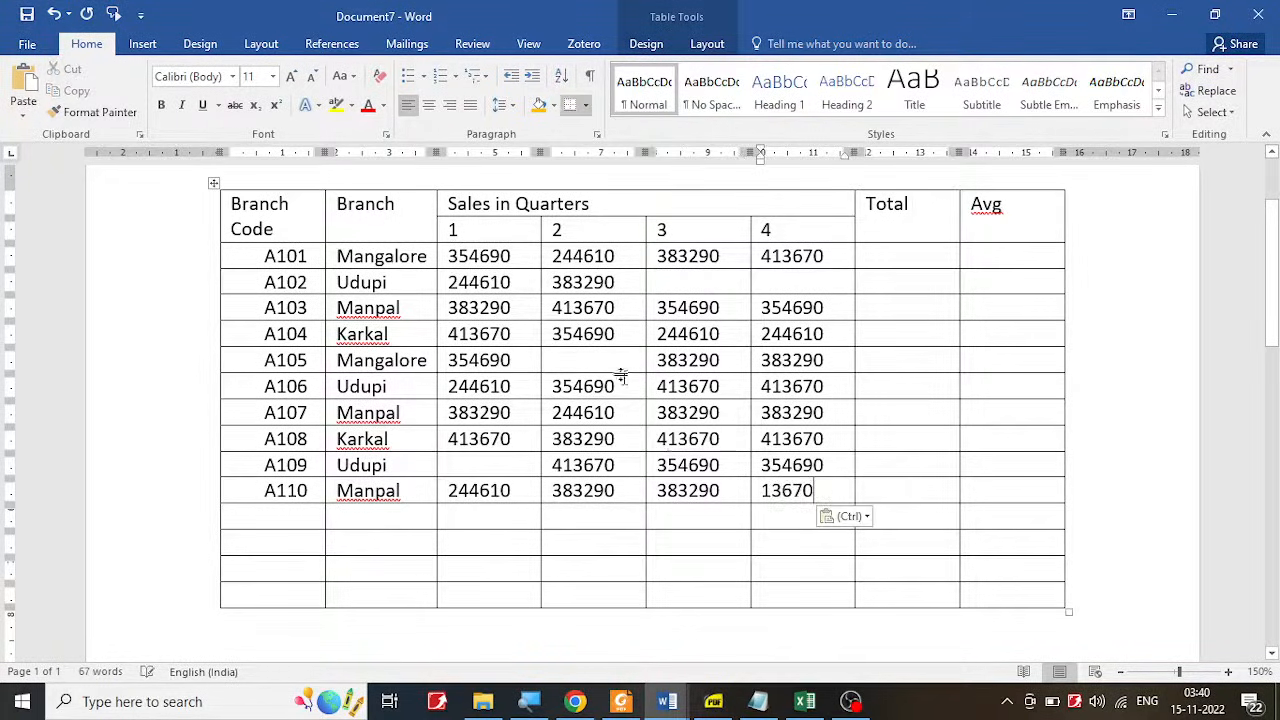
click(618, 360)
key(ctrl+v)
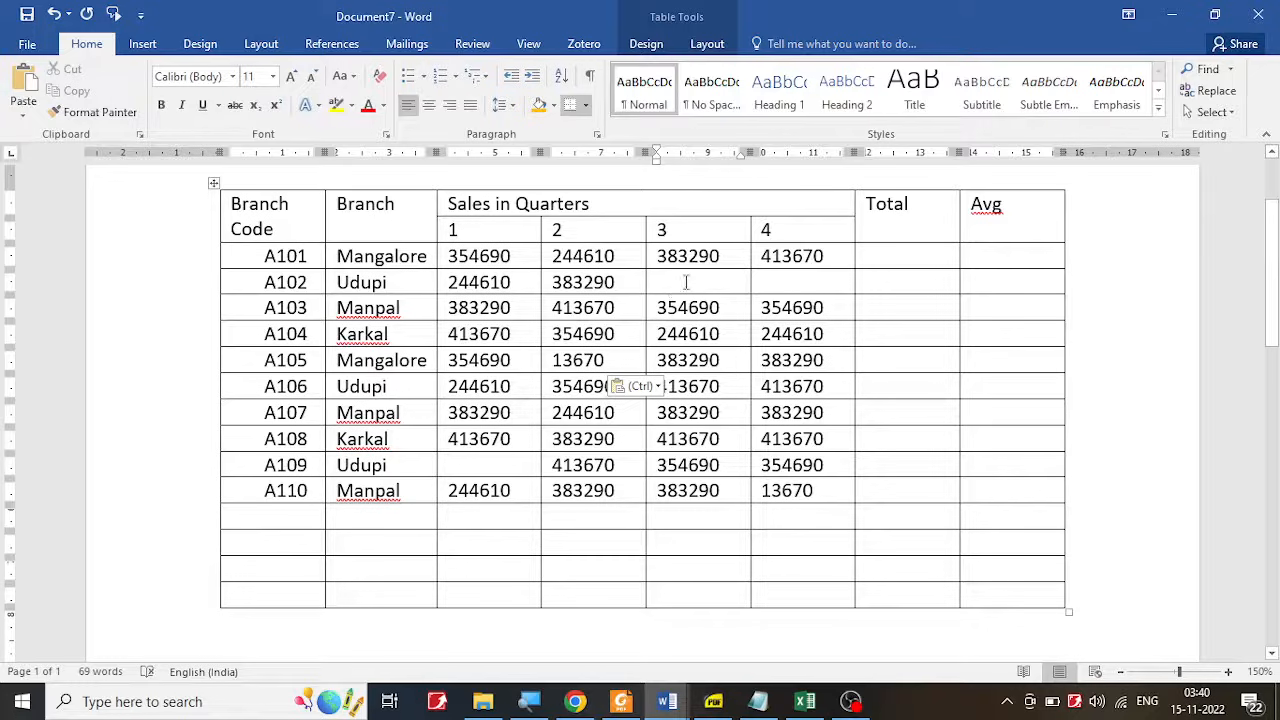
click(686, 283)
key(ctrl+v)
click(800, 282)
key(ctrl+v)
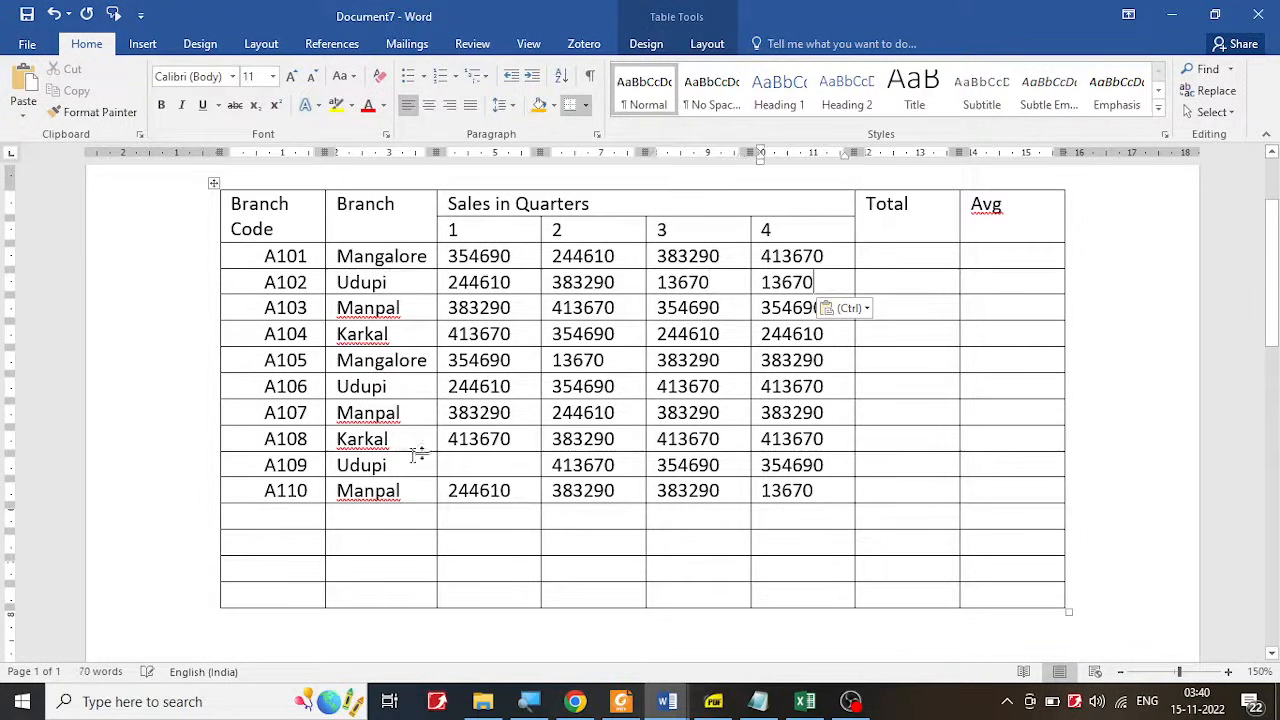
click(466, 465)
key(ctrl+v)
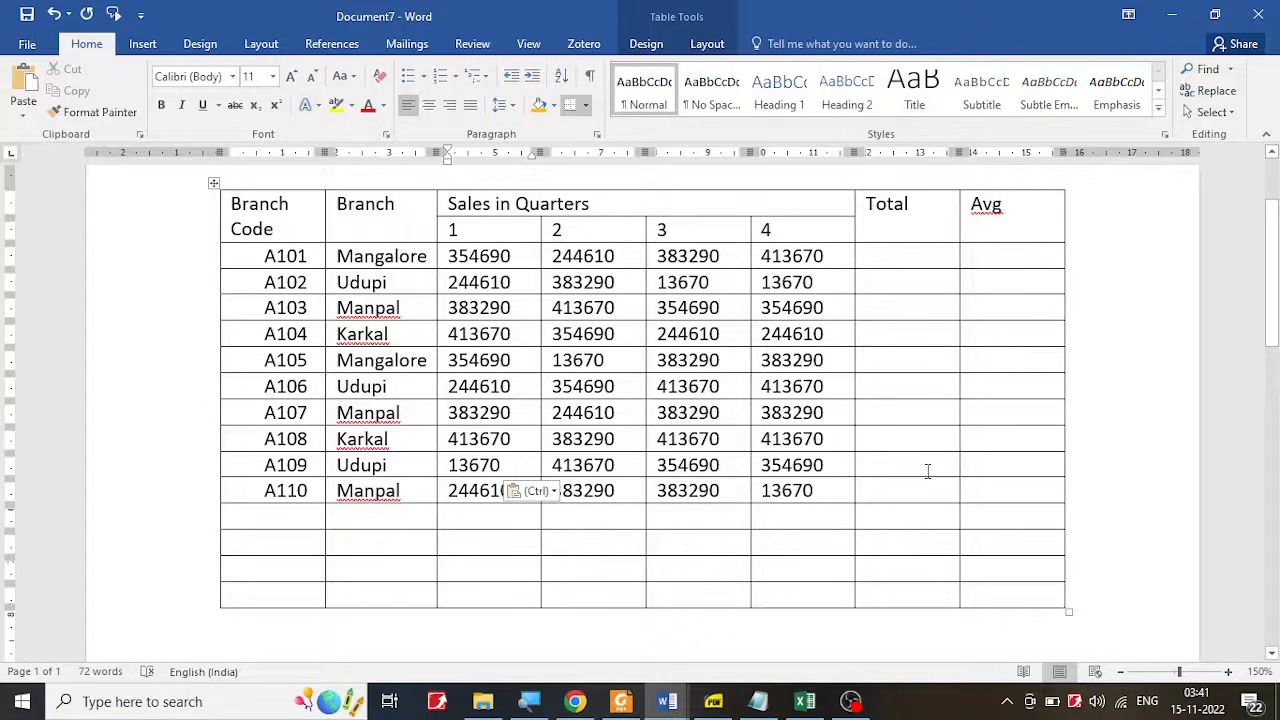
Step: Copy the label "Total (Across Branches)" from the PDF table into the Branch Code cell below A110 in Word
click(713, 701)
scroll(545, 320, down, 1)
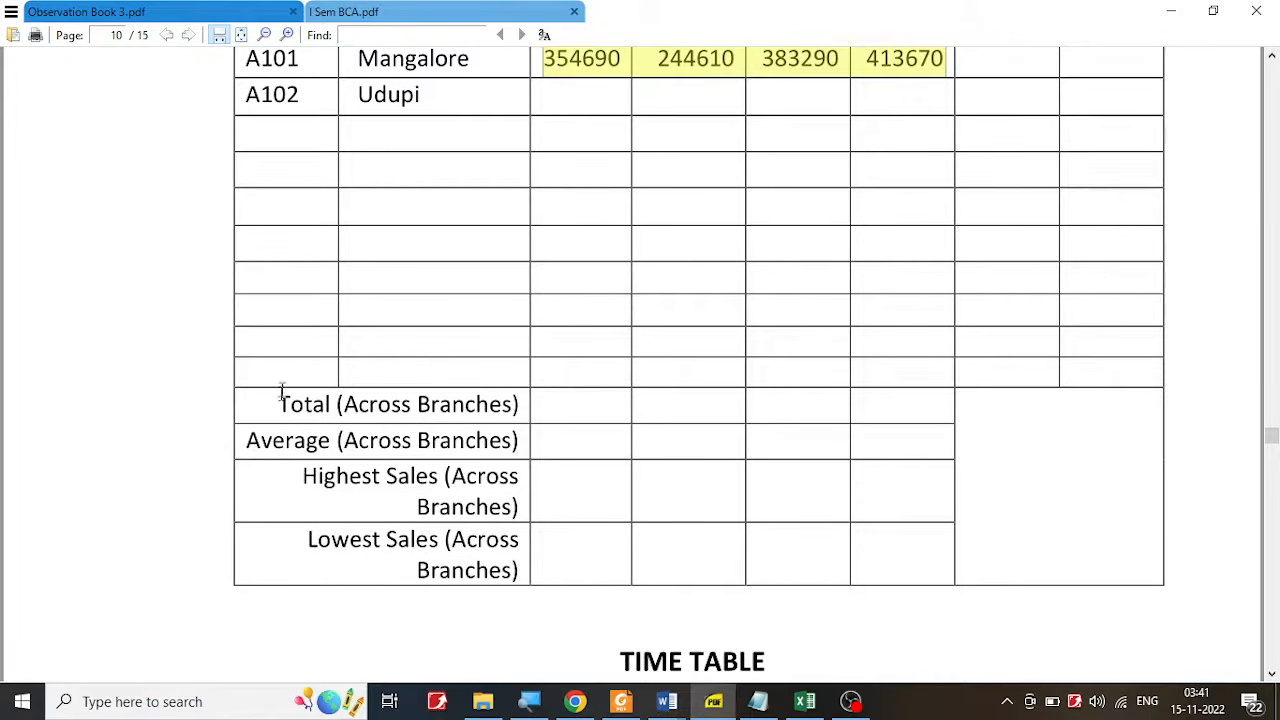
drag(277, 403, 535, 396)
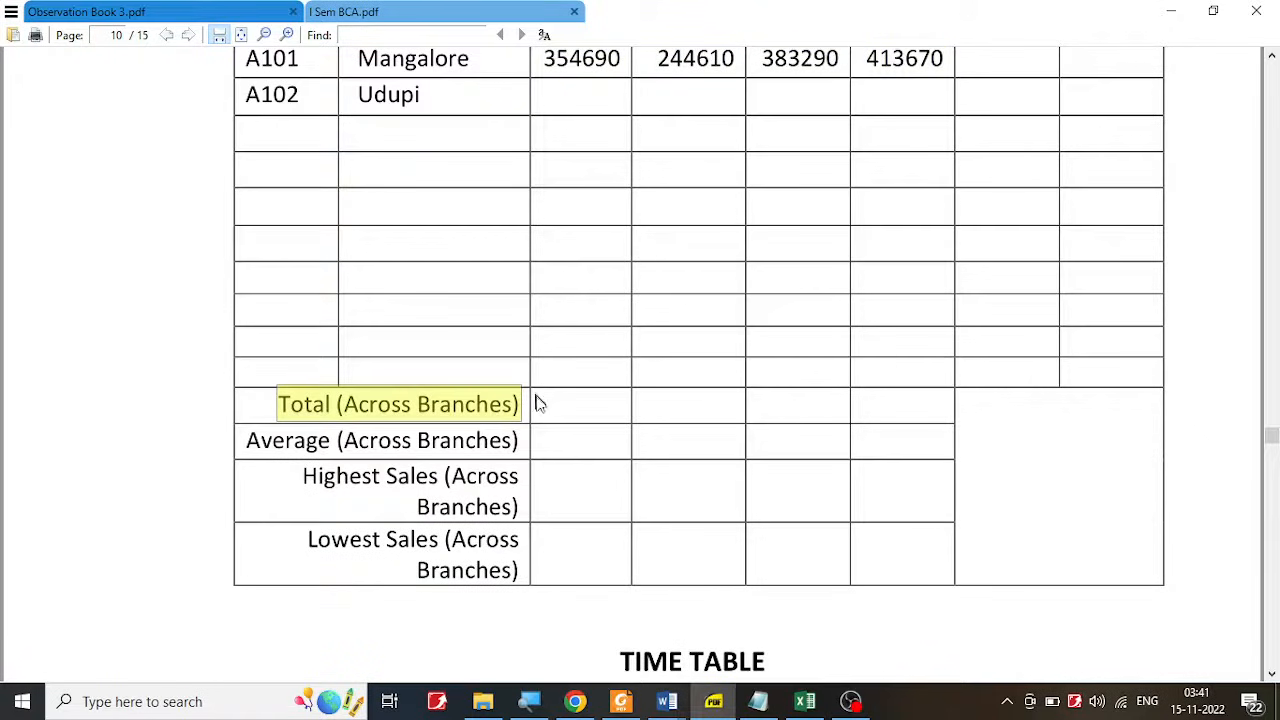
mouse_move(667, 701)
click(803, 681)
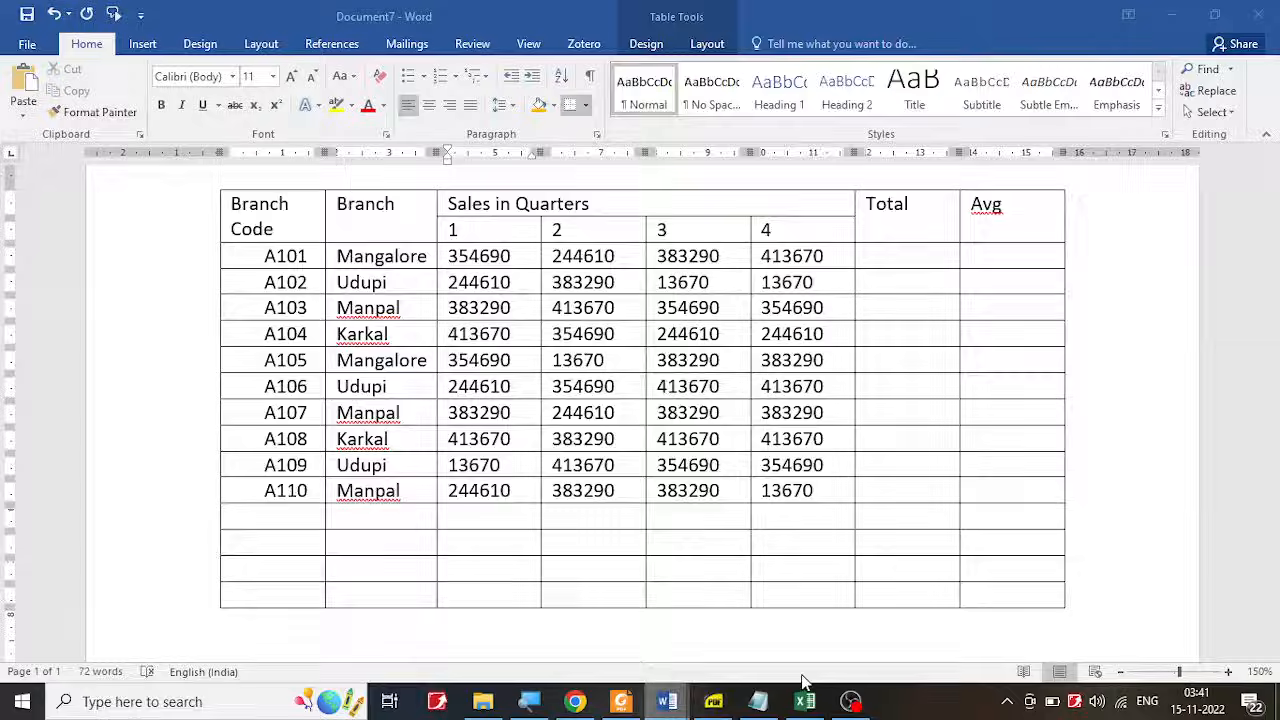
click(283, 524)
key(ctrl+v)
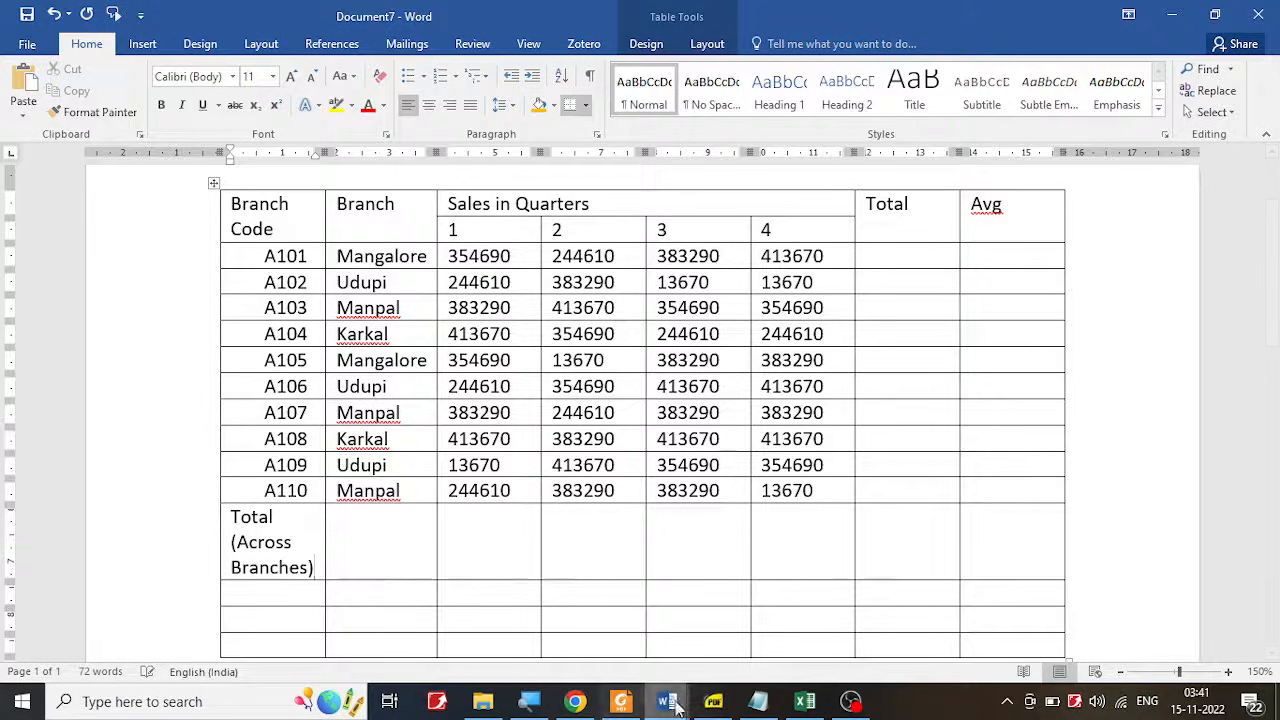
Step: Copy "Average (Across Branches)" from the PDF into the Word table's first cell below the Total (Across Branches) label
click(728, 706)
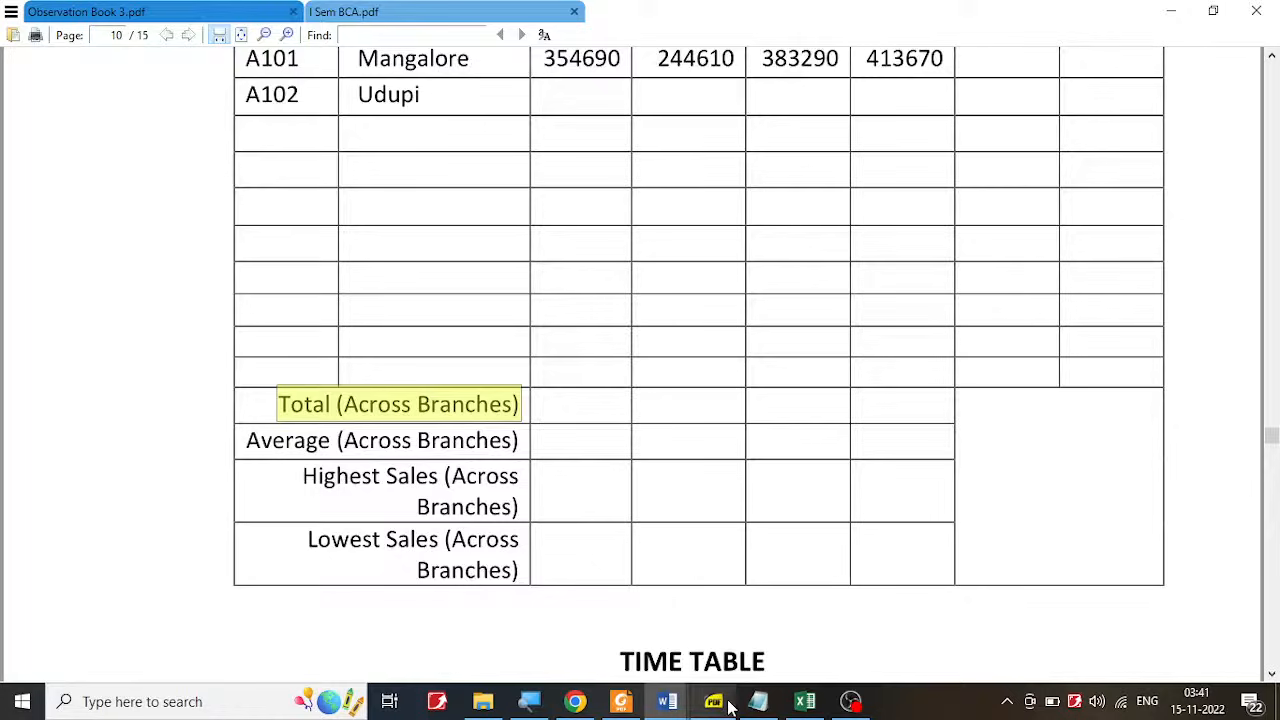
drag(249, 433, 540, 451)
key(ctrl+c)
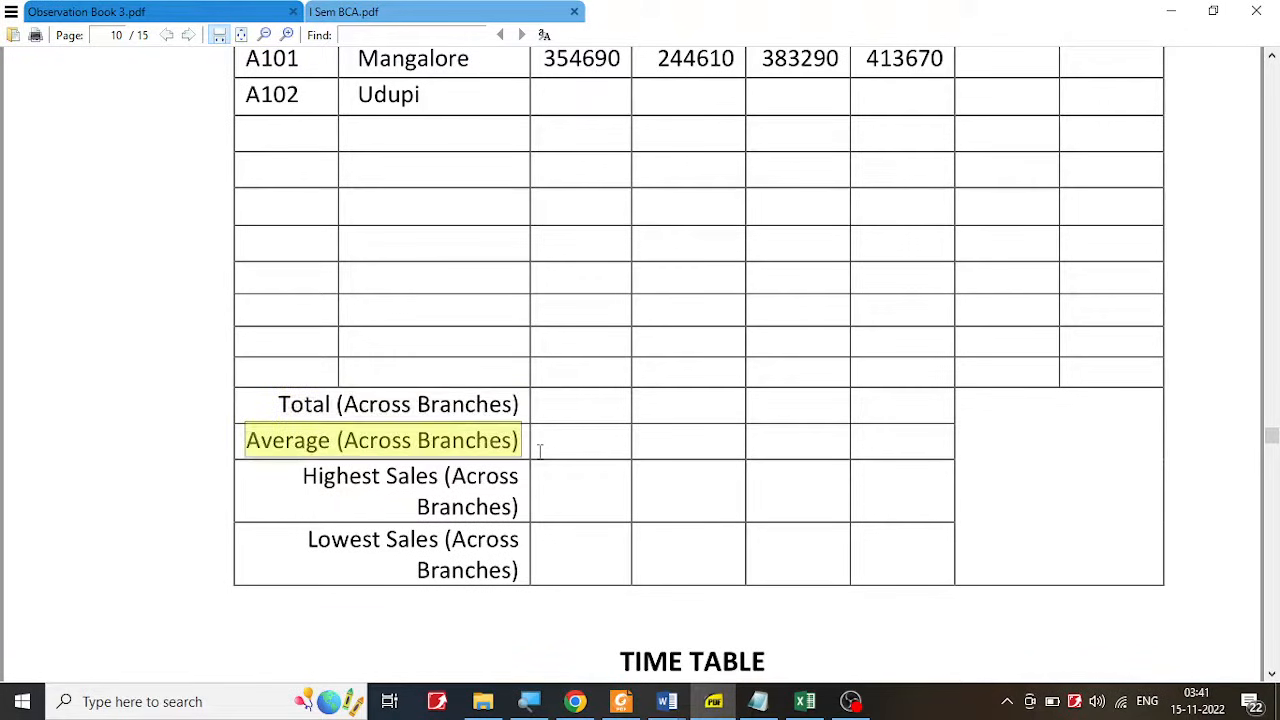
click(676, 700)
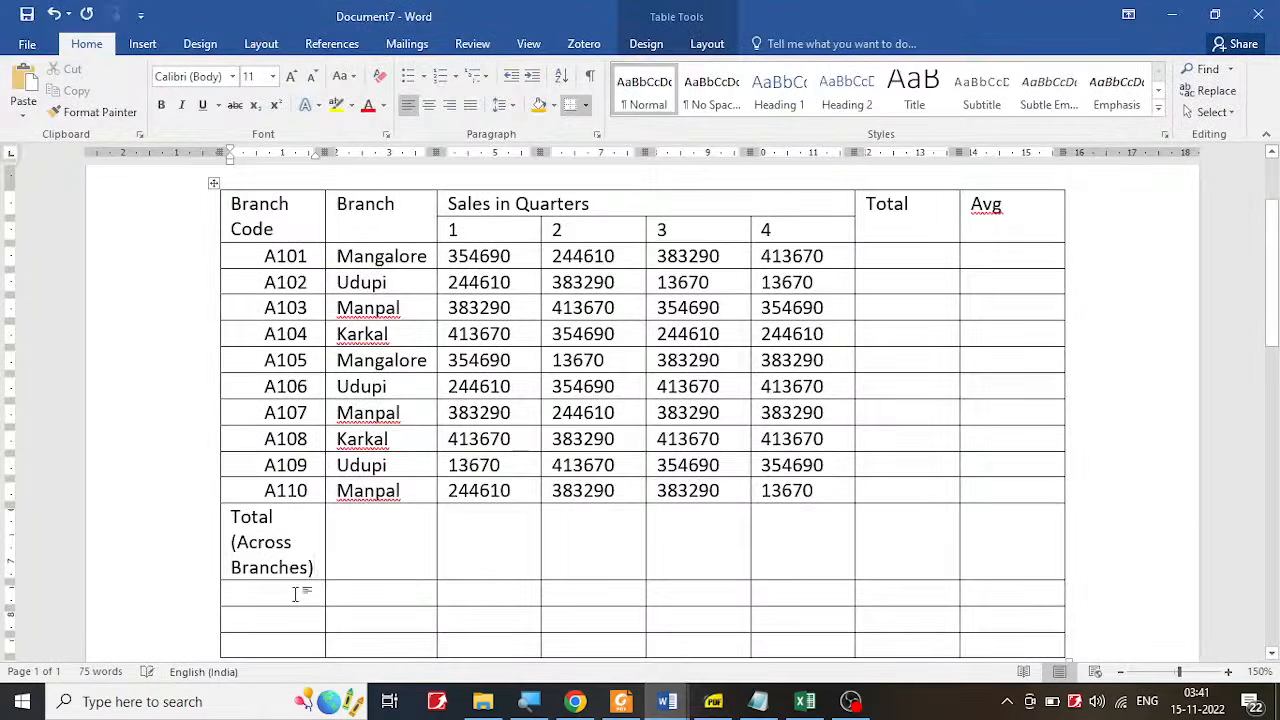
key(ctrl+v)
Step: Copy "Highest Sales (Across Branches)" from the PDF into the Word table's first cell below the Average label
scroll(609, 591, down, 3)
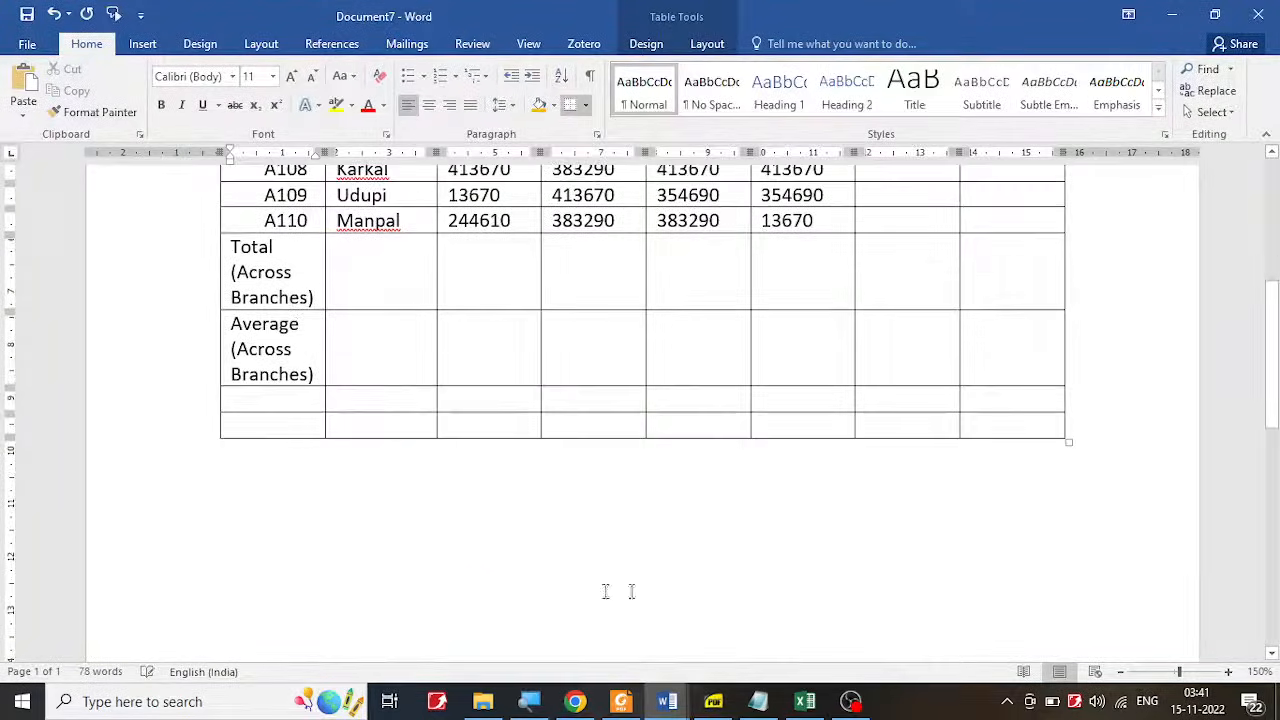
click(730, 700)
drag(304, 476, 527, 506)
key(ctrl+c)
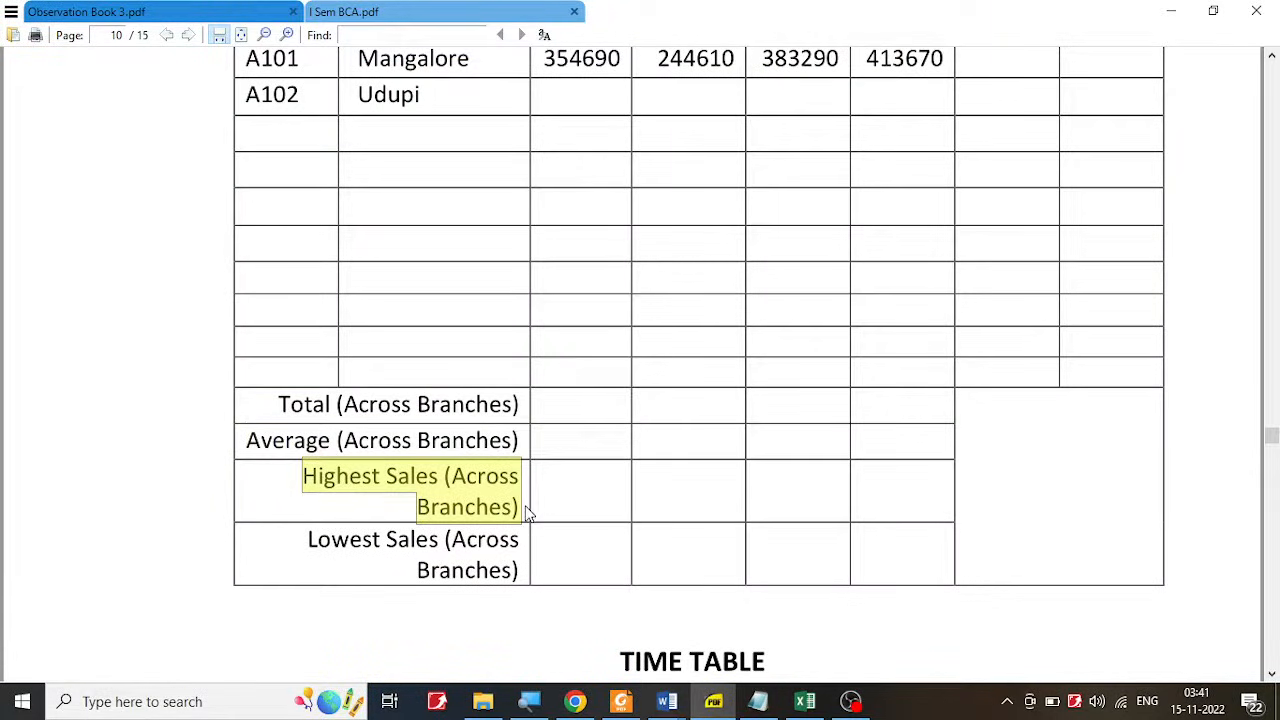
click(667, 701)
click(712, 650)
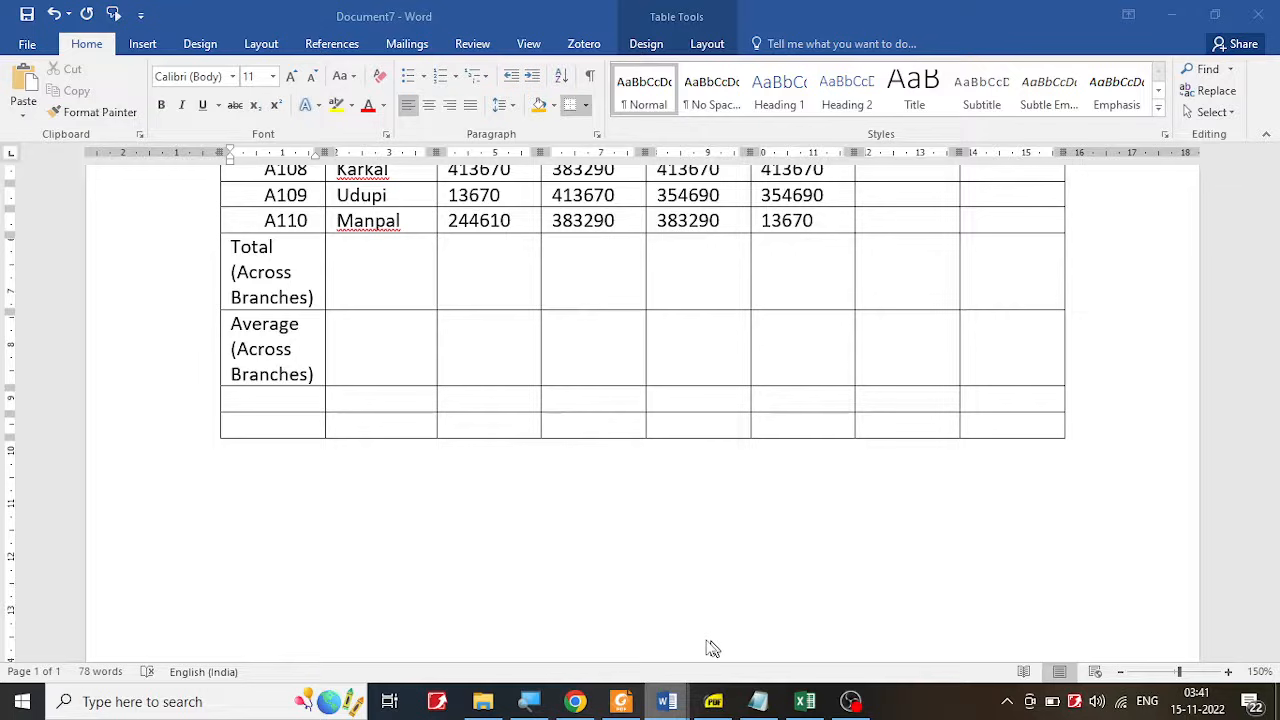
click(272, 401)
key(ctrl+v)
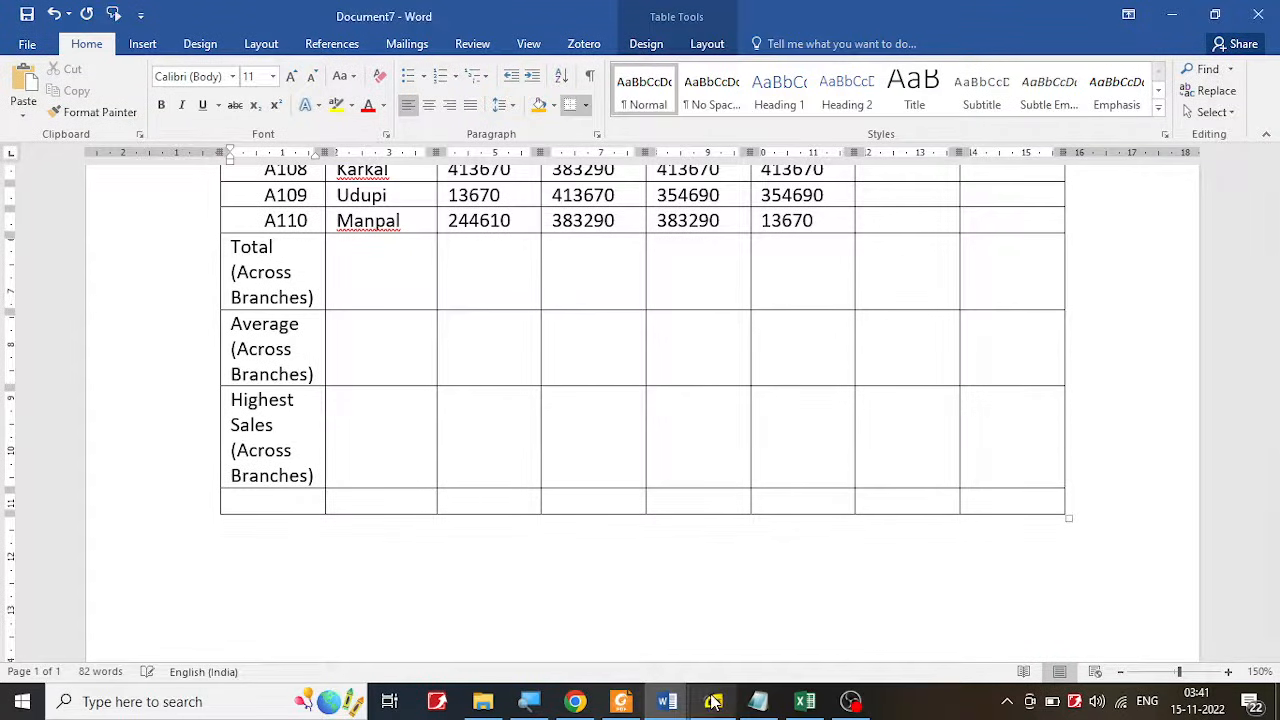
click(850, 701)
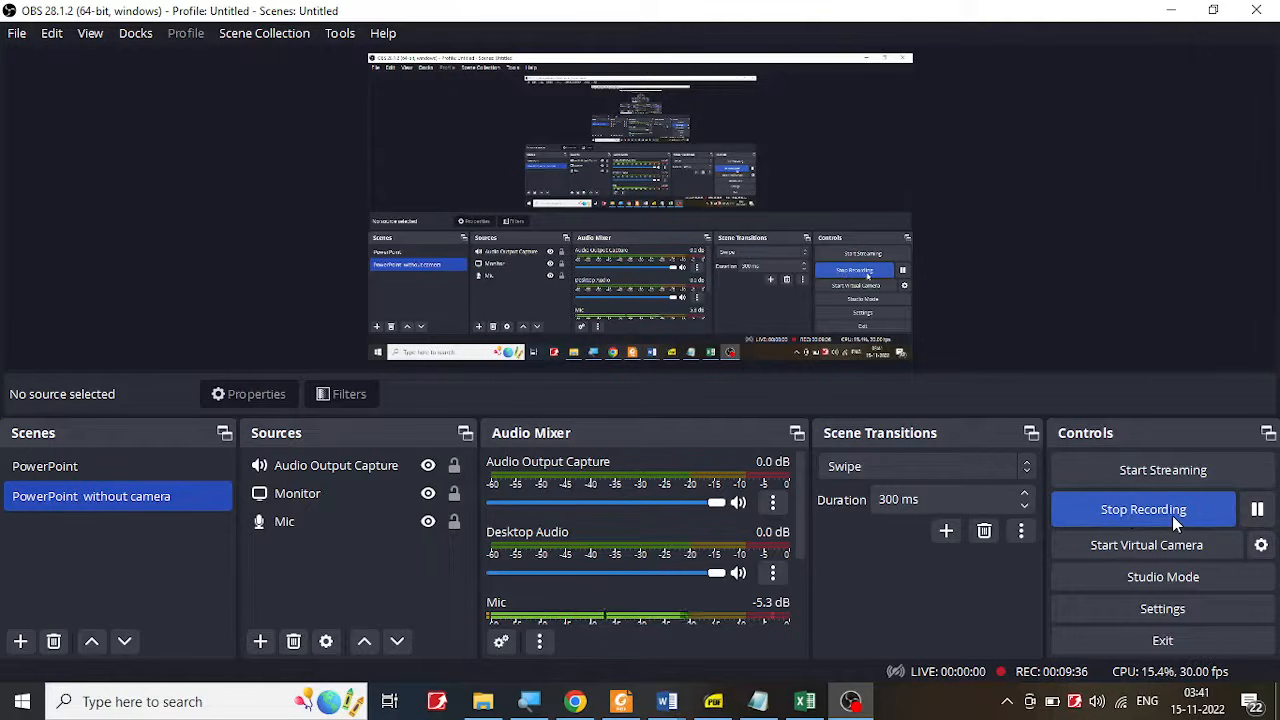
click(1256, 509)
click(1256, 509)
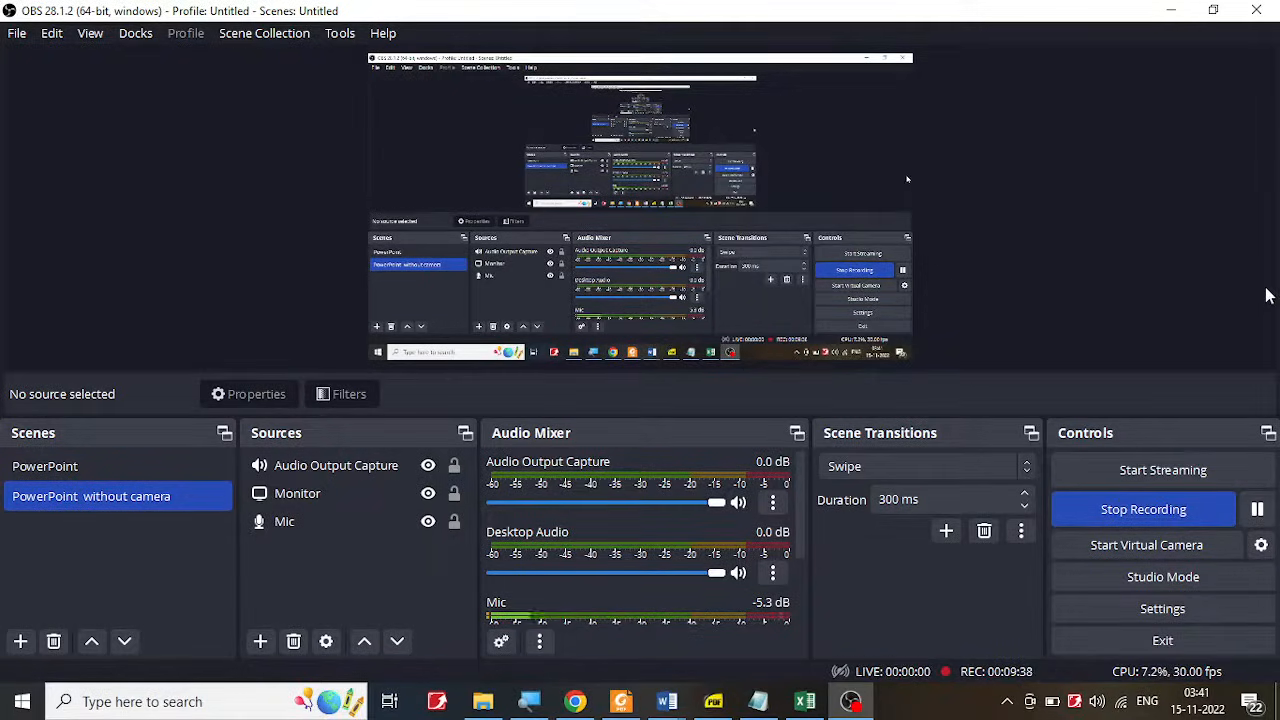
click(1174, 10)
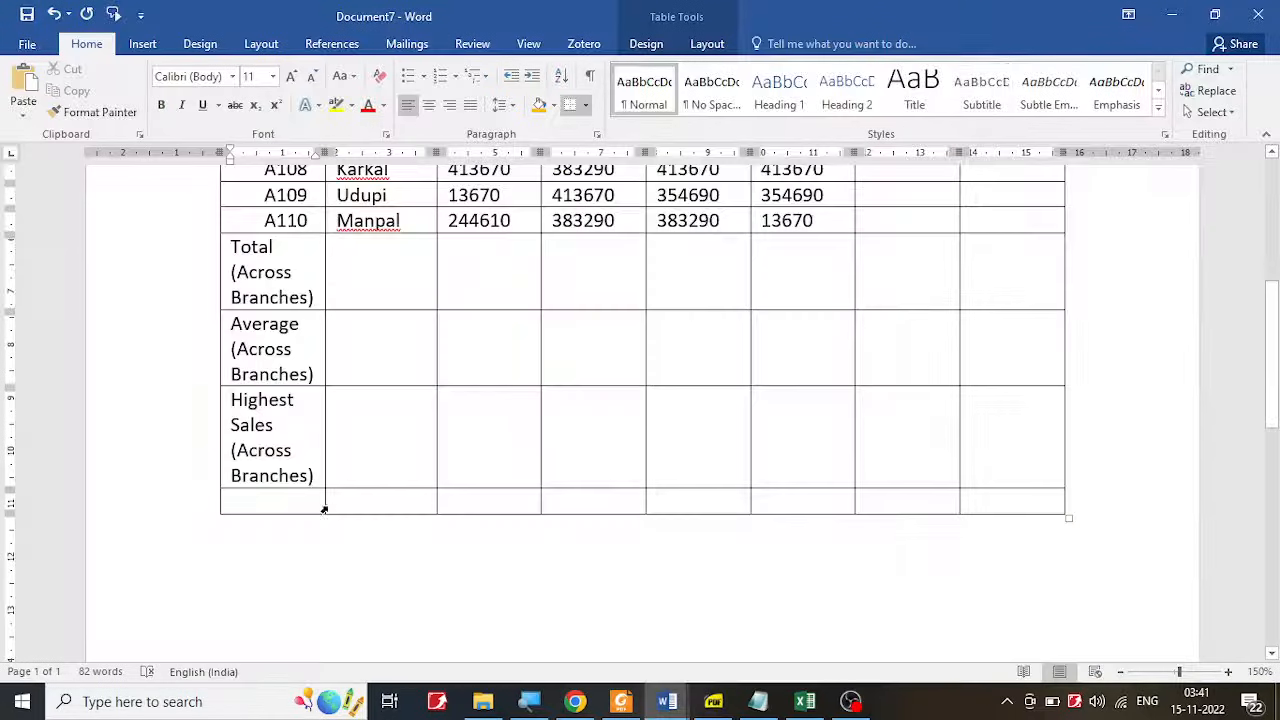
Step: Copy "Lowest Sales (Across Branches)" from the PDF into the first cell of the Word table's last row
click(713, 701)
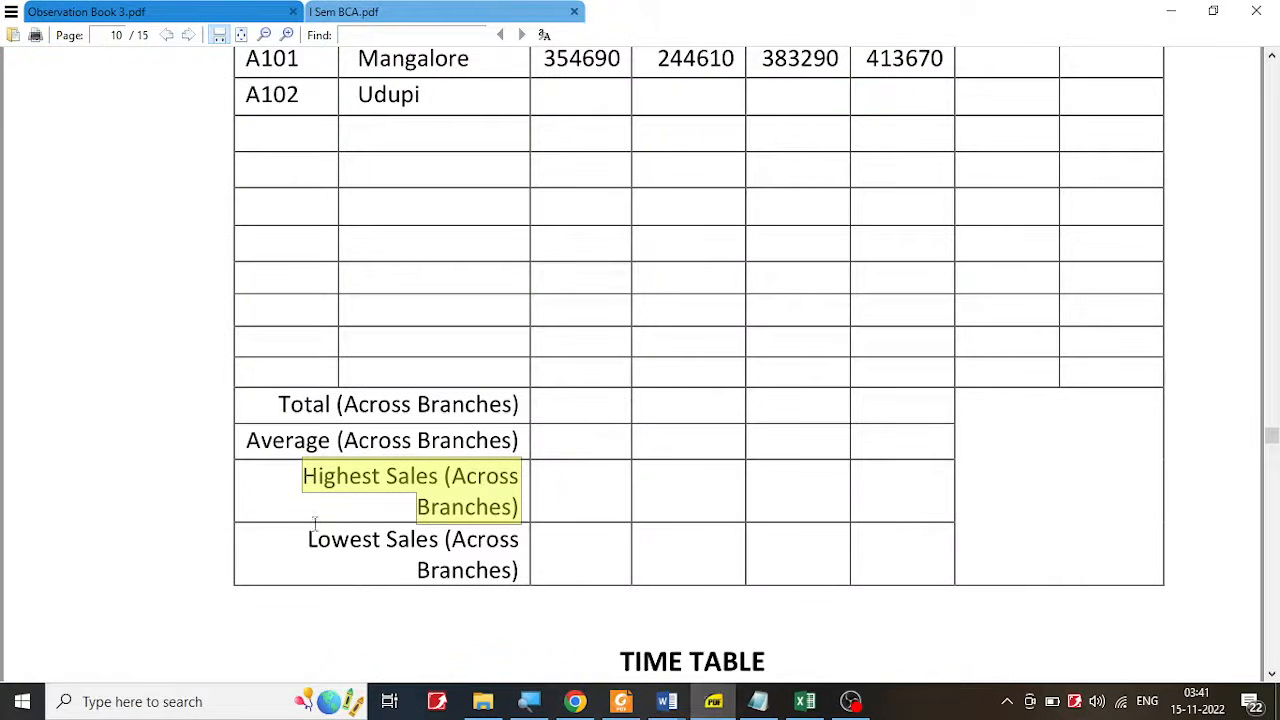
drag(309, 540, 520, 573)
key(ctrl+c)
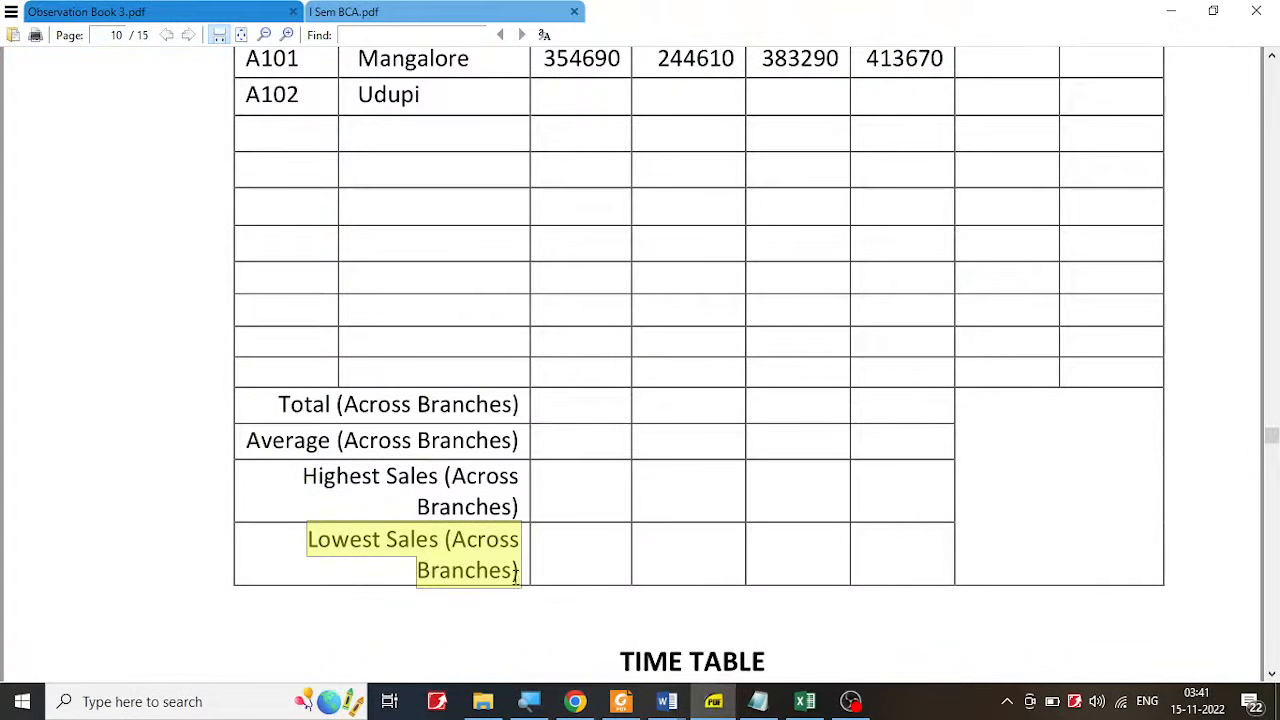
click(666, 701)
click(752, 680)
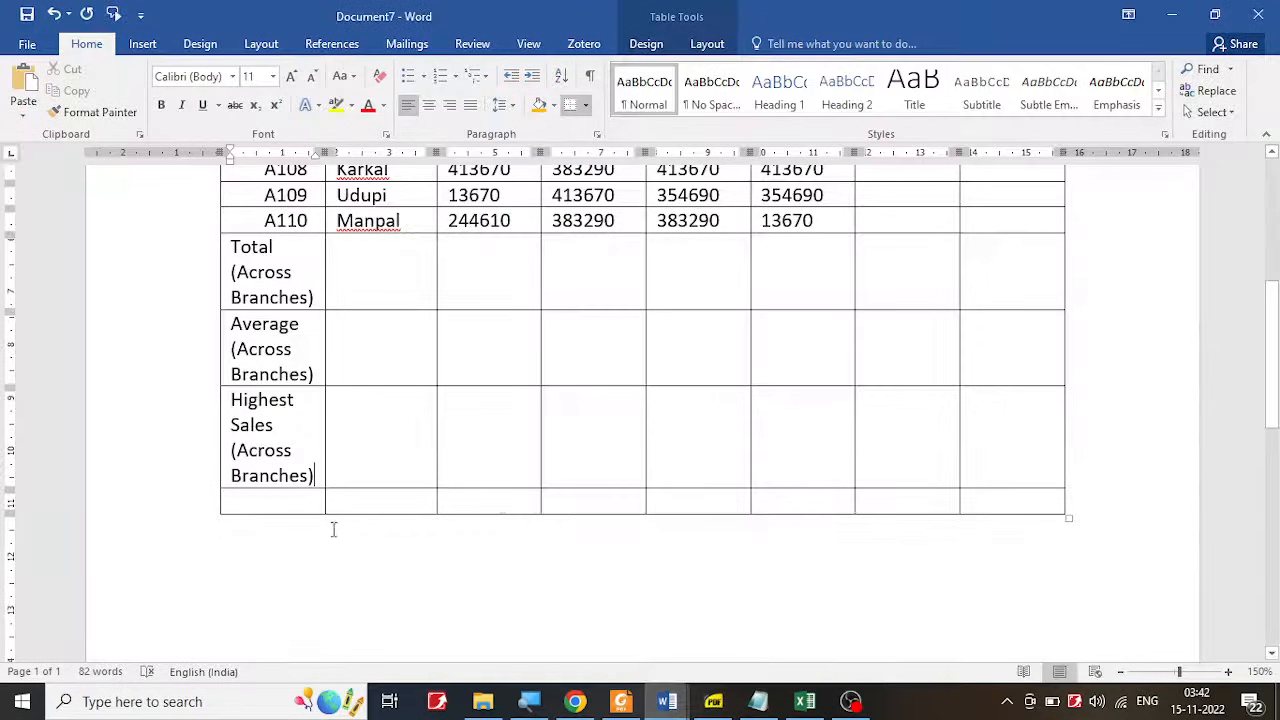
click(298, 508)
key(ctrl+v)
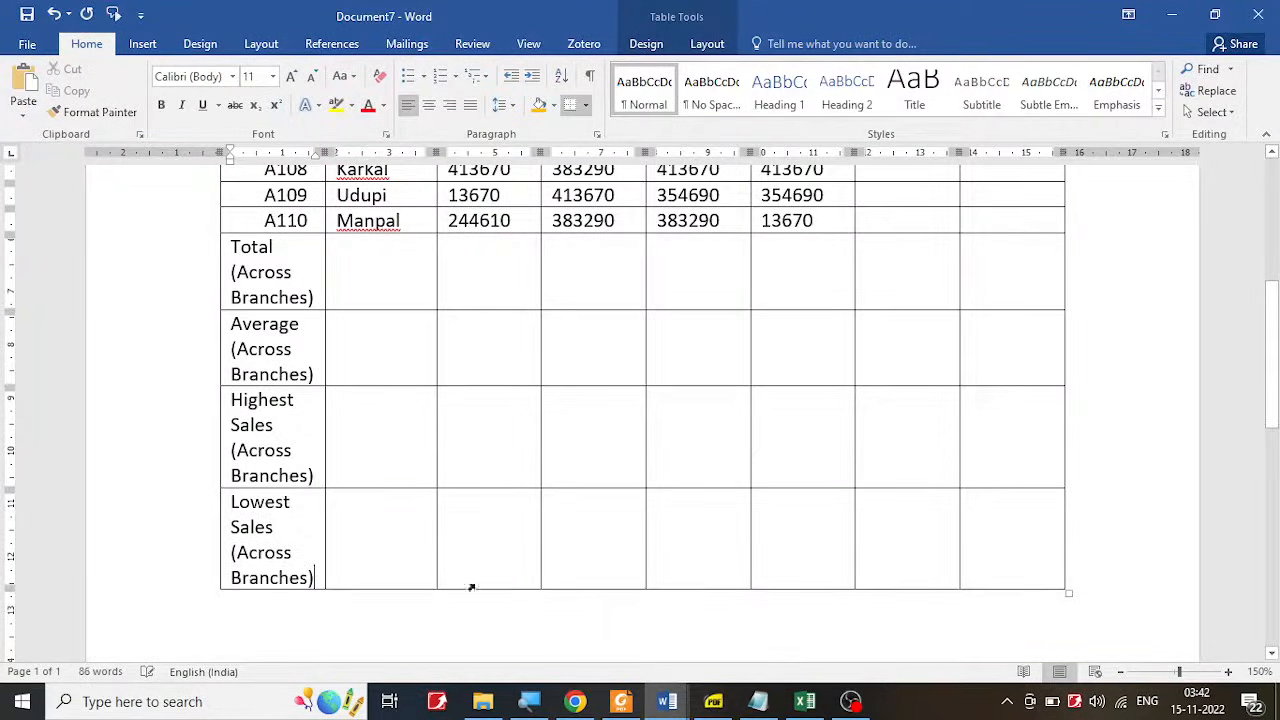
Step: Following the PDF's summary row layout, merge the Total (Across Branches) cell in Word with the empty Branch cell beside it
click(713, 701)
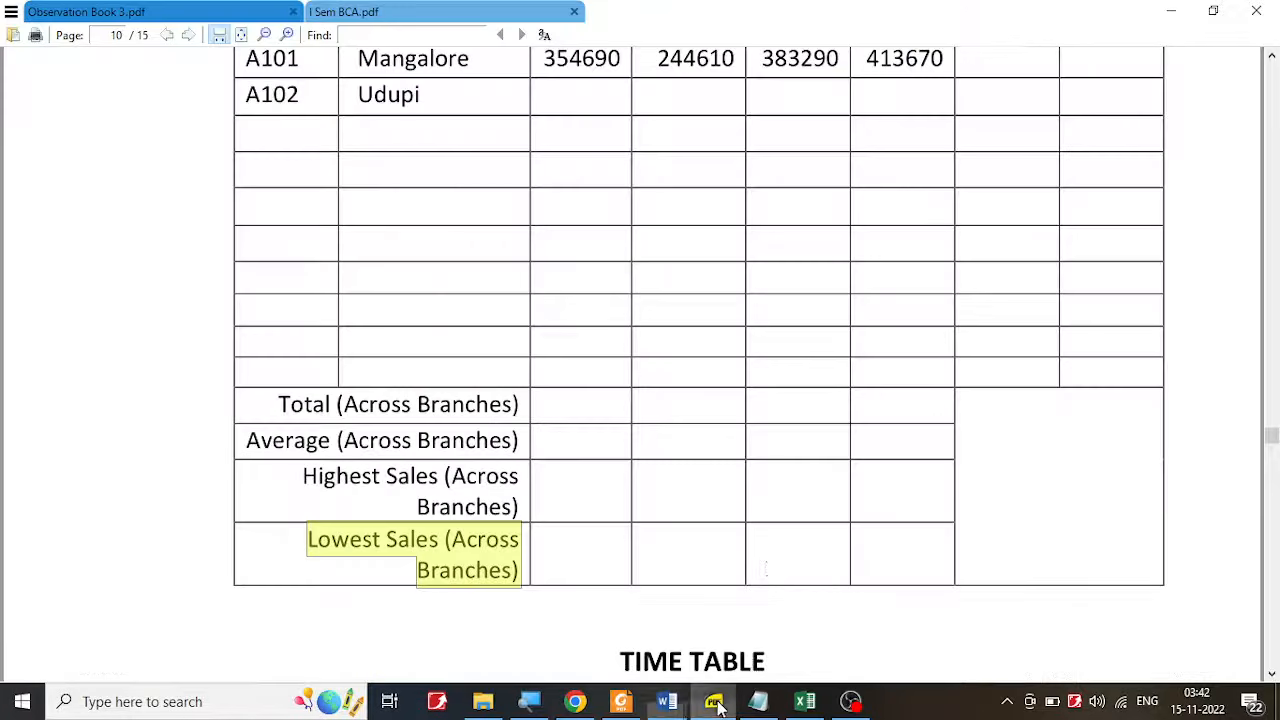
click(392, 403)
scroll(322, 367, up, 1)
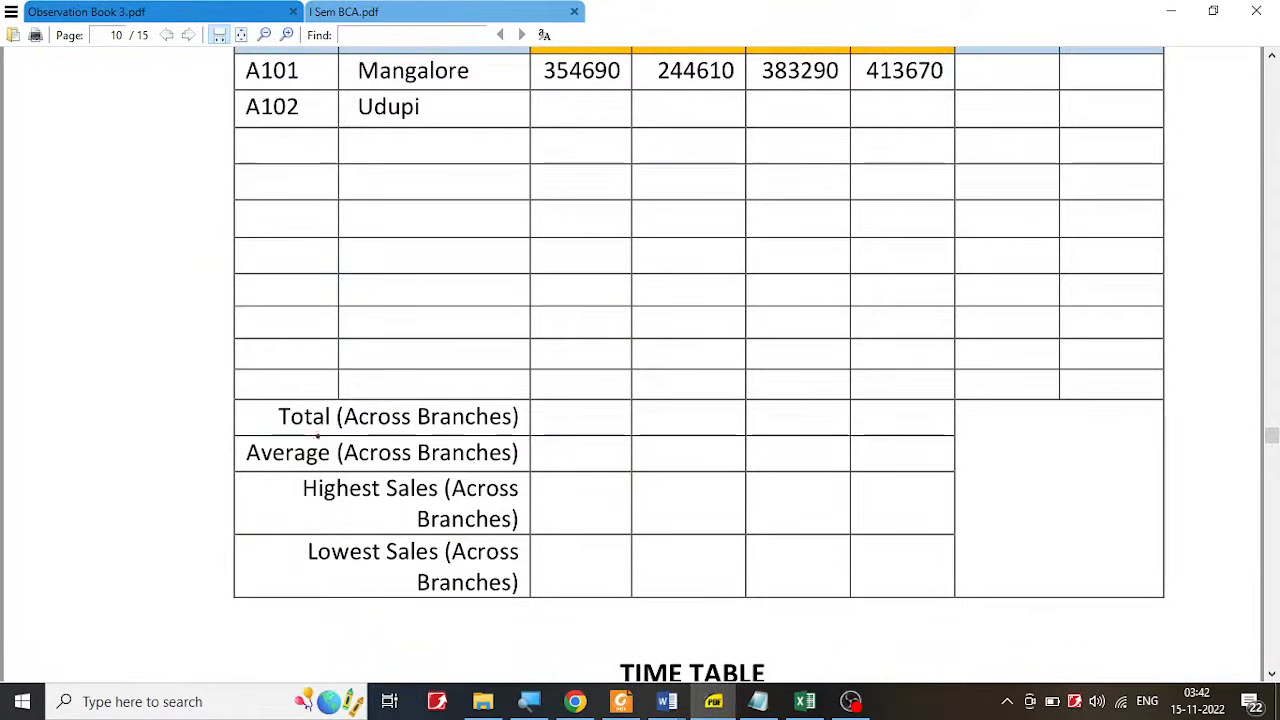
mouse_move(263, 398)
mouse_down()
mouse_move(283, 415)
mouse_move(535, 444)
mouse_move(524, 437)
mouse_up()
key(Escape)
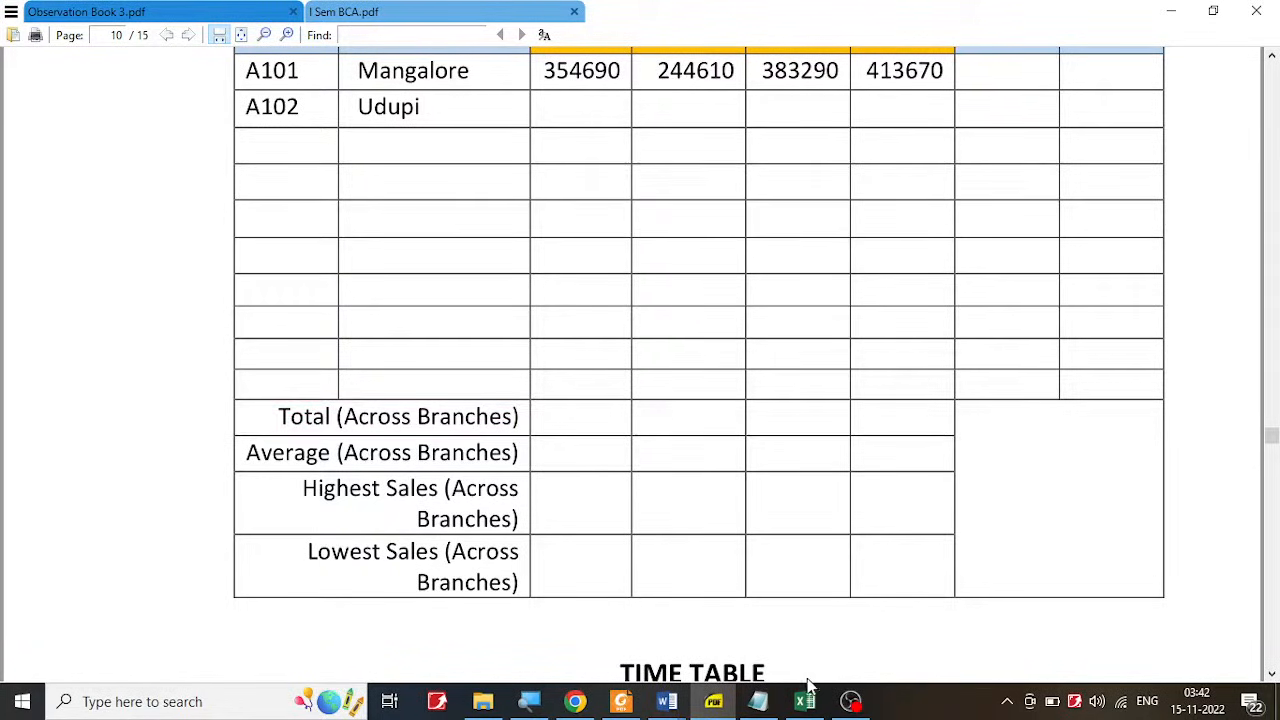
mouse_move(666, 701)
click(776, 645)
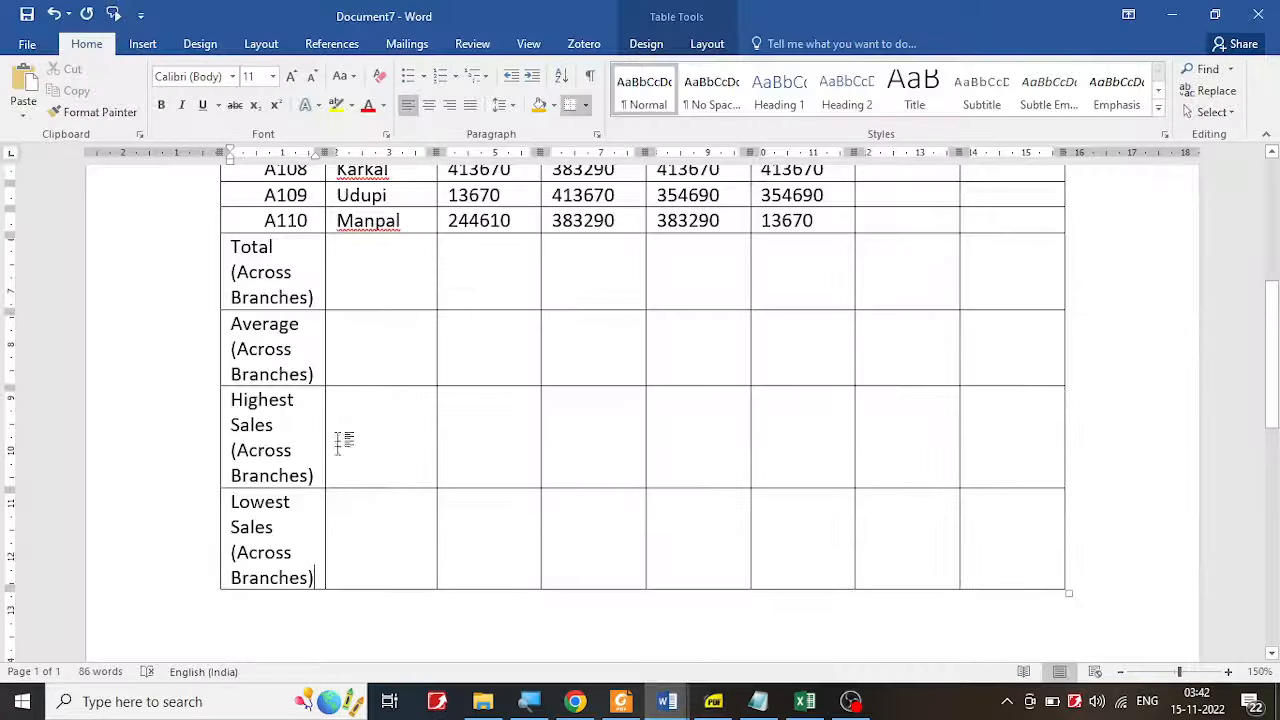
drag(288, 277, 416, 268)
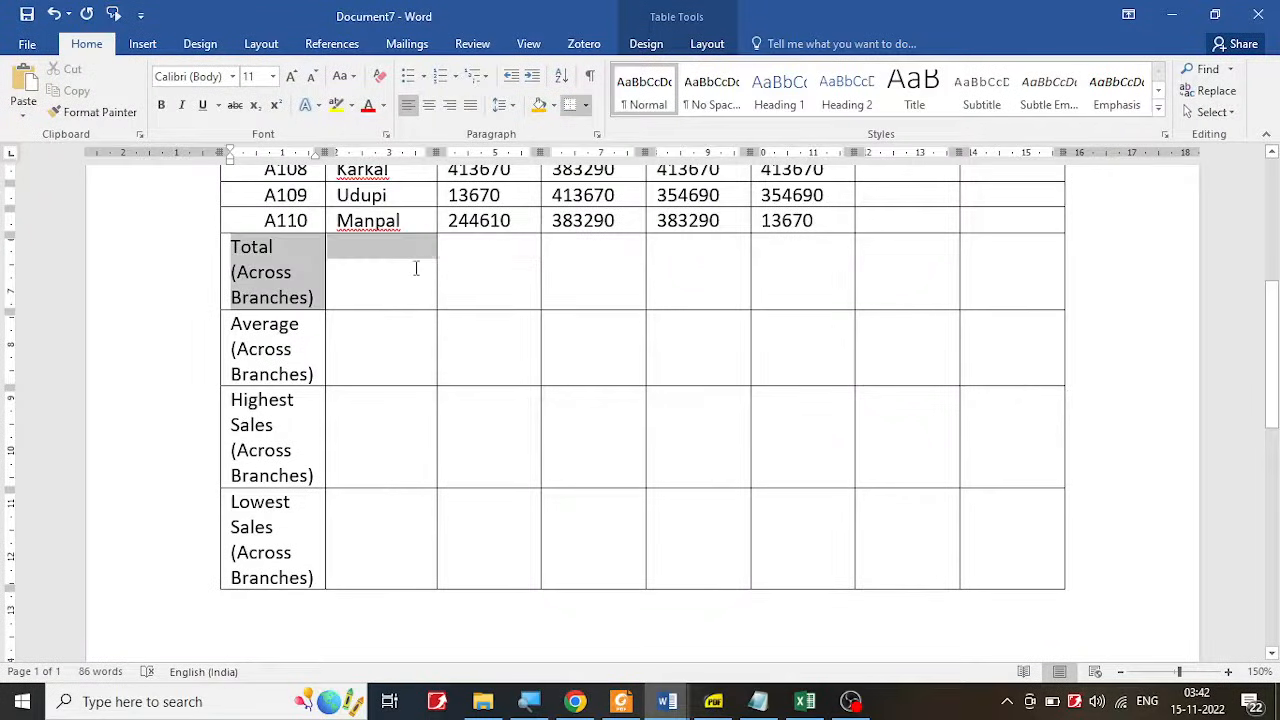
click(707, 43)
click(474, 100)
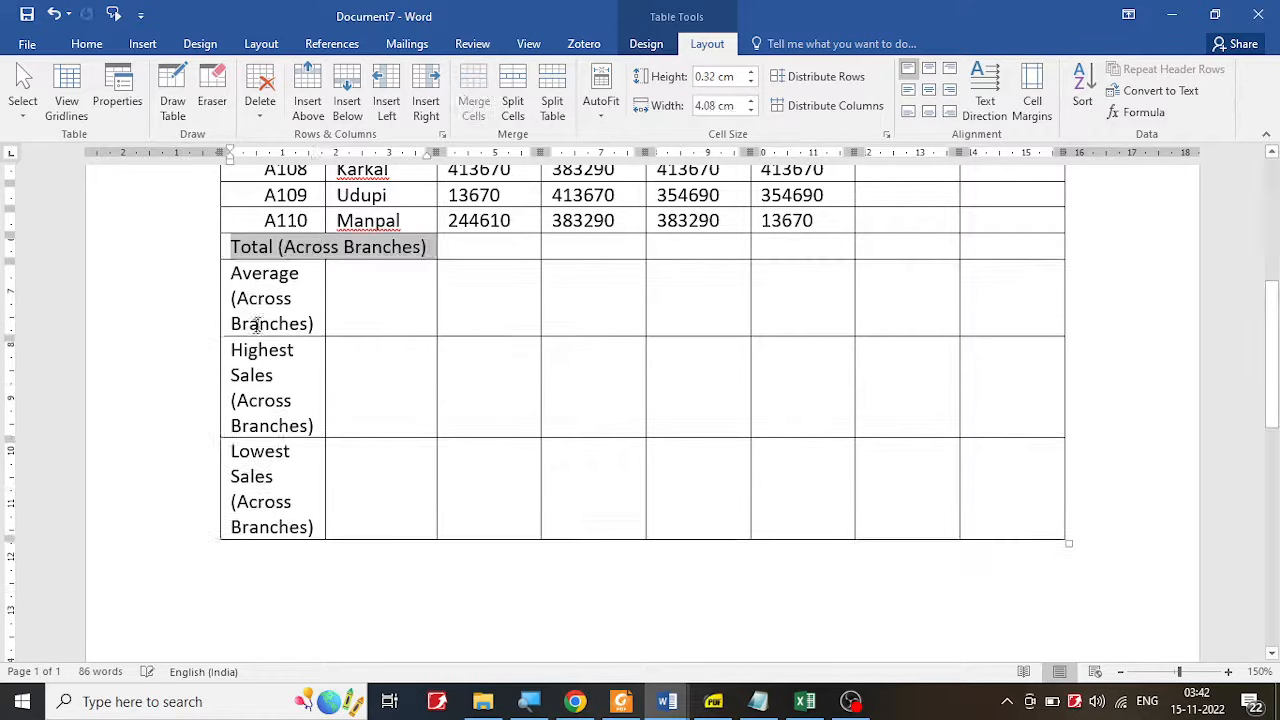
Step: Merge the Average, Highest Sales and Lowest Sales label cells each with the empty Branch cell beside it
drag(254, 328, 385, 277)
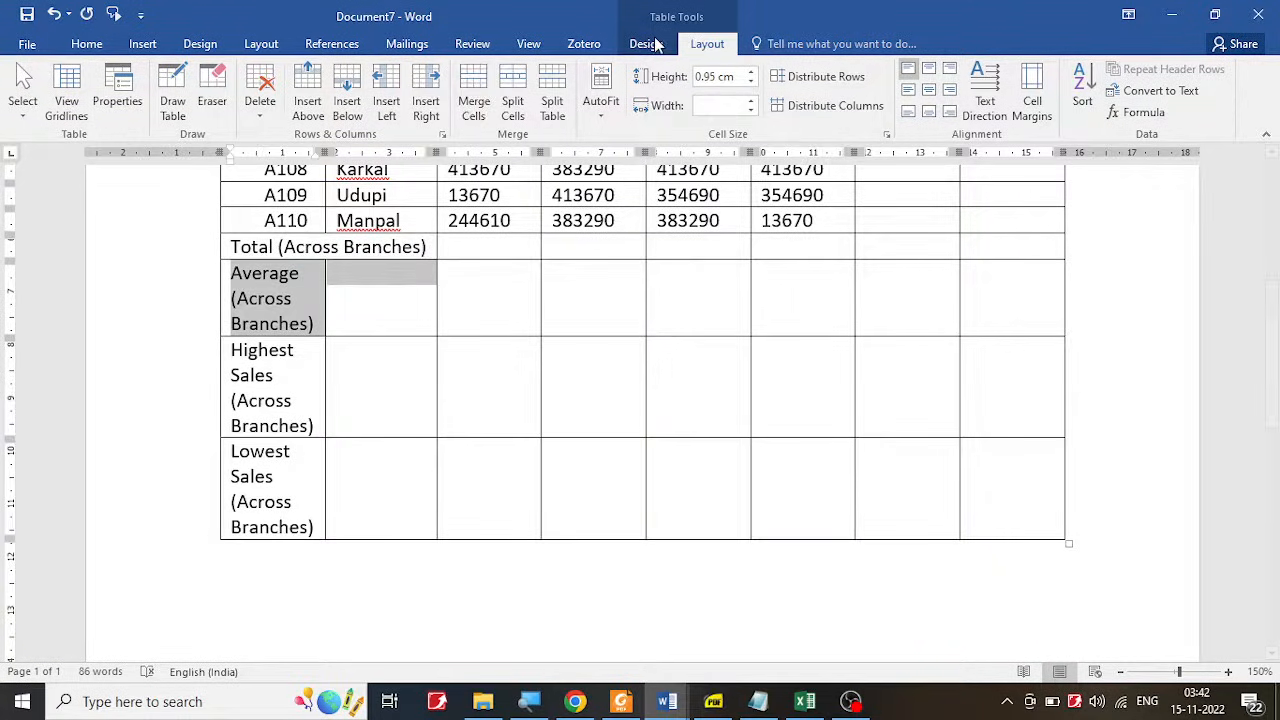
click(468, 102)
drag(296, 328, 394, 342)
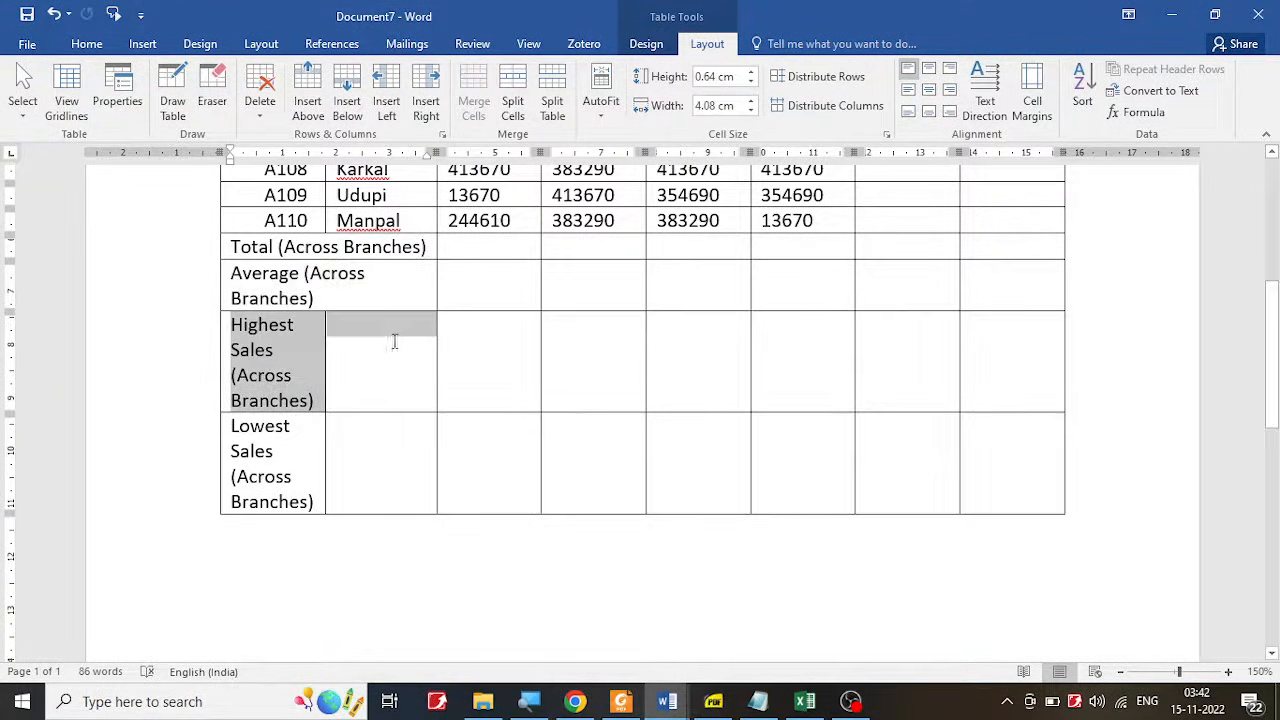
click(478, 92)
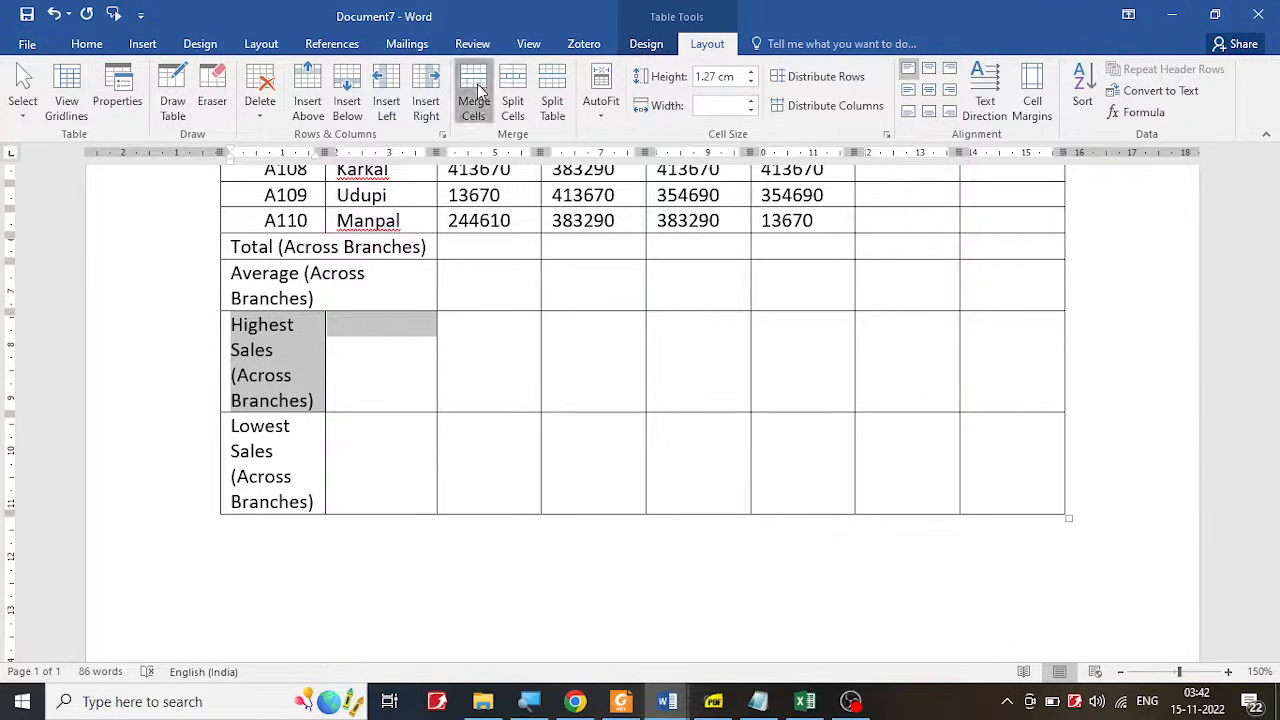
drag(304, 395, 390, 400)
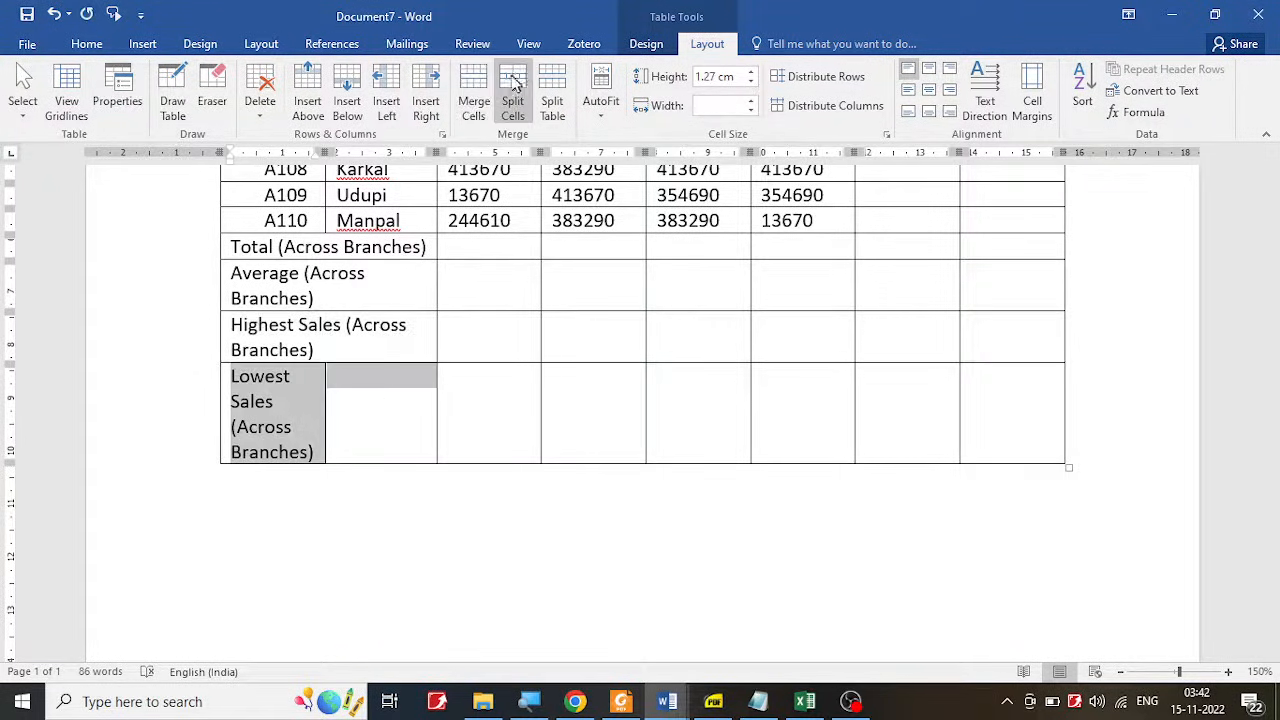
click(474, 100)
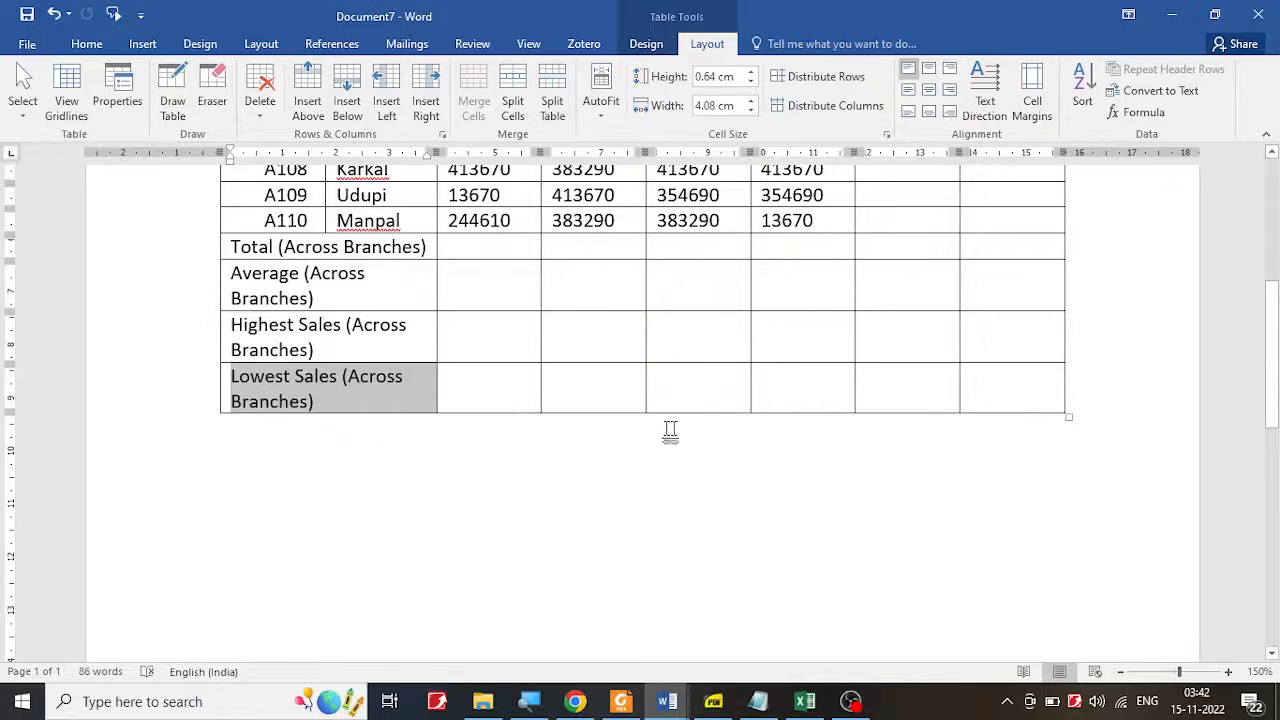
Step: Following the PDF layout, merge the empty Total and Avg column cells of the four summary rows into one cell
click(710, 705)
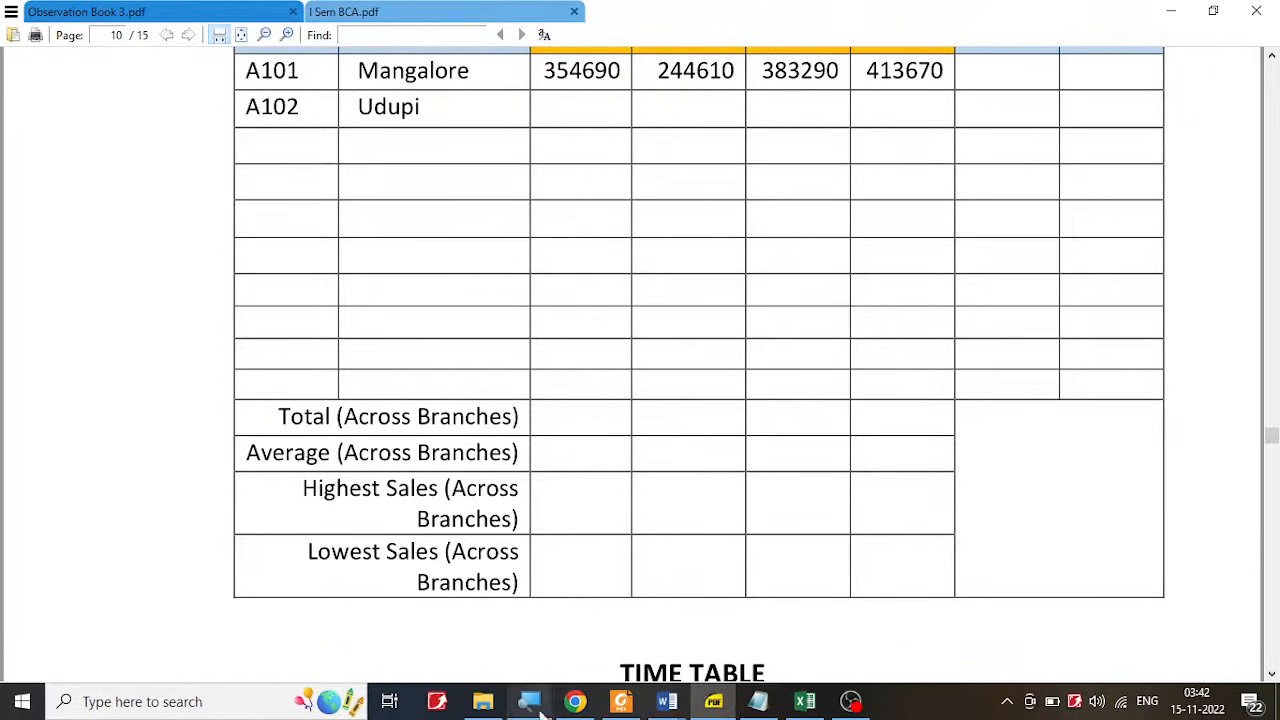
mouse_move(668, 705)
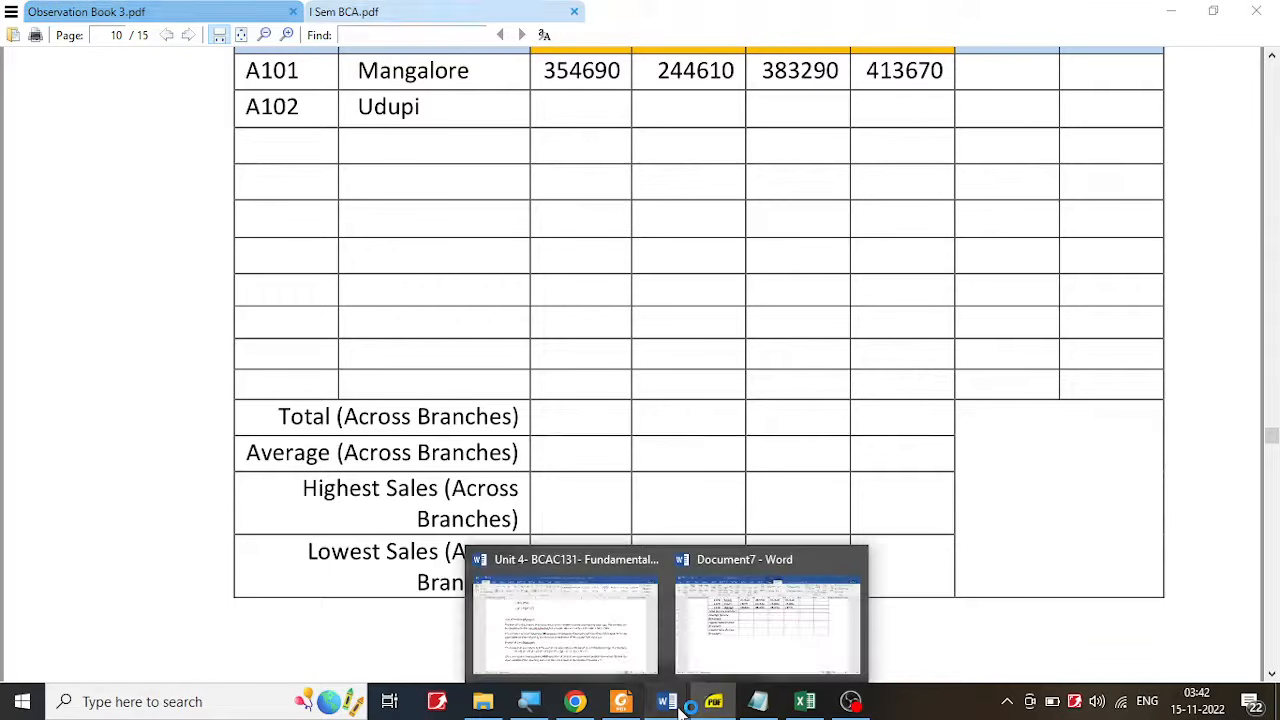
click(778, 645)
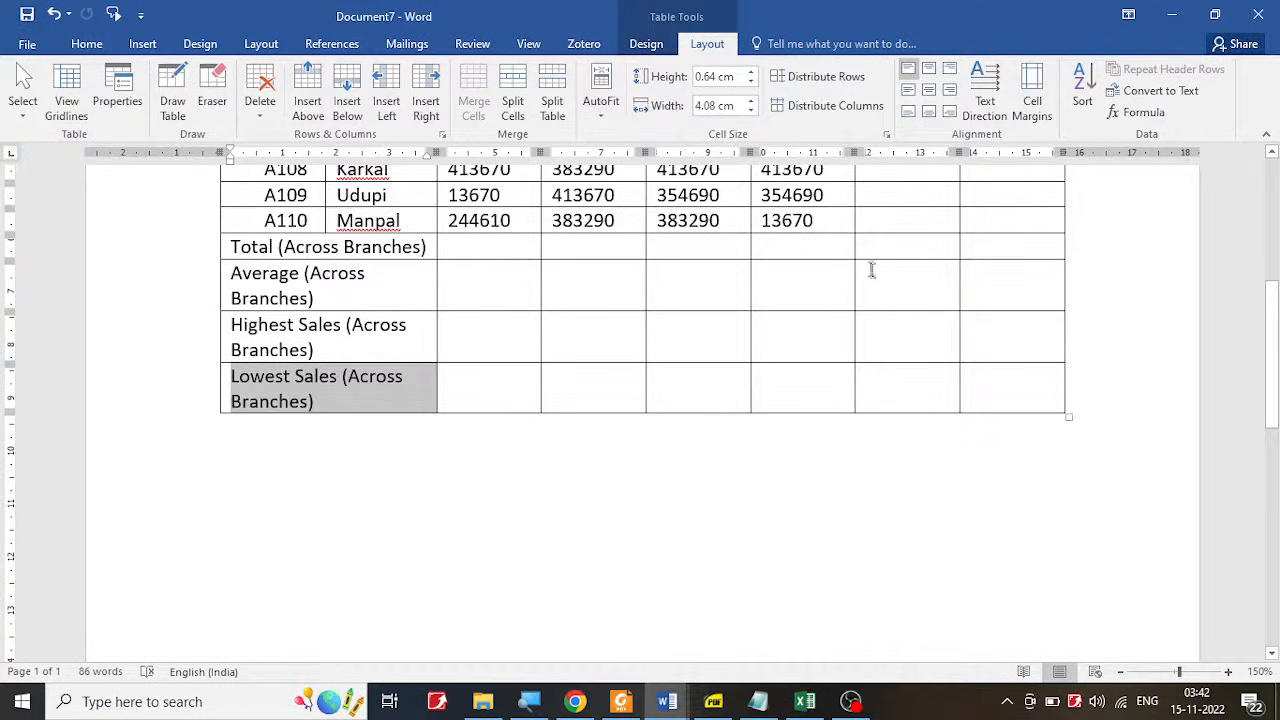
drag(873, 241, 1003, 379)
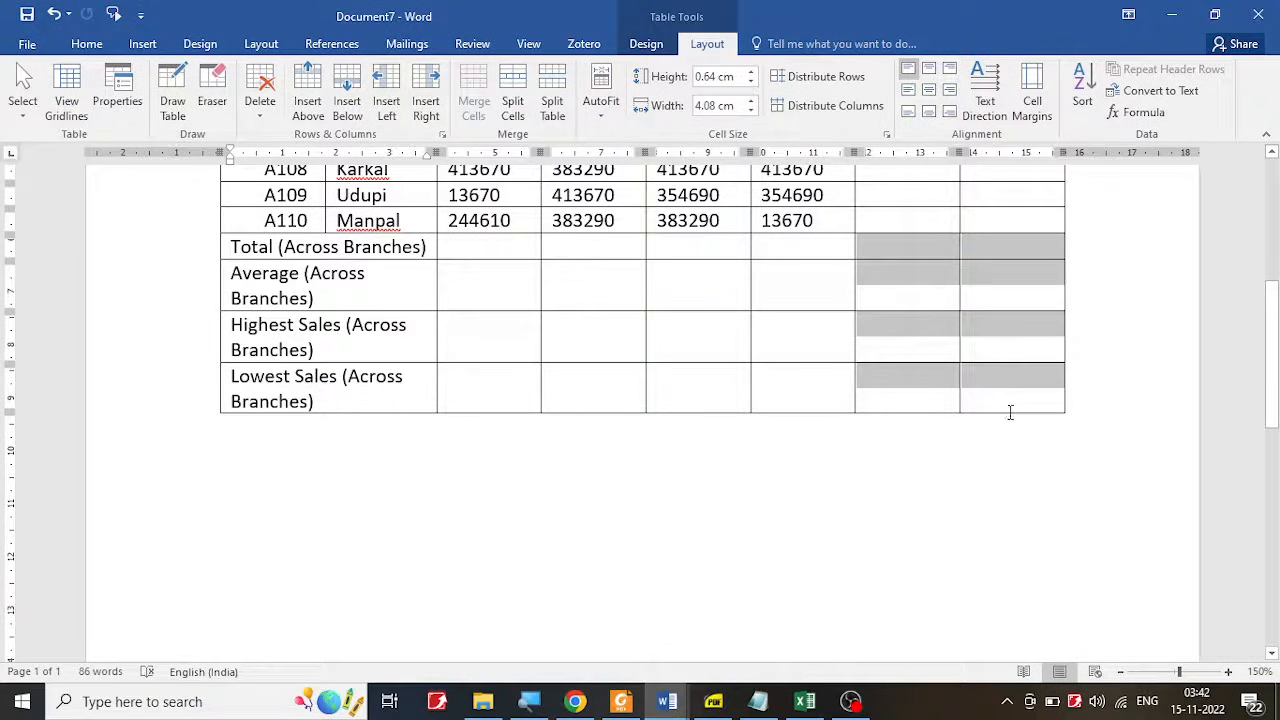
click(470, 80)
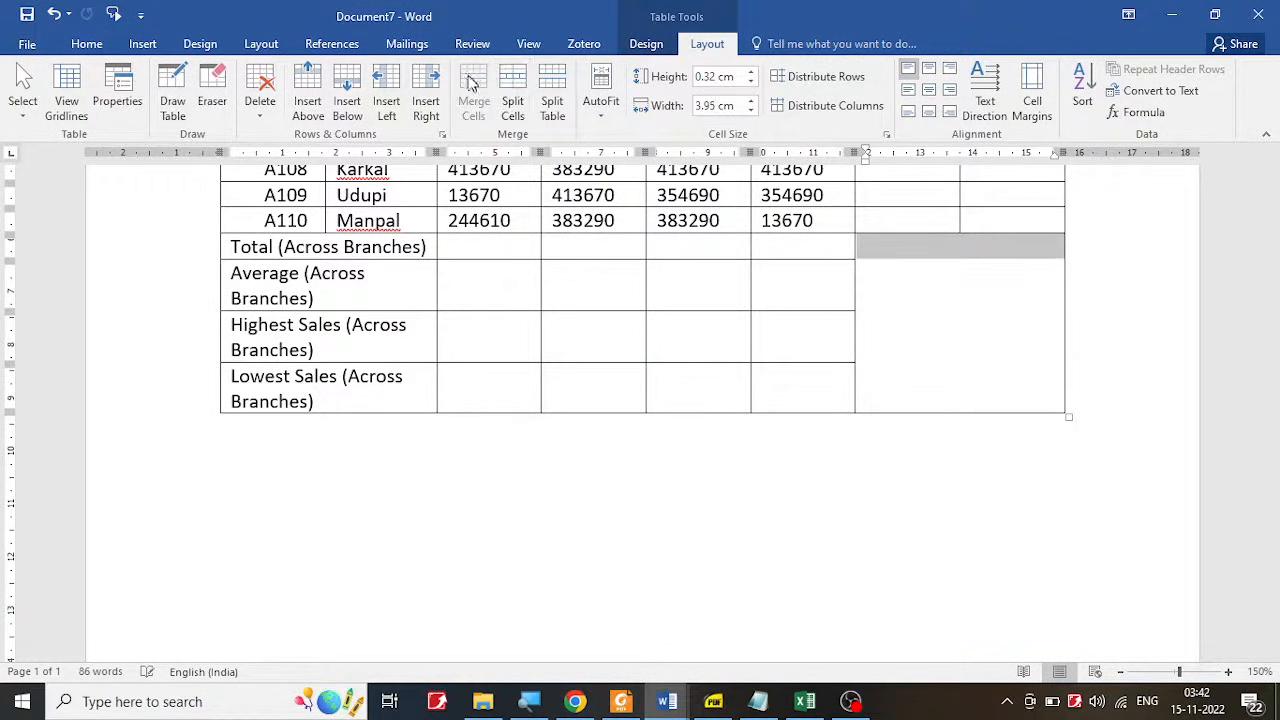
click(669, 279)
scroll(723, 346, up, 5)
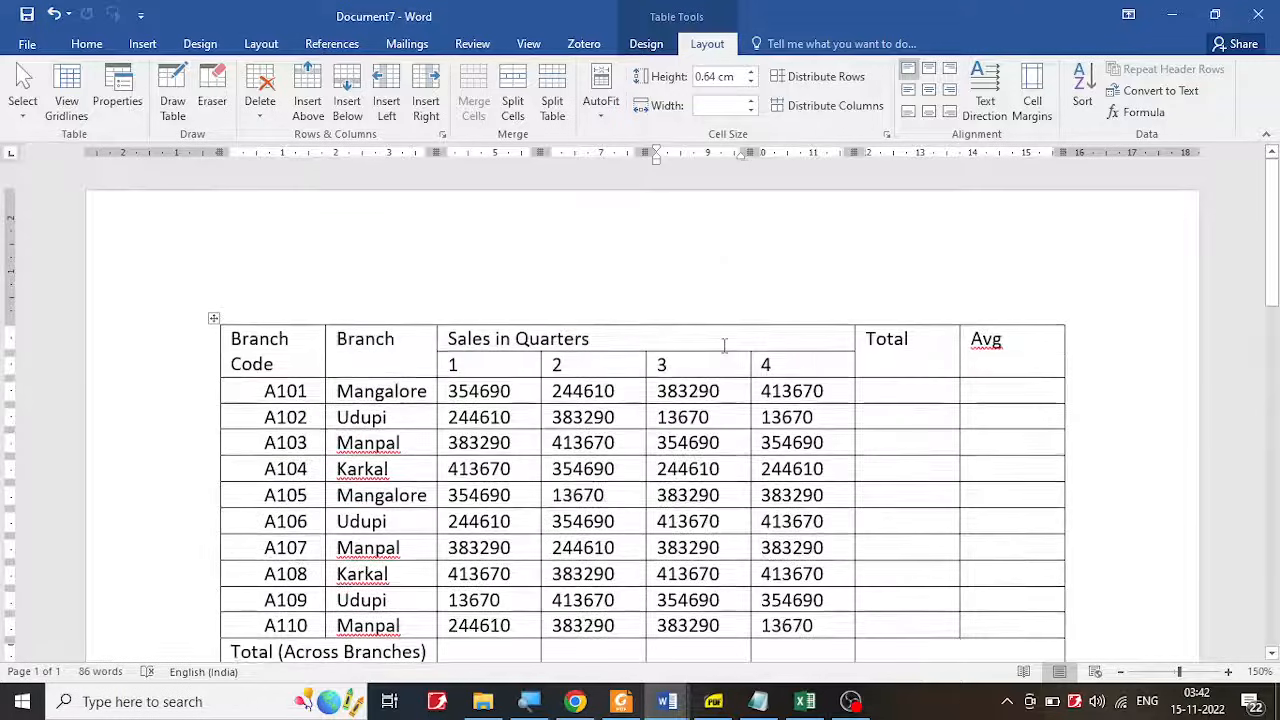
Step: Insert the formula =SUM(LEFT) in the Total cell of the A101 row
scroll(724, 346, down, 3)
click(937, 262)
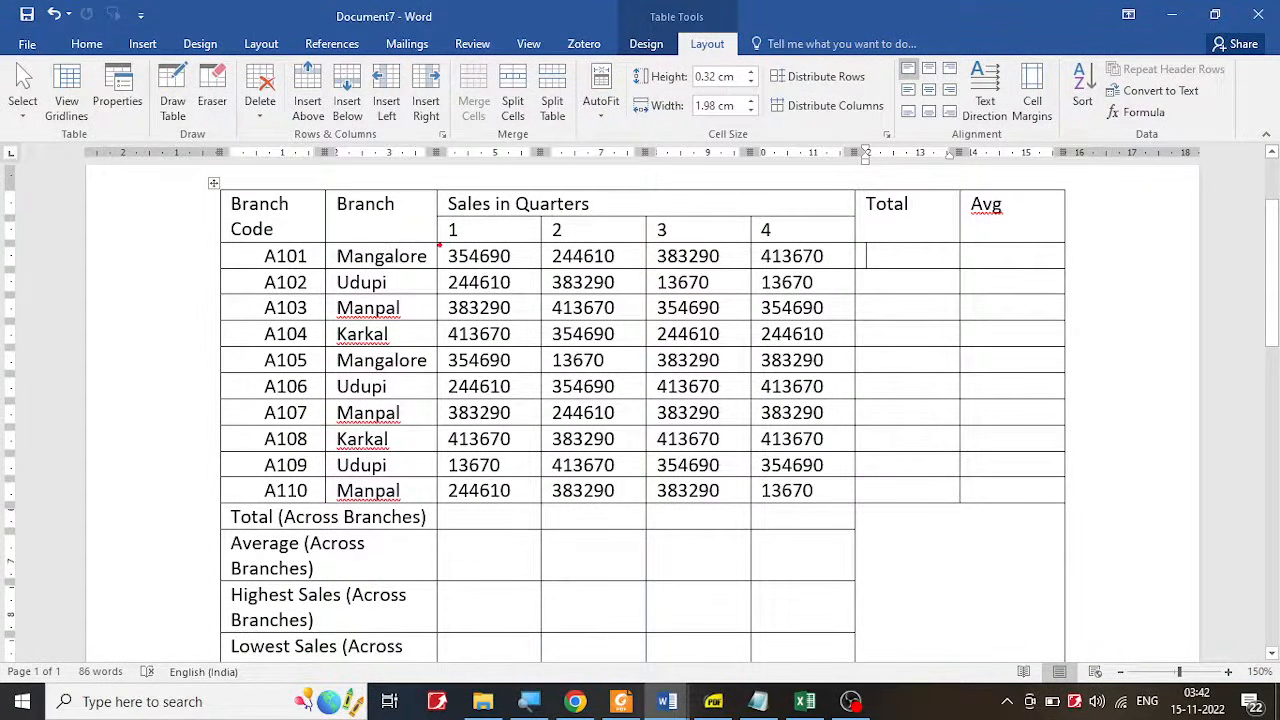
mouse_move(439, 245)
mouse_down()
mouse_move(773, 281)
mouse_move(857, 268)
mouse_up()
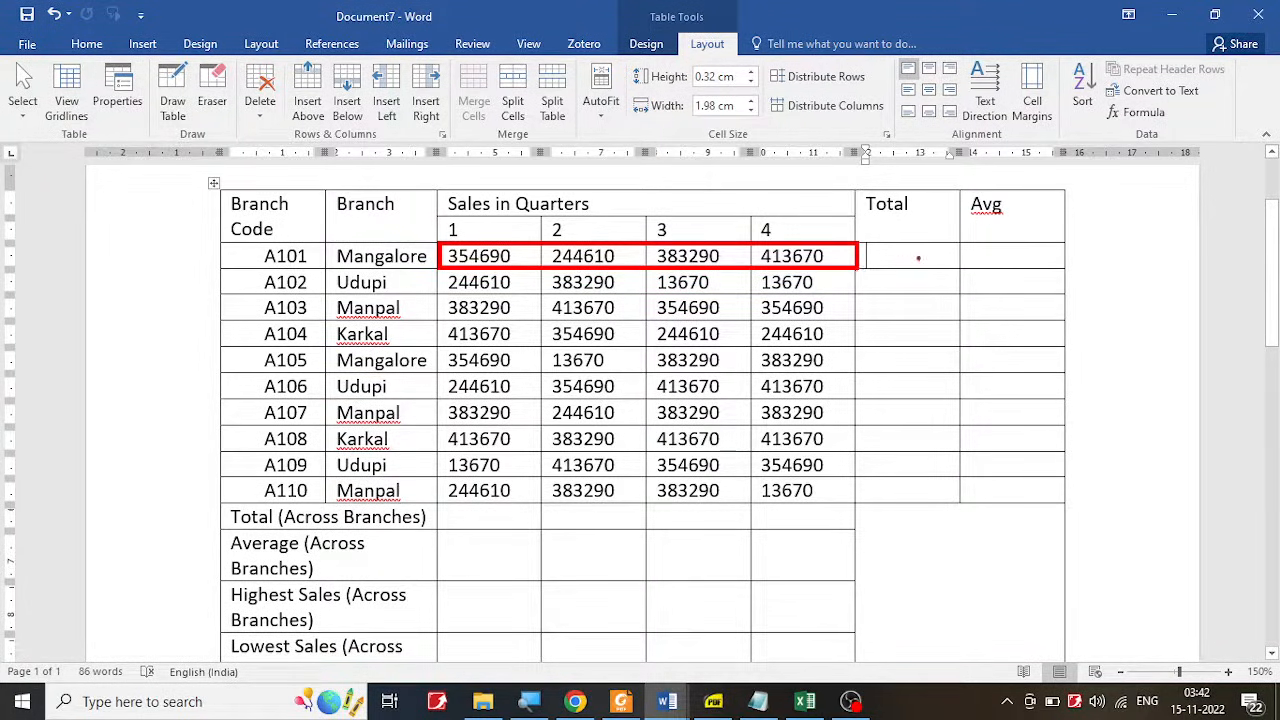
key(Escape)
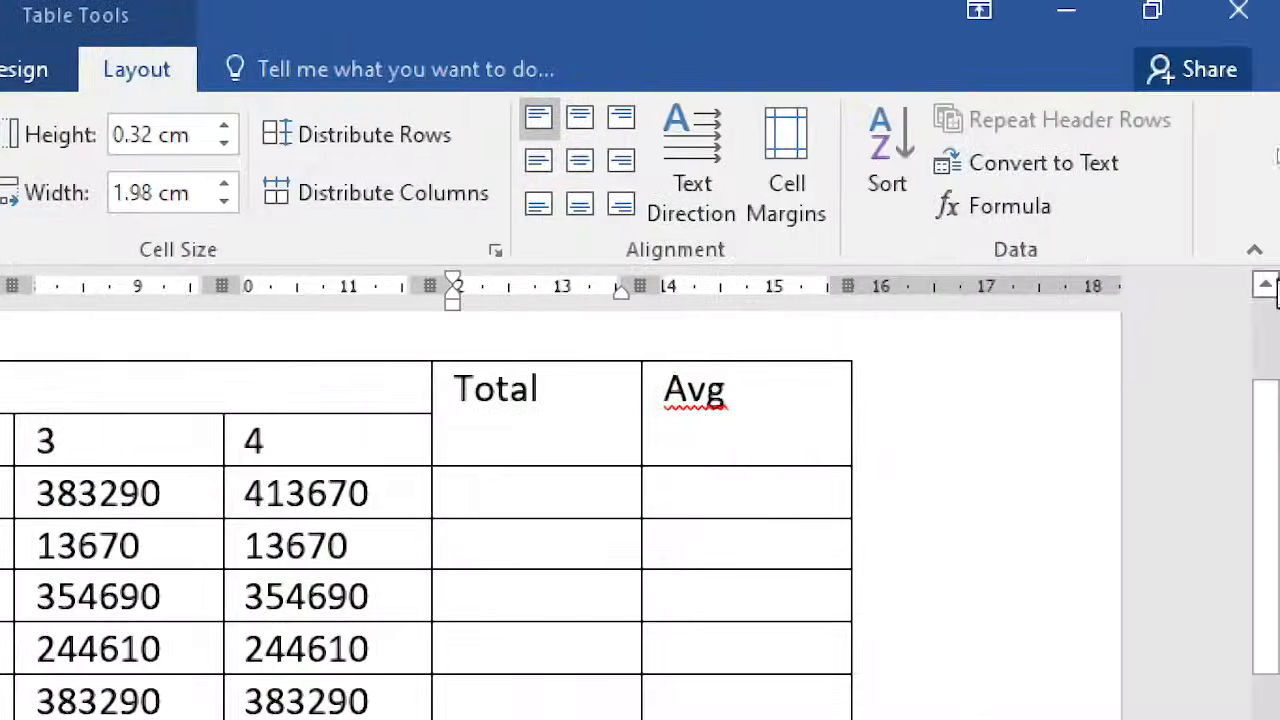
click(985, 210)
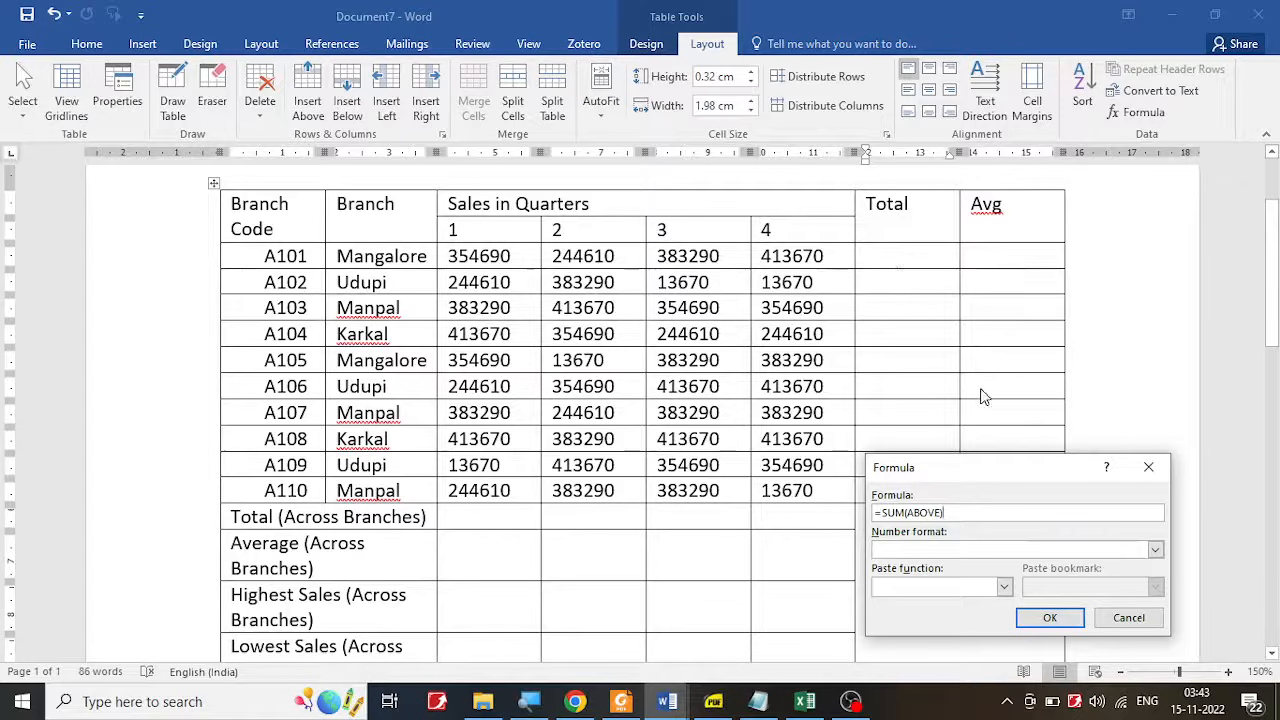
drag(1023, 473, 1120, 245)
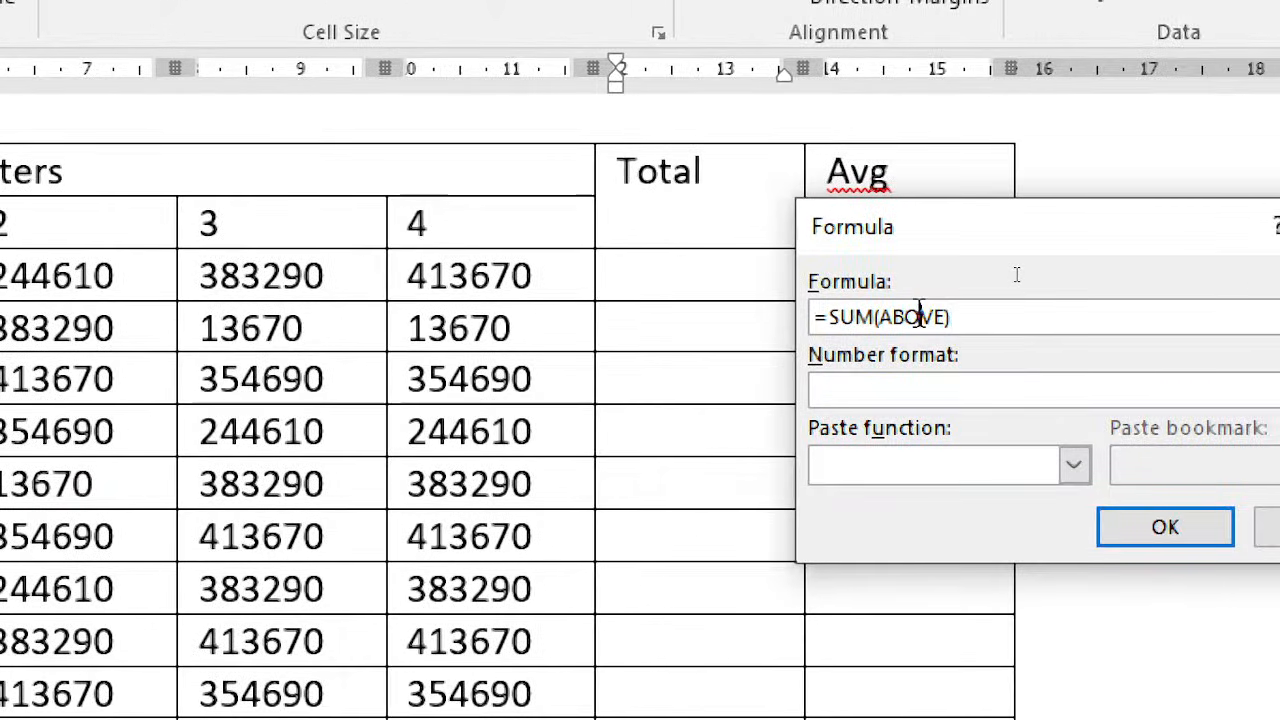
double_click(918, 316)
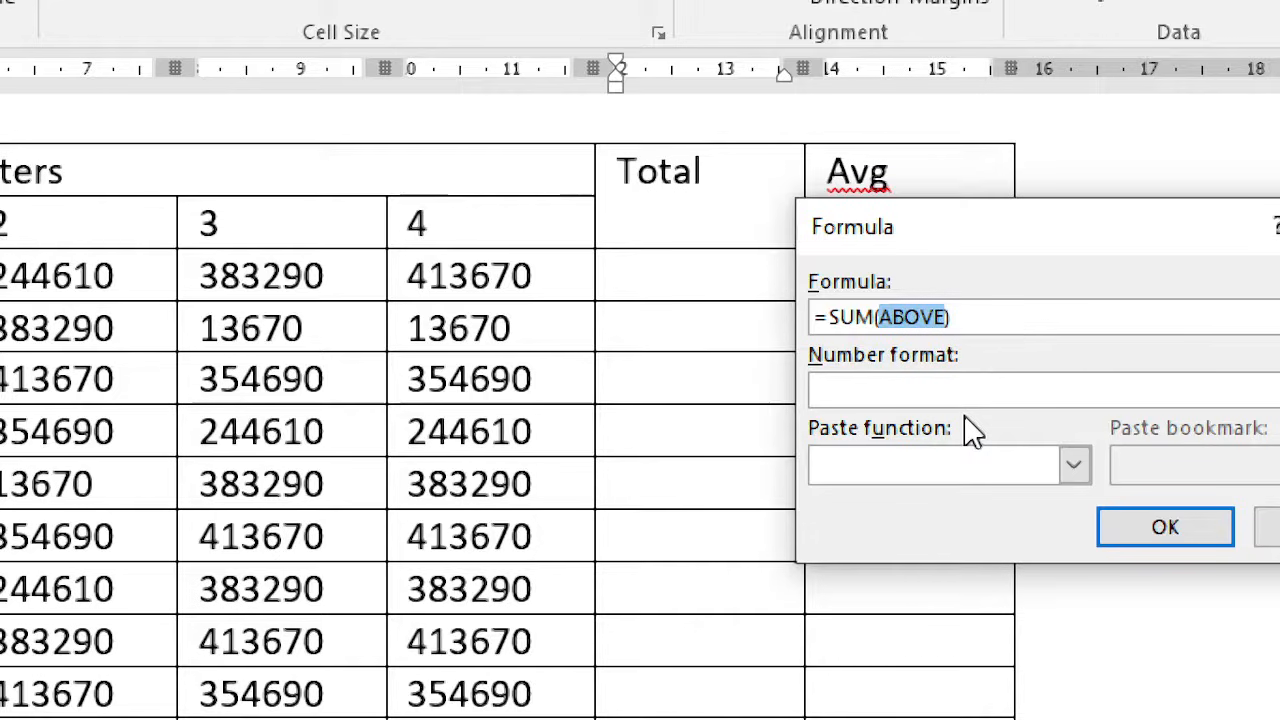
text(LEFT)
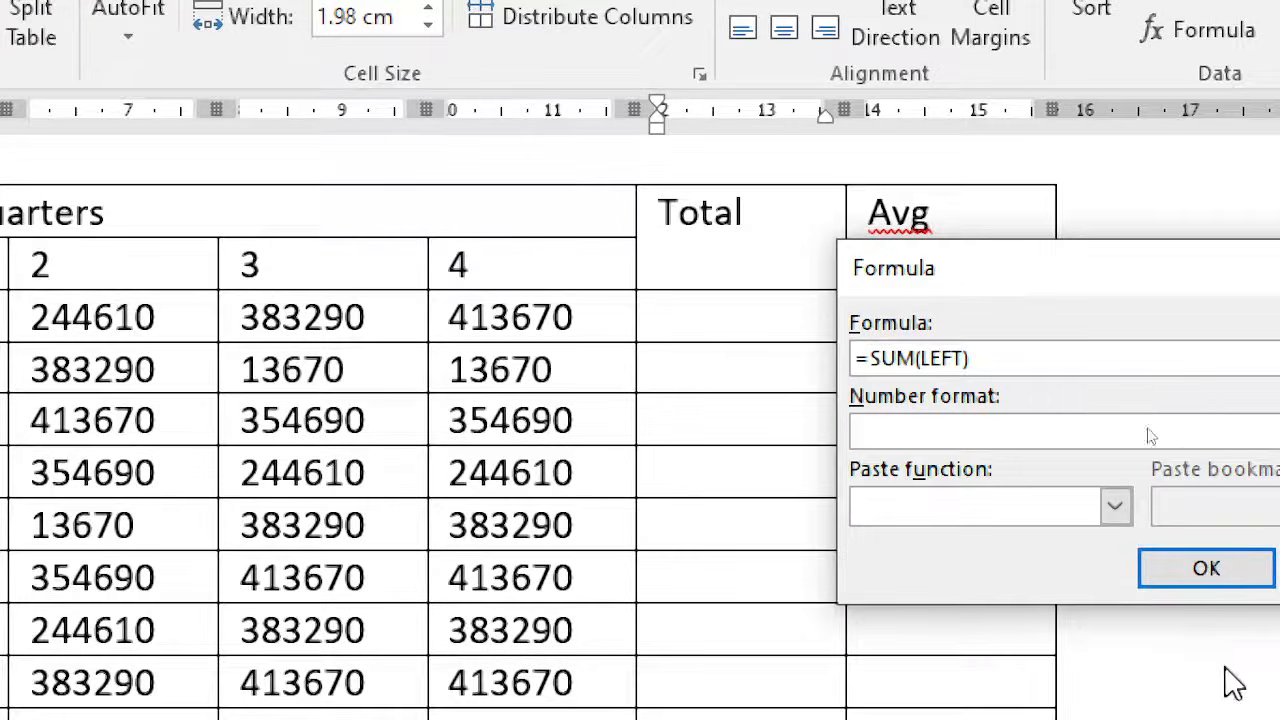
click(1222, 570)
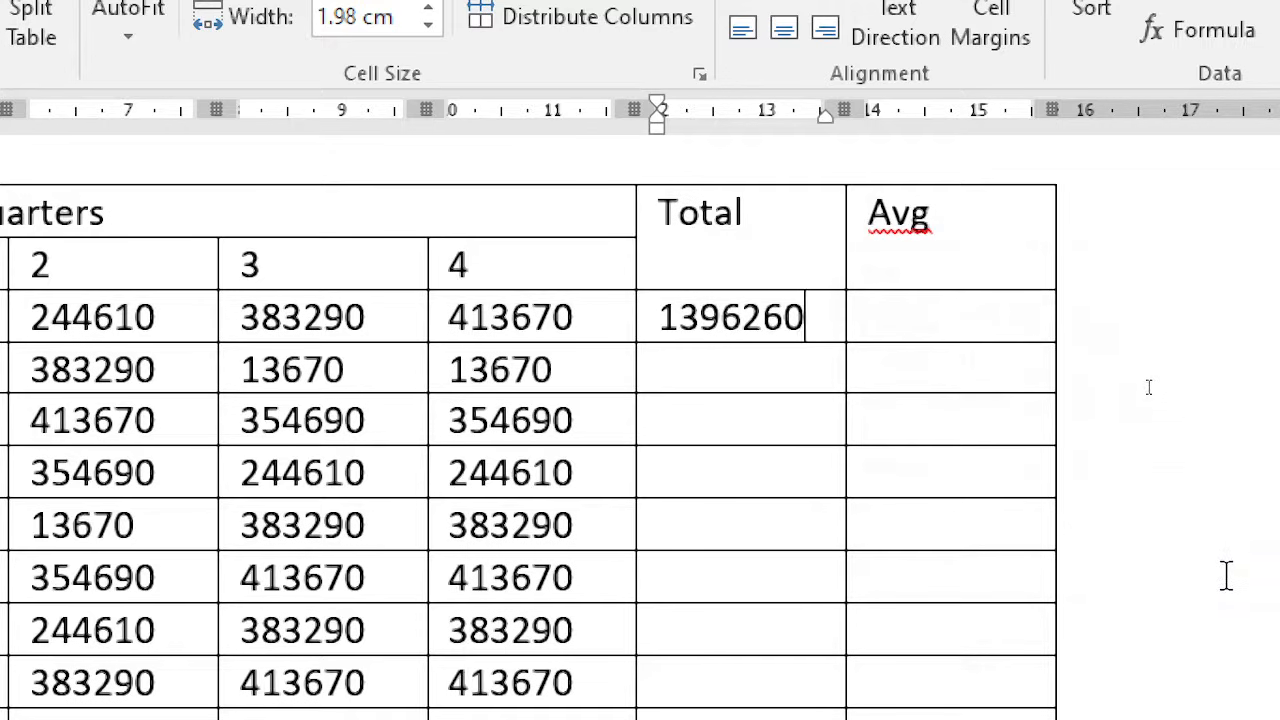
Step: Start a formula in the Avg cell of the A101 row, replacing SUM(ABOVE) with the AVERAGE function
click(1054, 320)
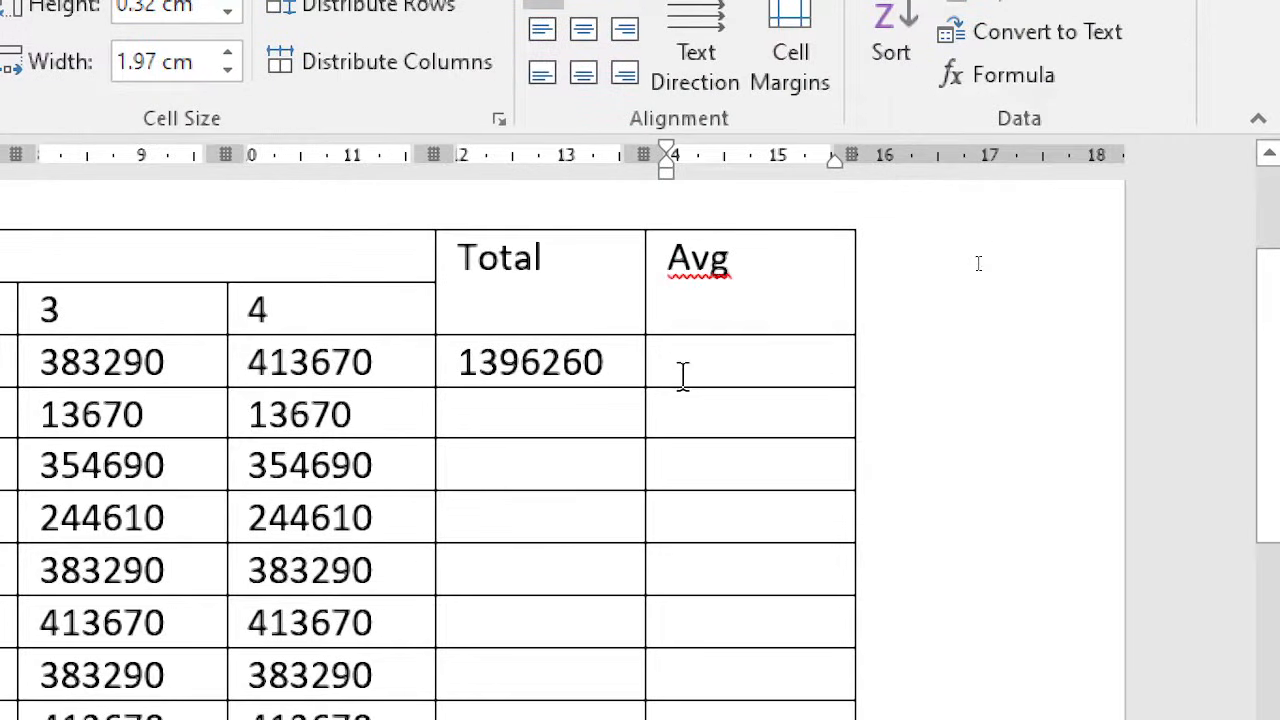
click(986, 77)
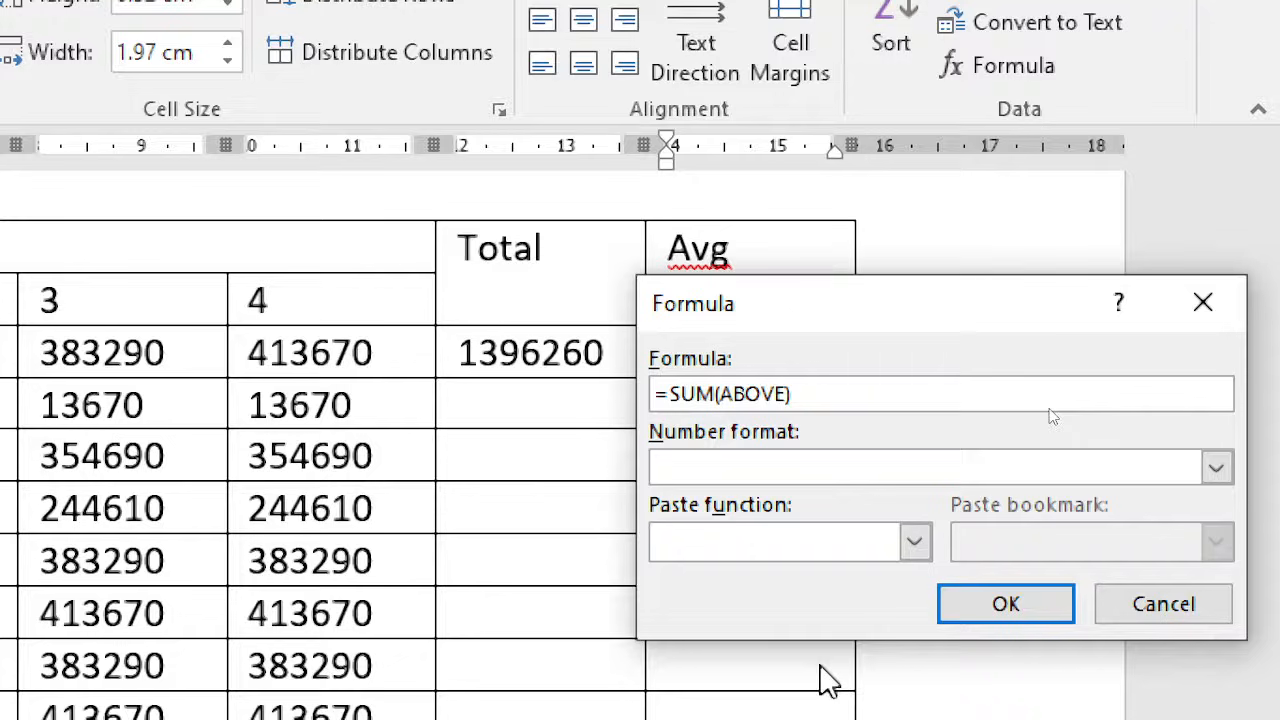
click(910, 542)
click(850, 385)
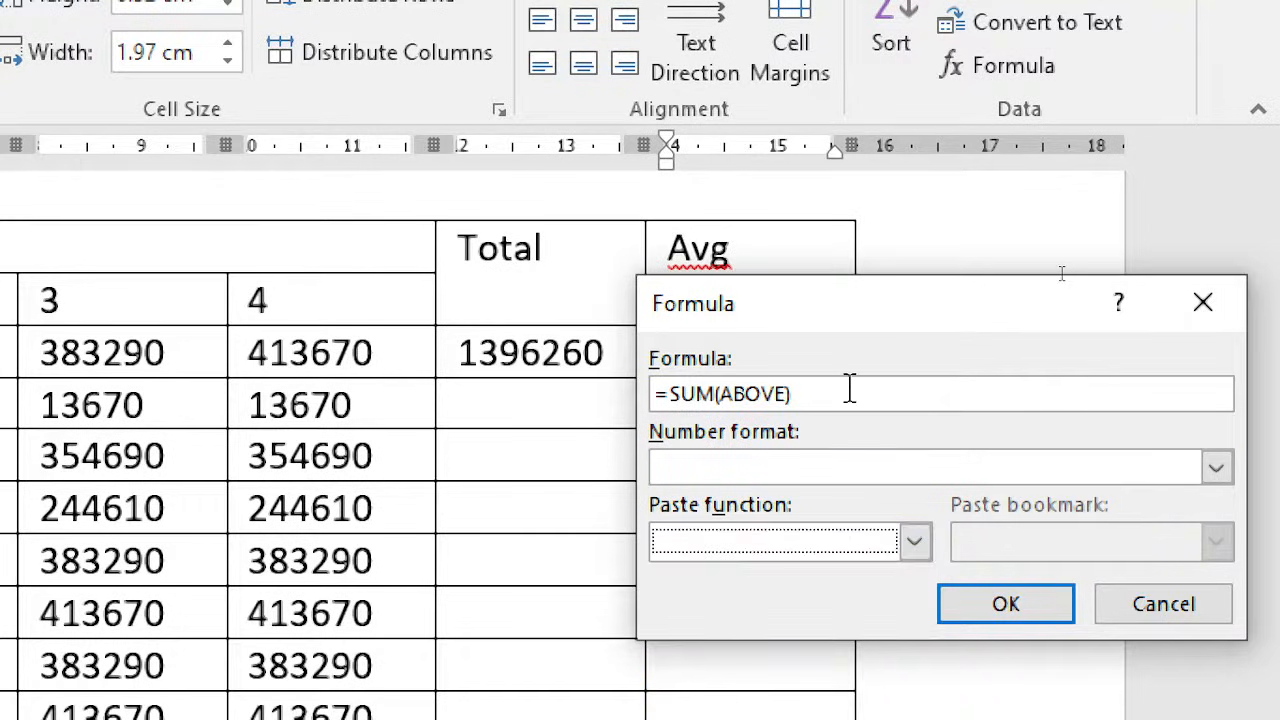
drag(805, 395, 681, 397)
key(BackSpace)
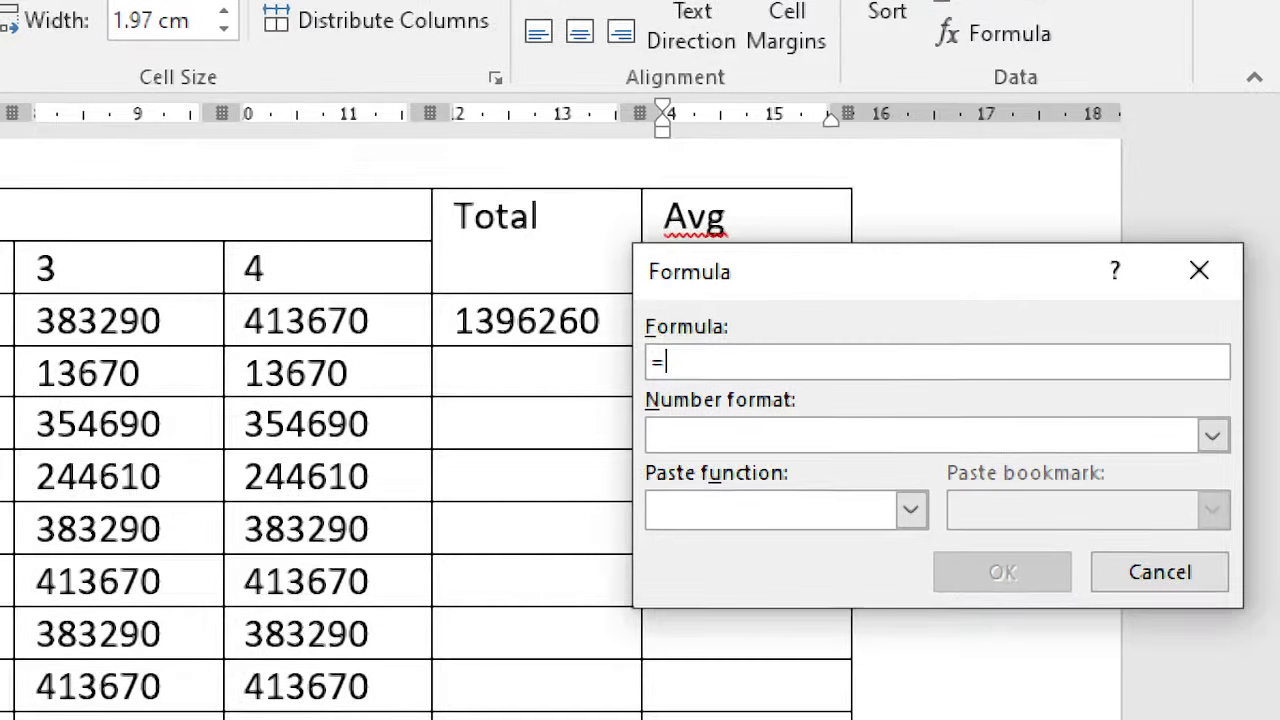
click(838, 548)
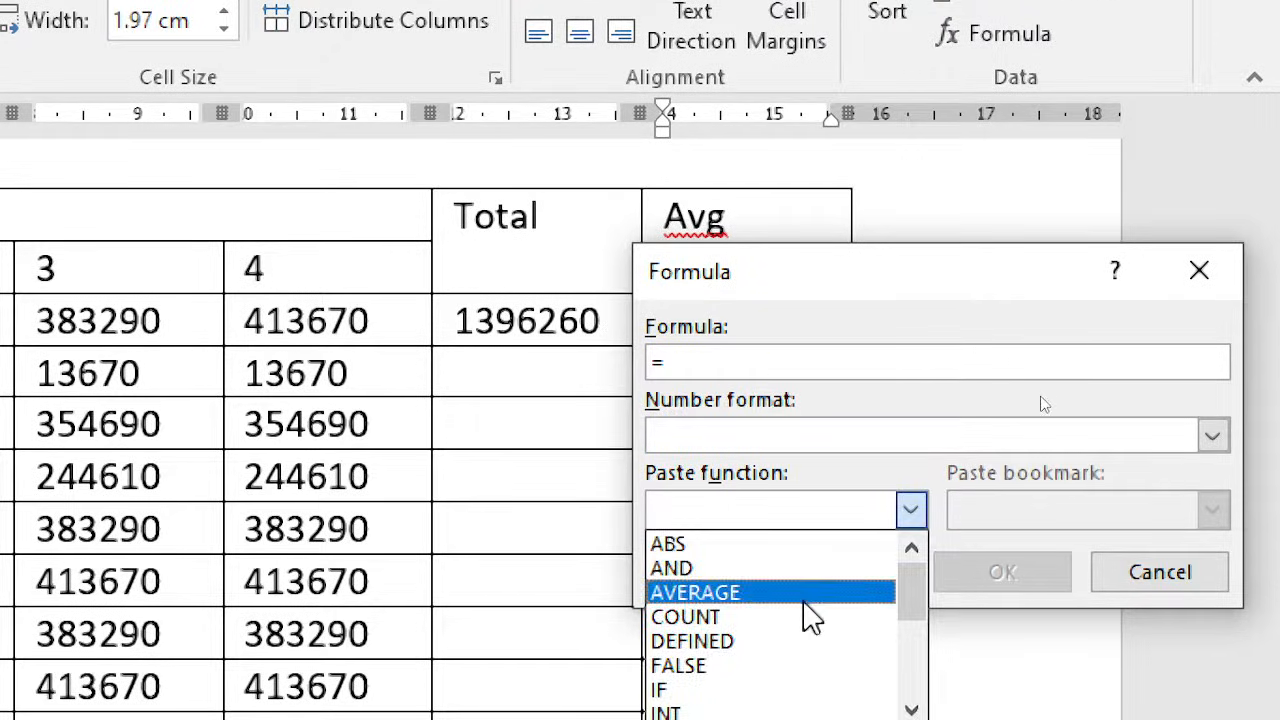
click(803, 594)
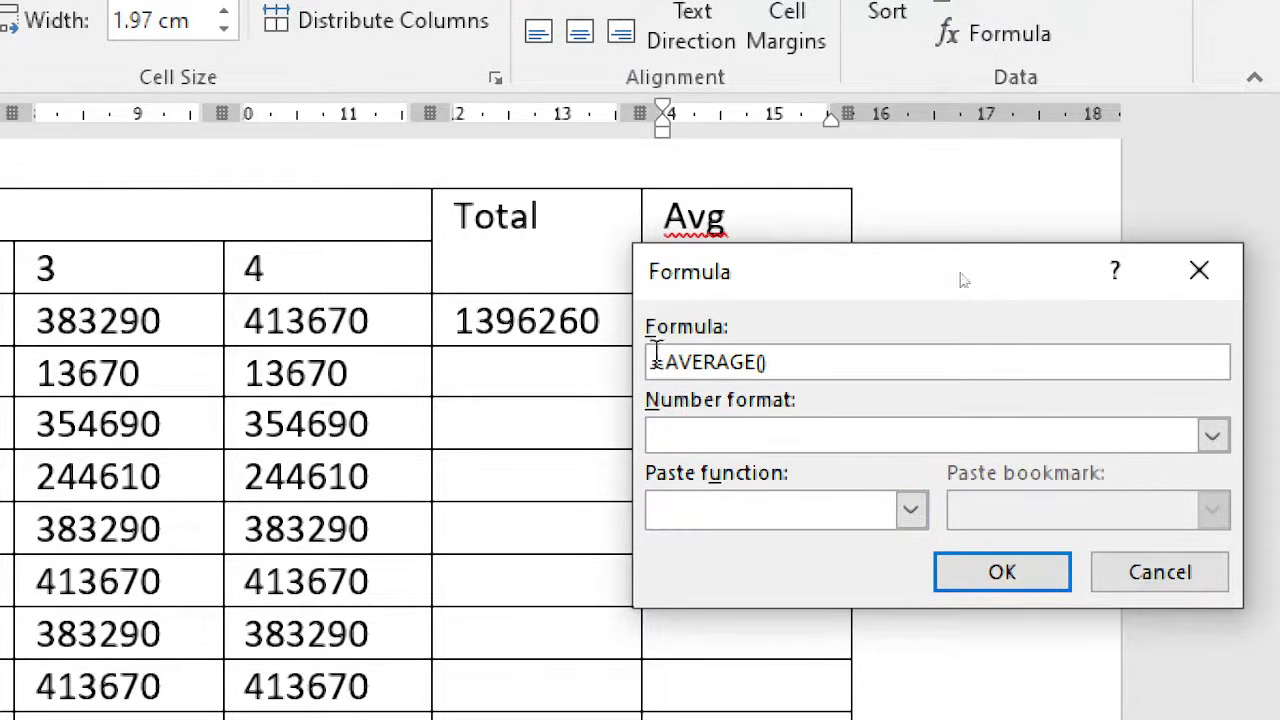
drag(826, 277, 985, 280)
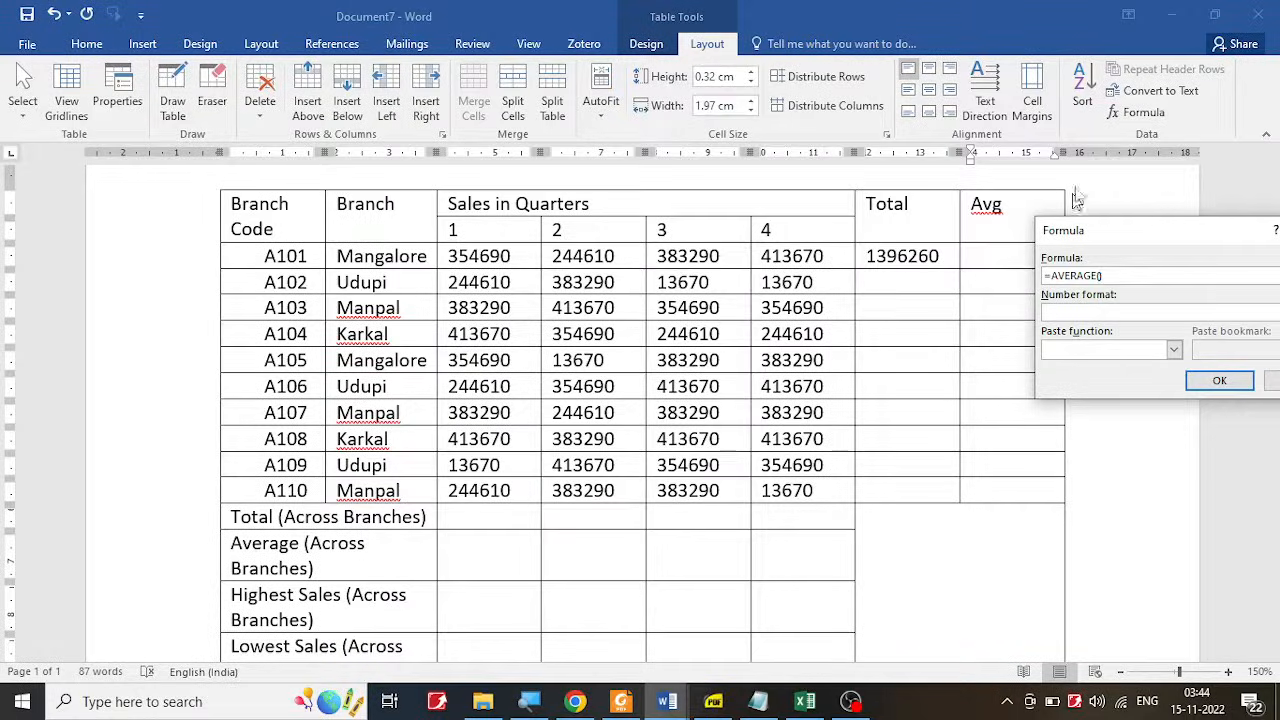
Step: Switch to the blank Excel sheet, examine how column letters and row numbers form cell addresses, and return to Word
click(805, 701)
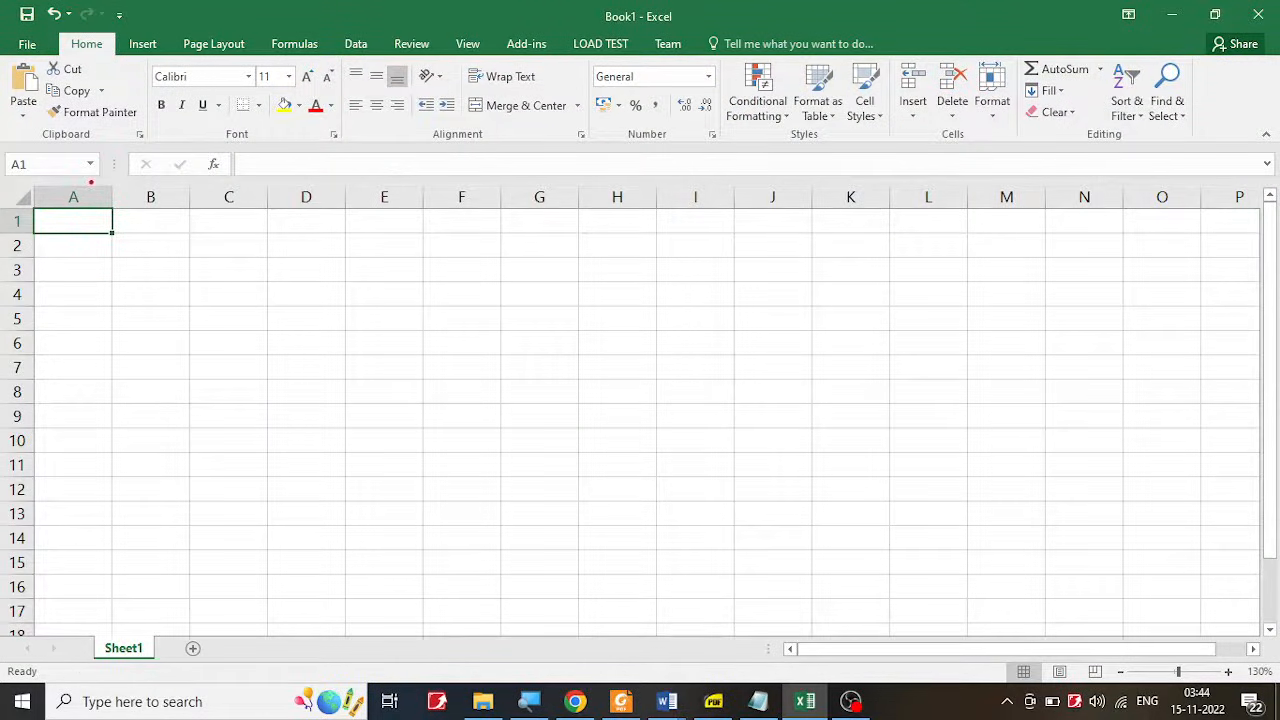
mouse_move(62, 209)
mouse_down()
mouse_move(94, 183)
mouse_move(250, 210)
mouse_move(234, 177)
mouse_up()
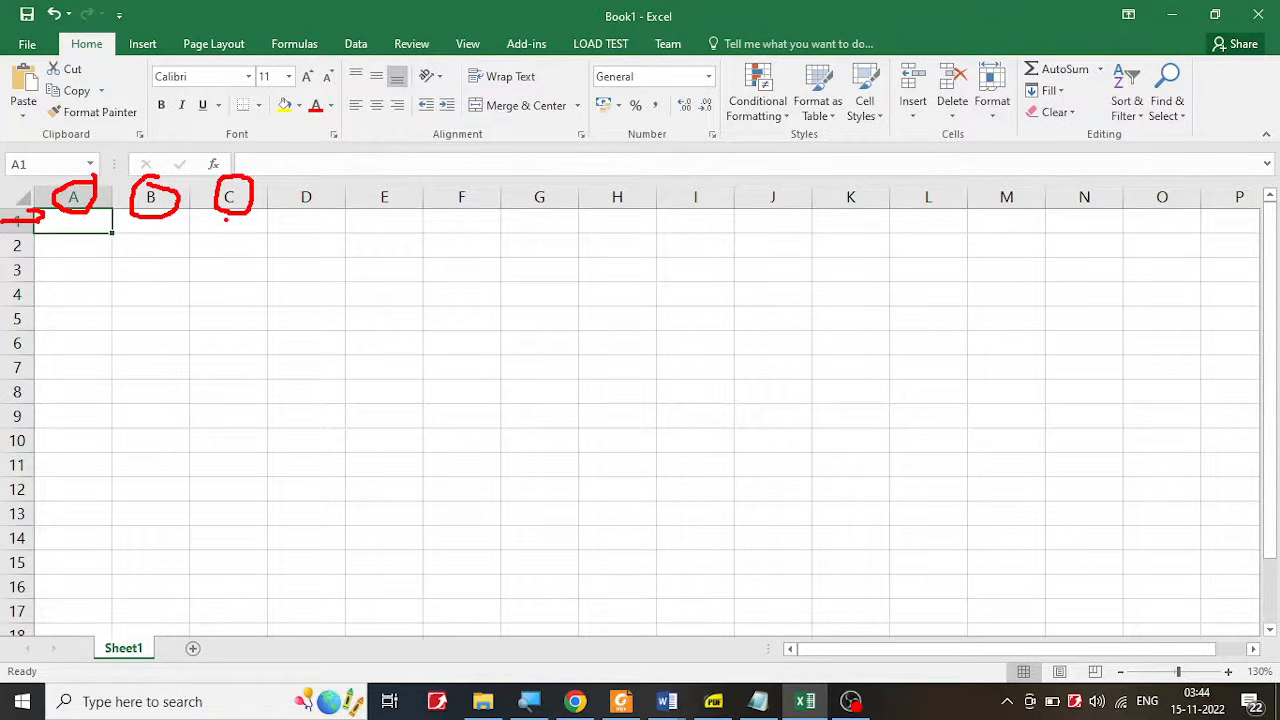
drag(241, 216, 241, 243)
drag(17, 270, 56, 270)
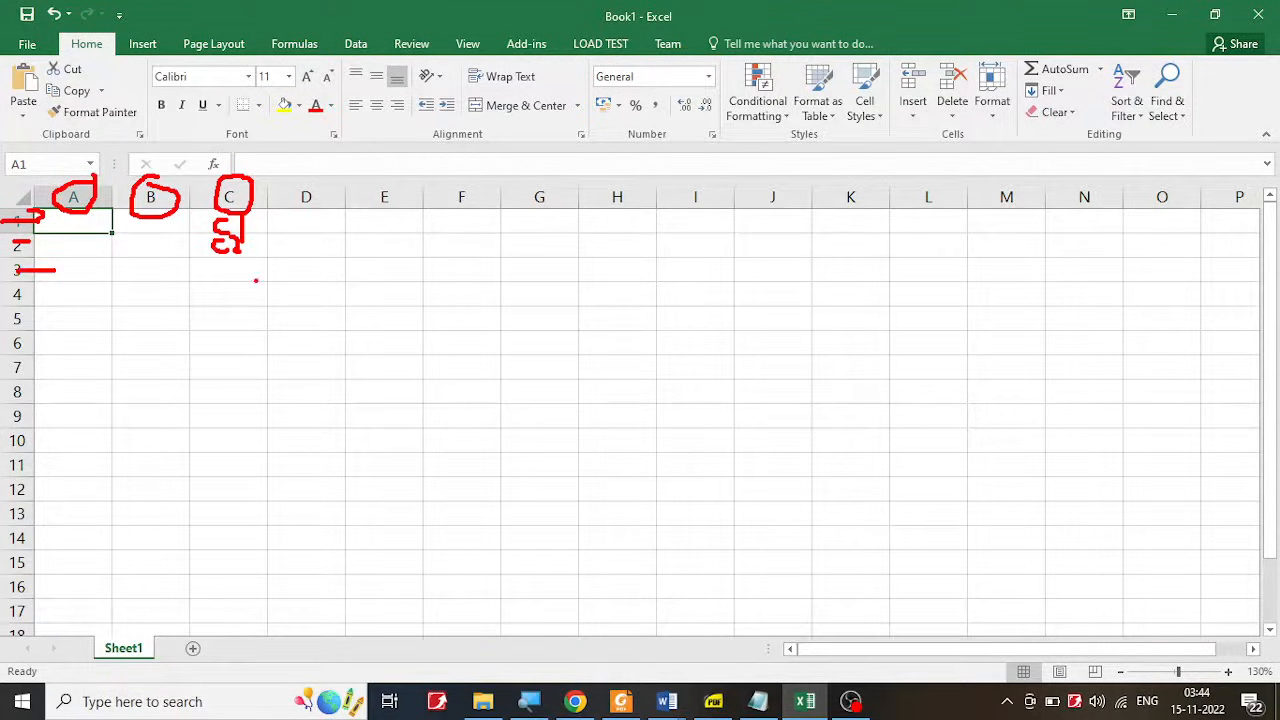
mouse_move(220, 259)
mouse_down()
mouse_move(230, 274)
mouse_move(219, 289)
mouse_up()
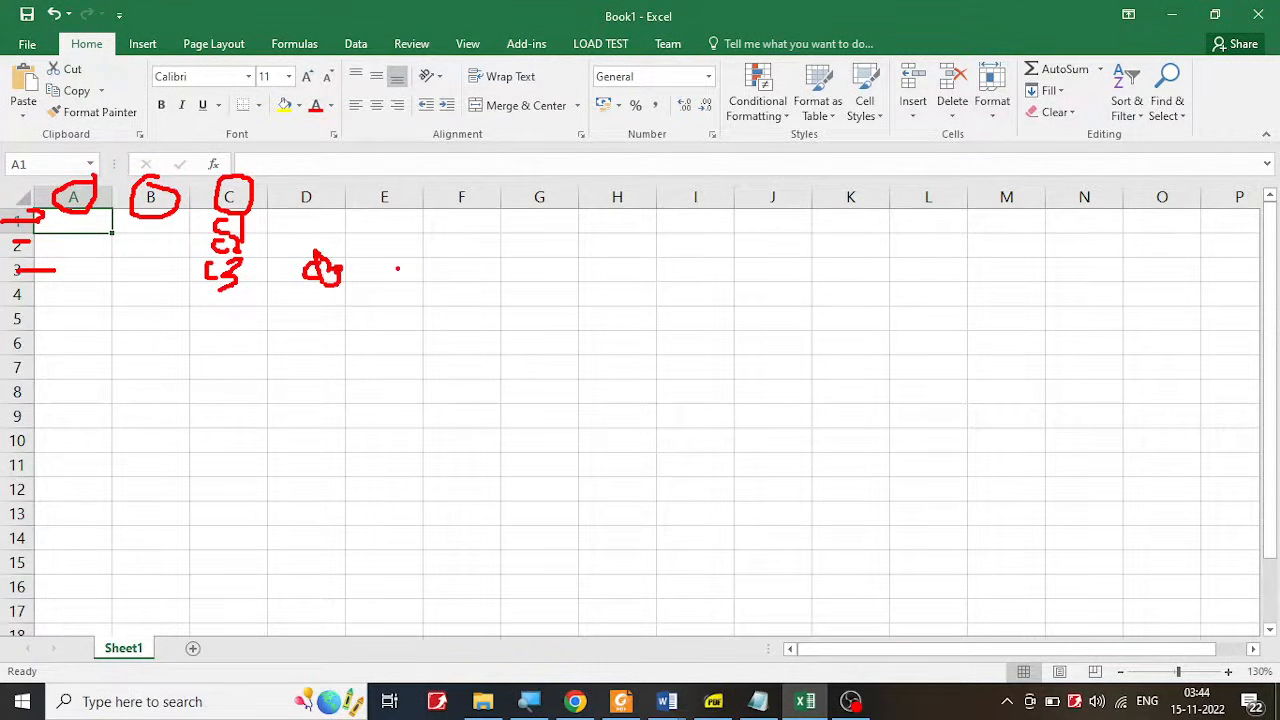
drag(384, 268, 396, 265)
drag(372, 256, 402, 249)
key(Escape)
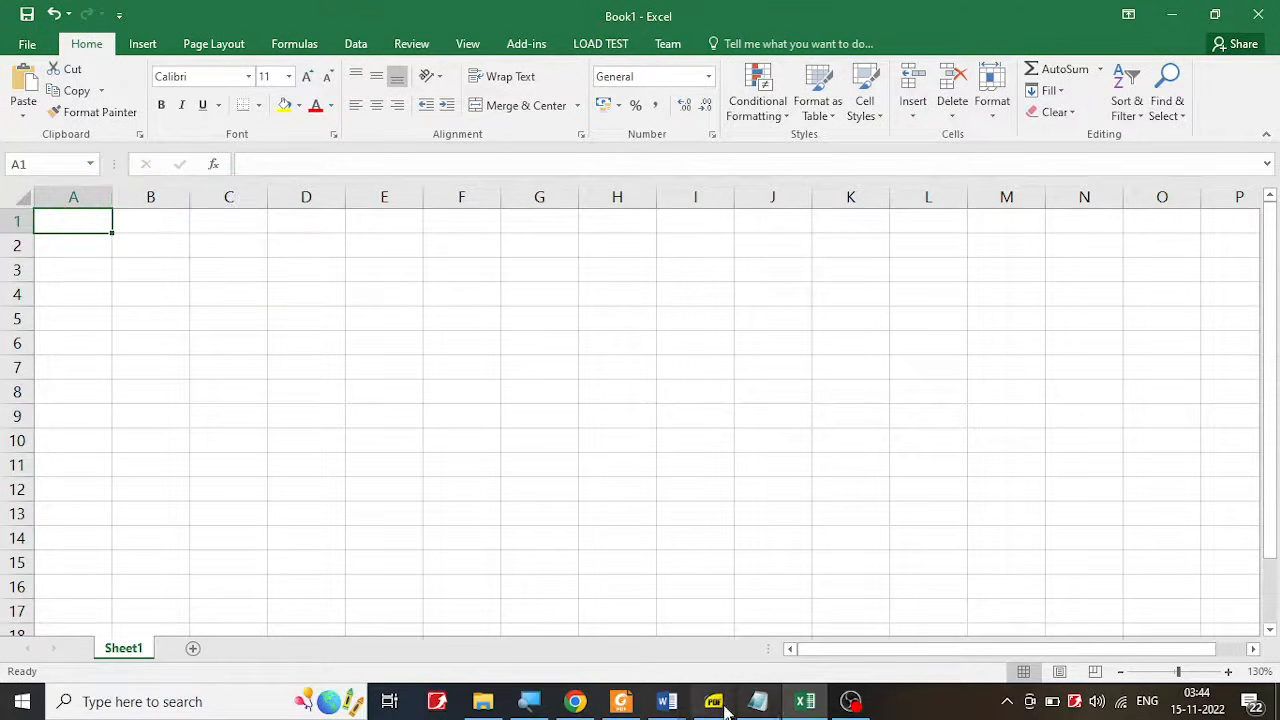
click(676, 706)
click(813, 650)
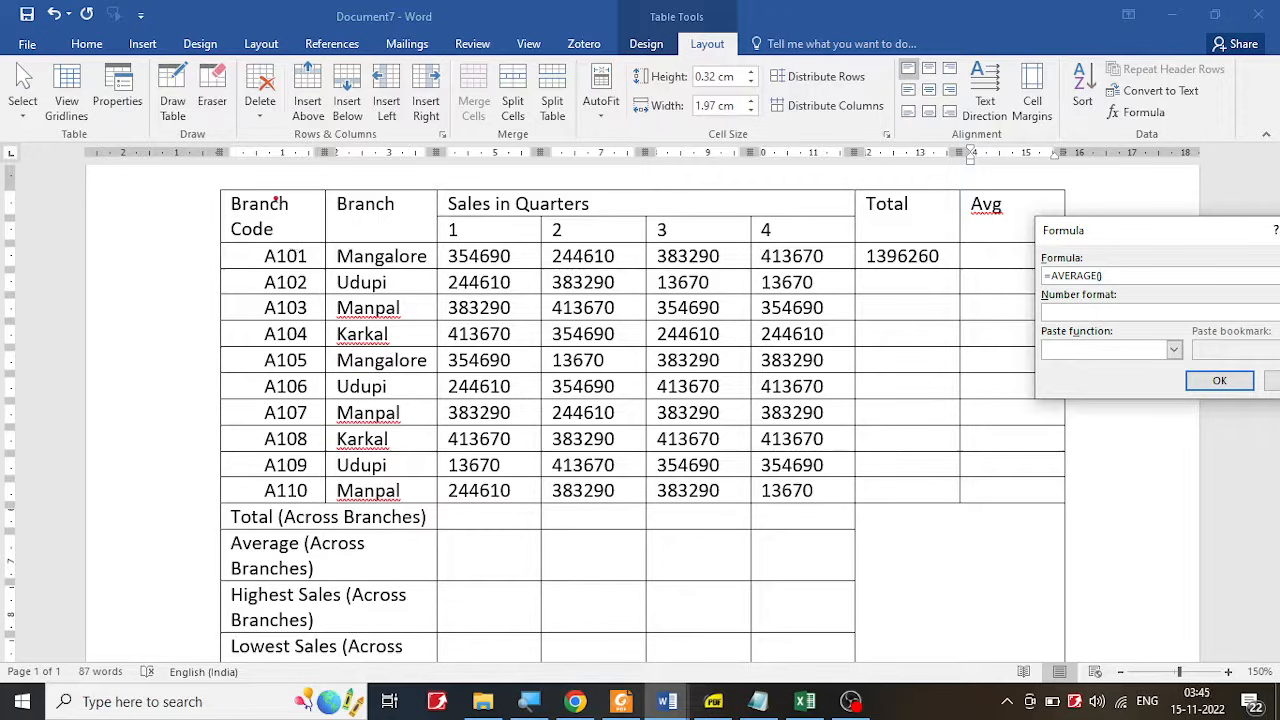
Step: Examine the table with columns counted as letters and rows as numbers to work out the cell references for A101's sales
mouse_move(280, 196)
mouse_down()
mouse_move(302, 240)
mouse_move(300, 207)
mouse_move(346, 228)
mouse_up()
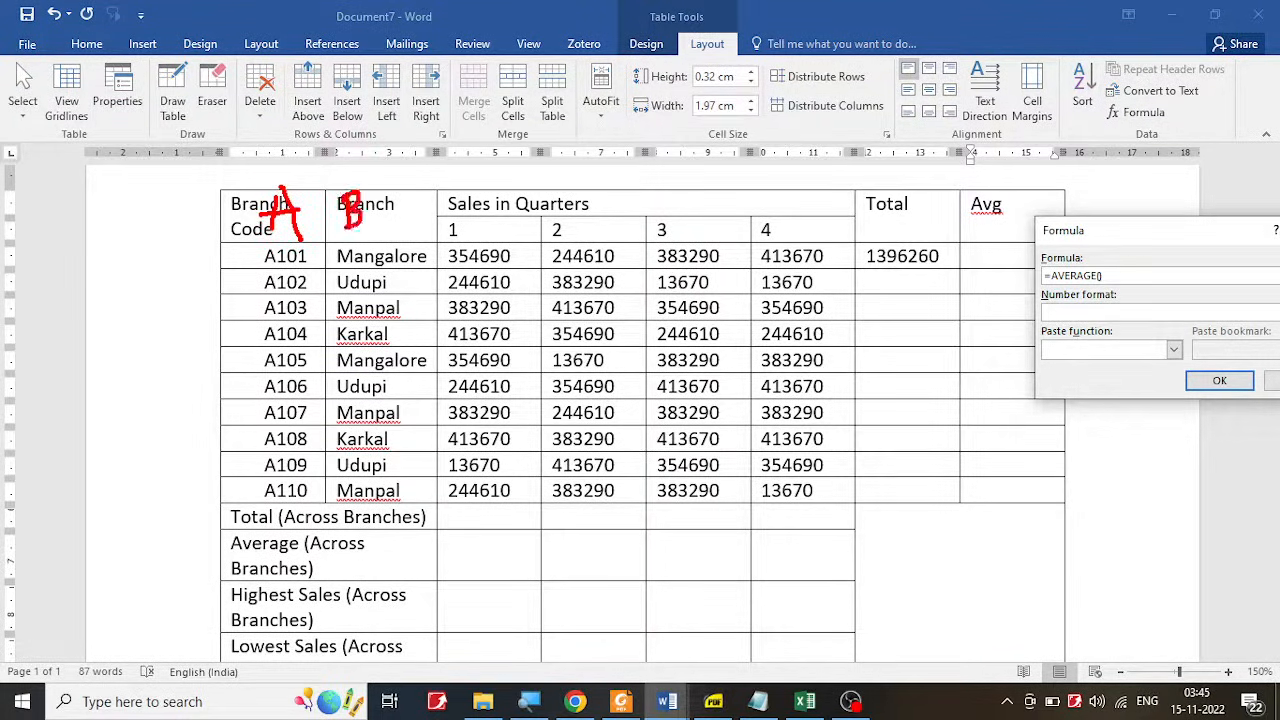
drag(527, 215, 527, 226)
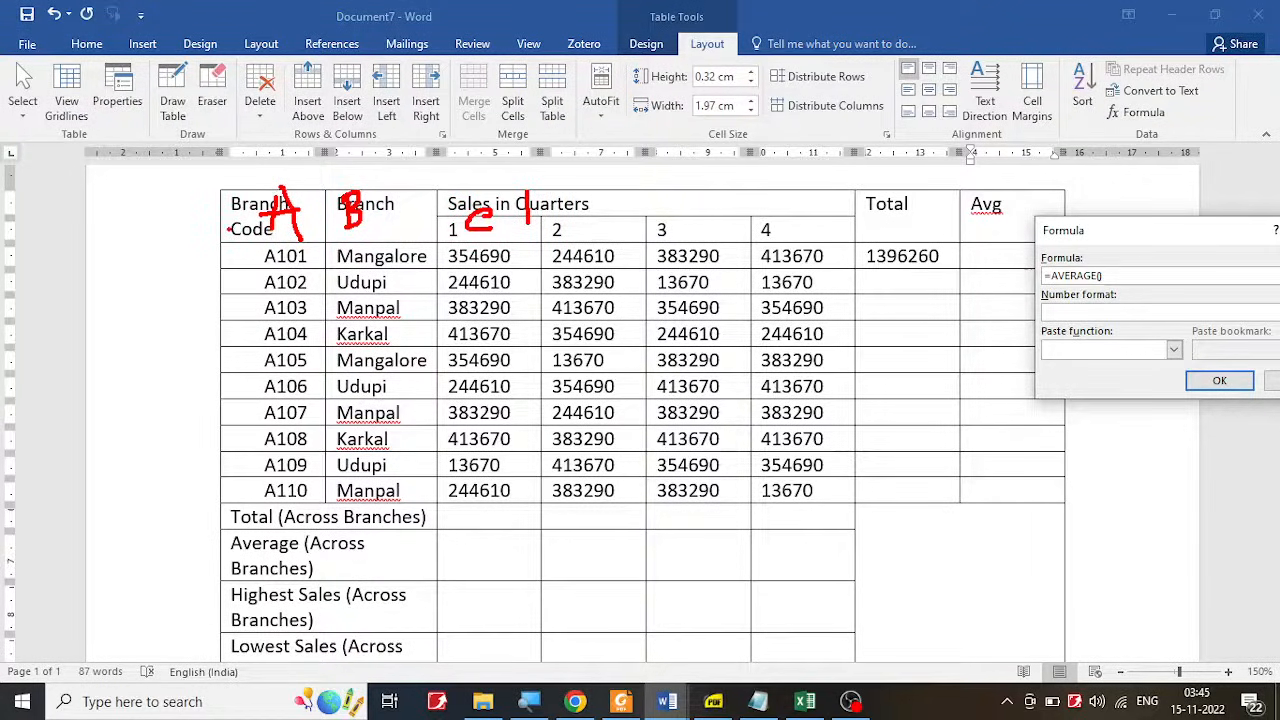
key(Escape)
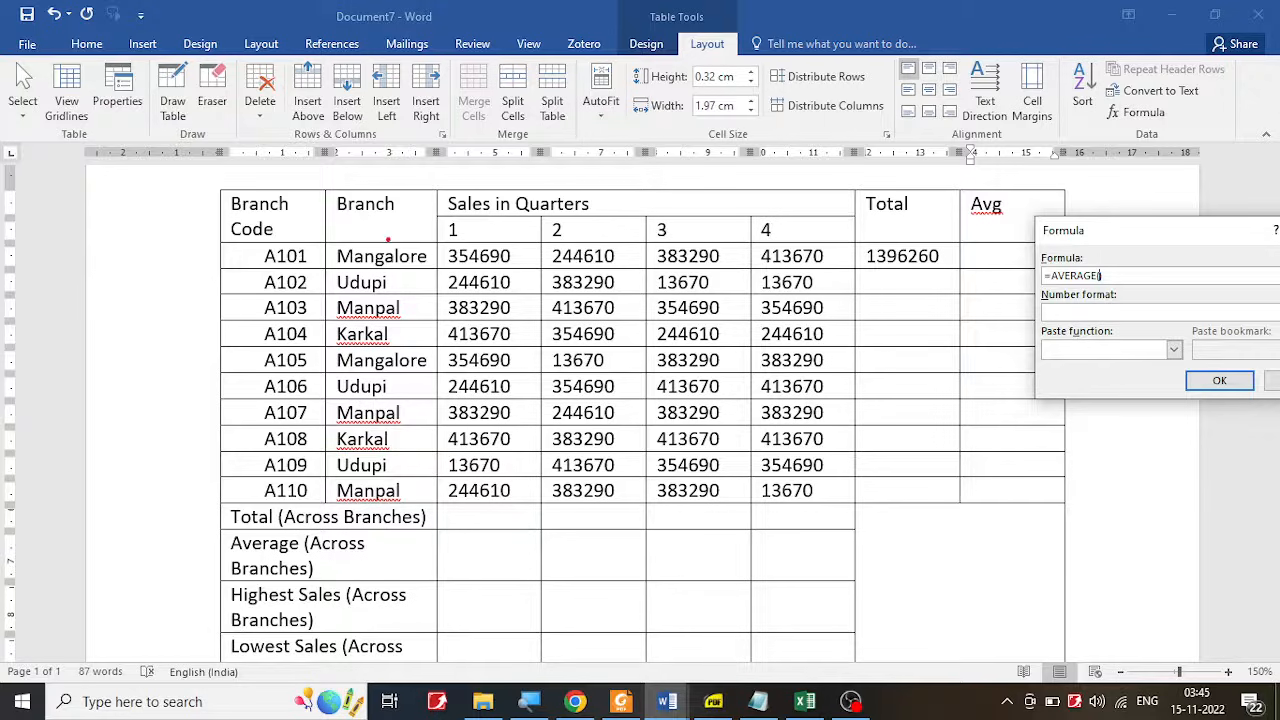
drag(224, 214, 478, 214)
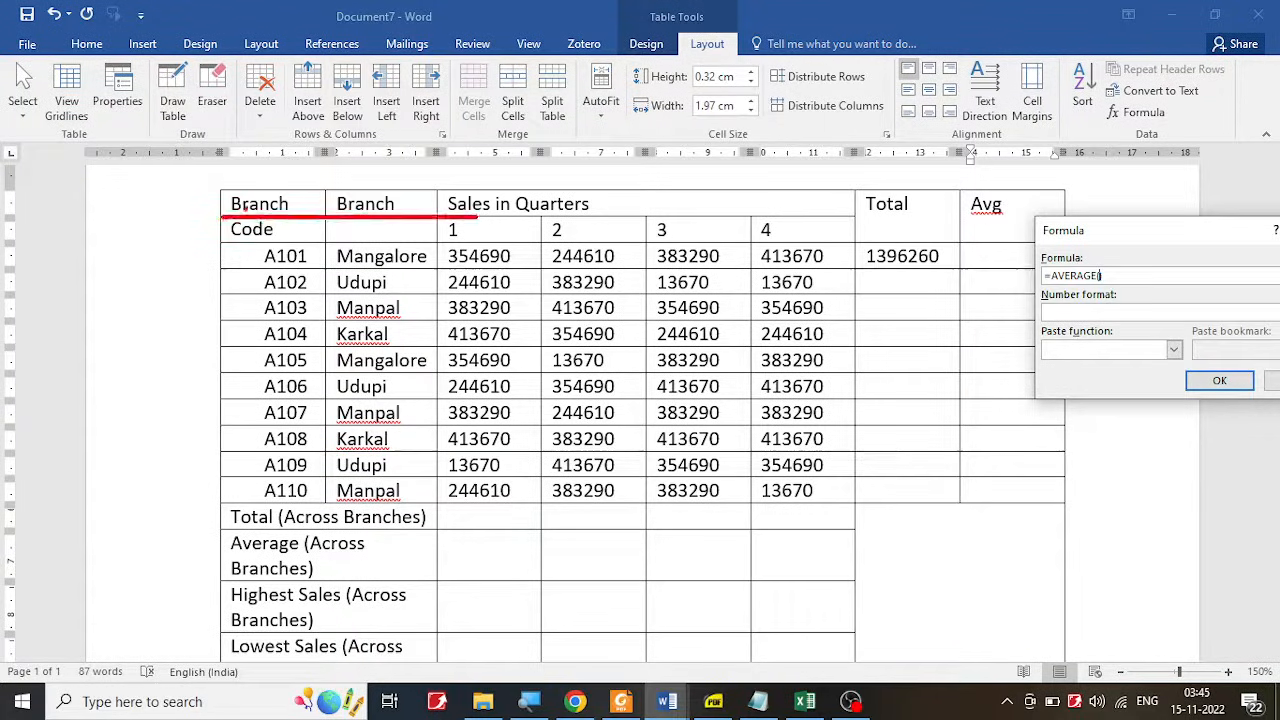
drag(161, 201, 197, 199)
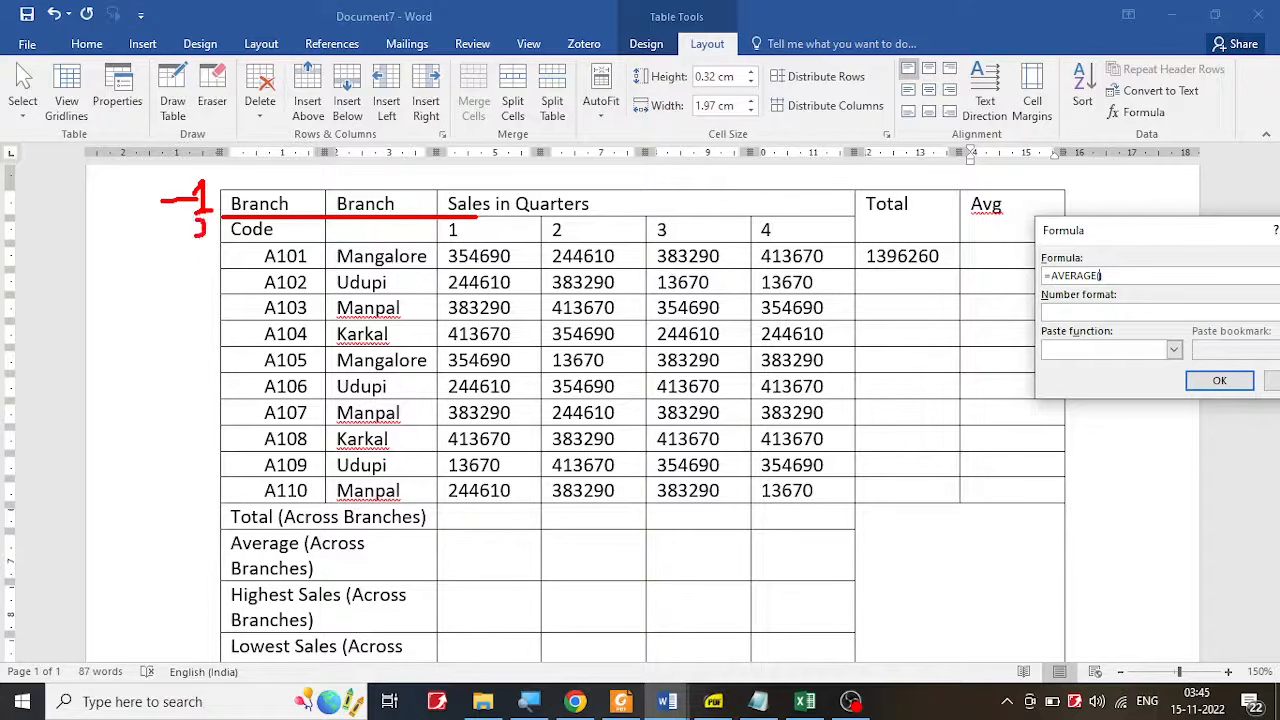
drag(194, 246, 187, 259)
mouse_move(525, 259)
mouse_down()
mouse_move(493, 253)
mouse_move(506, 274)
mouse_move(520, 252)
mouse_up()
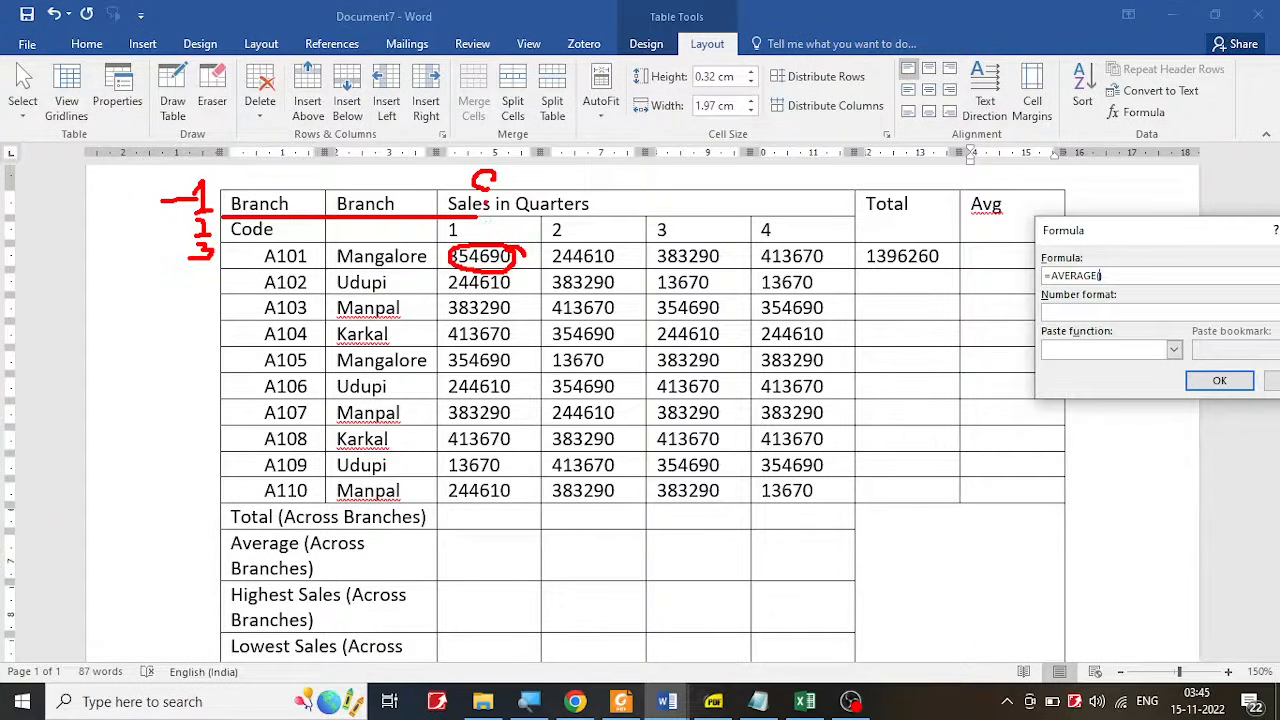
mouse_move(481, 222)
mouse_down()
mouse_move(490, 238)
mouse_move(502, 220)
mouse_up()
drag(589, 172, 588, 194)
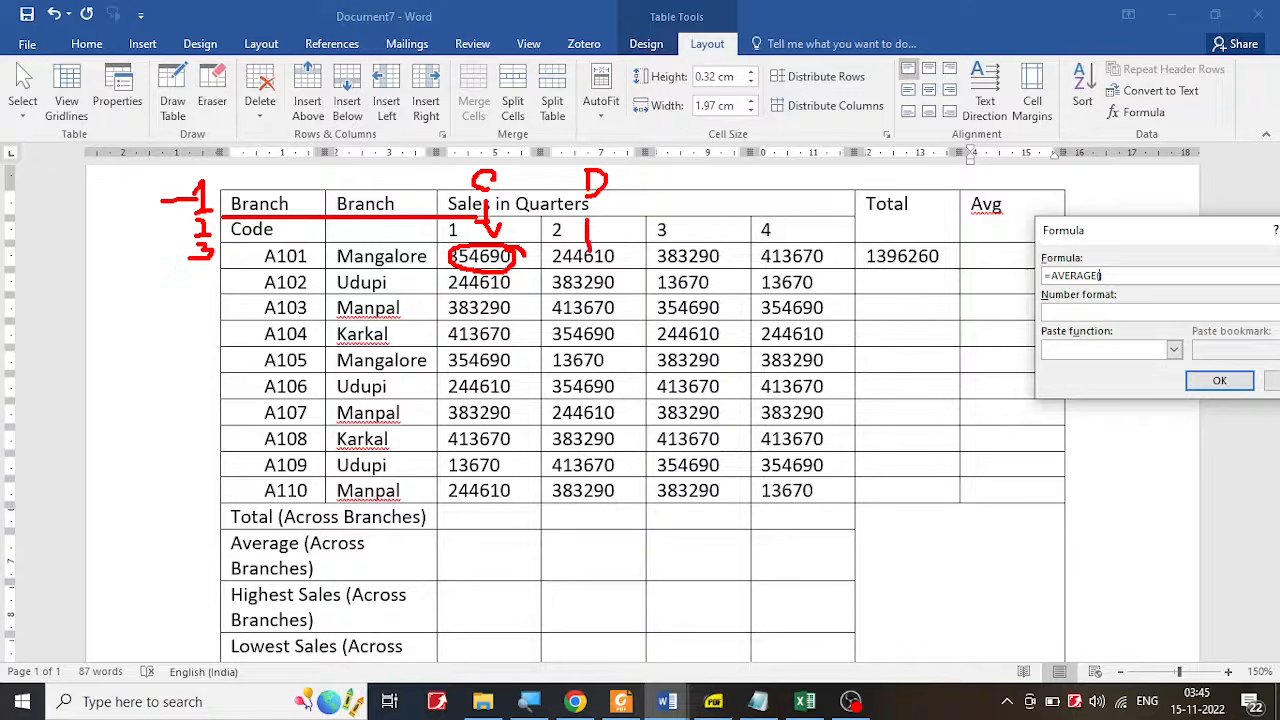
drag(578, 244, 598, 243)
drag(679, 186, 698, 184)
mouse_move(744, 255)
mouse_down()
mouse_move(704, 238)
mouse_move(514, 236)
mouse_move(448, 276)
mouse_move(747, 262)
mouse_up()
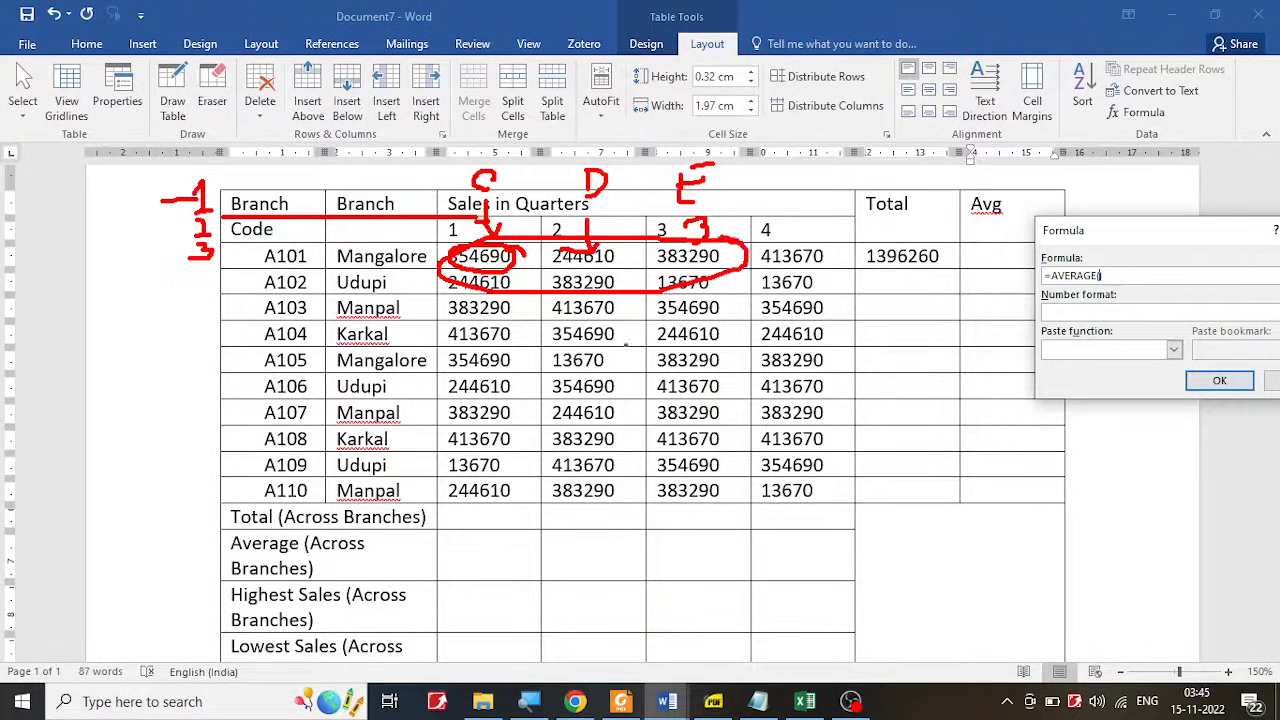
mouse_move(650, 337)
mouse_down()
mouse_move(612, 350)
mouse_move(670, 355)
mouse_move(658, 370)
mouse_up()
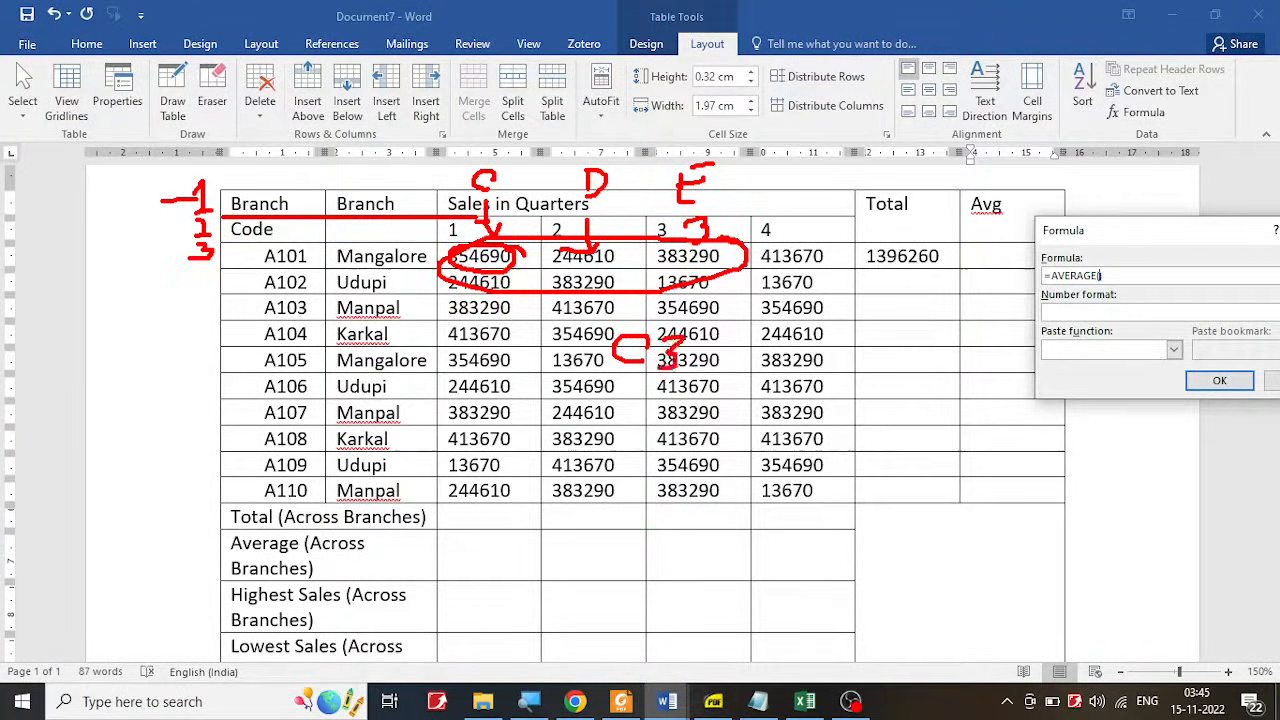
click(693, 346)
mouse_move(748, 345)
mouse_down()
mouse_move(772, 378)
mouse_move(760, 338)
mouse_move(792, 357)
mouse_move(770, 379)
mouse_up()
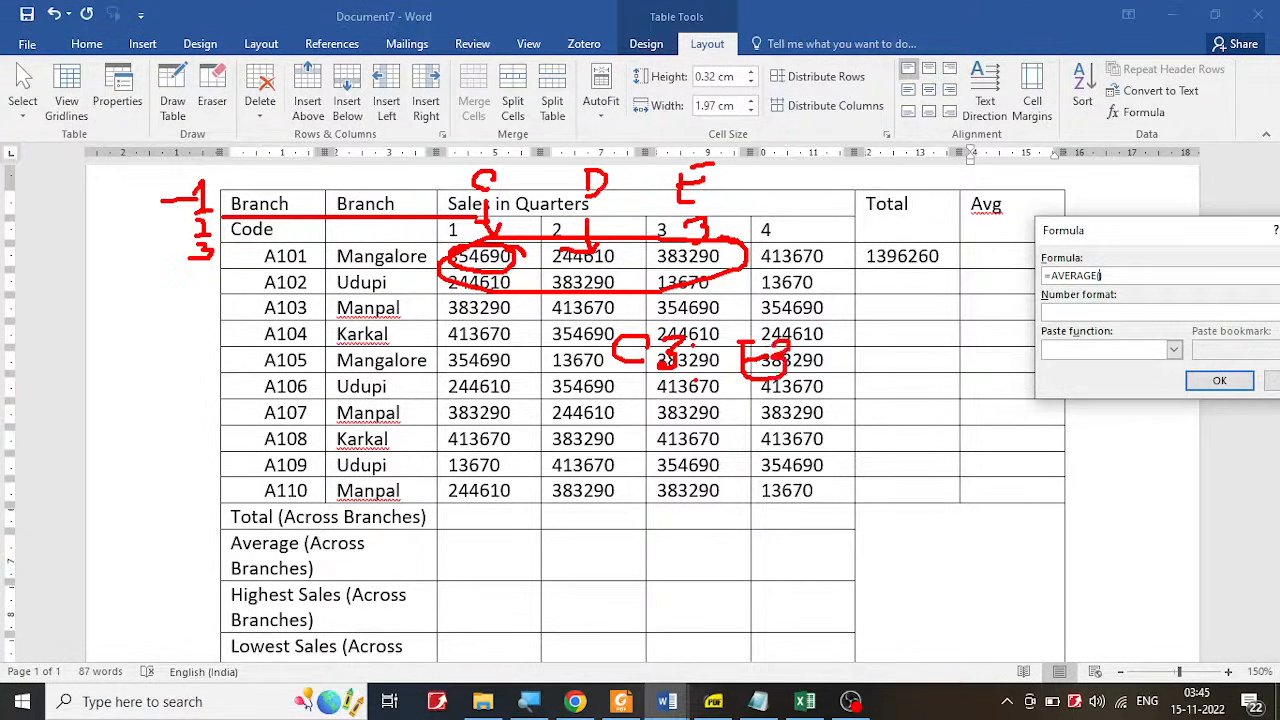
key(Escape)
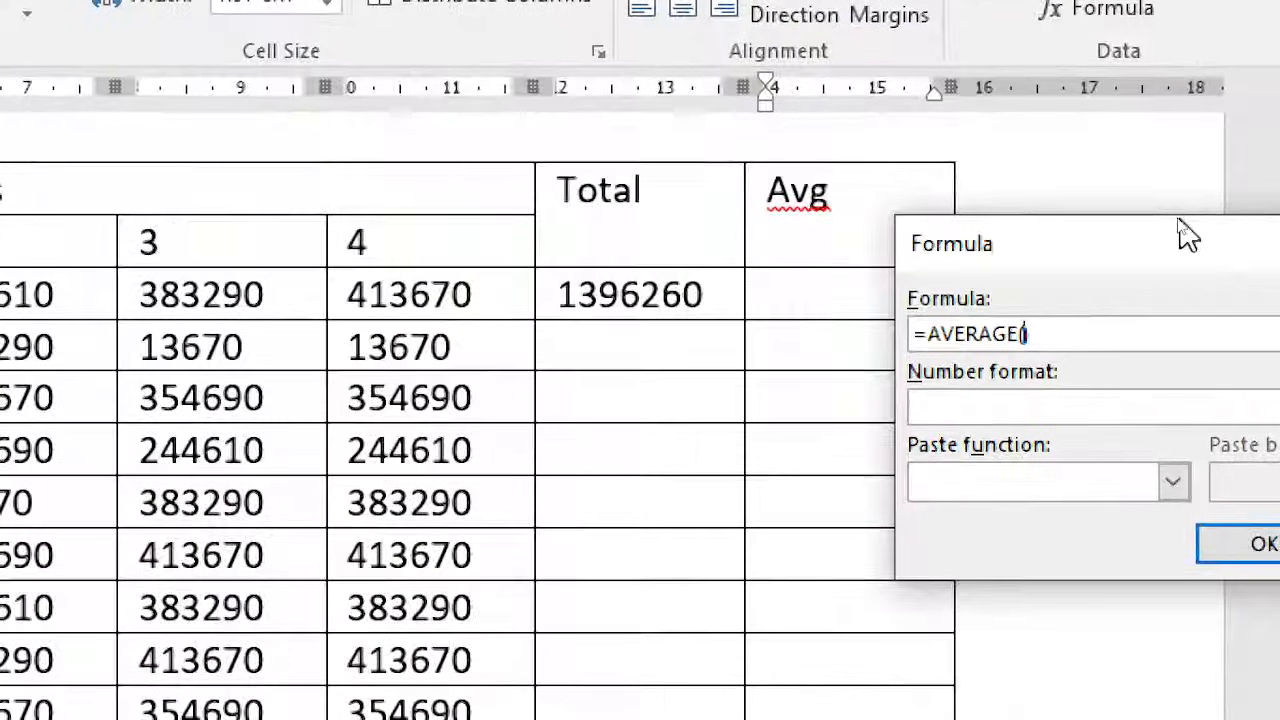
Step: Complete the A101 Avg formula as =AVERAGE(C3:E3) and insert it in the cell
text(C3:)
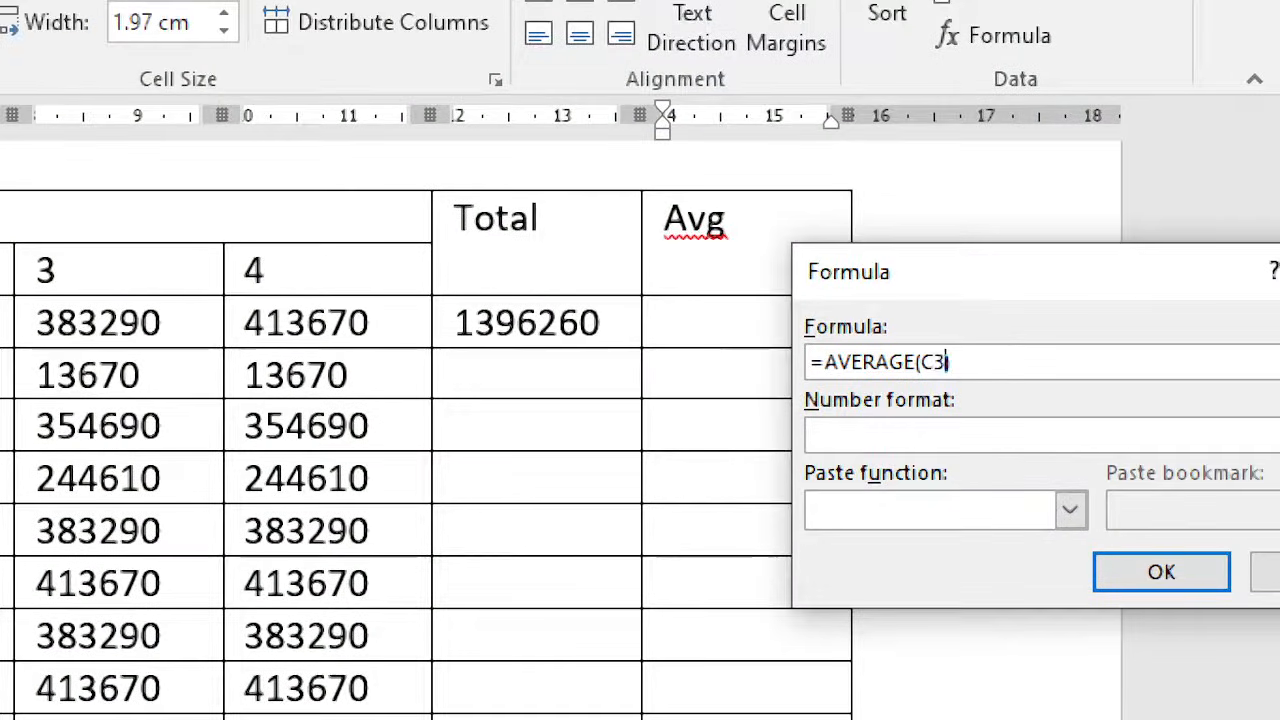
text(E3)
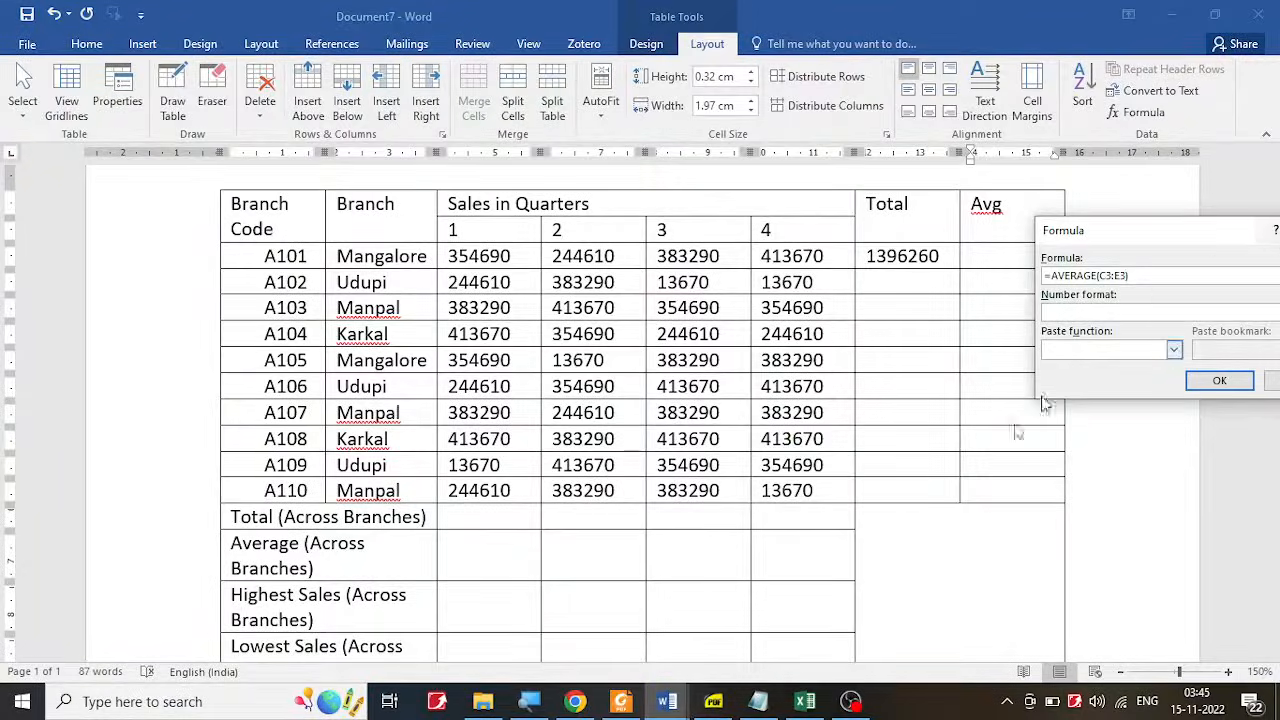
click(1219, 380)
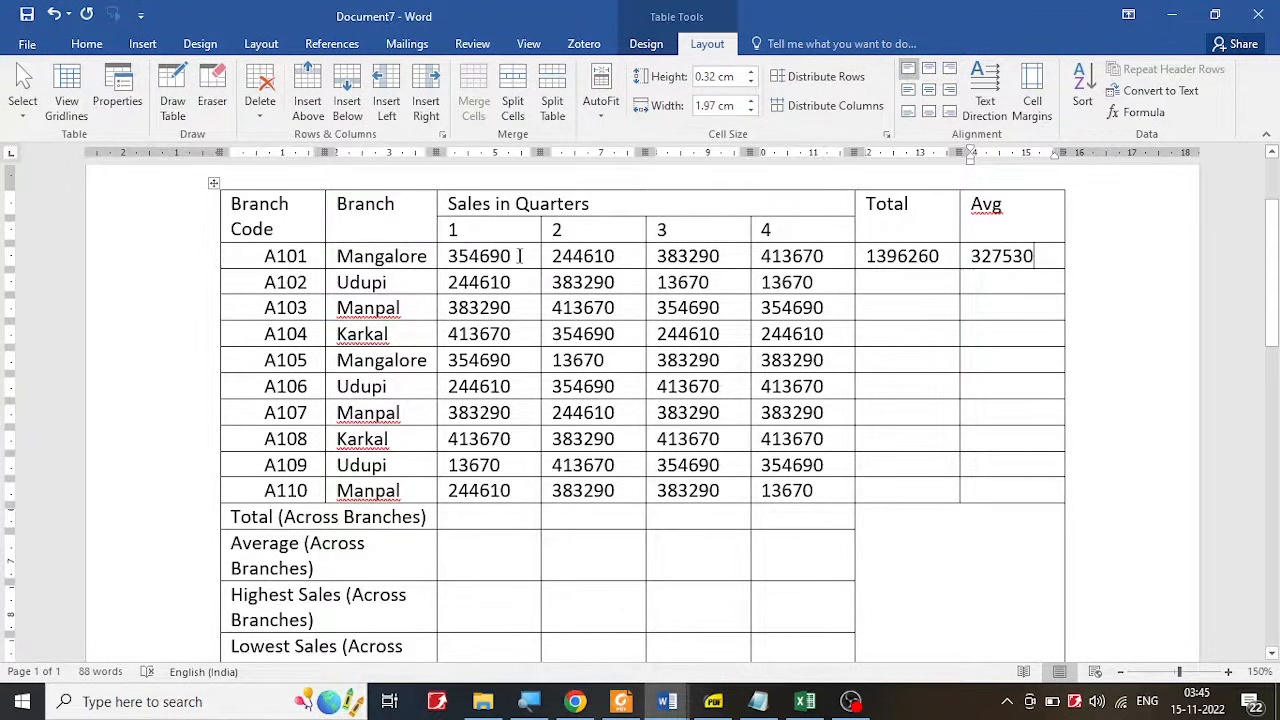
Step: Replace A101's four quarterly sales figures with the simple test values 10, 10, 20 and 20
drag(519, 256, 463, 265)
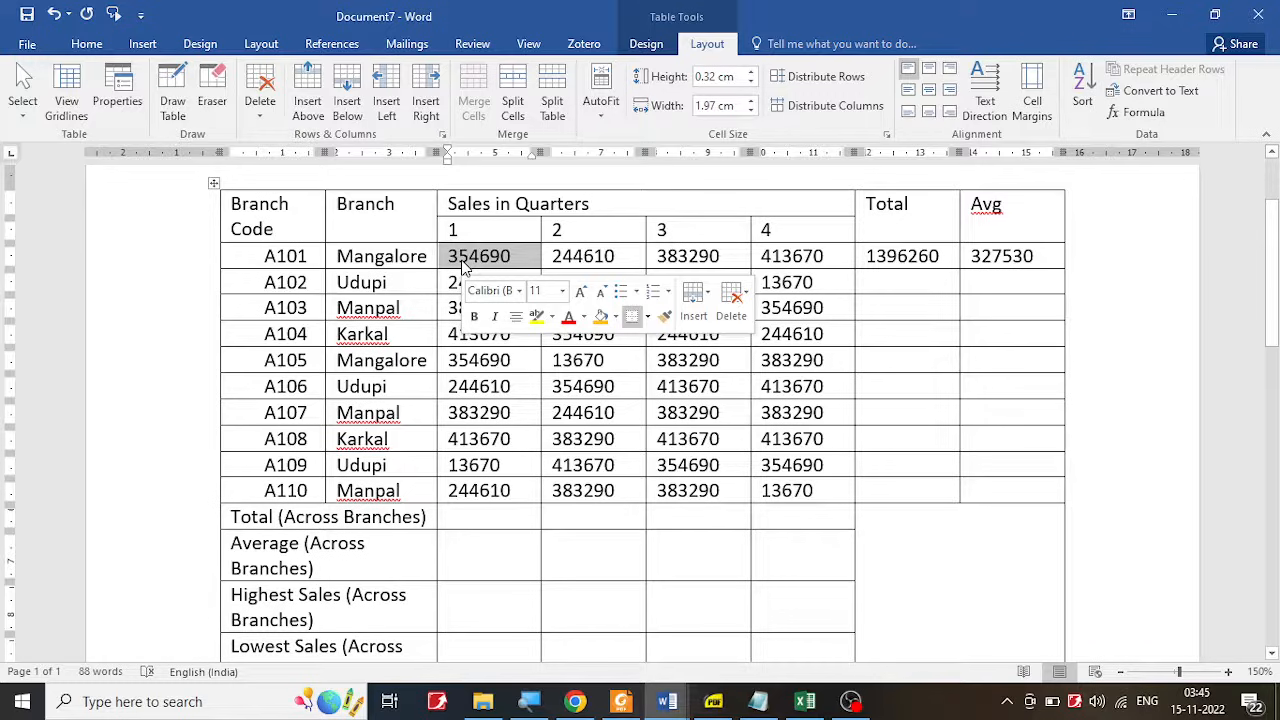
text(10)
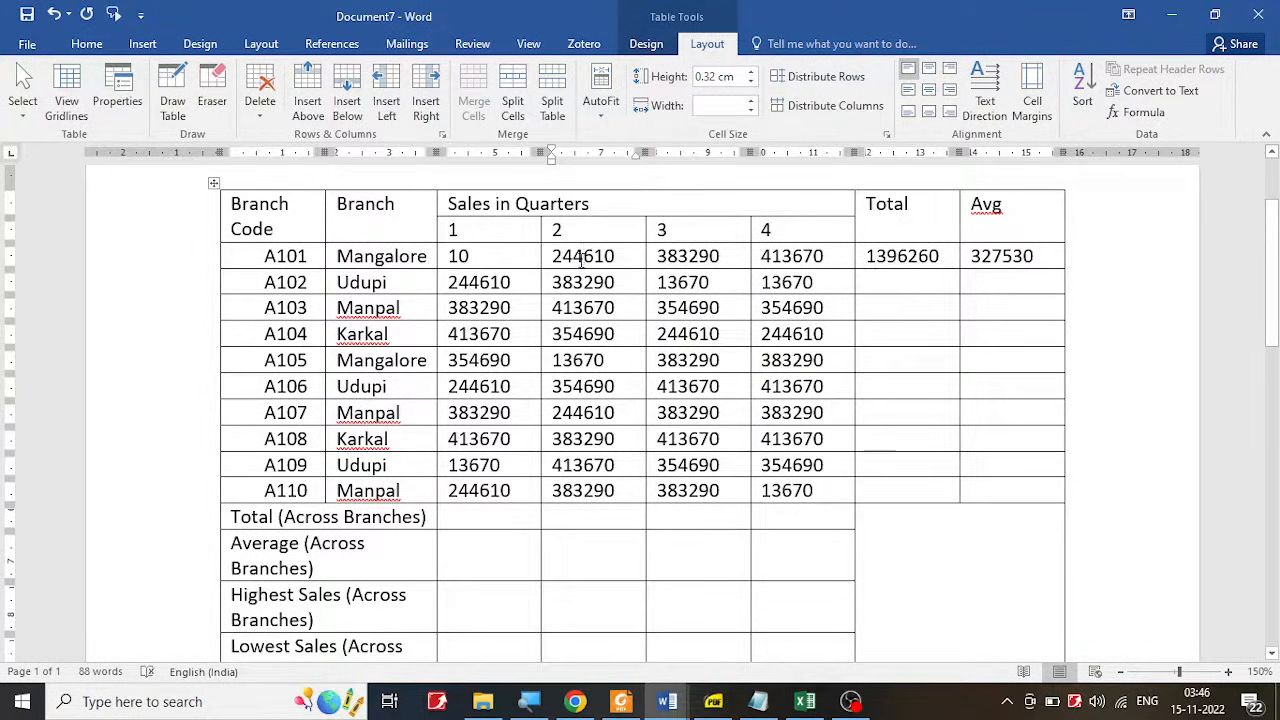
double_click(580, 258)
text(10)
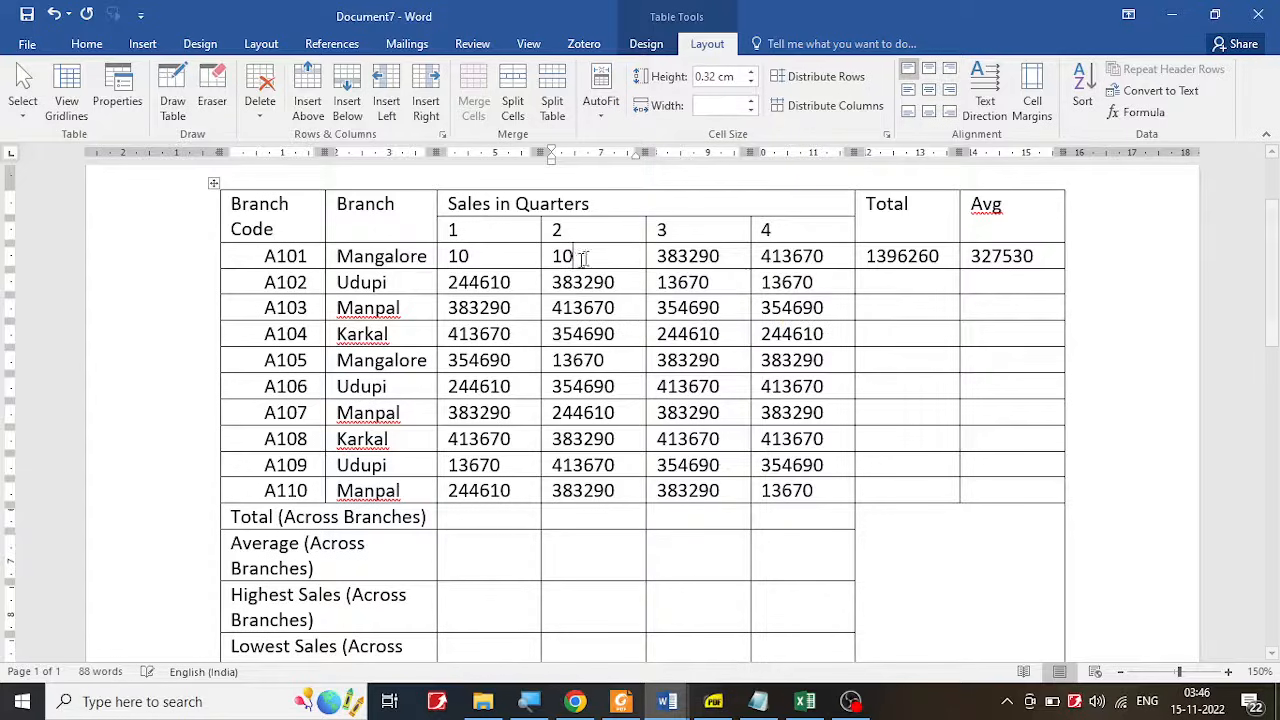
double_click(688, 256)
text(20)
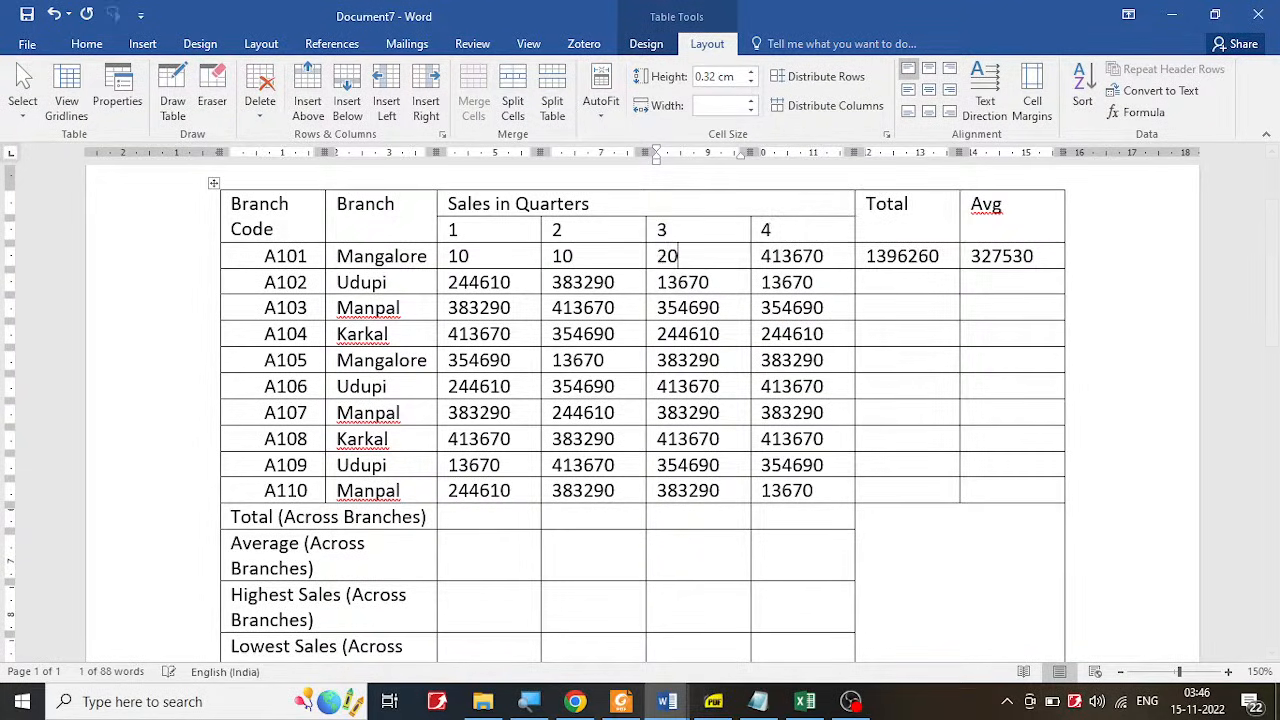
double_click(792, 256)
text(2)
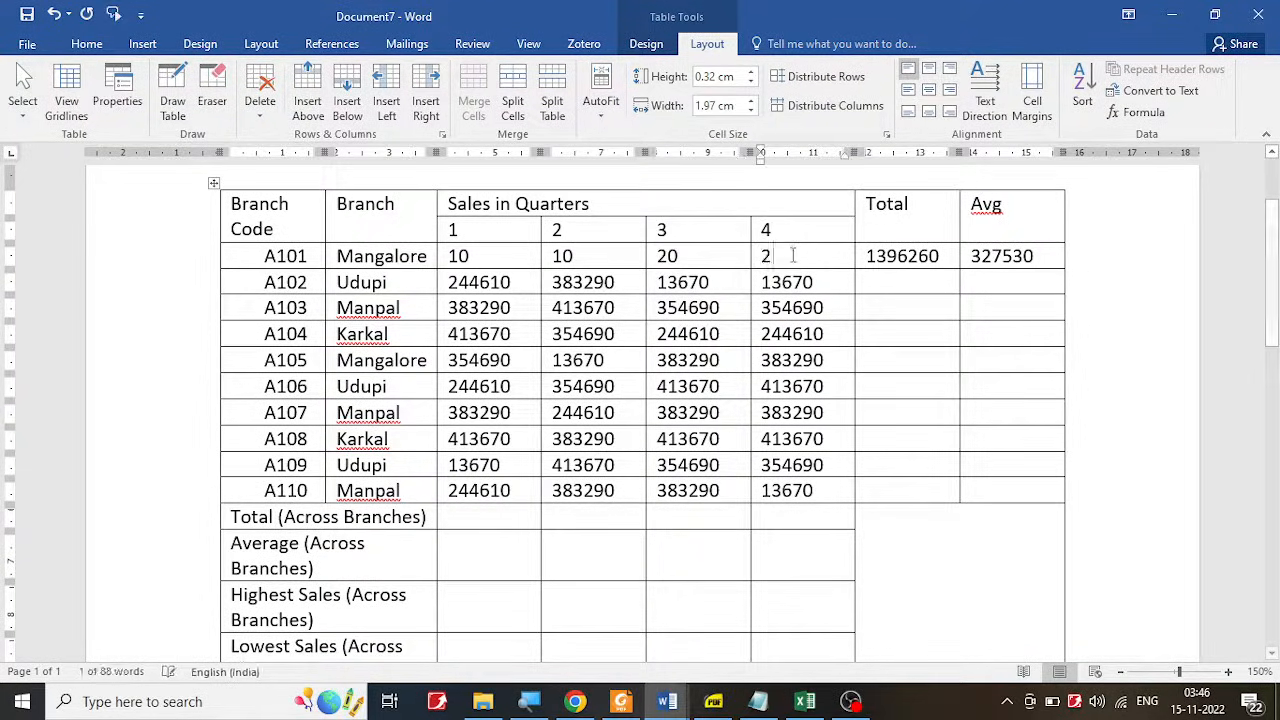
text(0)
Step: Update the formula field in A101's Avg cell so it recalculates from the new quarterly values
double_click(1003, 256)
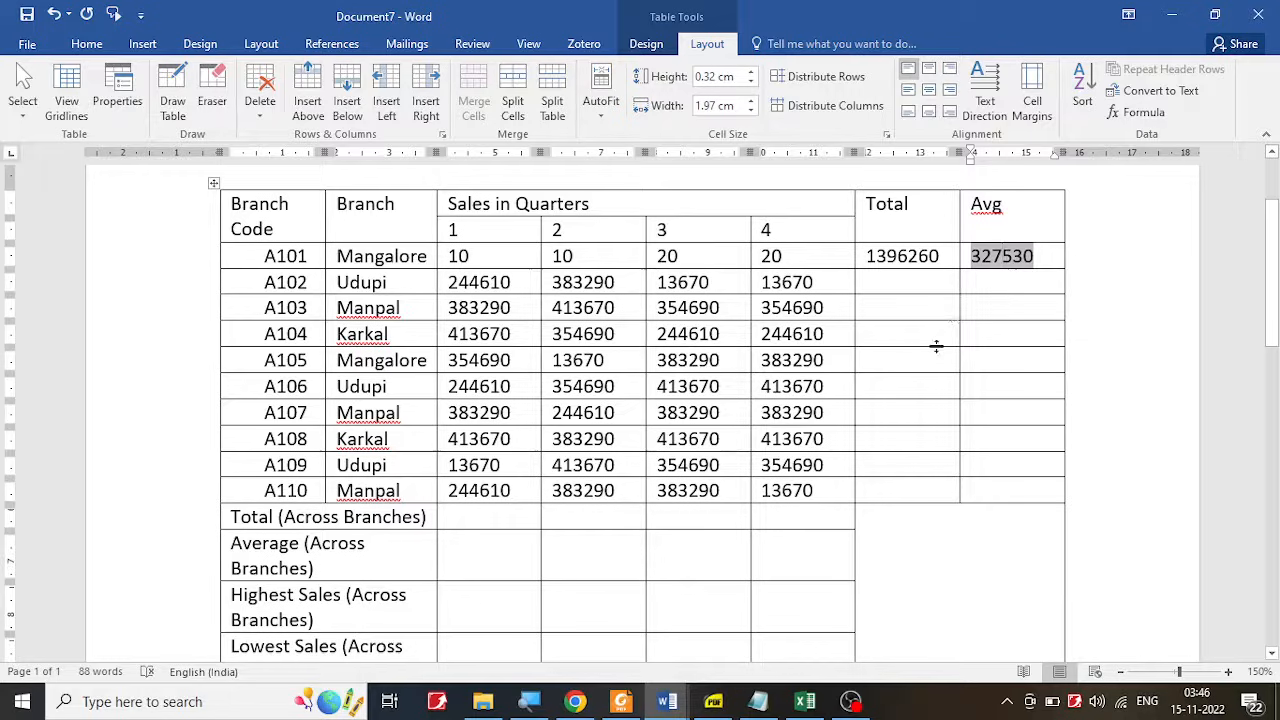
drag(857, 385, 860, 434)
drag(920, 385, 922, 428)
mouse_move(952, 354)
mouse_down()
mouse_move(808, 352)
mouse_move(790, 438)
mouse_move(880, 458)
mouse_move(955, 412)
mouse_move(950, 350)
mouse_up()
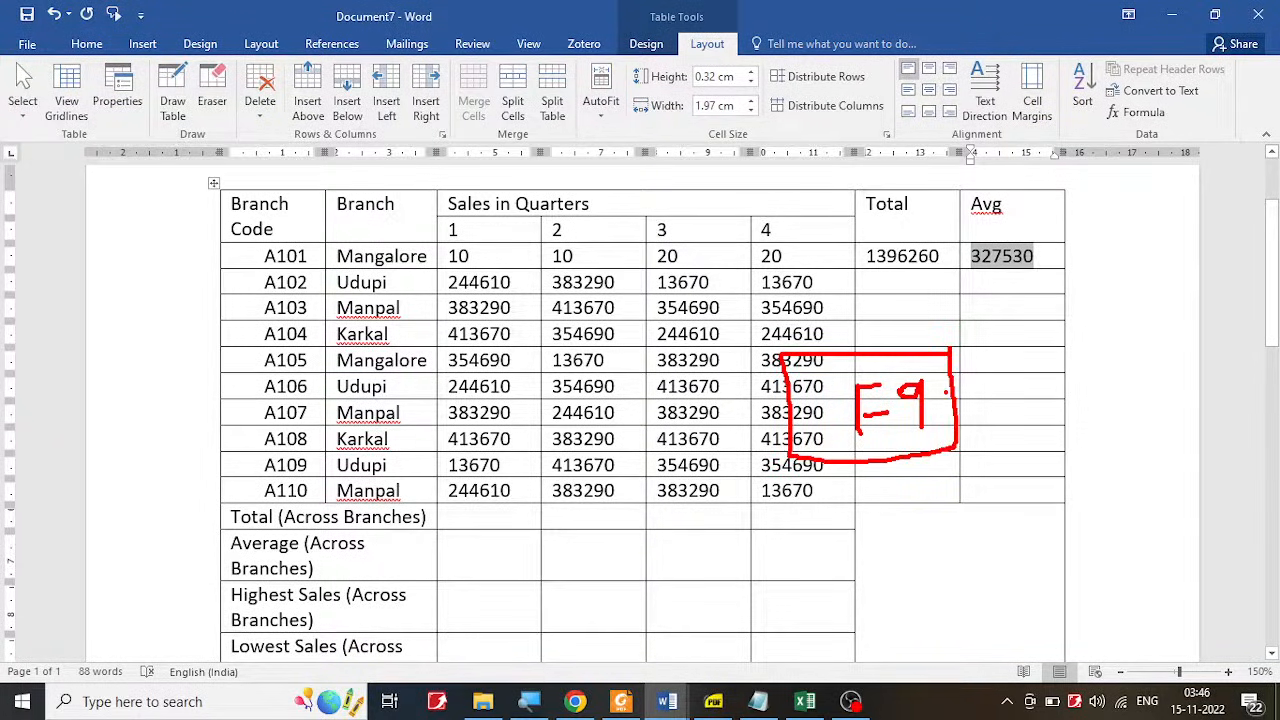
key(Escape)
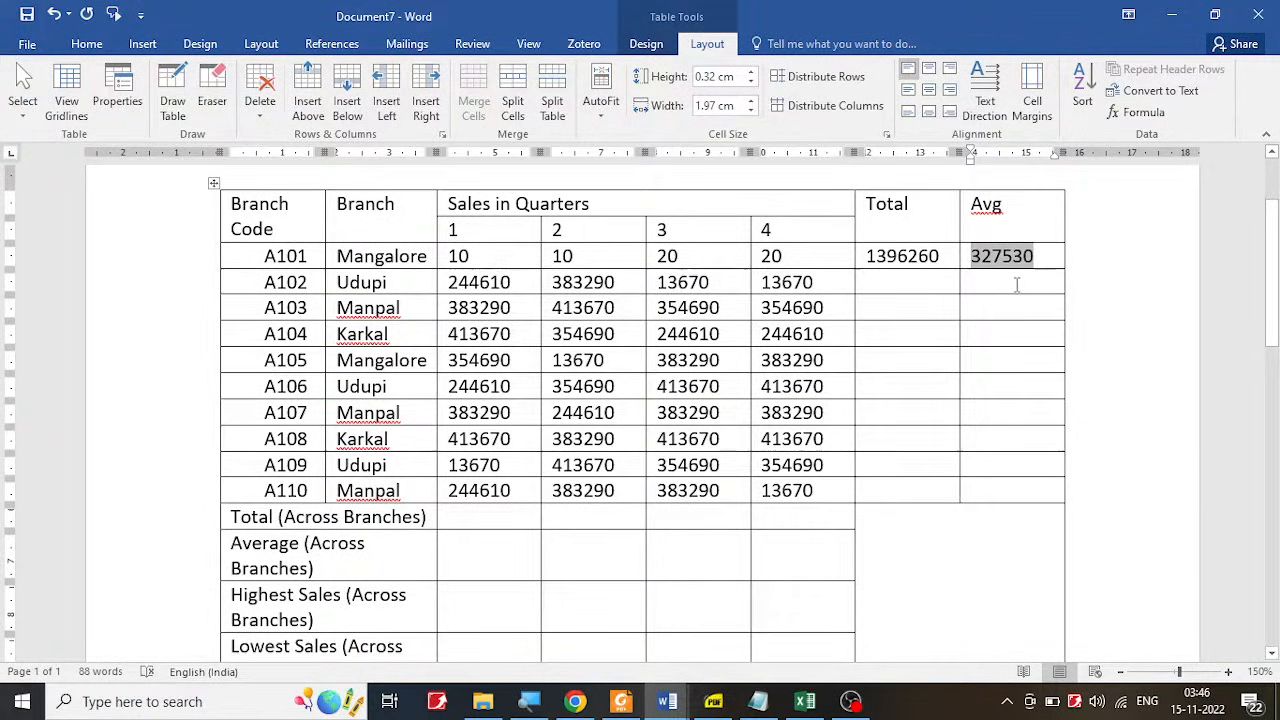
key(F9)
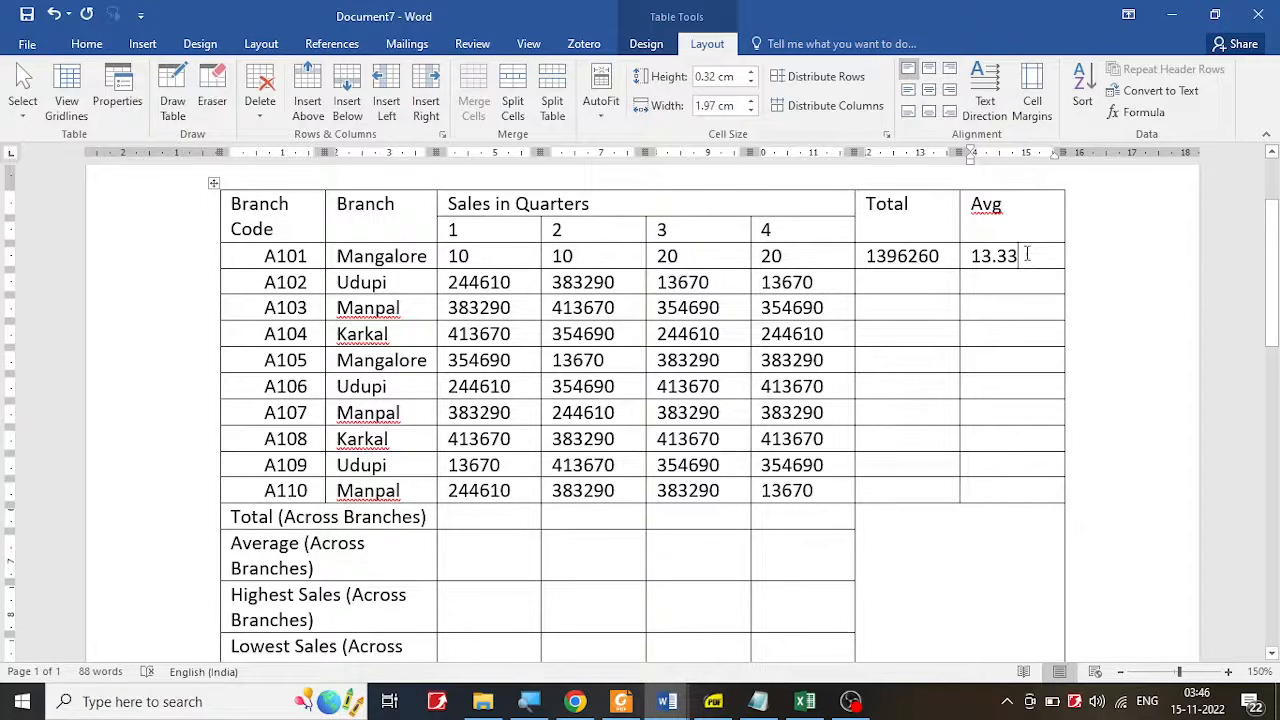
Step: Examine A101's four quarter cells by column letter and row number to check which references the average must cover
click(806, 258)
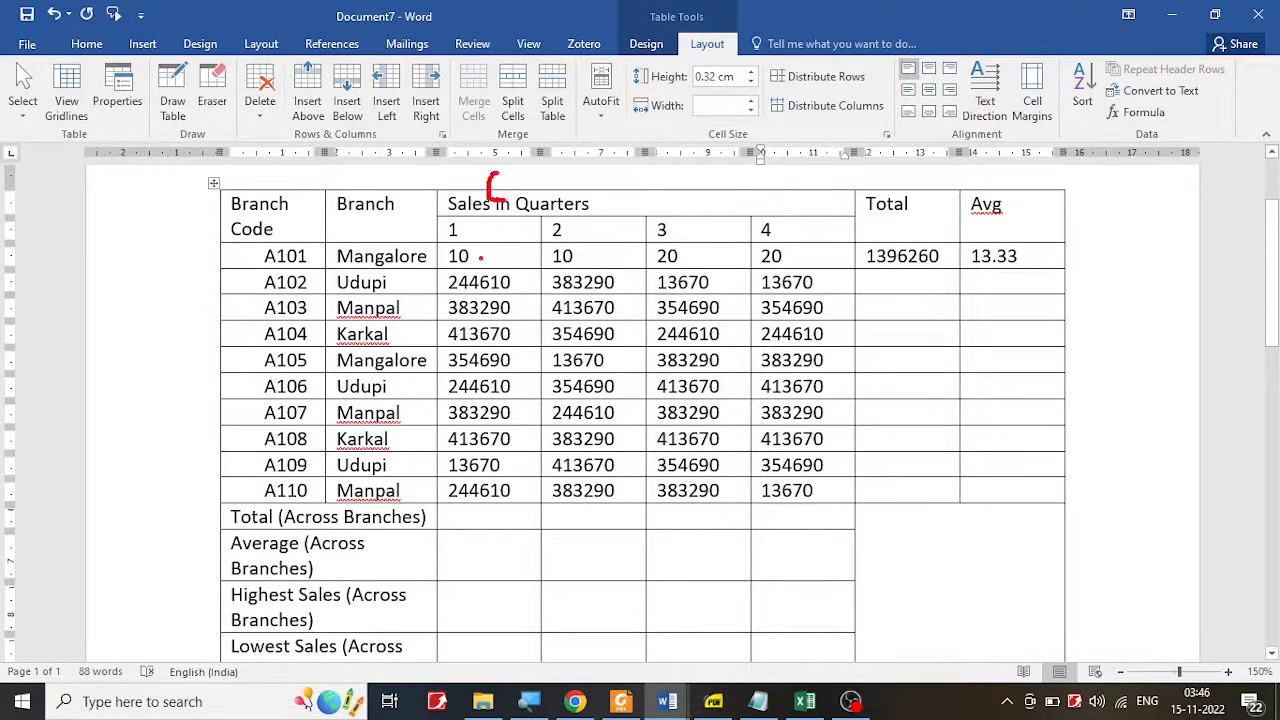
drag(481, 257, 497, 255)
drag(590, 183, 610, 196)
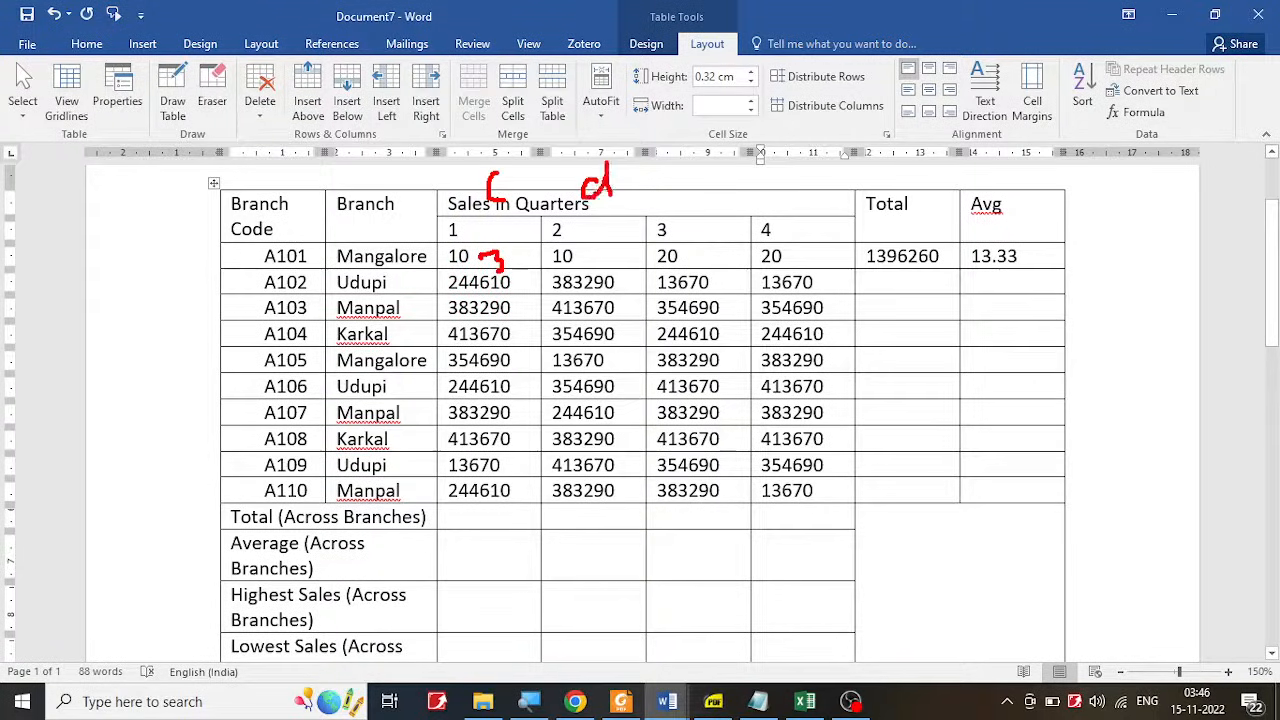
drag(589, 248, 600, 262)
mouse_move(690, 179)
mouse_down()
mouse_move(688, 198)
mouse_move(696, 184)
mouse_up()
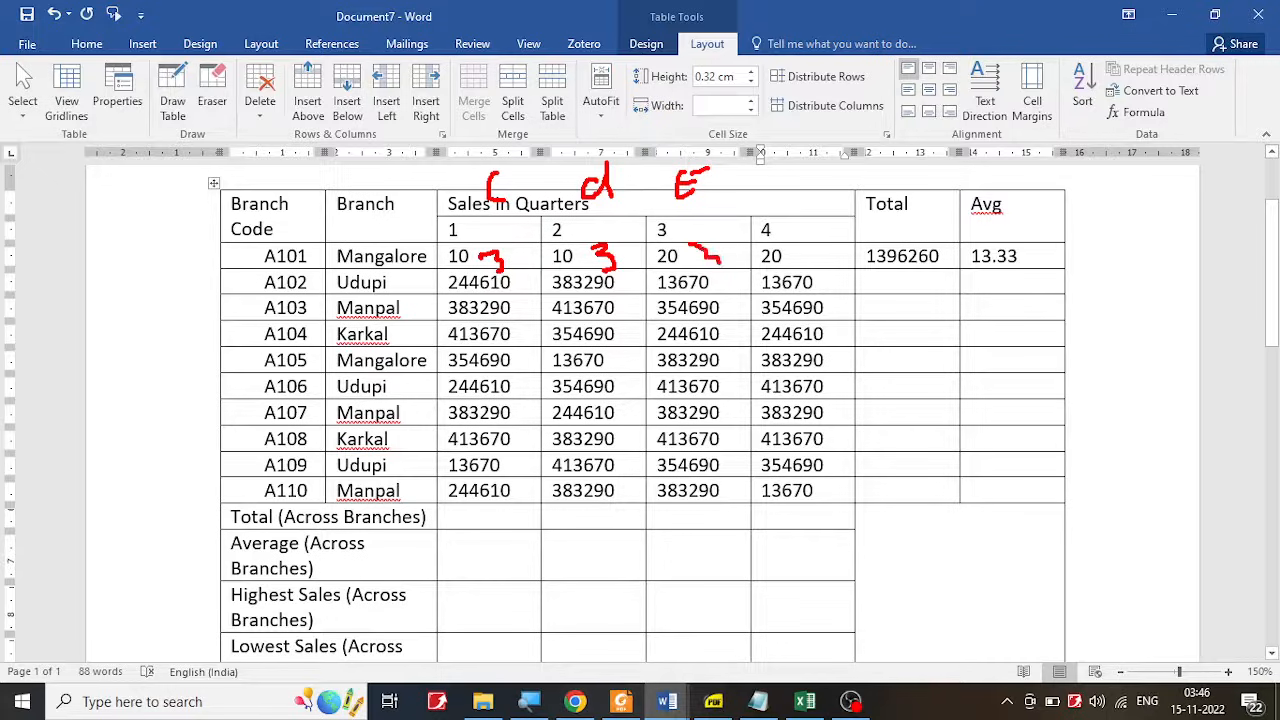
drag(716, 262, 692, 276)
mouse_move(787, 169)
mouse_down()
mouse_move(787, 189)
mouse_move(802, 181)
mouse_up()
click(795, 240)
mouse_move(792, 236)
mouse_down()
mouse_move(810, 250)
mouse_move(798, 264)
mouse_up()
mouse_move(830, 234)
mouse_down()
mouse_move(510, 214)
mouse_move(456, 284)
mouse_move(890, 272)
mouse_move(842, 234)
mouse_up()
key(Escape)
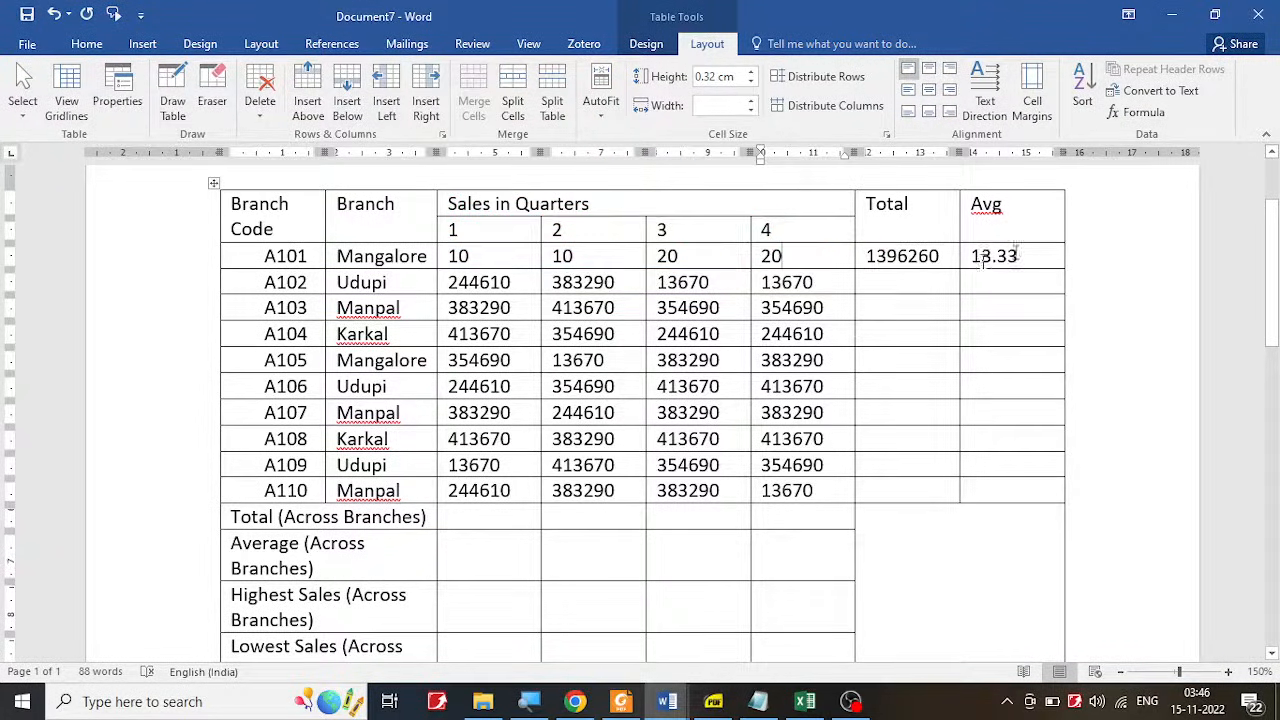
Step: Delete the average formula result from A101's Avg cell
click(1045, 252)
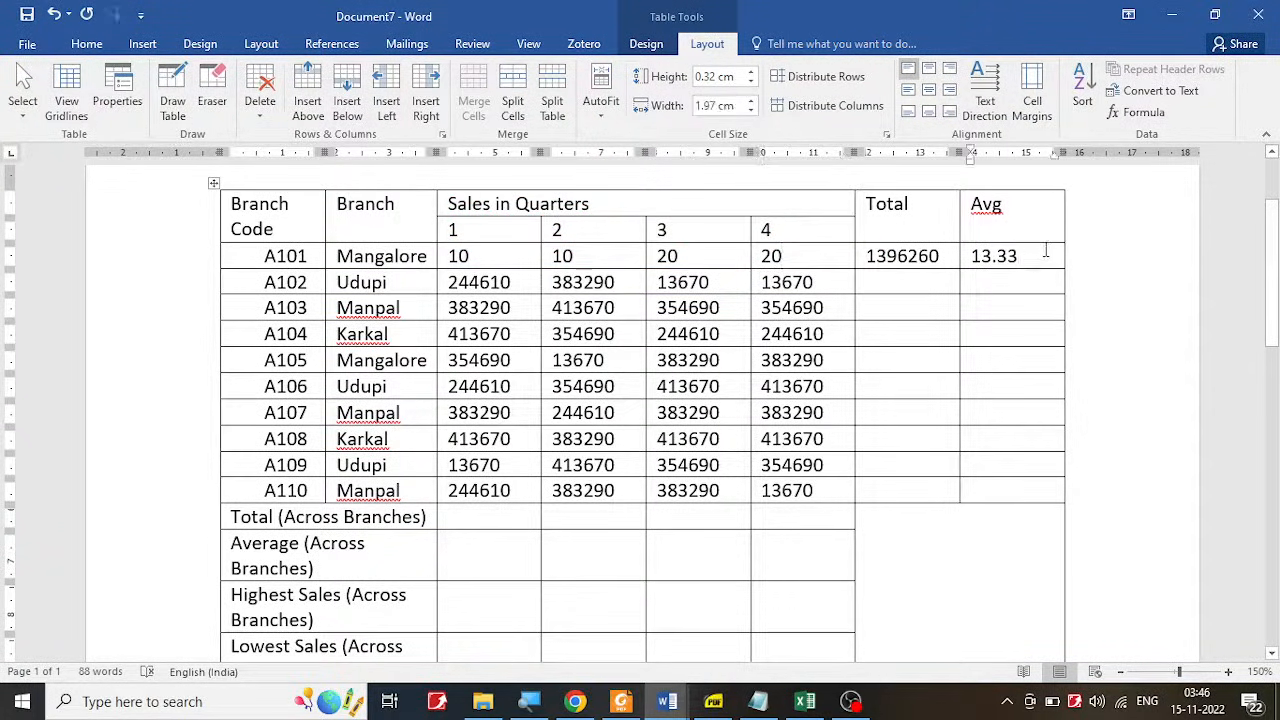
key(BackSpace)
key(BackSpace)
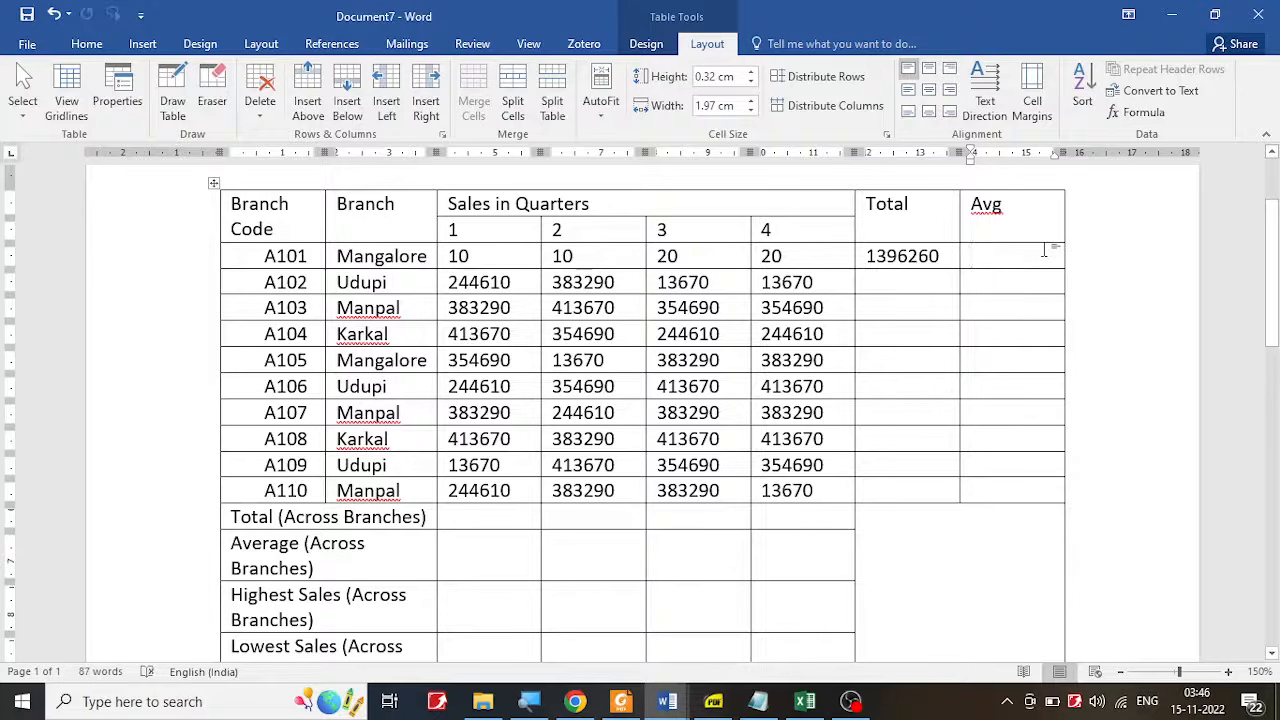
click(1140, 112)
drag(1125, 233, 1132, 319)
click(1249, 311)
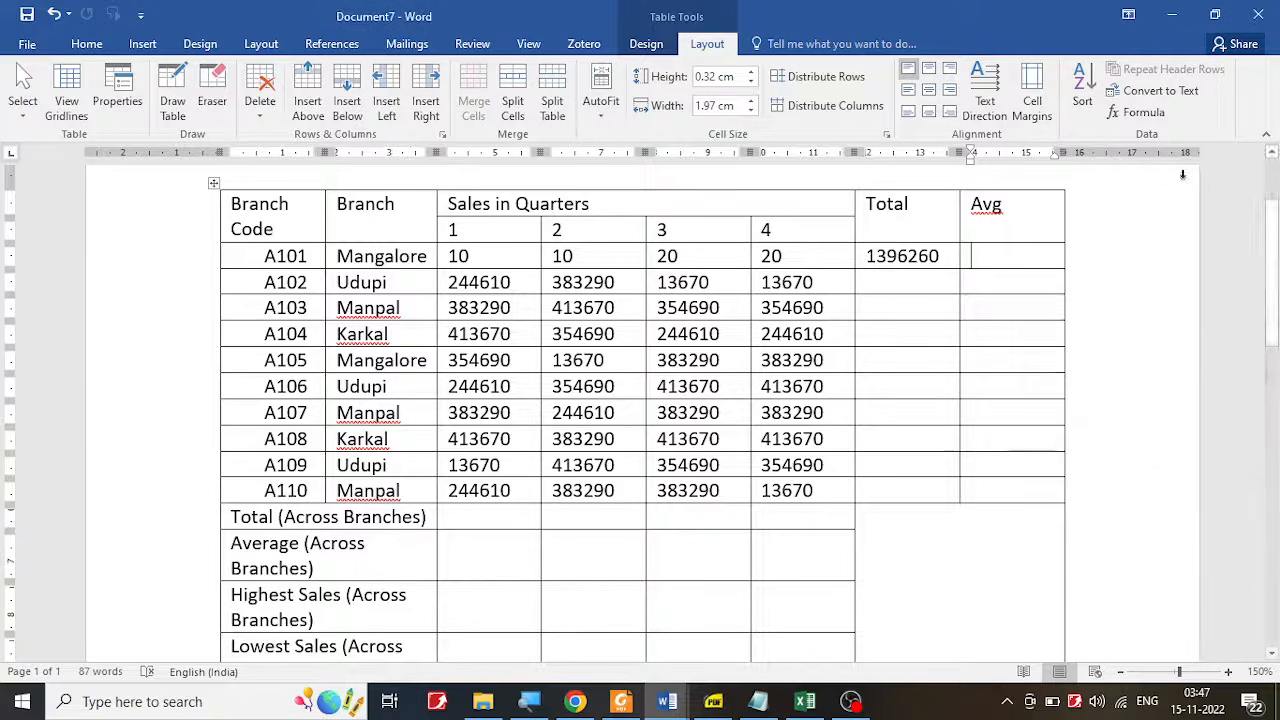
Step: Insert the formula =AVERAGE(C3:F3) in A101's Avg cell, replacing the suggested SUM(ABOVE)
click(1140, 112)
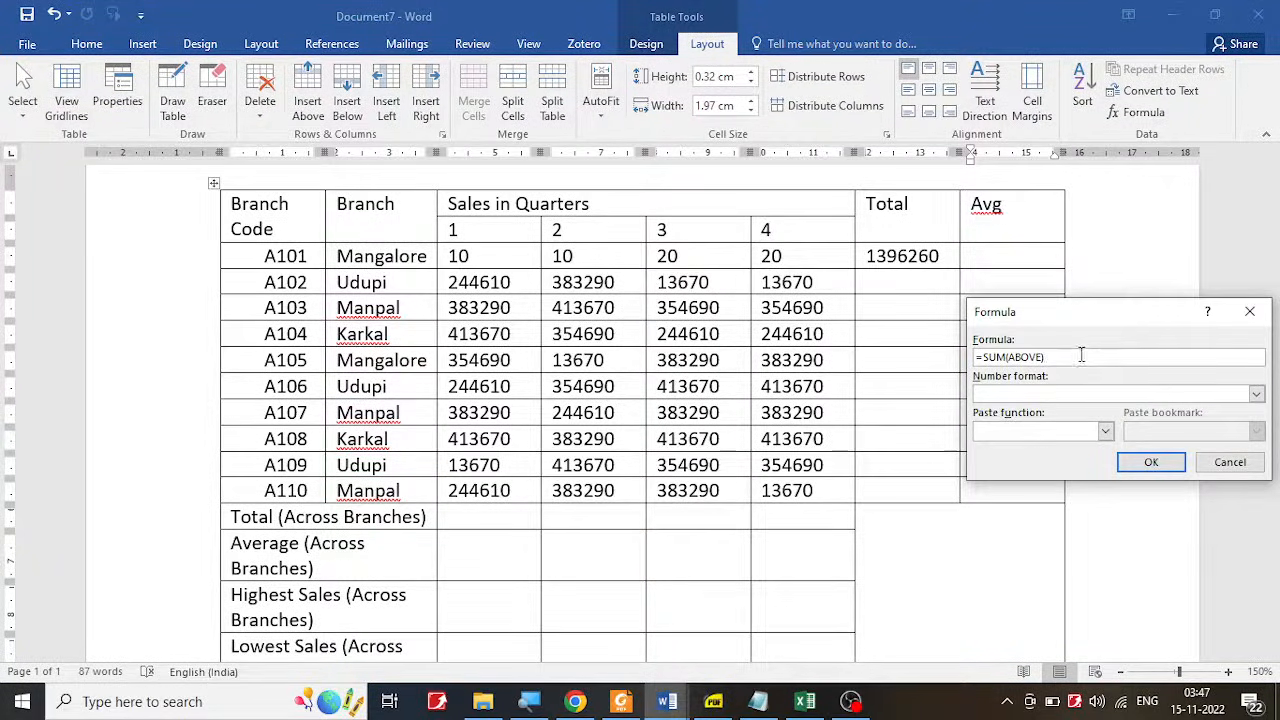
drag(1044, 357, 985, 372)
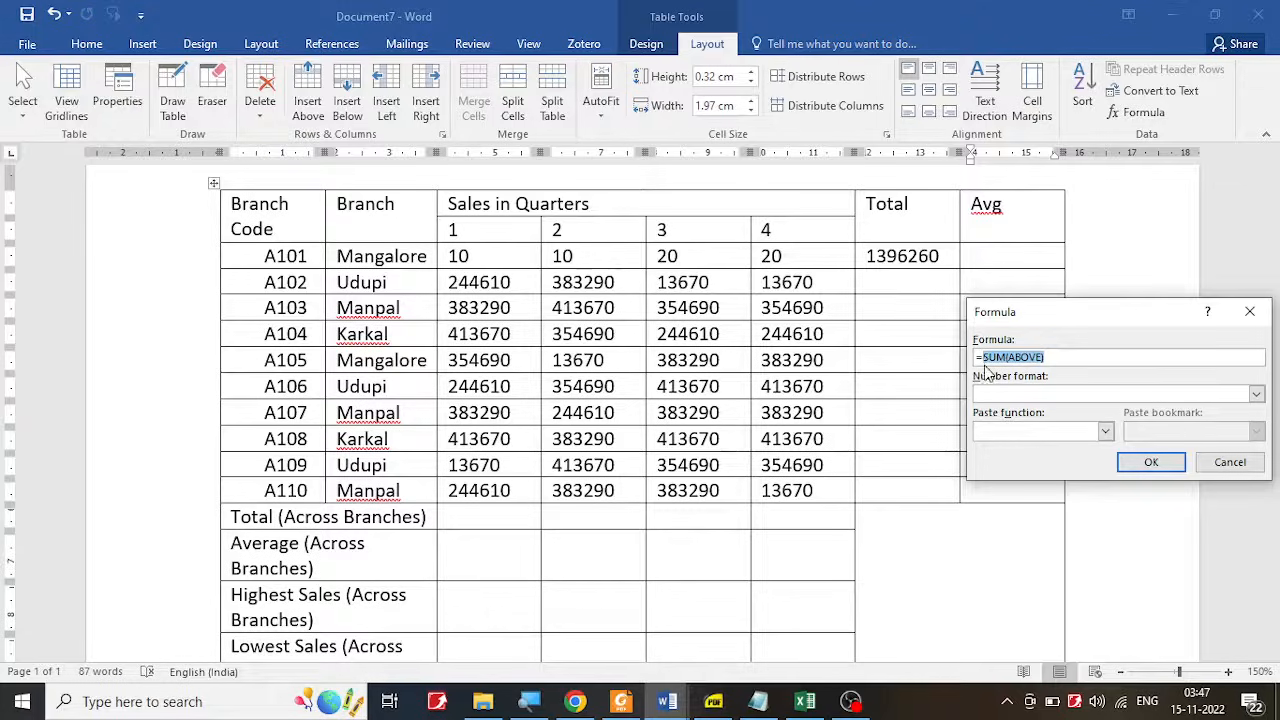
key(BackSpace)
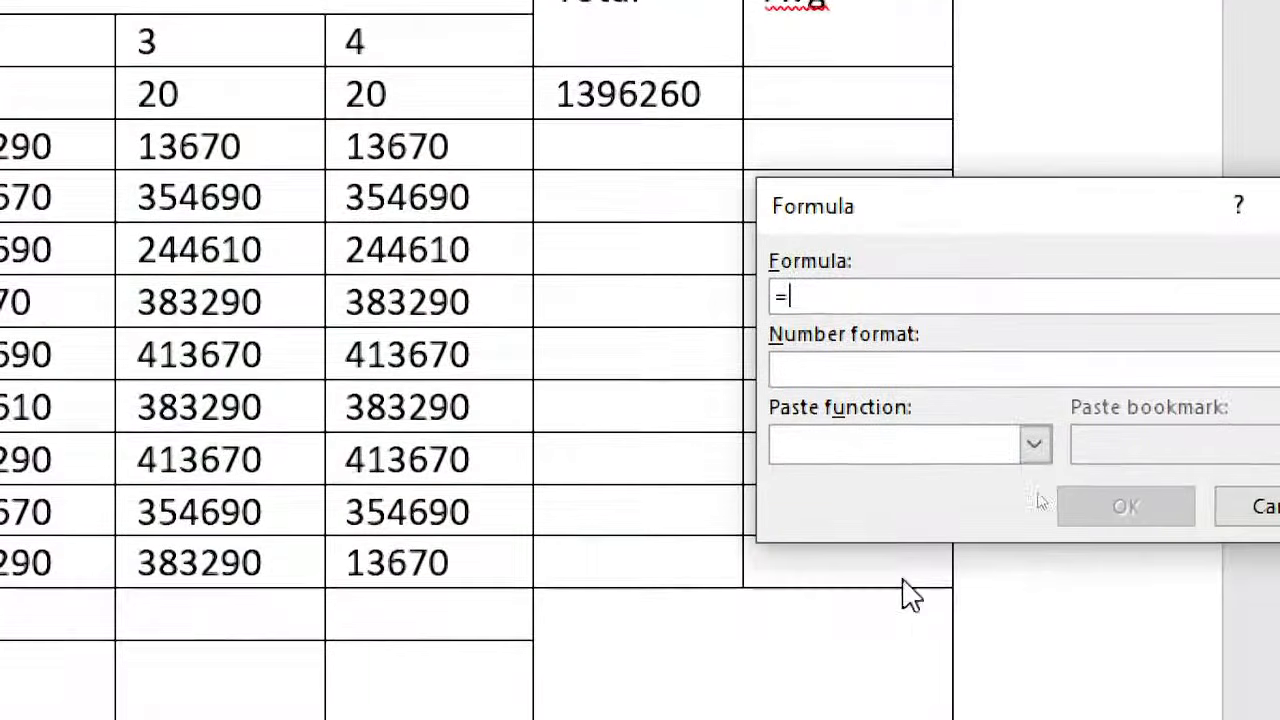
click(1043, 435)
click(910, 456)
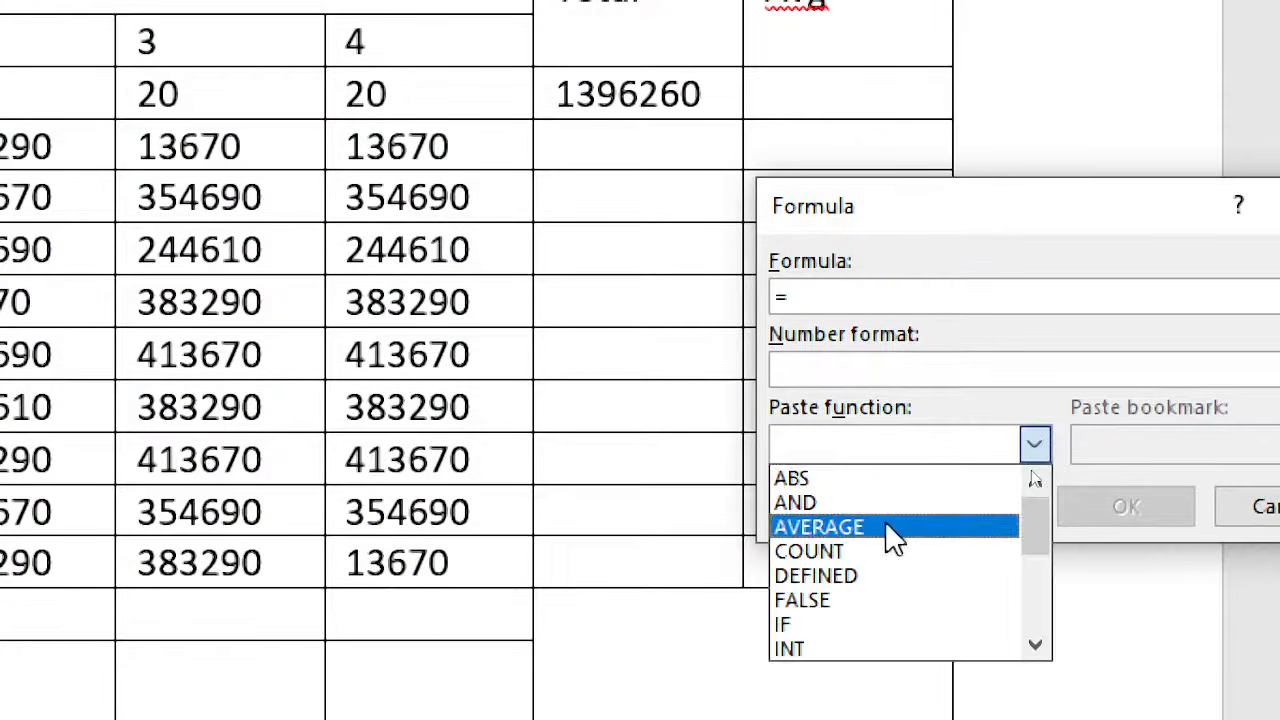
click(890, 526)
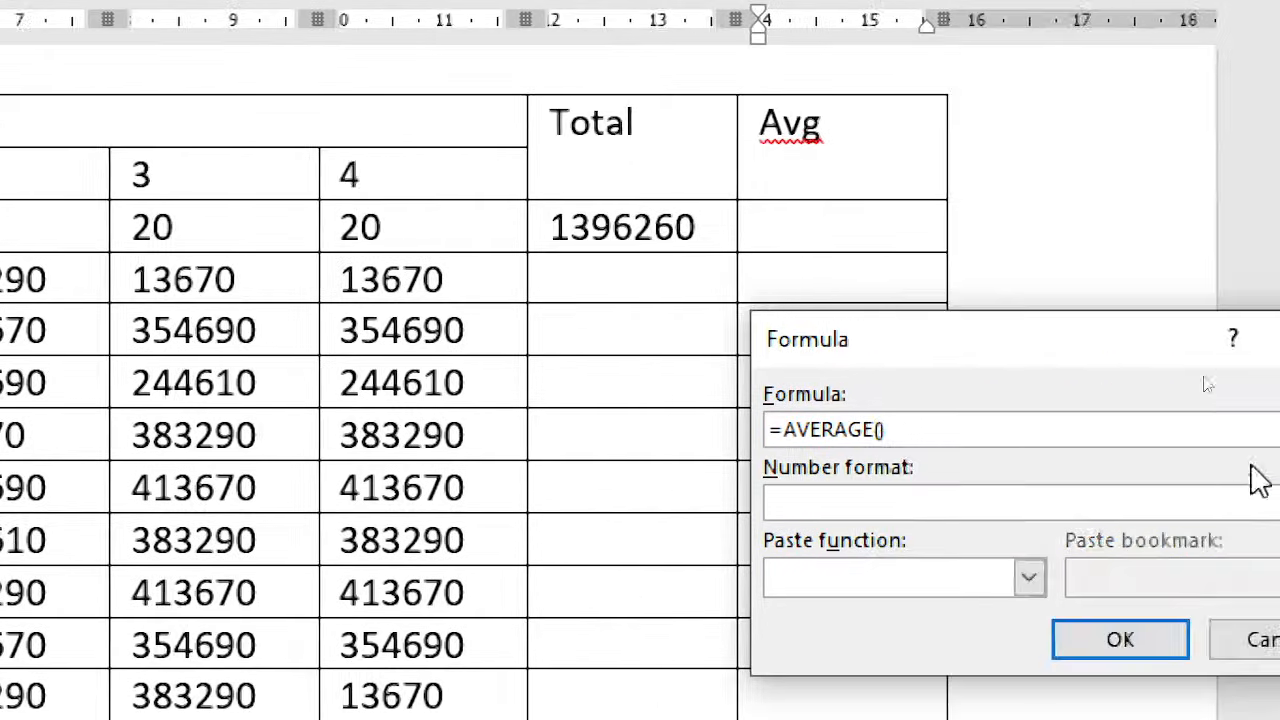
key(BackSpace)
text(C3:)
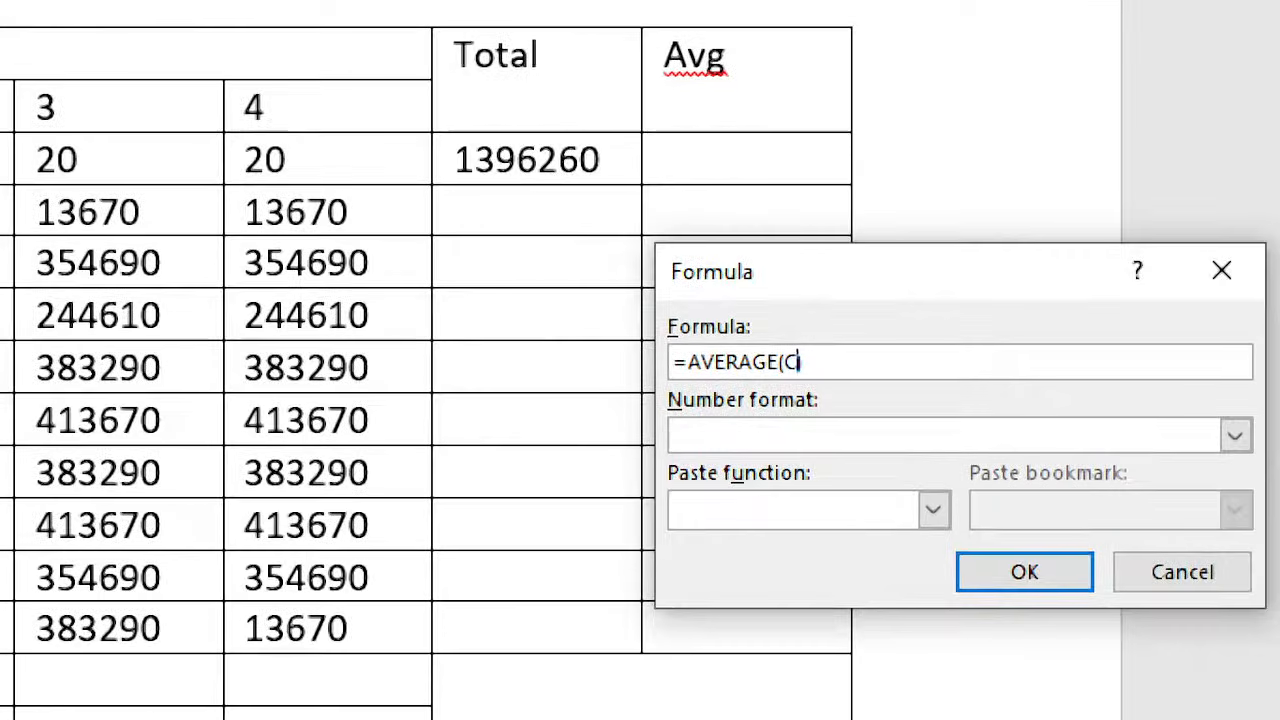
text(F3)
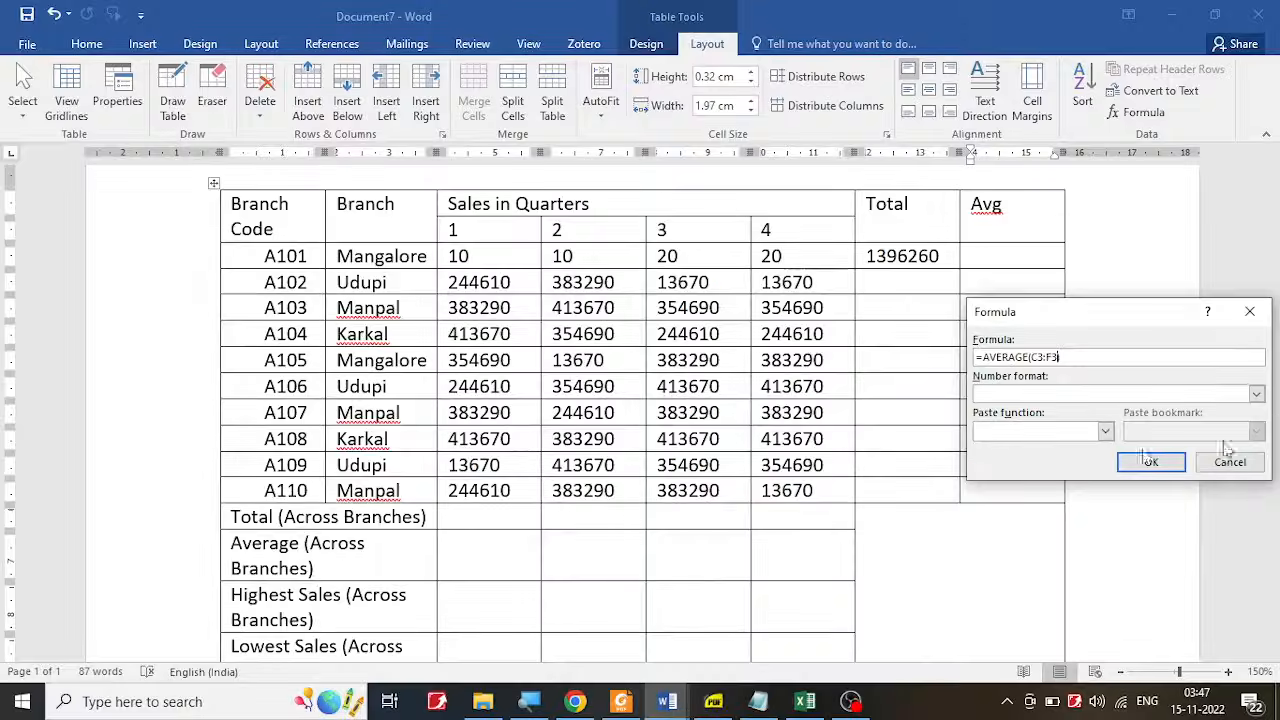
click(1151, 462)
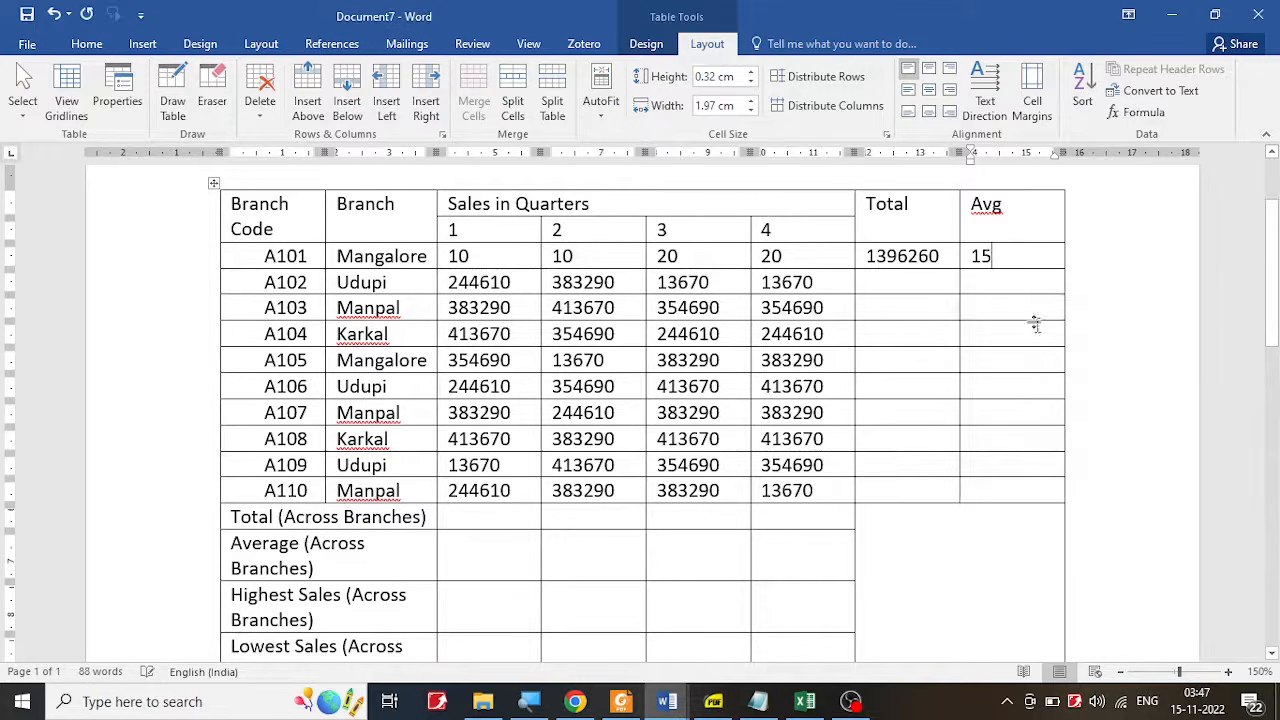
Step: Check the new Avg result in the A101 row and select the row's Total formula result
double_click(997, 256)
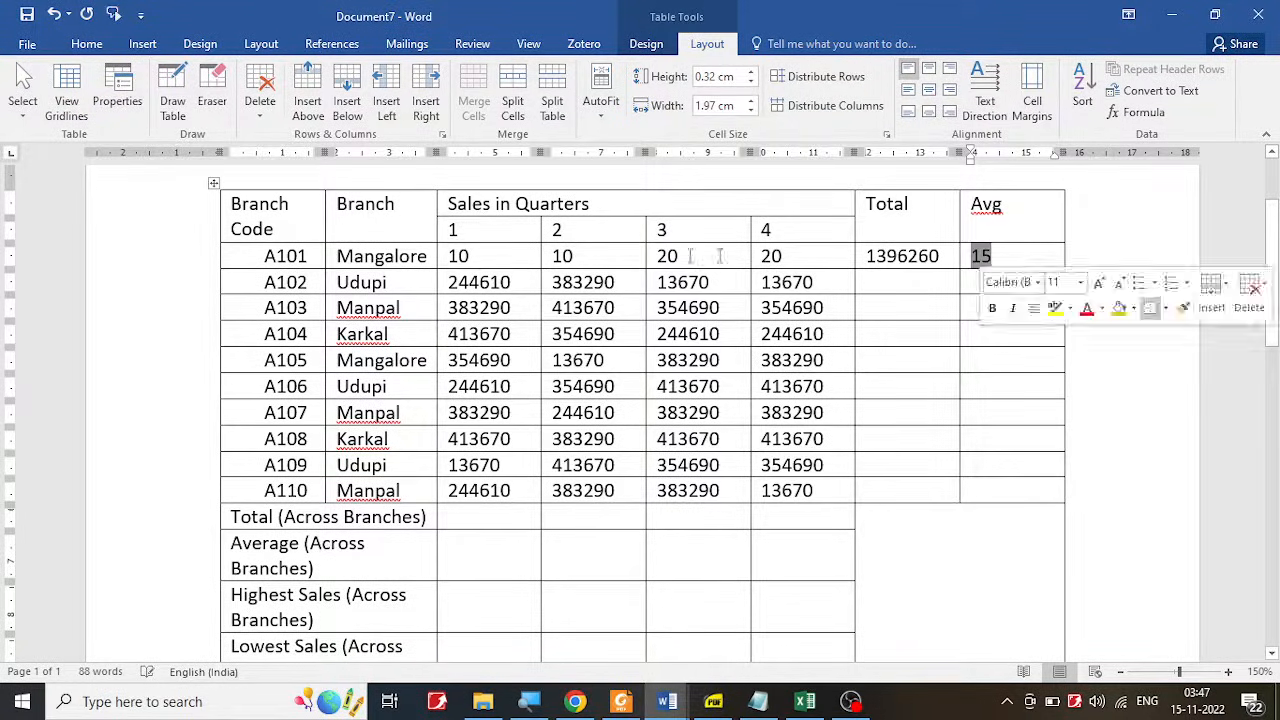
click(891, 254)
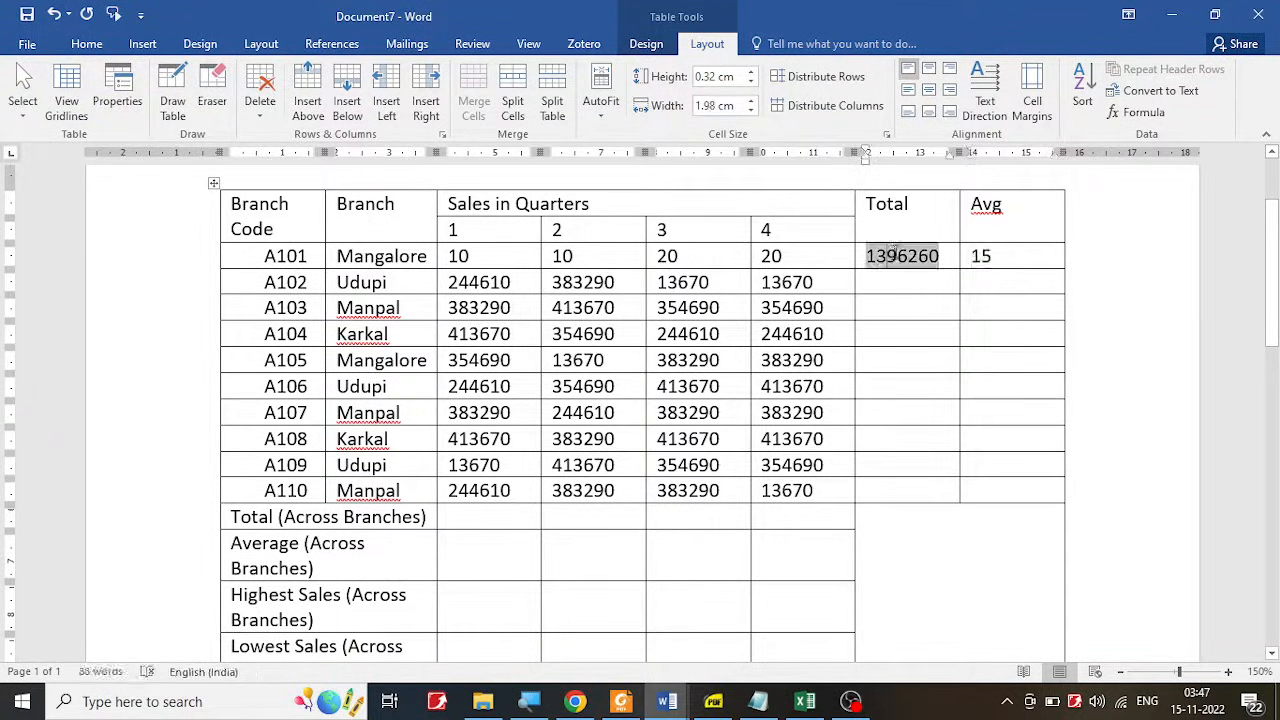
Step: Update the Total field for branch A101 to reflect its four quarterly sales values
key(F9)
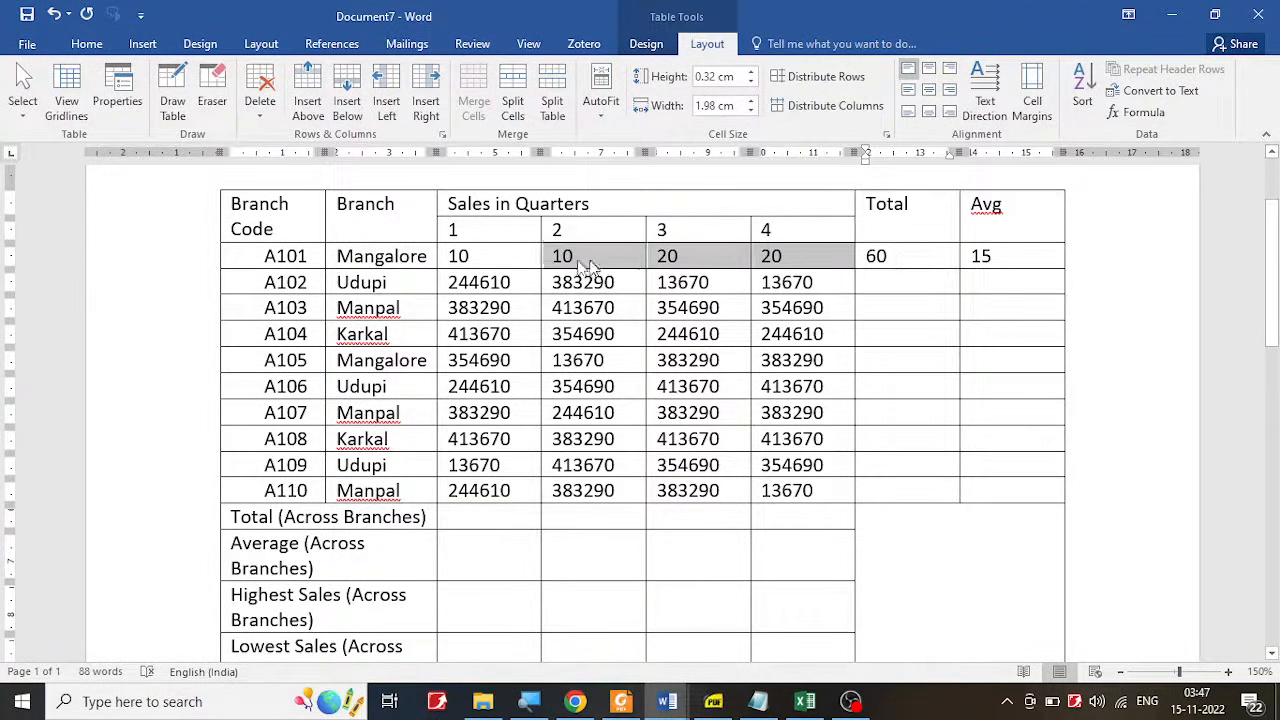
drag(848, 257, 530, 268)
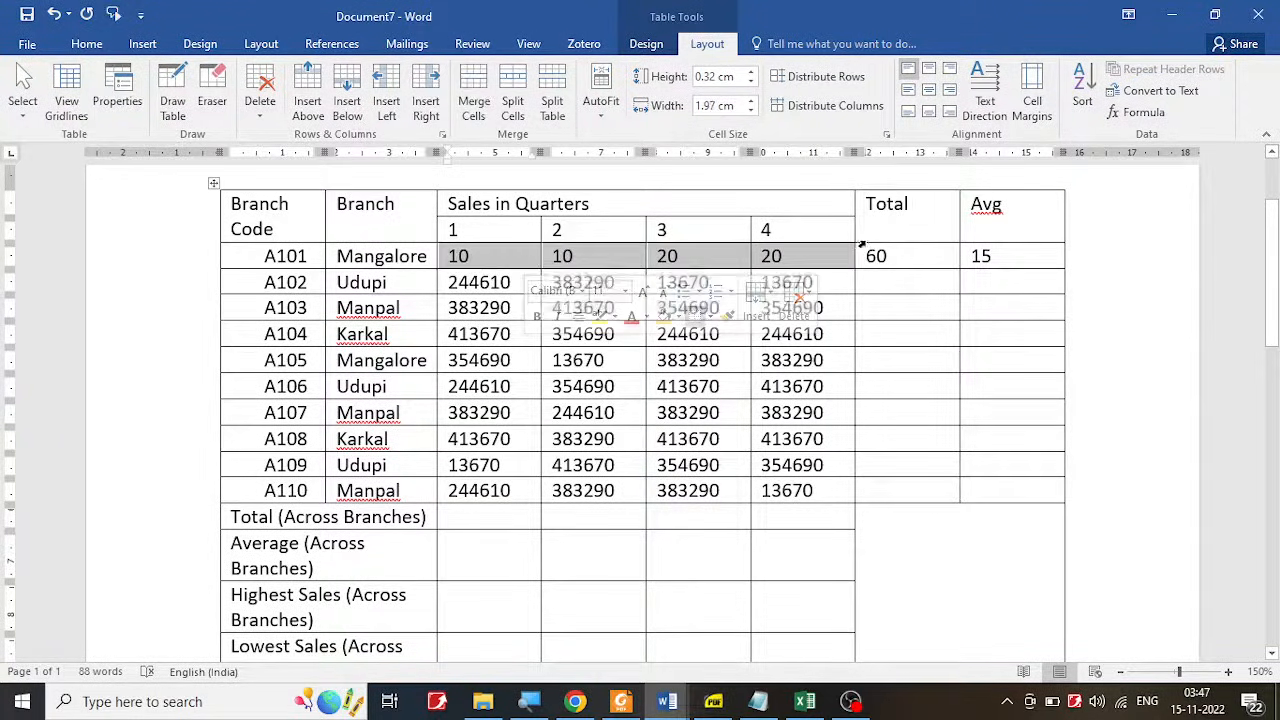
double_click(986, 256)
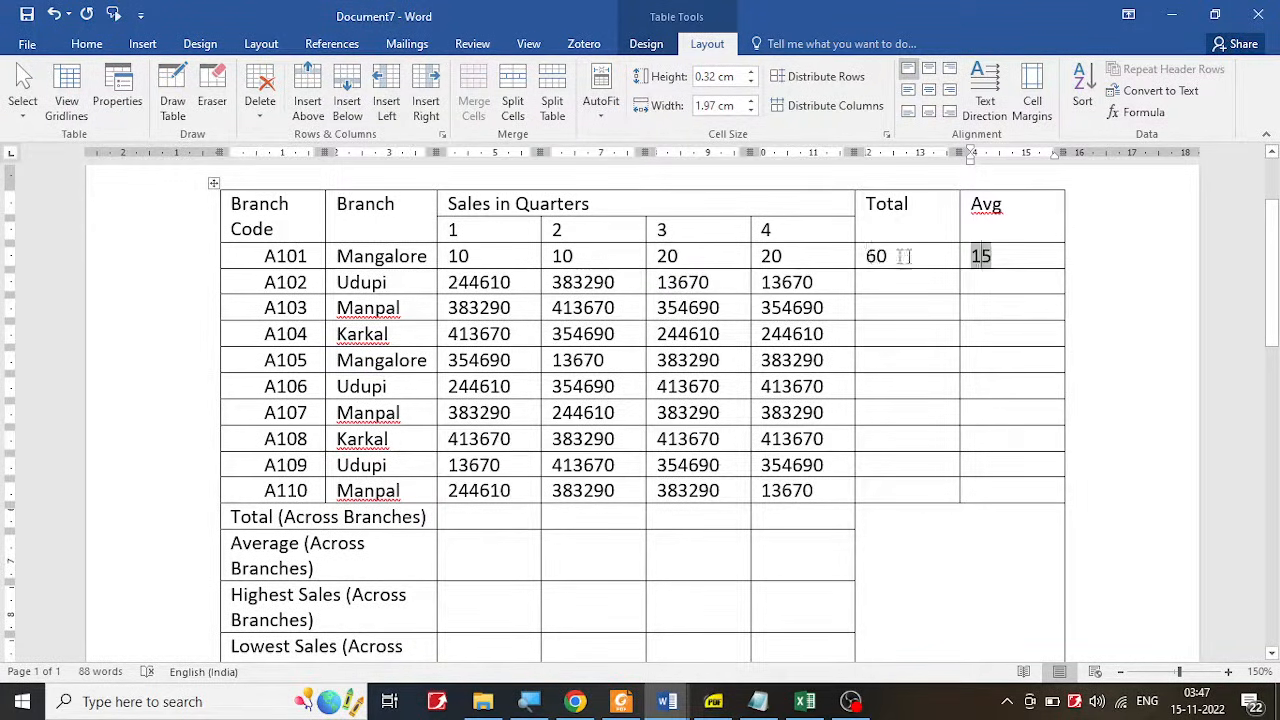
Step: Copy the Total and Avg fields of branch A101 into the rows for branches A102 to A110
drag(903, 256, 1030, 263)
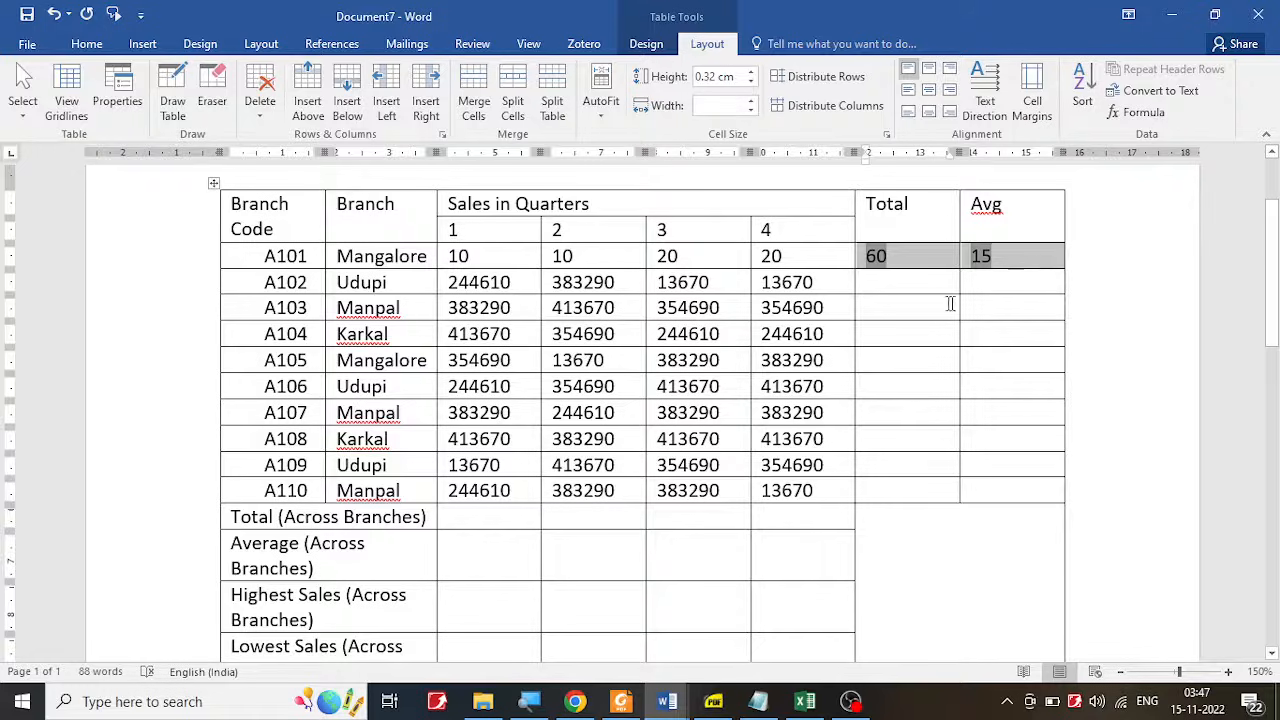
drag(928, 282, 1004, 483)
key(ctrl+v)
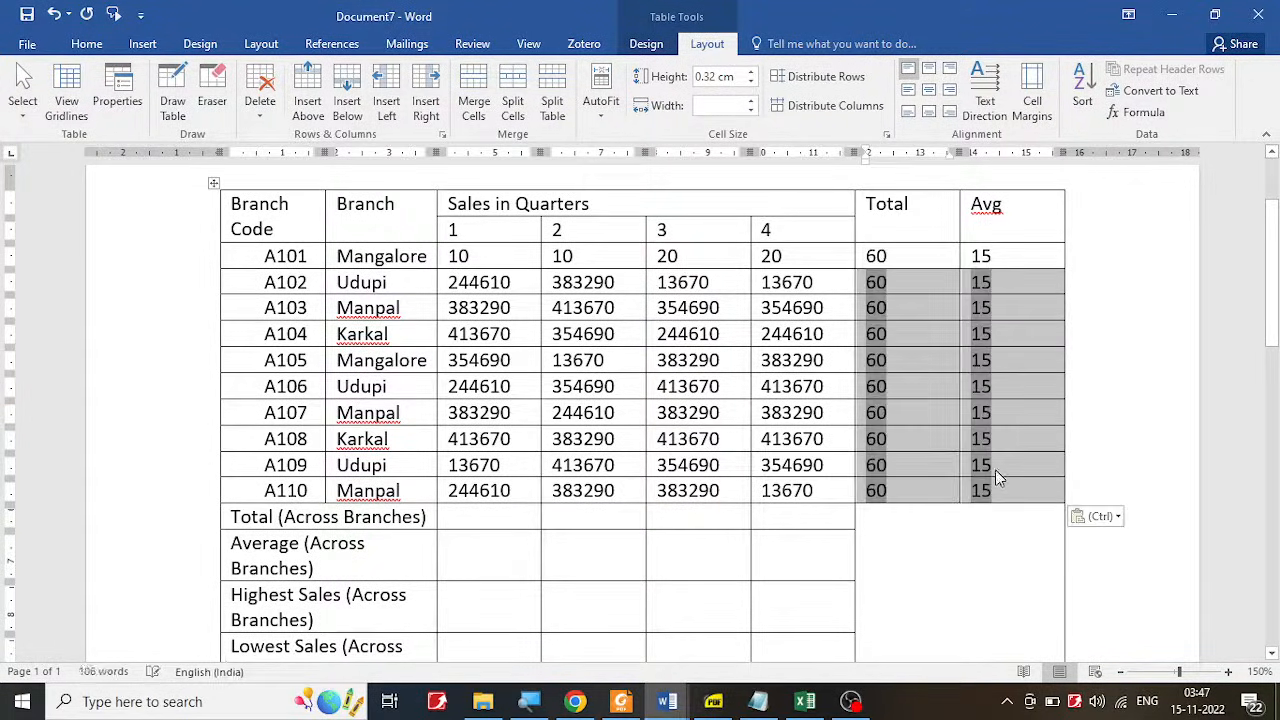
Step: Update the pasted Total fields one by one for branches A102 to A107
click(907, 283)
double_click(879, 282)
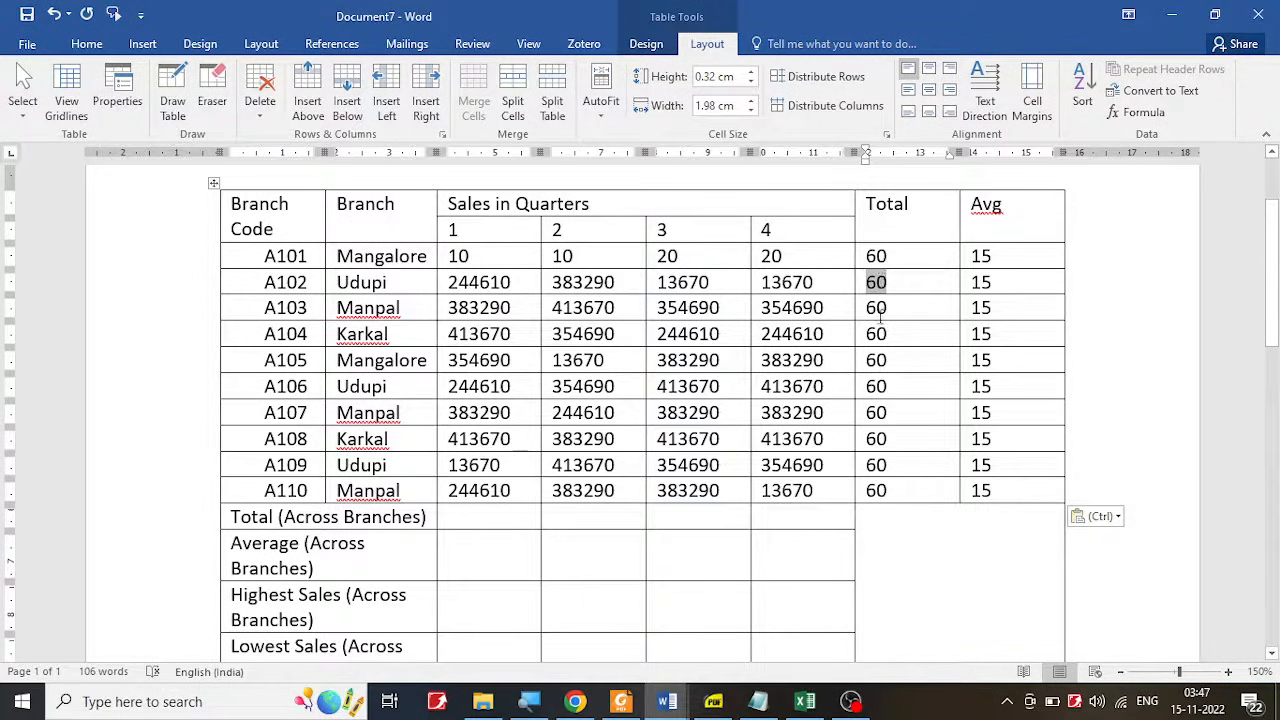
key(F9)
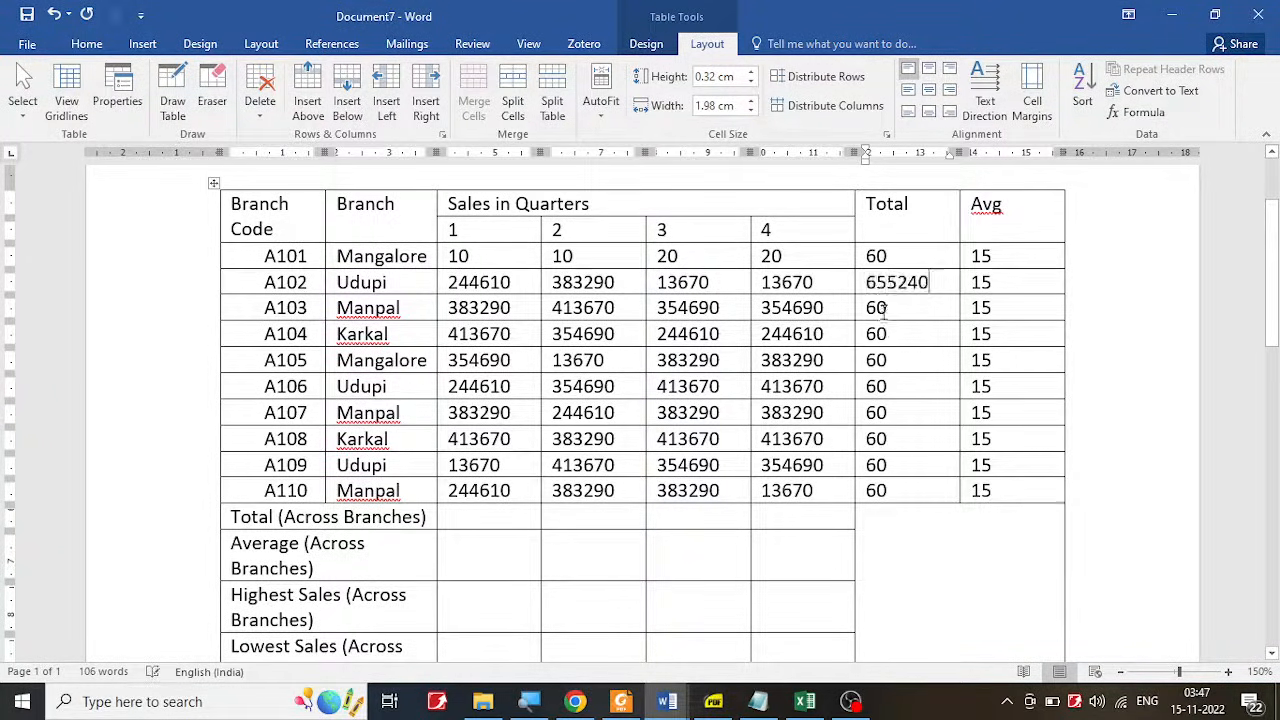
double_click(879, 308)
key(F9)
double_click(879, 334)
key(F9)
double_click(879, 360)
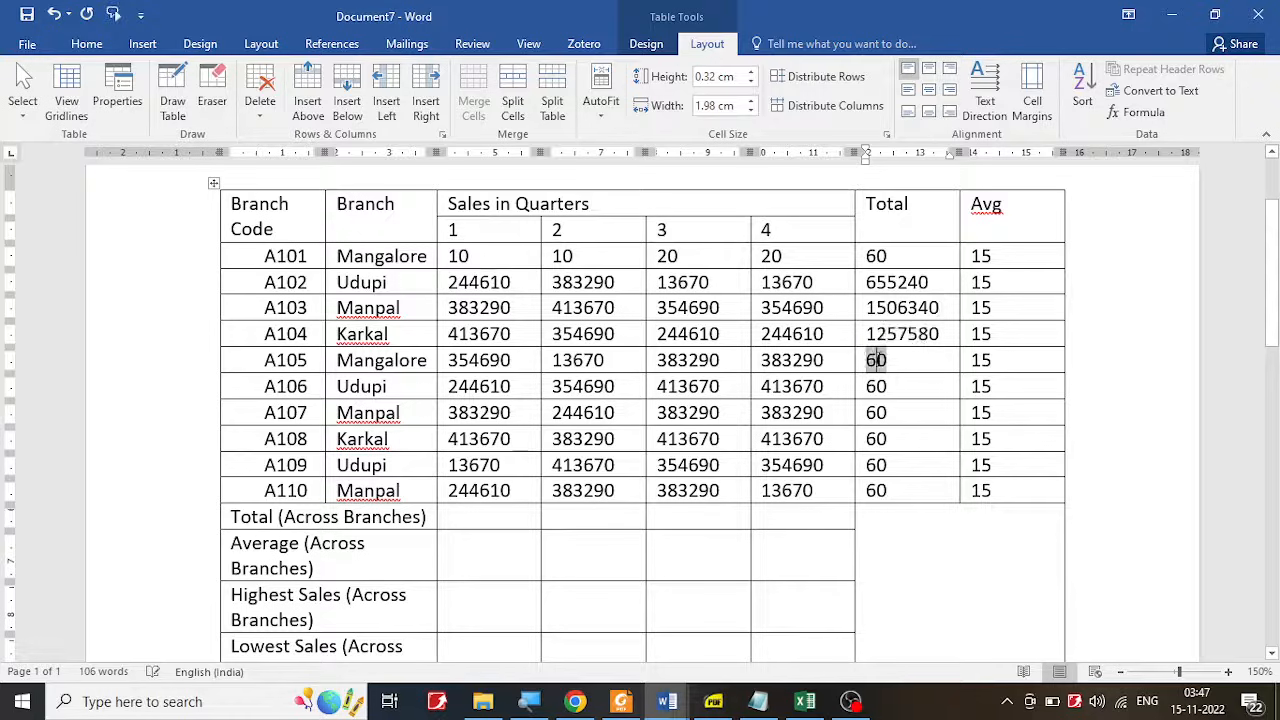
key(F9)
double_click(879, 386)
key(F9)
double_click(879, 412)
key(F9)
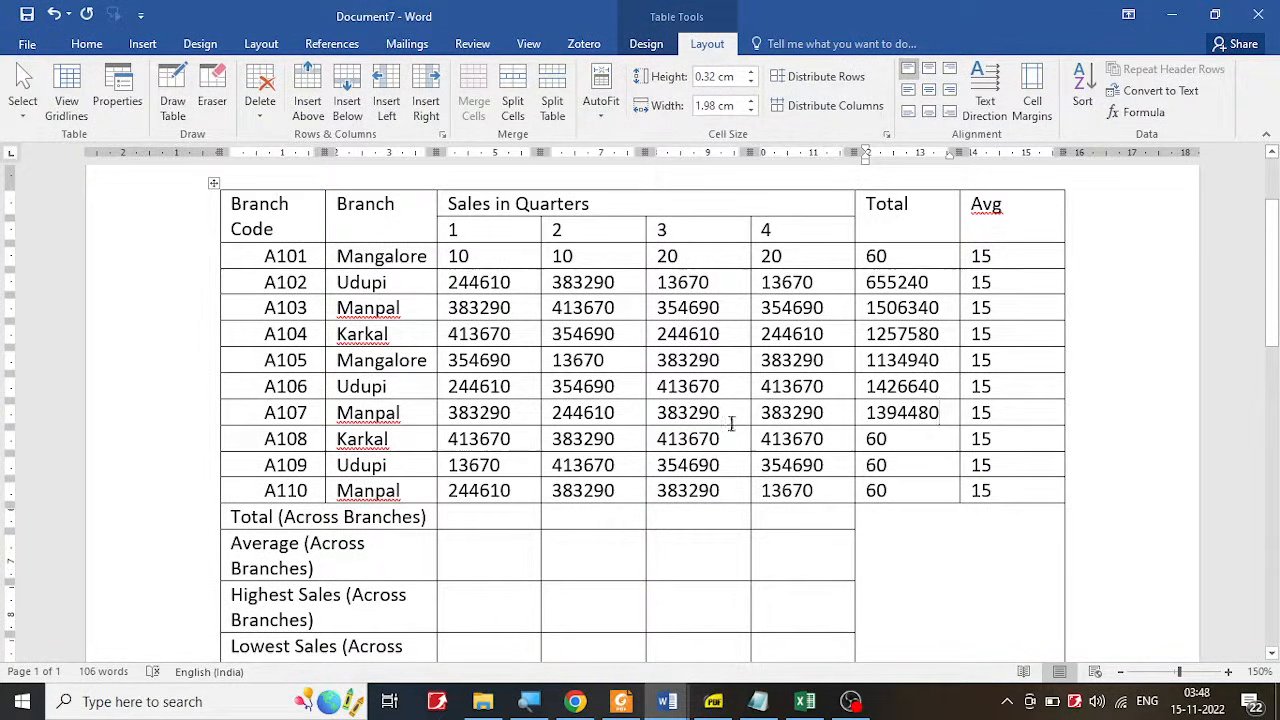
Step: Set the quarter 3 sales of branch A107 to 50 and update that branch's Total field
double_click(731, 422)
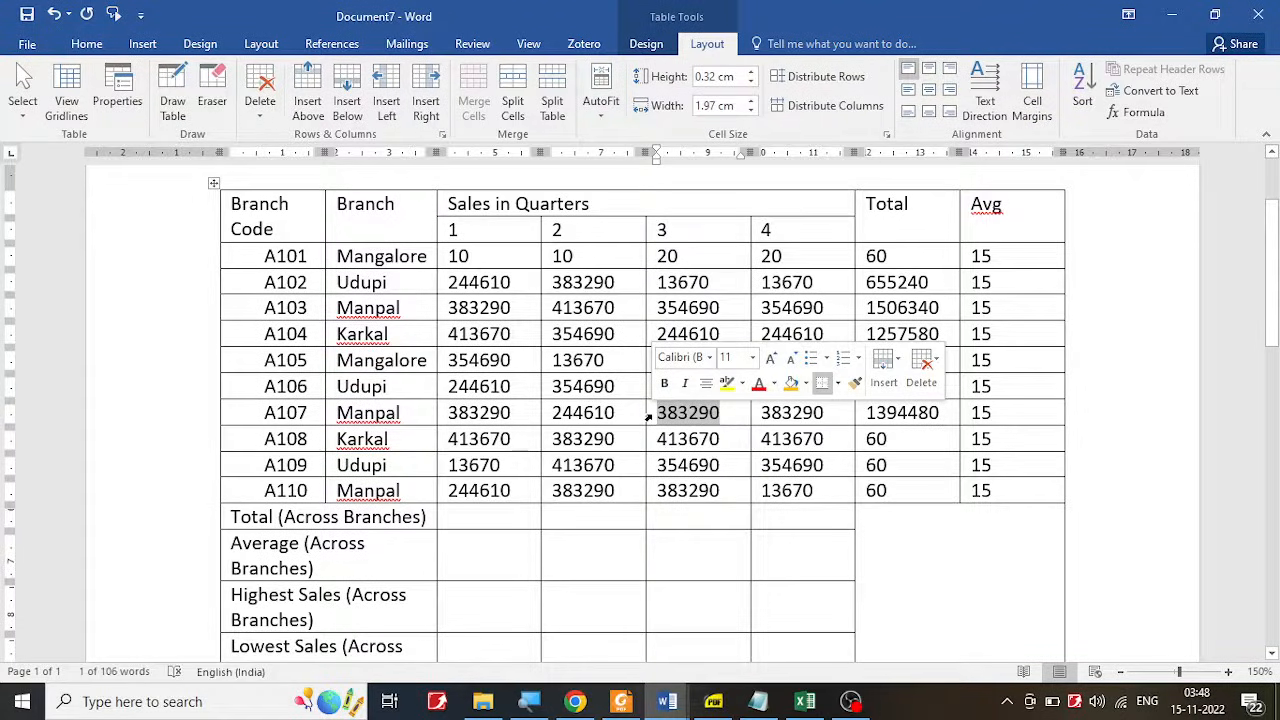
text(5)
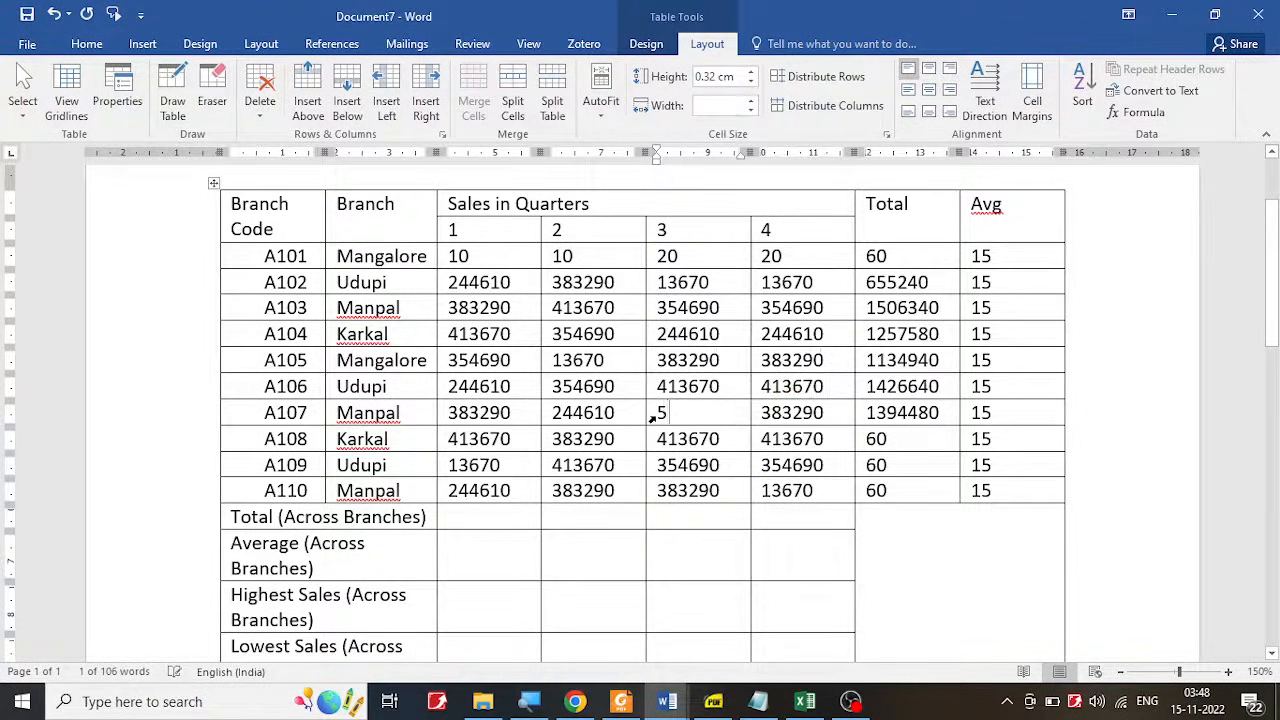
text(0)
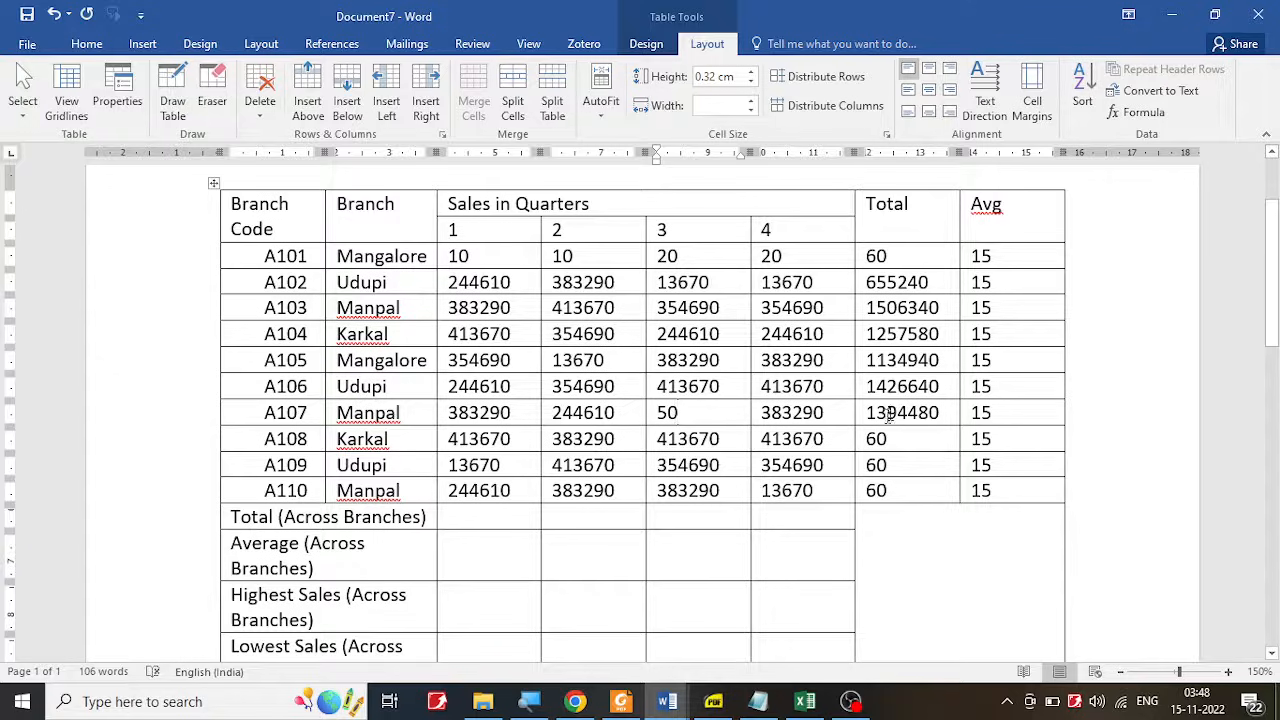
double_click(898, 412)
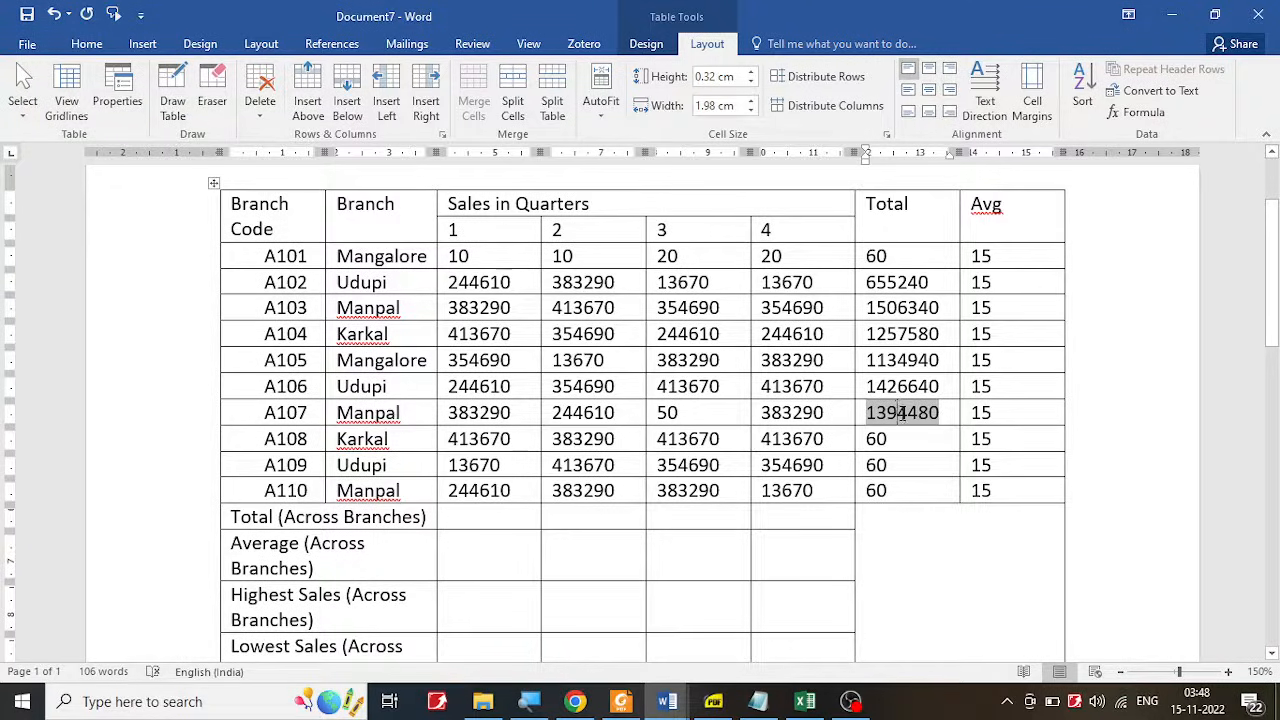
key(F9)
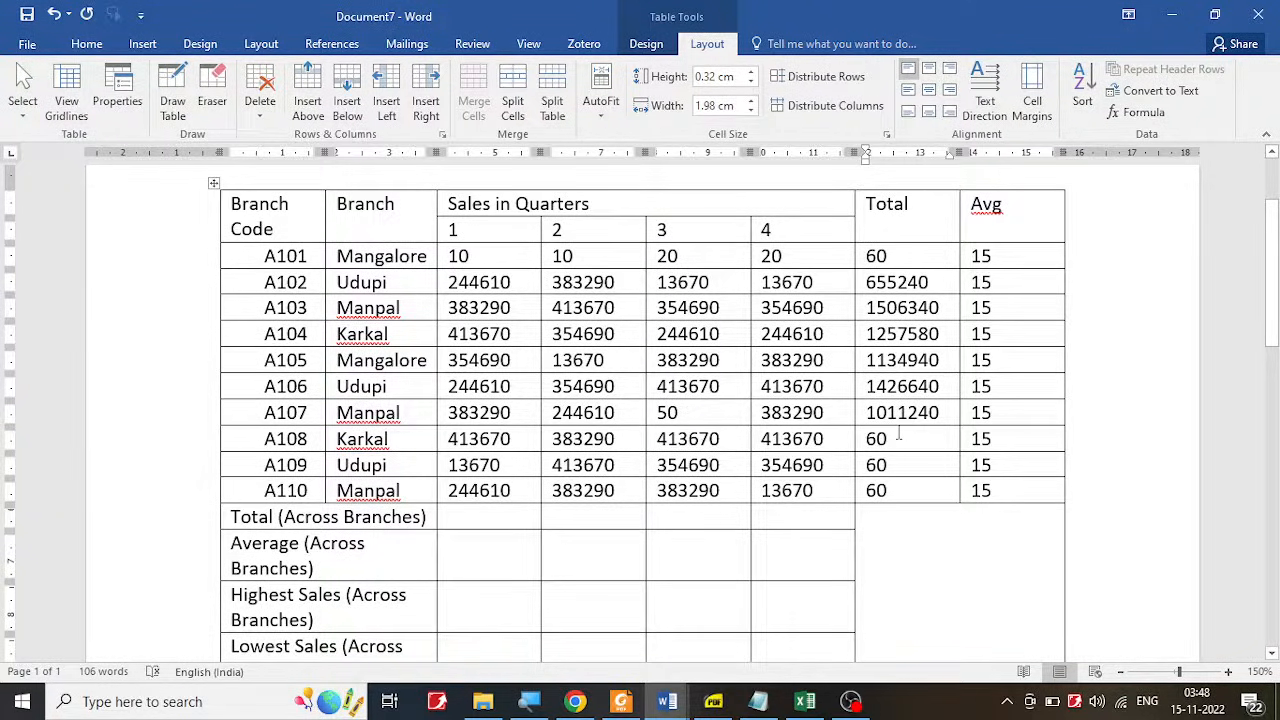
Step: Update the pasted Total fields for branches A108, A109 and A110
double_click(877, 438)
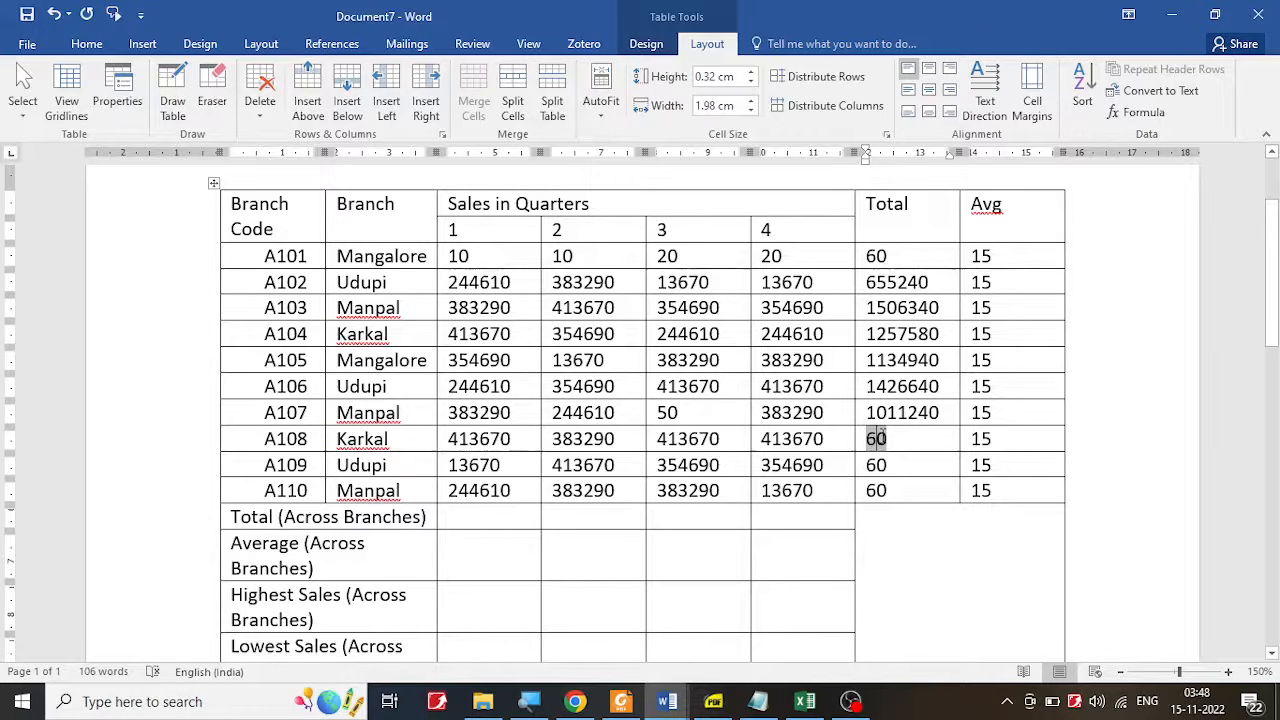
key(F9)
double_click(876, 464)
key(F9)
double_click(877, 490)
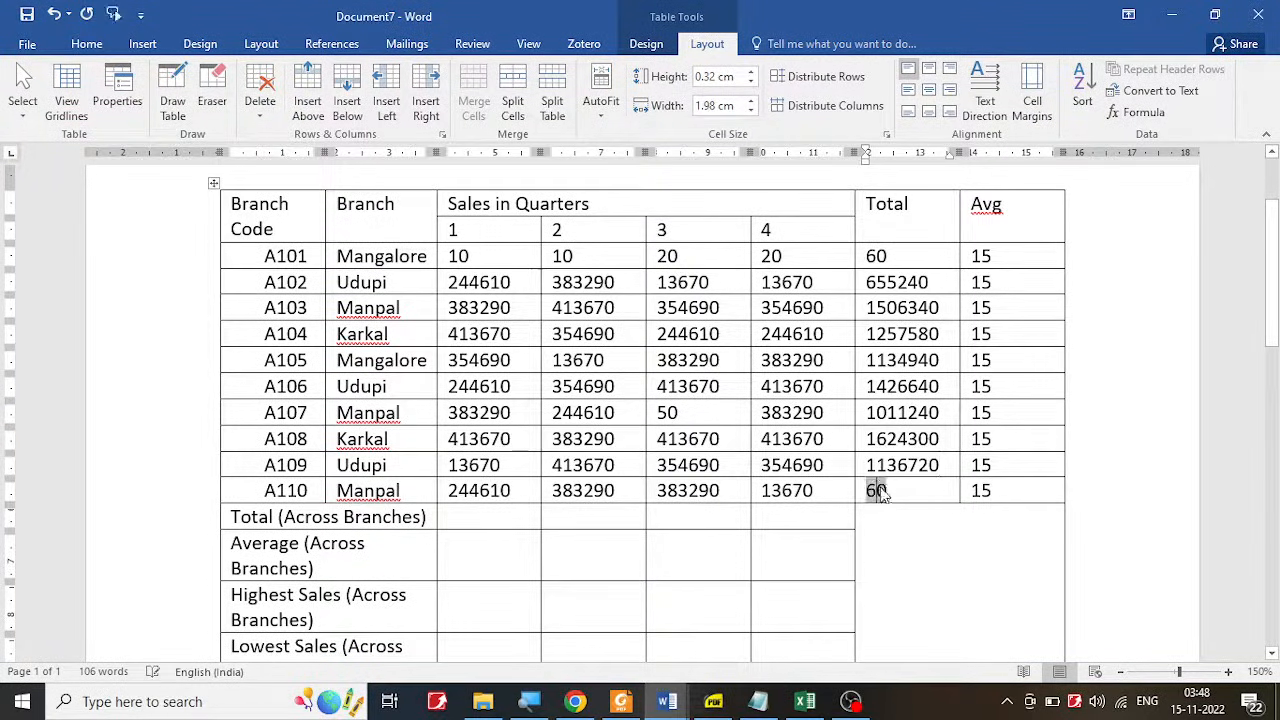
key(F9)
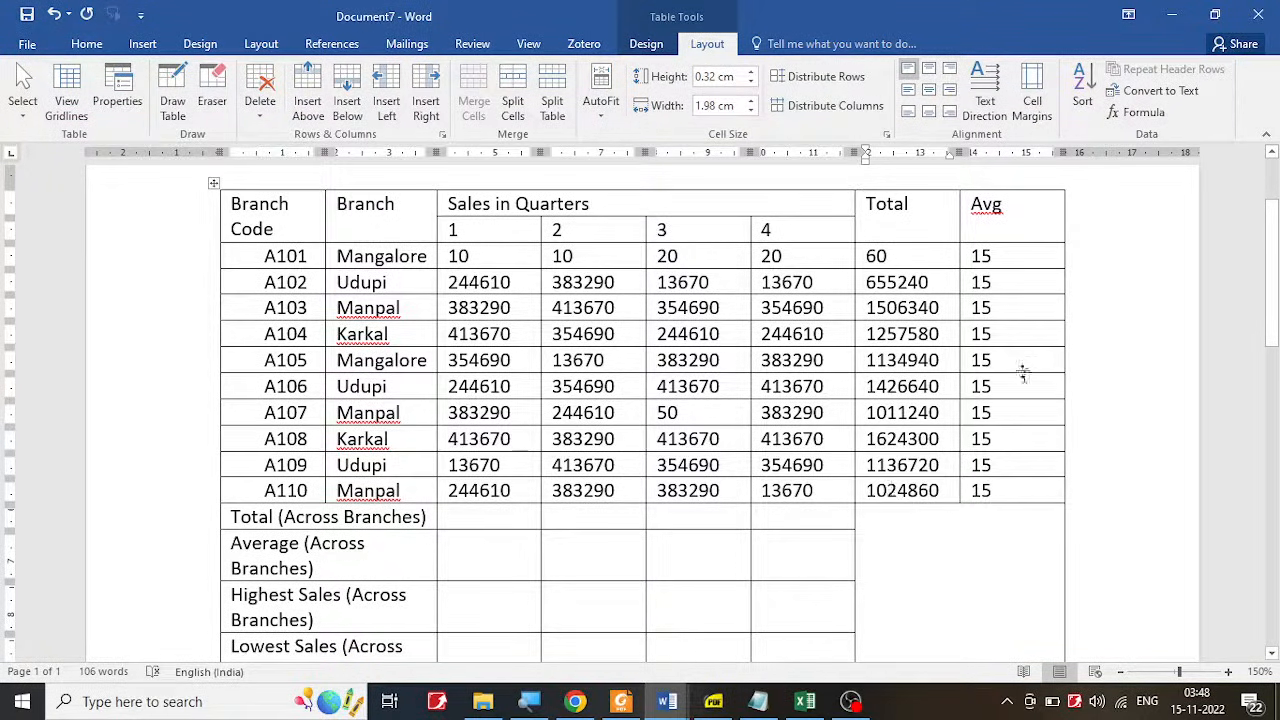
double_click(981, 282)
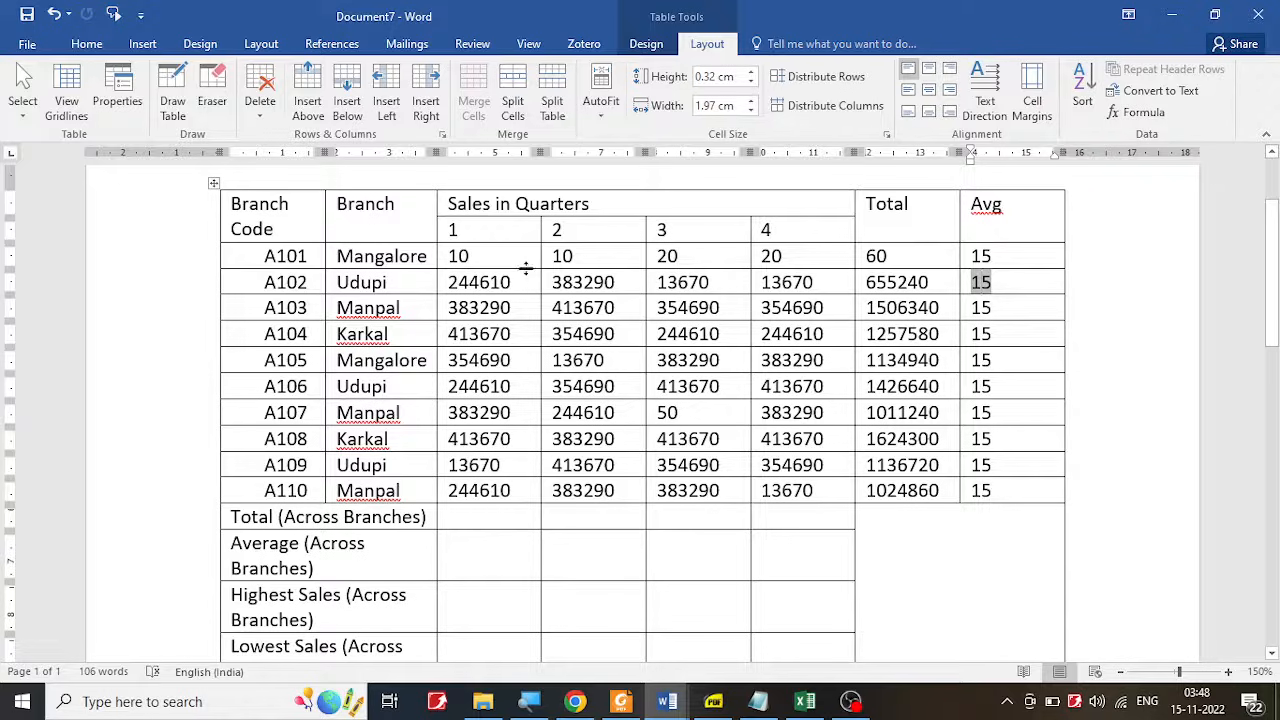
mouse_move(483, 197)
mouse_down()
mouse_move(468, 199)
mouse_move(484, 210)
mouse_up()
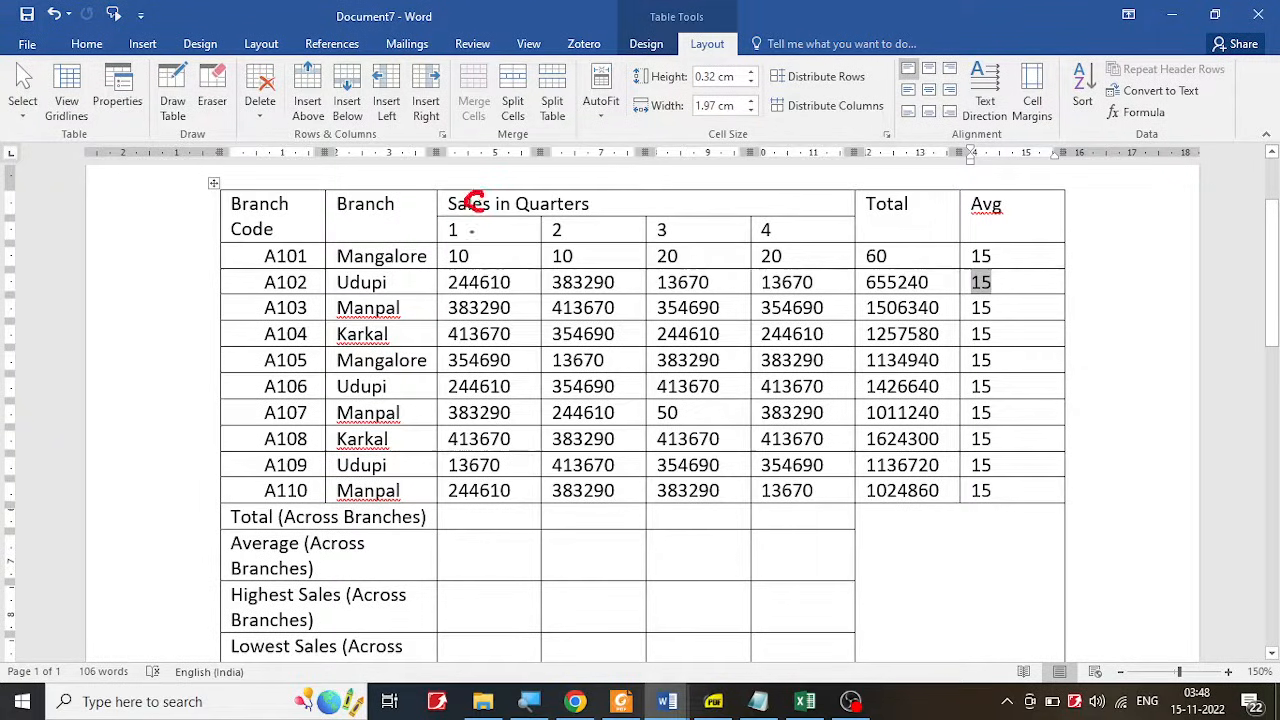
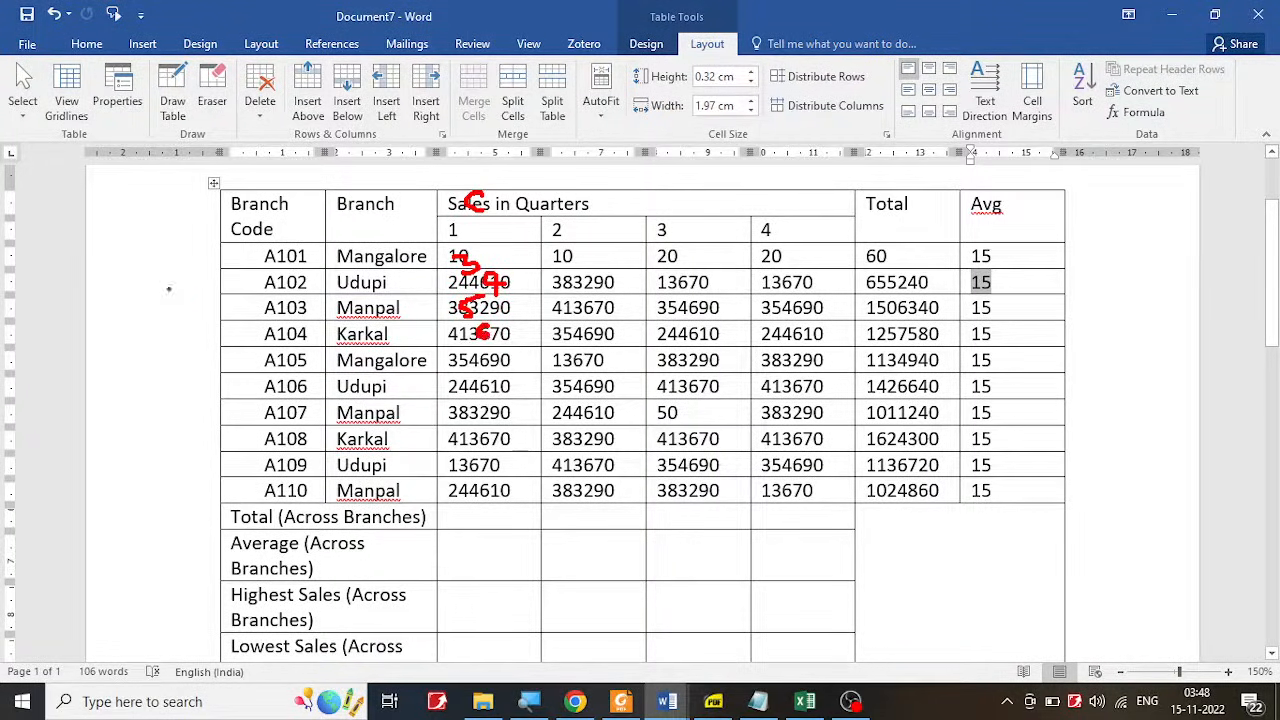
drag(169, 289, 188, 289)
key(Escape)
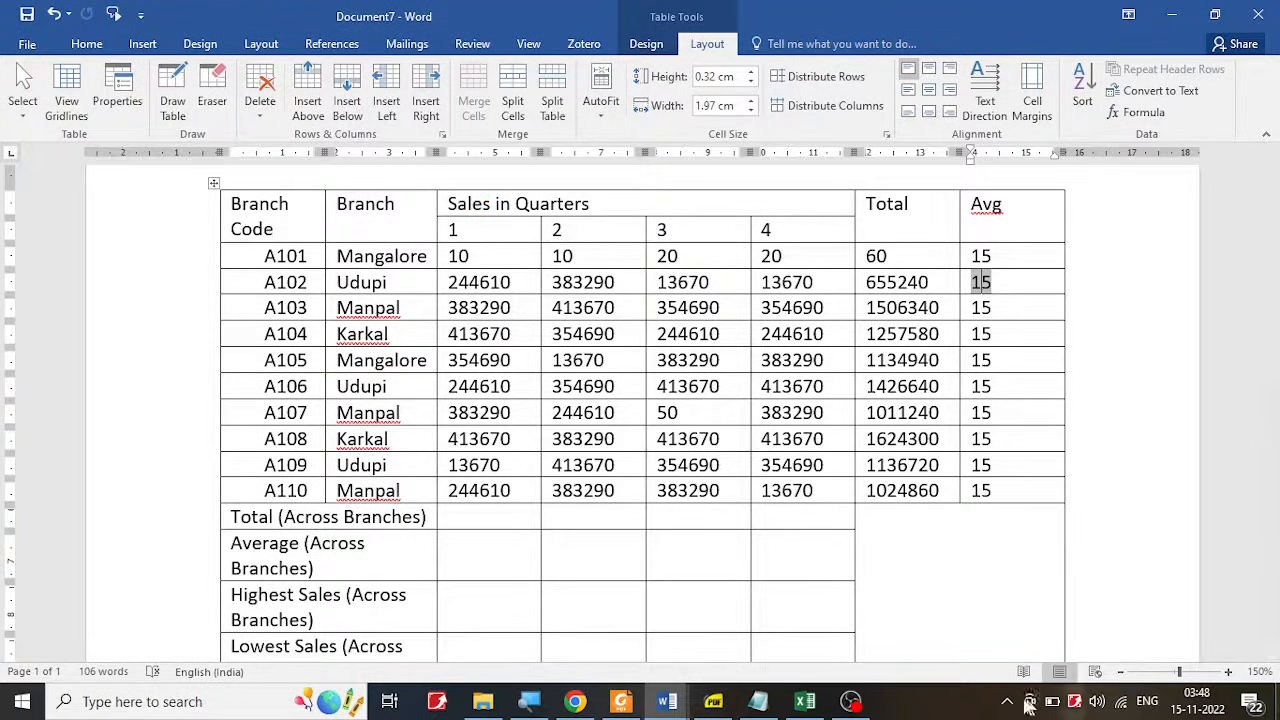
Step: Switch to the blank Excel workbook, examine the numbering of rows 3 to 6, and return to the Word document
click(805, 701)
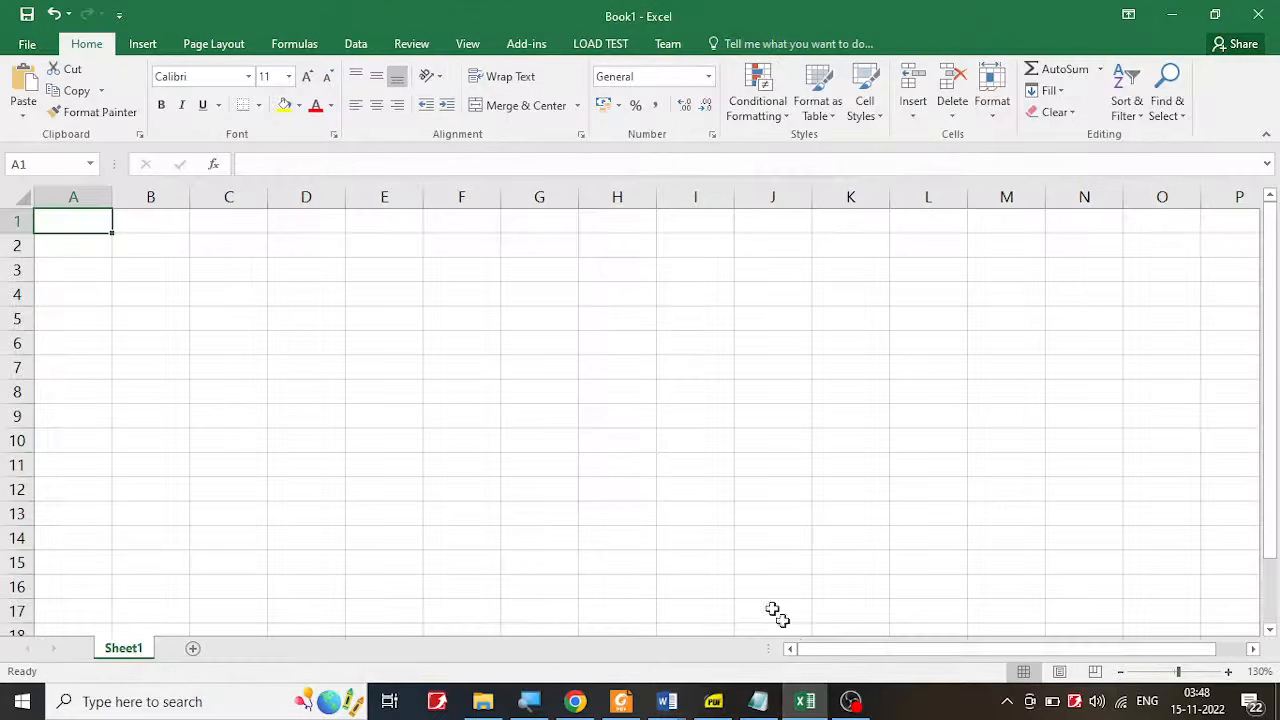
click(17, 269)
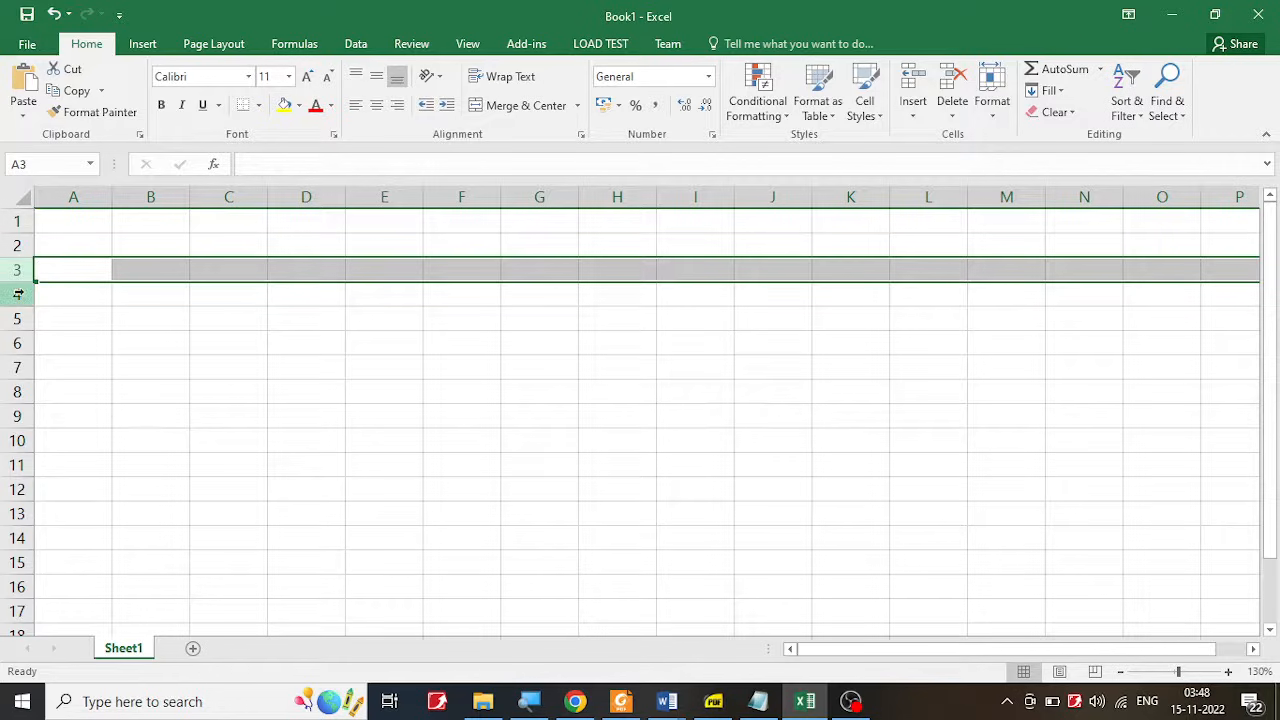
click(17, 294)
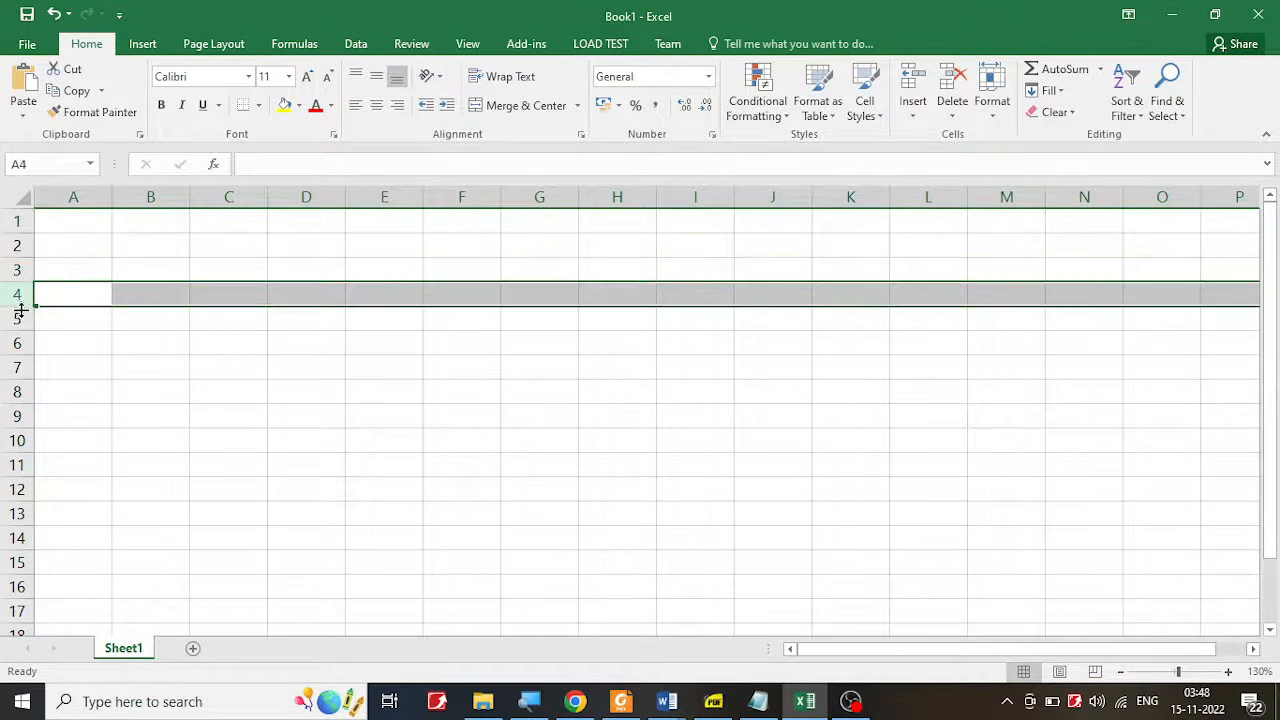
click(17, 318)
click(17, 342)
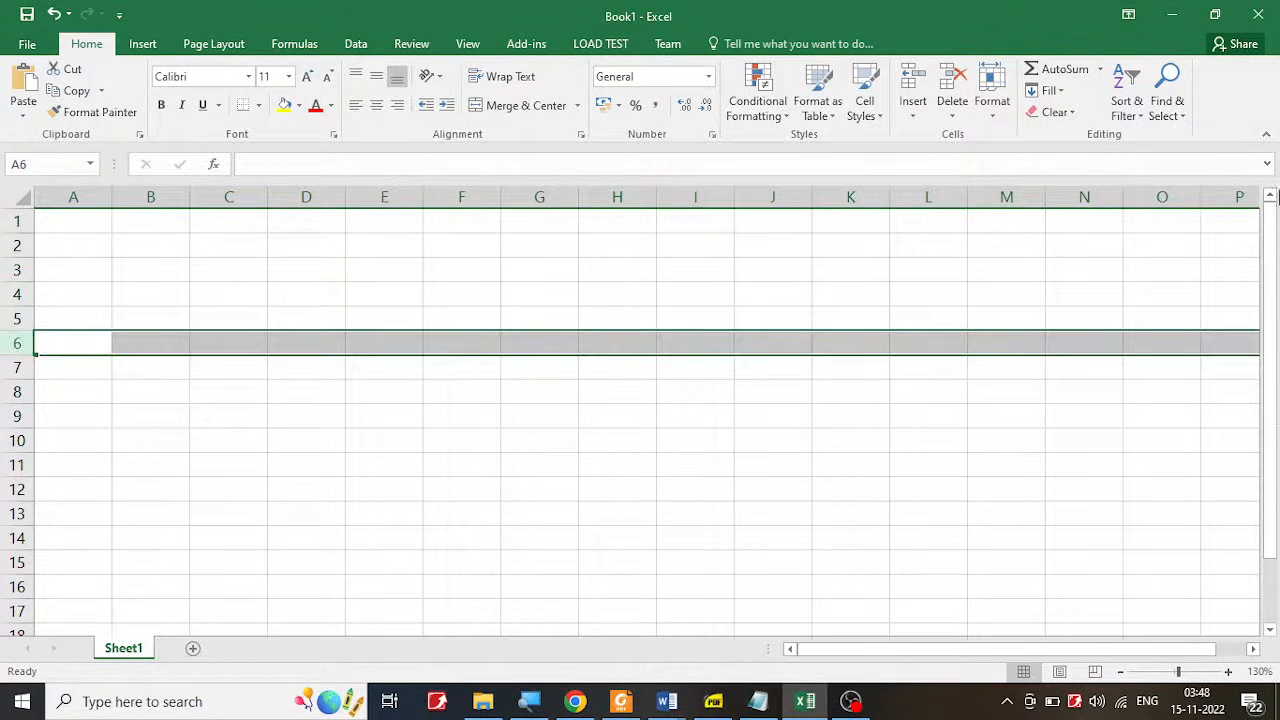
click(1182, 28)
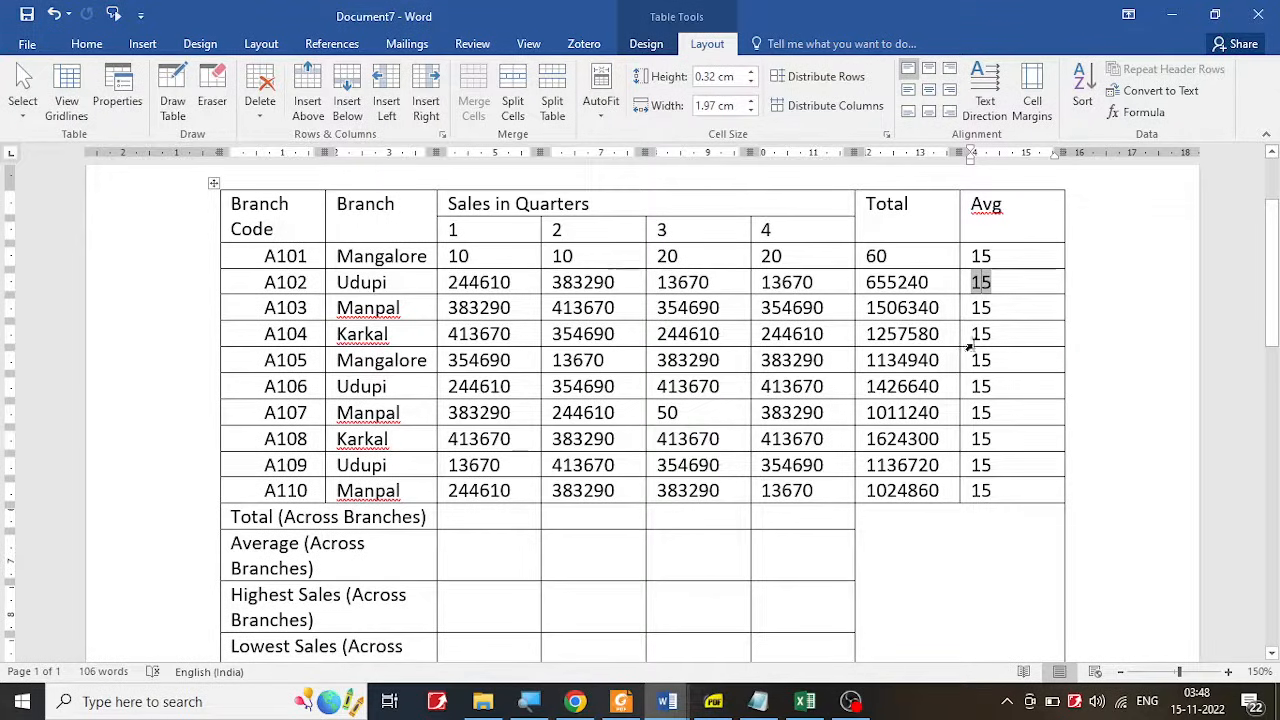
drag(776, 230, 812, 267)
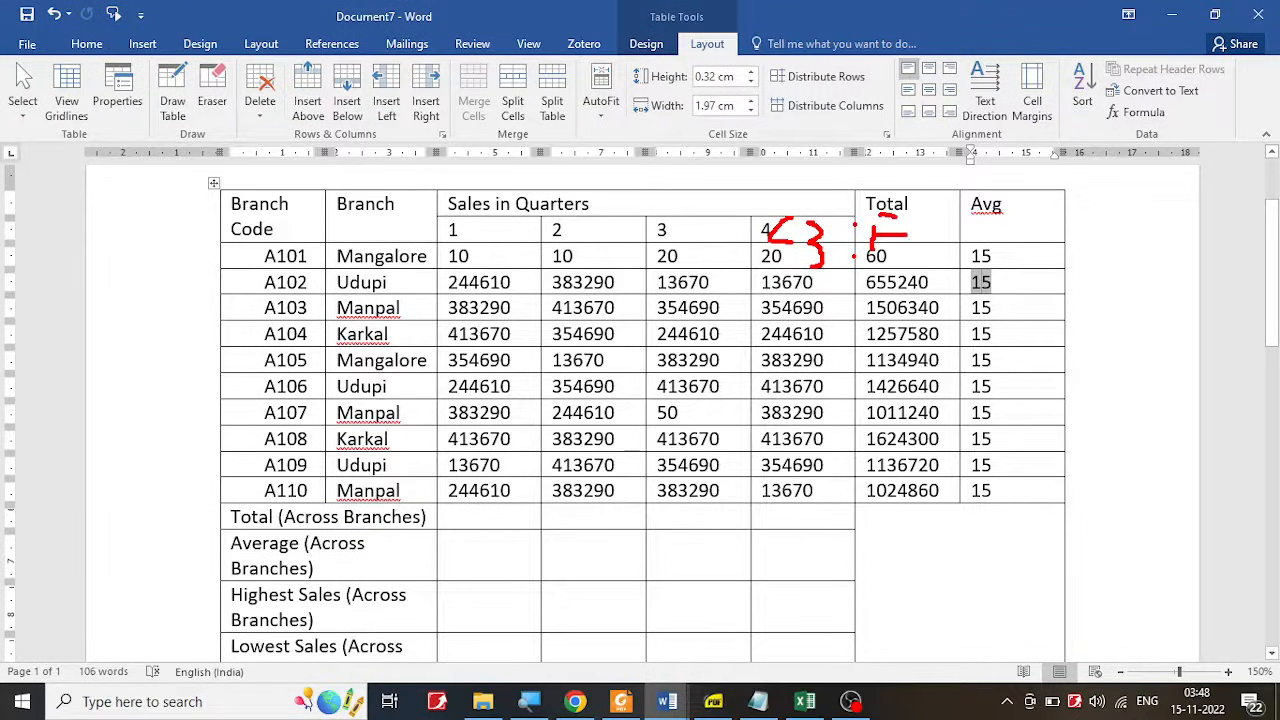
mouse_move(912, 216)
mouse_down()
mouse_move(928, 230)
mouse_move(910, 252)
mouse_up()
mouse_move(951, 206)
mouse_down()
mouse_move(796, 206)
mouse_move(816, 286)
mouse_move(966, 224)
mouse_up()
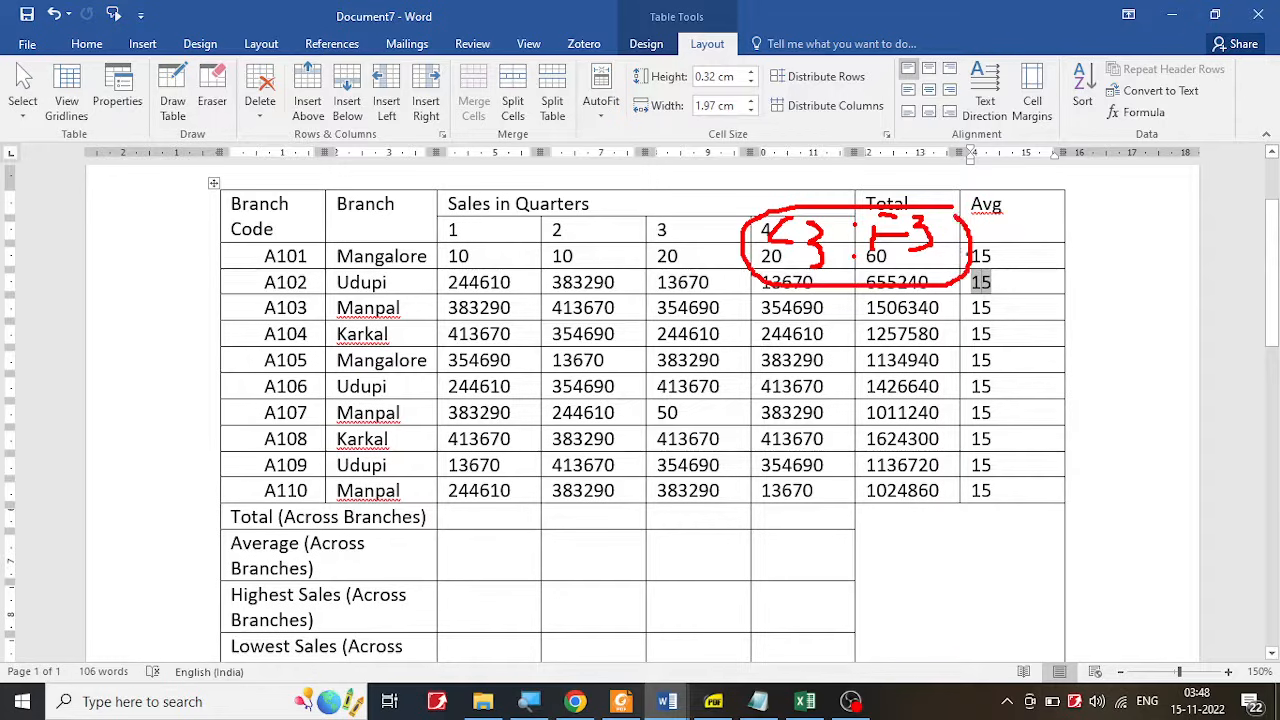
mouse_move(1036, 281)
mouse_down()
mouse_move(1026, 277)
mouse_move(1064, 280)
mouse_move(1046, 292)
mouse_up()
mouse_move(864, 327)
mouse_down()
mouse_move(862, 348)
mouse_move(898, 340)
mouse_move(888, 366)
mouse_up()
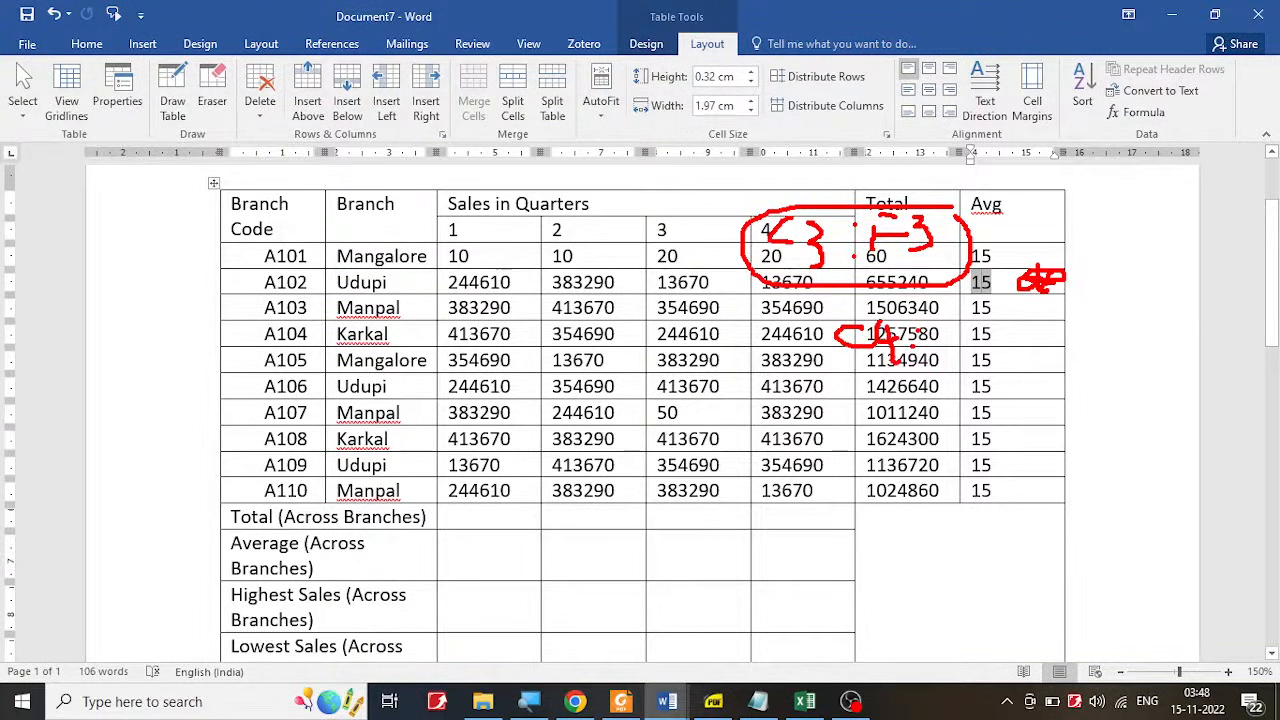
mouse_move(940, 323)
mouse_down()
mouse_move(946, 344)
mouse_move(962, 321)
mouse_up()
drag(949, 330, 998, 333)
drag(985, 324, 982, 348)
key(Escape)
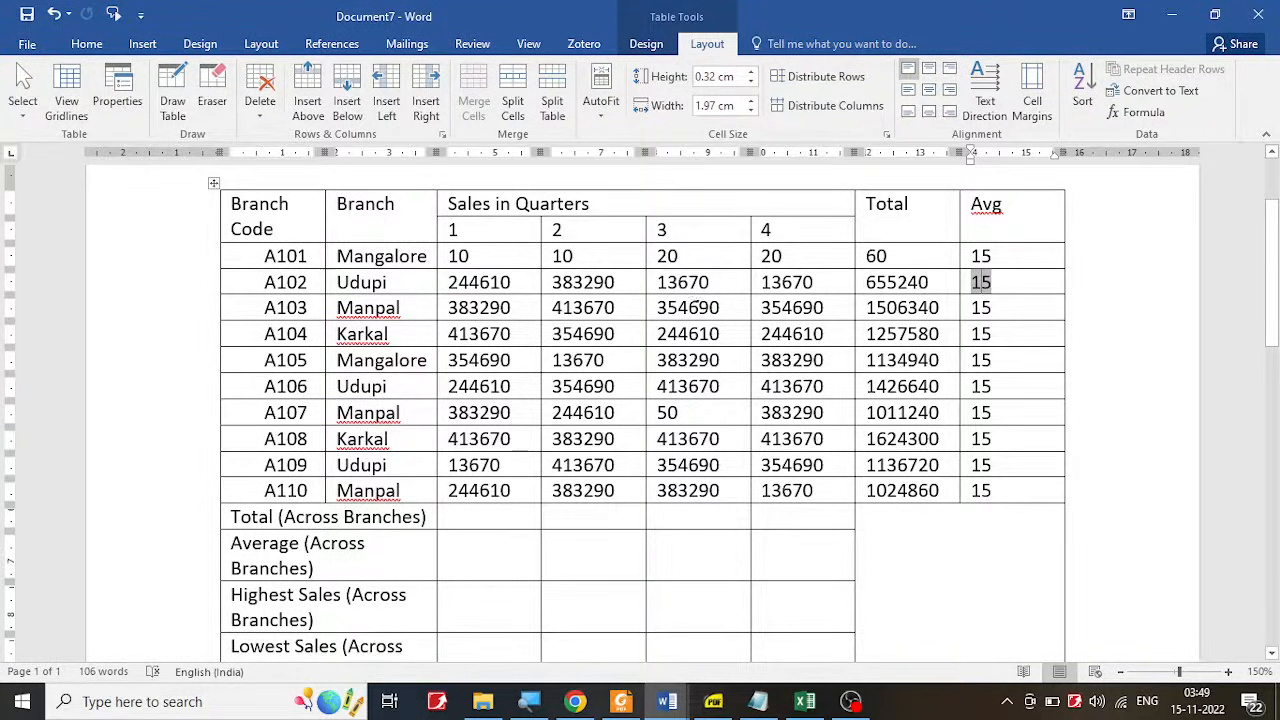
mouse_move(700, 292)
mouse_down()
mouse_move(680, 356)
mouse_move(706, 316)
mouse_up()
text(A)
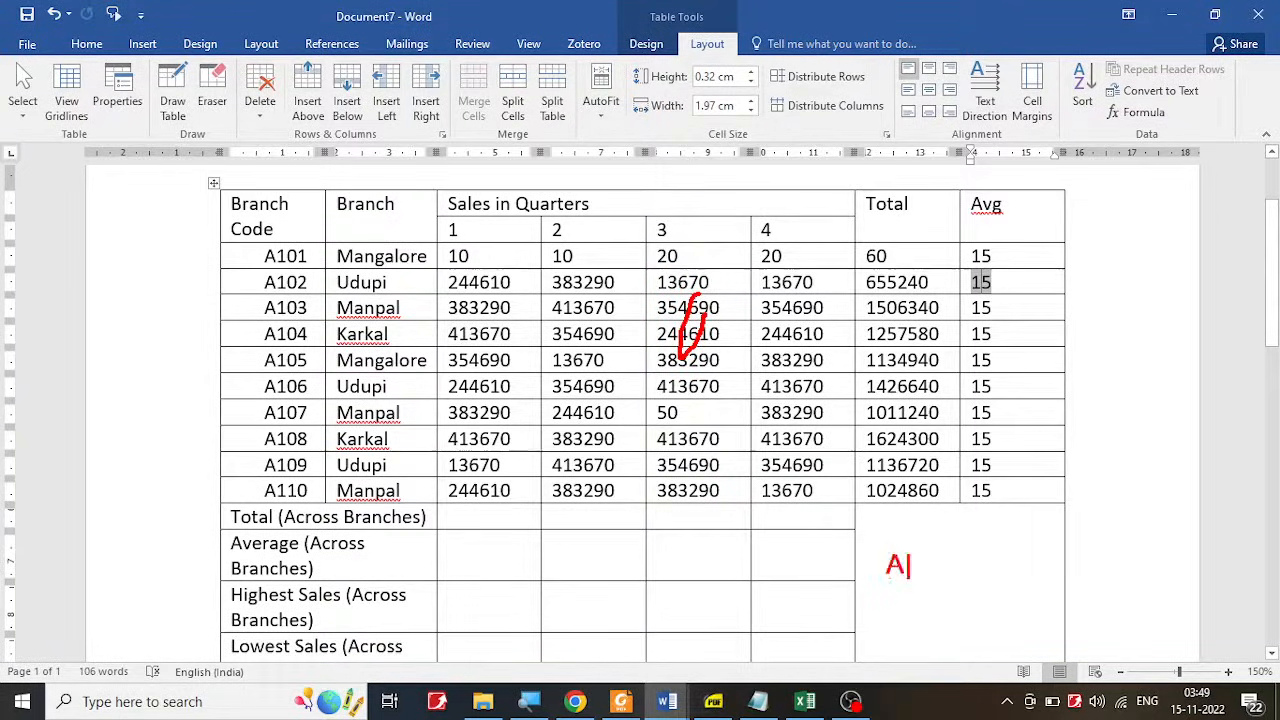
text(LT+F11)
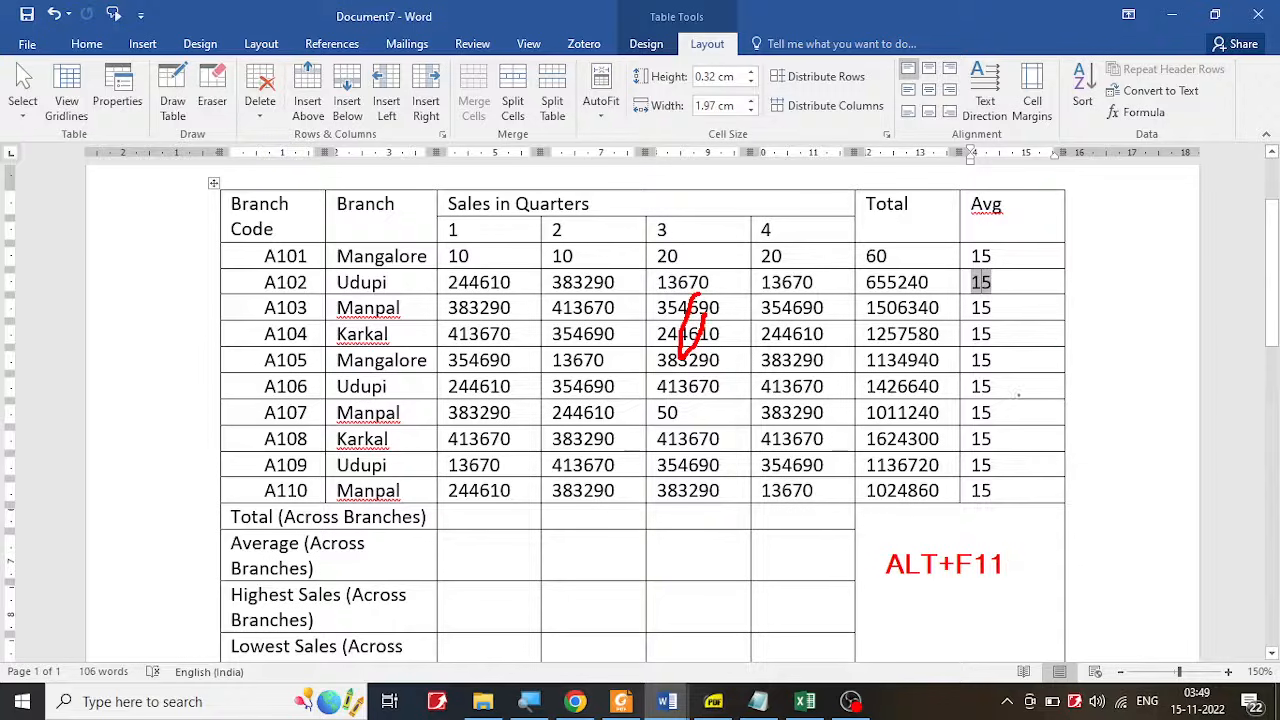
key(Escape)
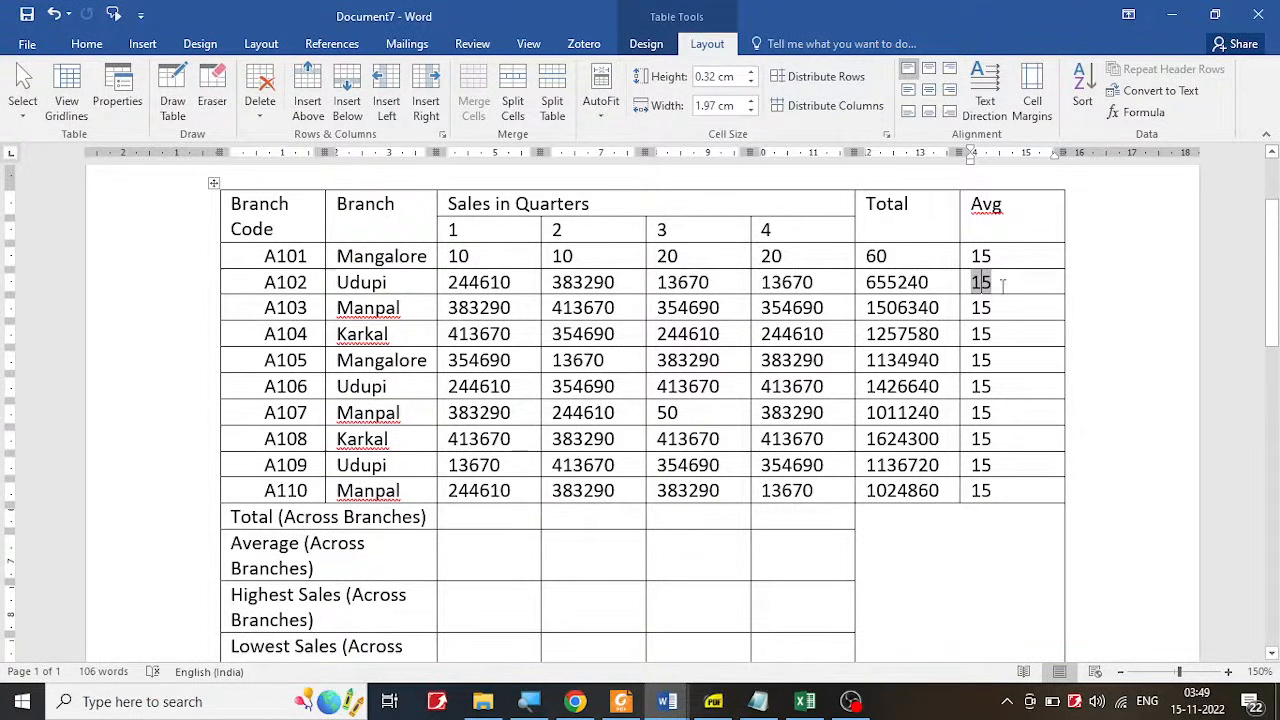
Step: View the document's project in the Visual Basic for Applications editor and return to the sales table
key(alt+F11)
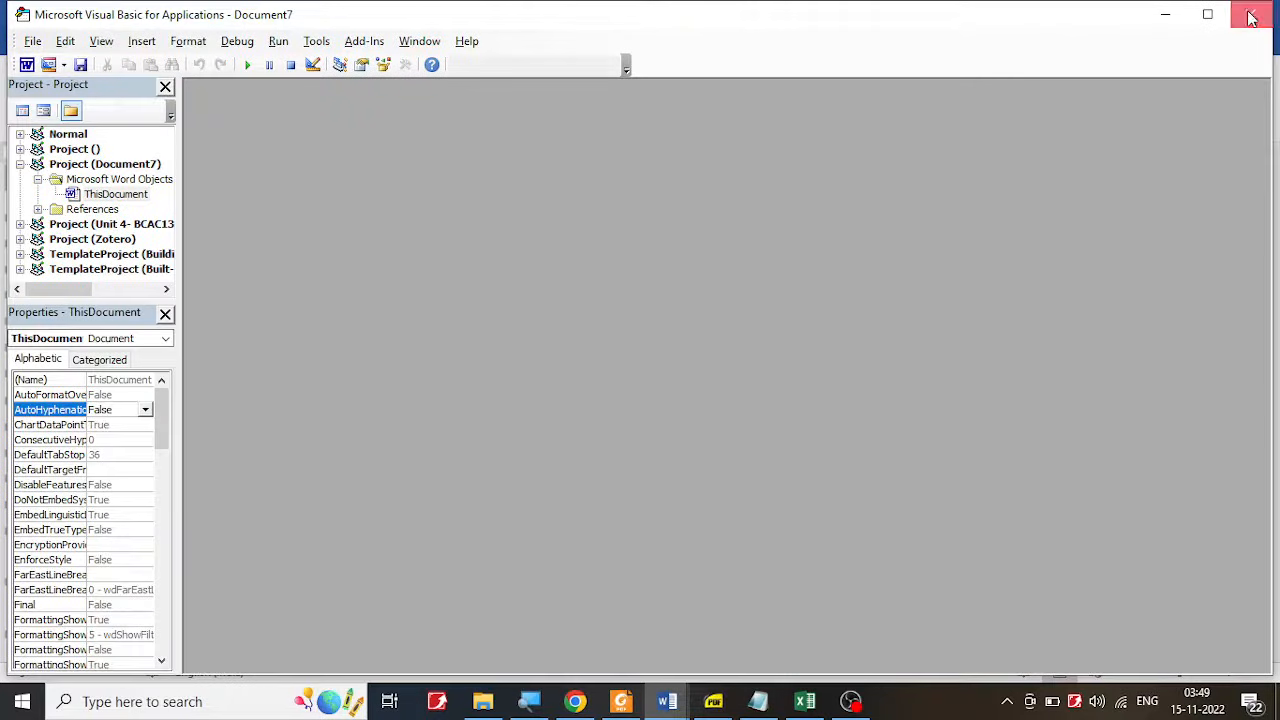
key(alt+F11)
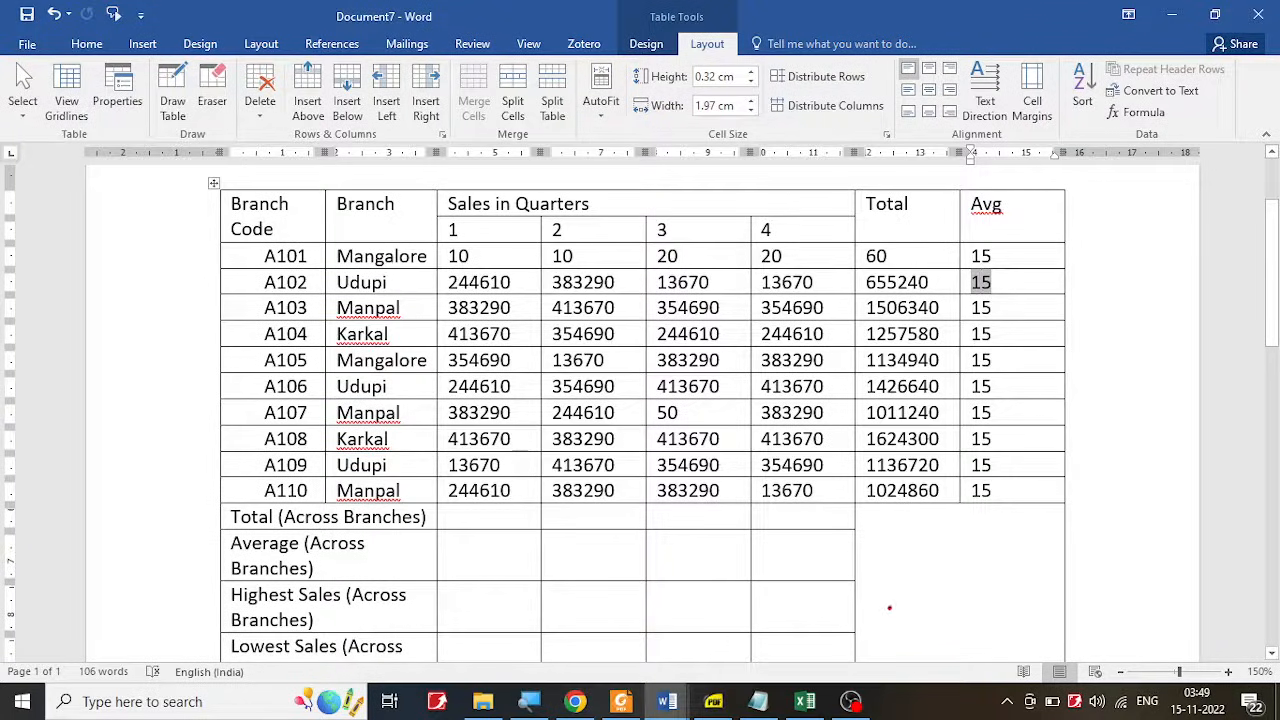
mouse_move(903, 535)
mouse_down()
mouse_move(900, 590)
mouse_move(916, 546)
mouse_move(929, 594)
mouse_move(924, 572)
mouse_up()
mouse_move(950, 548)
mouse_down()
mouse_move(952, 560)
mouse_move(982, 558)
mouse_move(972, 586)
mouse_move(990, 566)
mouse_move(1051, 577)
mouse_move(1092, 549)
mouse_up()
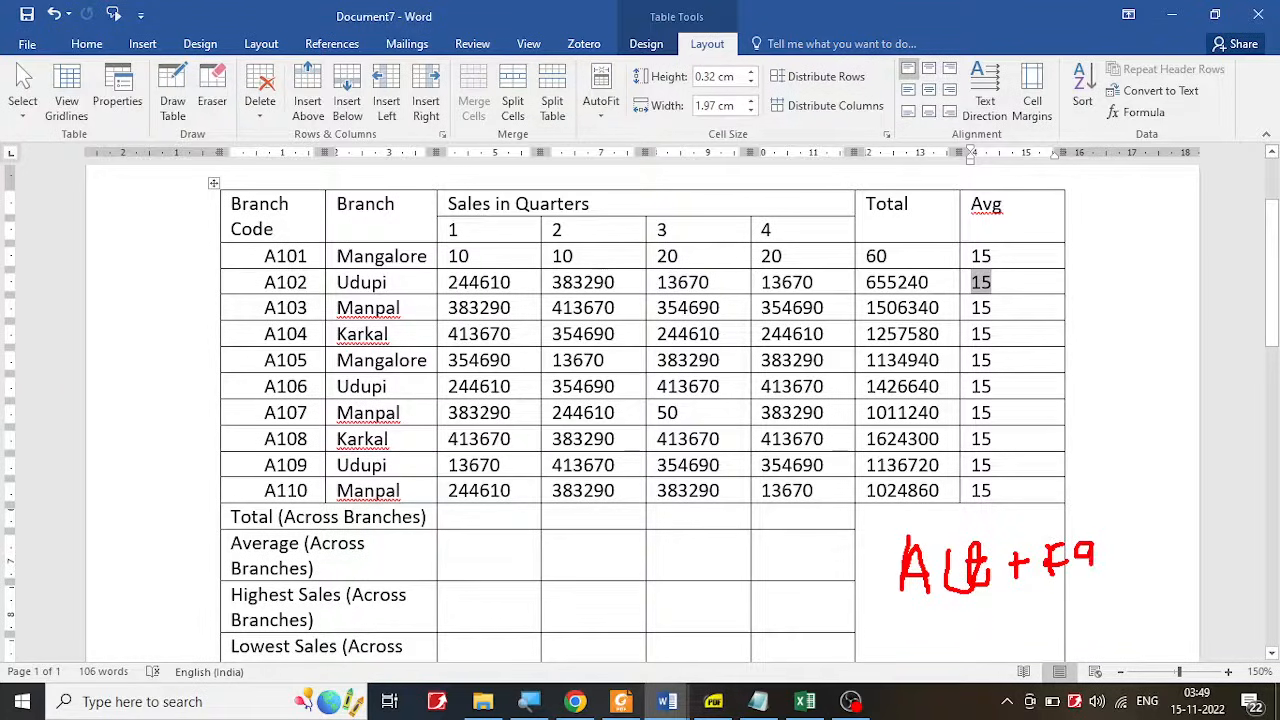
mouse_move(920, 612)
mouse_down()
mouse_move(1025, 624)
mouse_move(1066, 619)
mouse_move(1102, 590)
mouse_up()
key(Escape)
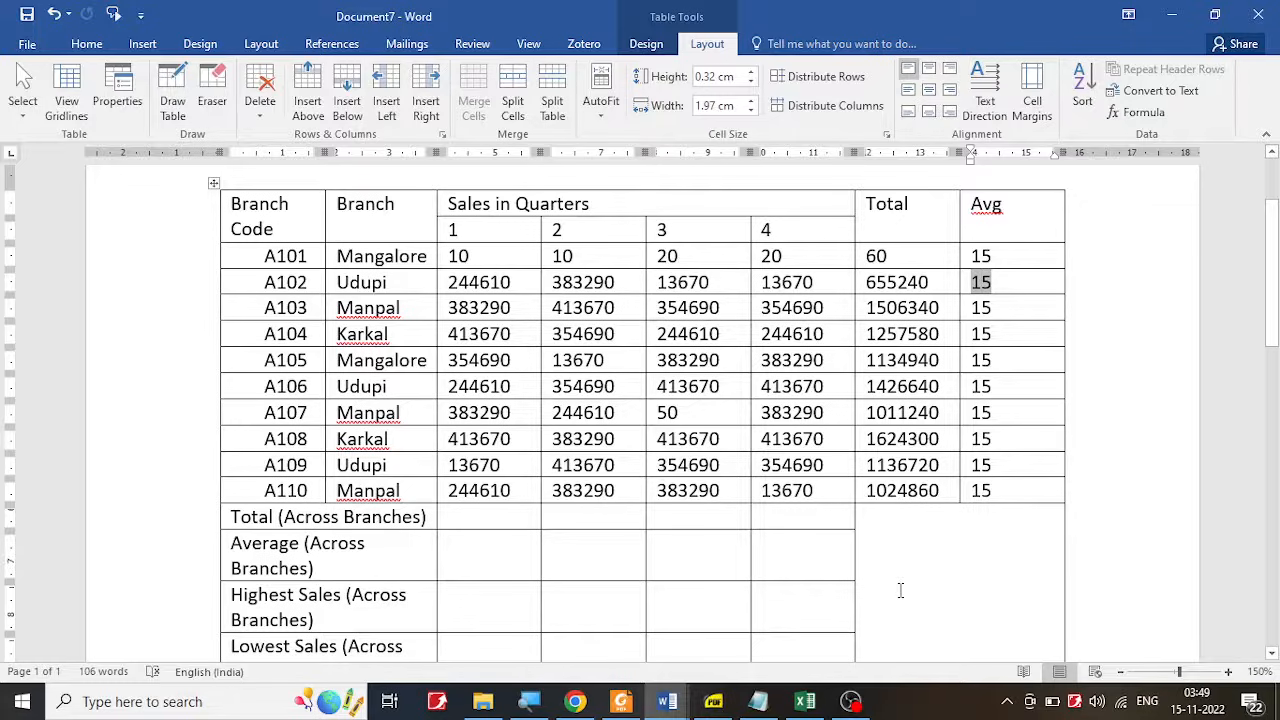
Step: Toggle the document's field codes until the formulas behind the Total and Avg columns are displayed
key(alt+F9)
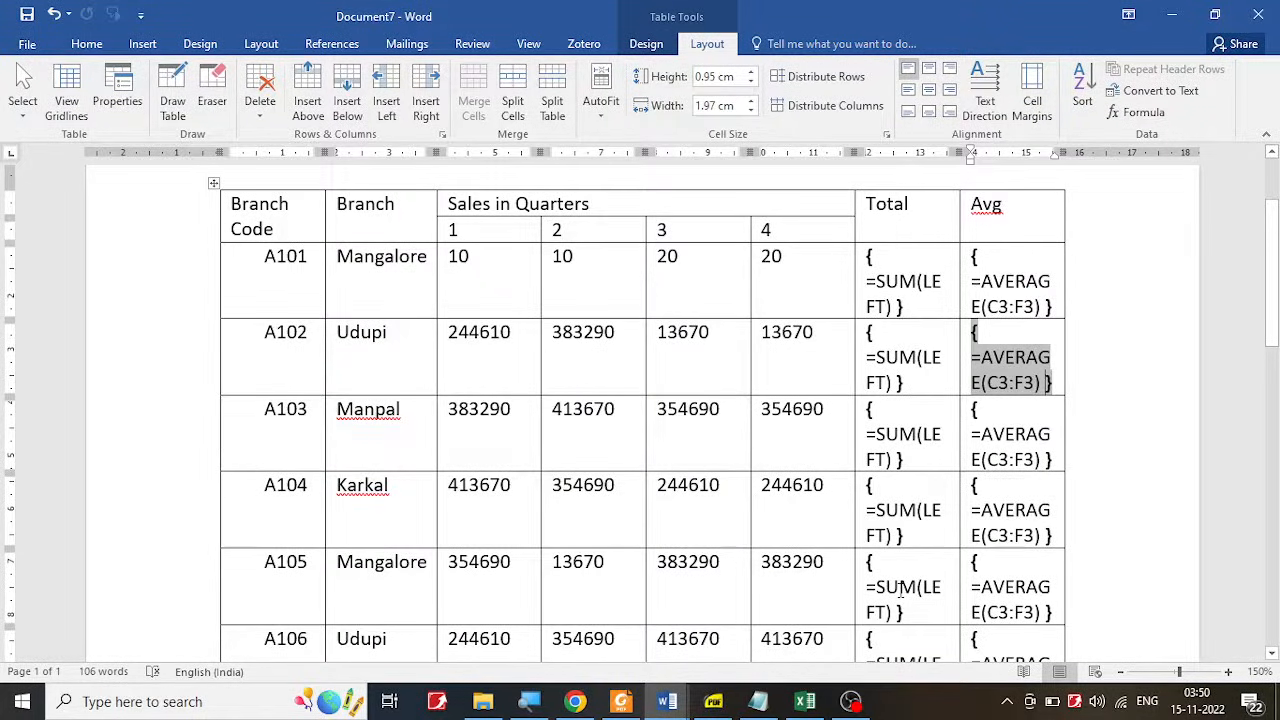
key(alt+F9)
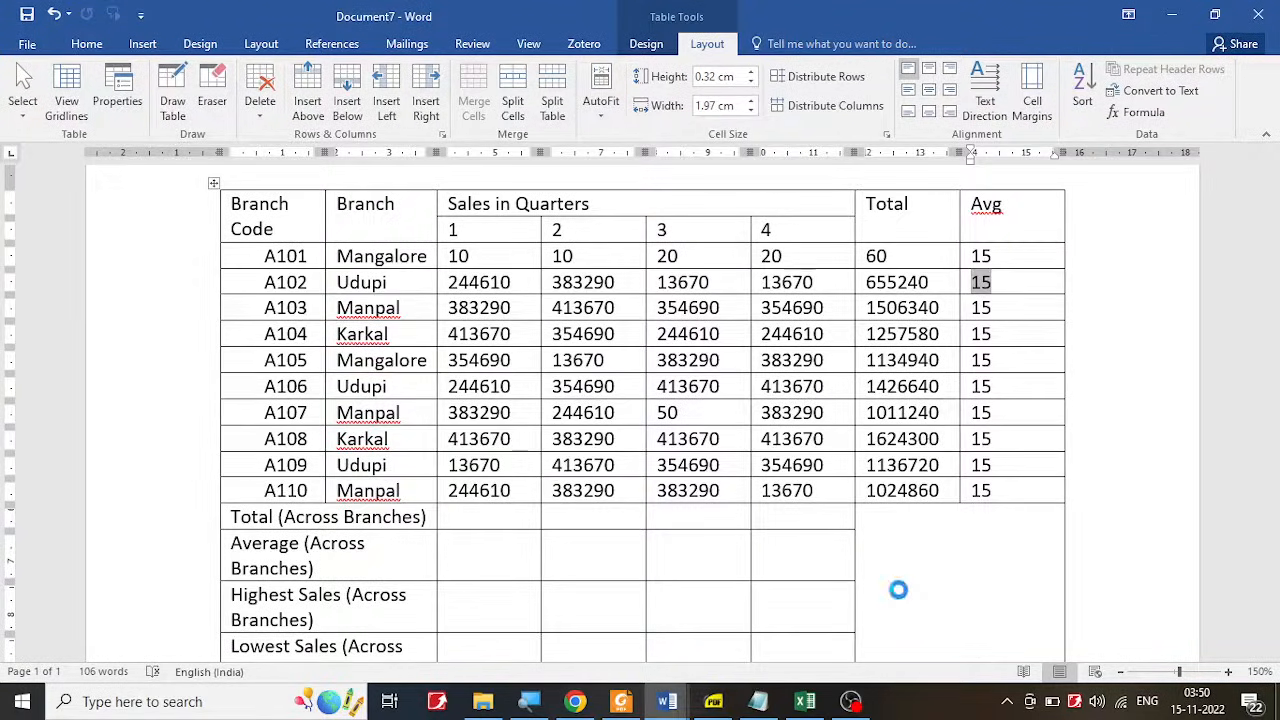
key(alt+F9)
key(alt+F9)
key(alt+F9)
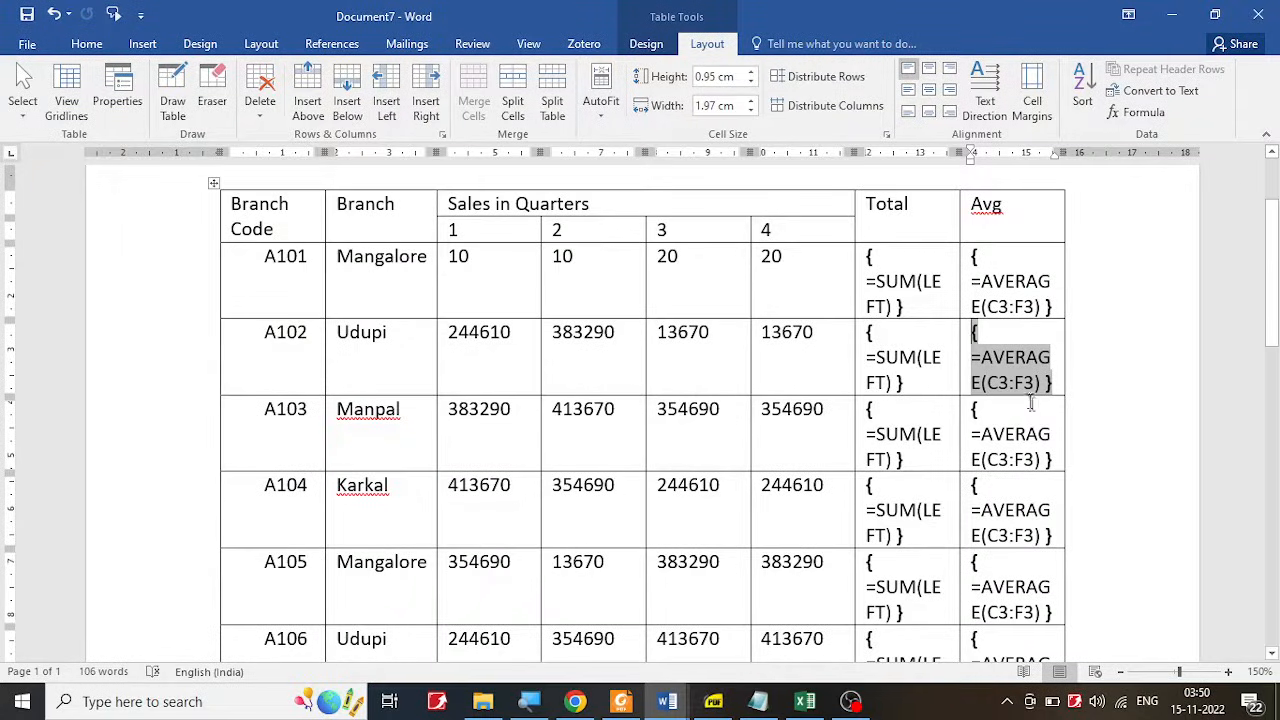
click(1004, 301)
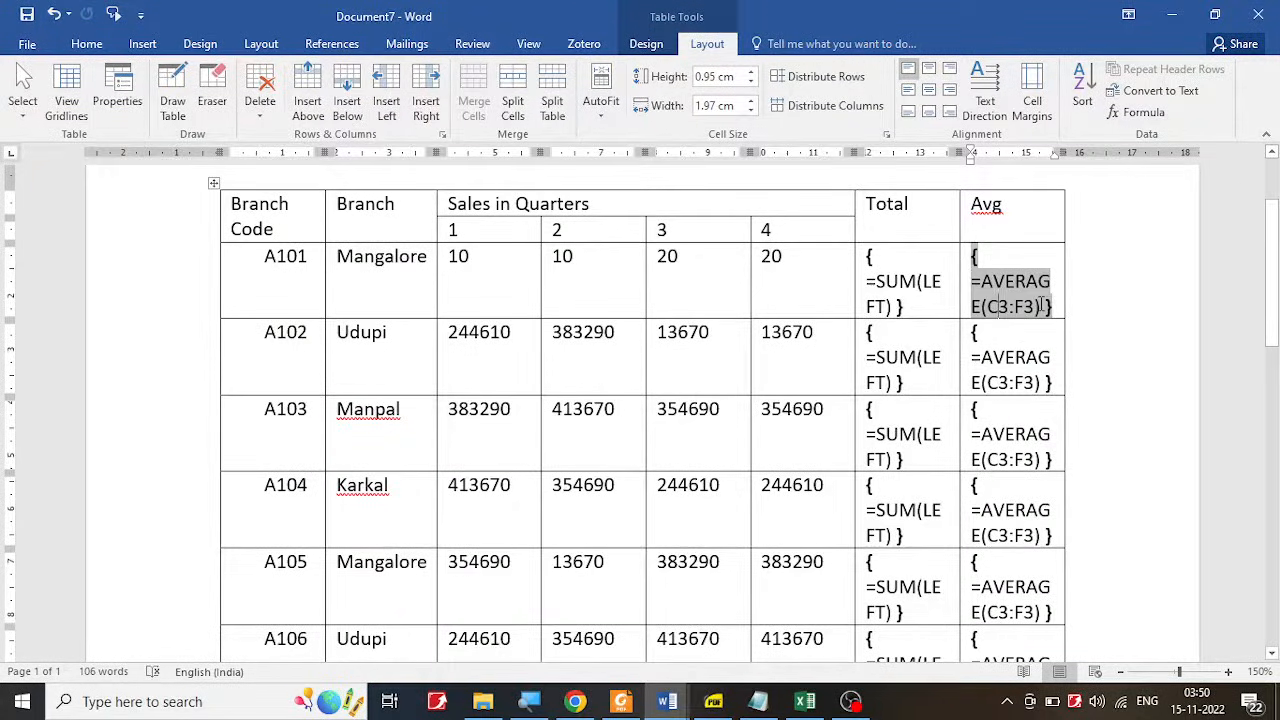
Step: Change the average formula of branch A102 to =AVERAGE(c4:f4)
click(999, 380)
key(BackSpace)
text(d)
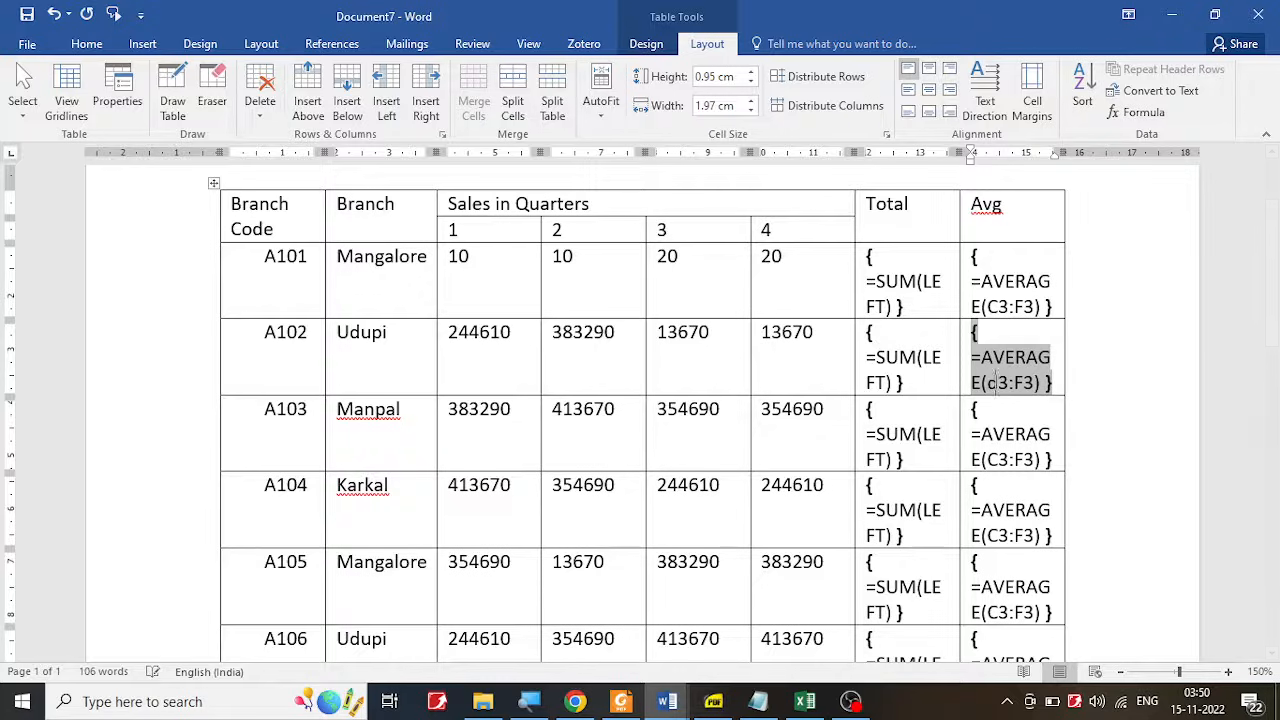
click(1018, 379)
key(Delete)
key(BackSpace)
text(c)
key(Right)
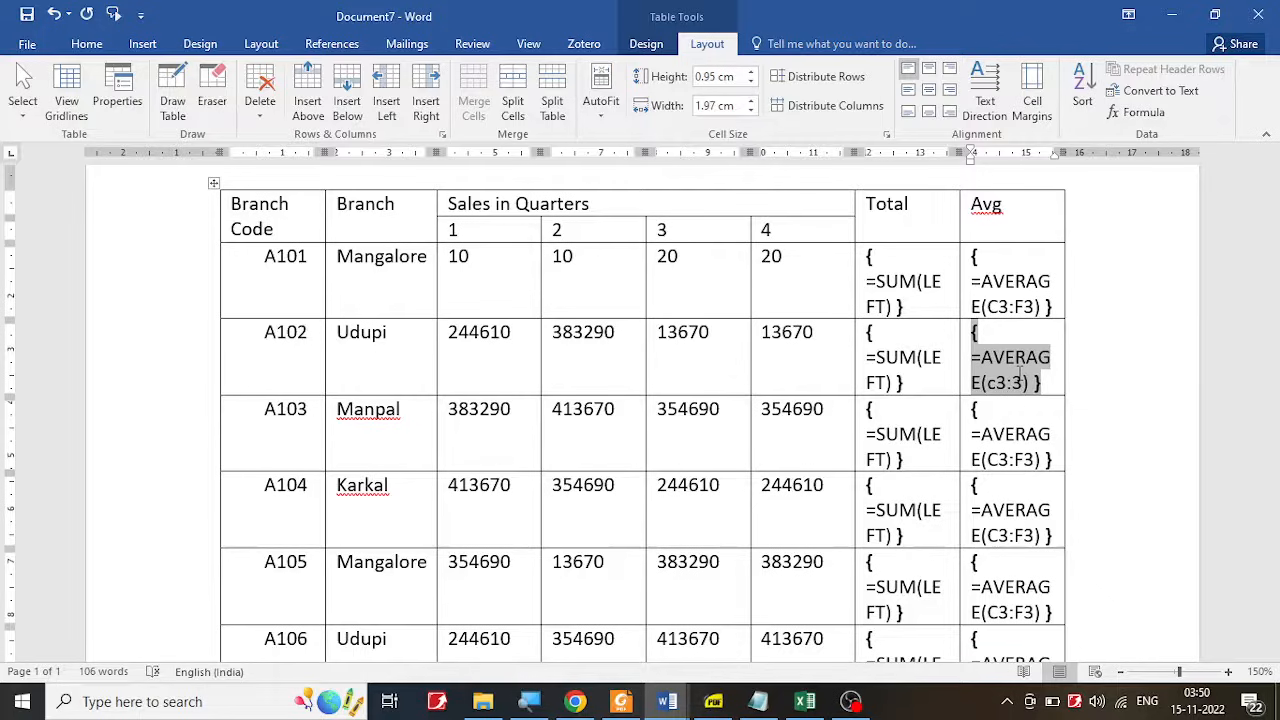
key(BackSpace)
text(4)
key(Right)
key(Right)
key(BackSpace)
text(f)
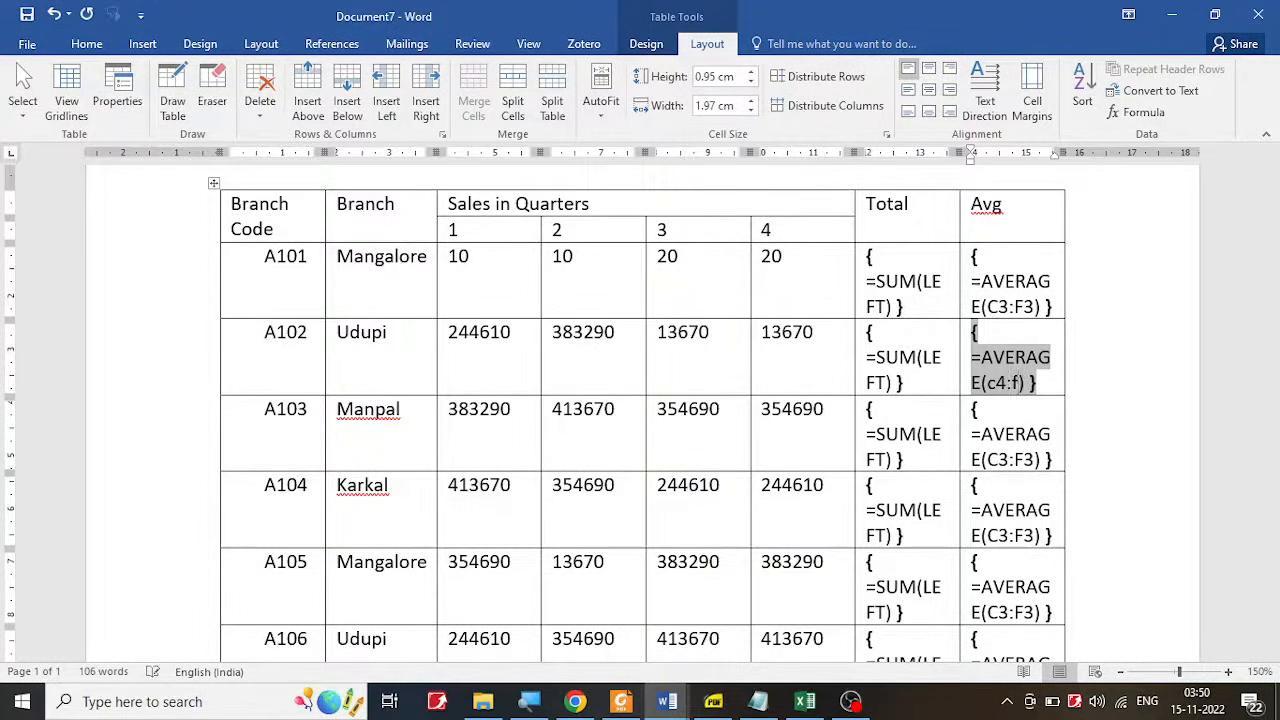
text(4)
Step: Change the average formula of branch A103 to =AVERAGE(C5:F5)
key(Down)
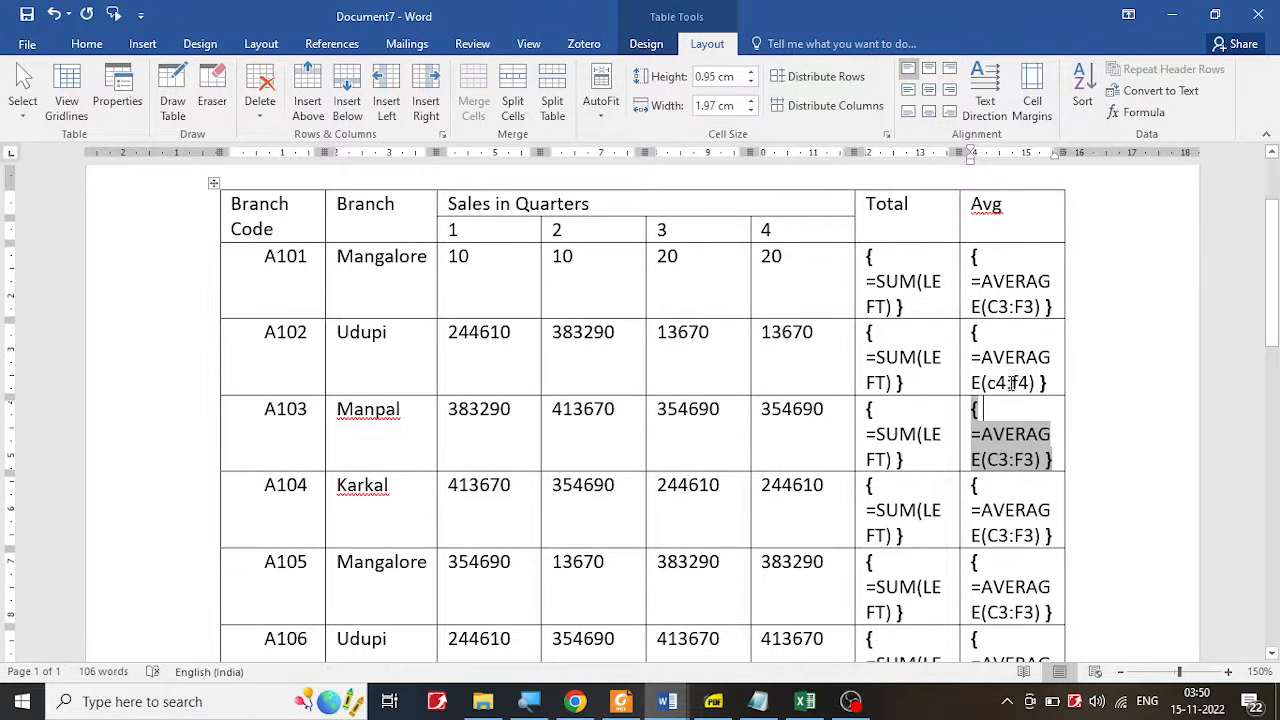
scroll(1018, 378, down, 1)
click(1014, 386)
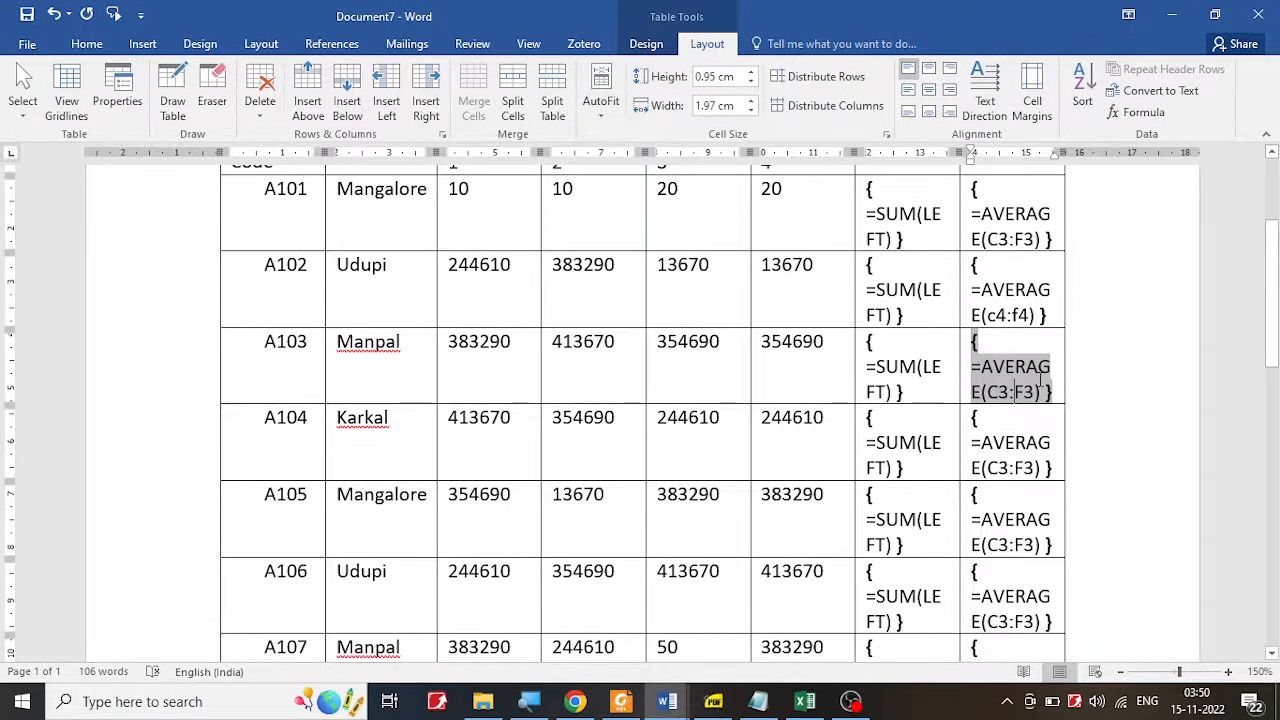
key(BackSpace)
text(5)
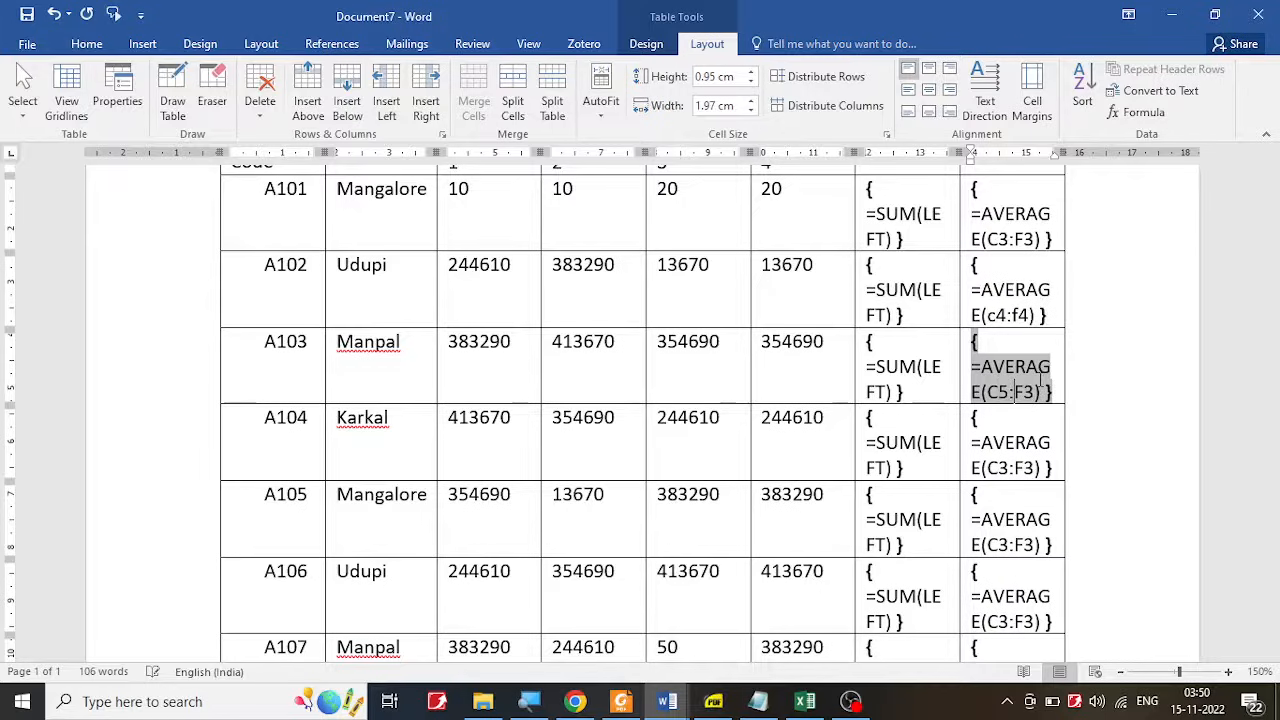
key(BackSpace)
text(5)
Step: Change the average formula of branch A104 to =AVERAGE(C6:F6)
key(Down)
key(Down)
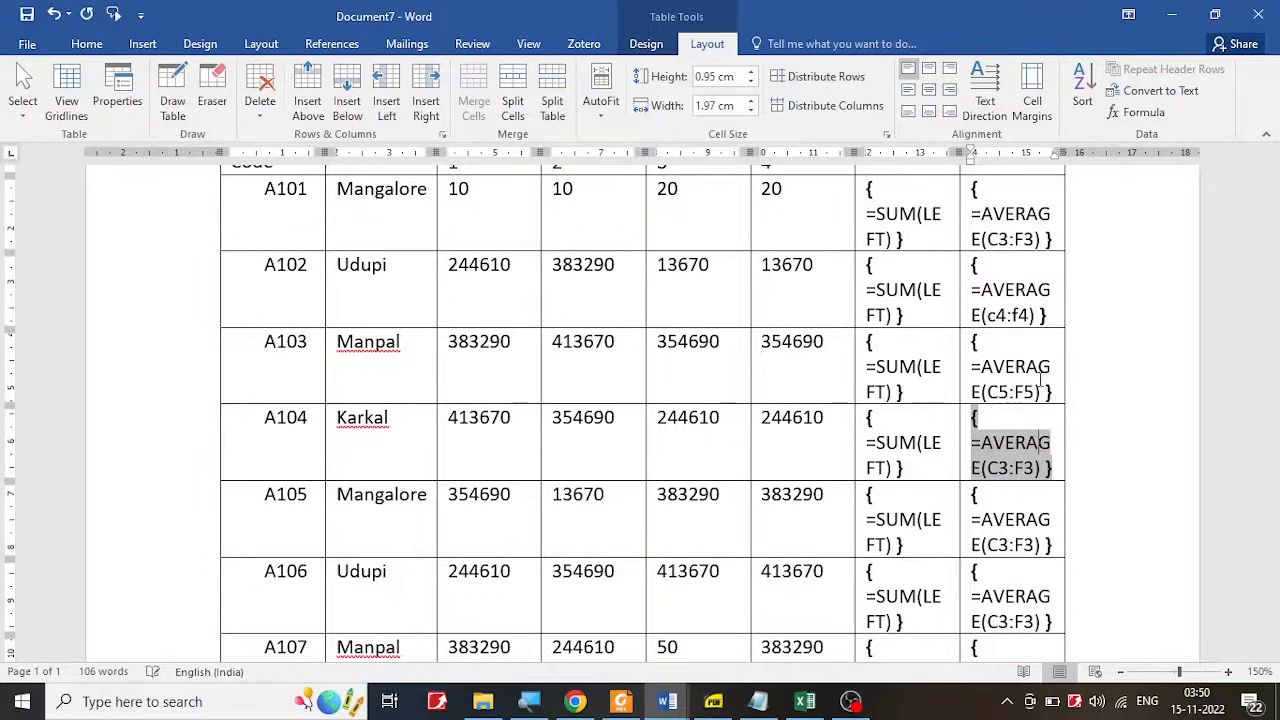
key(Left)
key(Left)
key(Left)
key(BackSpace)
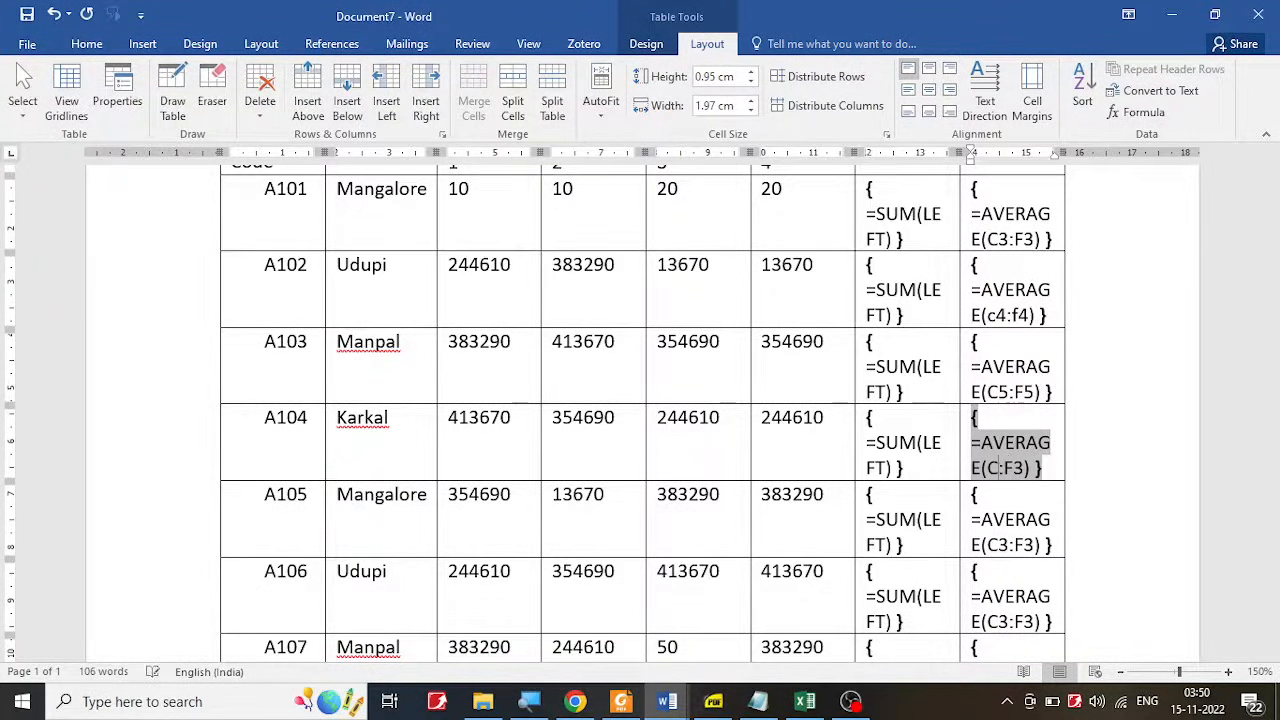
text(6)
key(Right)
key(Right)
key(Right)
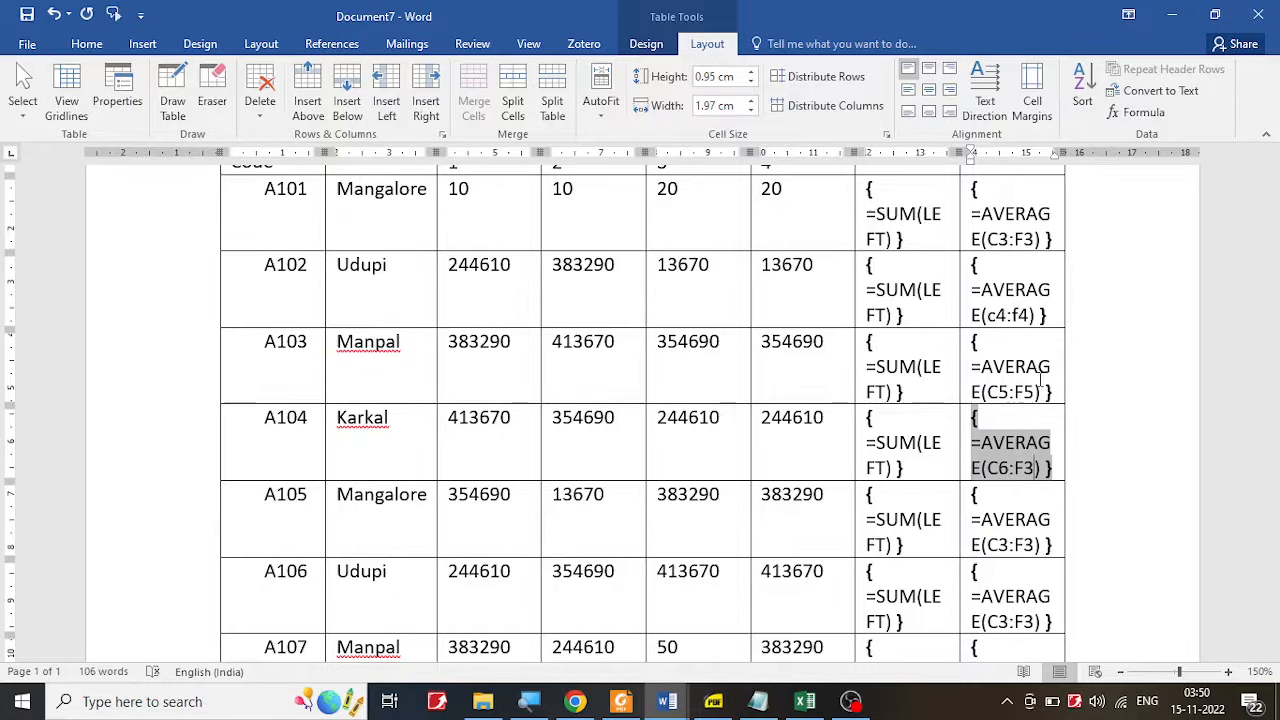
key(BackSpace)
text(6)
Step: Change the average formula of branch A105 to =AVERAGE(C7:F7)
key(Down)
key(Down)
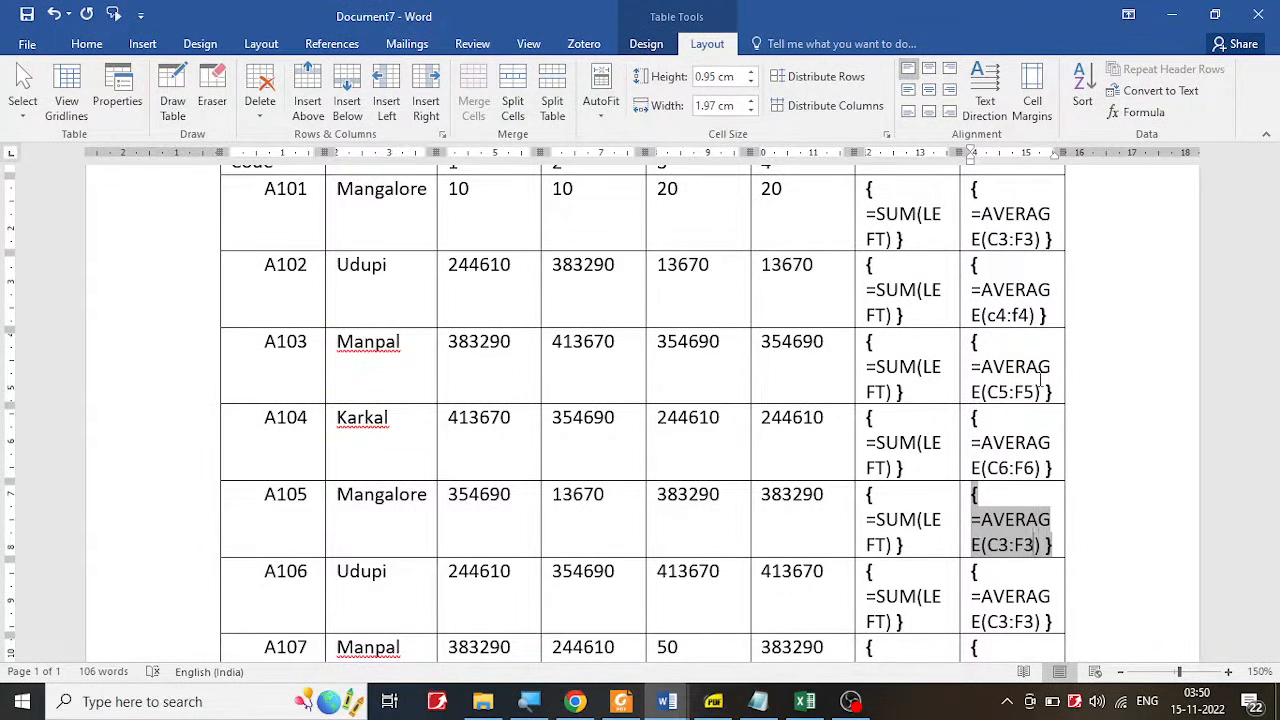
key(Down)
key(Up)
key(Left)
key(Left)
key(Left)
key(BackSpace)
text(6)
key(BackSpace)
text(7)
key(Right)
key(Right)
key(Right)
key(BackSpace)
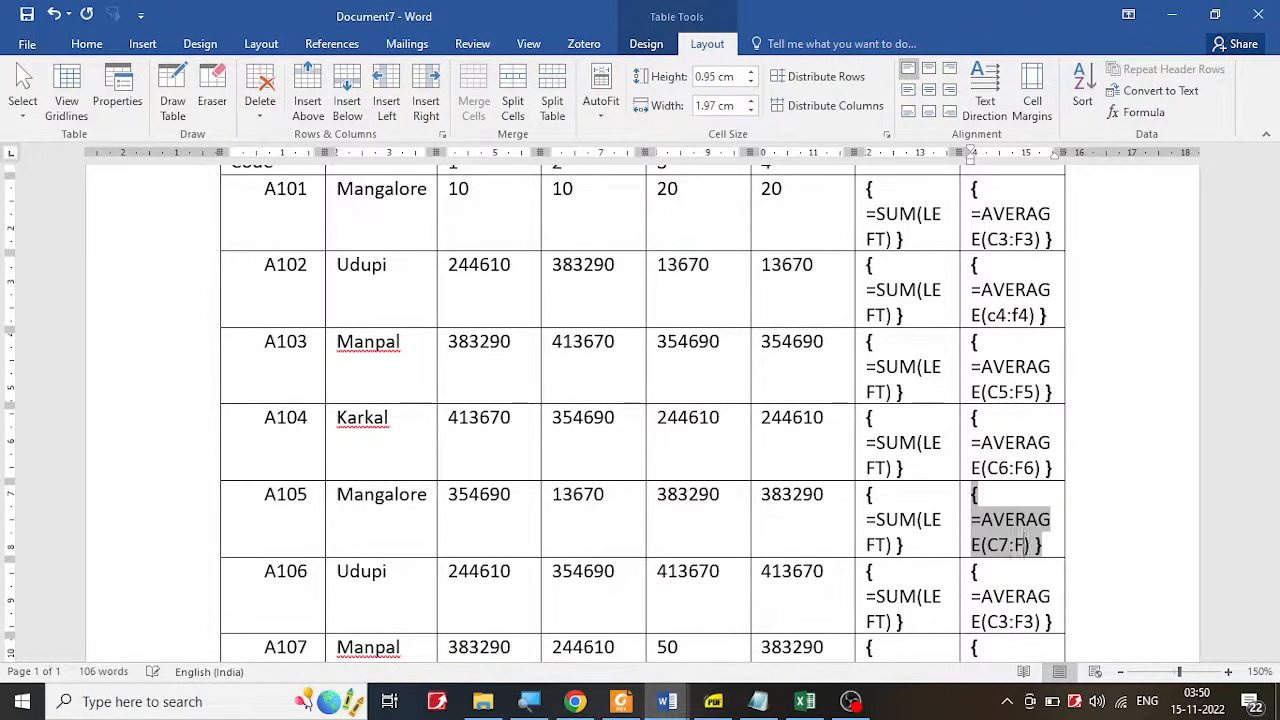
text(7)
Step: Change the average formula of branch A106 to =AVERAGE(C8:F8)
key(Down)
scroll(640, 410, down, 3)
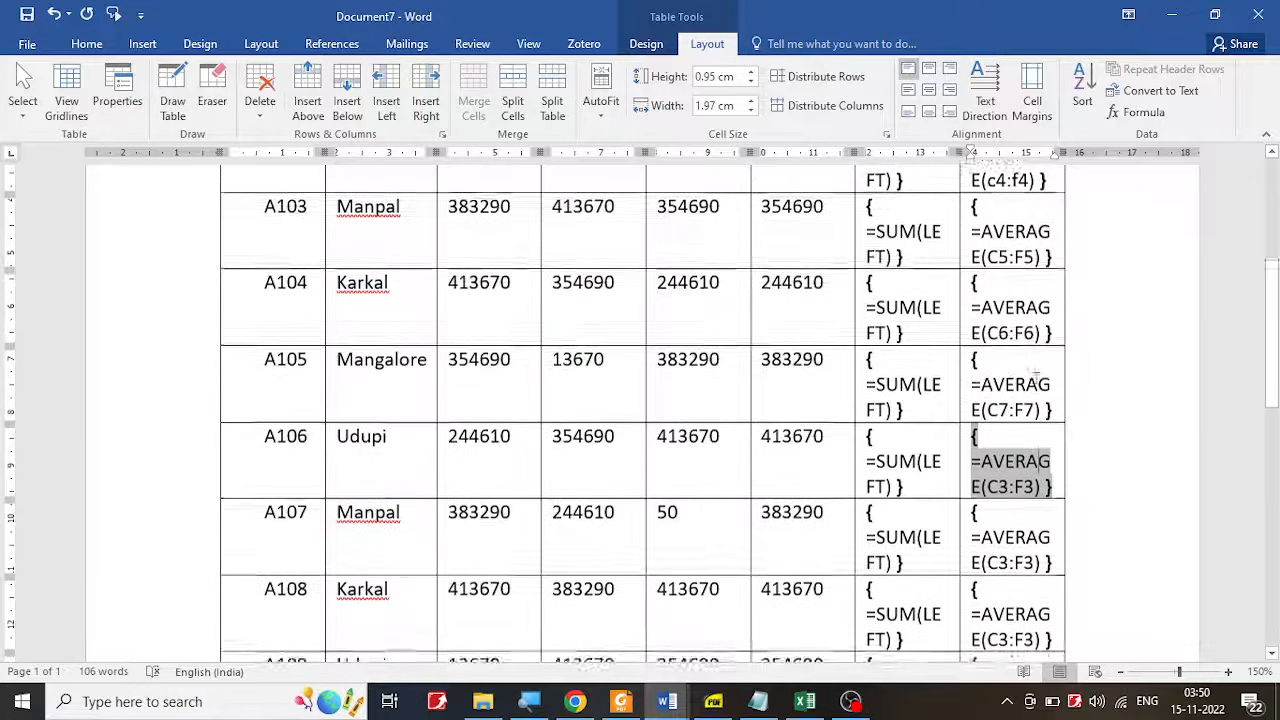
scroll(1036, 379, down, 3)
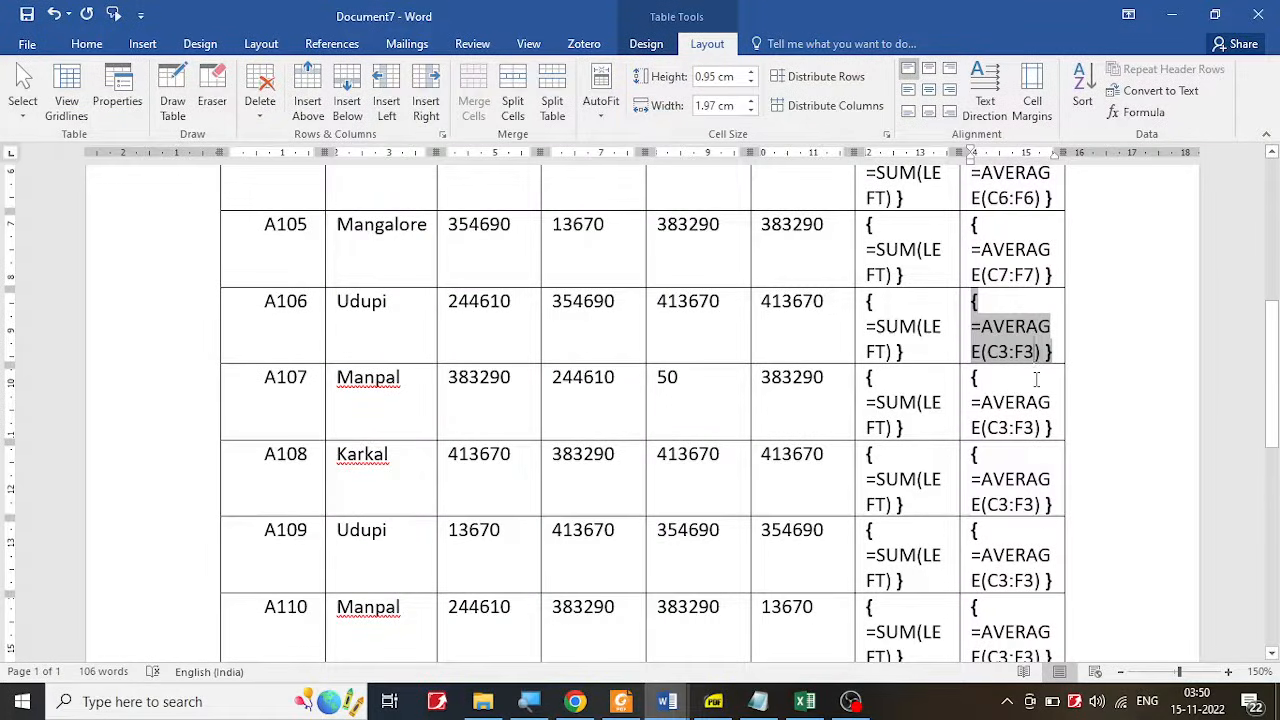
key(Left)
key(Left)
key(Left)
key(BackSpace)
text(8)
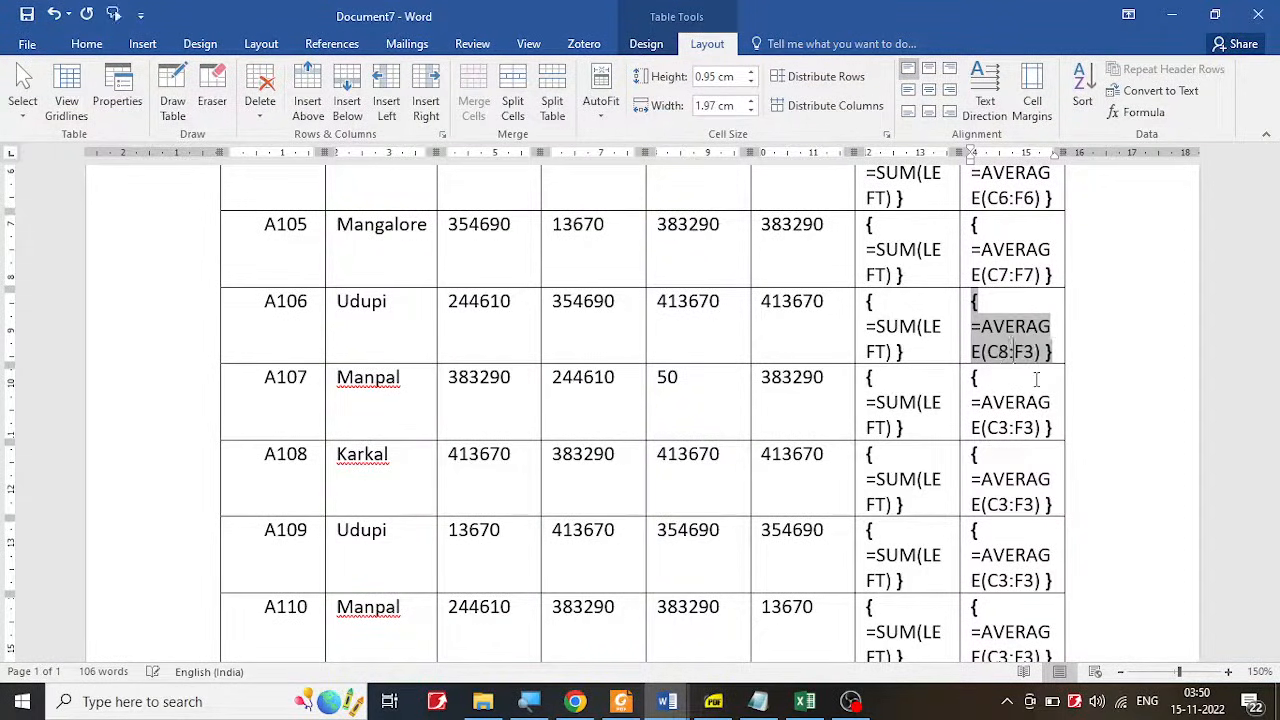
key(Right)
key(Right)
key(Delete)
text(8)
Step: Change the average formula of branch A107 to =AVERAGE(C9:F9)
key(Down)
key(Down)
key(Down)
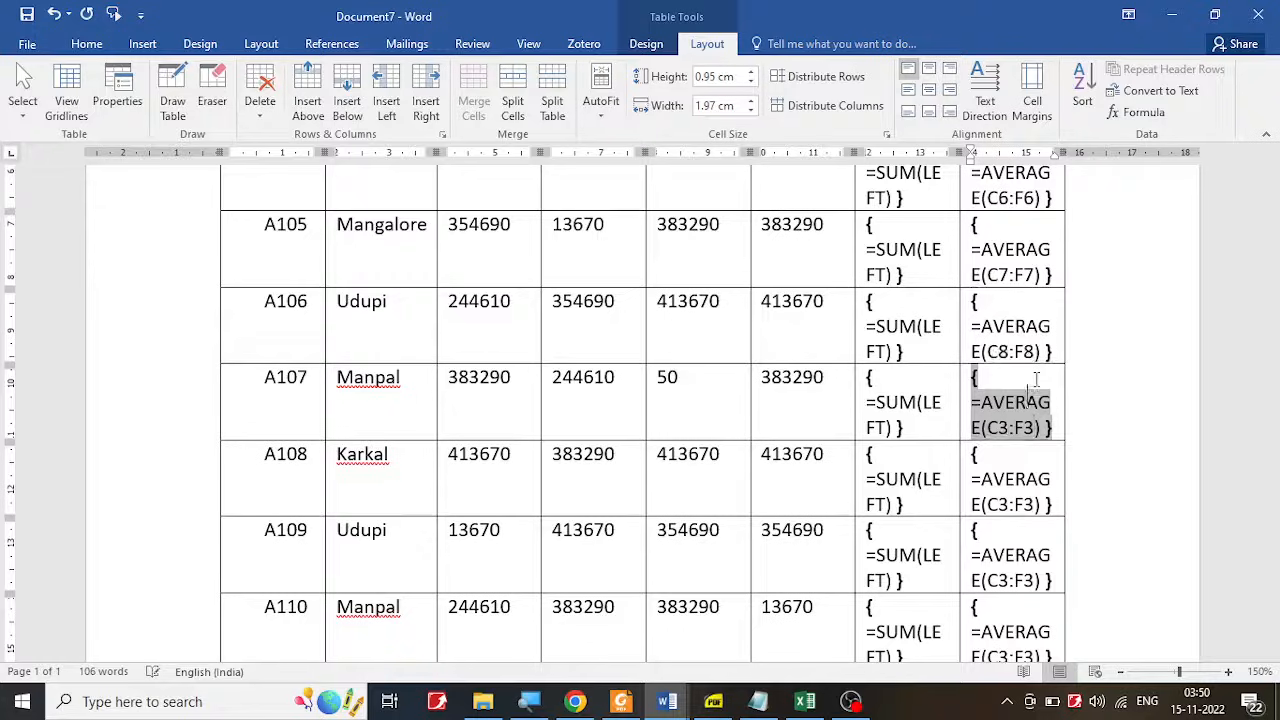
key(Left)
key(BackSpace)
text(9)
key(Right)
key(Right)
key(Delete)
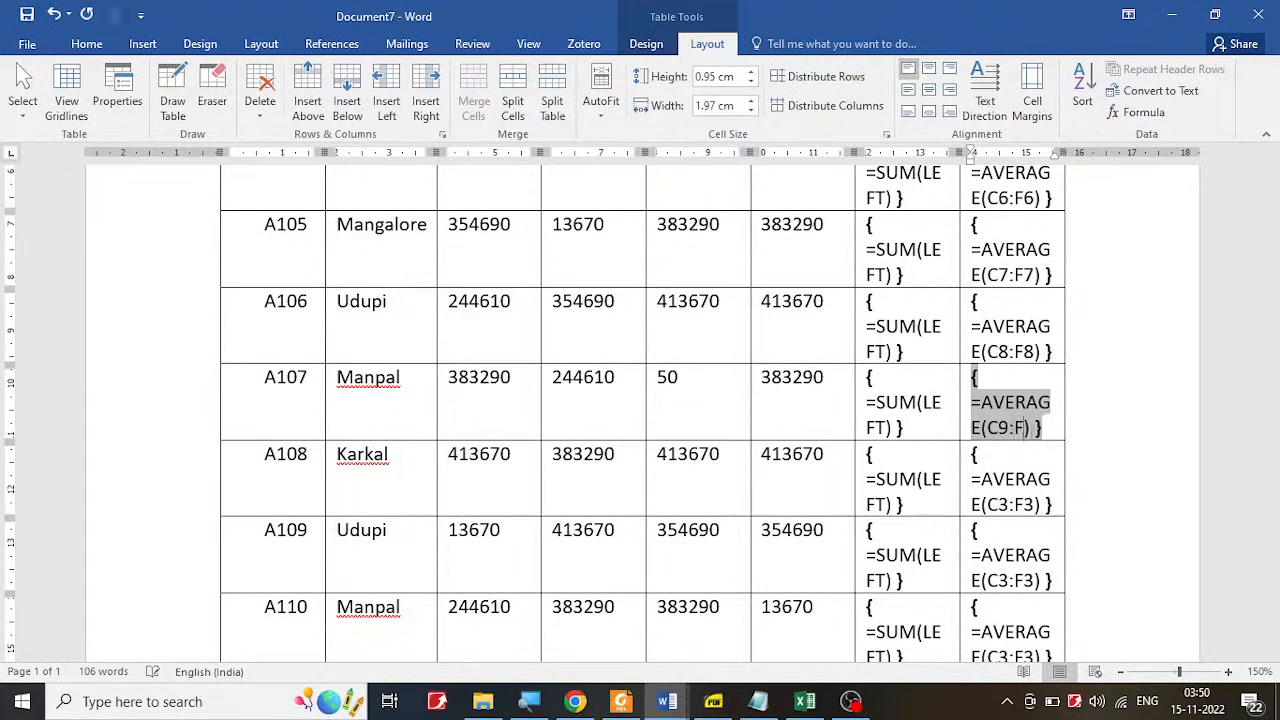
text(9)
Step: Change the average formula of branch A108 to =AVERAGE(C10:F10)
key(Down)
key(Down)
key(Down)
key(Left)
key(Left)
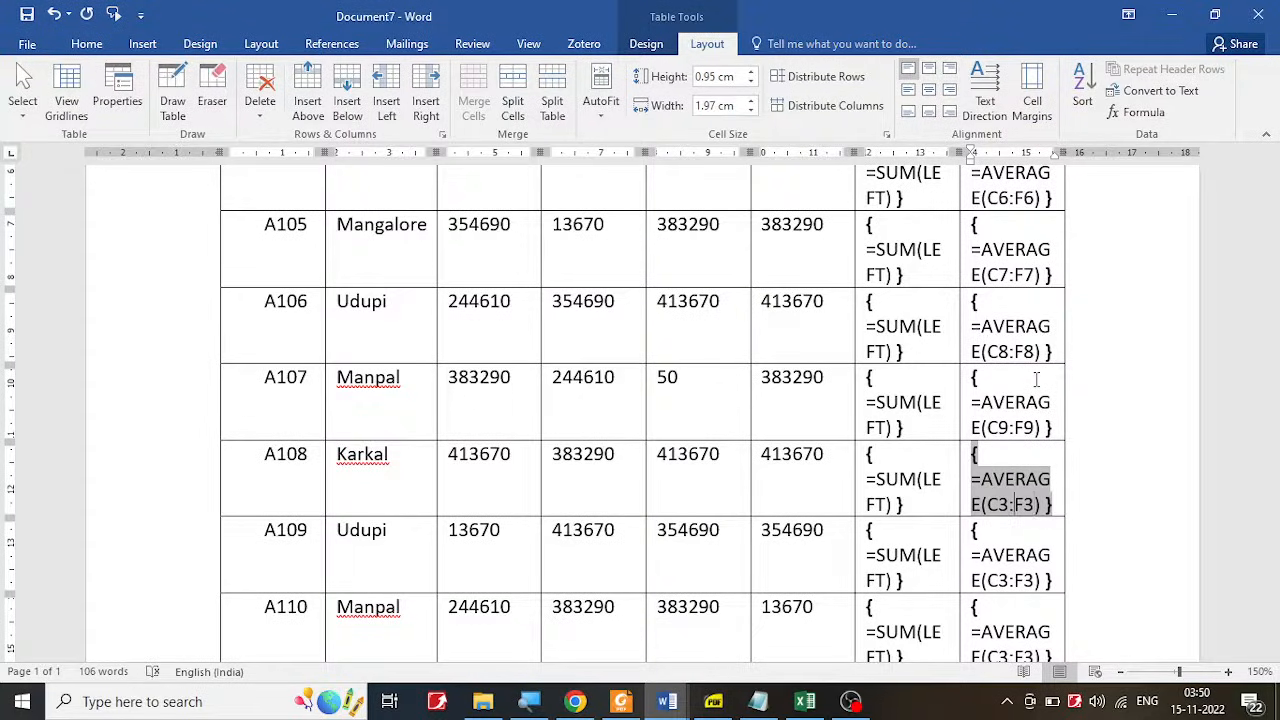
key(BackSpace)
text(10)
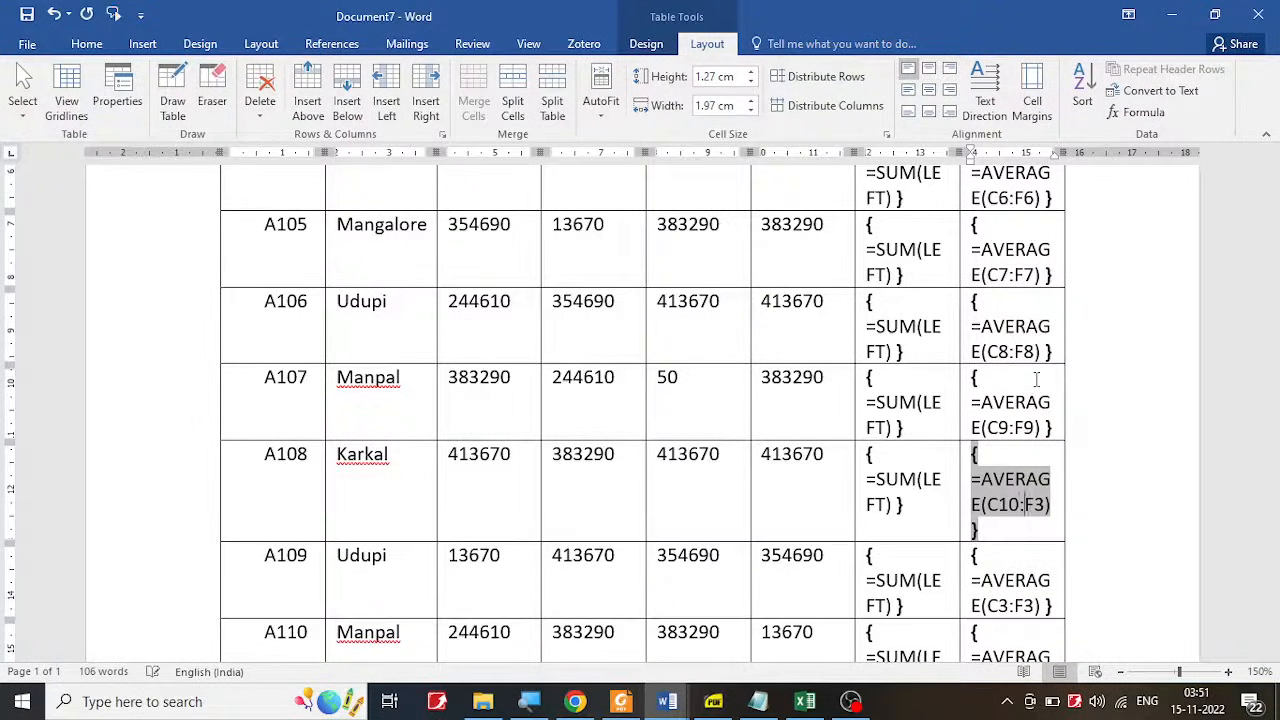
key(Right)
key(Right)
key(Delete)
text(10)
Step: Change the average formula of branch A109 to =AVERAGE(C11:F111)
key(Down)
key(Down)
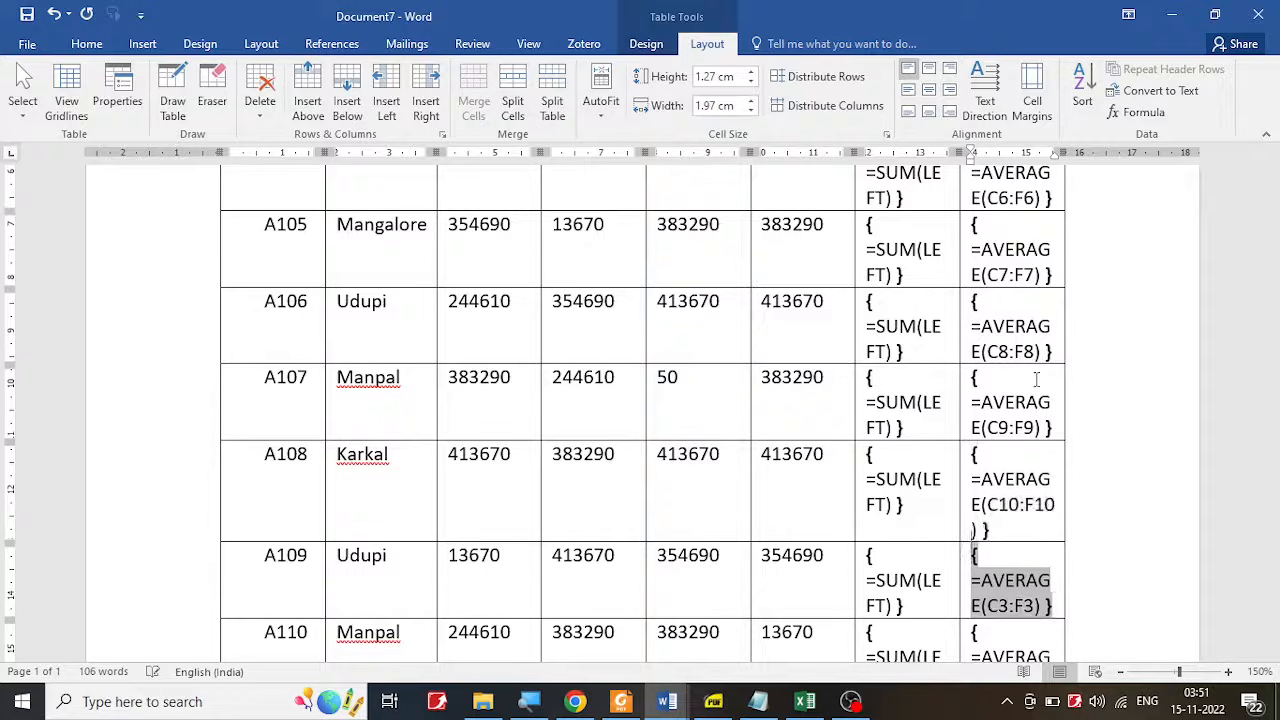
key(Right)
key(Right)
key(Delete)
text(11)
key(Right)
key(Right)
key(Right)
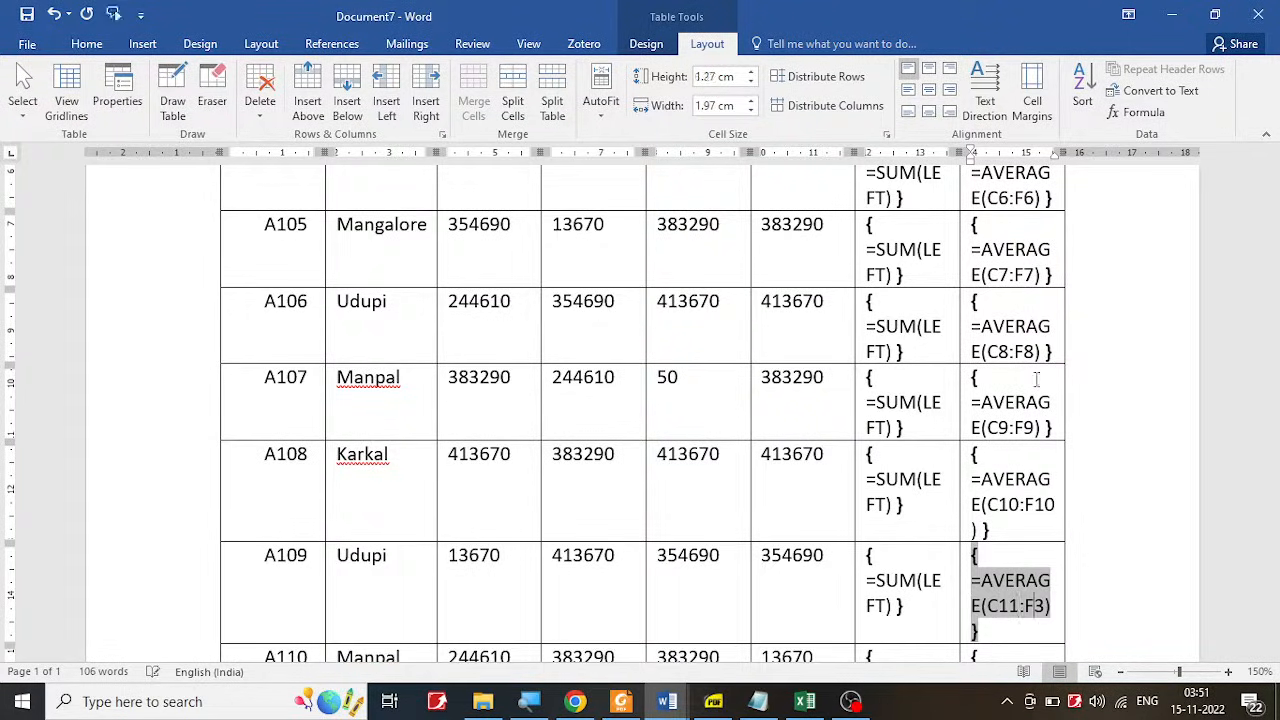
key(Delete)
text(111)
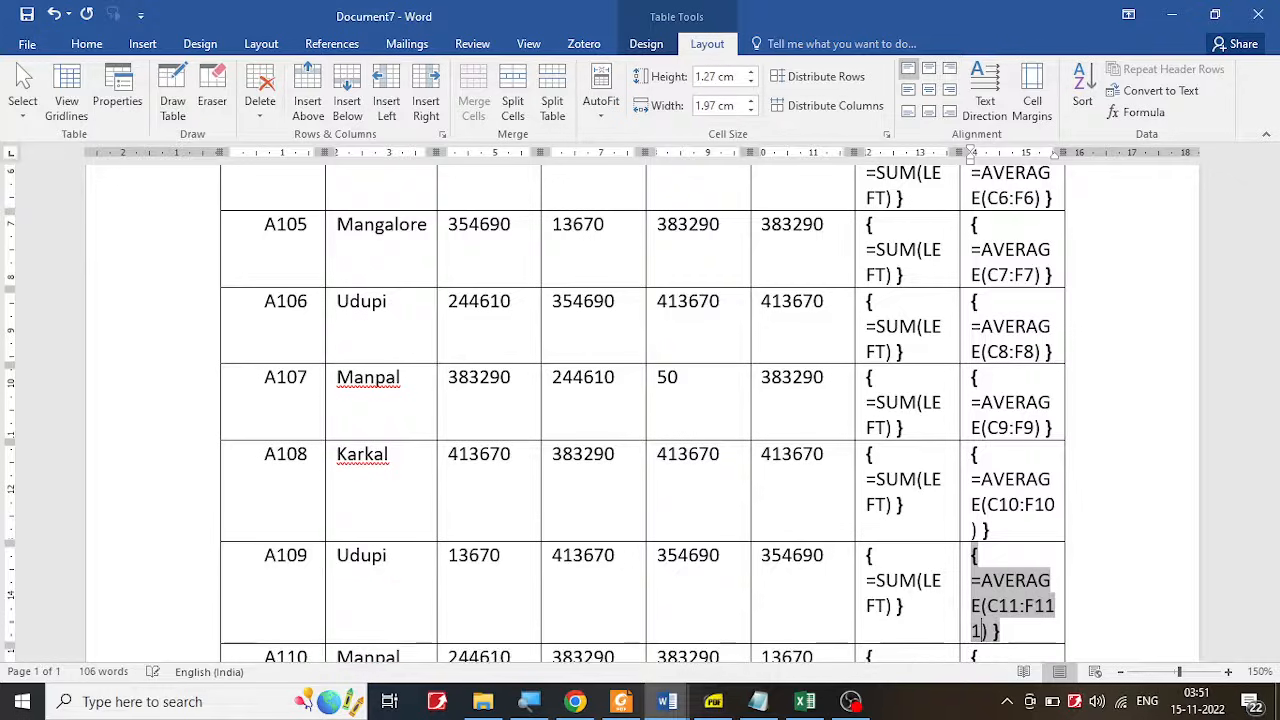
Step: Change the average formula of branch A110 to =AVERAGE(C12:F12)
scroll(958, 410, down, 3)
click(1015, 432)
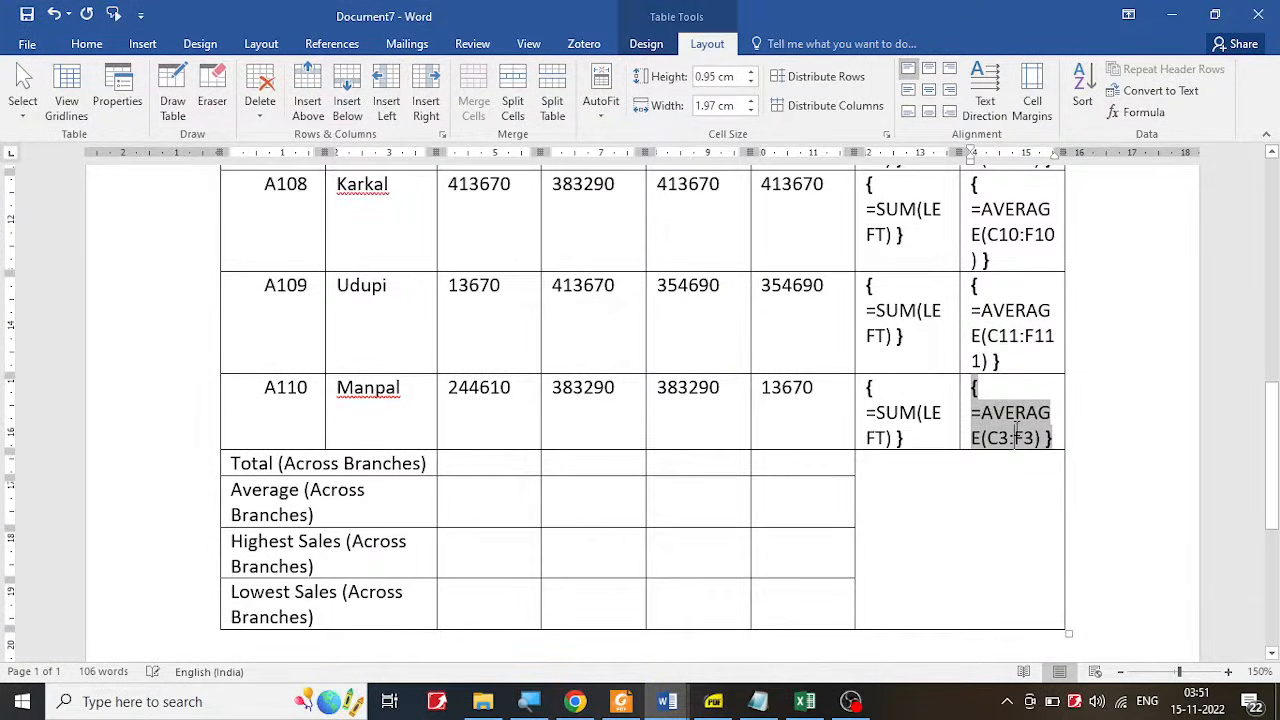
key(Delete)
text(12)
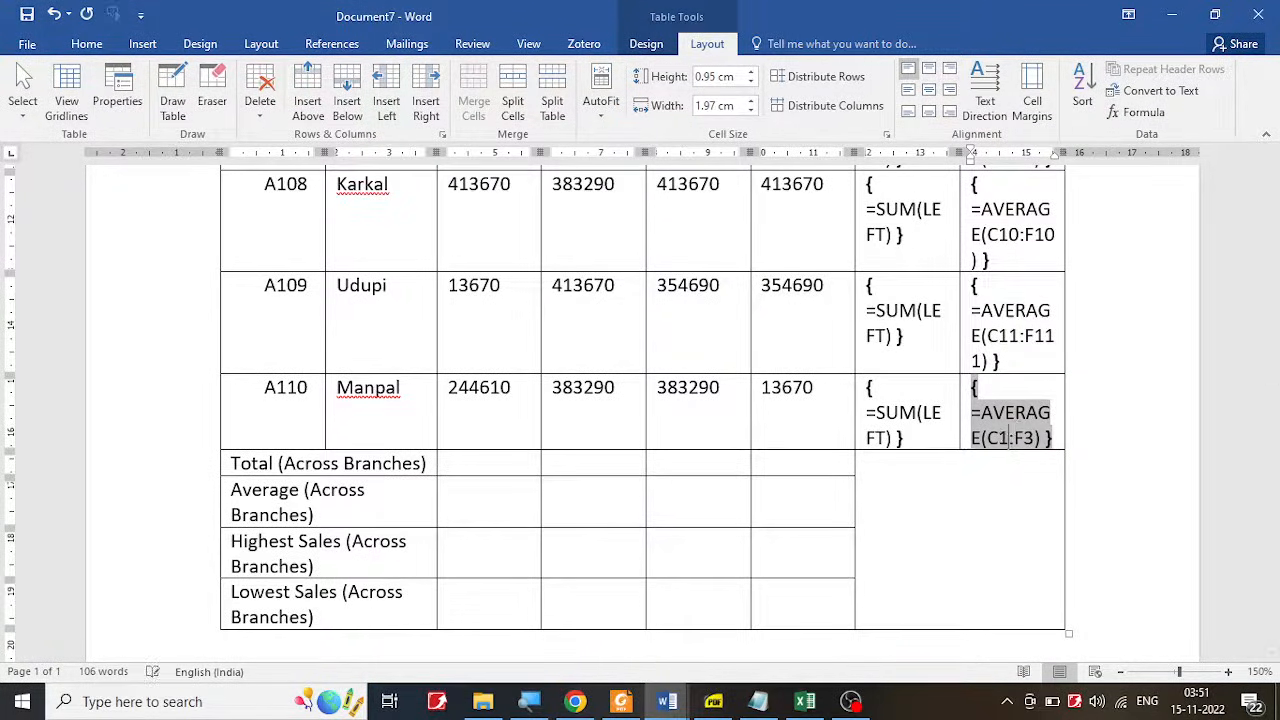
key(Right)
key(Right)
key(Right)
key(Delete)
text(12)
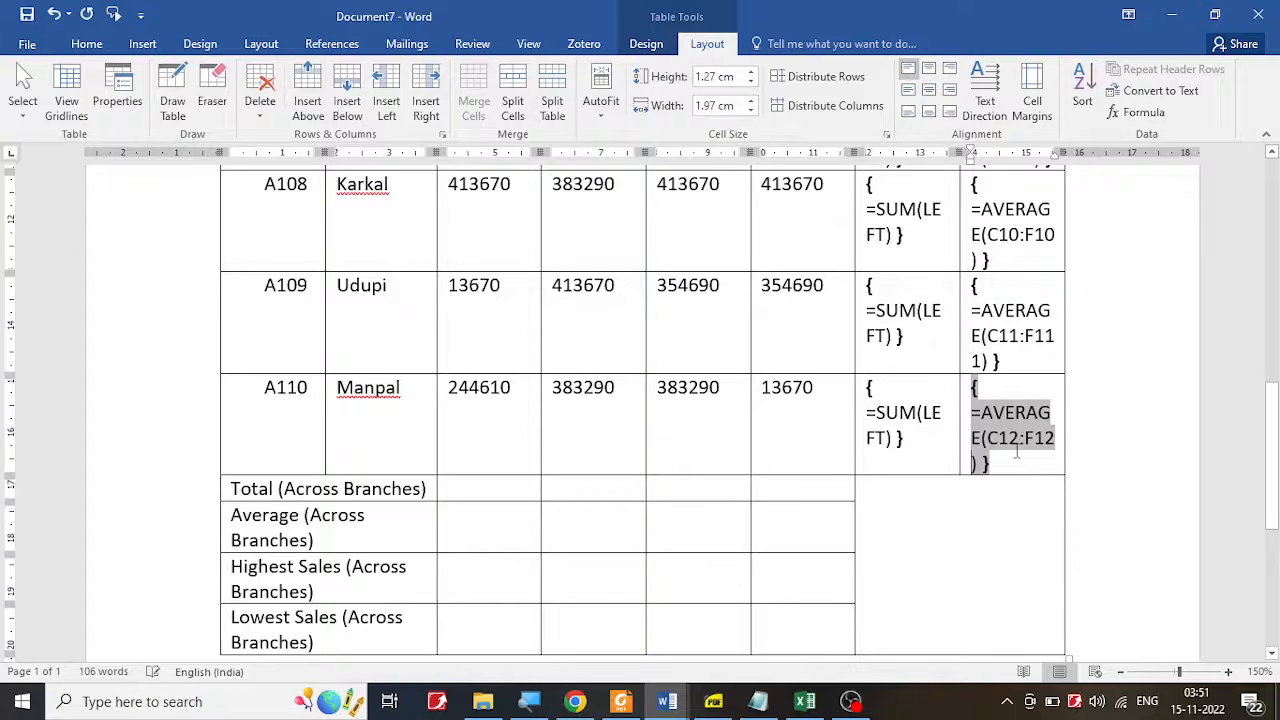
Step: Switch the field codes back to results and update the average fields of branches A102 to A110
key(alt+F9)
scroll(1016, 450, up, 10)
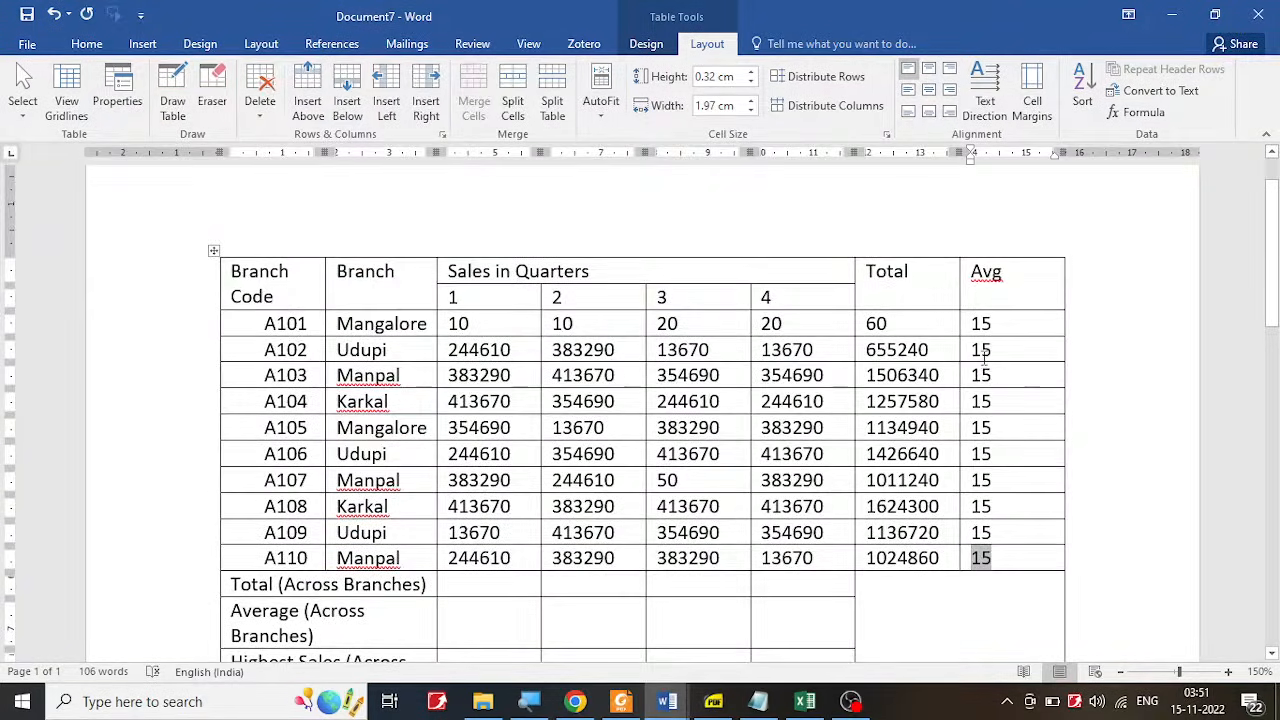
click(984, 355)
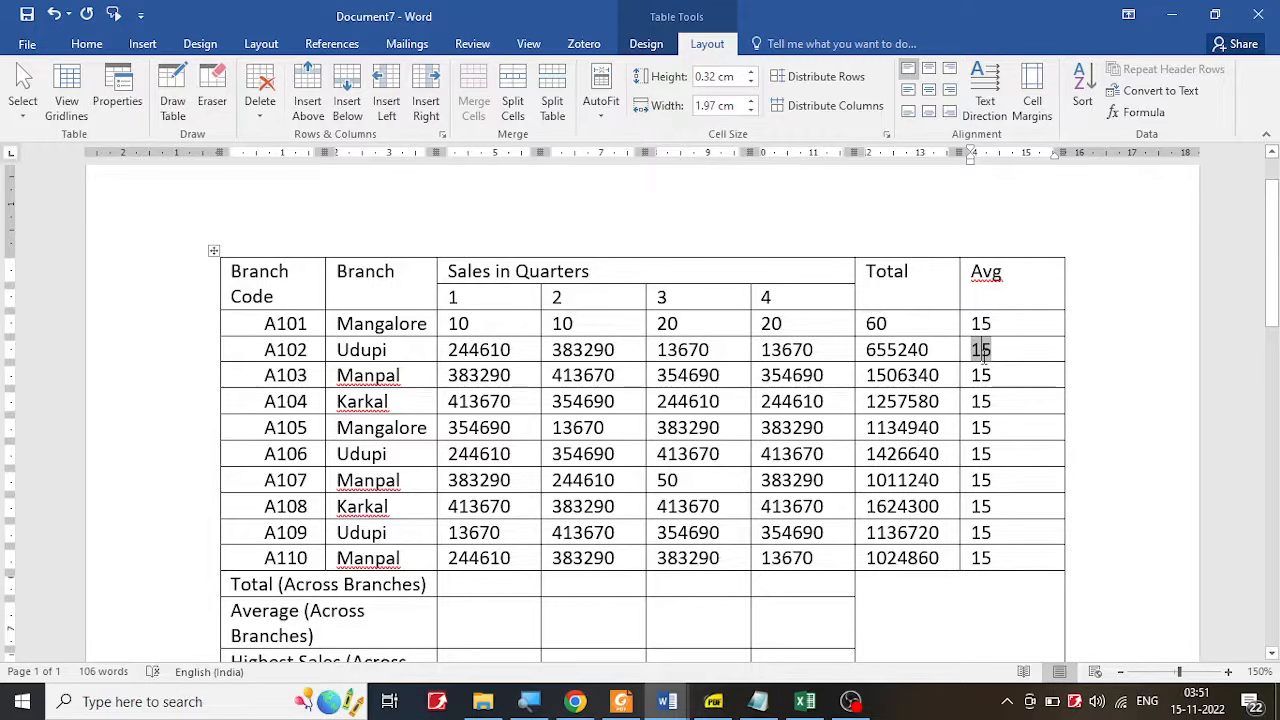
key(F9)
click(984, 378)
key(F9)
click(982, 402)
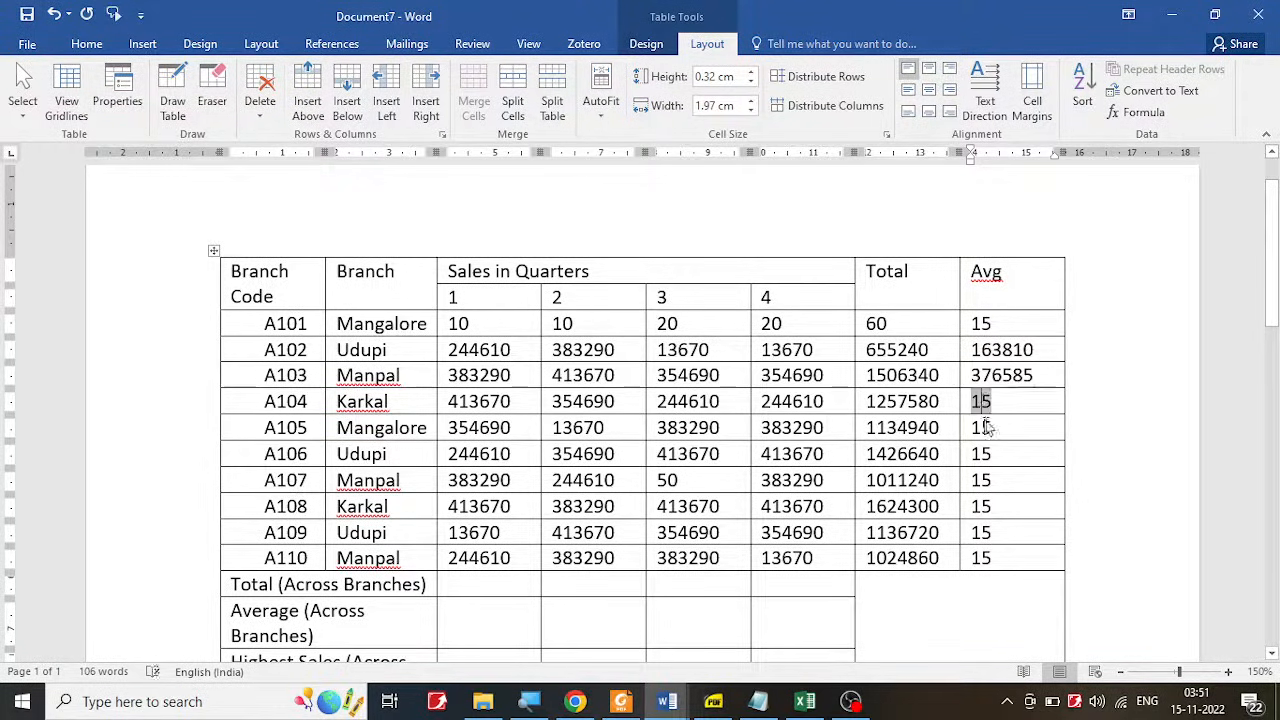
key(F9)
click(985, 427)
key(F9)
click(985, 454)
key(F9)
click(986, 480)
key(F9)
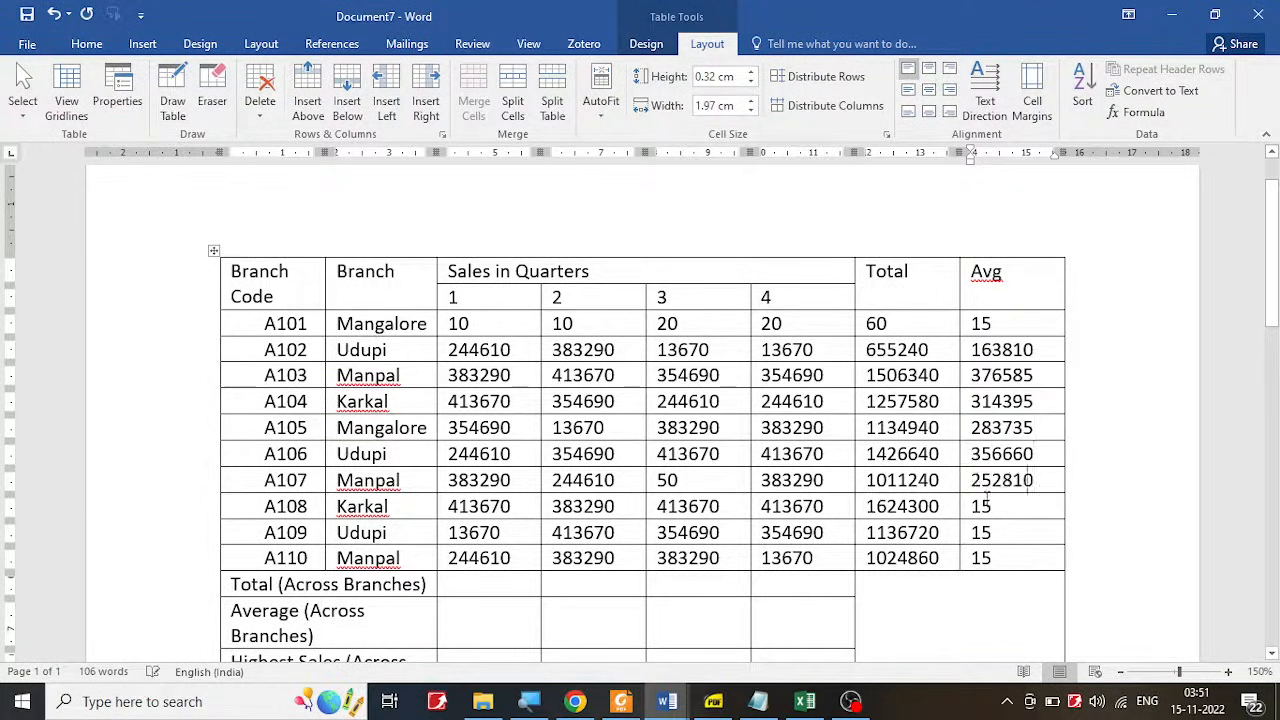
click(986, 502)
key(F9)
click(984, 532)
key(F9)
click(983, 558)
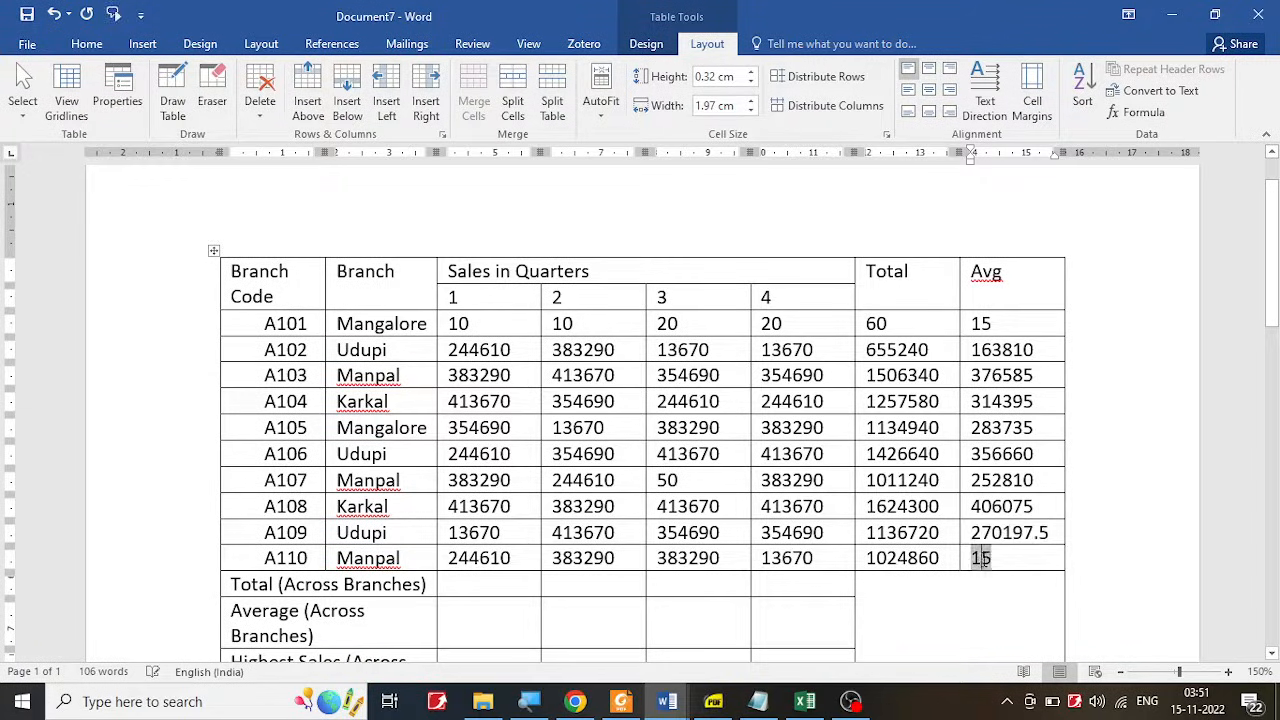
key(F9)
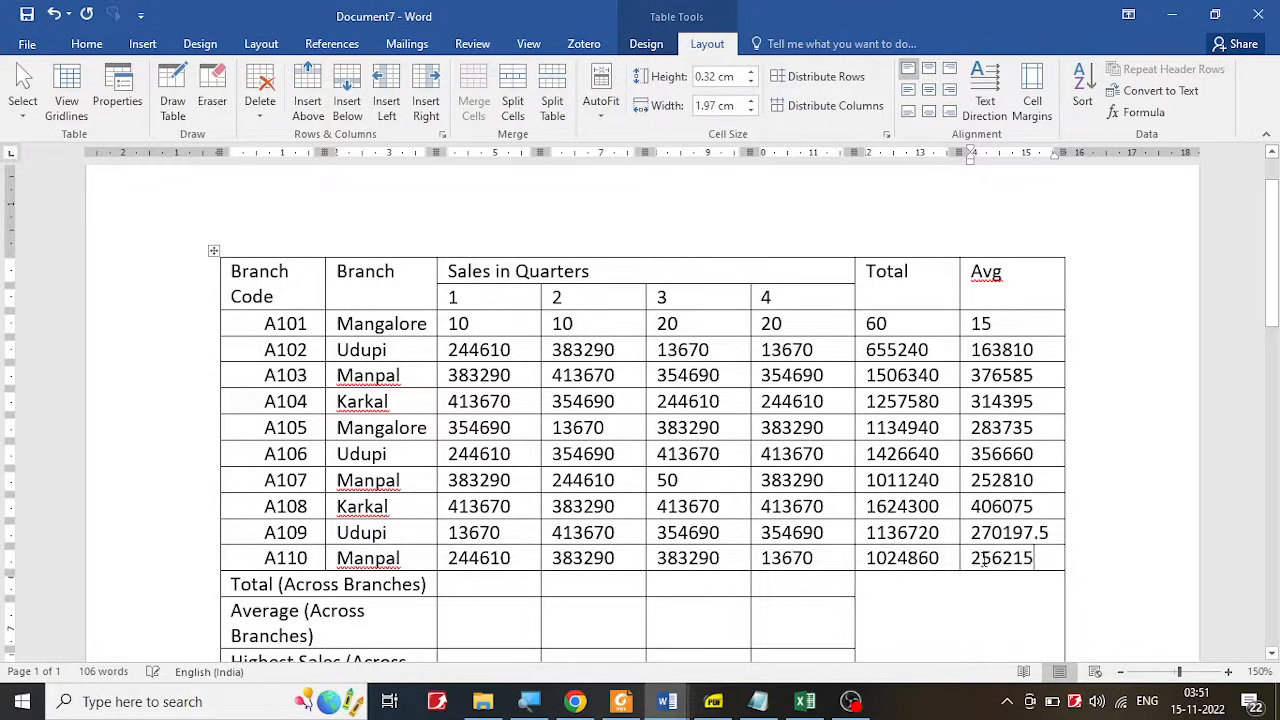
Step: Set the sales of branch A105 to 70 in all four quarters
double_click(457, 480)
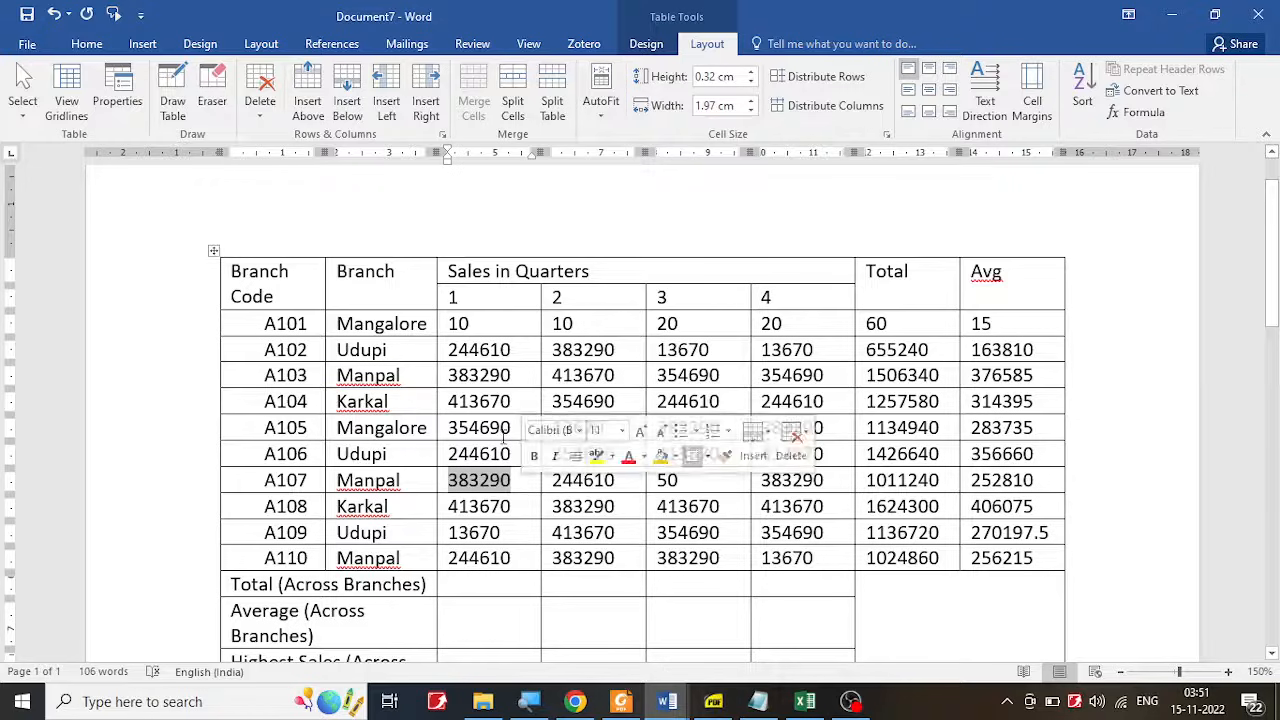
double_click(470, 428)
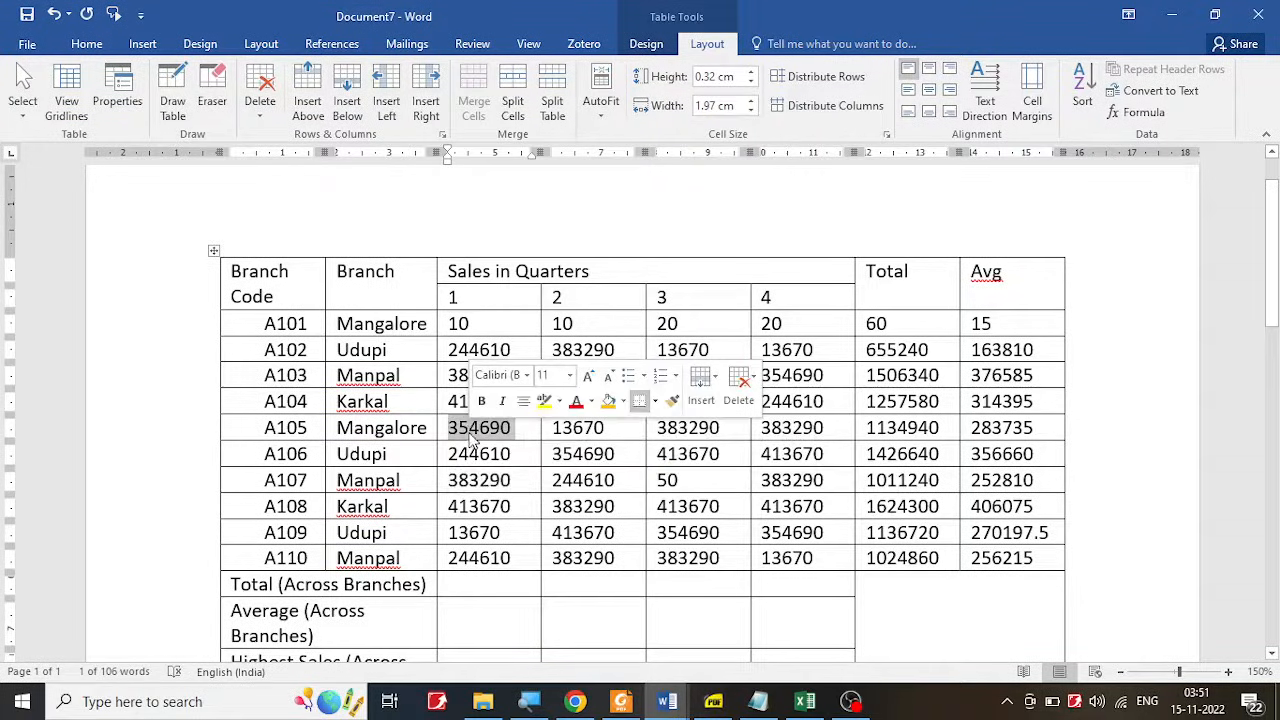
text(70)
double_click(586, 430)
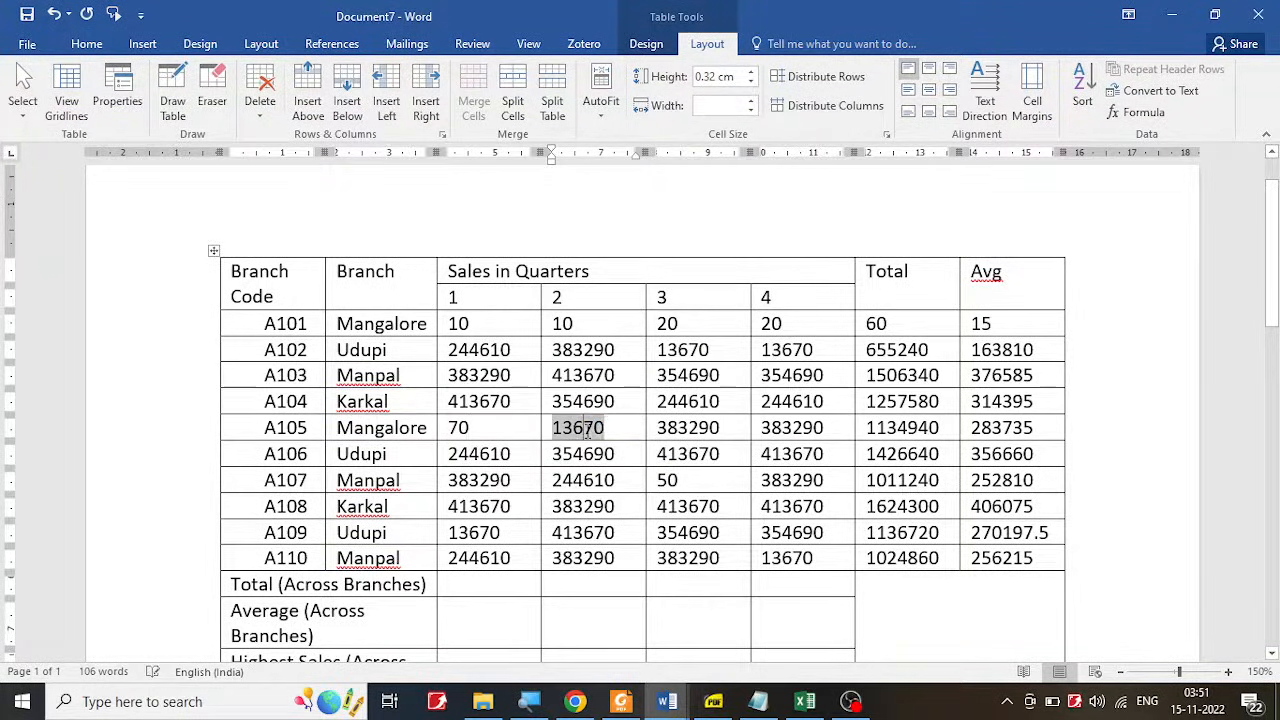
text(70)
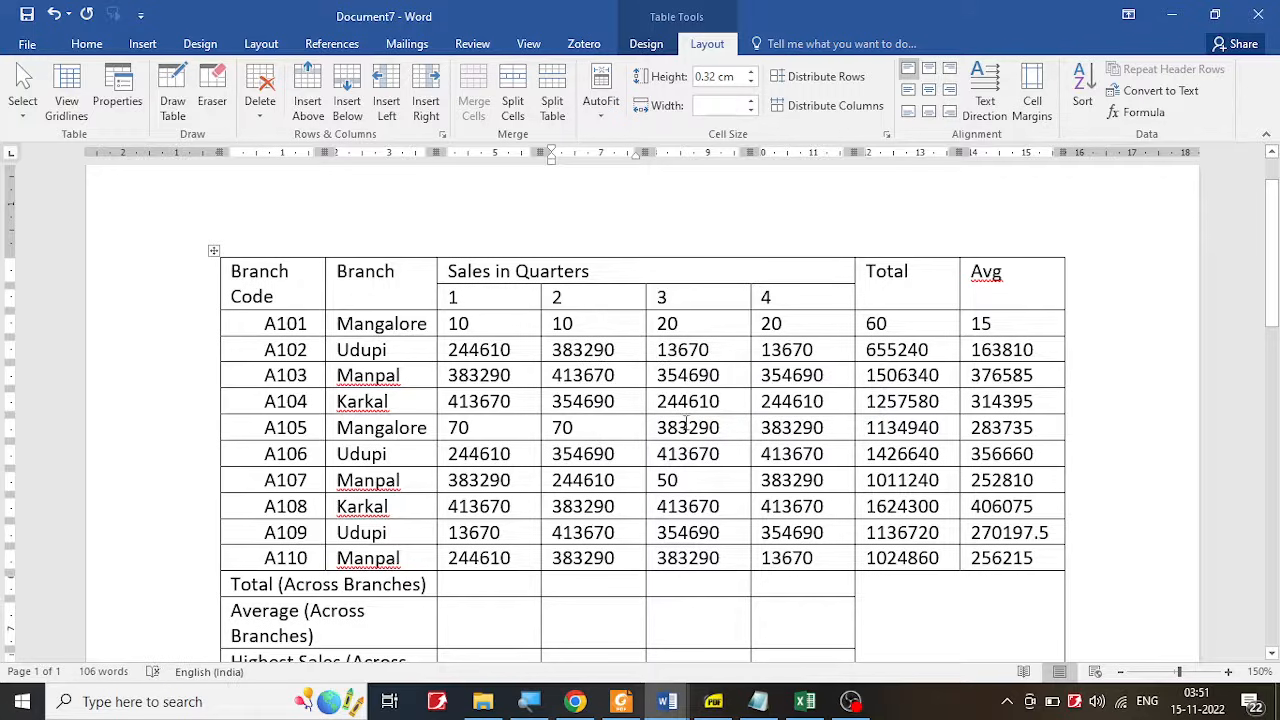
double_click(687, 427)
text(70)
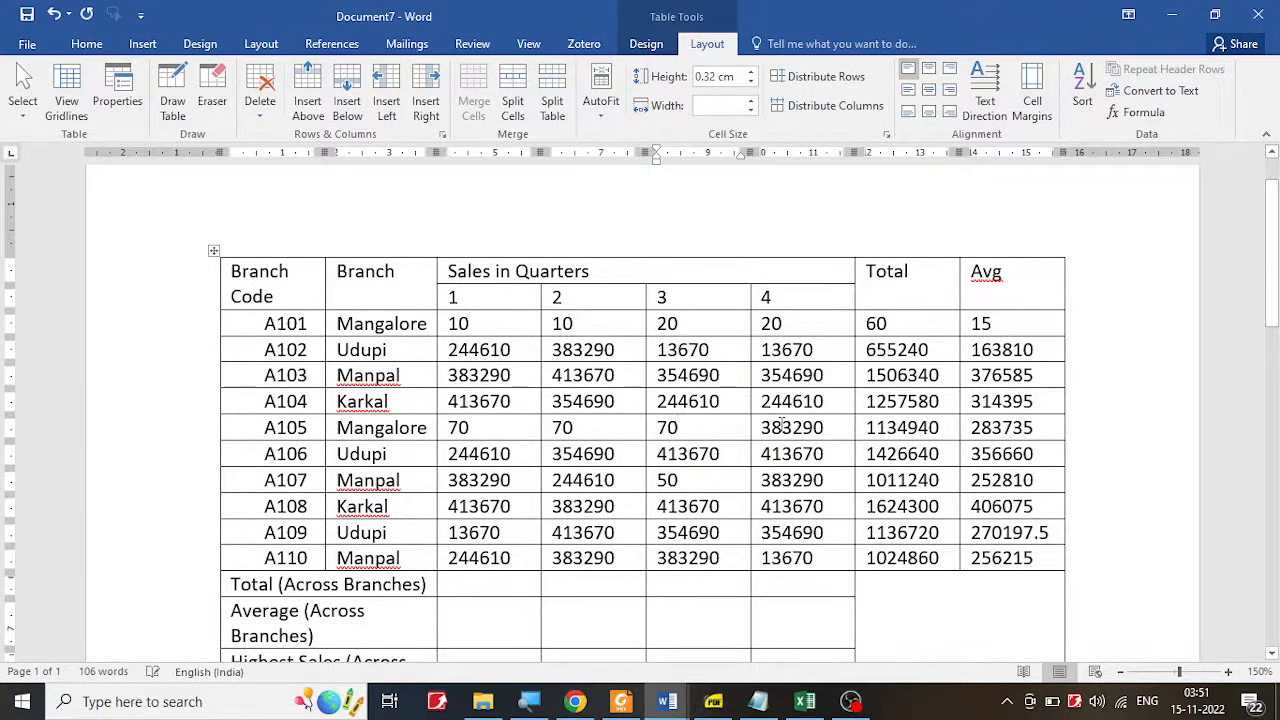
double_click(781, 427)
text(70)
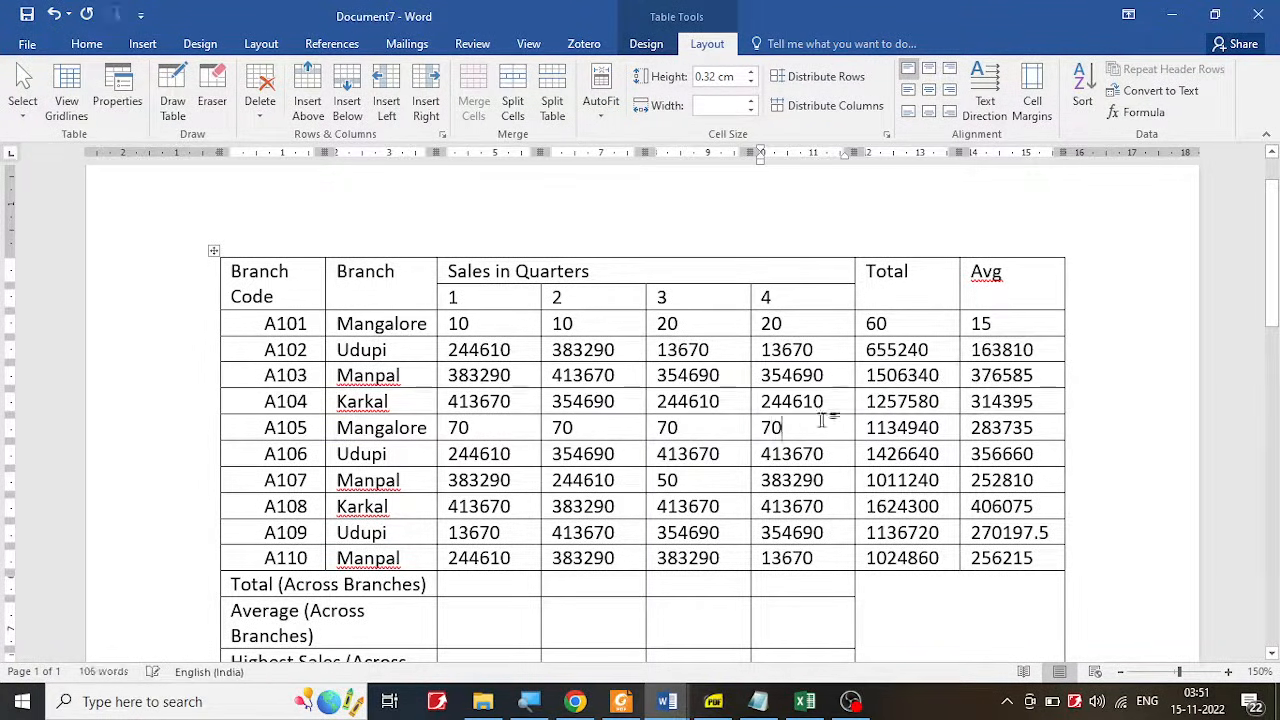
Step: Update the average of branch A105 to 70 and its total to 280
double_click(989, 430)
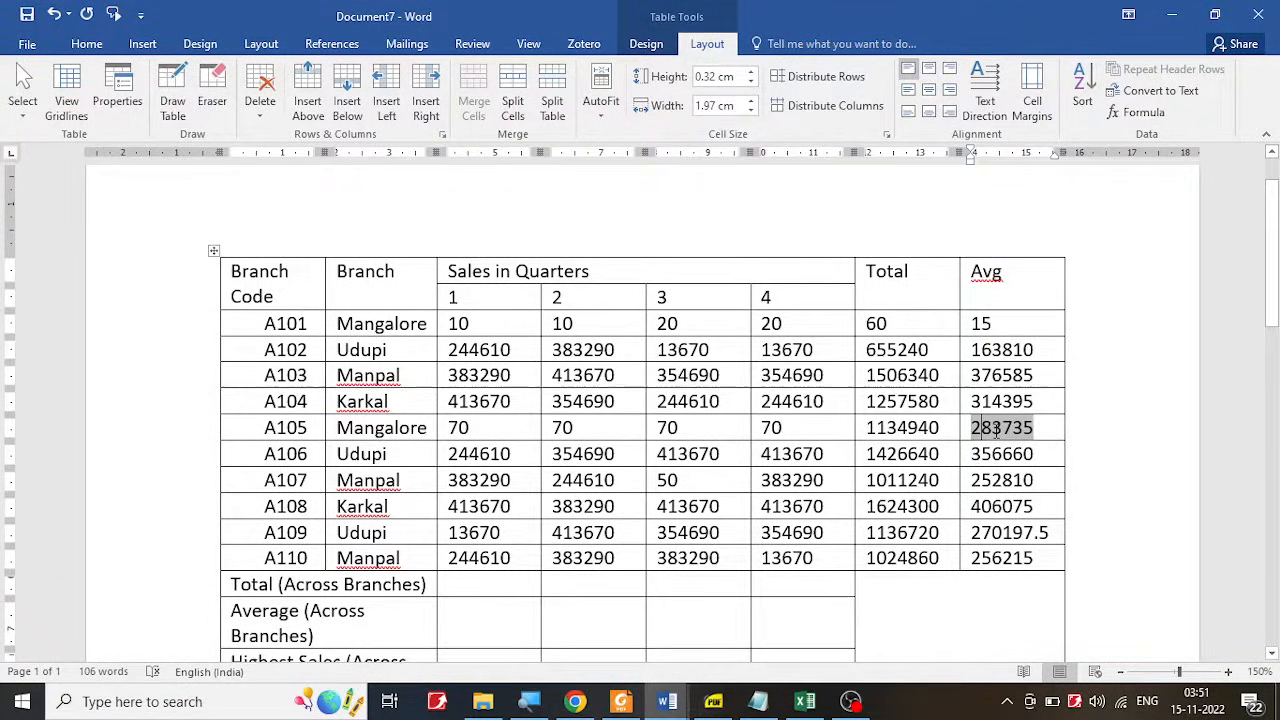
text(70)
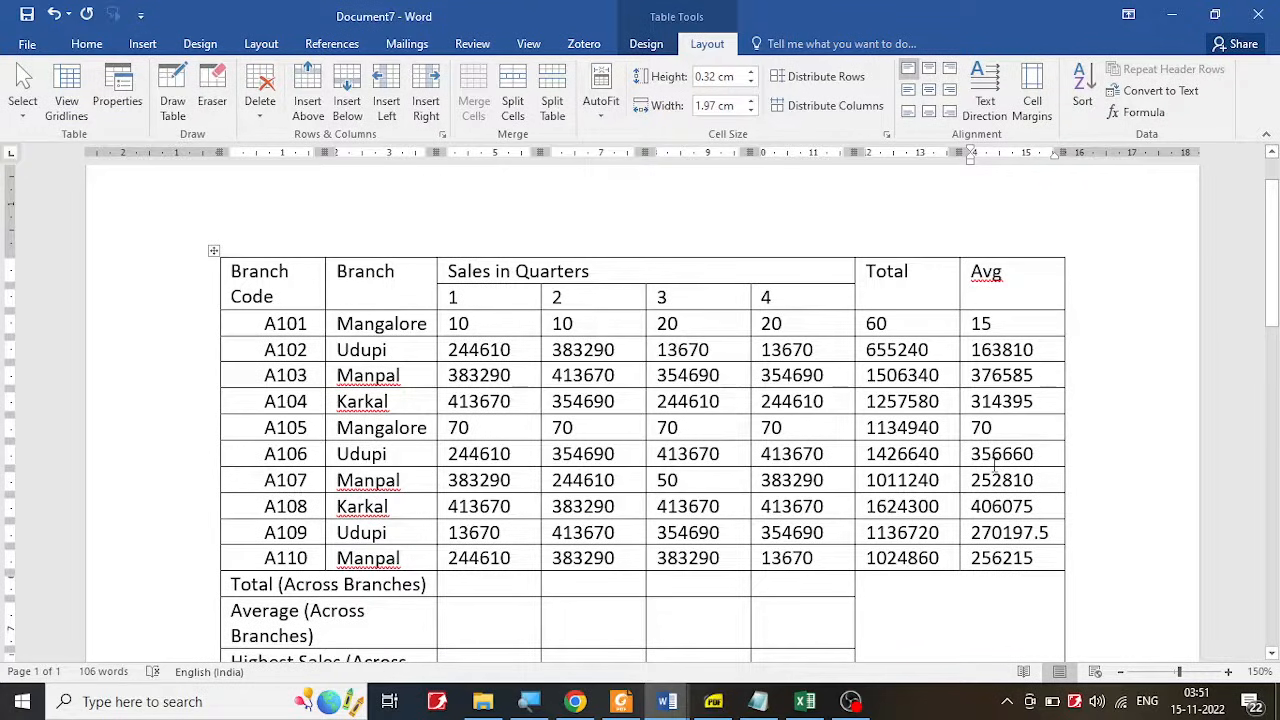
double_click(927, 428)
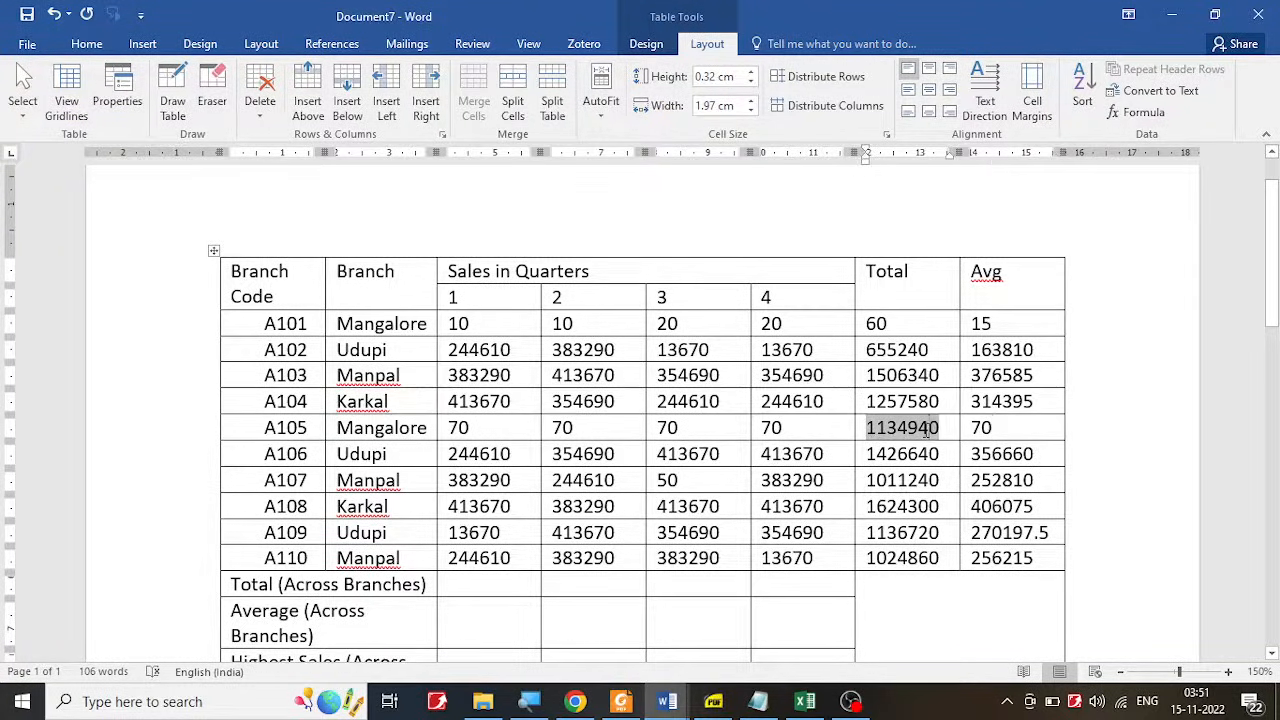
text(280)
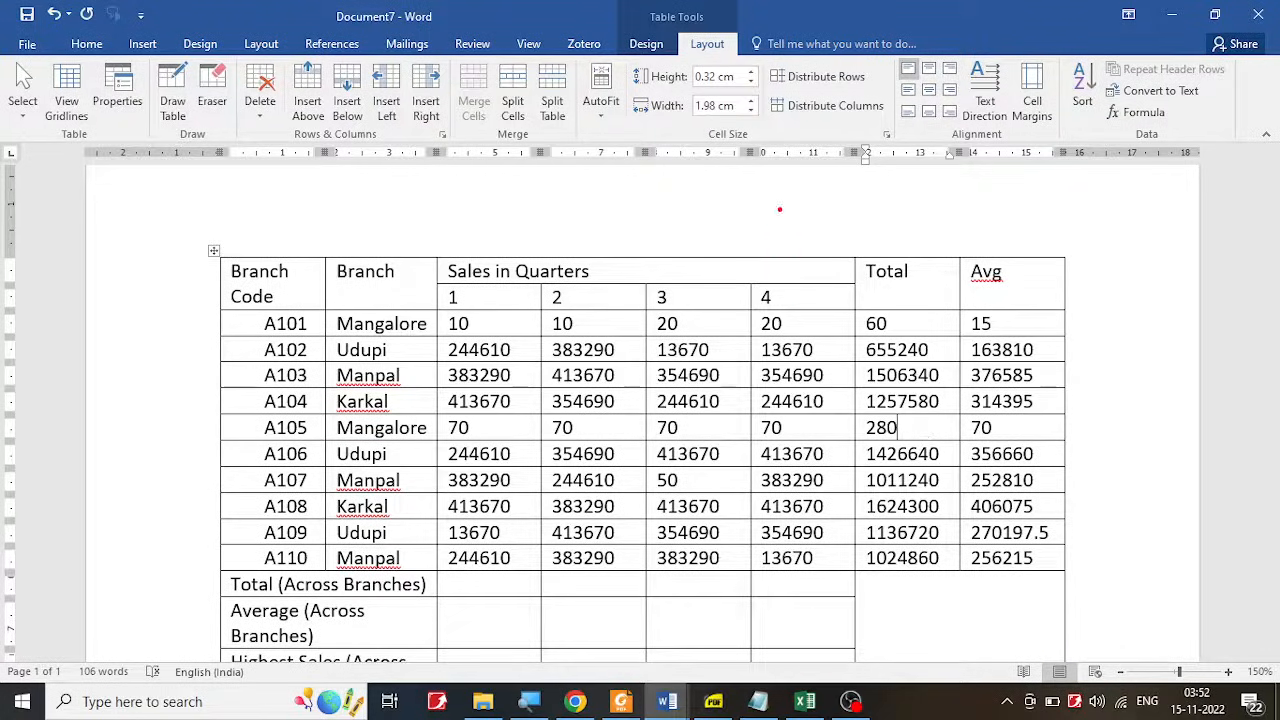
mouse_move(781, 201)
mouse_down()
mouse_move(788, 234)
mouse_move(822, 204)
mouse_move(821, 236)
mouse_move(788, 290)
mouse_move(825, 288)
mouse_up()
mouse_move(830, 265)
mouse_down()
mouse_move(830, 287)
mouse_move(876, 292)
mouse_move(906, 293)
mouse_move(938, 270)
mouse_move(933, 294)
mouse_up()
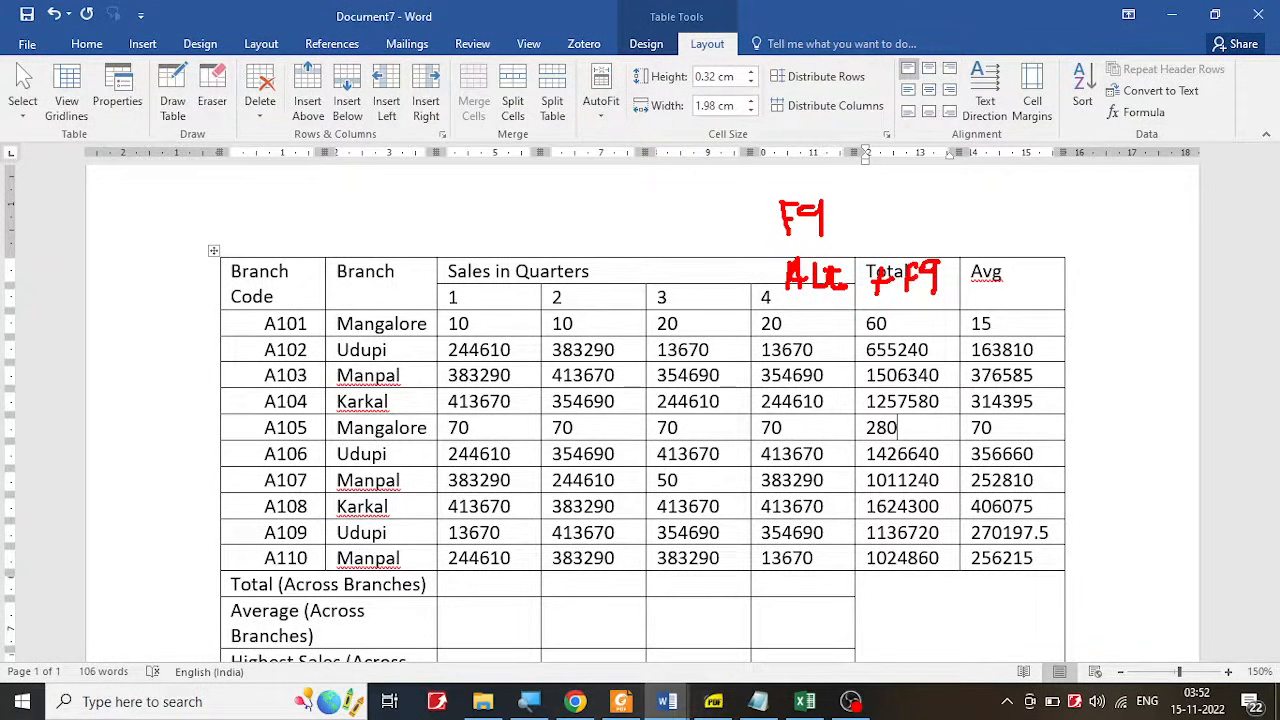
key(Escape)
scroll(925, 437, down, 3)
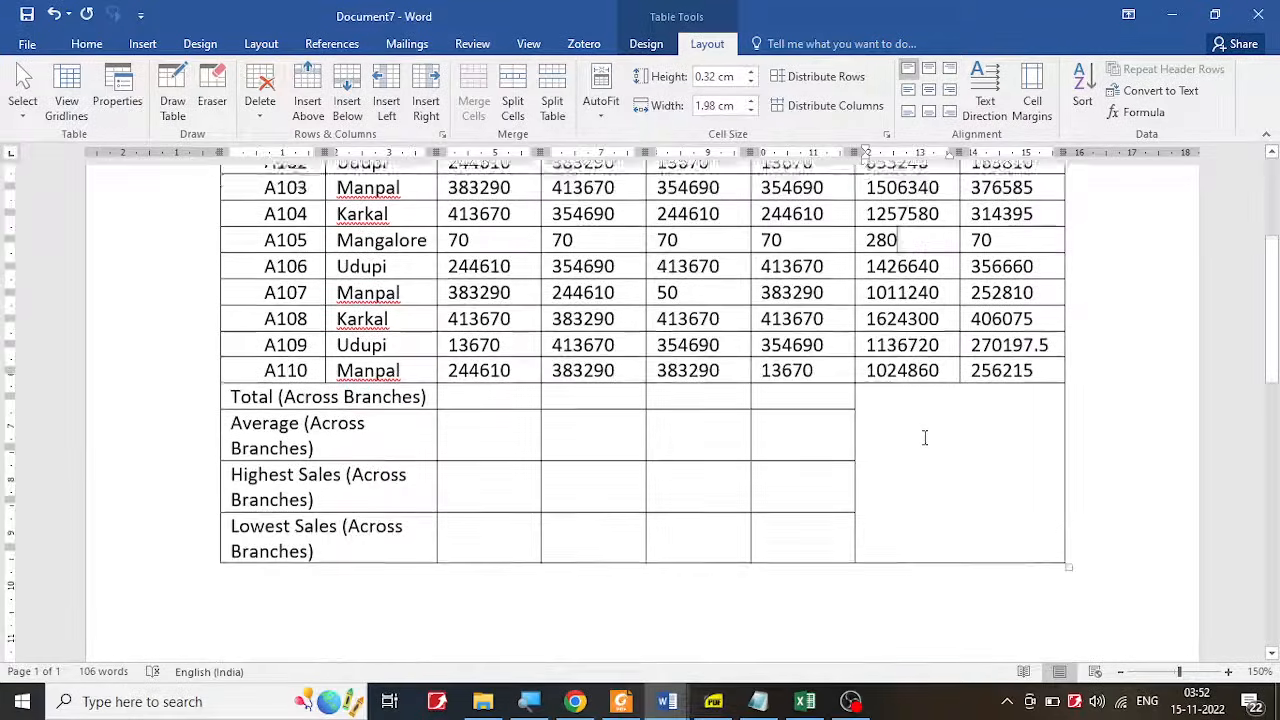
scroll(497, 390, up, 1)
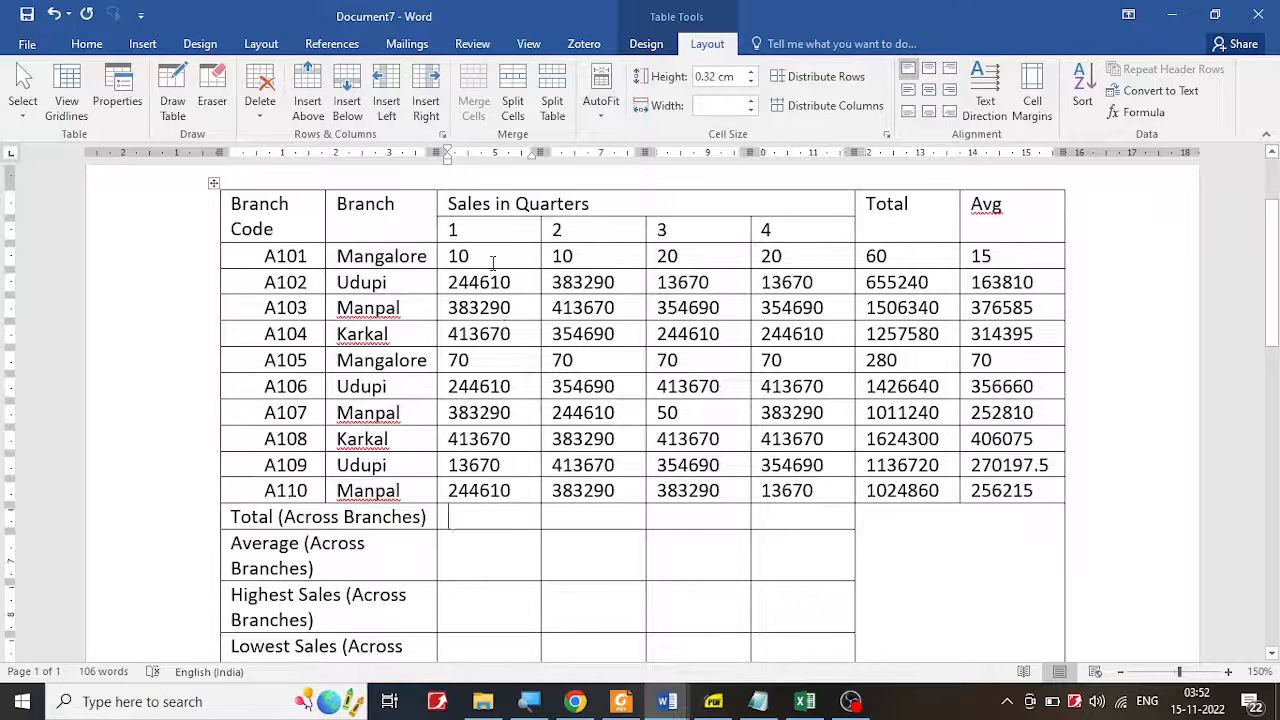
scroll(514, 362, up, 1)
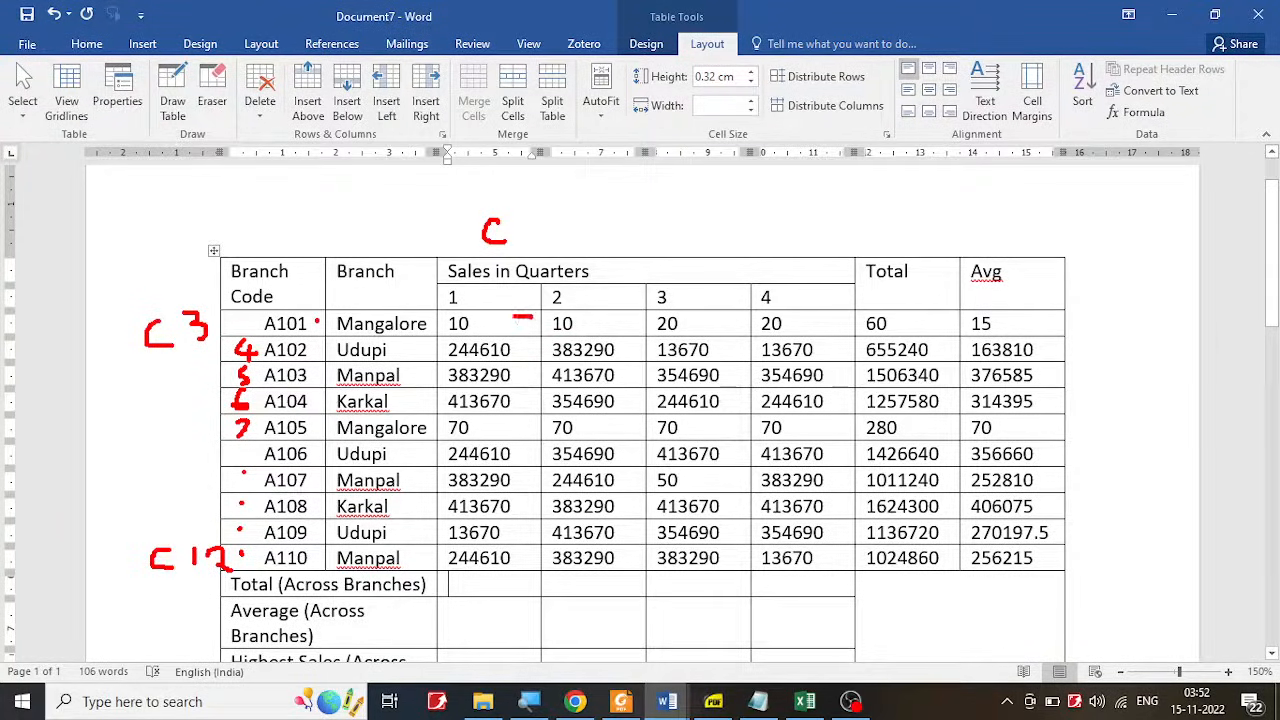
mouse_move(513, 316)
mouse_down()
mouse_move(450, 318)
mouse_move(442, 562)
mouse_up()
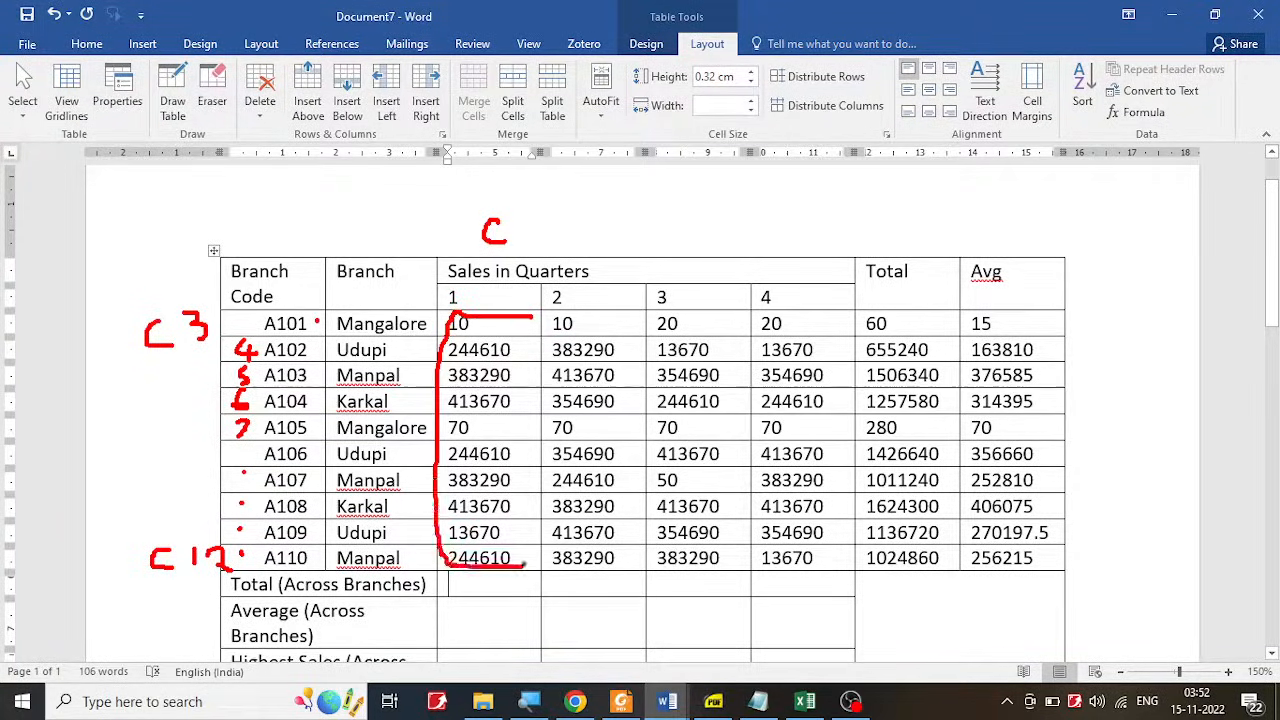
drag(524, 566, 556, 320)
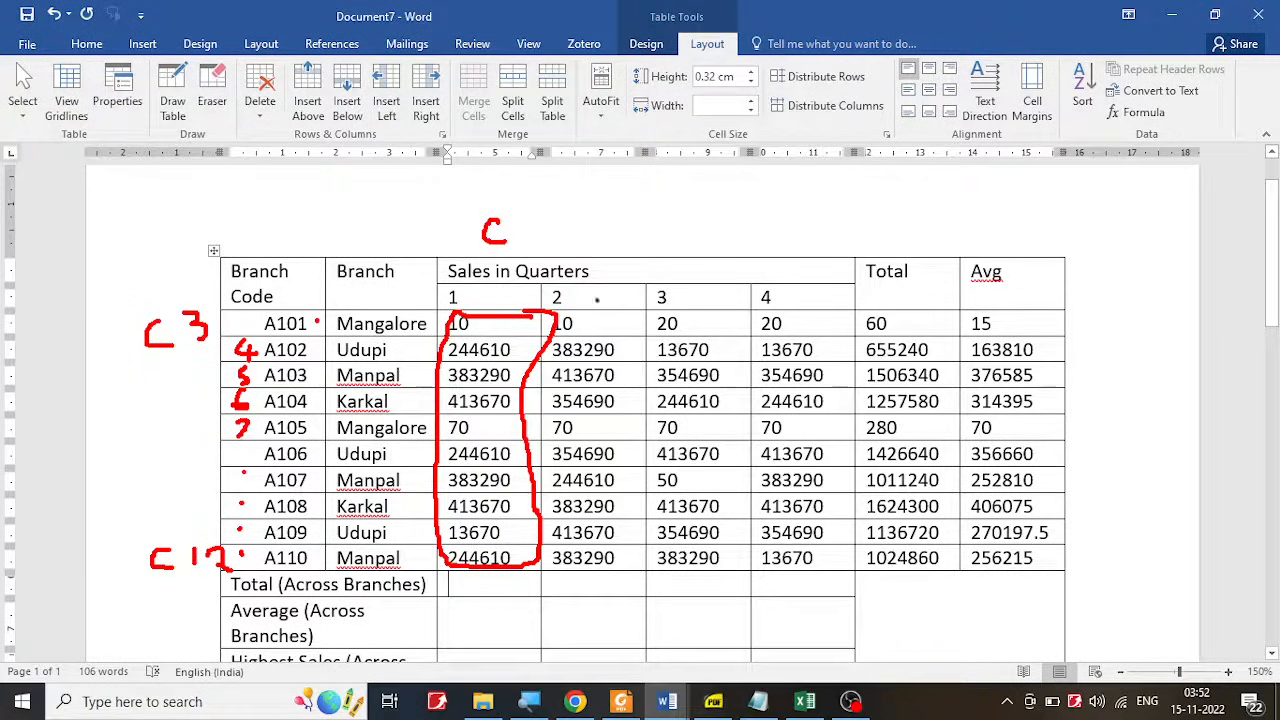
drag(583, 220, 605, 203)
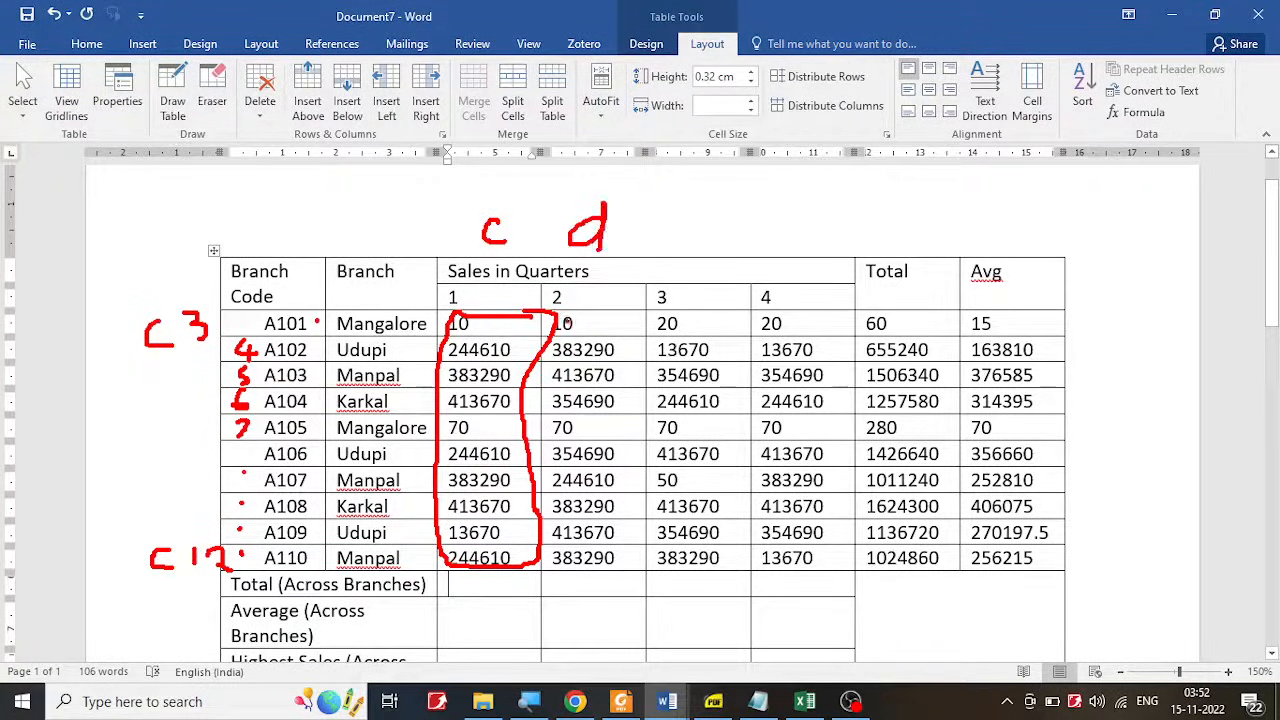
mouse_move(542, 352)
mouse_down()
mouse_move(524, 566)
mouse_move(628, 568)
mouse_move(638, 326)
mouse_move(566, 325)
mouse_up()
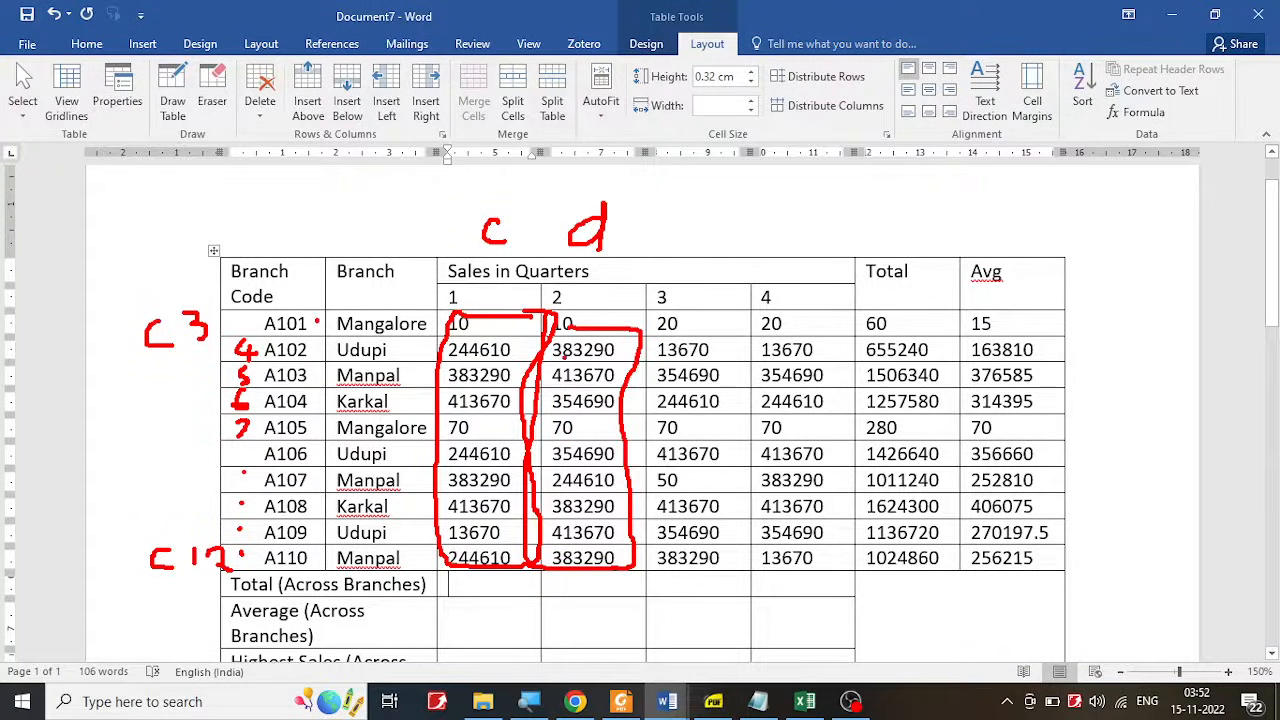
key(Escape)
scroll(534, 527, down, 3)
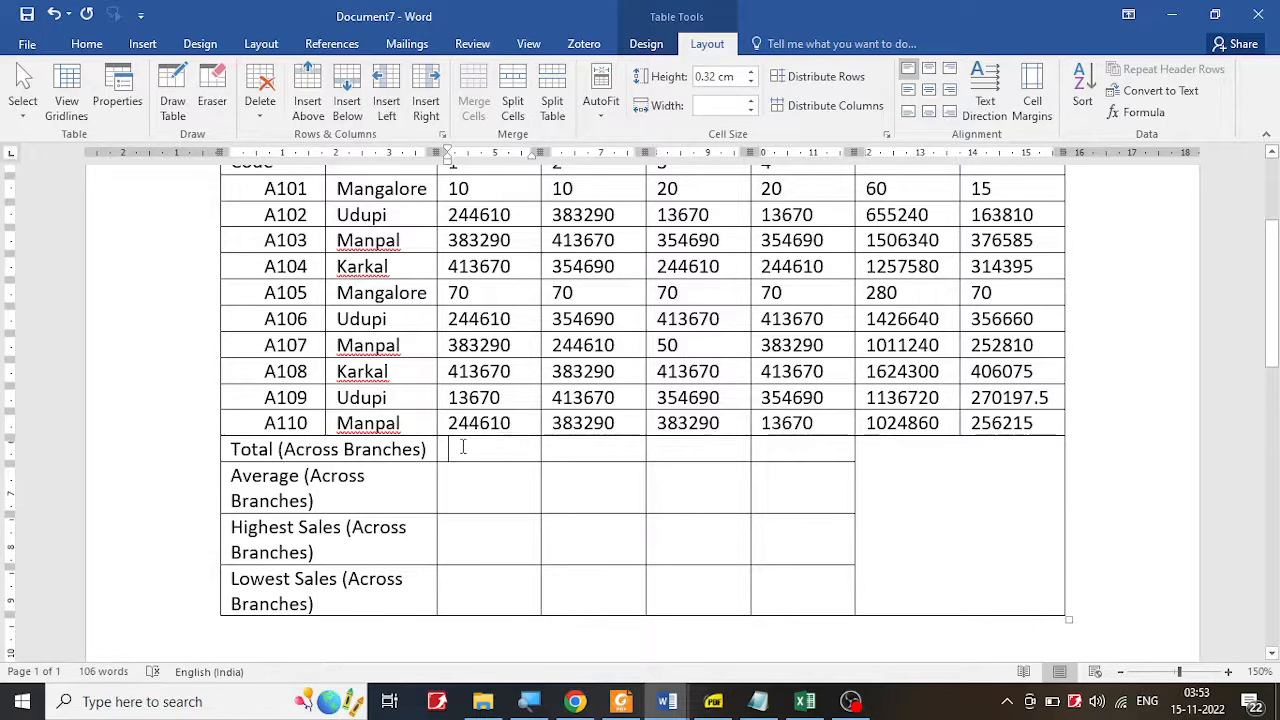
click(1141, 112)
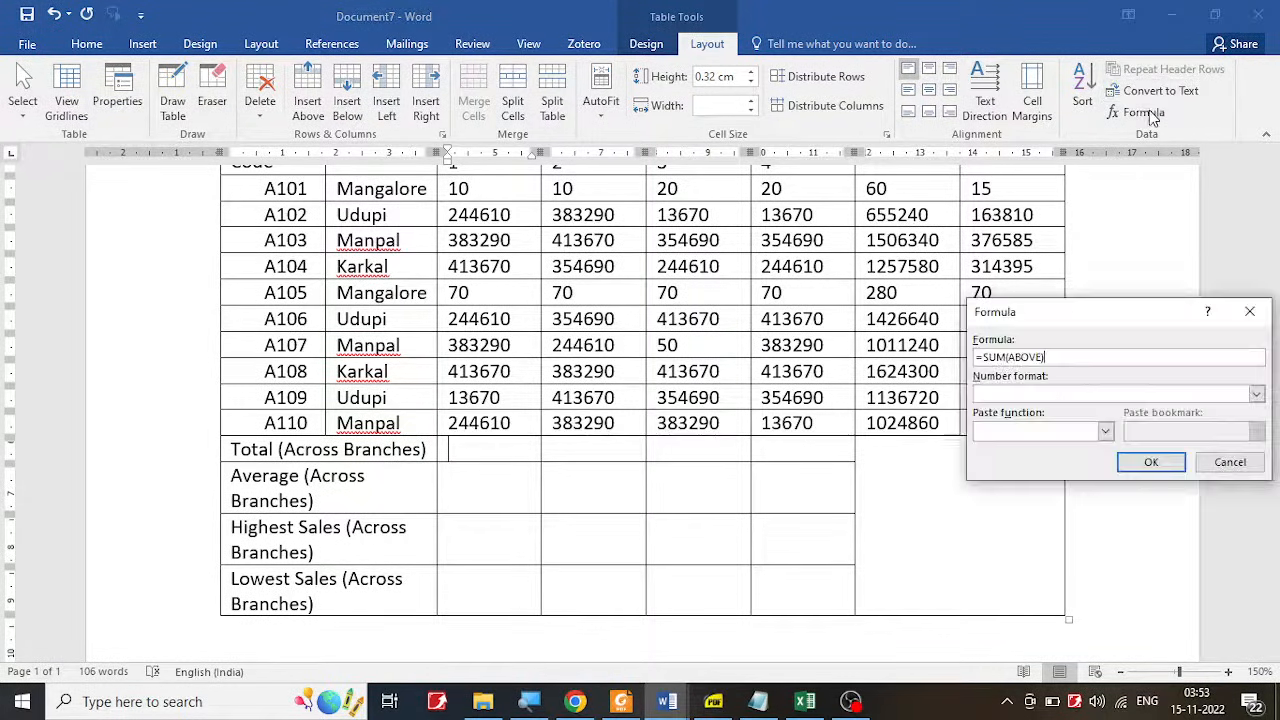
double_click(1031, 358)
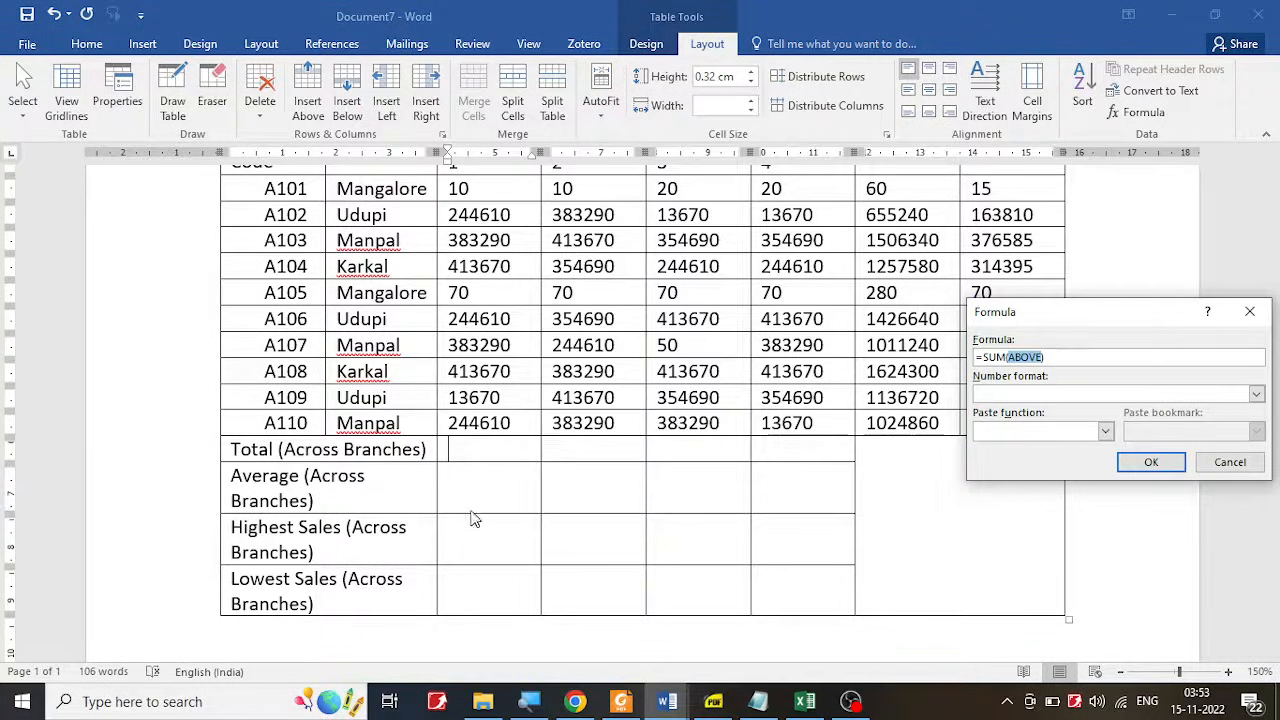
click(1249, 311)
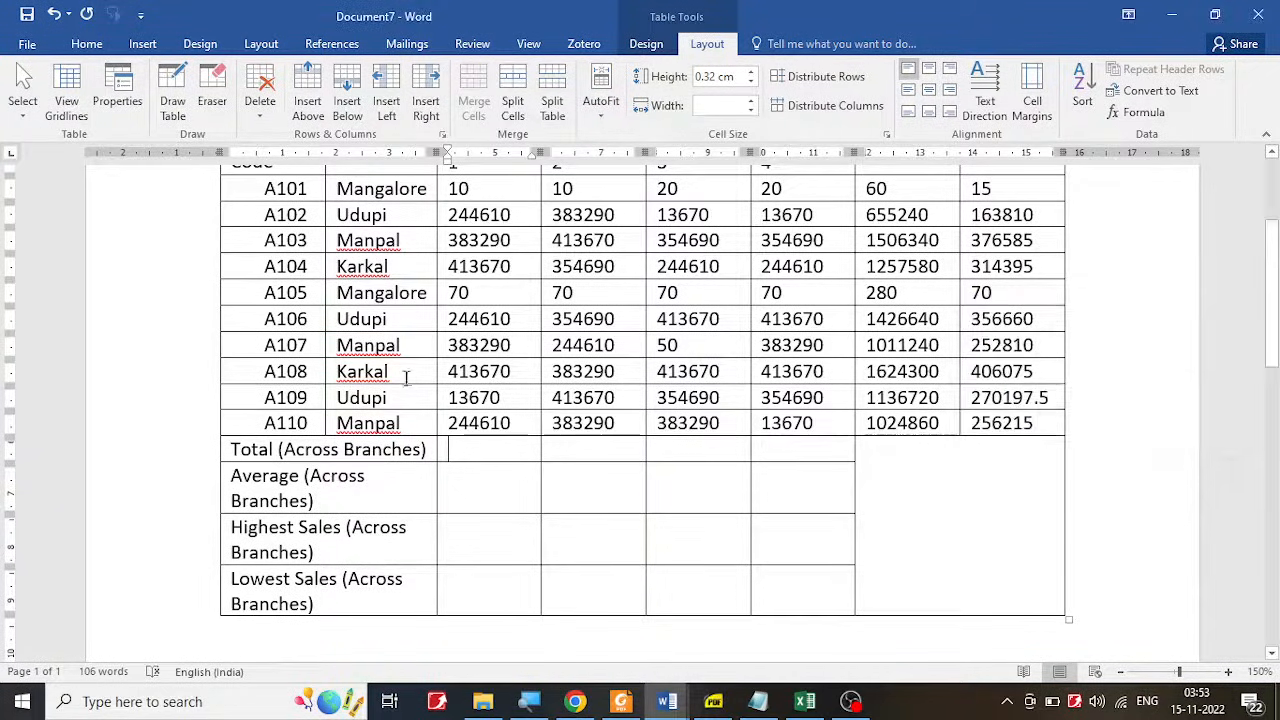
scroll(400, 373, up, 3)
double_click(453, 296)
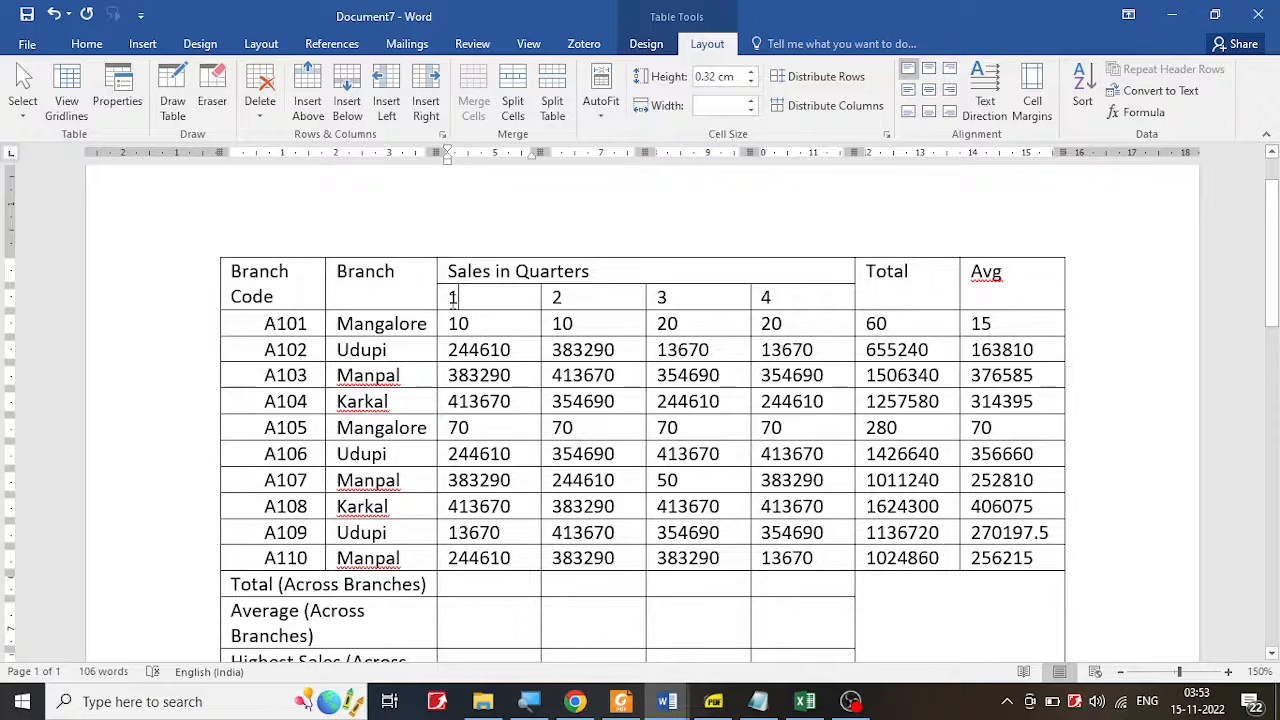
click(567, 298)
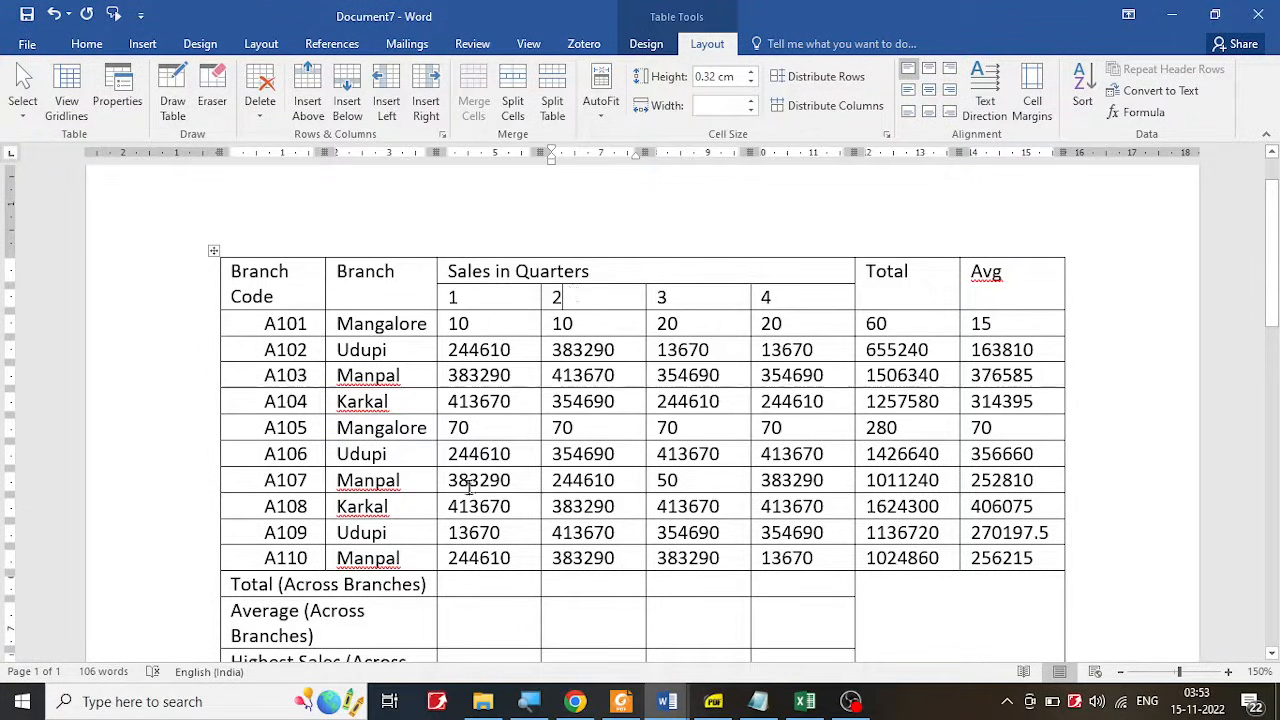
click(492, 558)
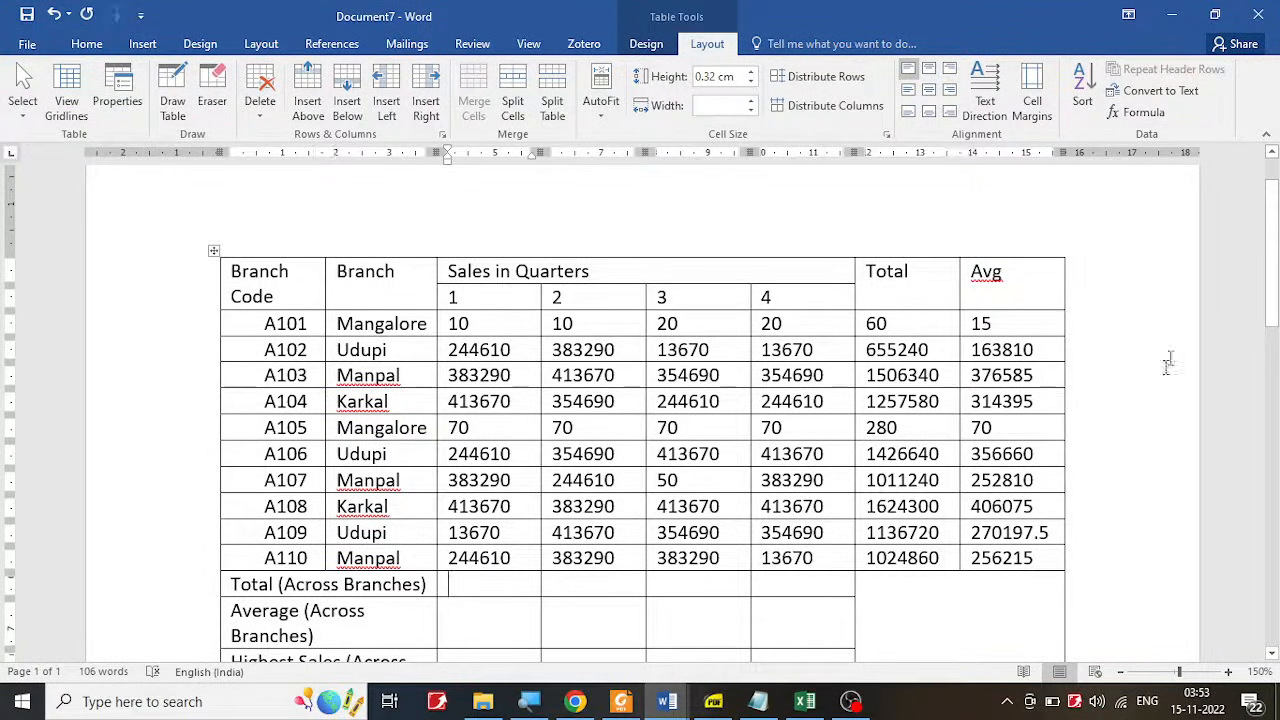
click(1143, 112)
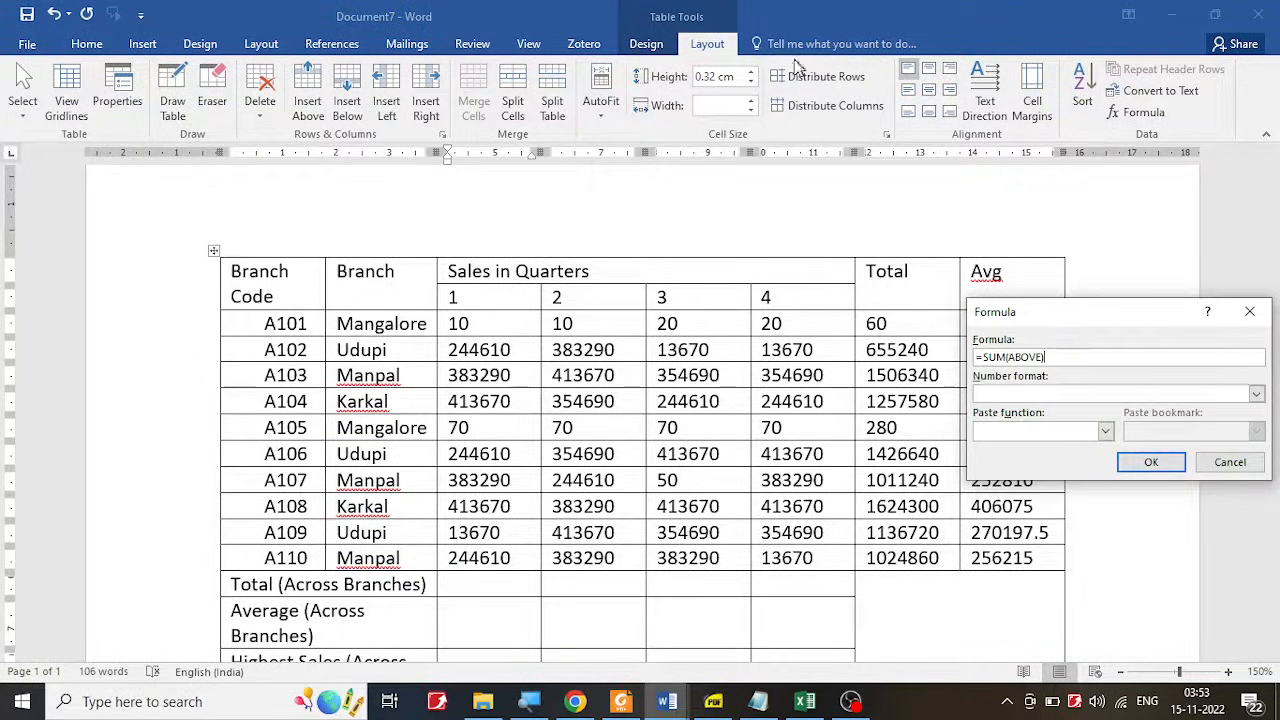
click(1249, 311)
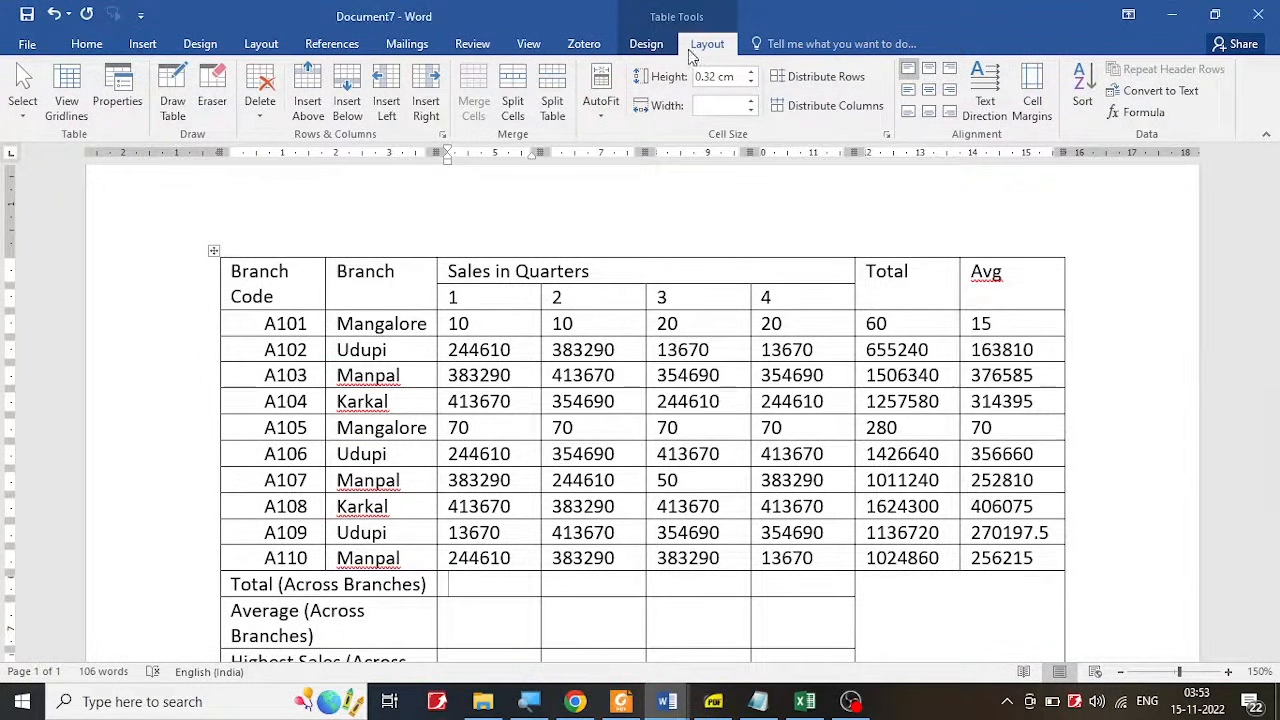
Step: Insert the formula =SUM(C3:c12) in the quarter 1 cell of the Total (Across Branches) row
click(1150, 113)
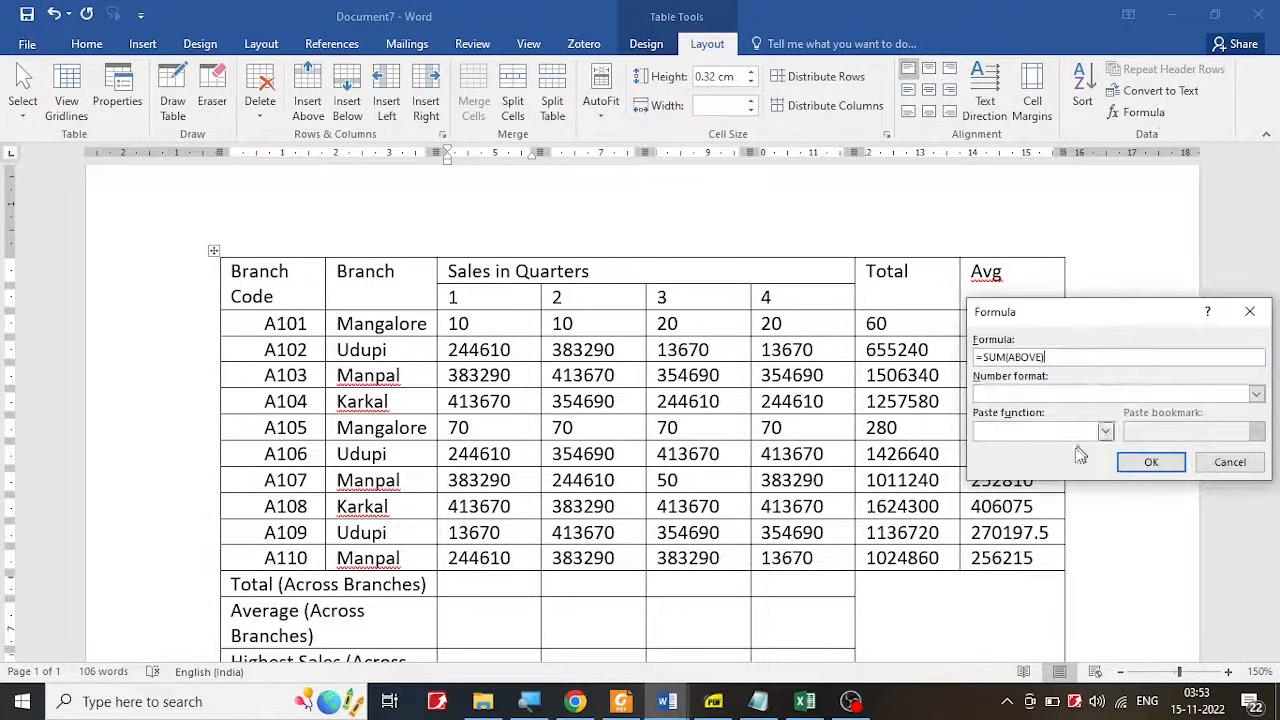
double_click(1025, 357)
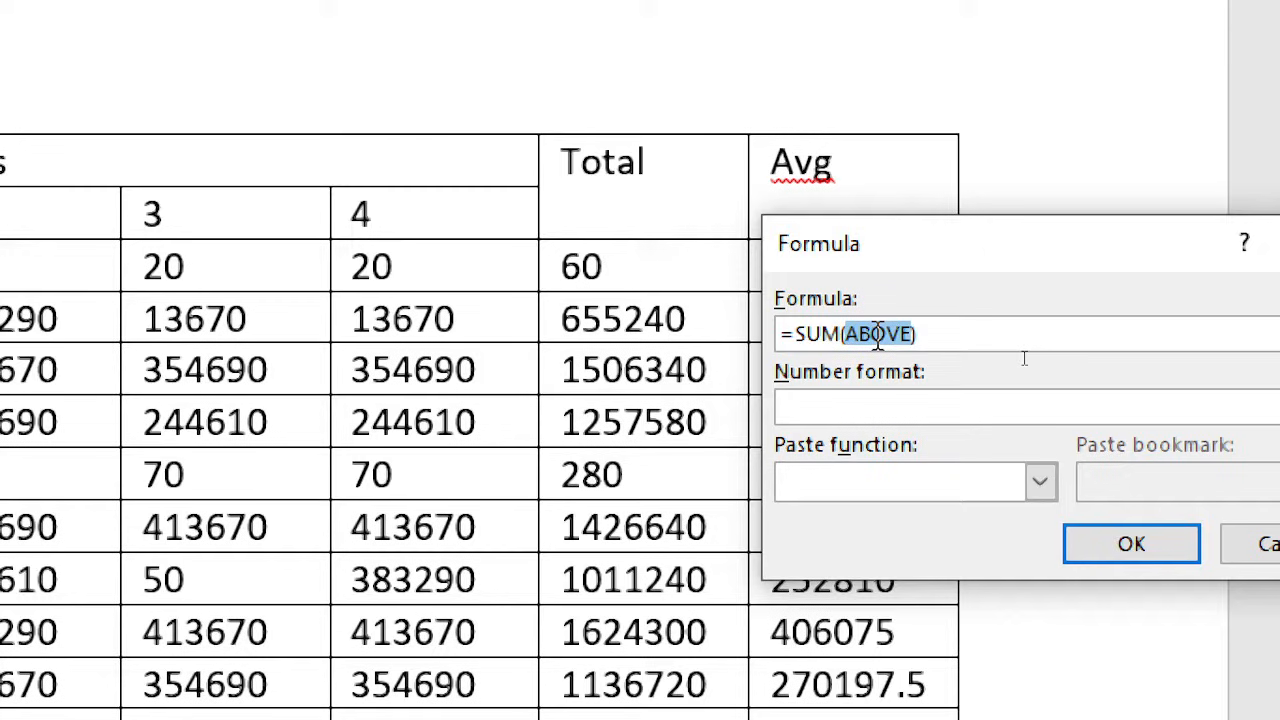
text((C3)
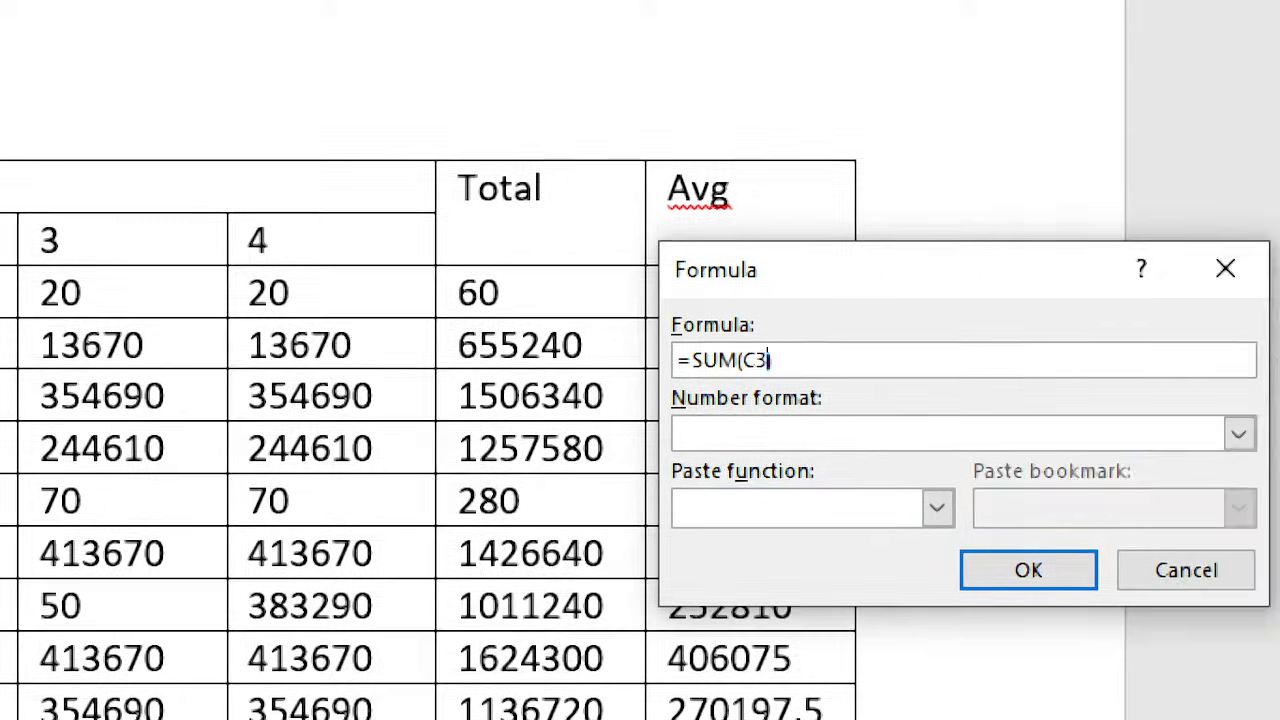
text(:c12)
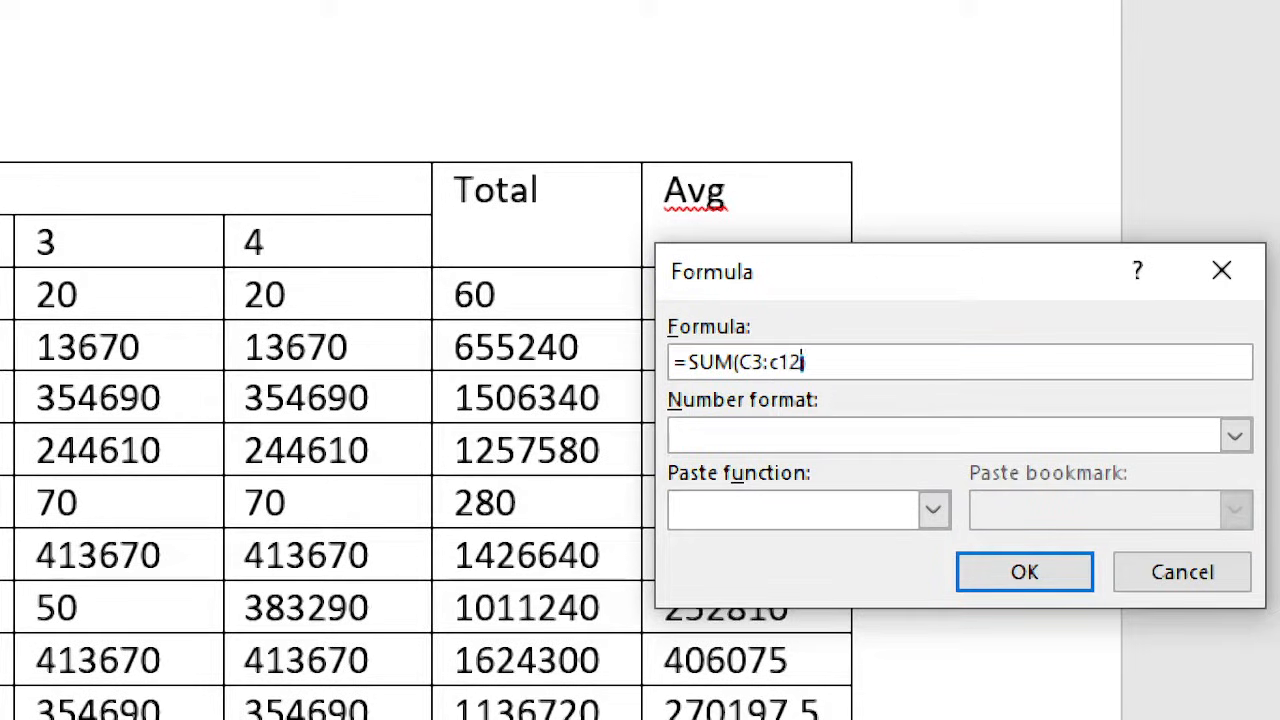
click(985, 571)
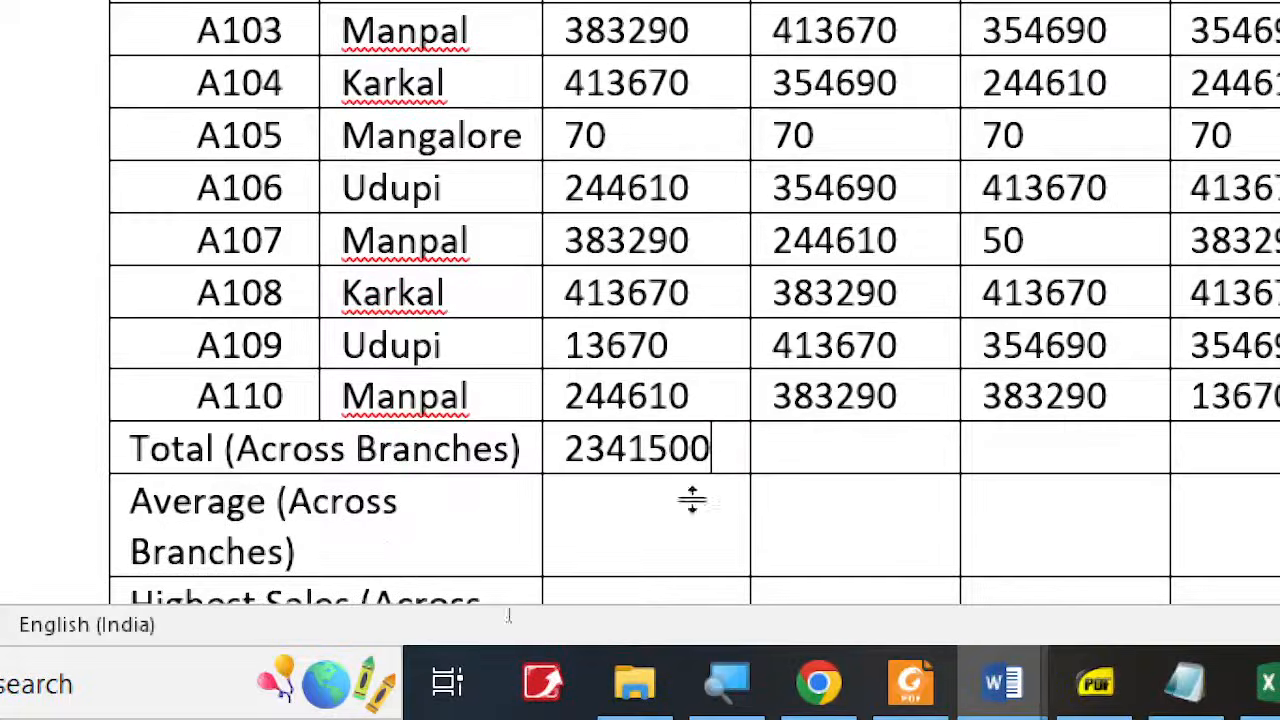
Step: Insert the formula =AVERAGE(c3:c12) in the quarter 1 cell of the Average (Across Branches) row
click(639, 551)
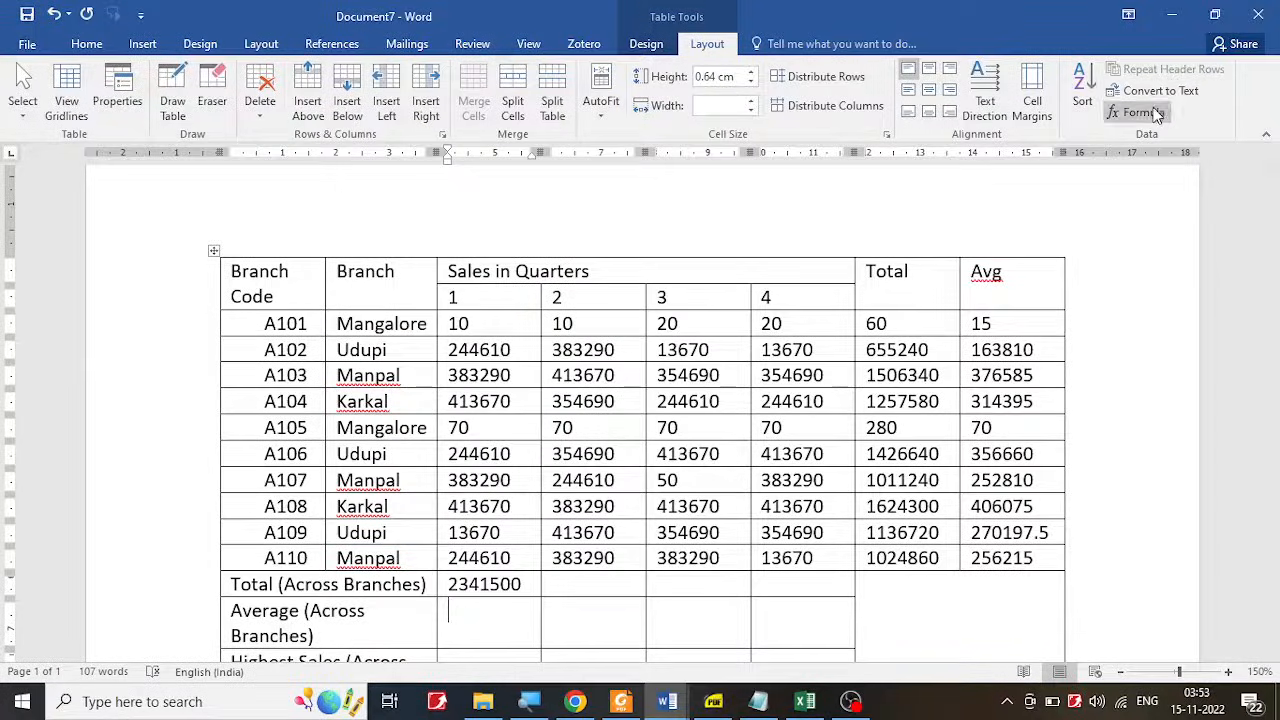
click(1143, 112)
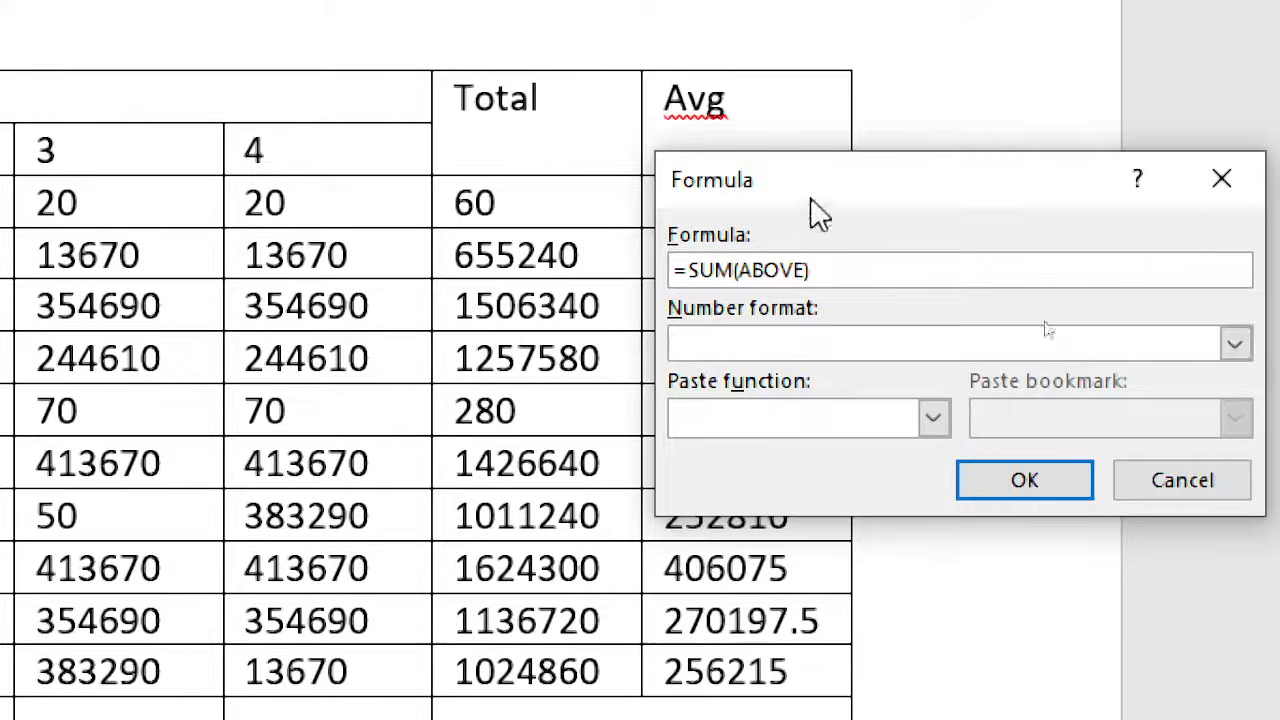
drag(842, 270, 689, 270)
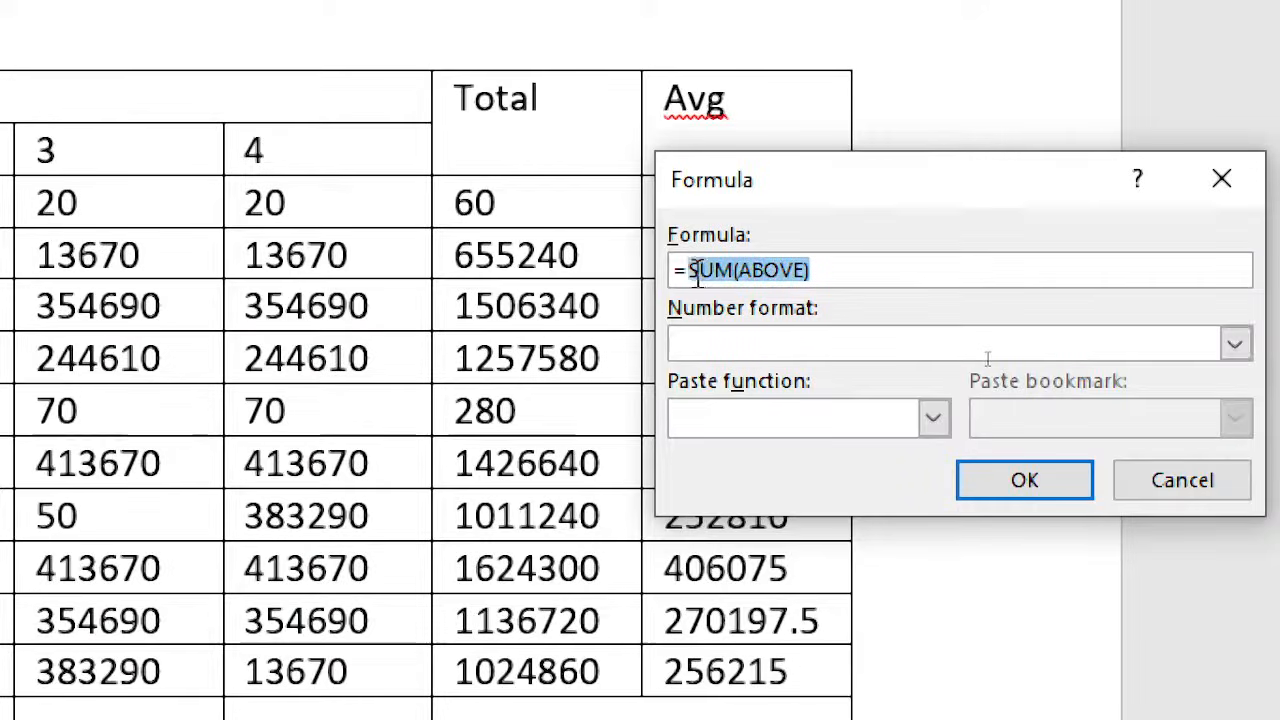
key(BackSpace)
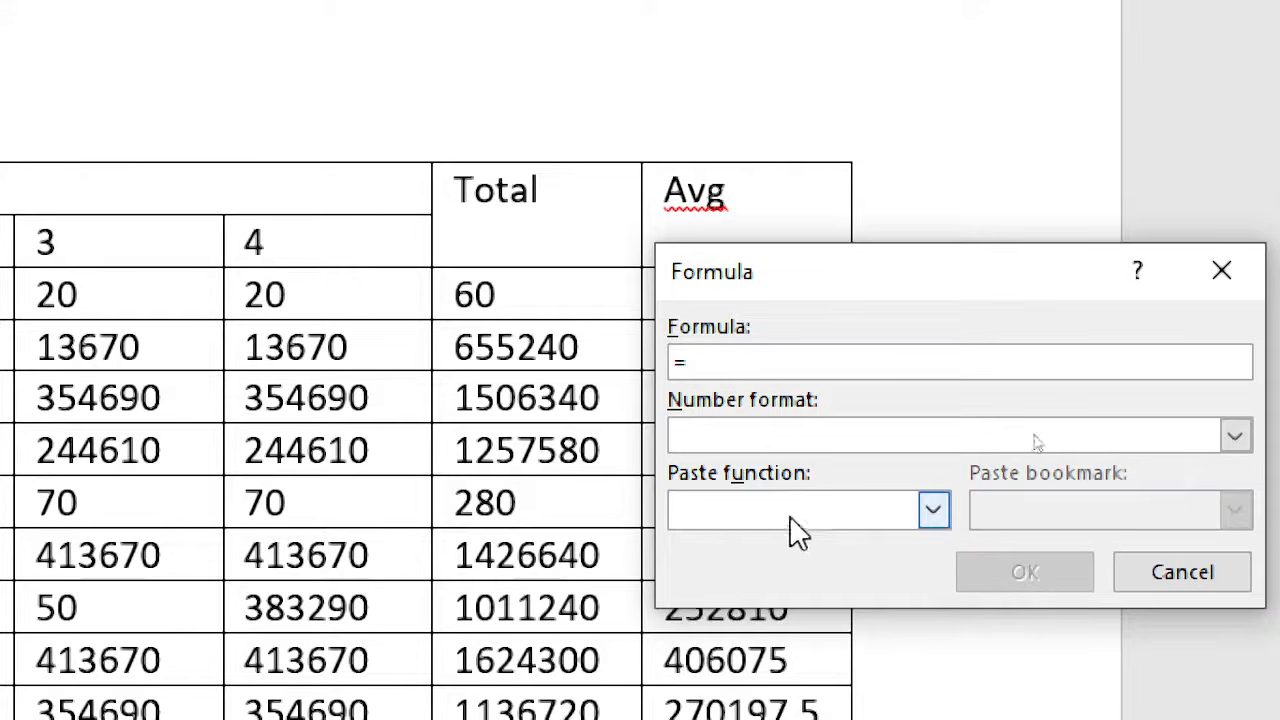
click(790, 439)
click(760, 593)
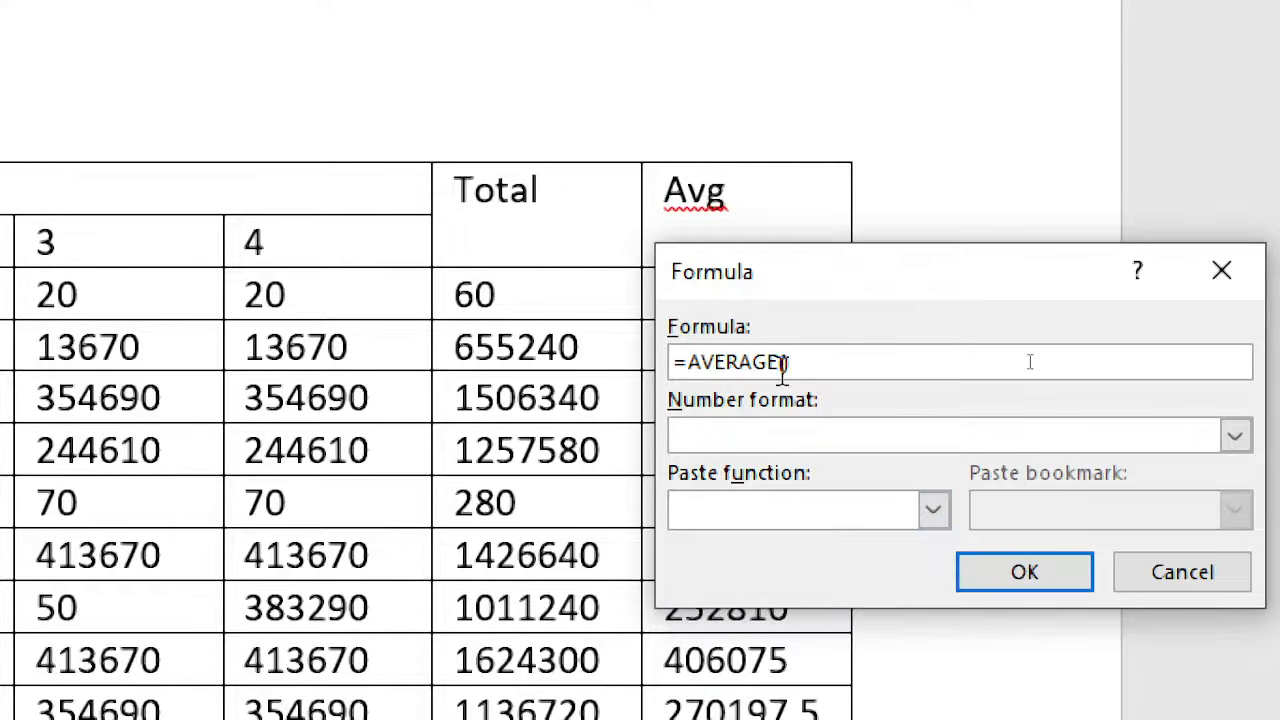
text(c3:c12)
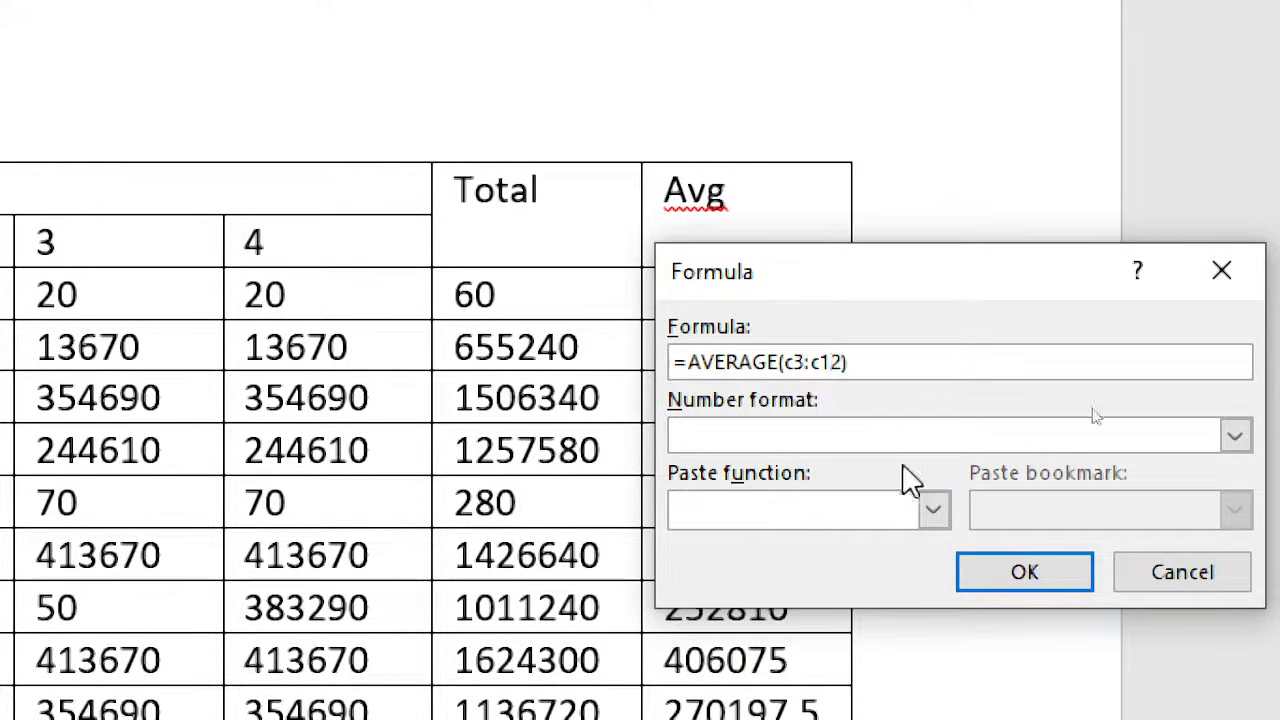
click(1006, 571)
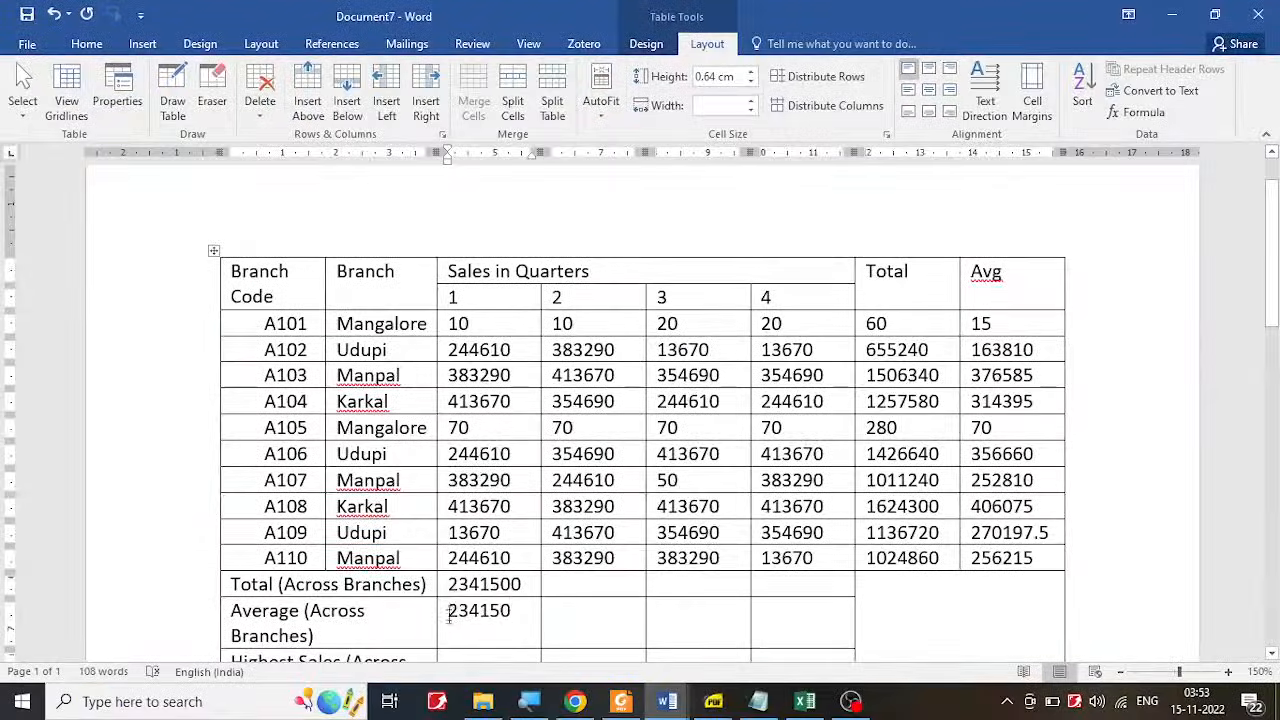
Step: Insert the formula =MAX(c3:c12) in the quarter 1 cell of the Highest Sales (Across Branches) row
scroll(449, 617, down, 3)
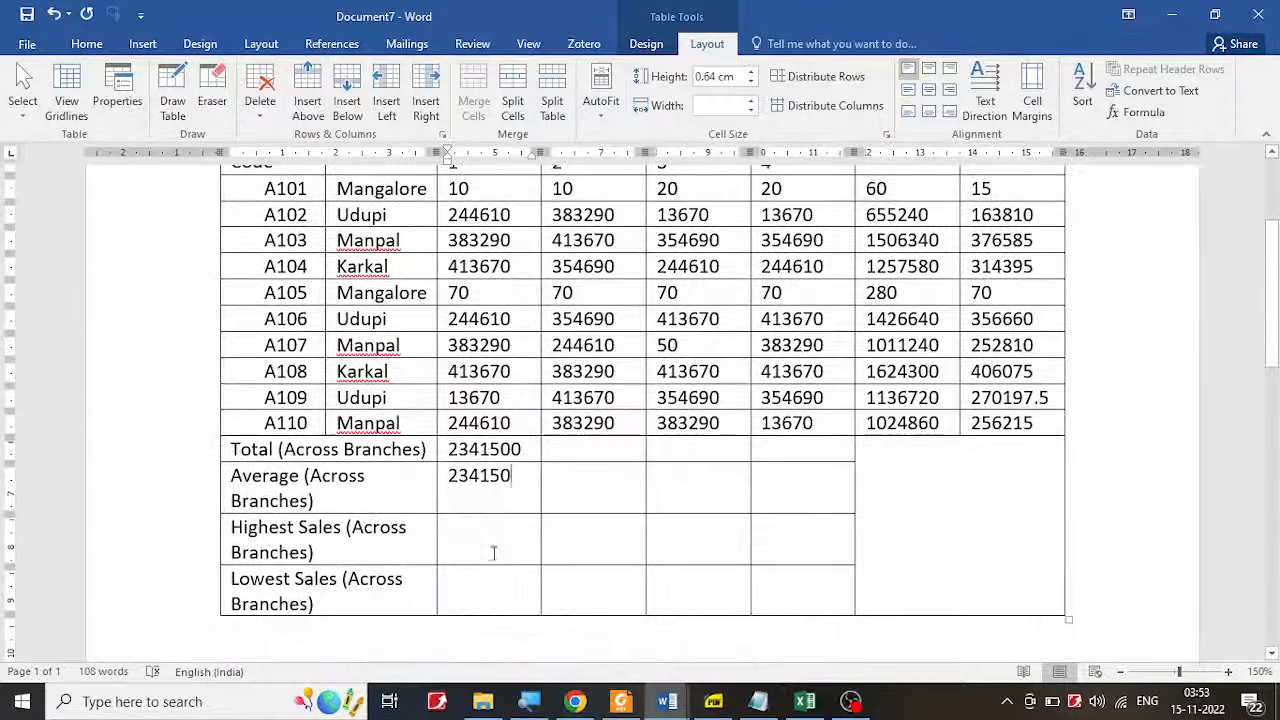
click(482, 543)
click(1143, 113)
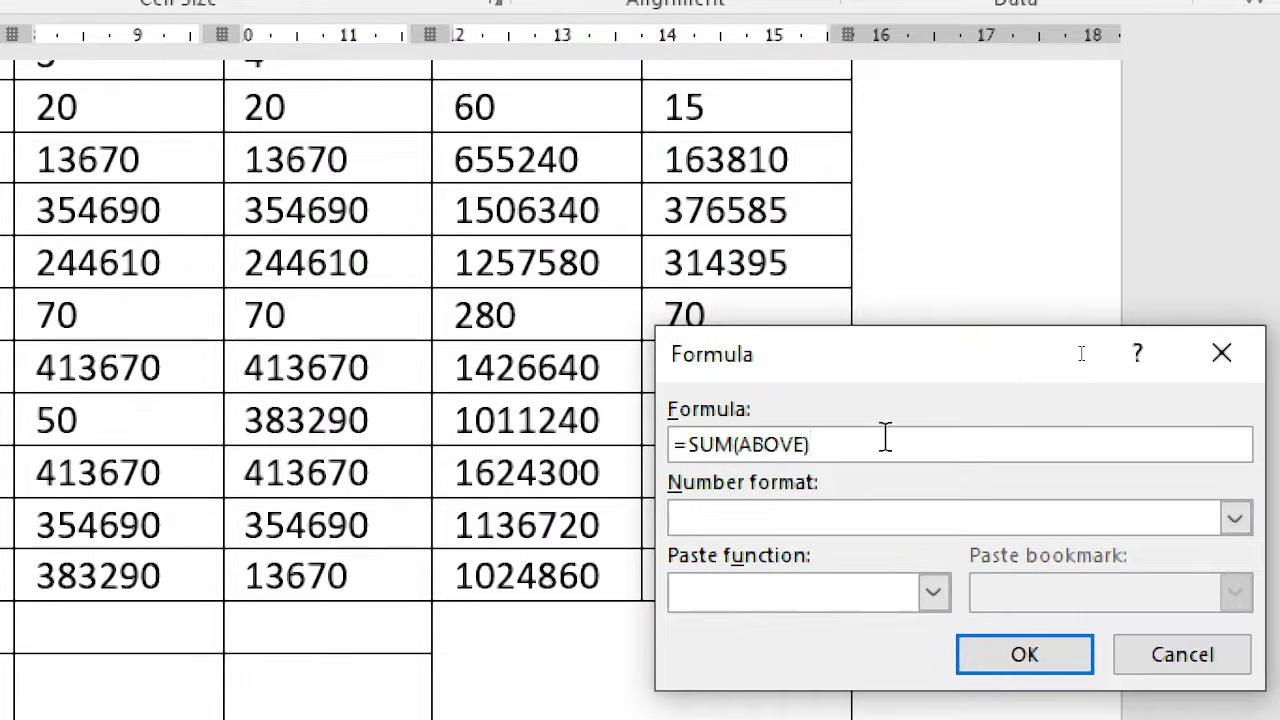
key(BackSpace)
key(BackSpace)
key(BackSpace)
key(BackSpace)
key(BackSpace)
key(BackSpace)
key(BackSpace)
key(BackSpace)
key(BackSpace)
key(BackSpace)
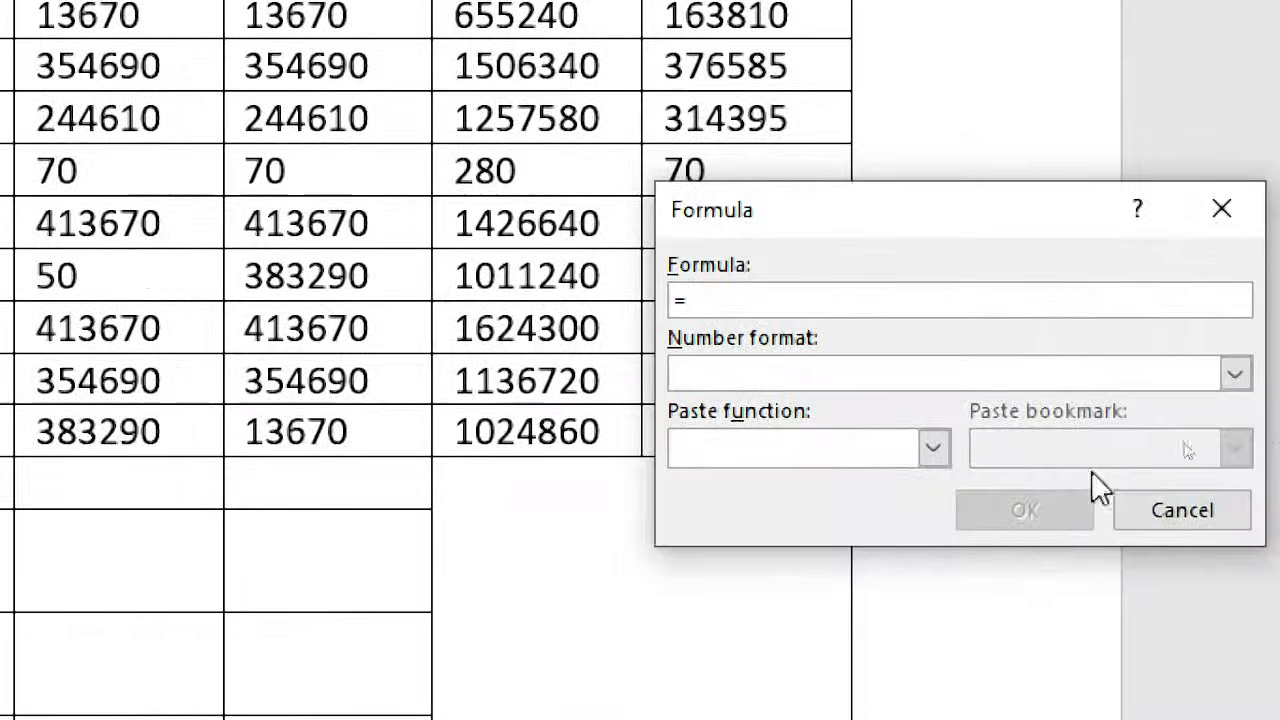
click(1279, 450)
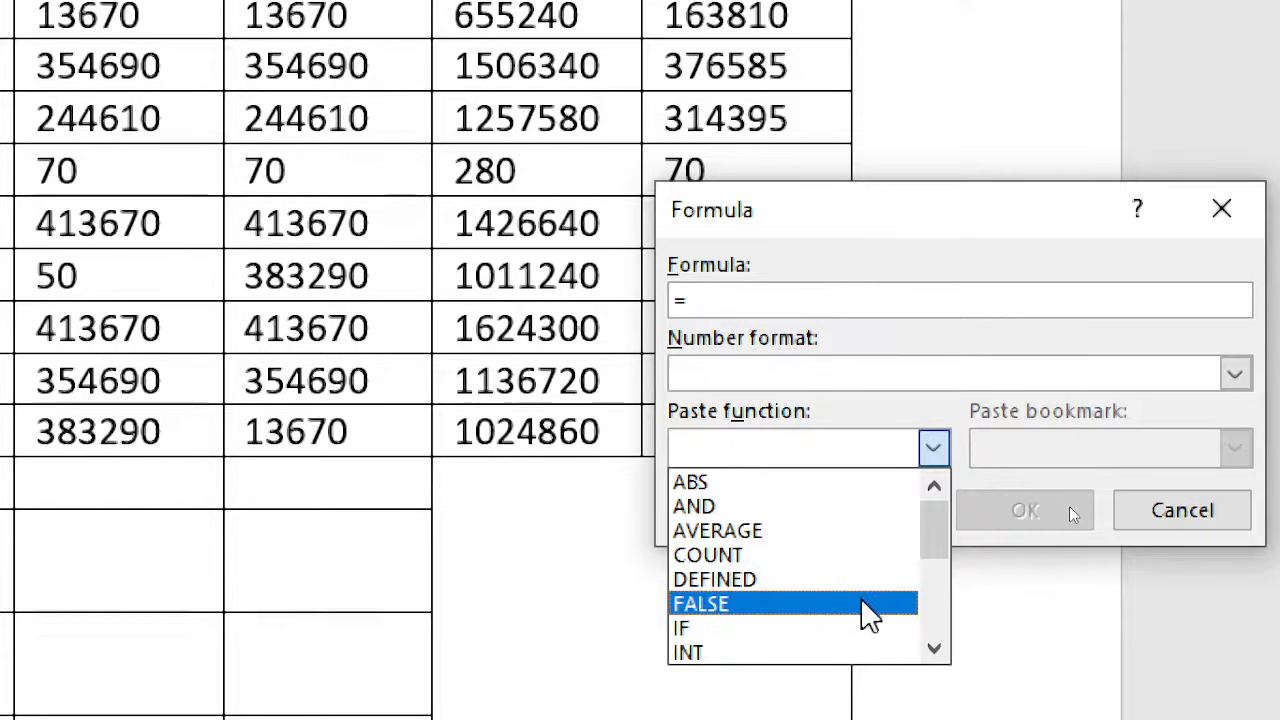
scroll(851, 597, down, 1)
click(791, 652)
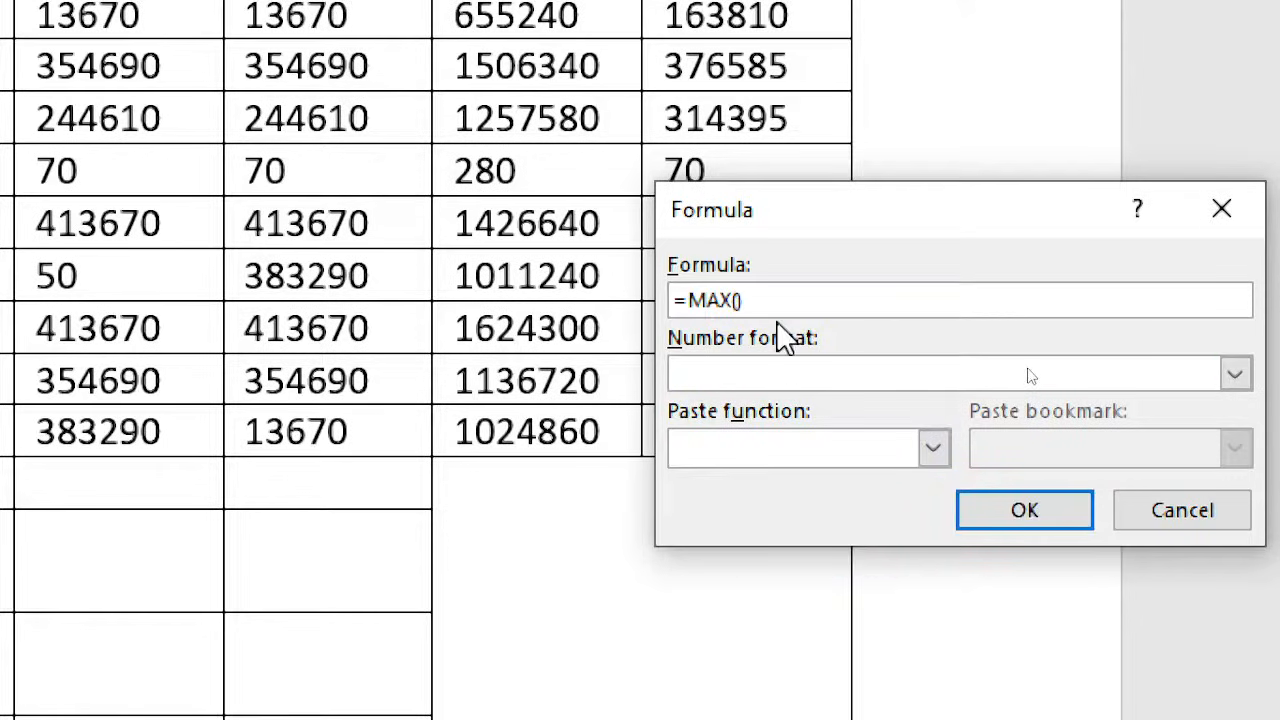
text(c3:)
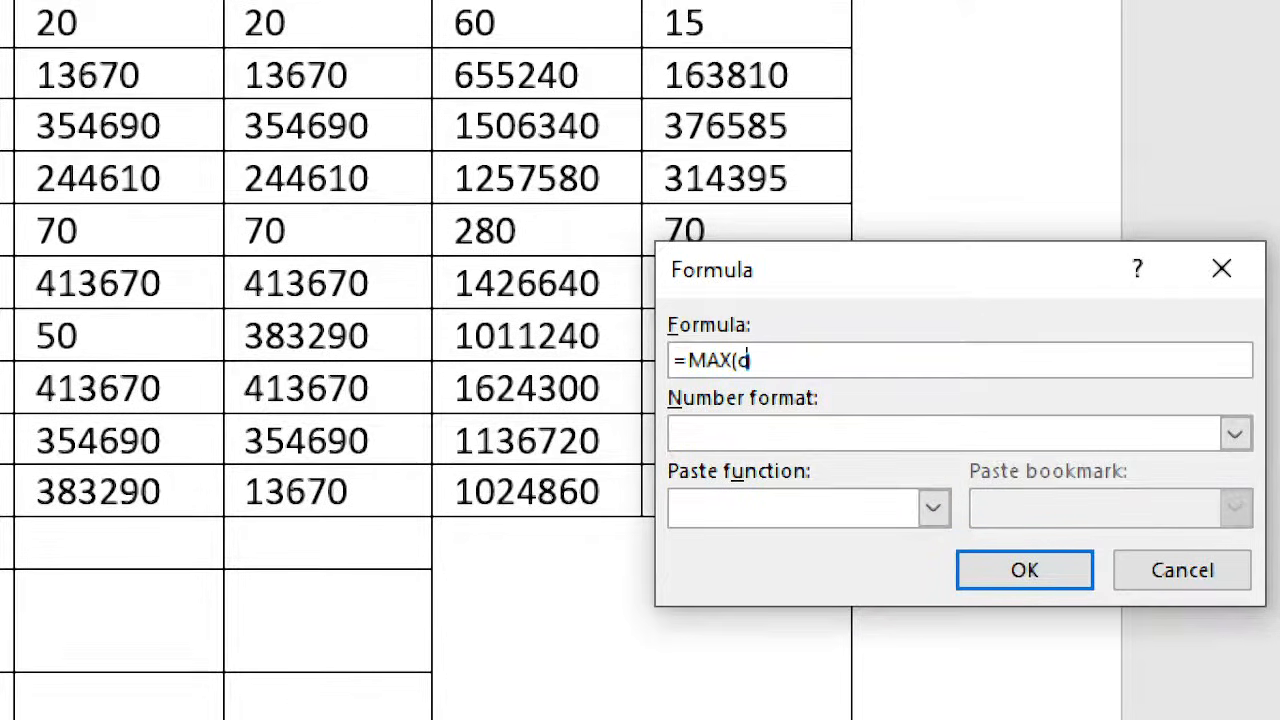
text(c12)
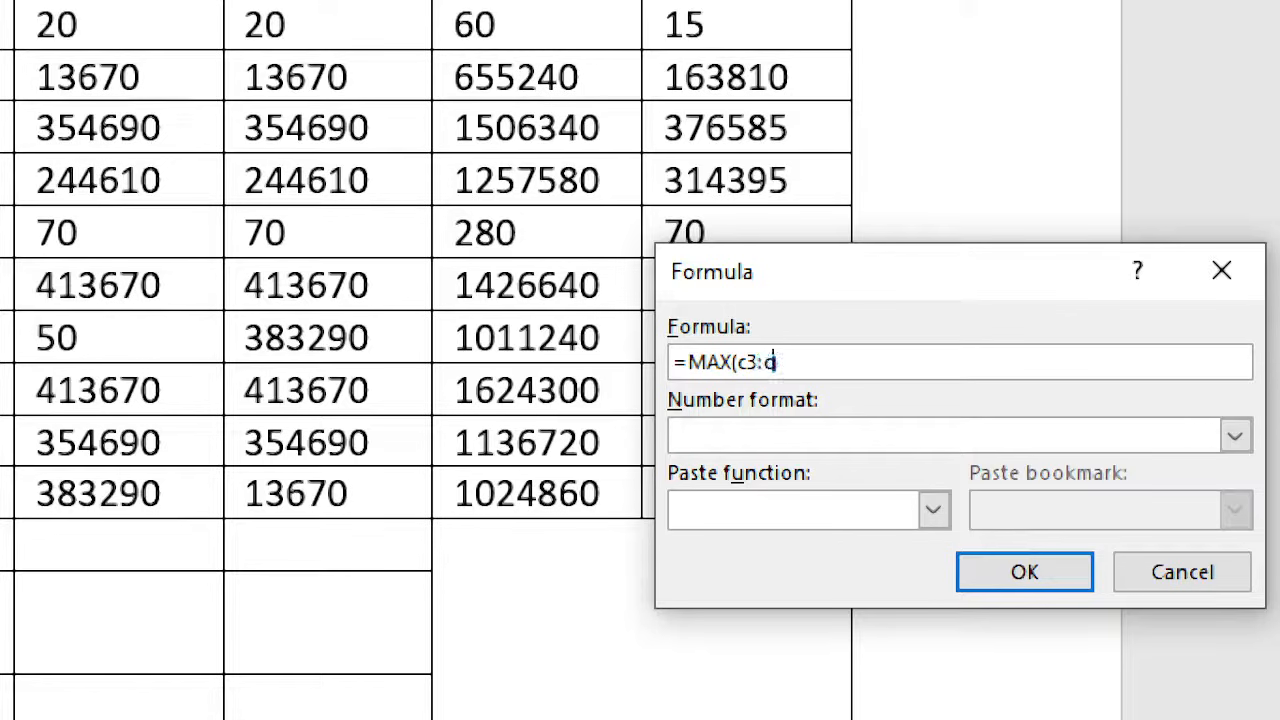
click(1020, 572)
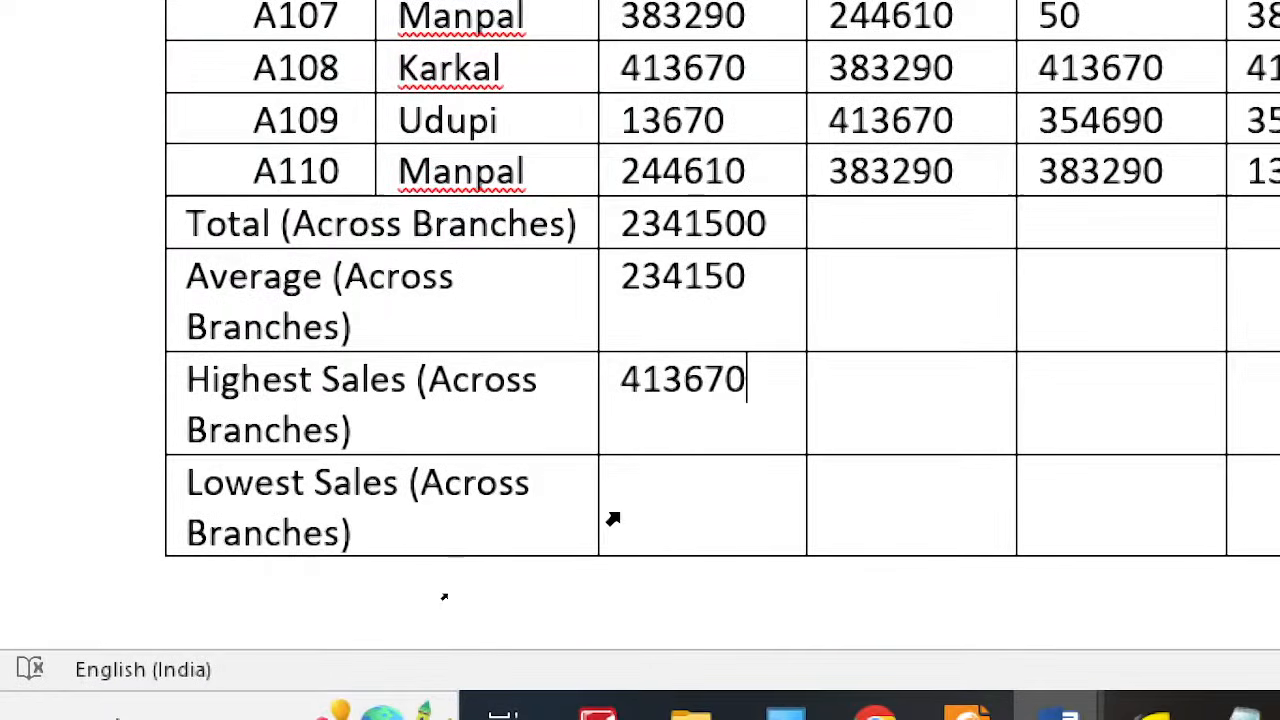
Step: Insert the formula =MIN(c3:c12) in the quarter 1 cell of the Lowest Sales (Across Branches) row
click(613, 519)
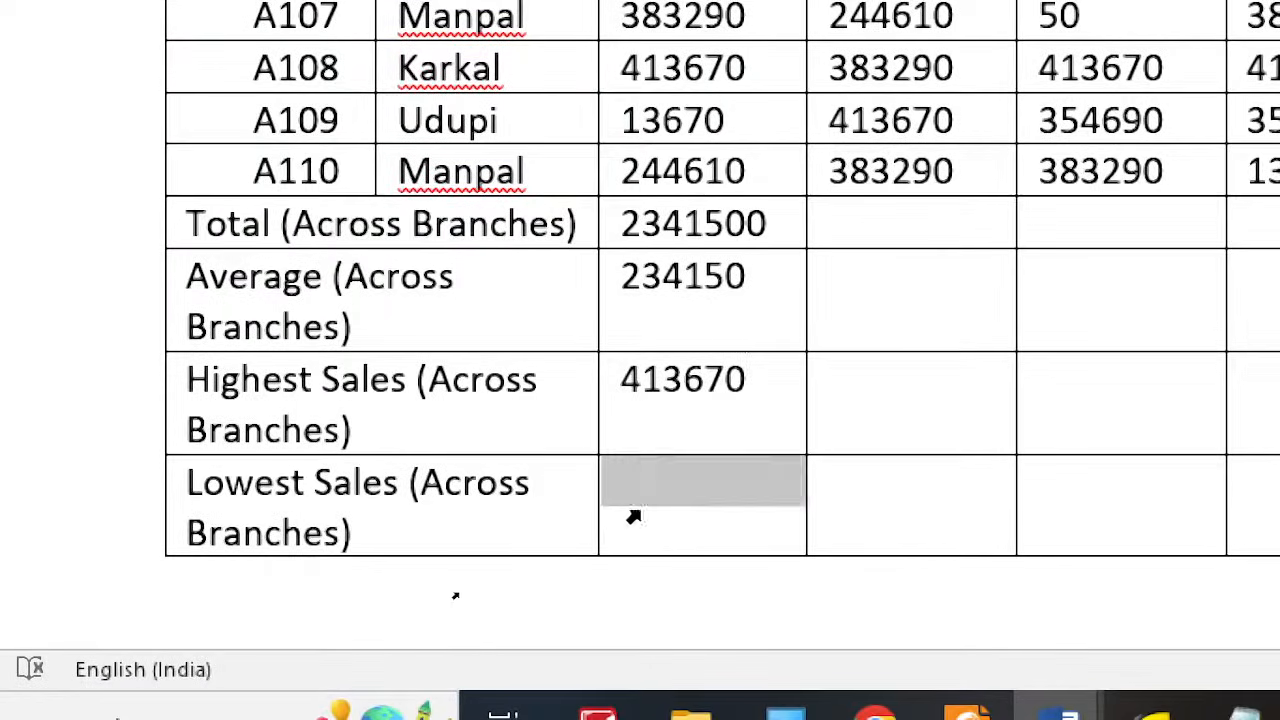
click(696, 507)
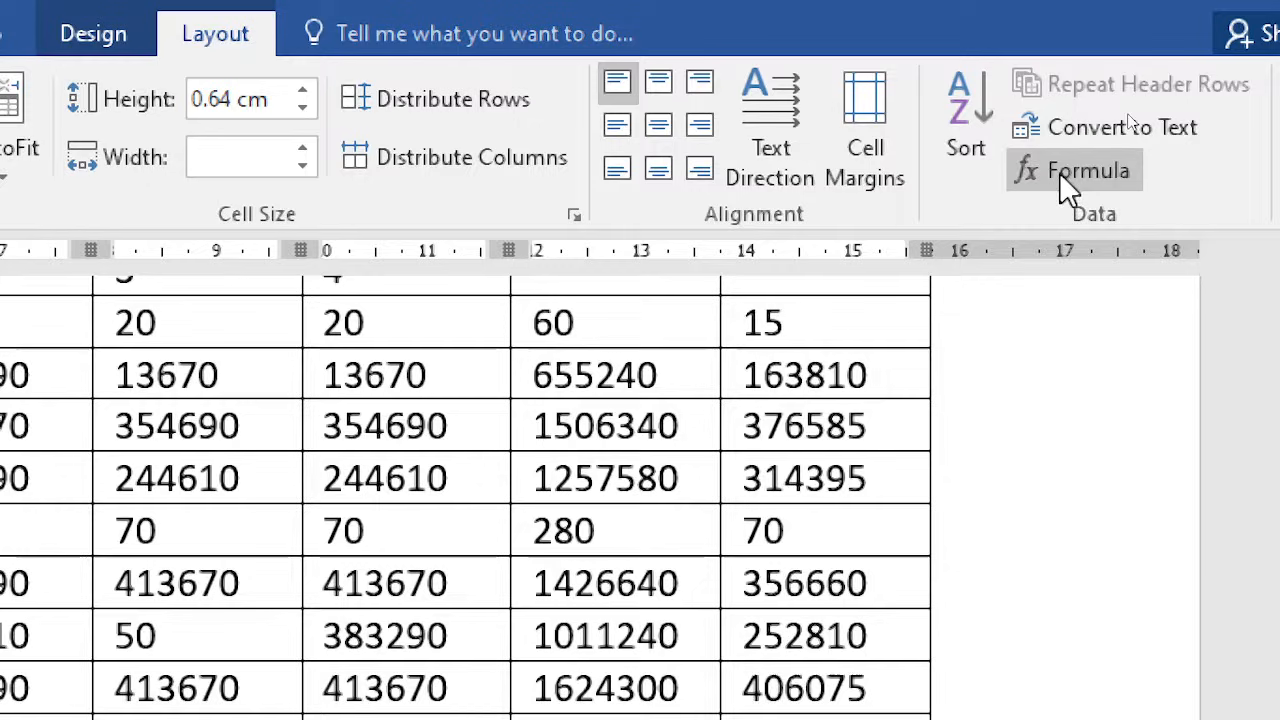
click(1061, 181)
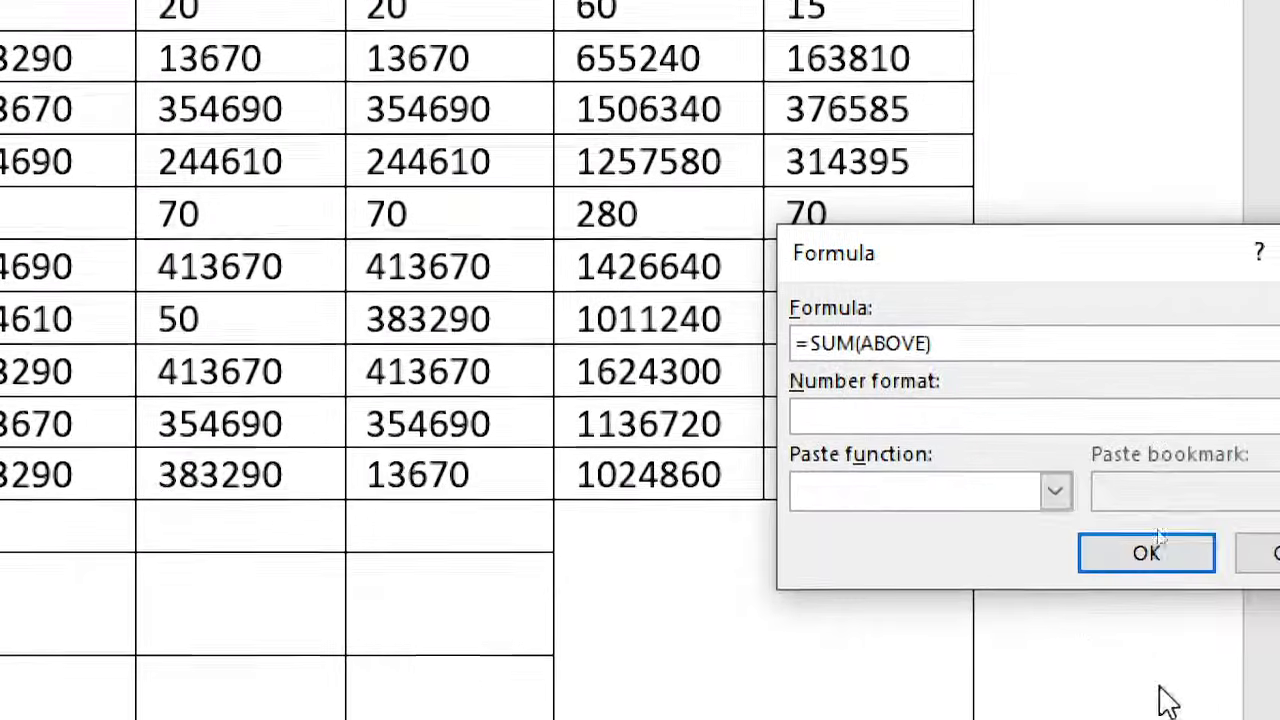
drag(993, 686, 863, 693)
drag(848, 338, 815, 342)
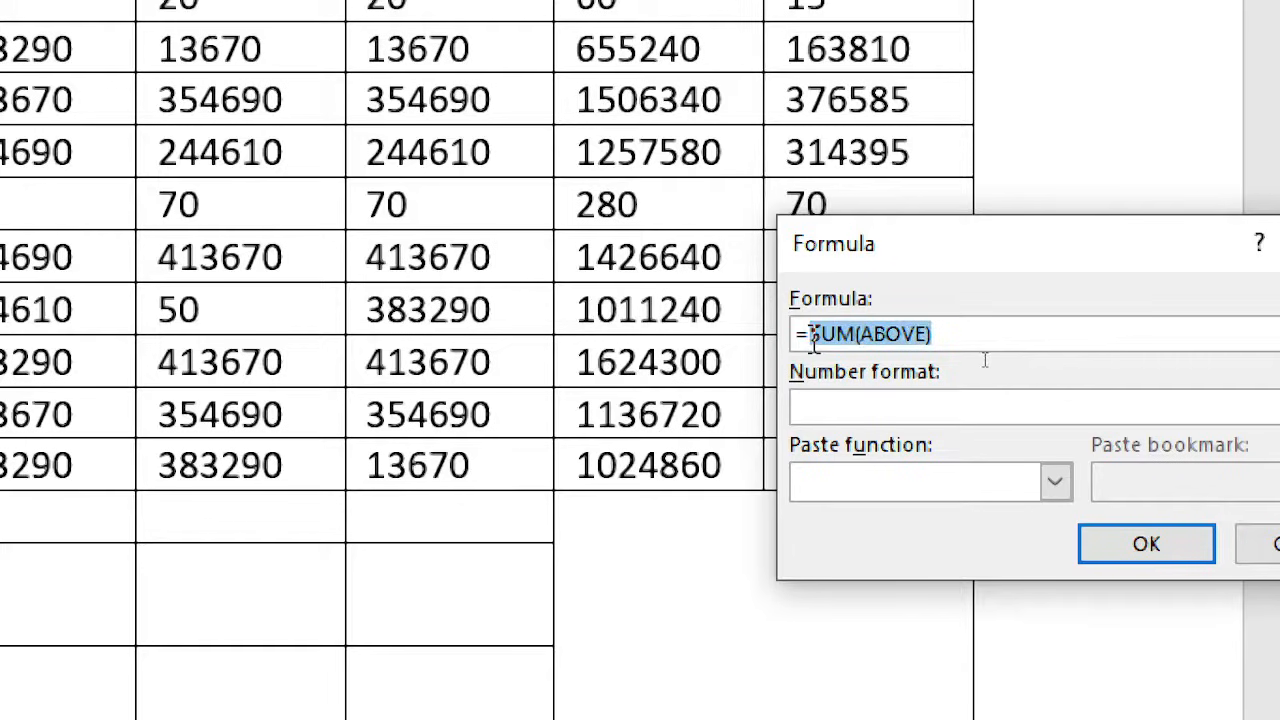
key(Delete)
click(906, 486)
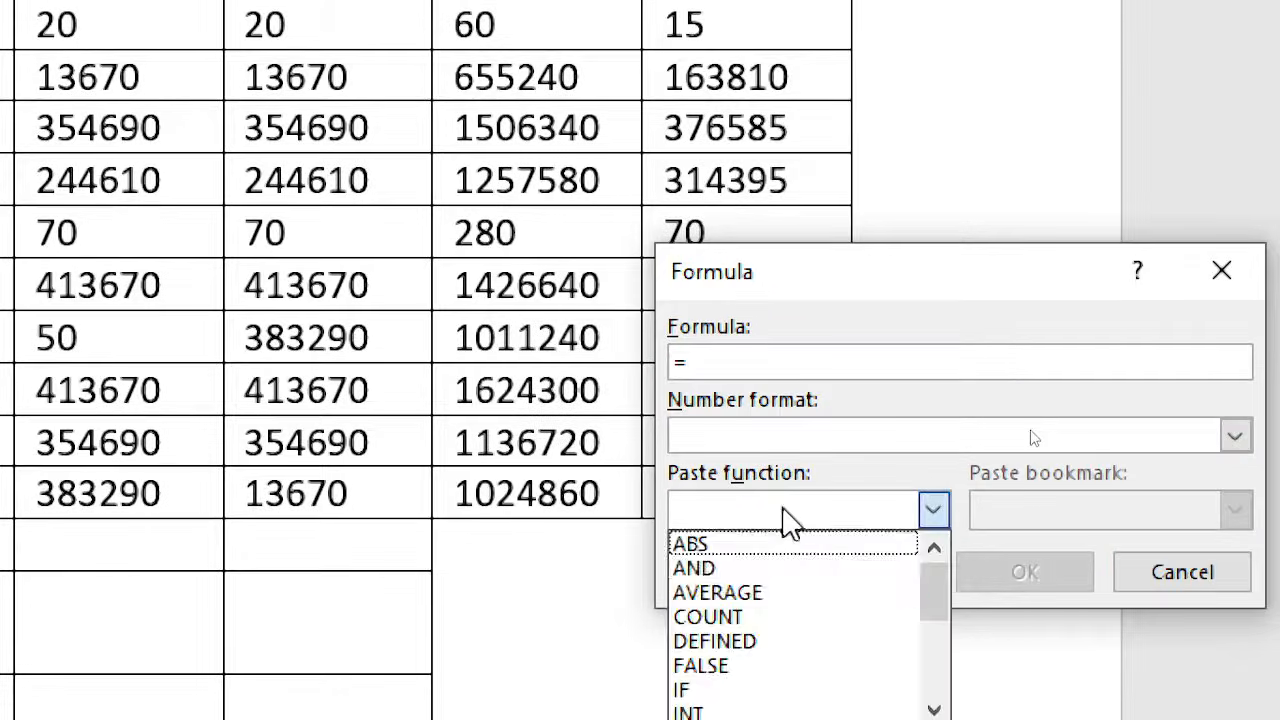
scroll(797, 580, down, 2)
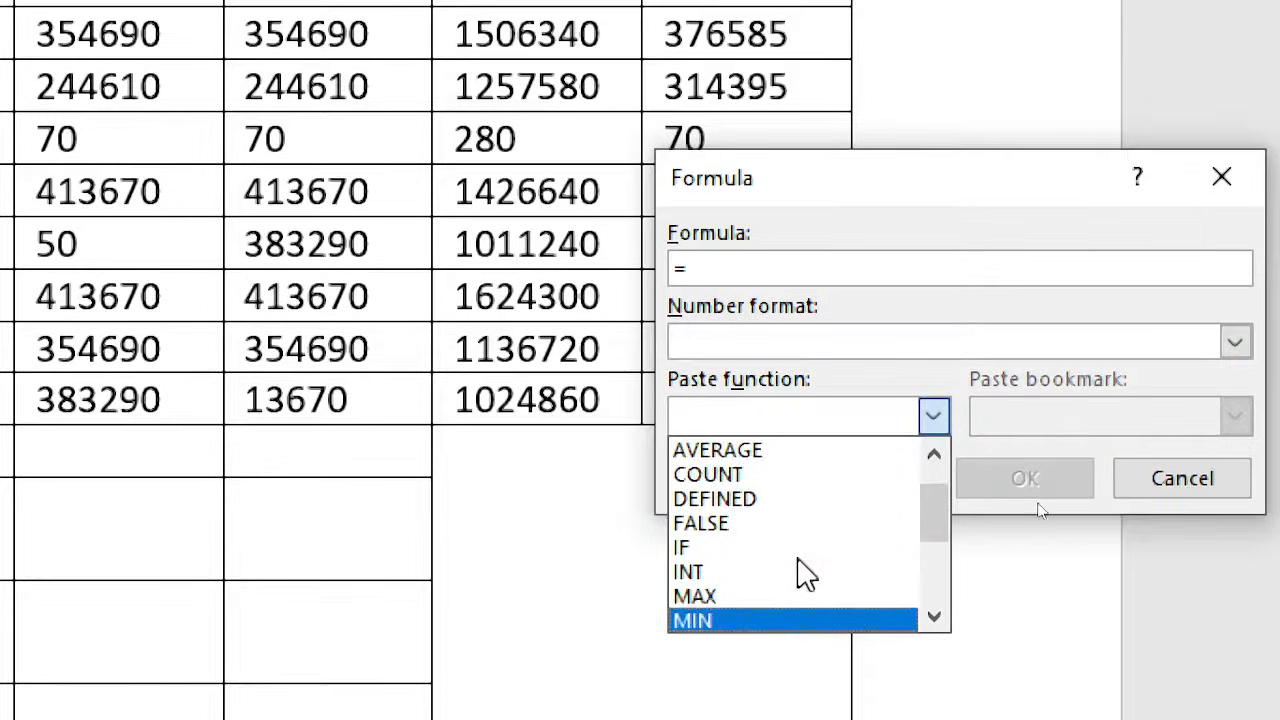
click(768, 620)
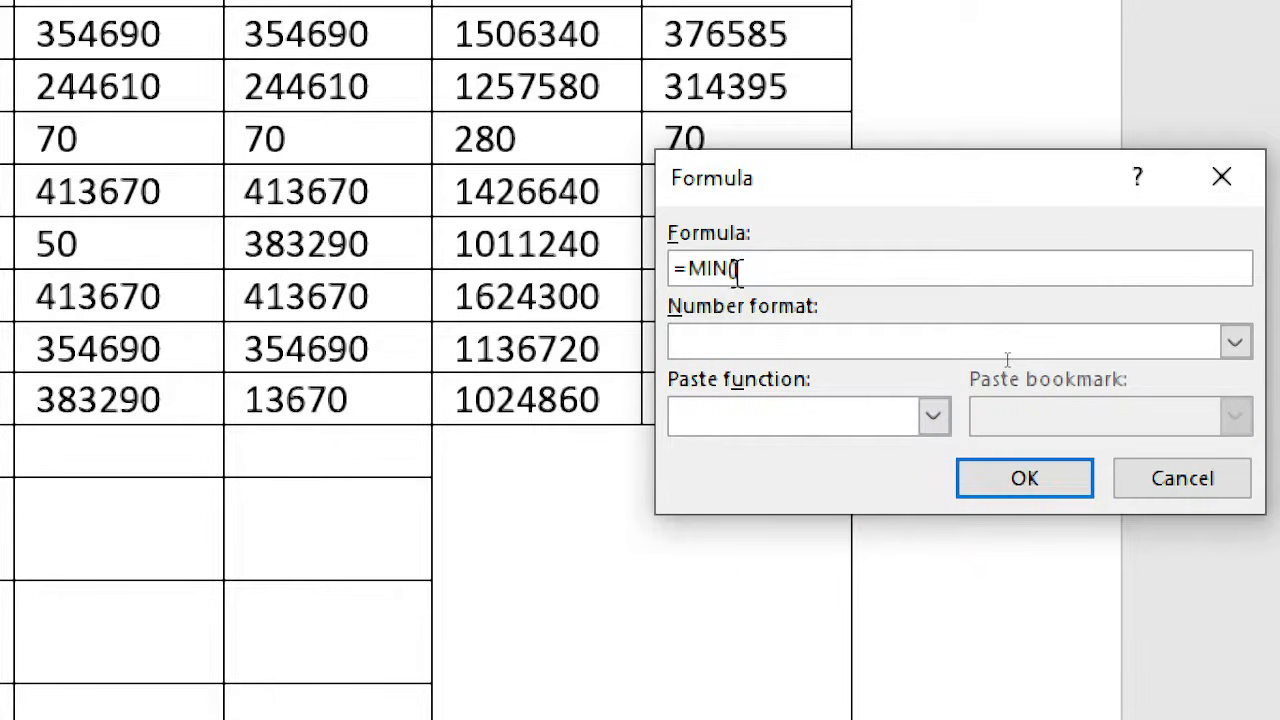
text(c3)
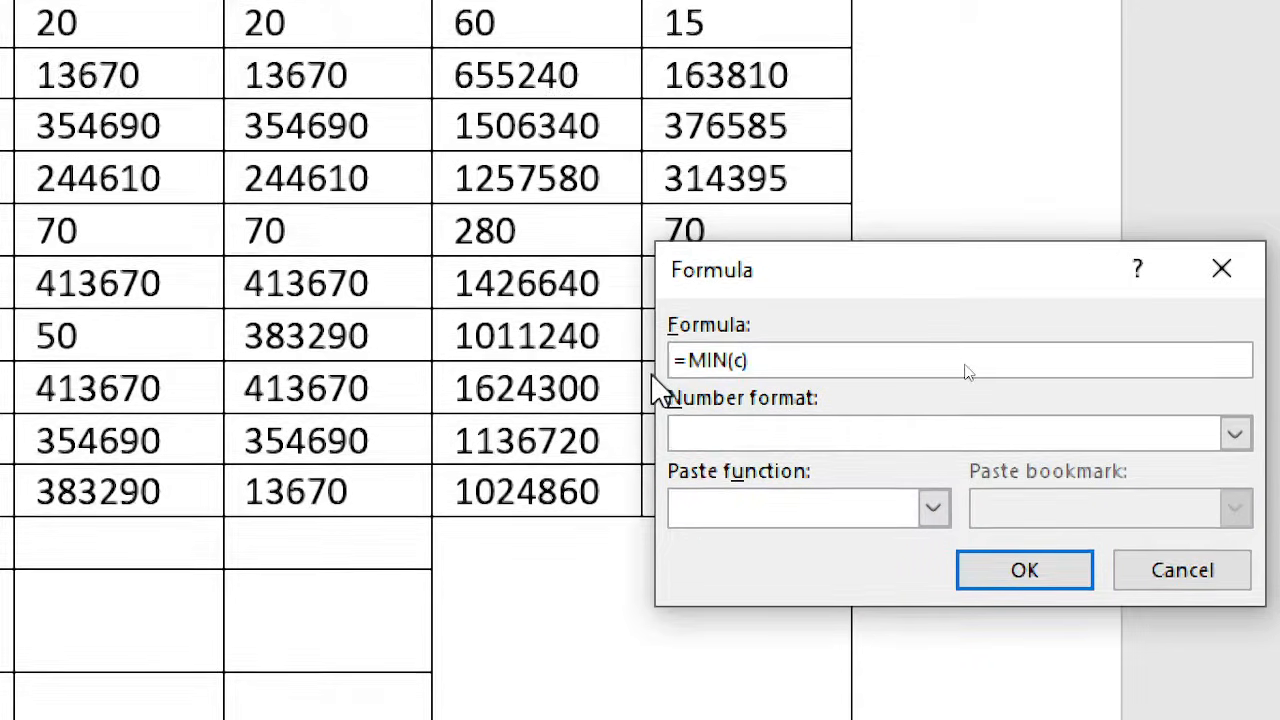
text(:c)
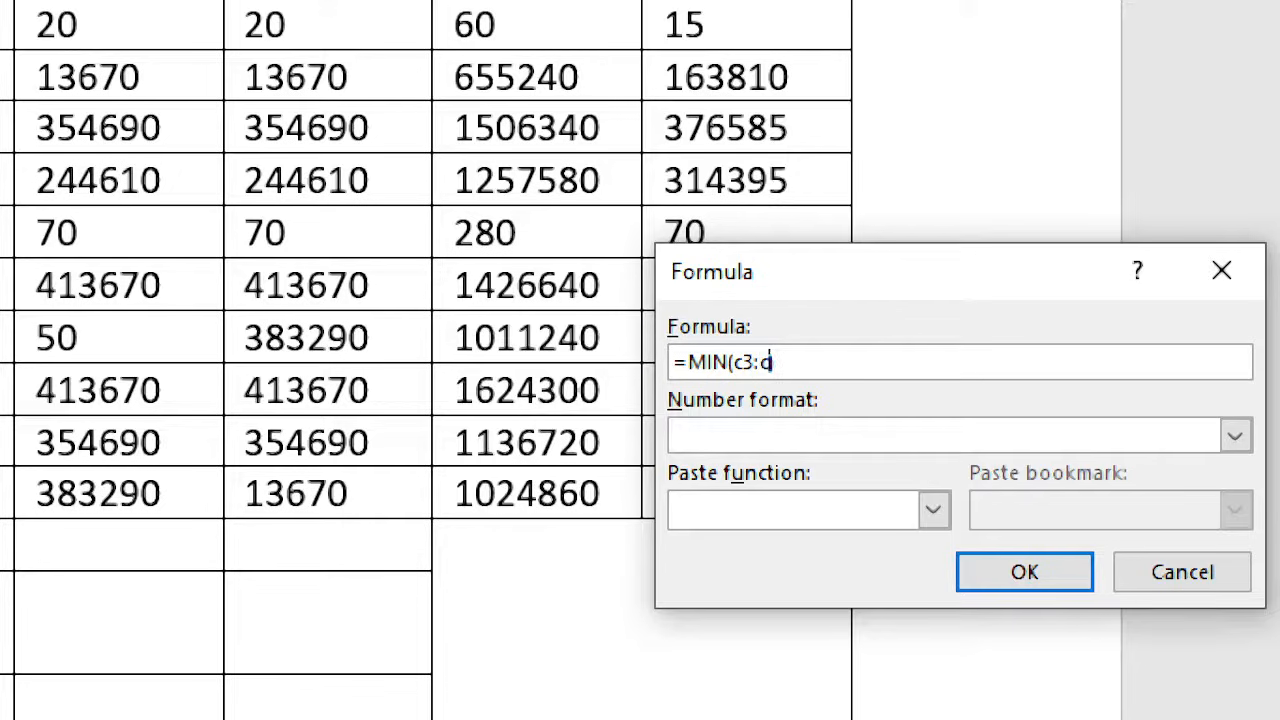
text(12)
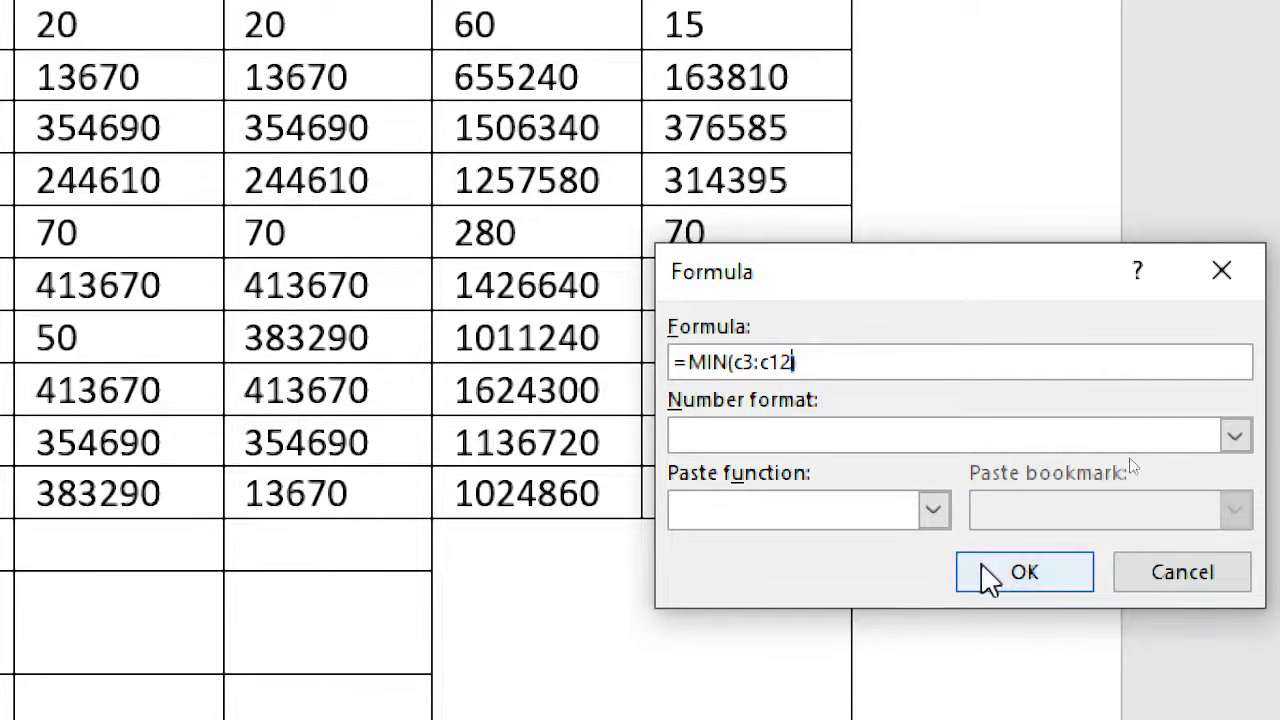
click(987, 575)
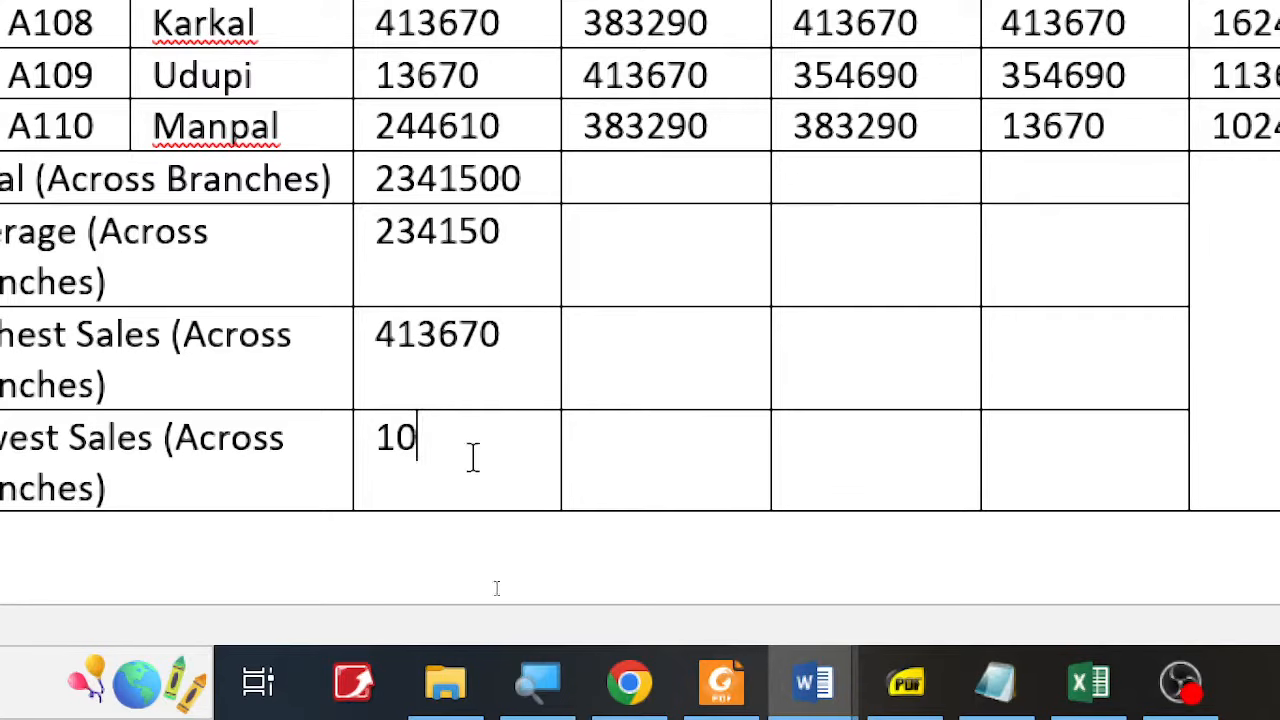
Step: Copy the four quarter 1 summary formulas into the quarter 2, 3 and 4 cells of the same rows
drag(473, 457, 398, 169)
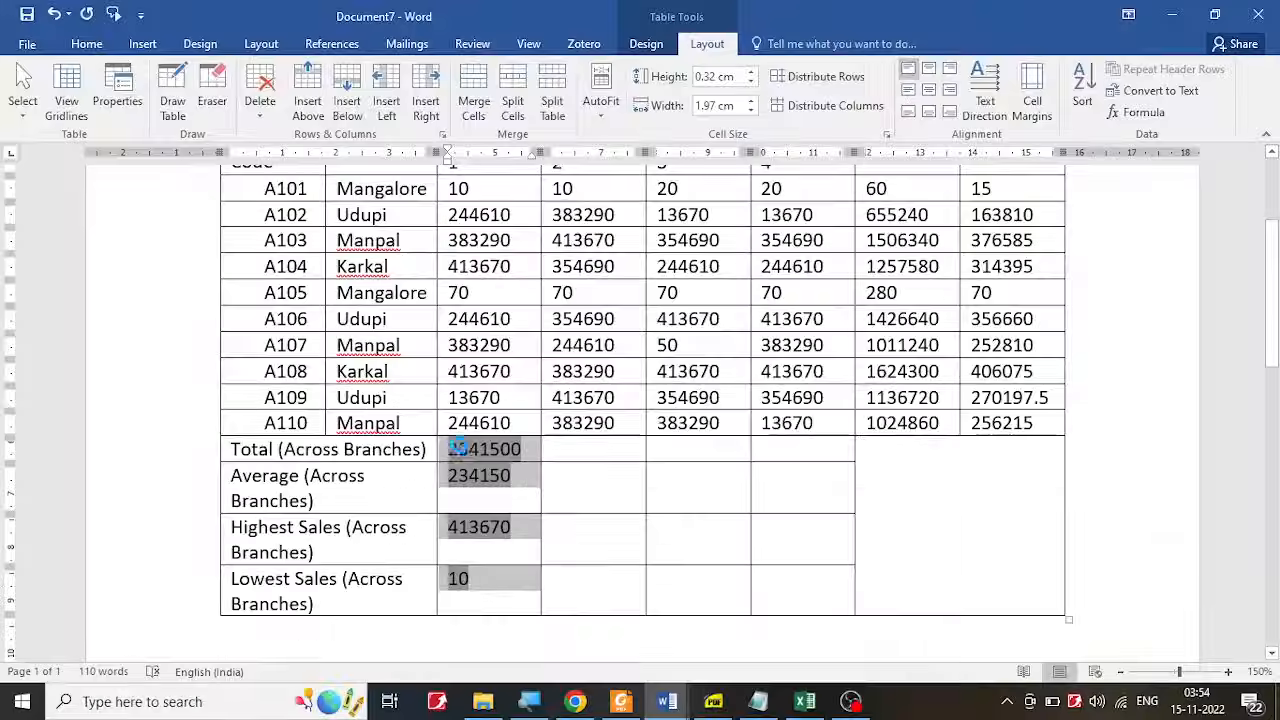
click(590, 450)
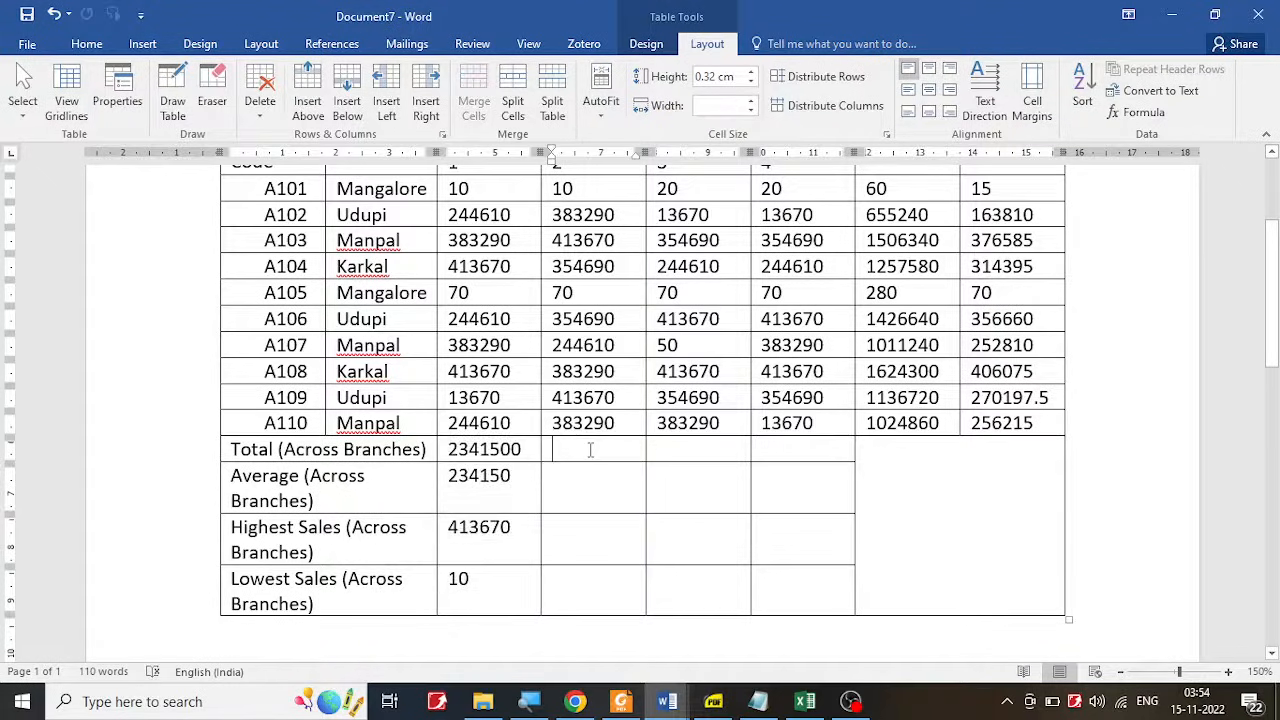
drag(590, 450, 764, 589)
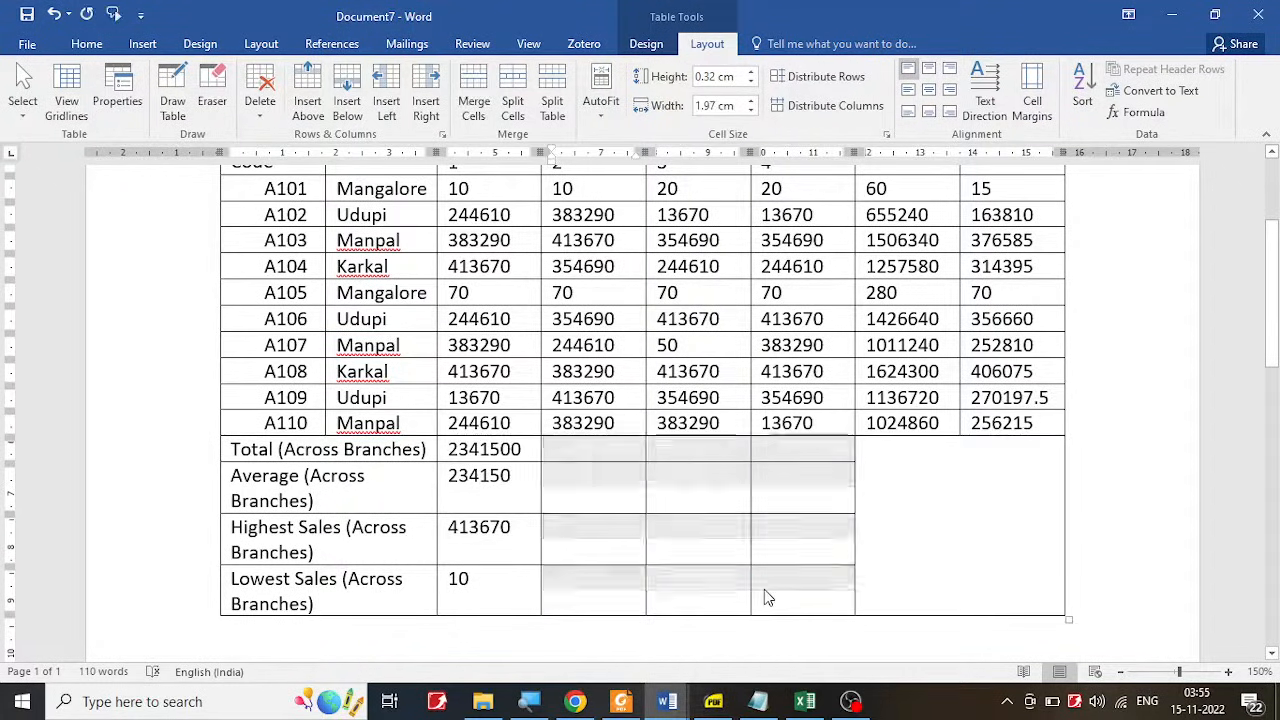
key(ctrl+v)
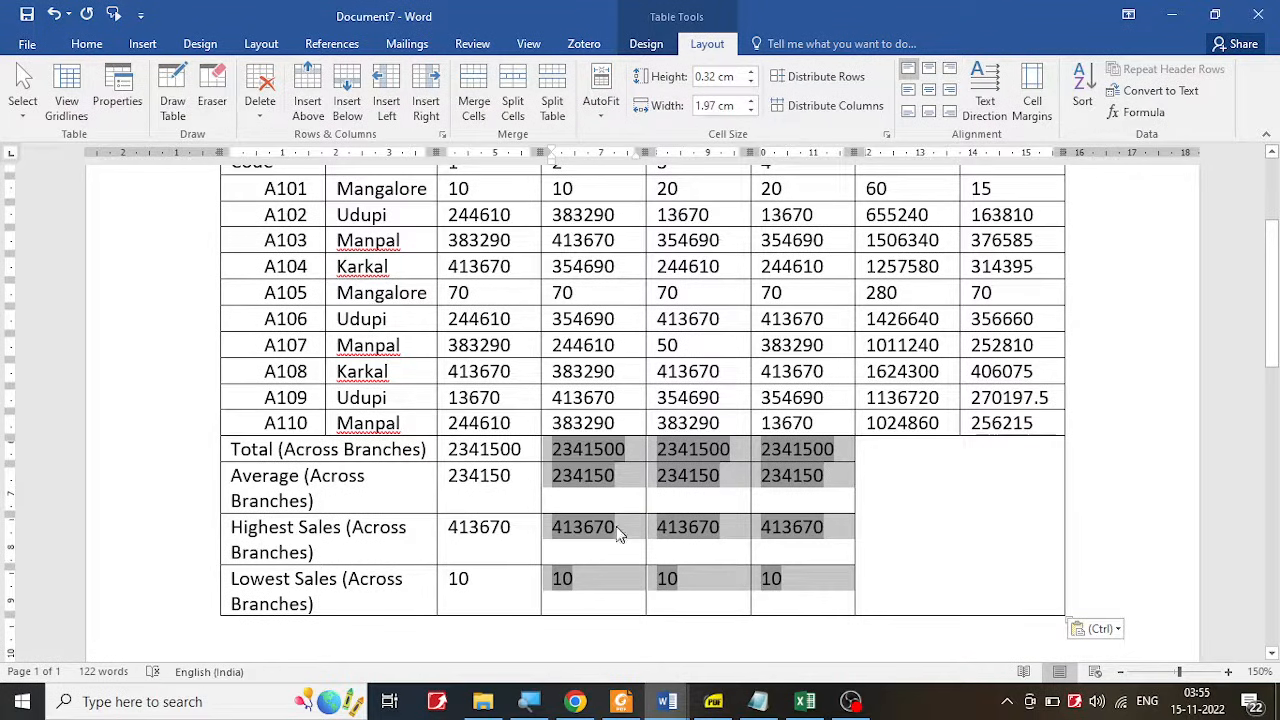
scroll(469, 440, up, 4)
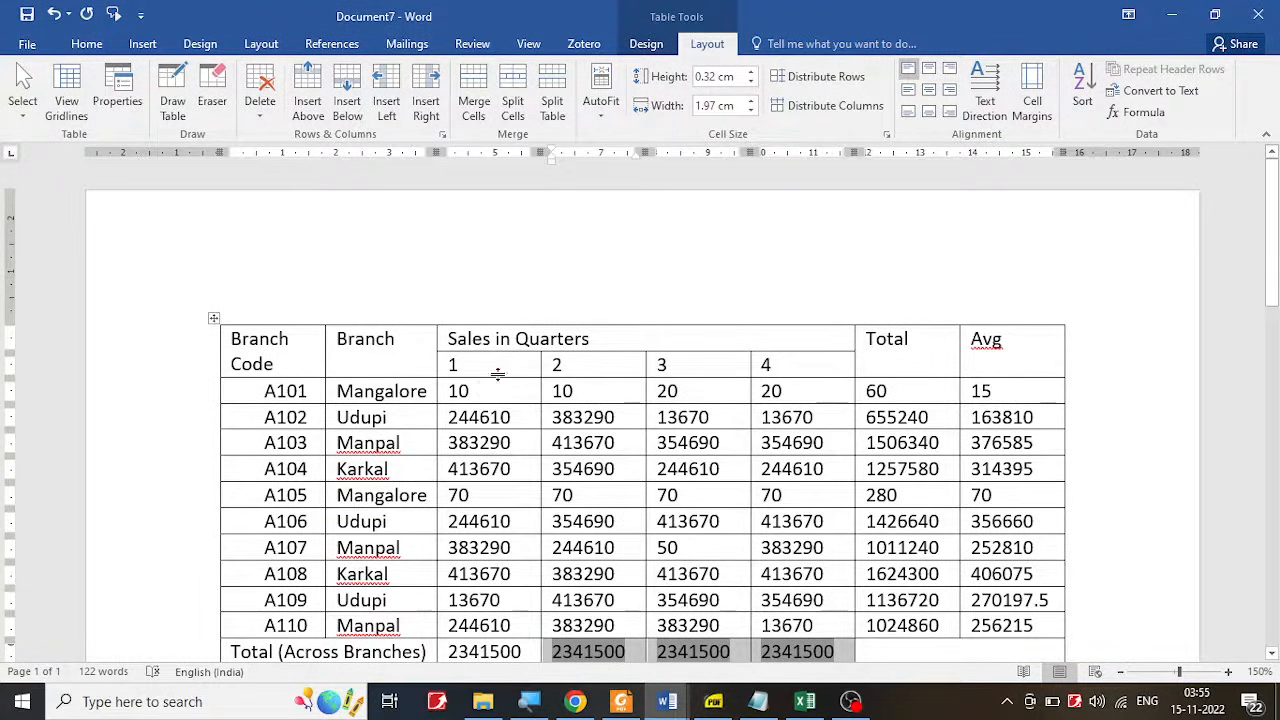
drag(494, 346, 507, 366)
drag(600, 302, 598, 380)
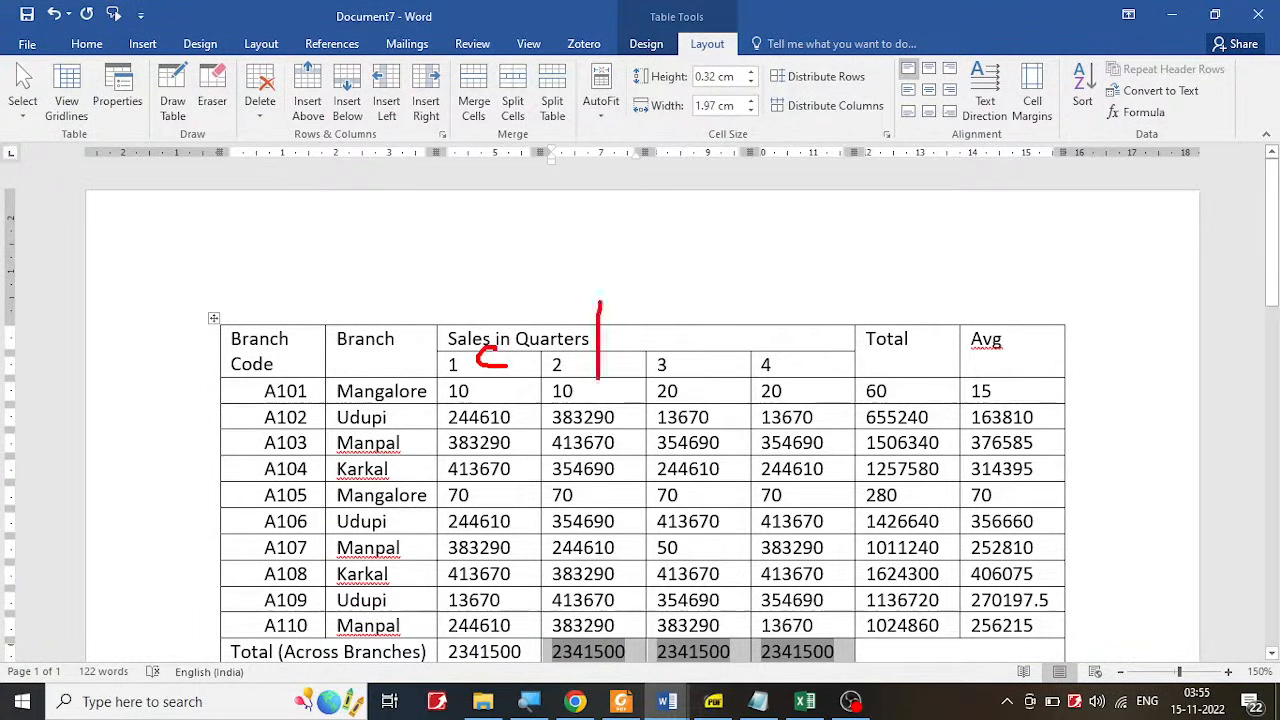
drag(600, 272, 604, 262)
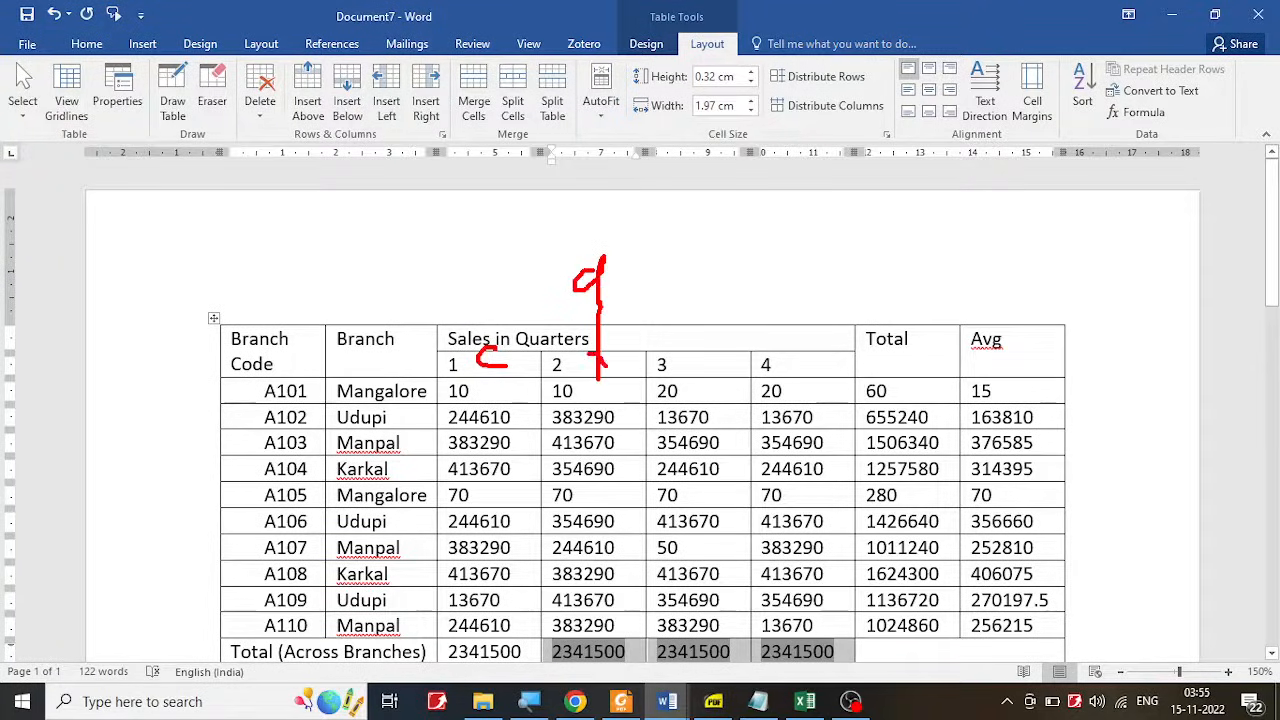
mouse_move(676, 286)
mouse_down()
mouse_move(696, 306)
mouse_move(688, 406)
mouse_move(710, 392)
mouse_up()
drag(800, 340, 803, 398)
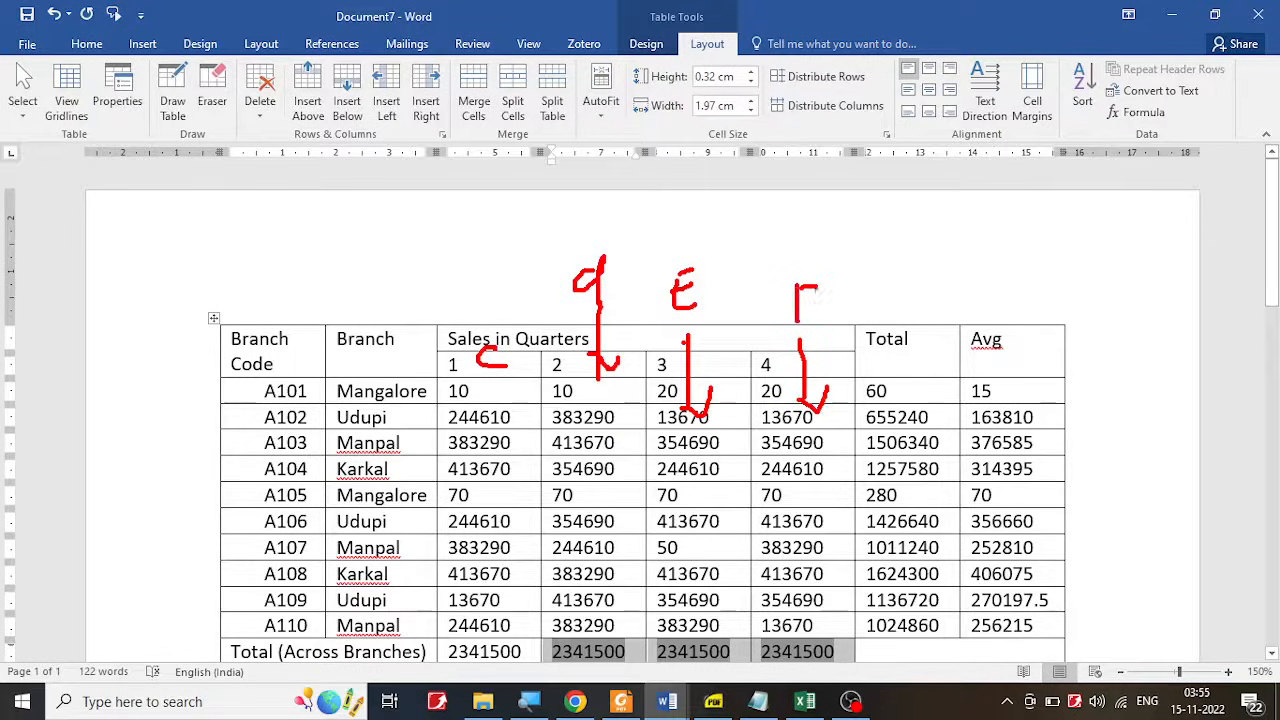
key(Escape)
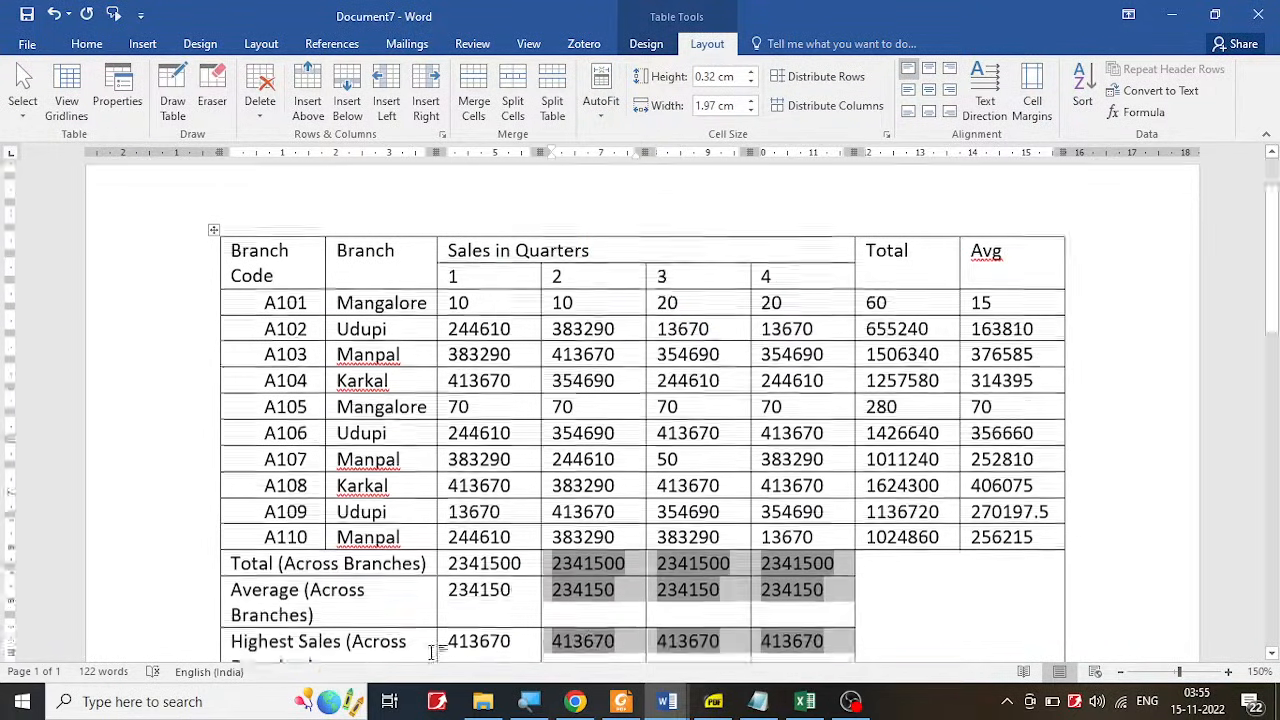
scroll(585, 370, down, 4)
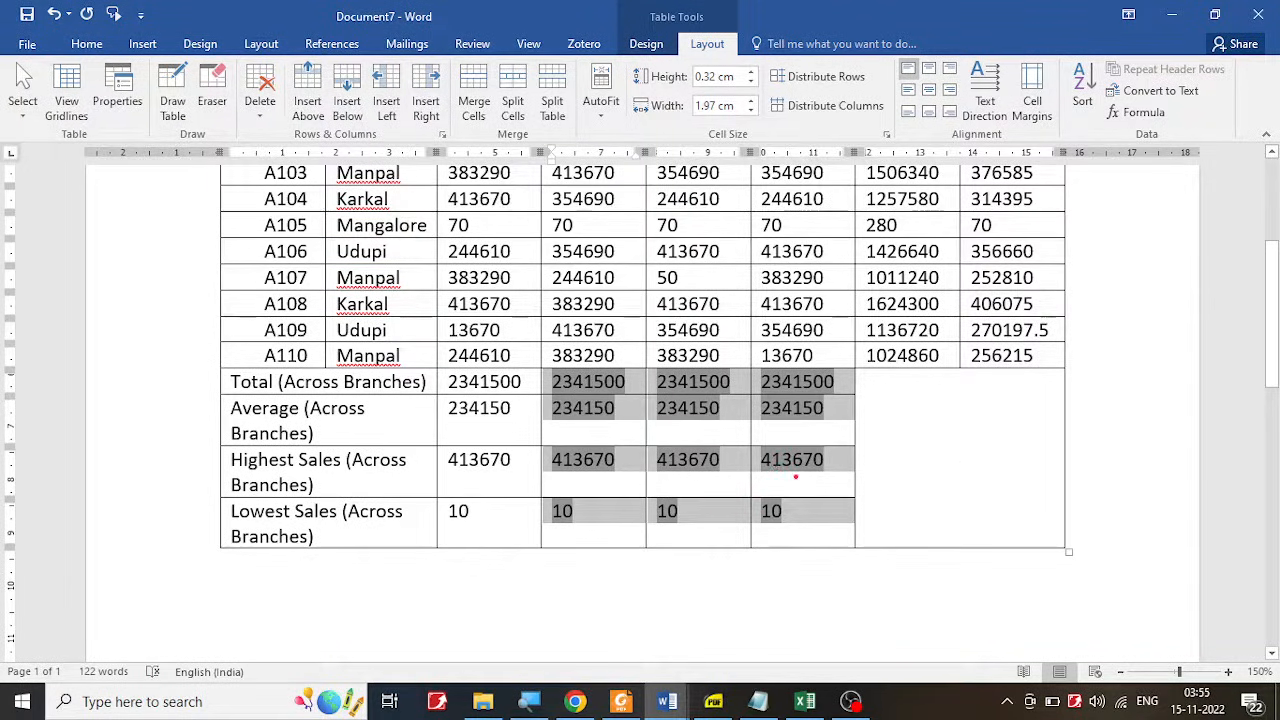
mouse_move(919, 430)
mouse_down()
mouse_move(956, 458)
mouse_move(976, 430)
mouse_move(1051, 442)
mouse_up()
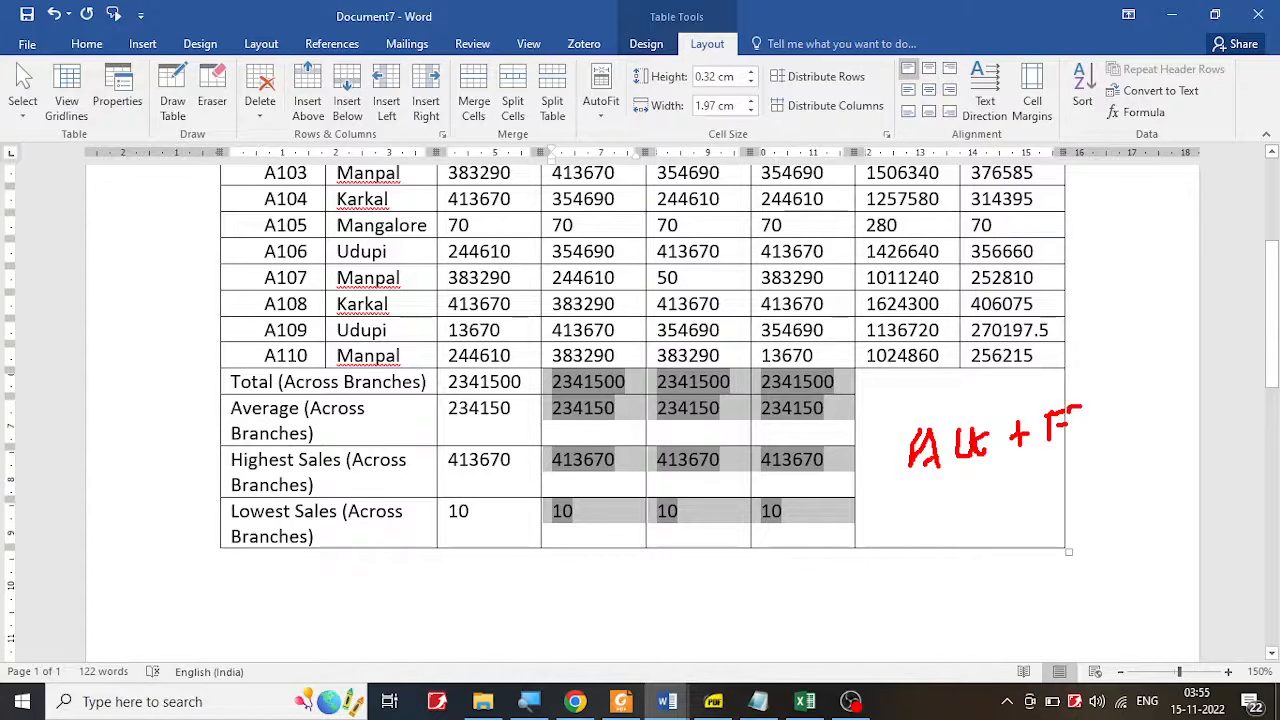
key(Escape)
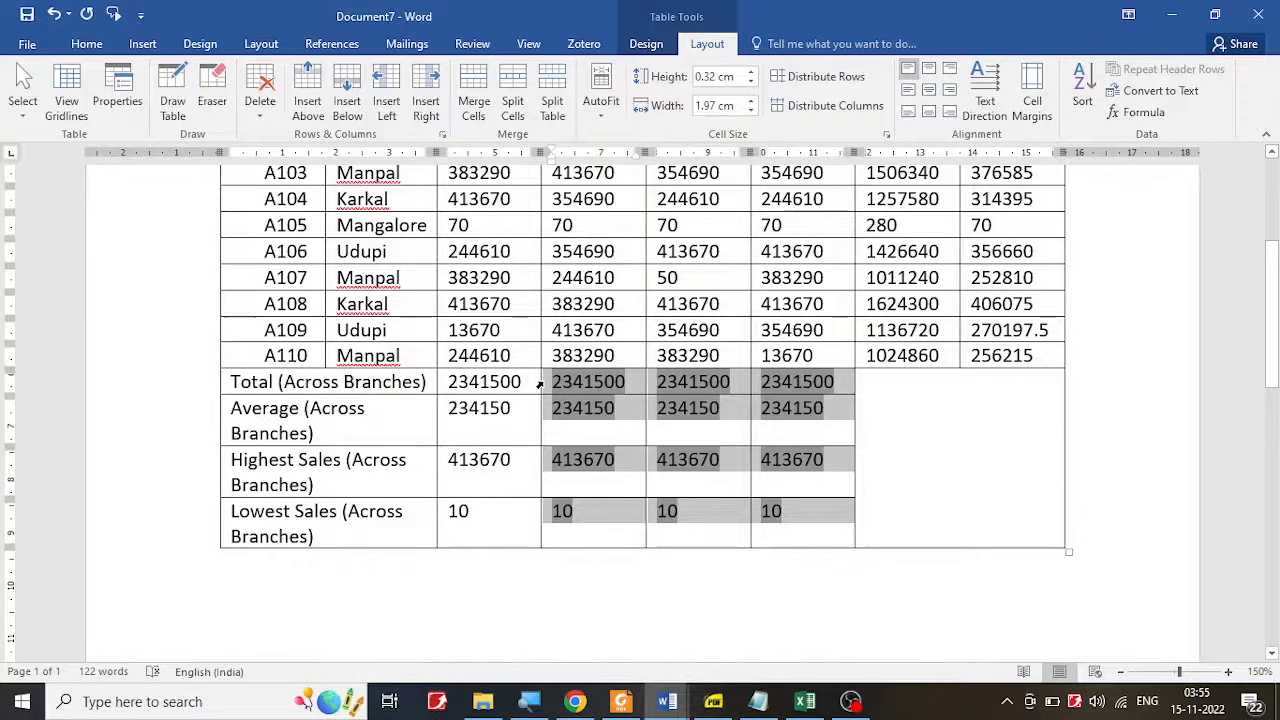
Step: Show the table's field codes and change the quarter 2 formula in the Total (Across Branches) row to =SUM(d3:d12)
key(alt+F9)
scroll(620, 402, down, 10)
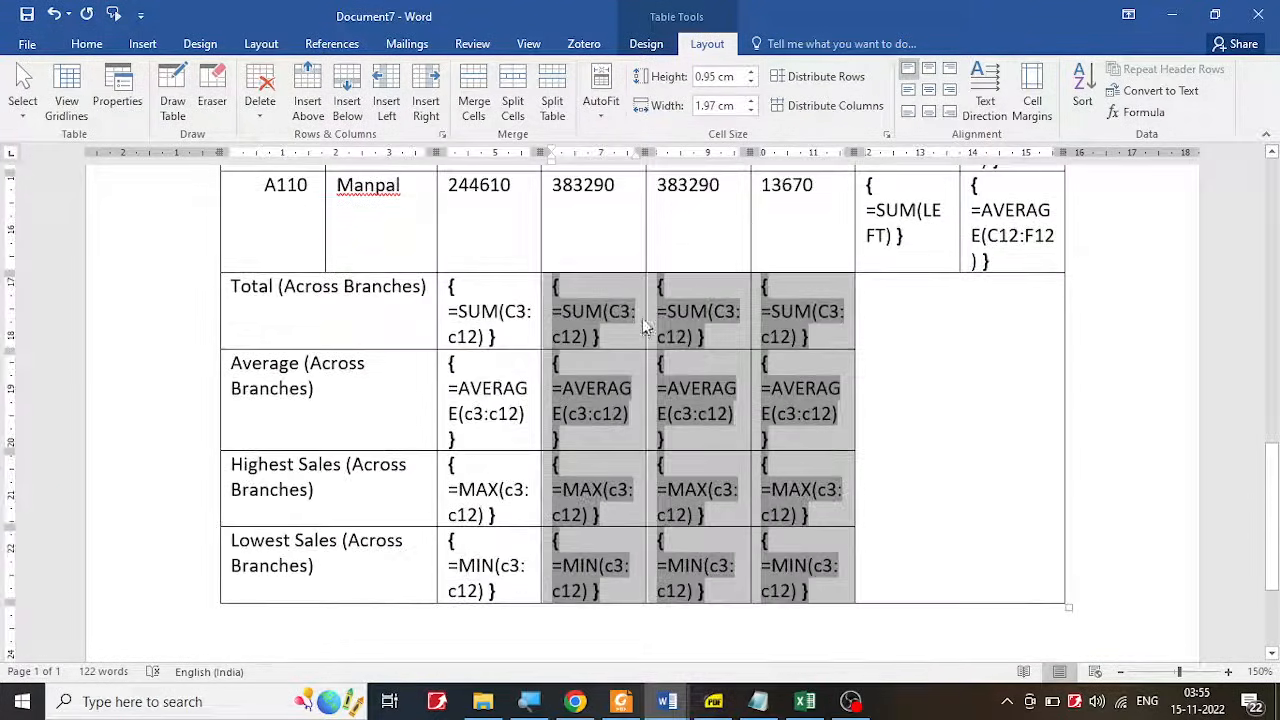
click(592, 298)
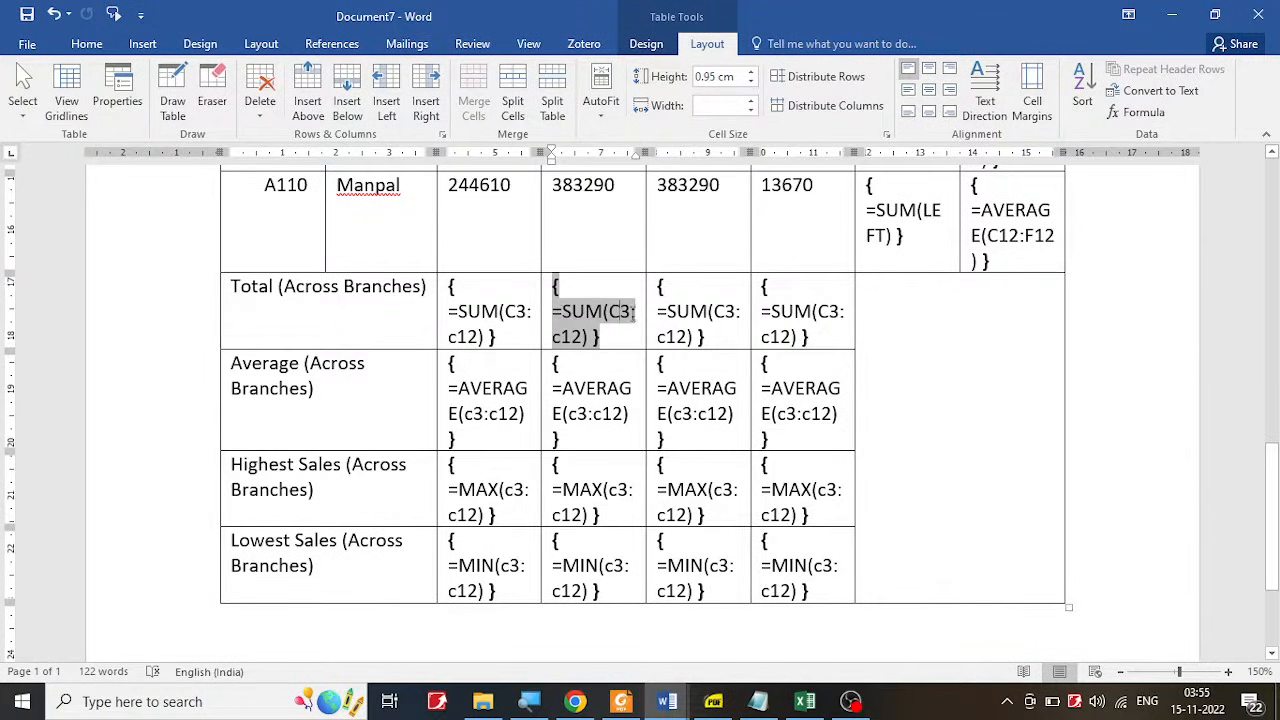
click(619, 311)
key(BackSpace)
text(d)
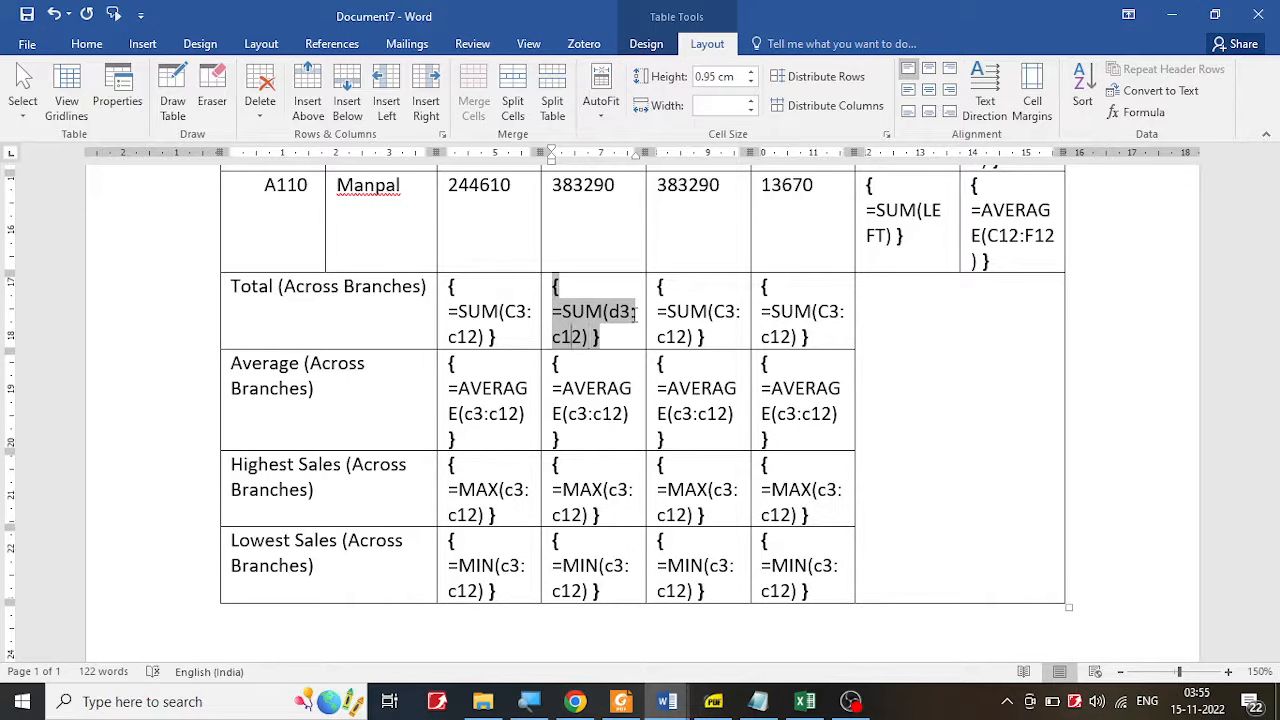
click(562, 338)
key(BackSpace)
text(d)
Step: Change the quarter 2 formula in the Average (Across Branches) row to =AVERAGE(d3:d12)
key(Down)
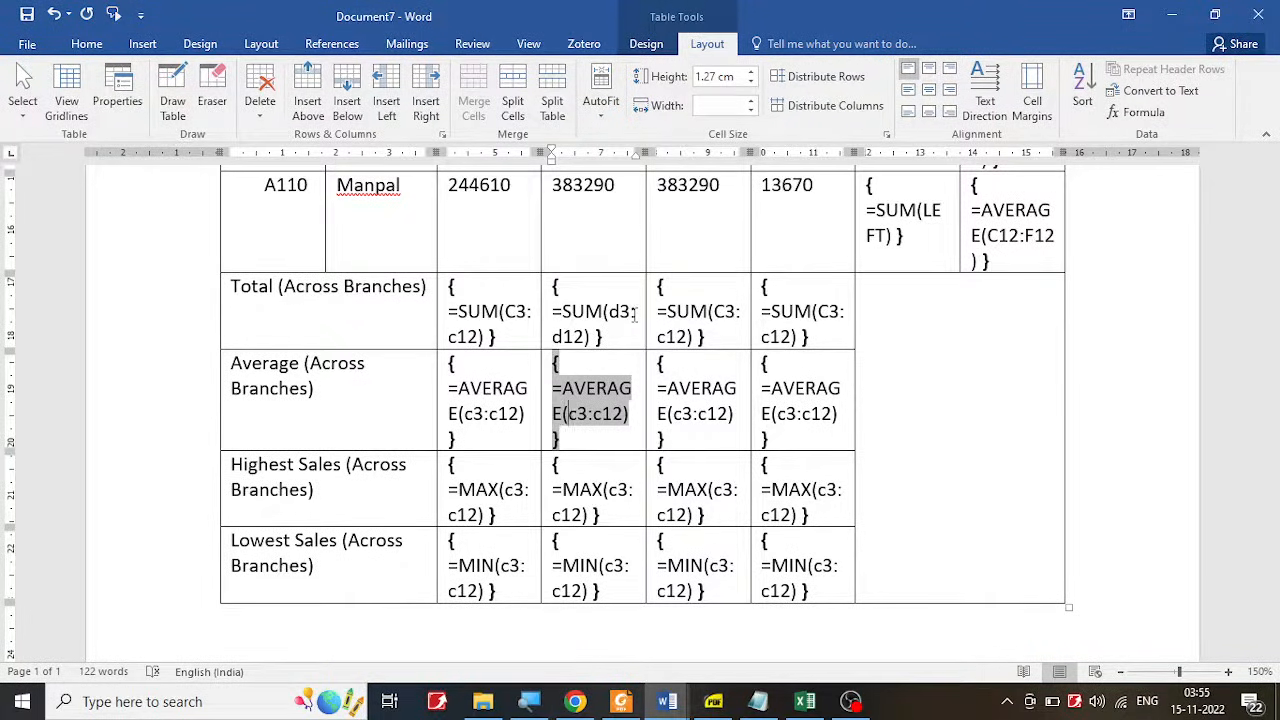
key(BackSpace)
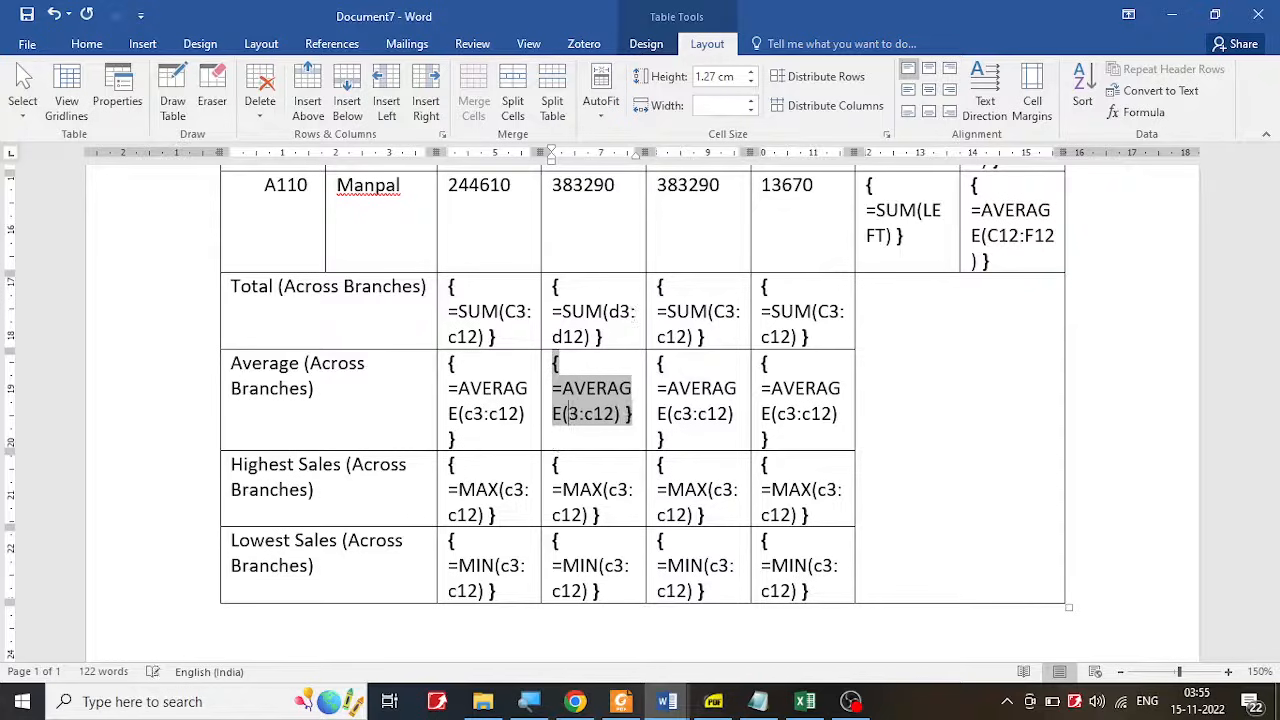
text(d)
key(Right)
key(Right)
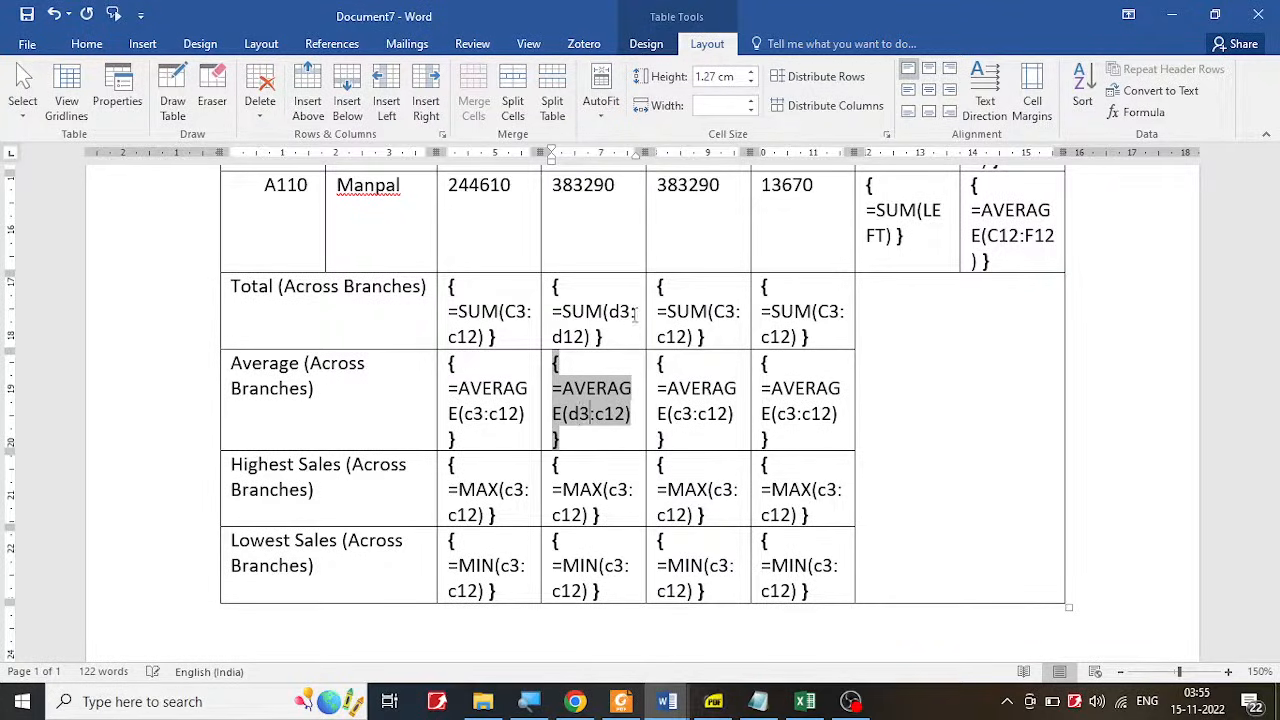
key(Delete)
text(d)
Step: Change the quarter 2 formula in the Highest Sales (Across Branches) row to =MAX(d3:d12)
key(Down)
key(Down)
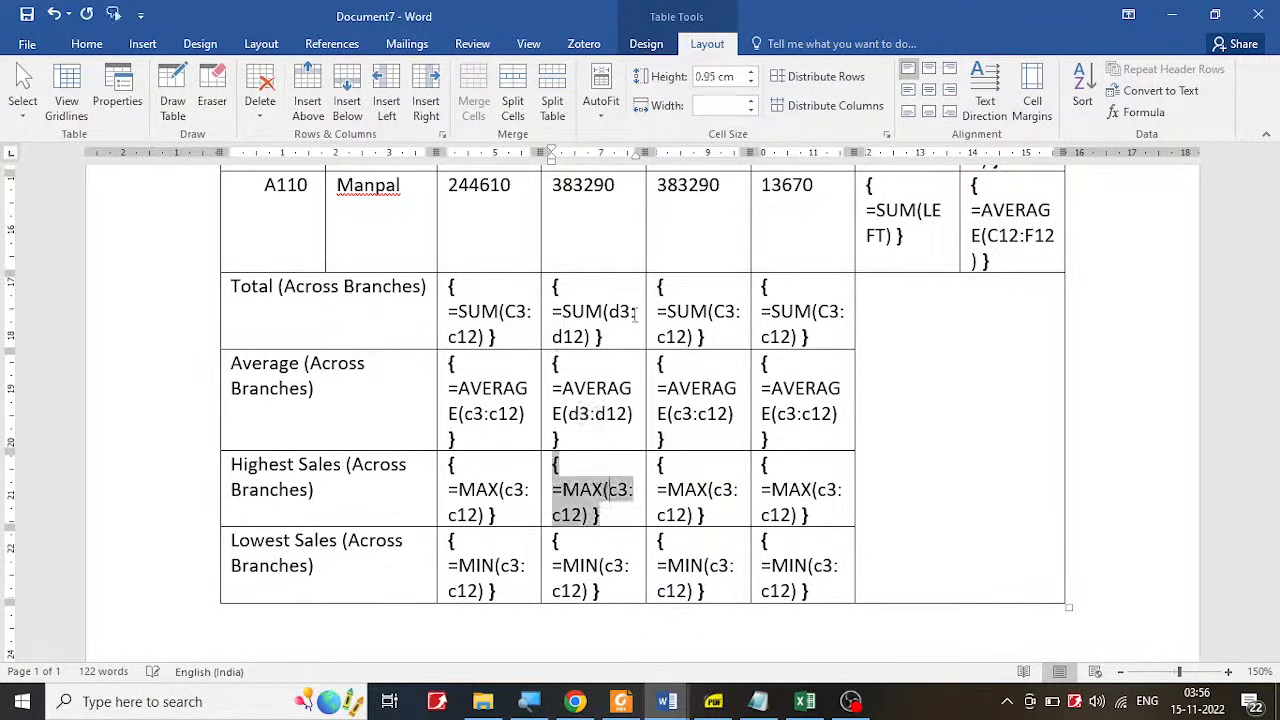
key(Delete)
text(d)
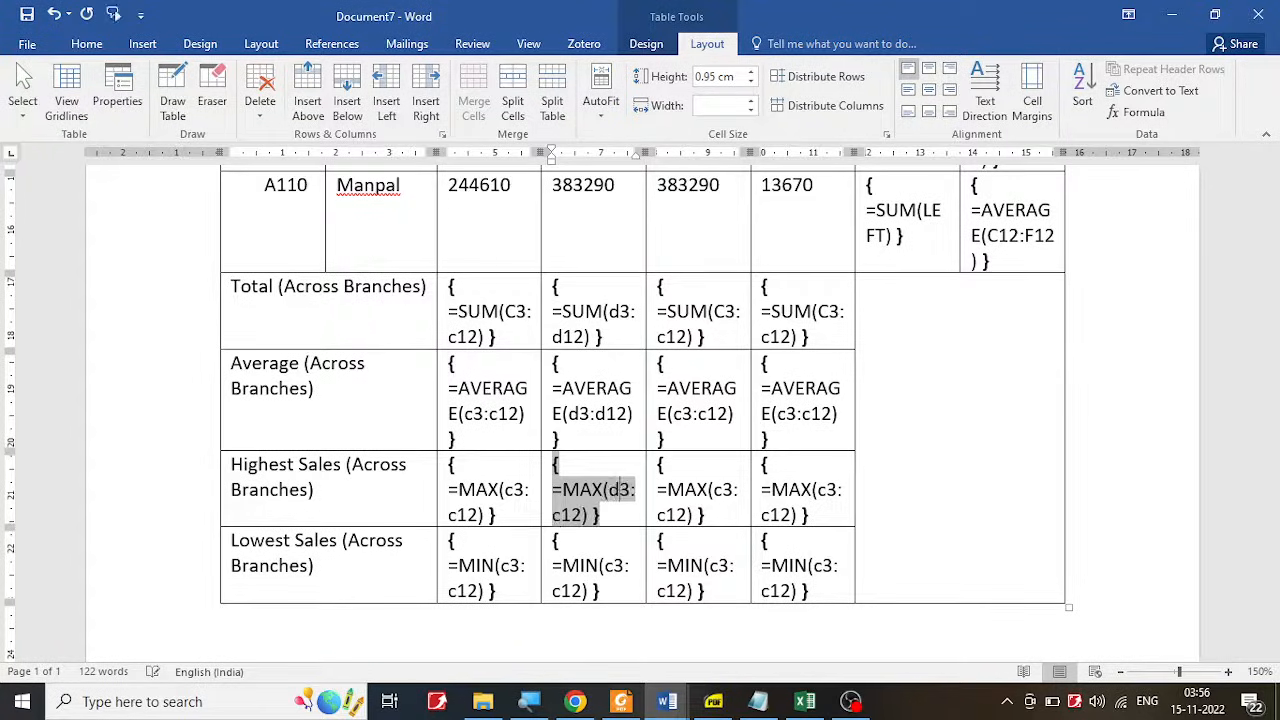
key(End)
key(Left)
key(Left)
key(Left)
key(Delete)
text(d)
Step: Change the quarter 2 formula in the Lowest Sales (Across Branches) row to =MIN(d3:d12)
key(Down)
key(Down)
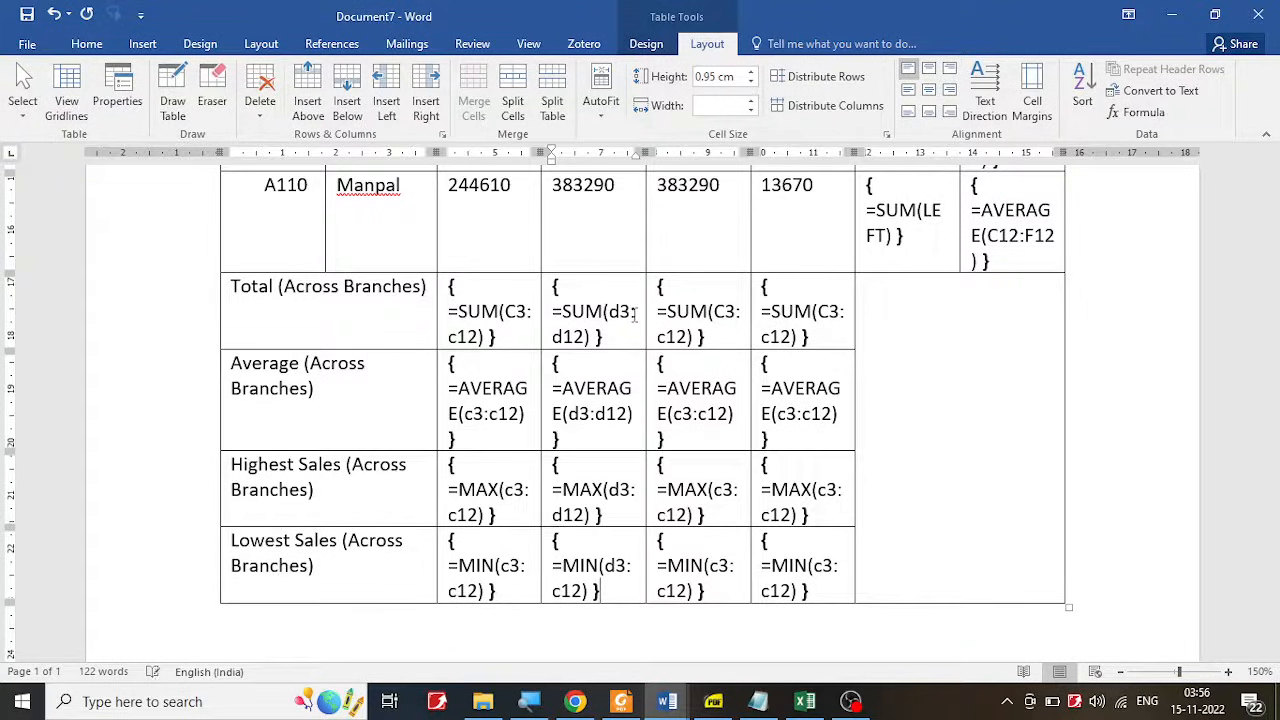
key(BackSpace)
text(d)
key(Down)
key(BackSpace)
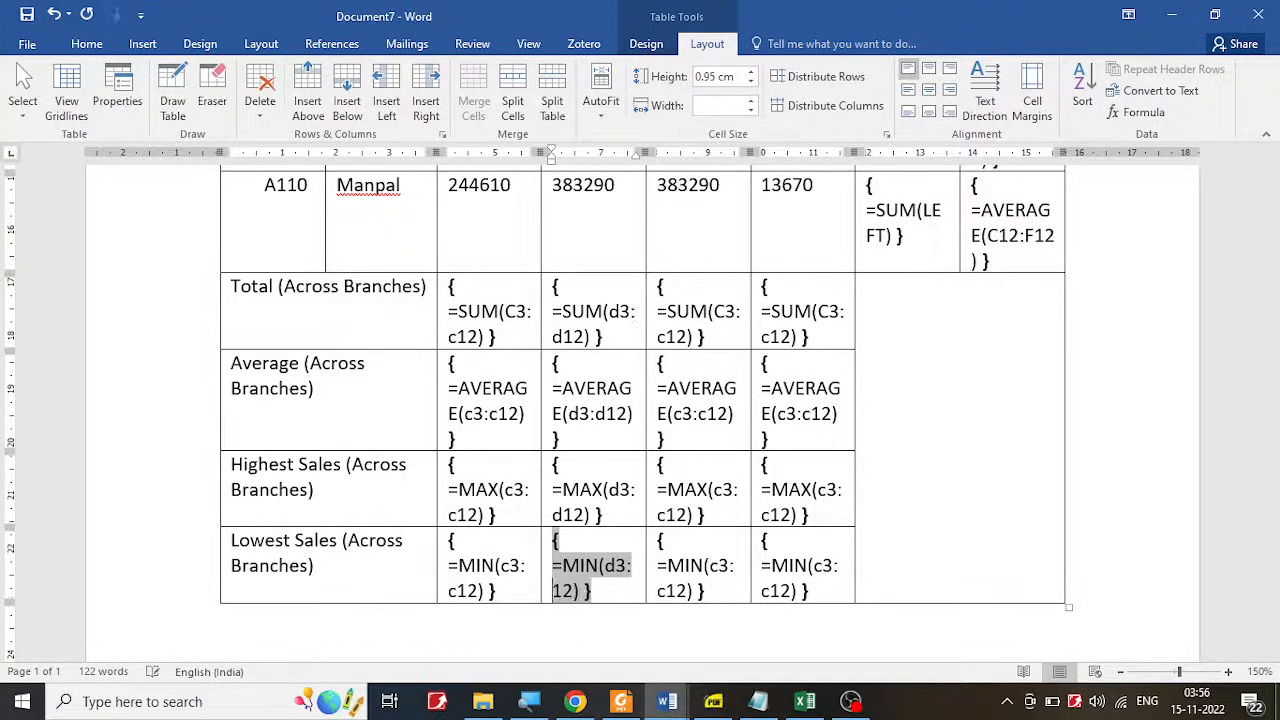
text(d)
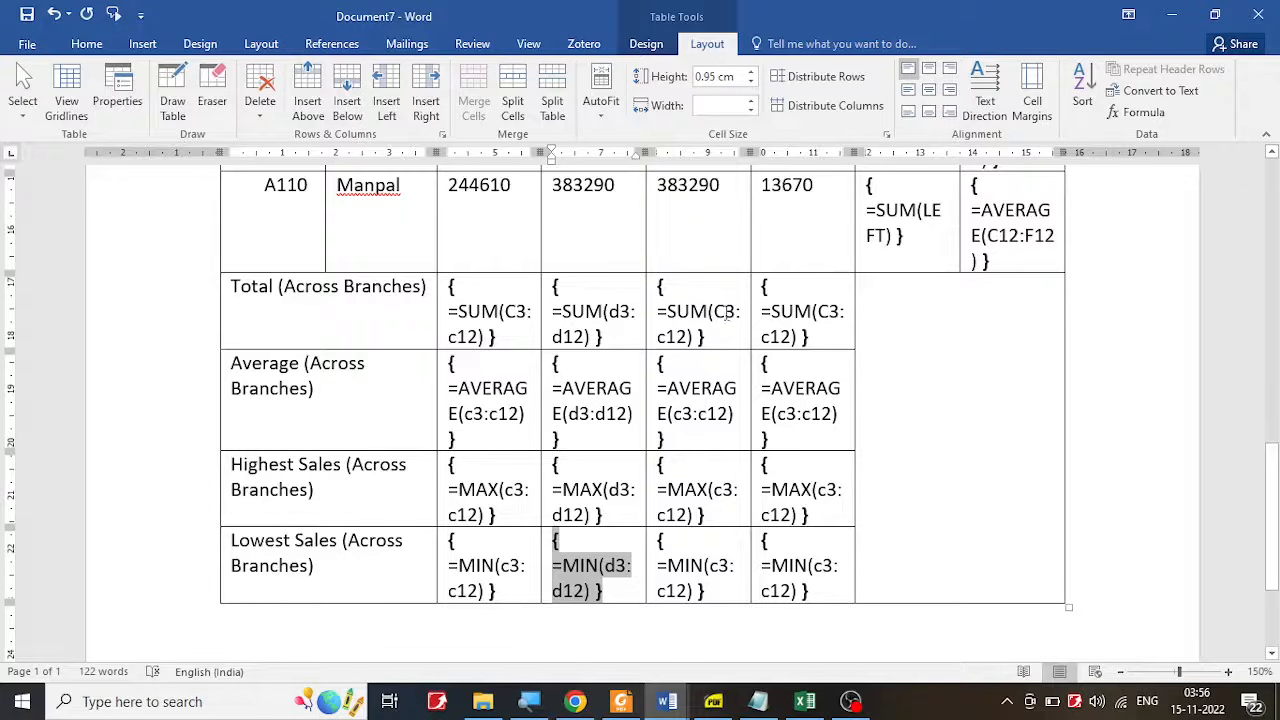
Step: Change the quarter 3 formula in the Total (Across Branches) row to =SUM(e3:e12)
click(716, 316)
scroll(718, 384, up, 3)
scroll(716, 380, up, 10)
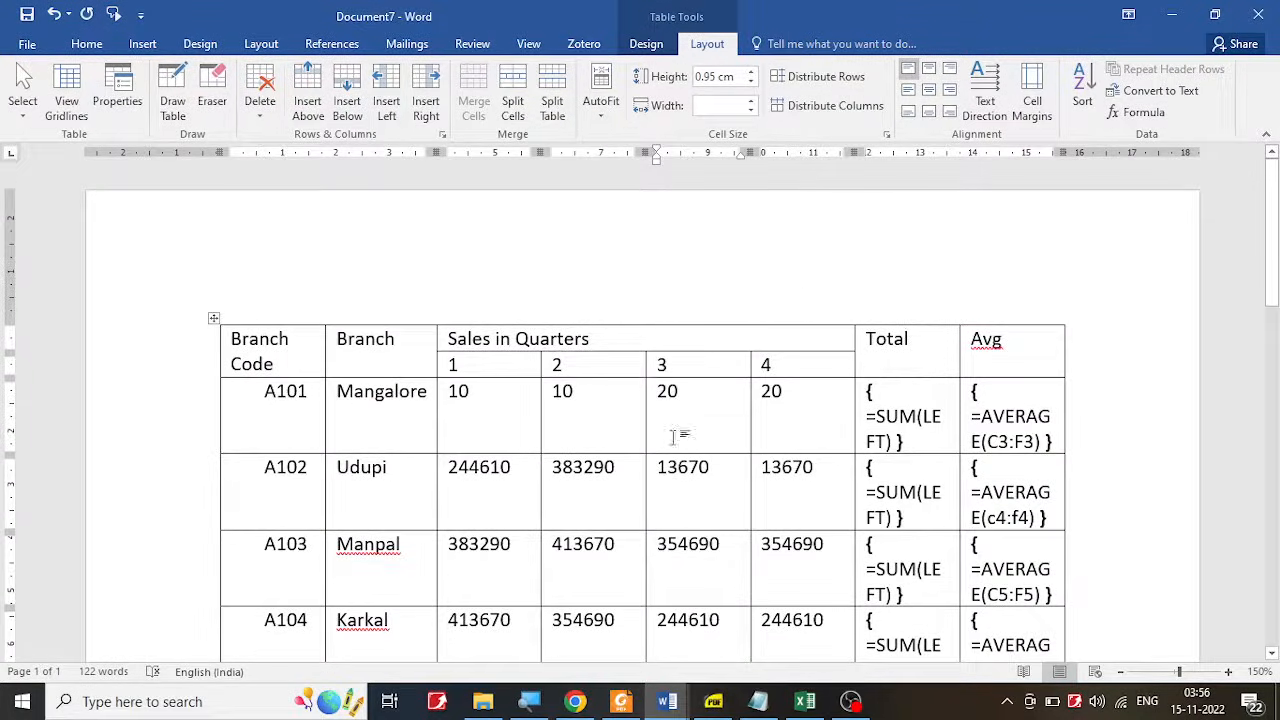
scroll(718, 630, down, 10)
scroll(720, 620, down, 6)
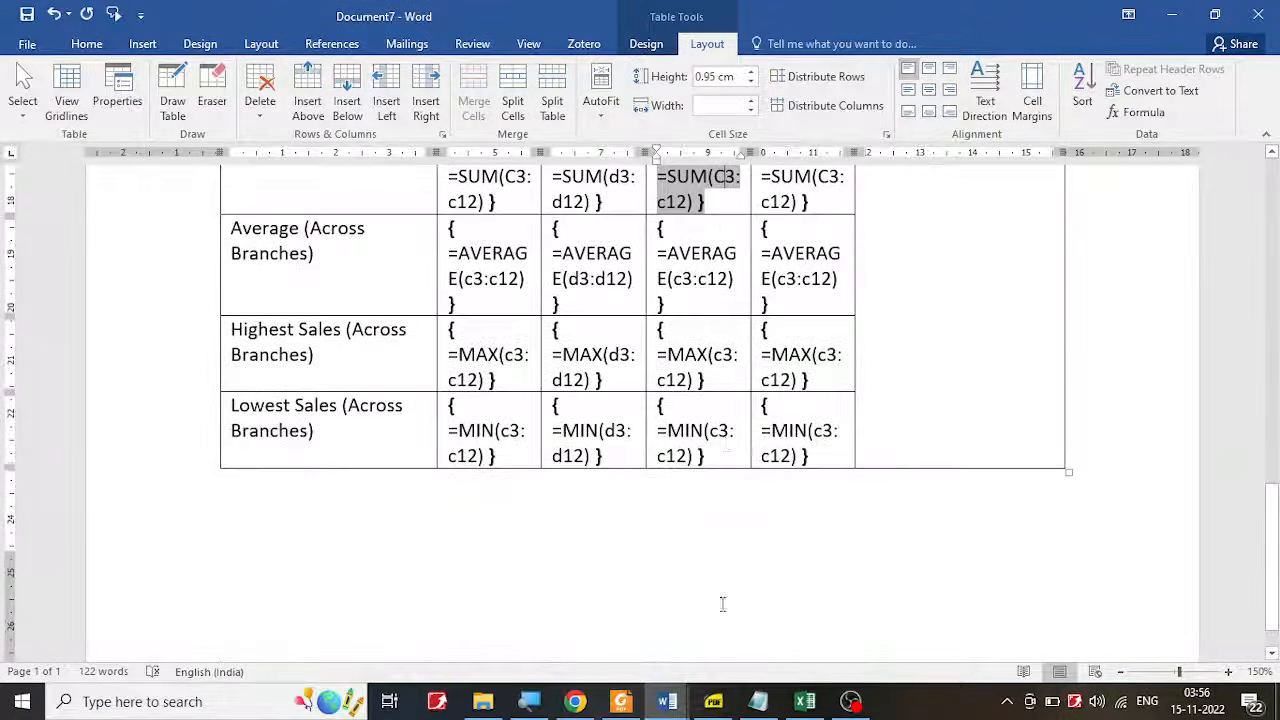
scroll(723, 603, up, 2)
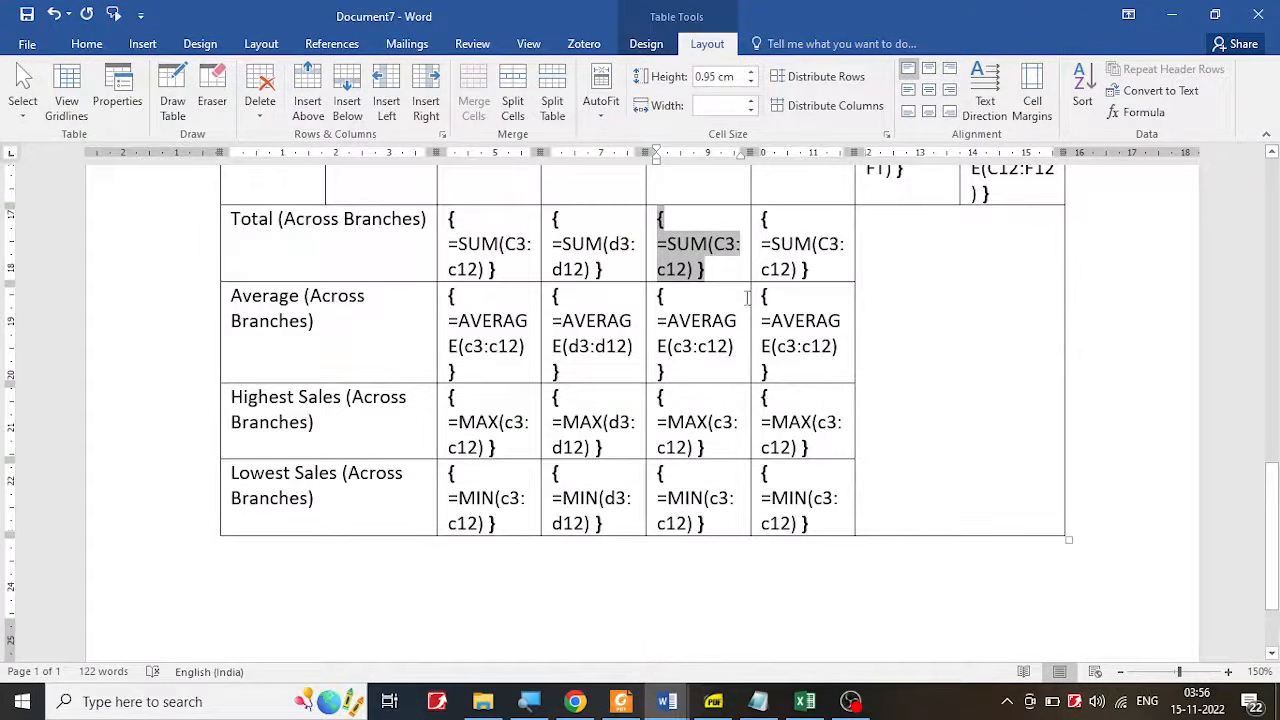
key(BackSpace)
text(e)
key(Down)
key(Left)
key(Left)
key(Left)
key(Left)
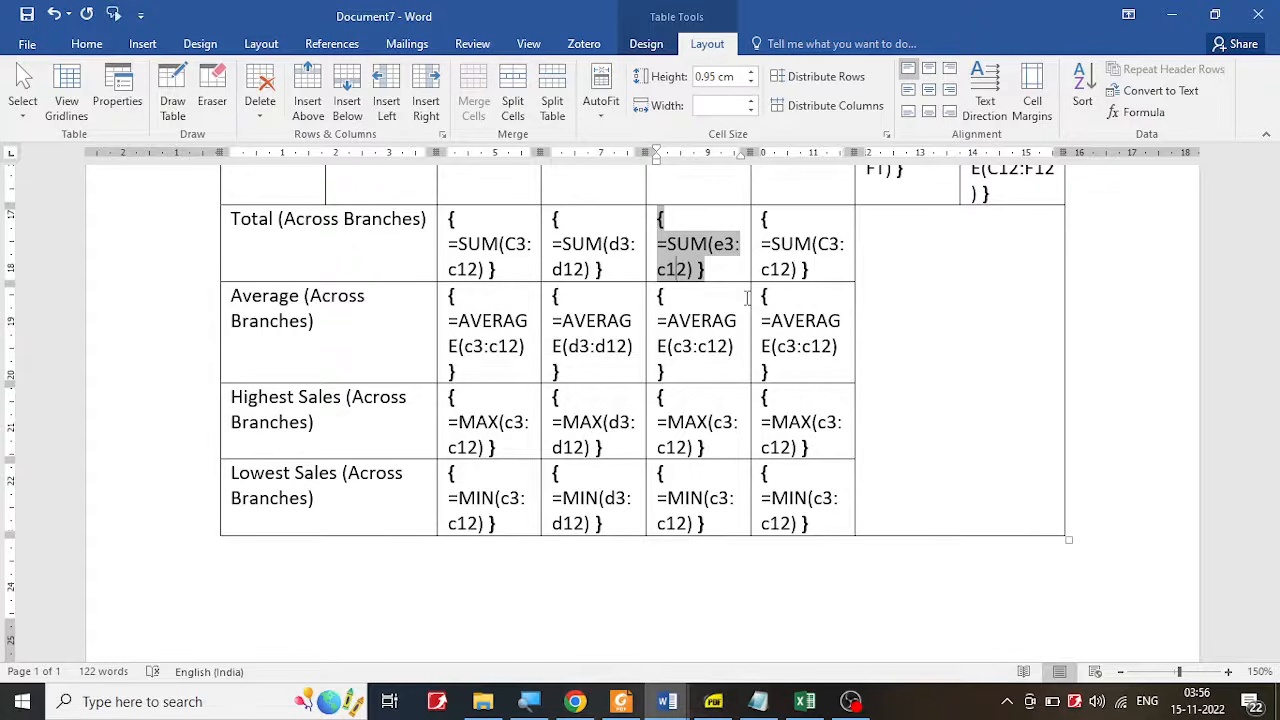
key(BackSpace)
text(e)
Step: Change the quarter 3 formula in the Average (Across Branches) row to =AVERAGE(e3:e12)
key(Down)
key(Down)
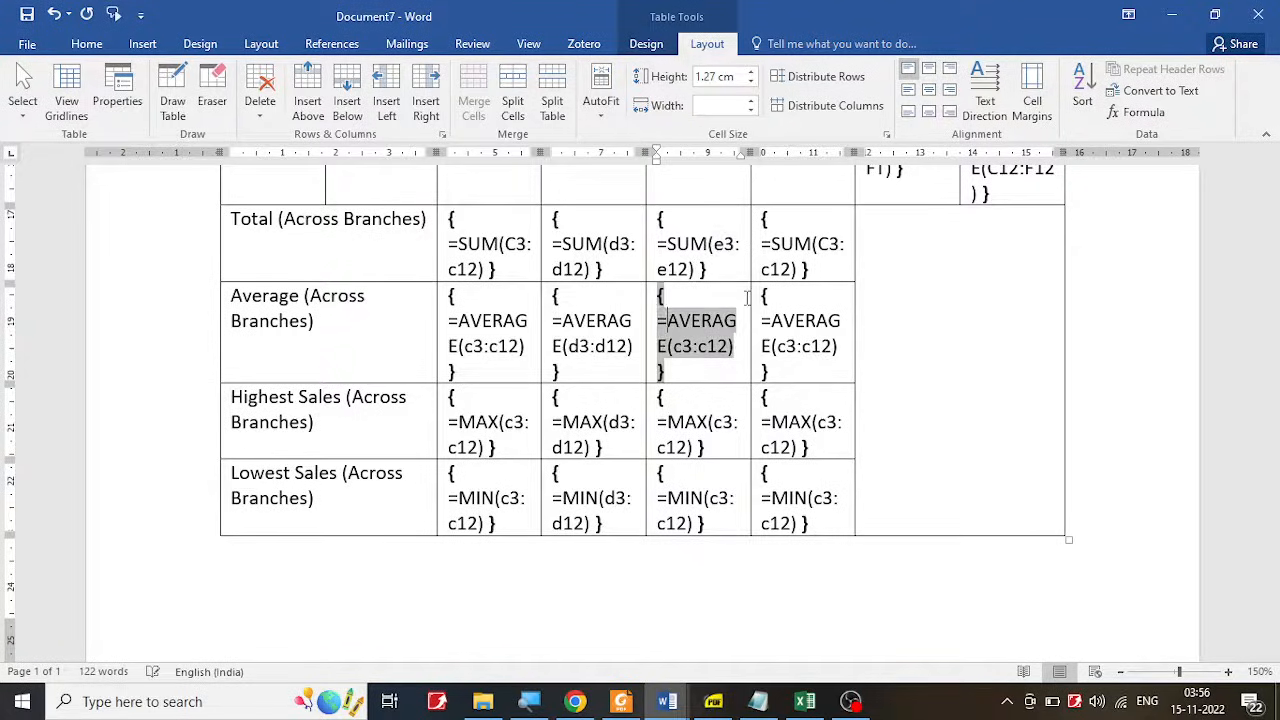
key(BackSpace)
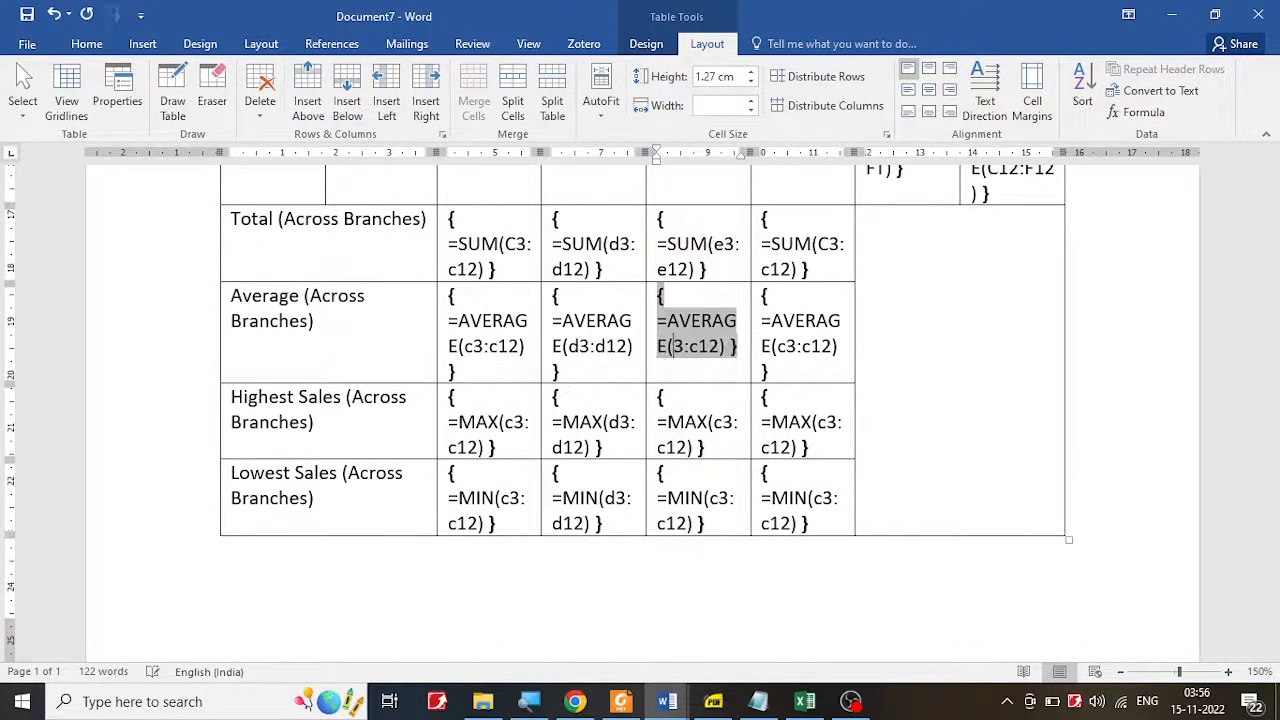
text(e)
key(Right)
key(Right)
key(Right)
key(BackSpace)
text(e)
Step: Change the quarter 3 formula in the Highest Sales (Across Branches) row to =MAX(e3:e12)
key(Down)
key(Down)
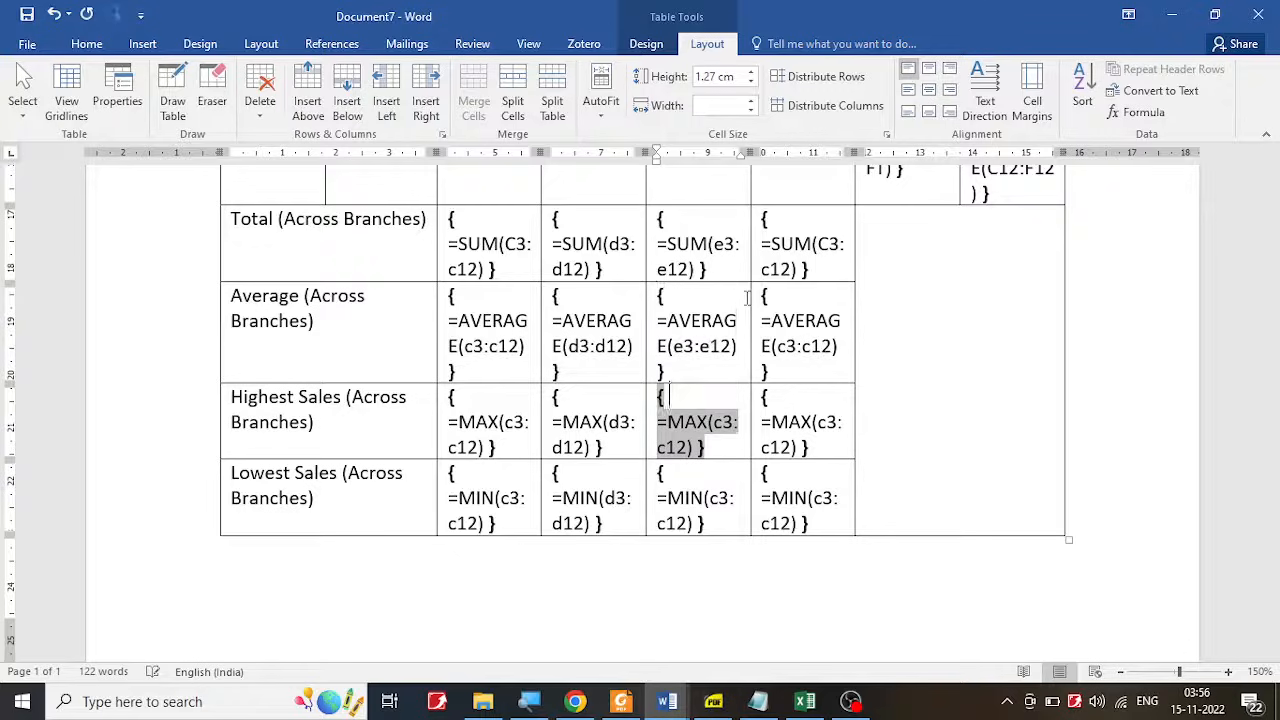
key(BackSpace)
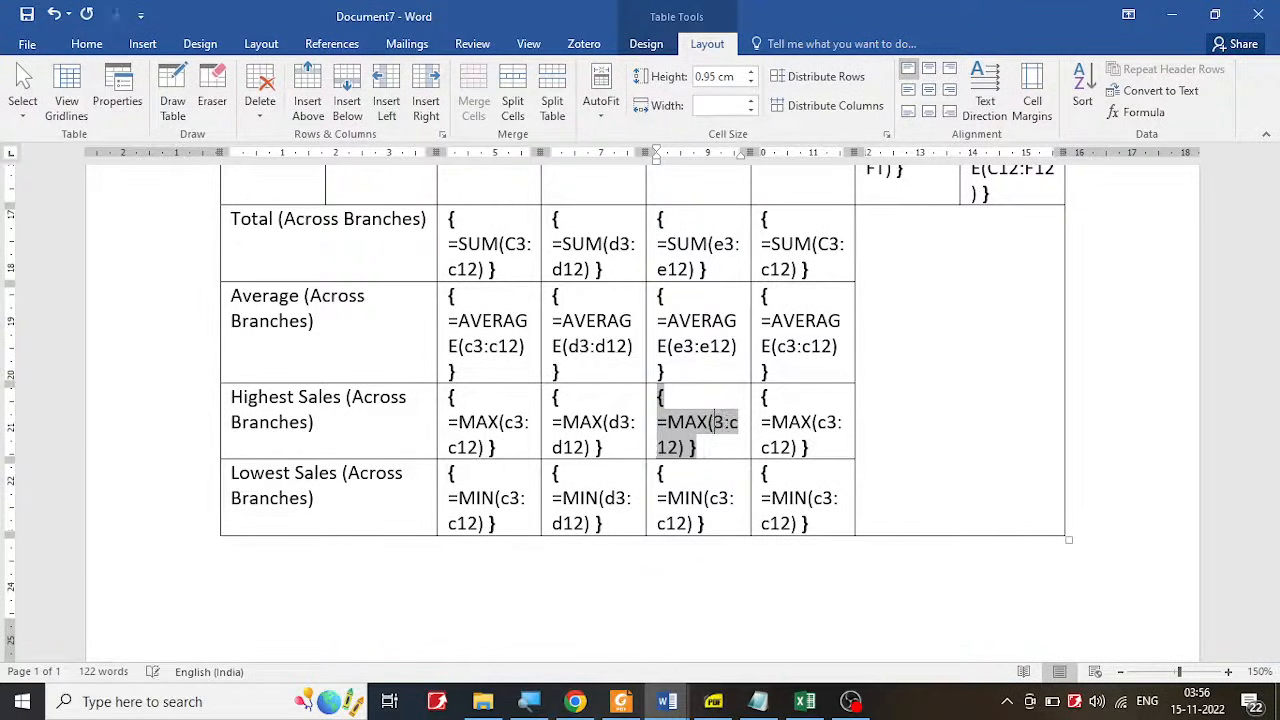
text(e)
key(Down)
key(Left)
key(Left)
key(Left)
key(Left)
key(Left)
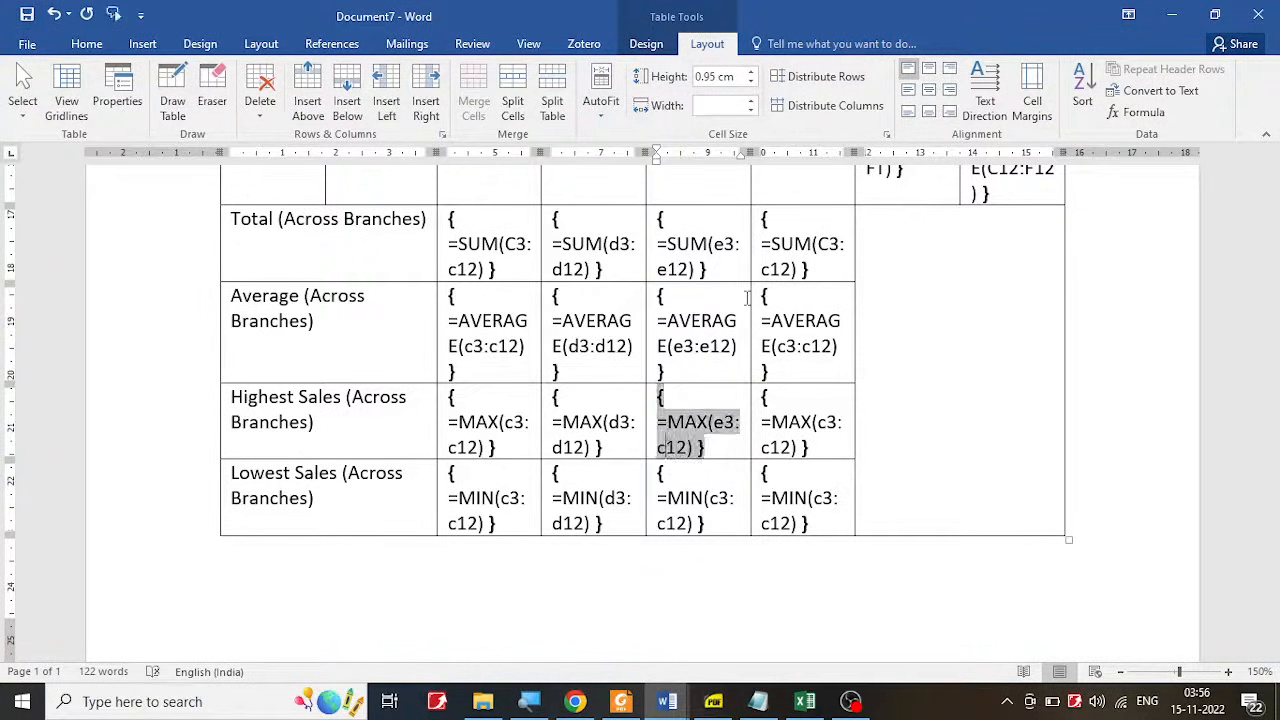
key(BackSpace)
text(e)
scroll(737, 297, up, 3)
scroll(737, 297, up, 8)
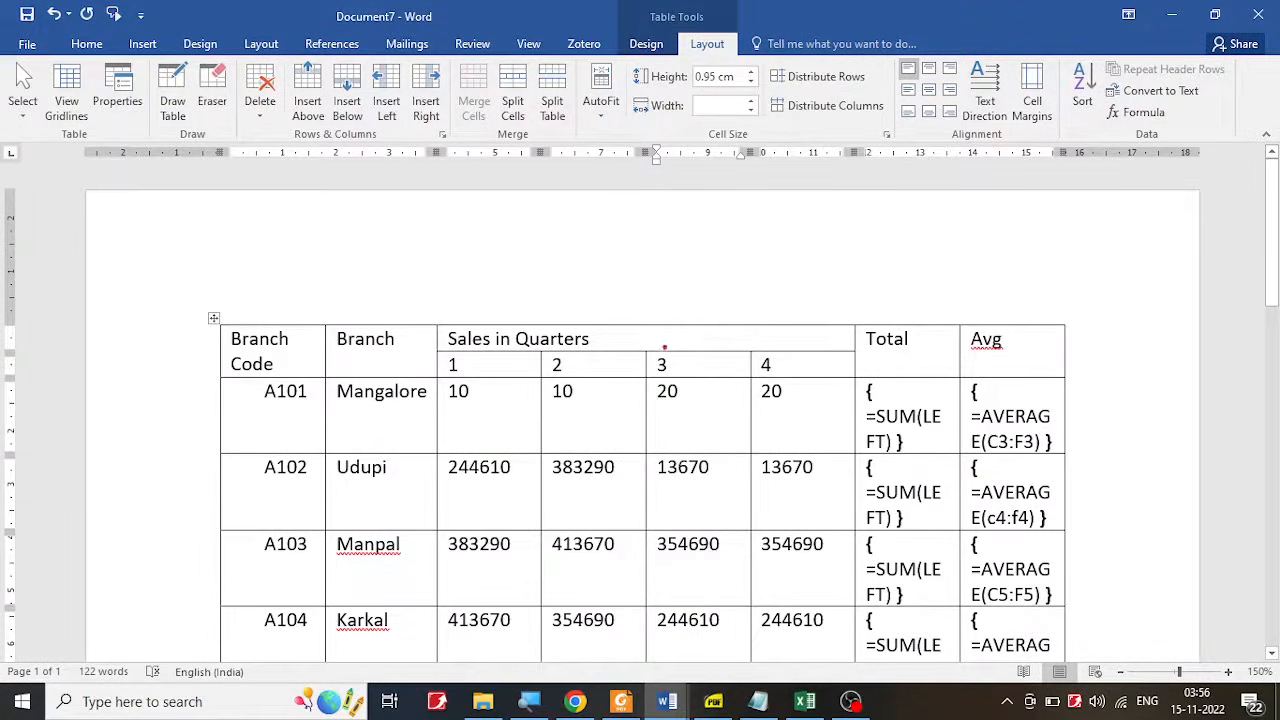
drag(503, 354, 501, 367)
drag(600, 362, 600, 348)
drag(675, 366, 677, 381)
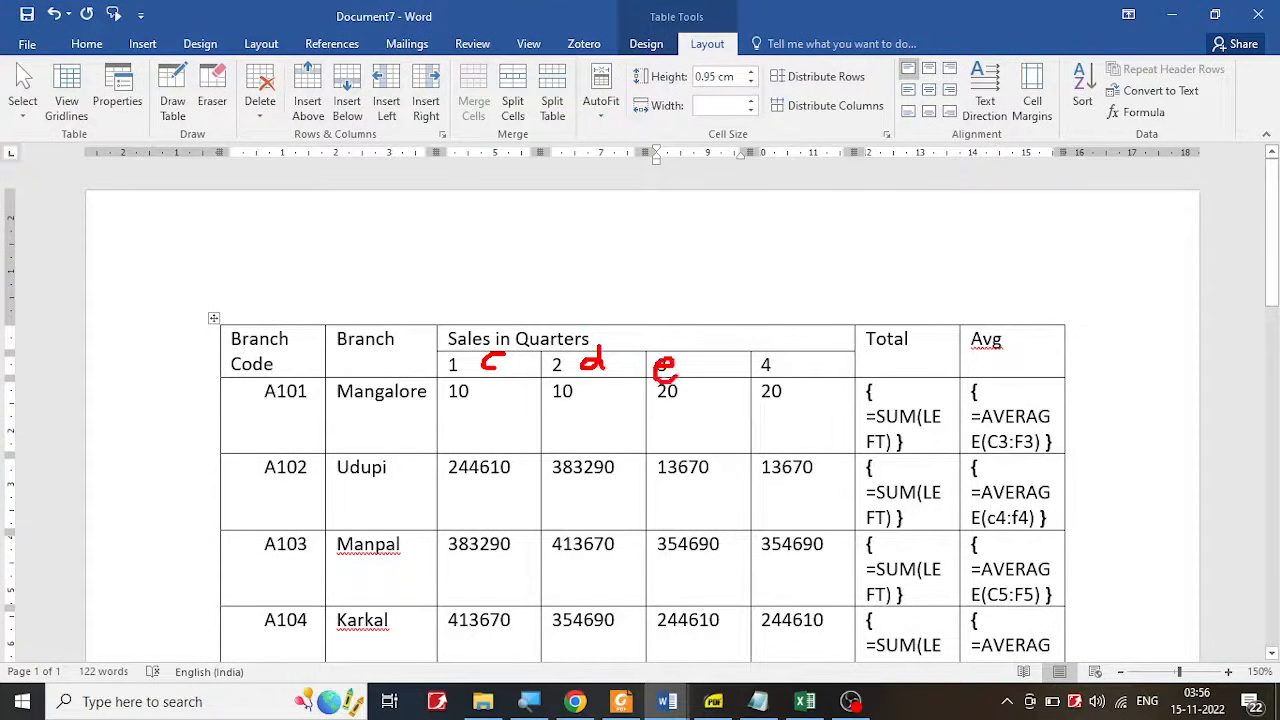
drag(798, 350, 797, 396)
key(Escape)
Step: Change the quarter 4 formula in the Total (Across Branches) row to =SUM(f3:f12)
scroll(740, 427, down, 3)
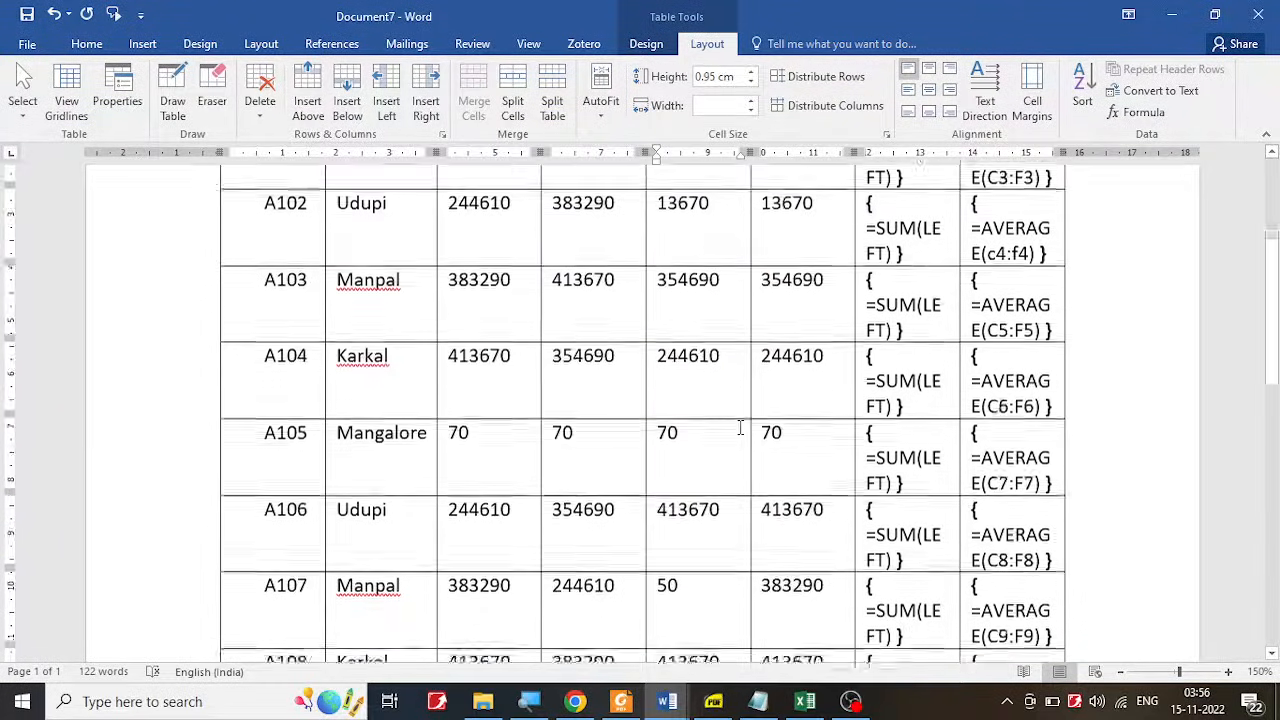
scroll(740, 427, down, 7)
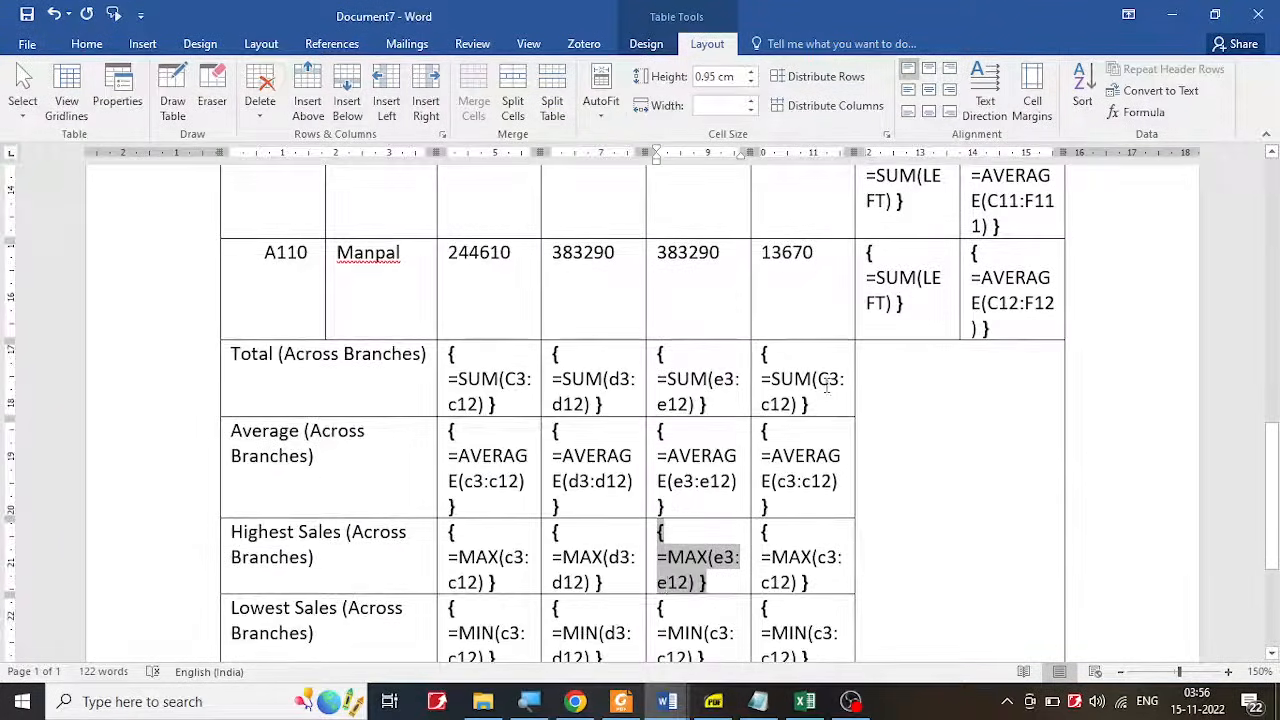
click(826, 390)
key(BackSpace)
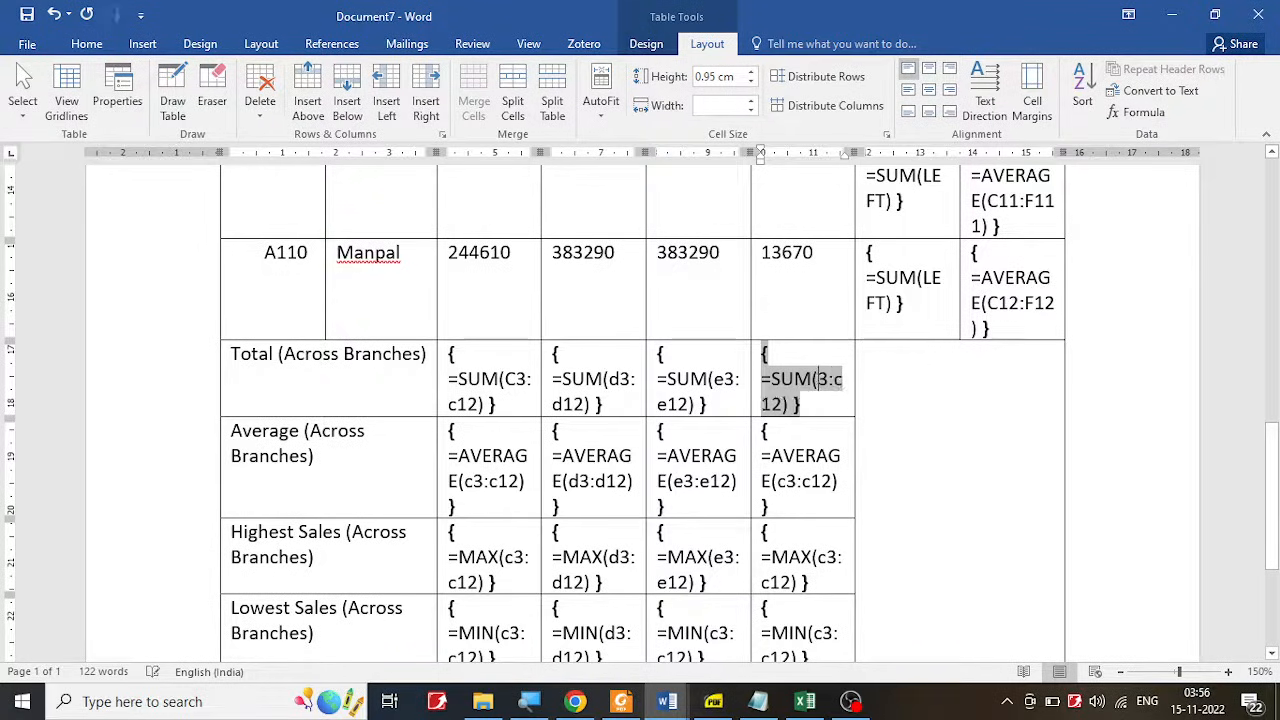
text(f)
key(Right)
key(Right)
key(Right)
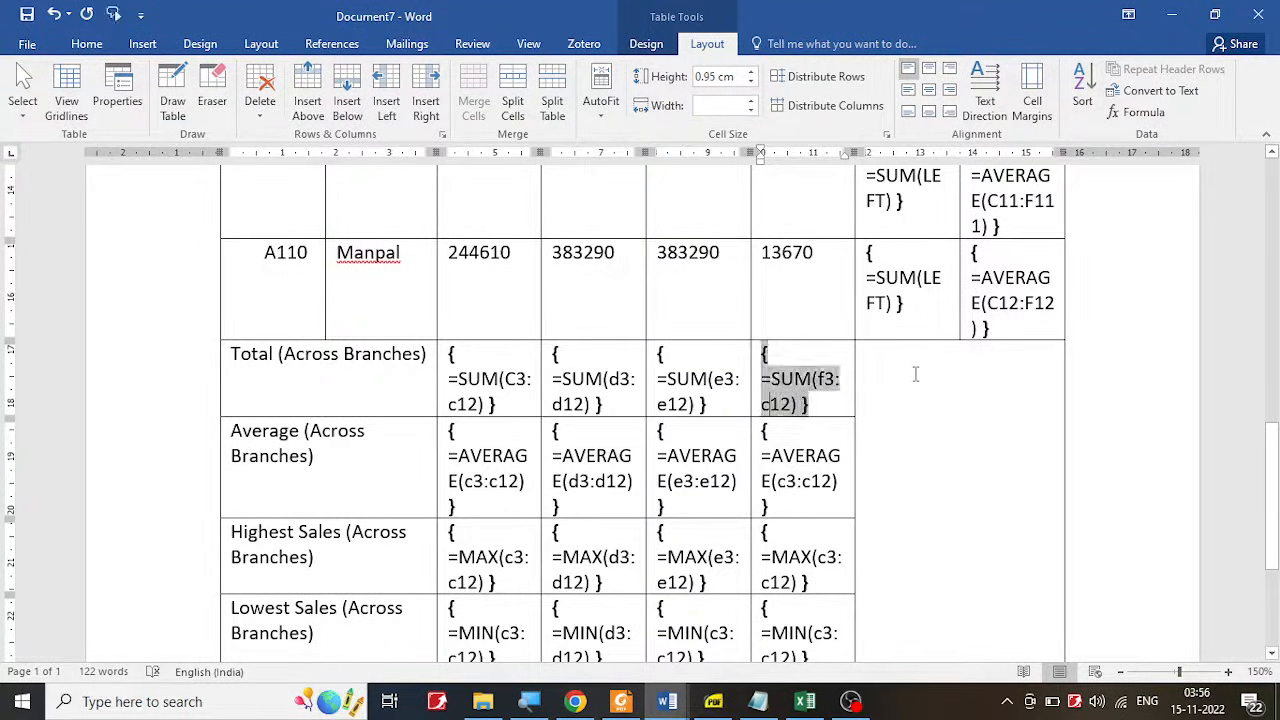
key(BackSpace)
text(f)
scroll(900, 374, down, 2)
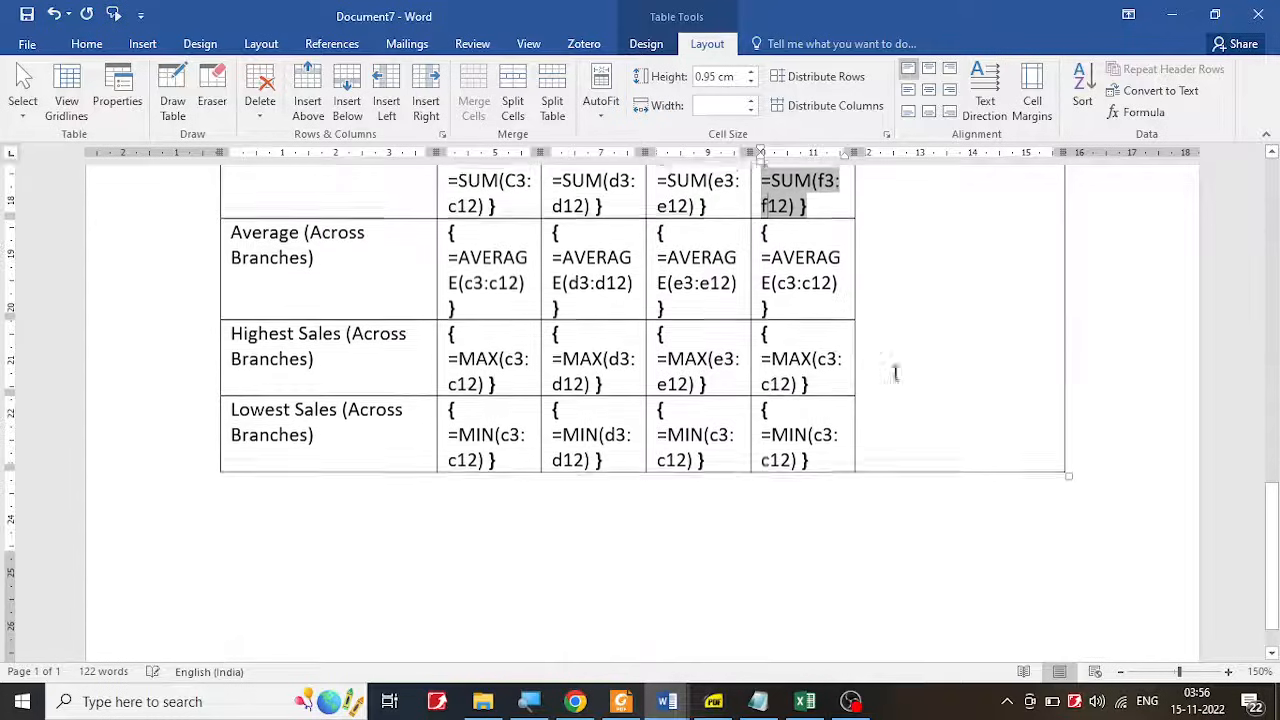
Step: Change the quarter 4 formula in the Average (Across Branches) row to =AVERAGE(f3:f12)
click(802, 275)
key(BackSpace)
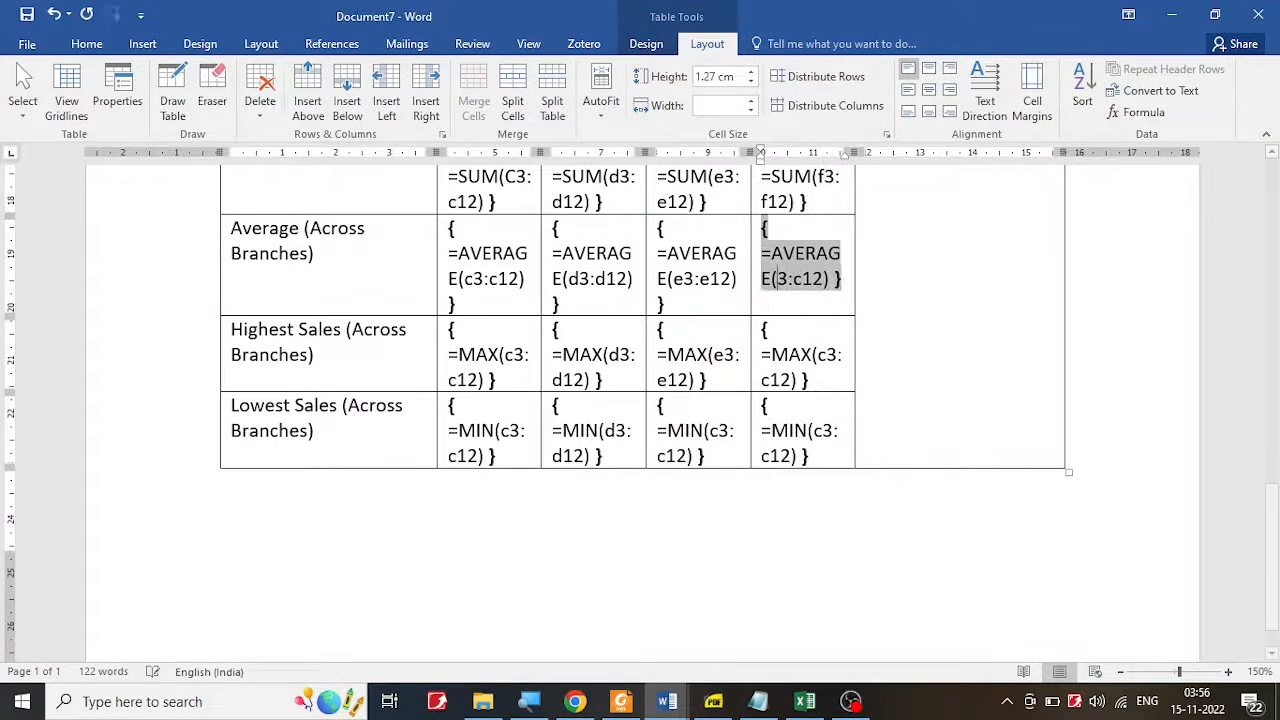
text(f)
key(BackSpace)
text(f)
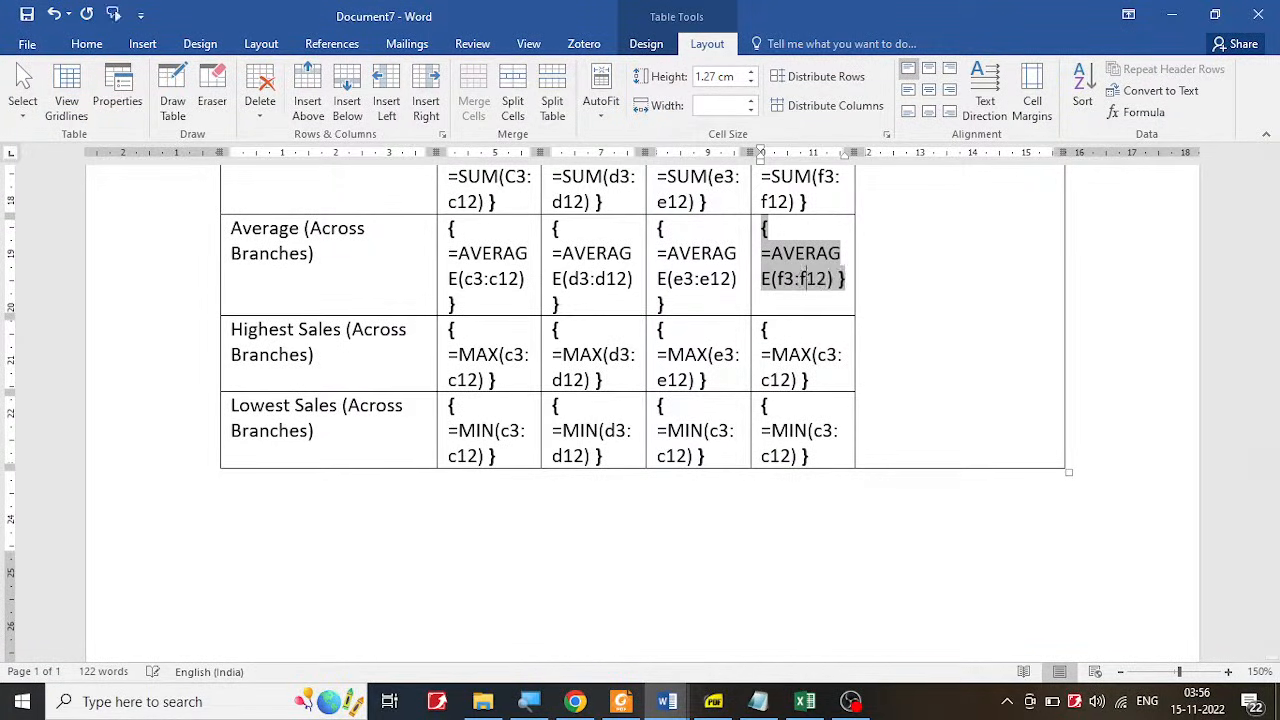
Step: Change the quarter 4 formula in the Highest Sales (Across Branches) row to =MAX(f3:f12)
click(833, 353)
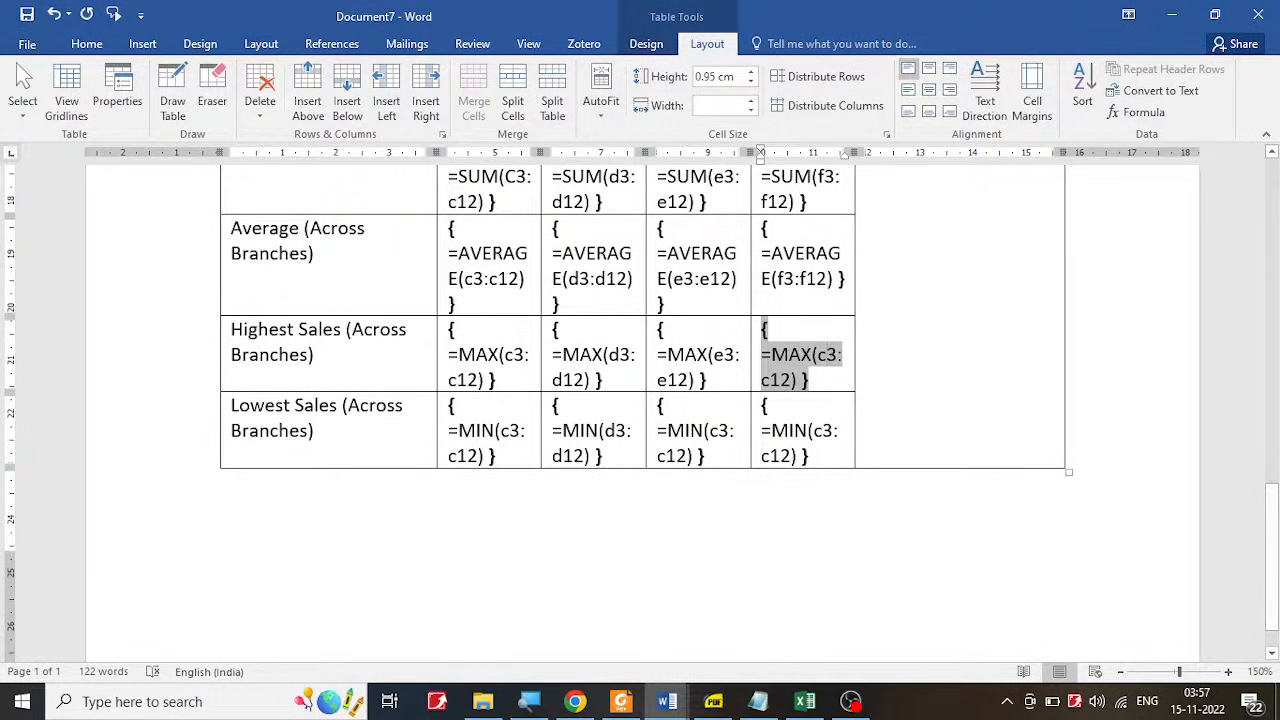
key(BackSpace)
text(f)
key(Right)
key(Right)
key(Right)
key(BackSpace)
text(f)
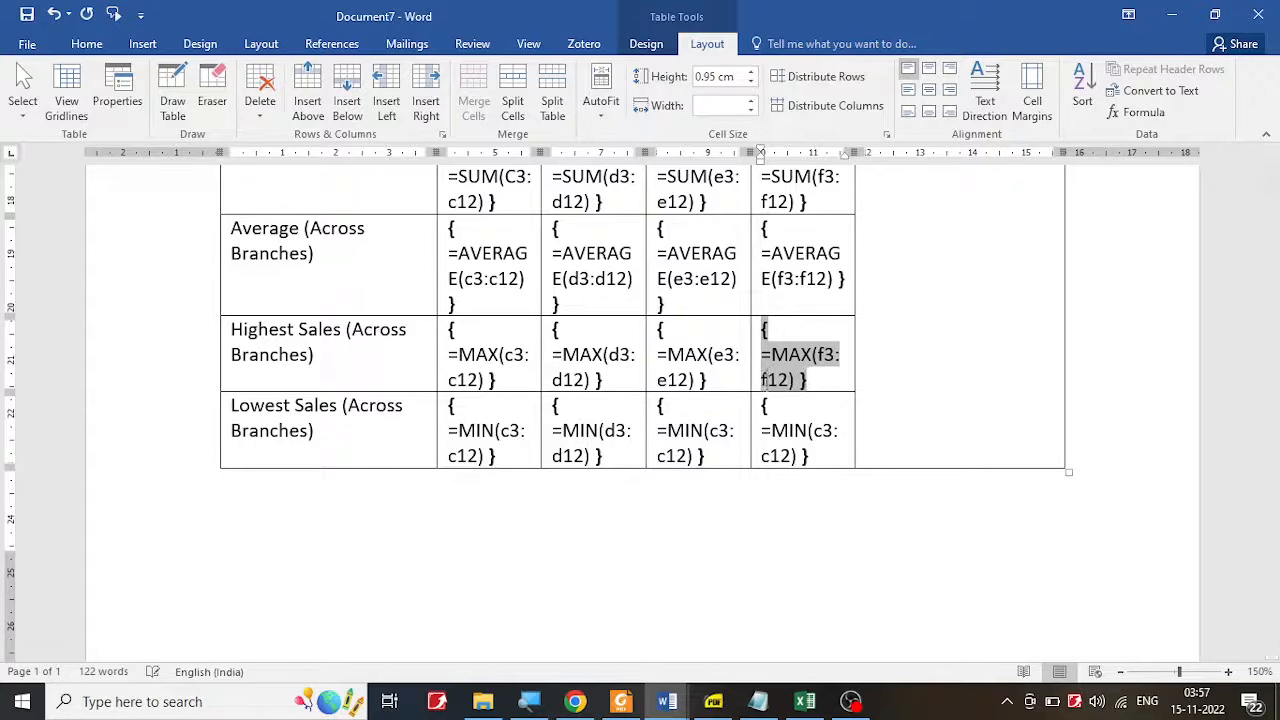
Step: Change the quarter 4 formula in the Lowest Sales (Across Branches) row to =MIN(f3:f12)
click(769, 457)
key(BackSpace)
text(f)
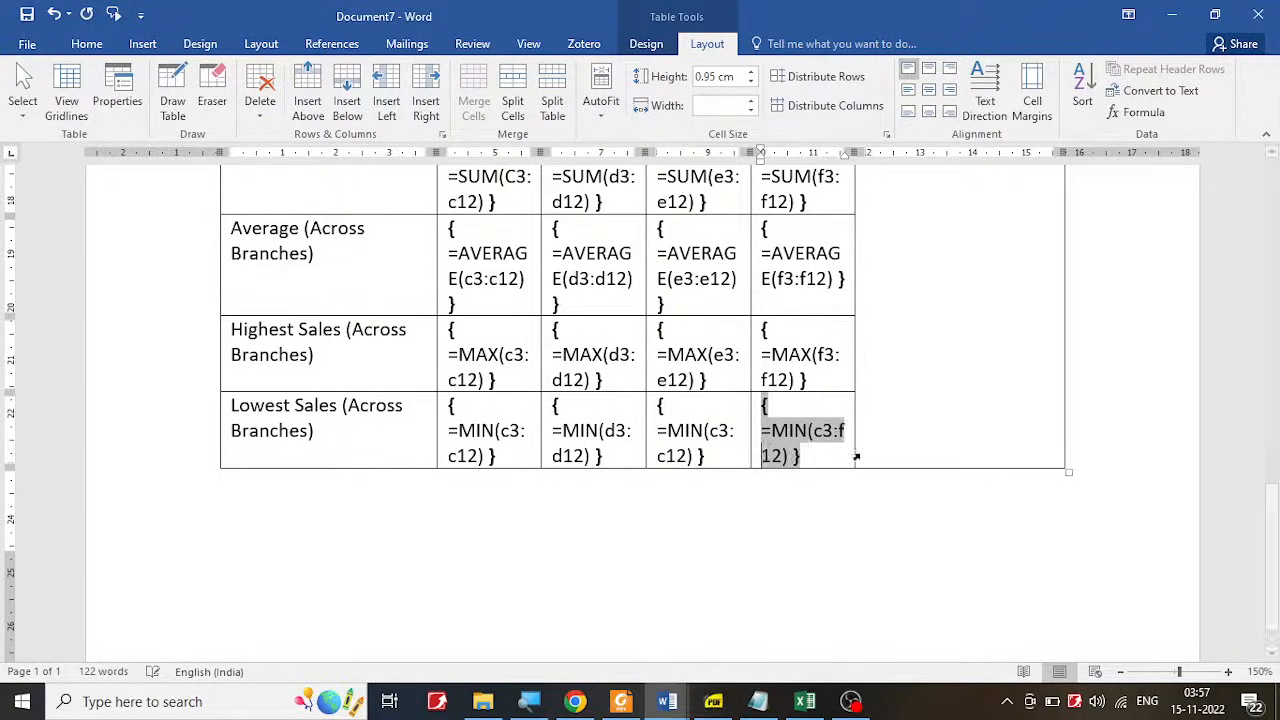
key(Left)
key(Left)
key(Left)
key(BackSpace)
text(f)
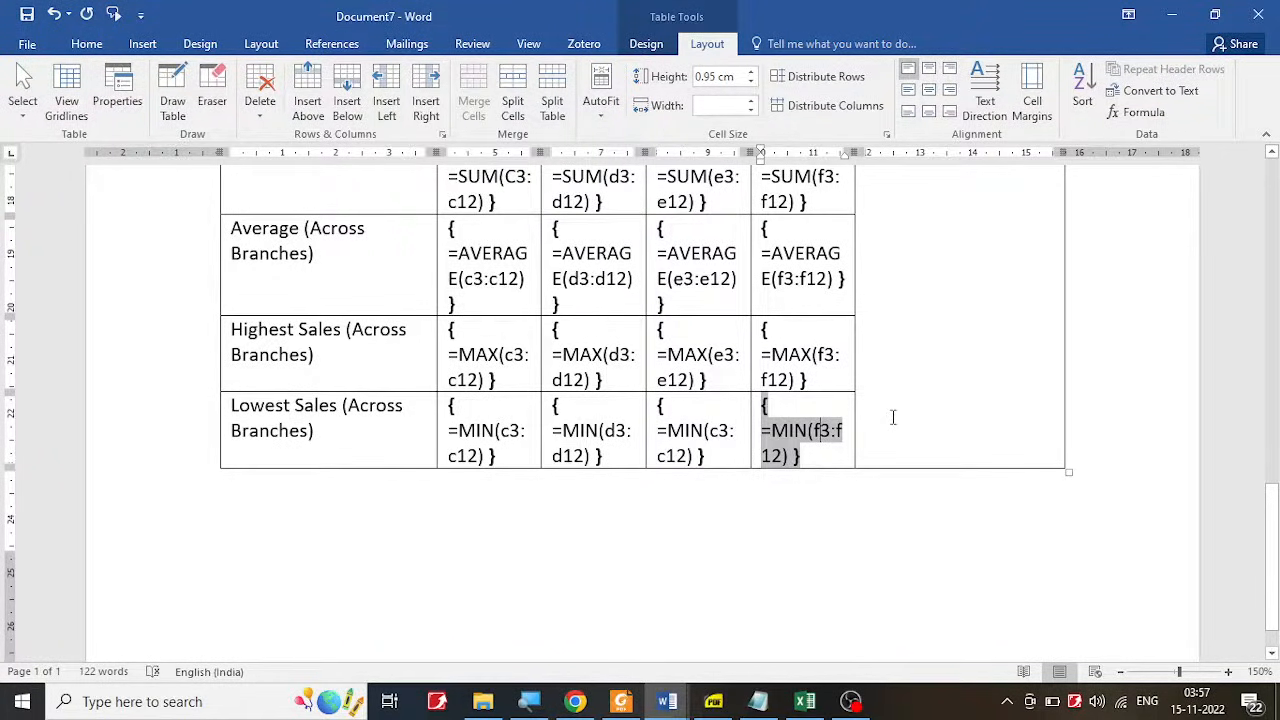
Step: Display field results instead of formula codes and recalculate the Total (Across Branches) fields for quarters 2, 3 and 4
scroll(893, 417, up, 5)
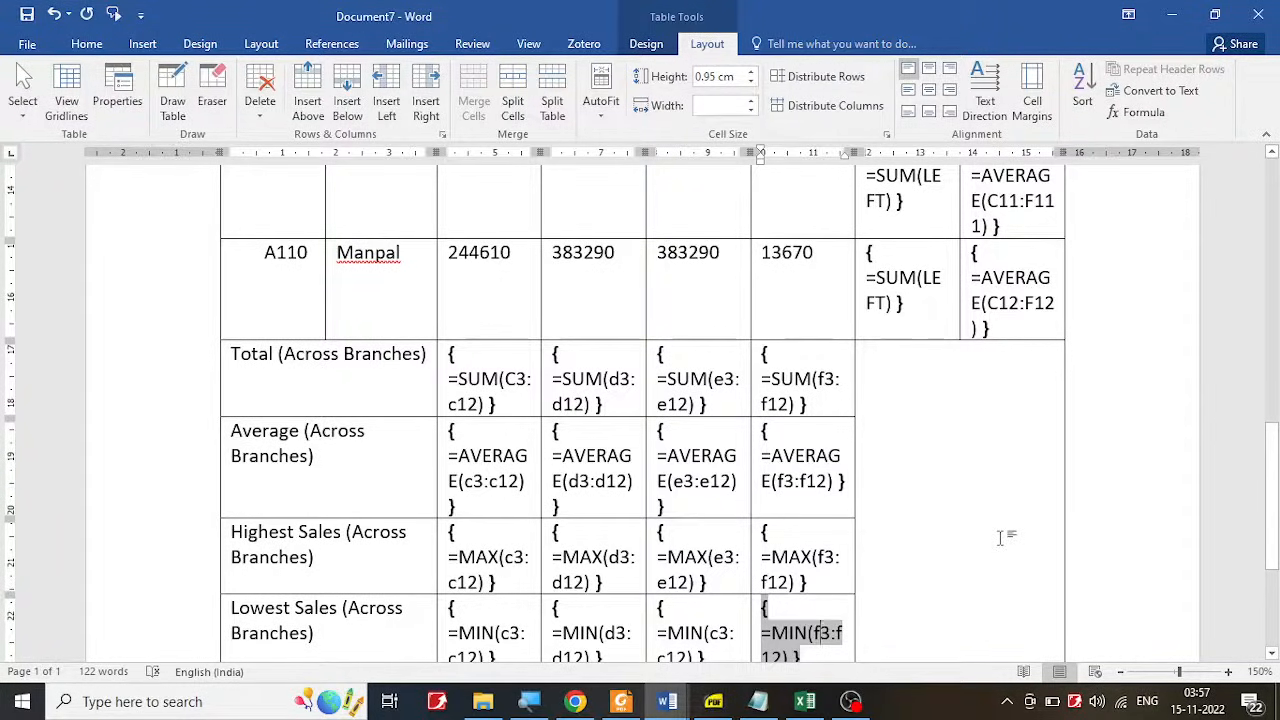
key(alt+F9)
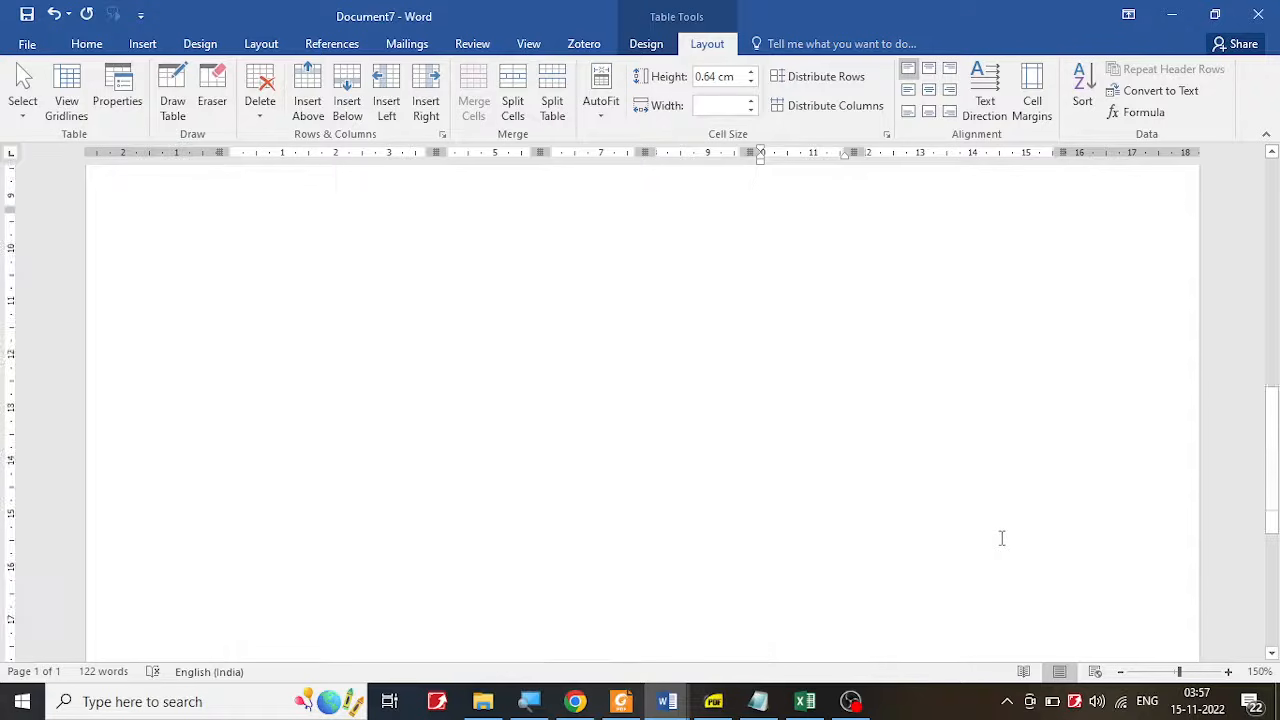
scroll(995, 520, up, 2)
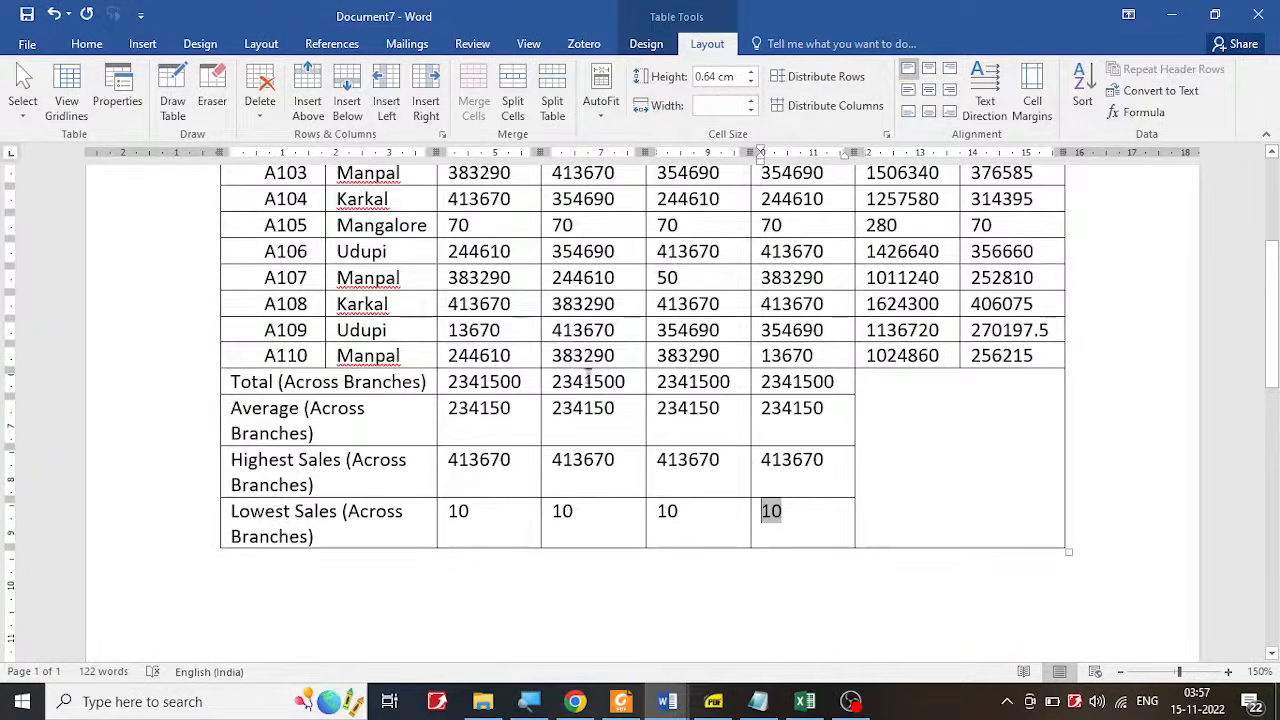
click(583, 381)
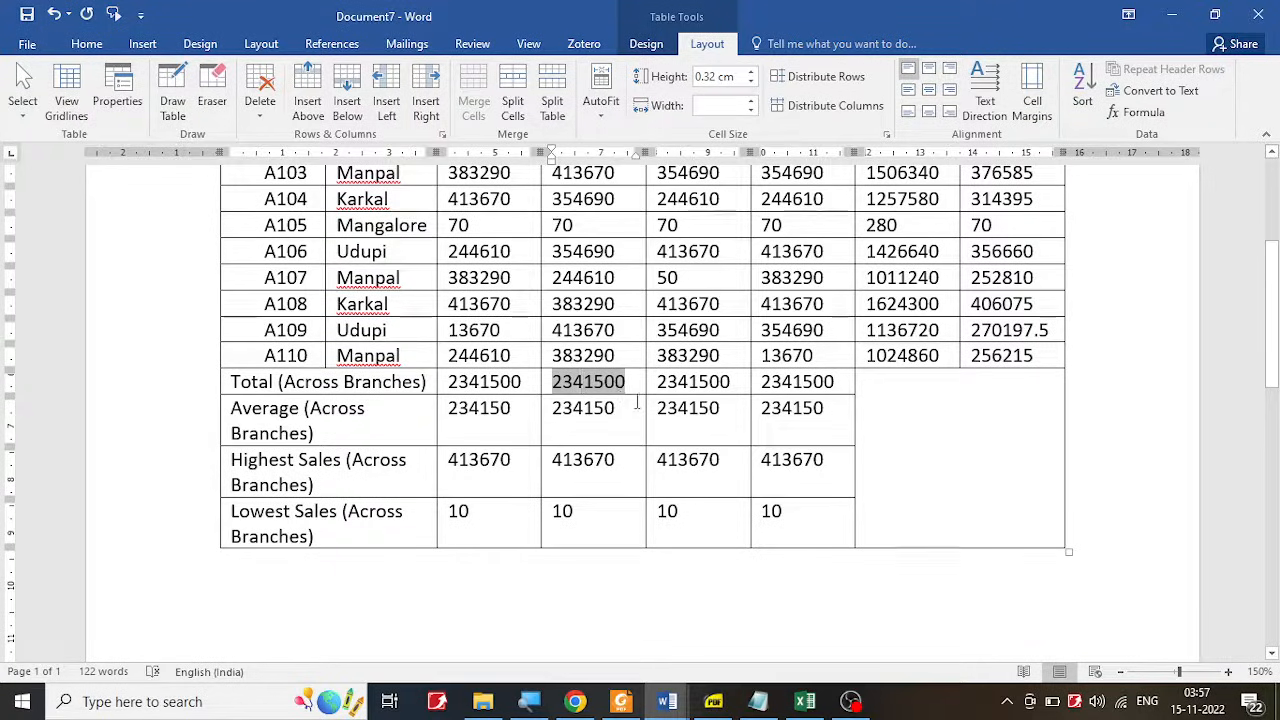
key(F9)
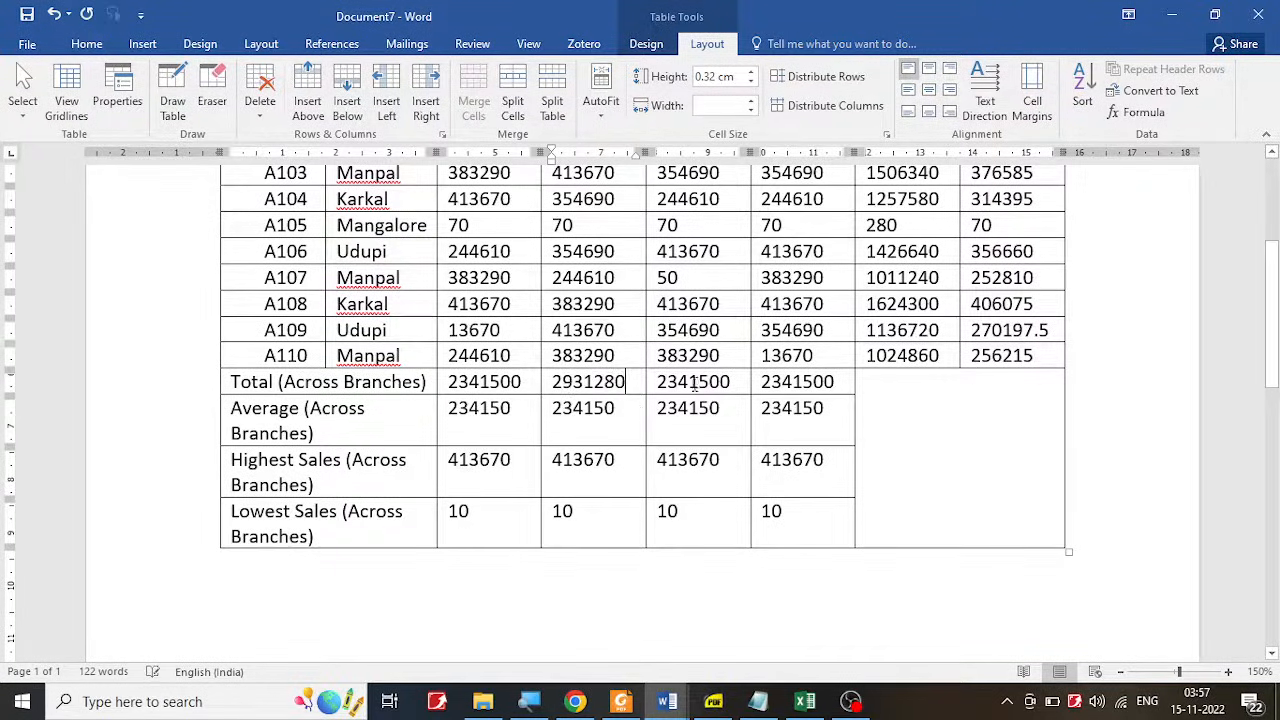
click(696, 383)
key(F9)
click(791, 390)
key(F9)
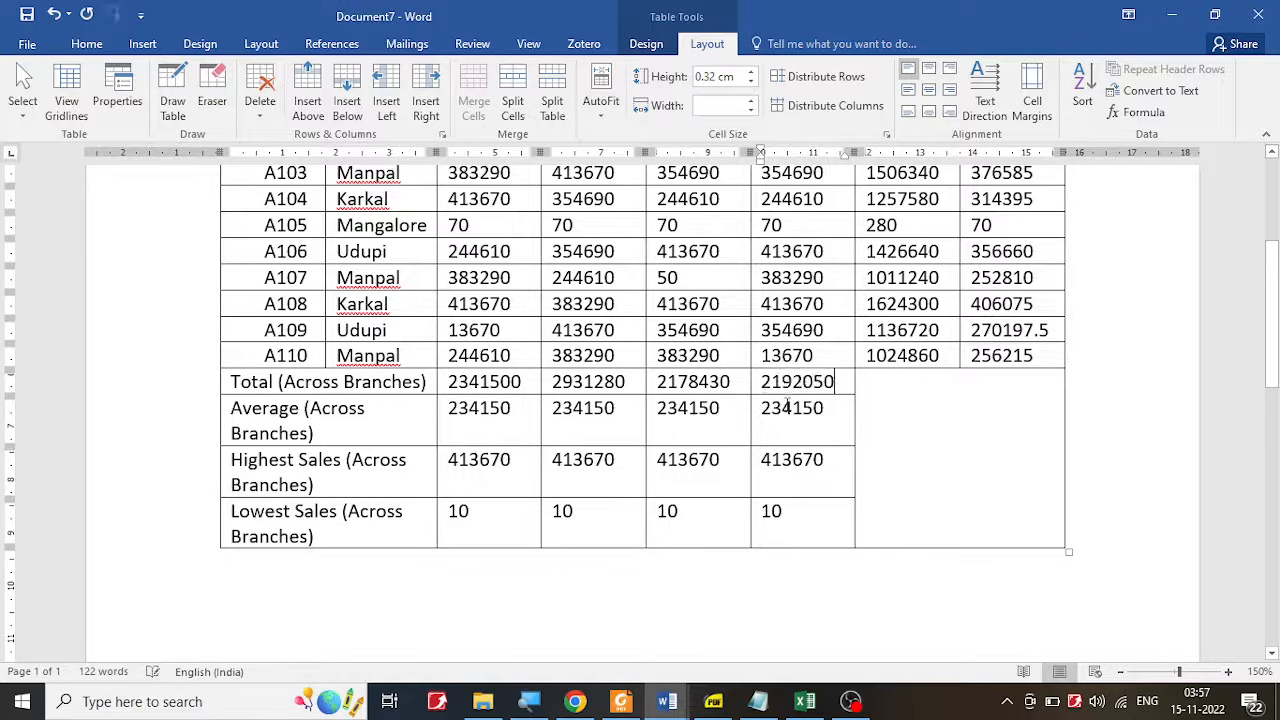
Step: Recalculate the Average (Across Branches) fields for quarters 4, 3 and 2
click(763, 420)
key(F9)
click(691, 410)
key(F9)
click(556, 406)
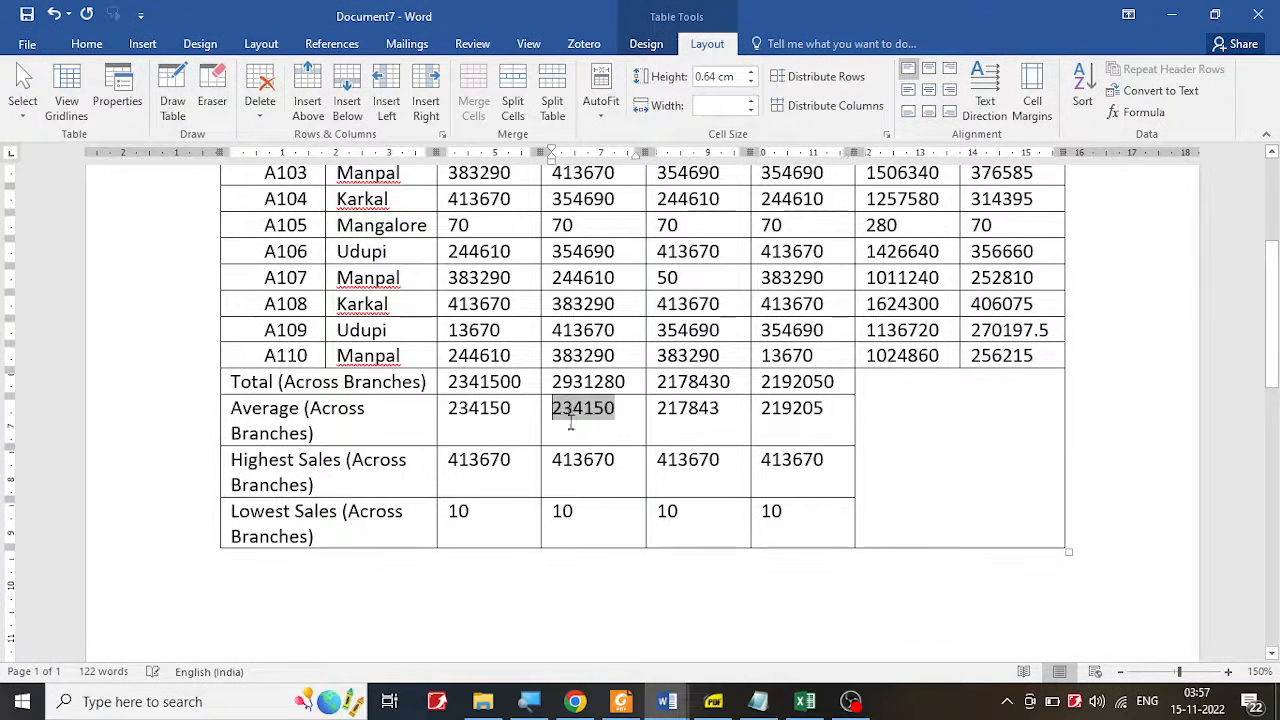
key(F9)
Step: Recalculate the Highest Sales (Across Branches) fields for quarters 3 and 4
click(686, 468)
key(F9)
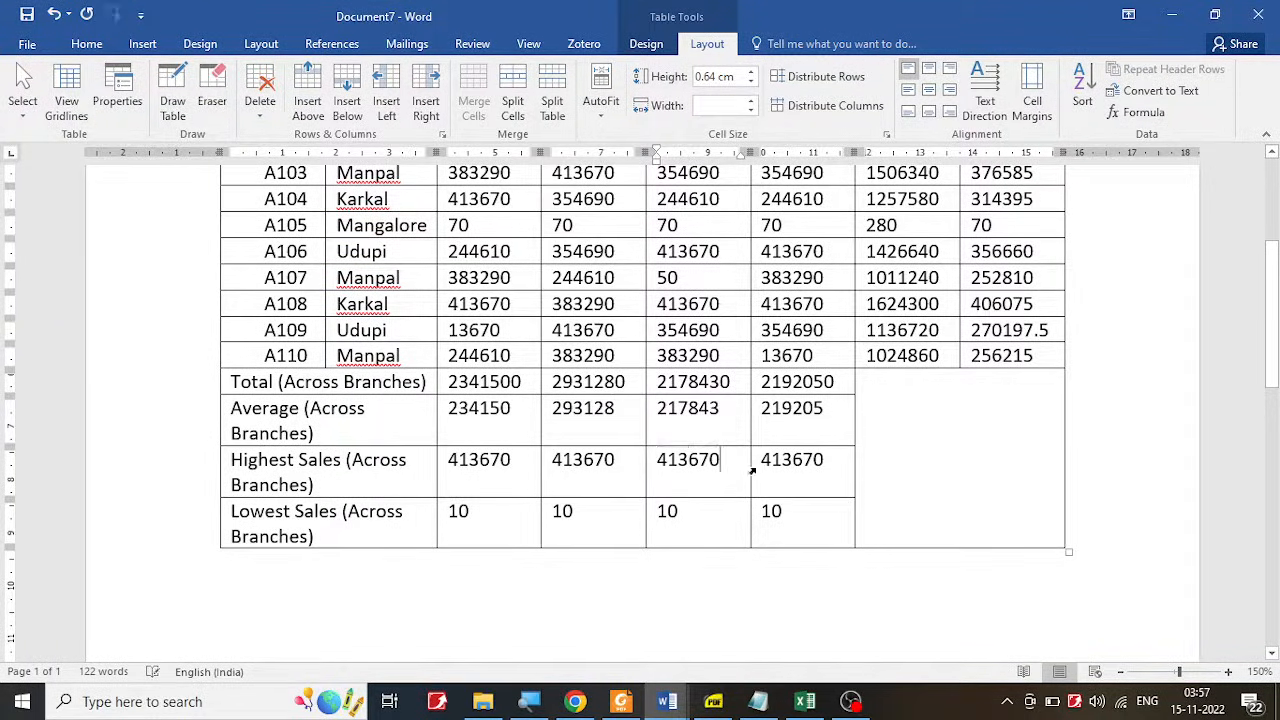
click(784, 460)
key(F9)
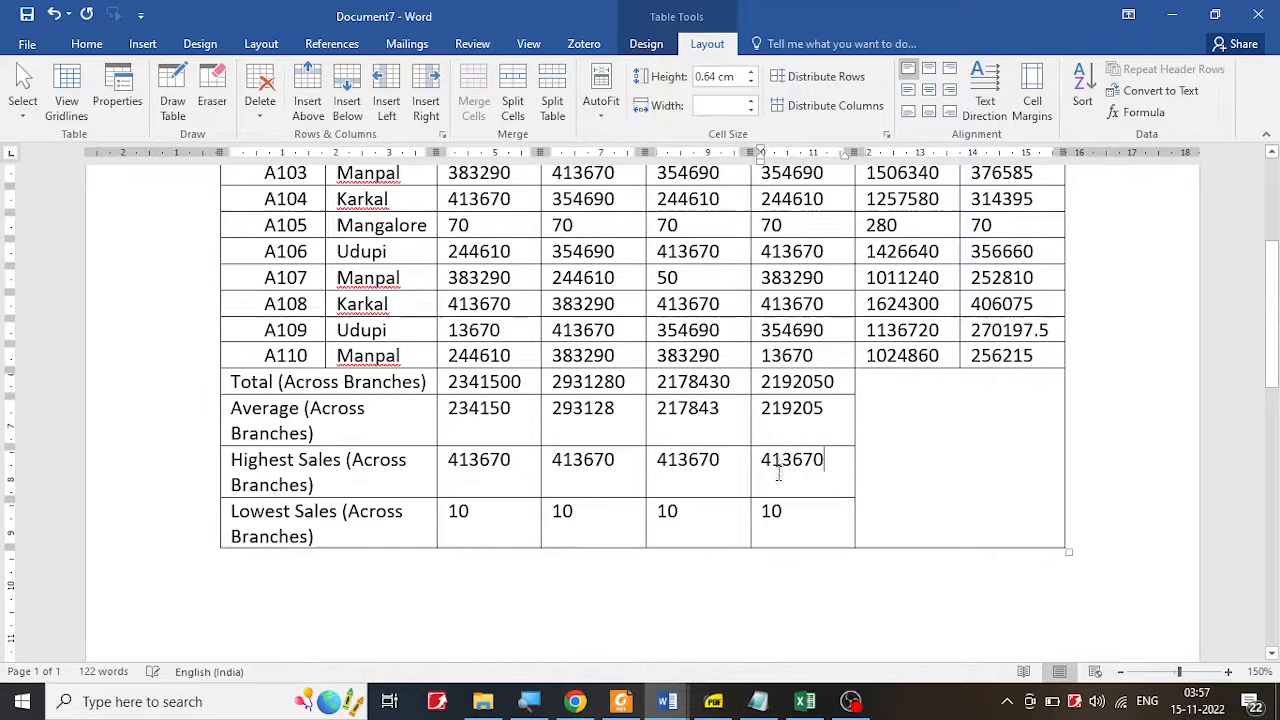
Step: Recalculate the Lowest Sales (Across Branches) fields for quarters 2 and 4
click(598, 512)
key(F9)
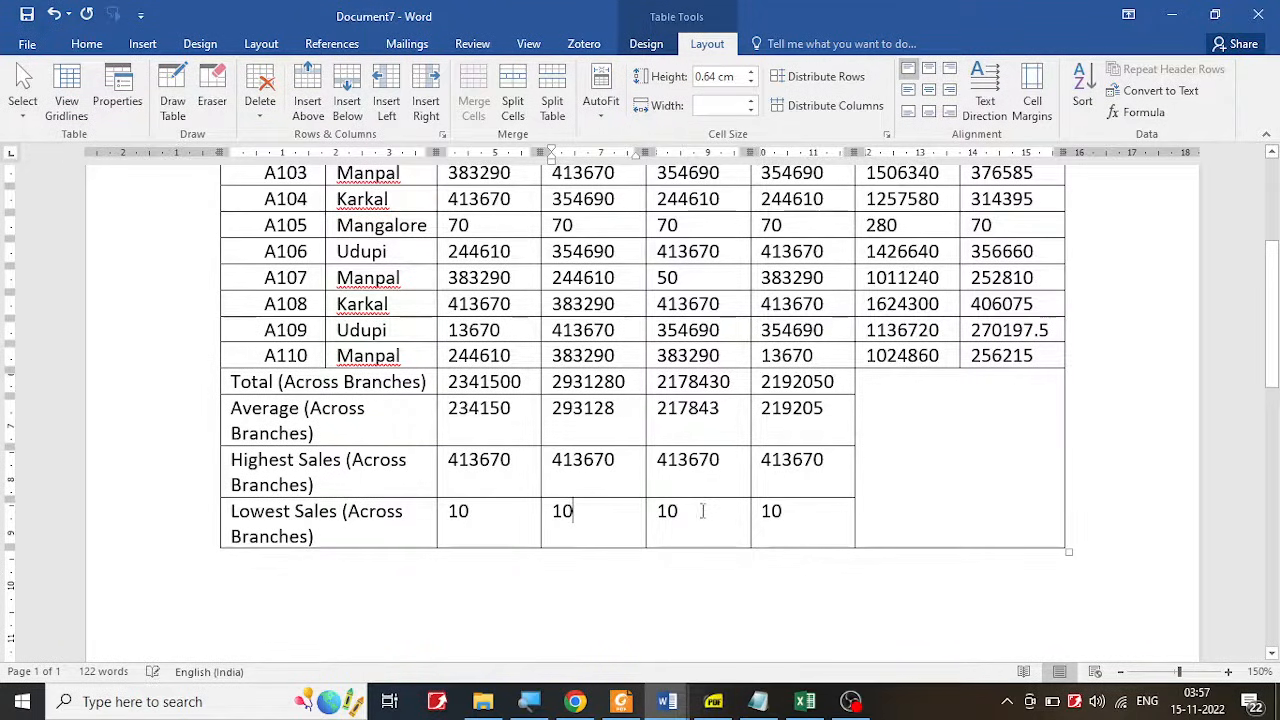
click(667, 512)
click(780, 511)
key(F9)
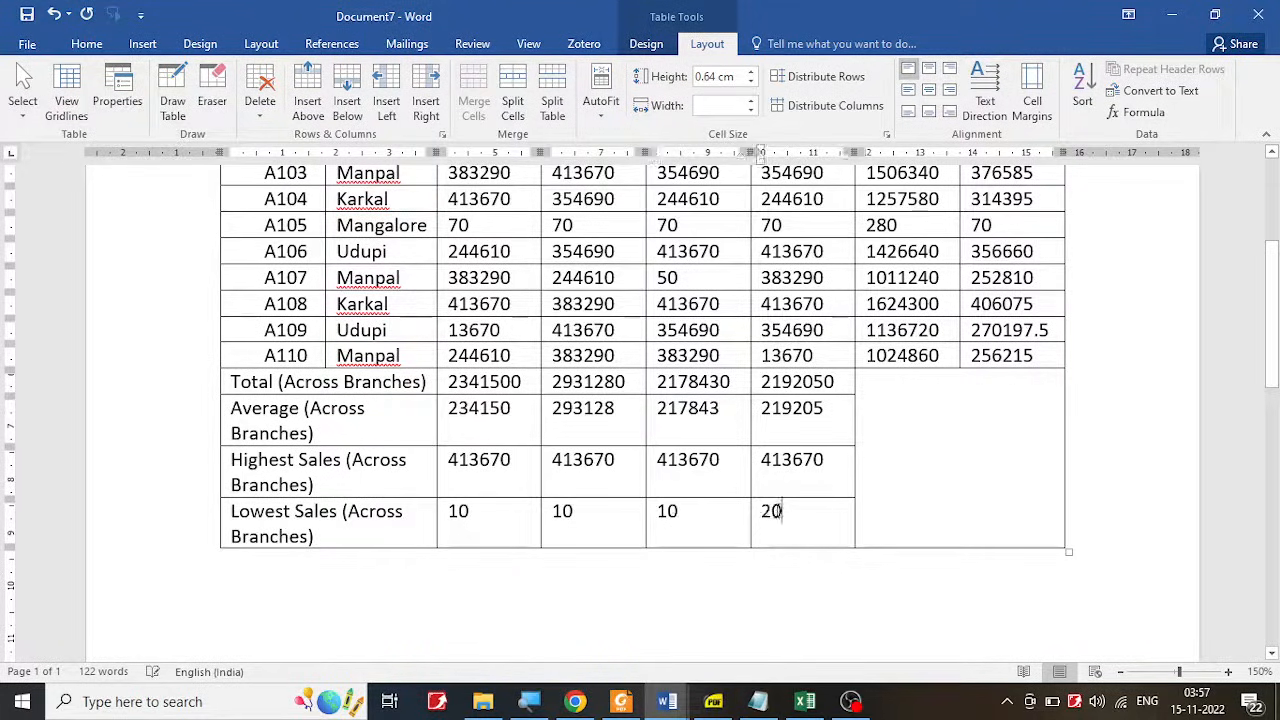
Step: Compare the quarter 3 Lowest Sales (Across Branches) result with the branch sales figures in the quarter 3 column
click(668, 514)
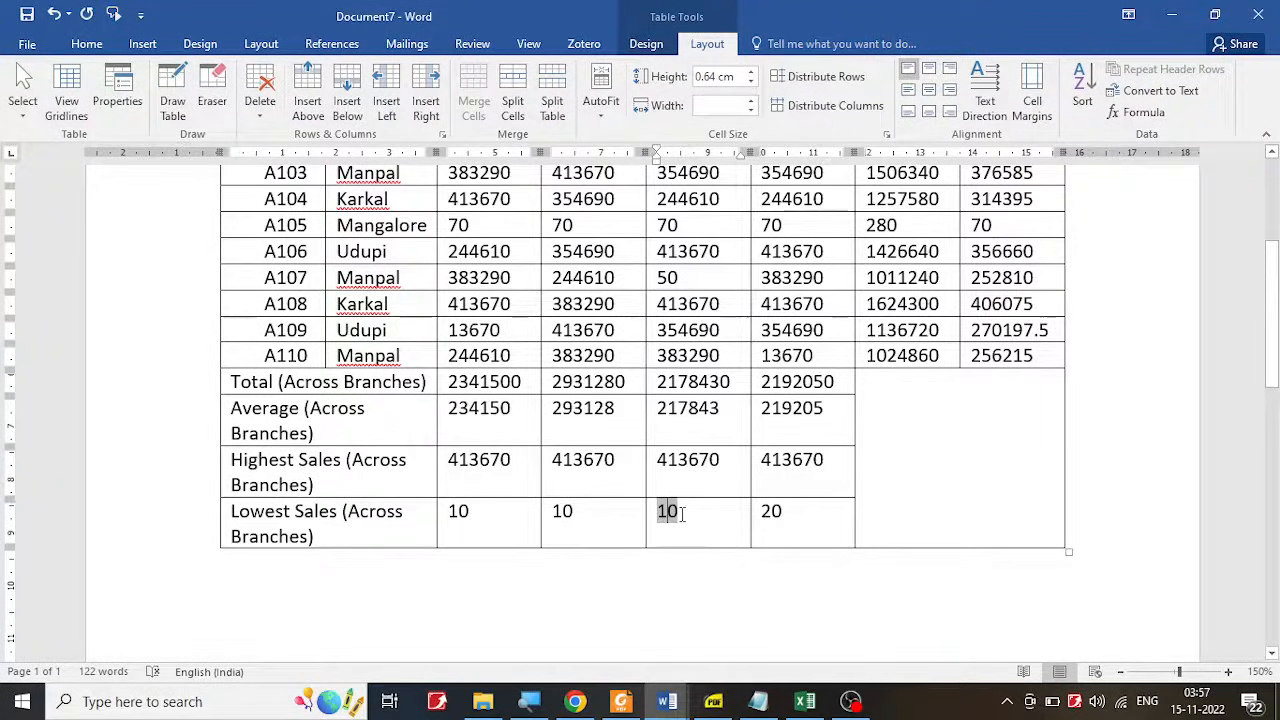
click(681, 513)
scroll(681, 513, up, 5)
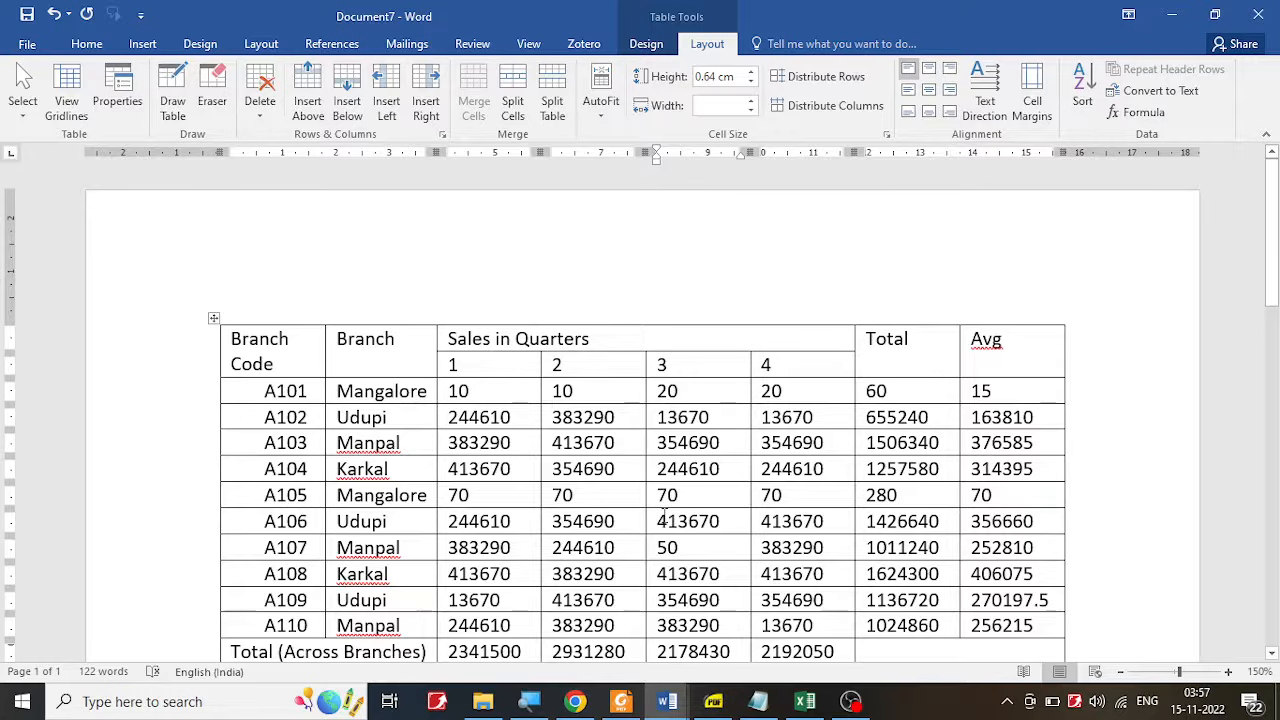
scroll(665, 515, down, 1)
scroll(663, 514, down, 2)
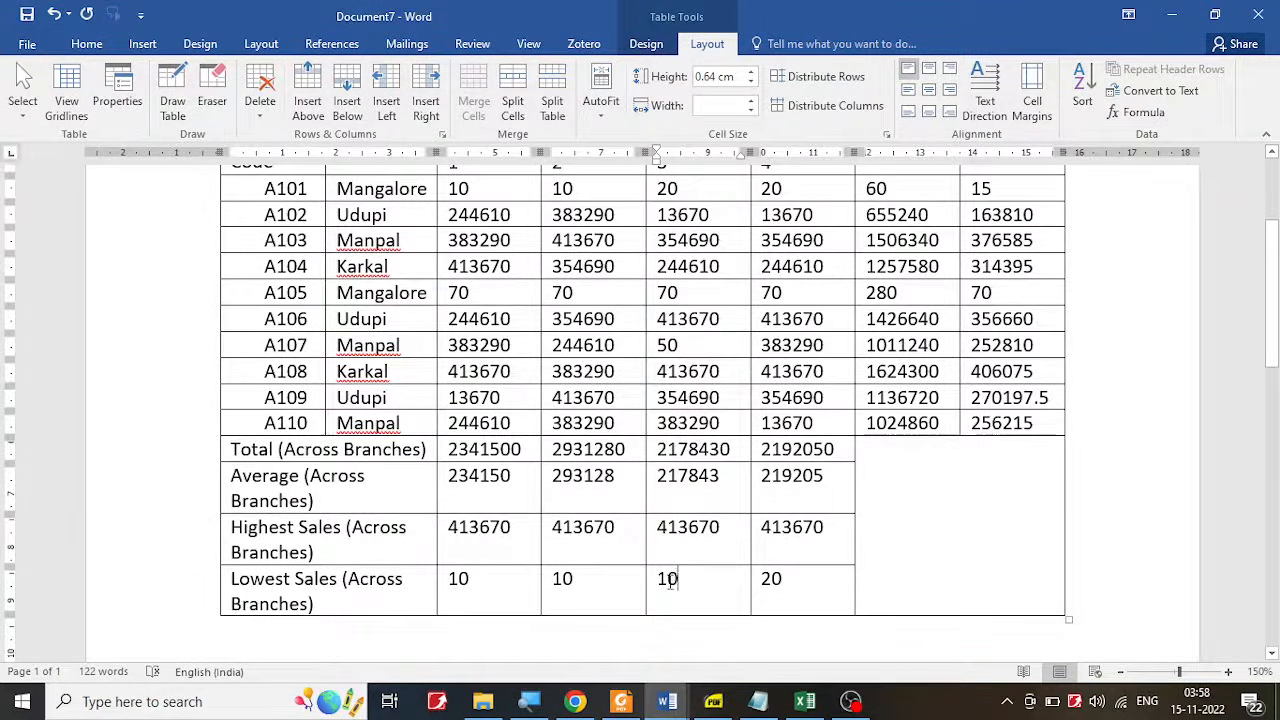
double_click(668, 580)
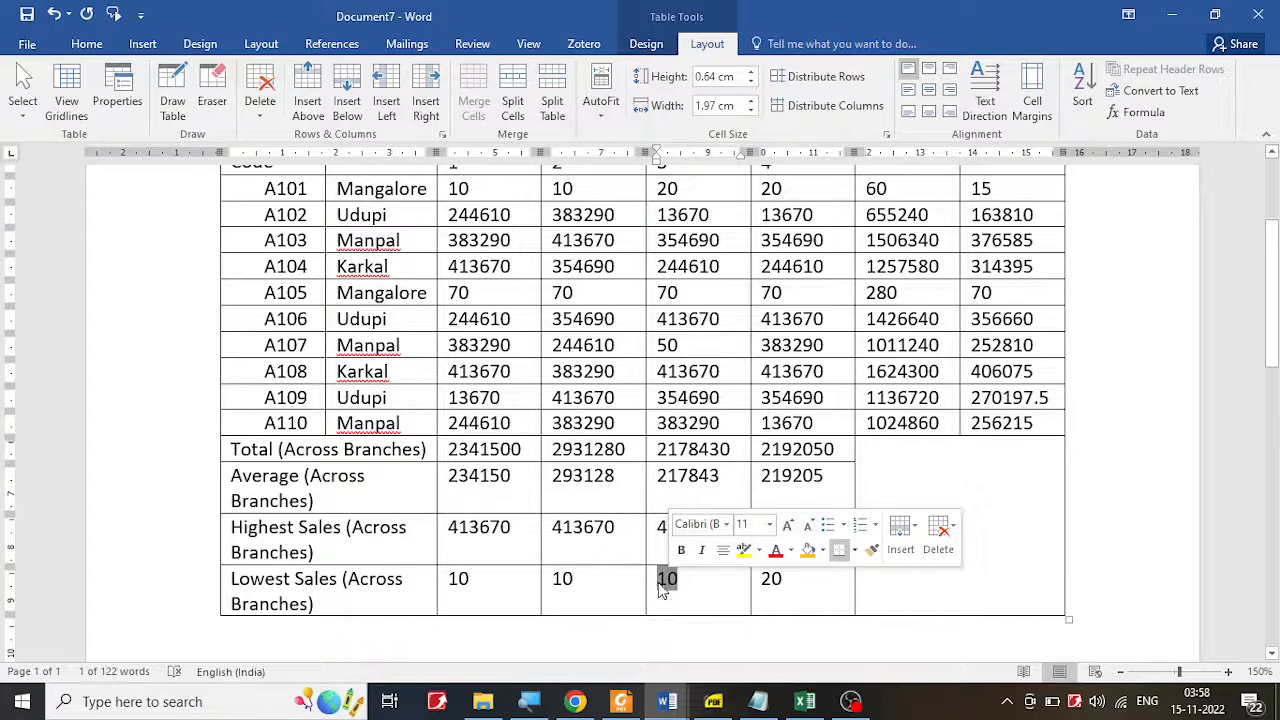
scroll(670, 585, up, 3)
mouse_move(686, 397)
mouse_down()
mouse_move(590, 395)
mouse_move(665, 395)
mouse_up()
scroll(676, 466, down, 3)
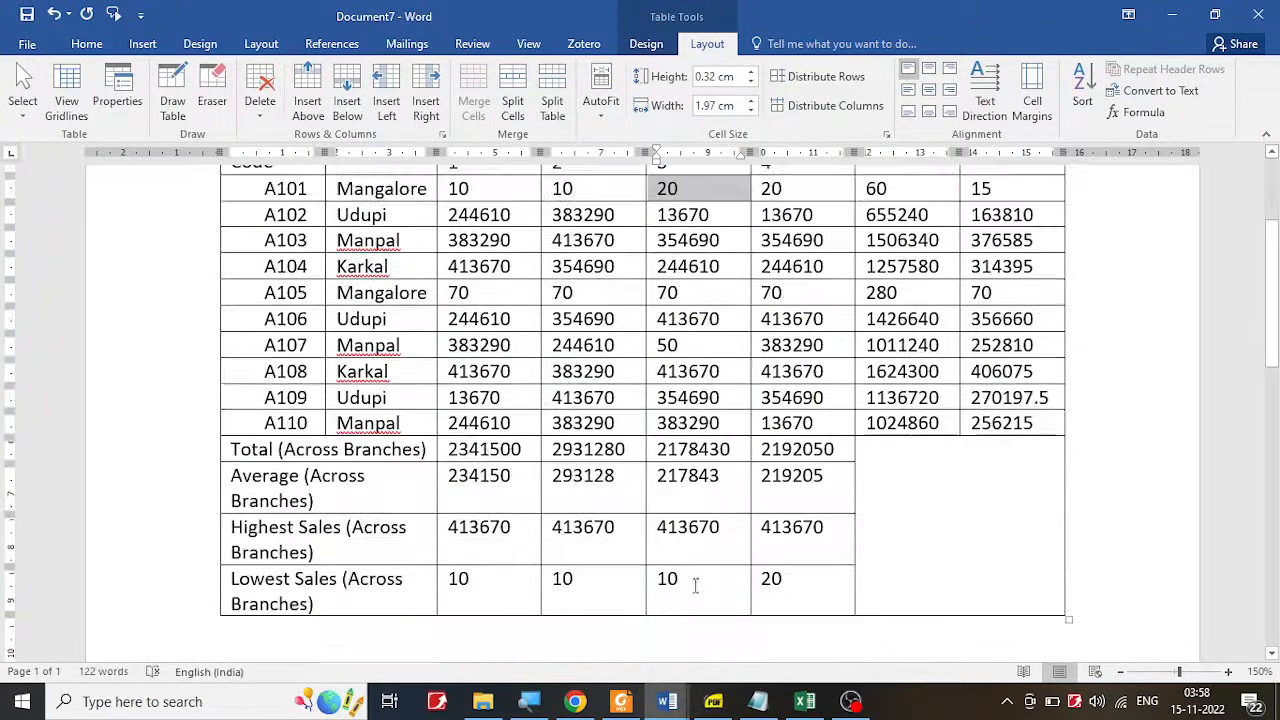
Step: Show the formula codes and change the quarter 3 formula in the Lowest Sales (Across Branches) row to =MIN(e3:e12)
click(675, 585)
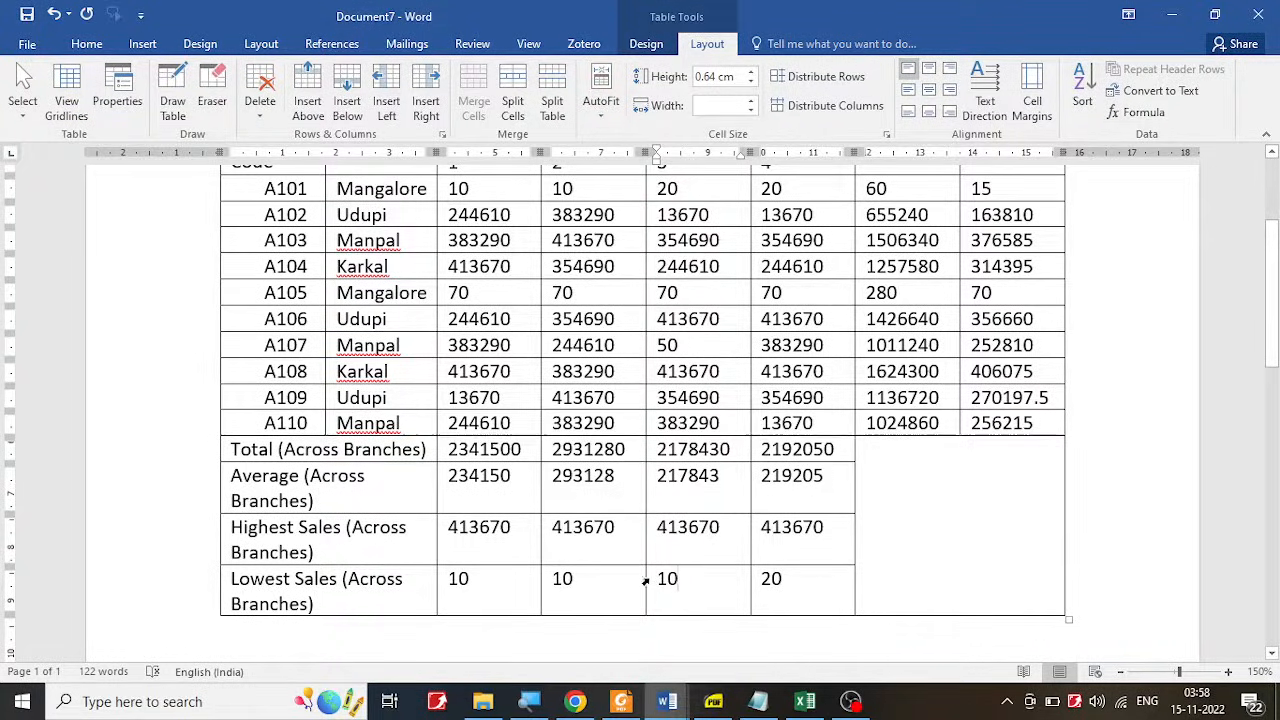
key(alt+F9)
scroll(645, 576, down, 7)
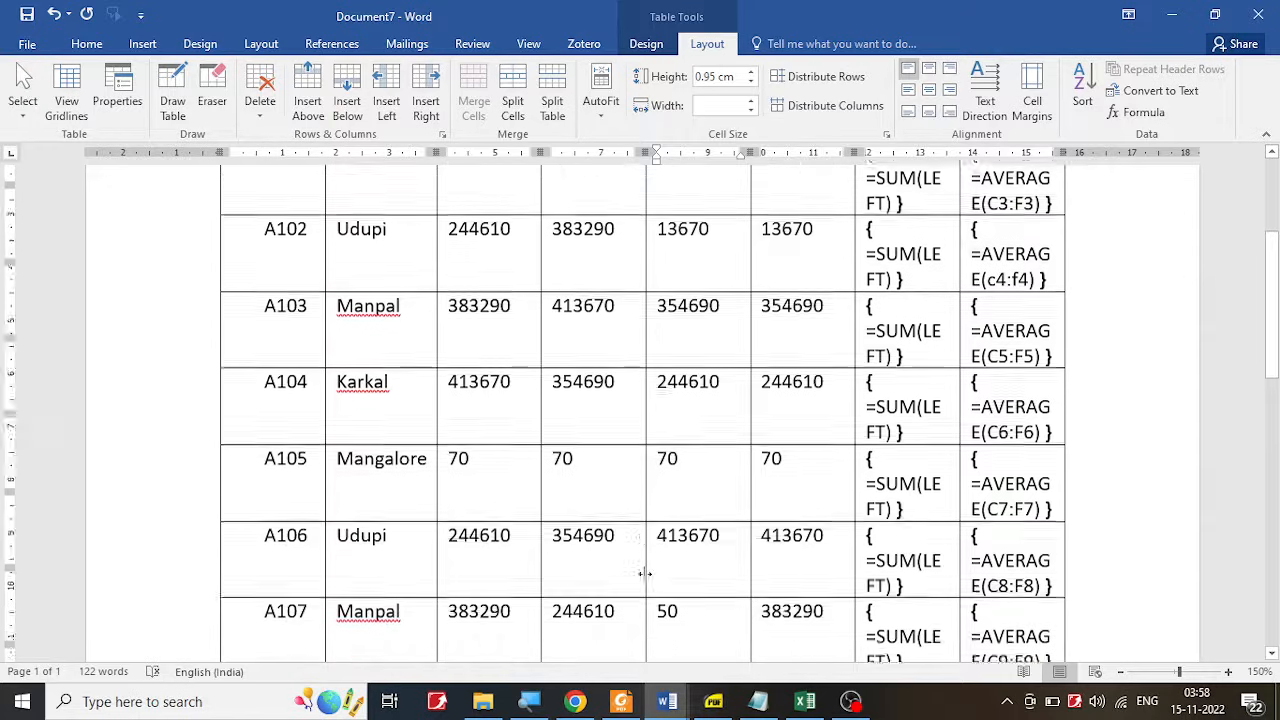
scroll(645, 574, down, 3)
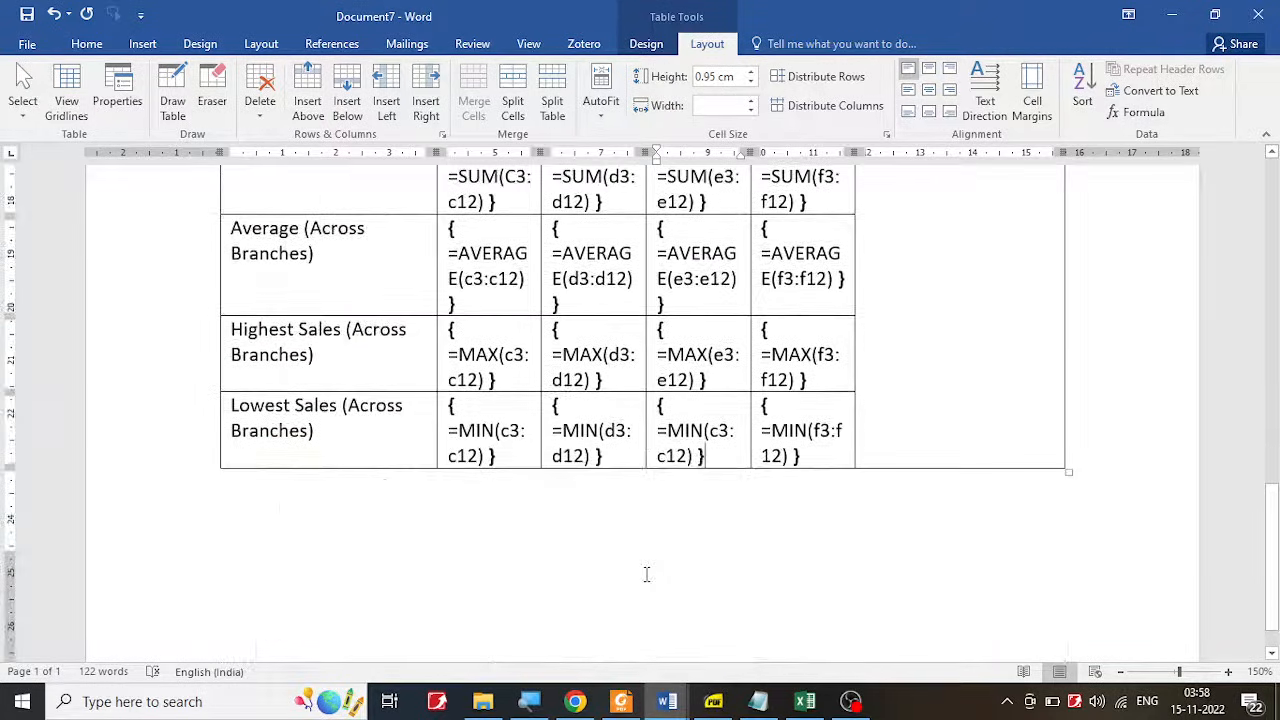
double_click(715, 430)
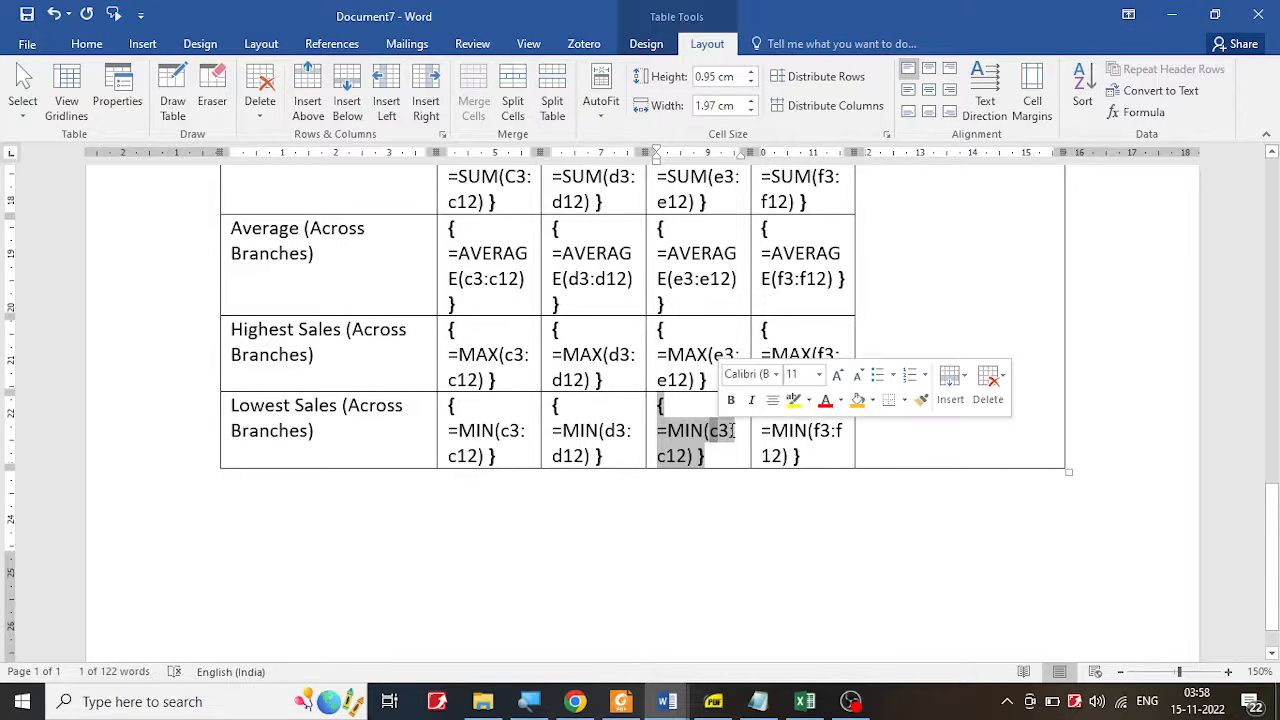
text(e3)
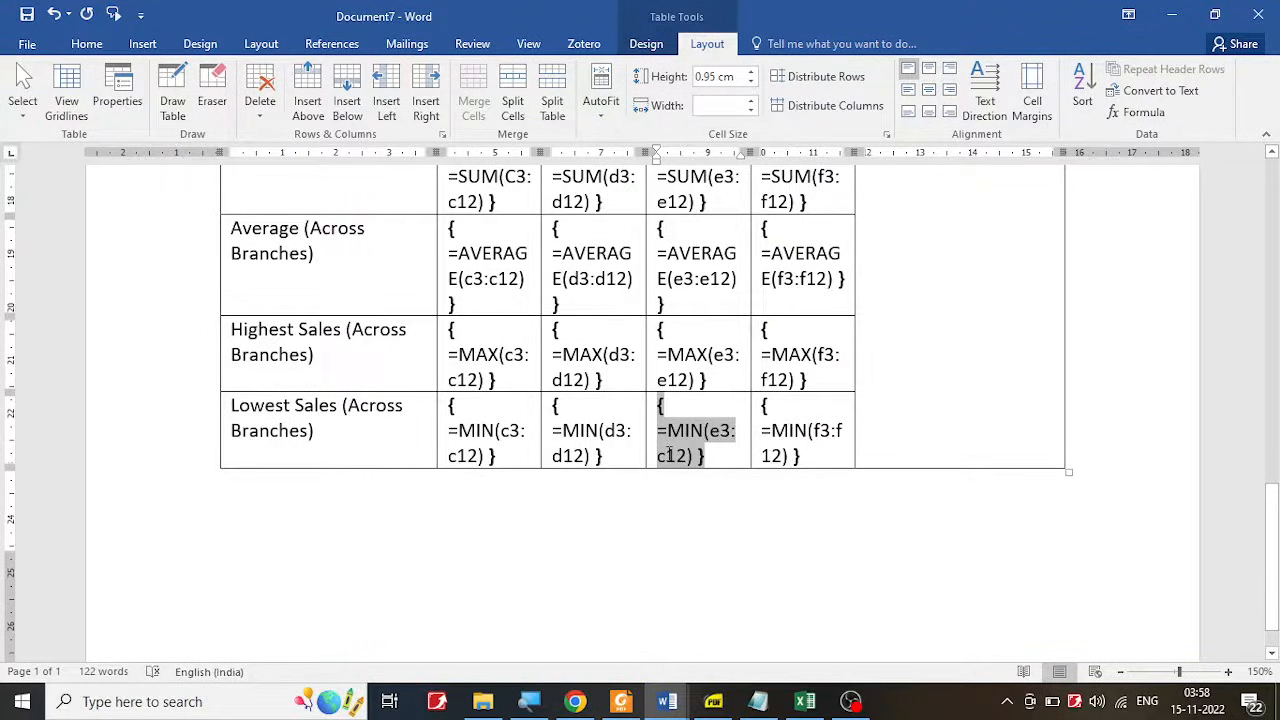
drag(669, 455, 657, 455)
text(e)
Step: Display the field results again and update the quarter 3 Lowest Sales (Across Branches) cell to 20, checking it against the column
key(alt+F9)
scroll(730, 452, up, 10)
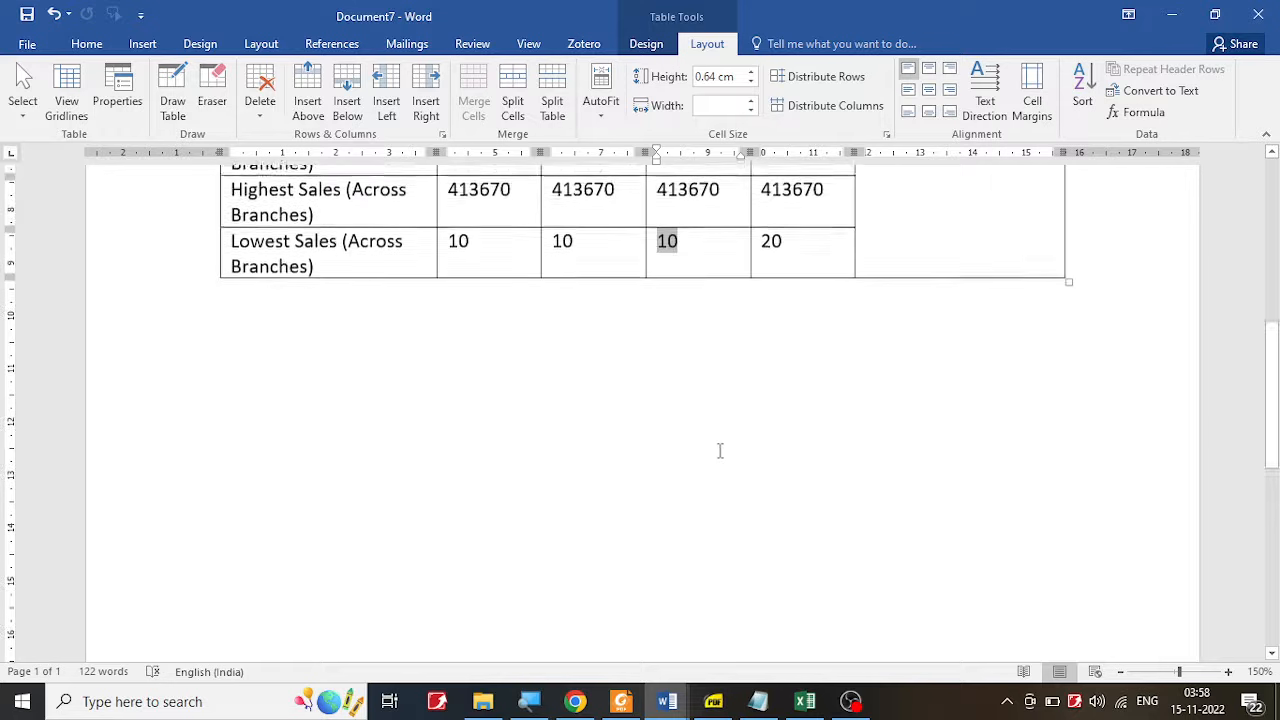
scroll(720, 506, up, 2)
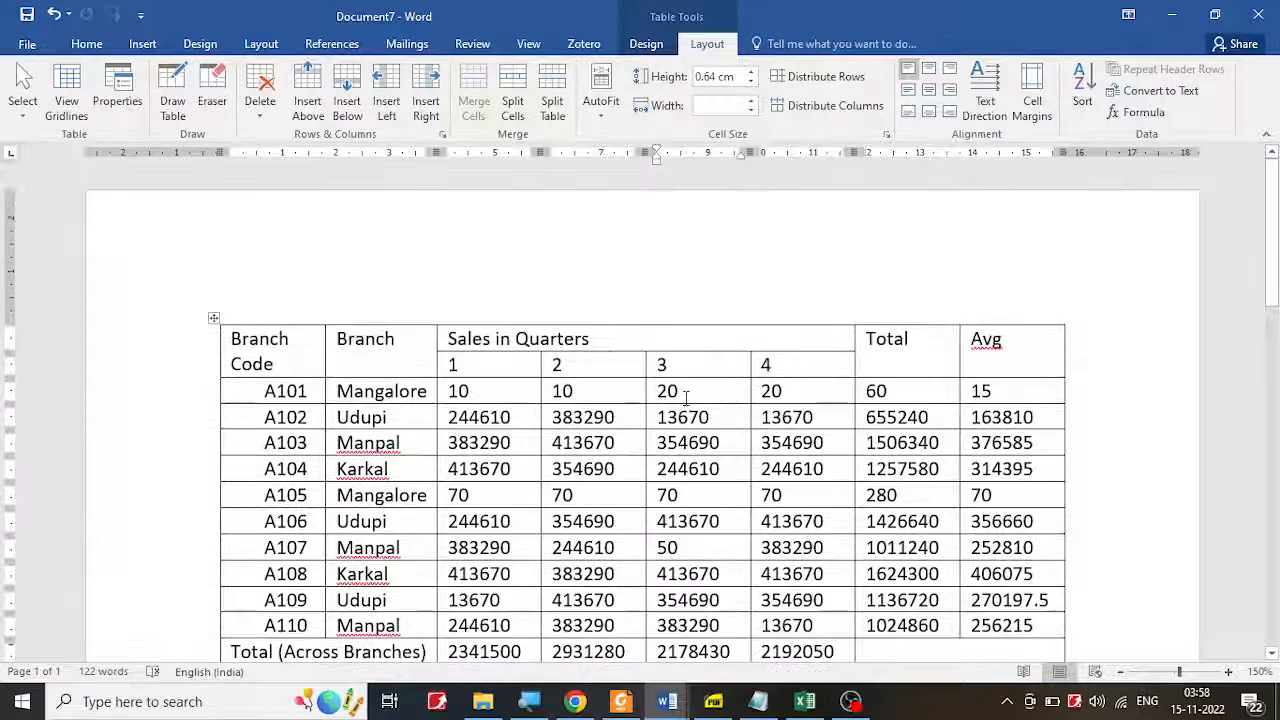
drag(679, 393, 659, 390)
scroll(678, 522, down, 3)
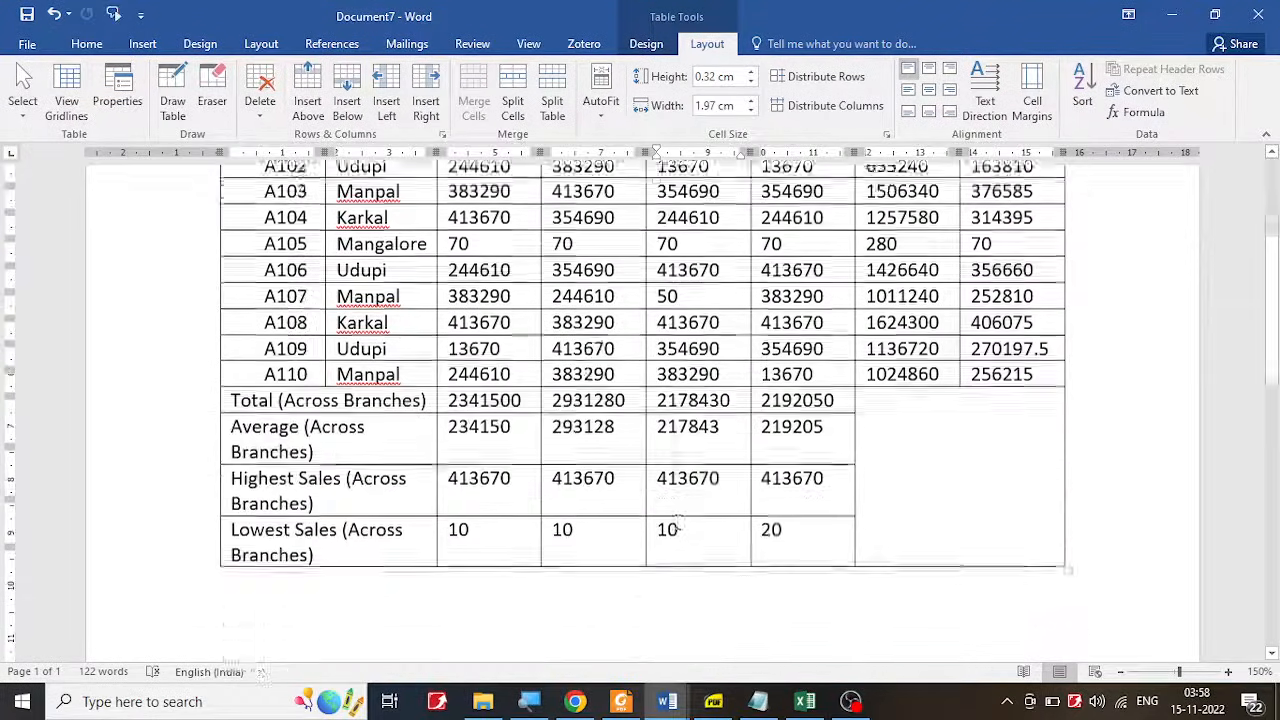
click(674, 513)
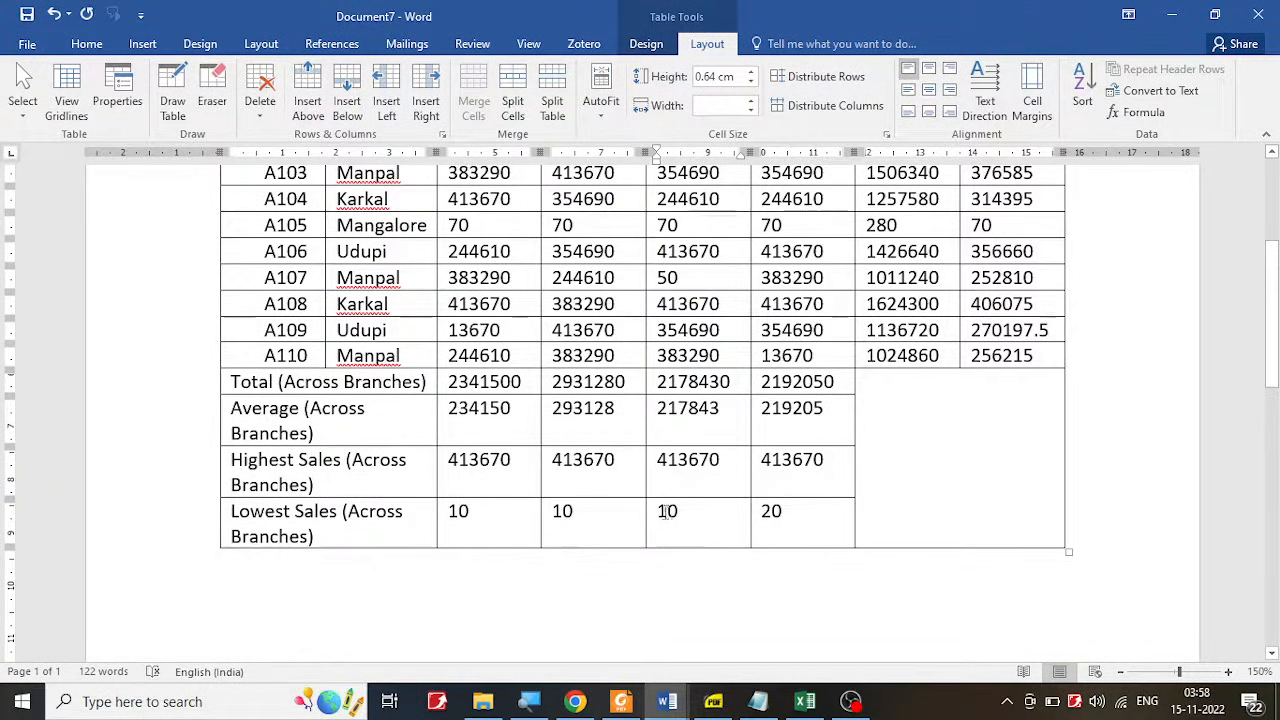
double_click(667, 511)
text(20)
scroll(689, 527, up, 3)
scroll(689, 527, down, 3)
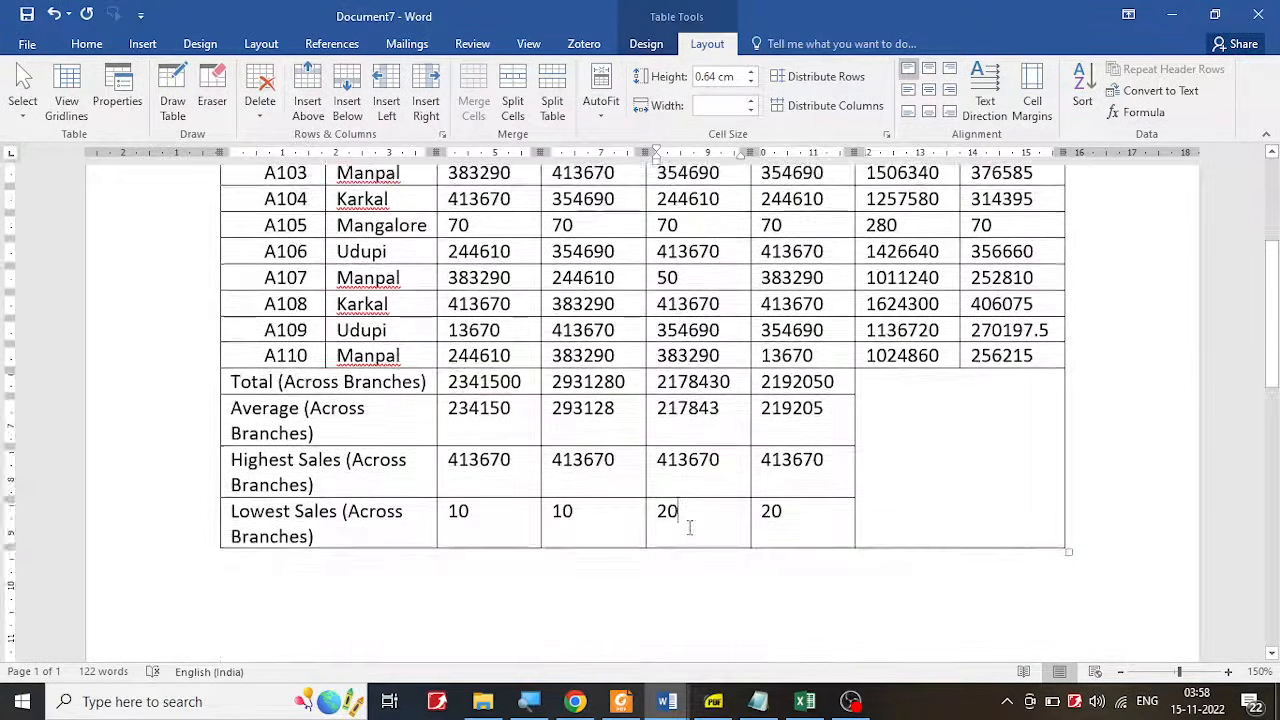
scroll(689, 527, up, 4)
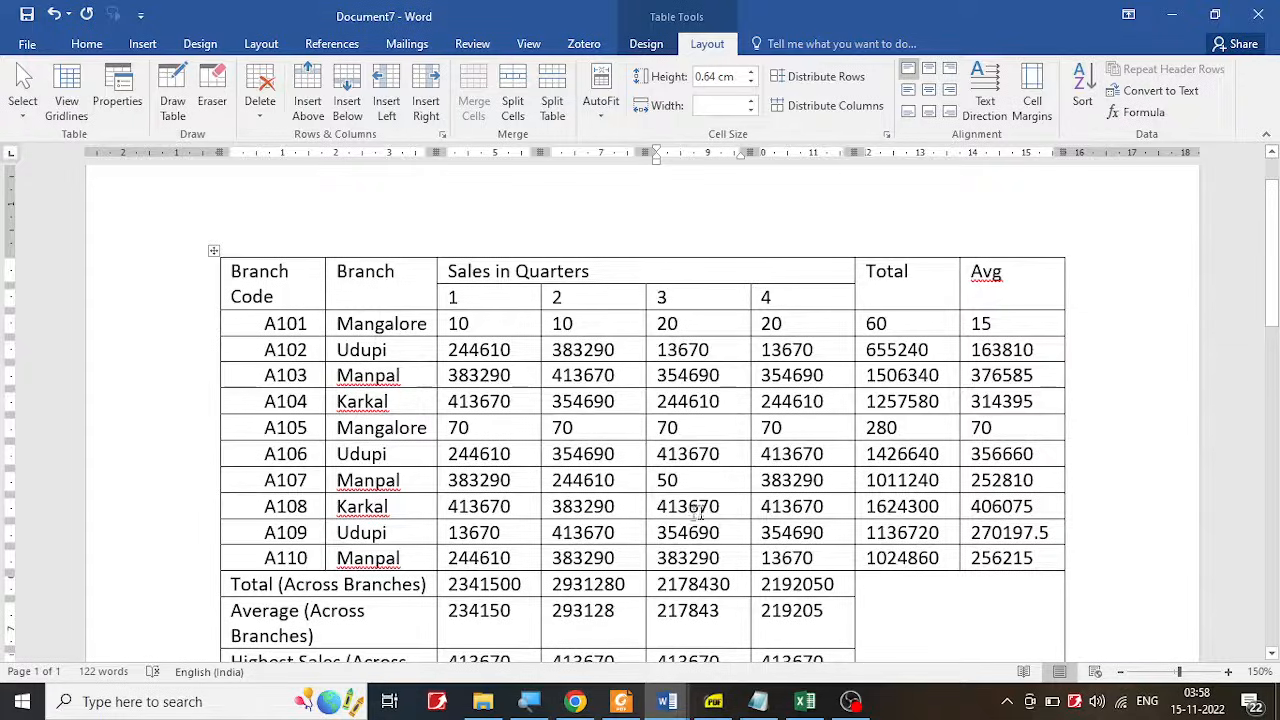
Step: Check the header colours in the reference PDF table and shade the header cells from Branch Code to Avg light blue in Document7 in Word
click(713, 701)
scroll(733, 420, up, 3)
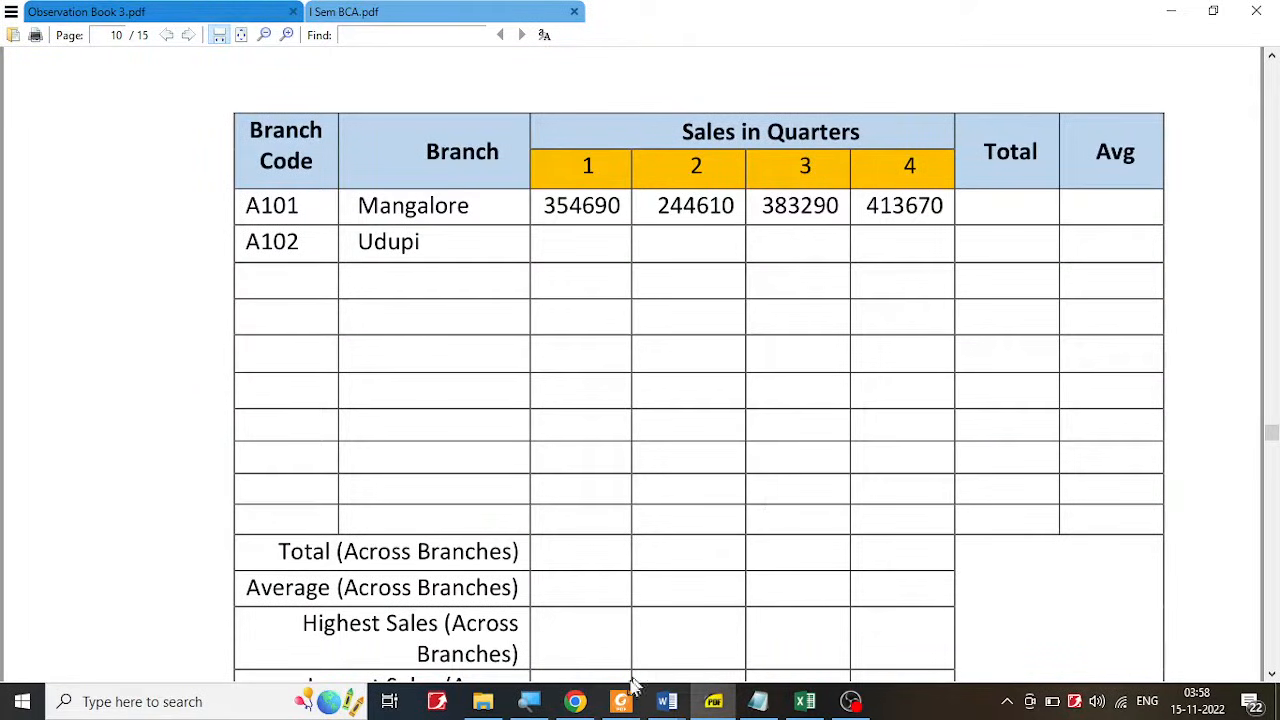
click(667, 701)
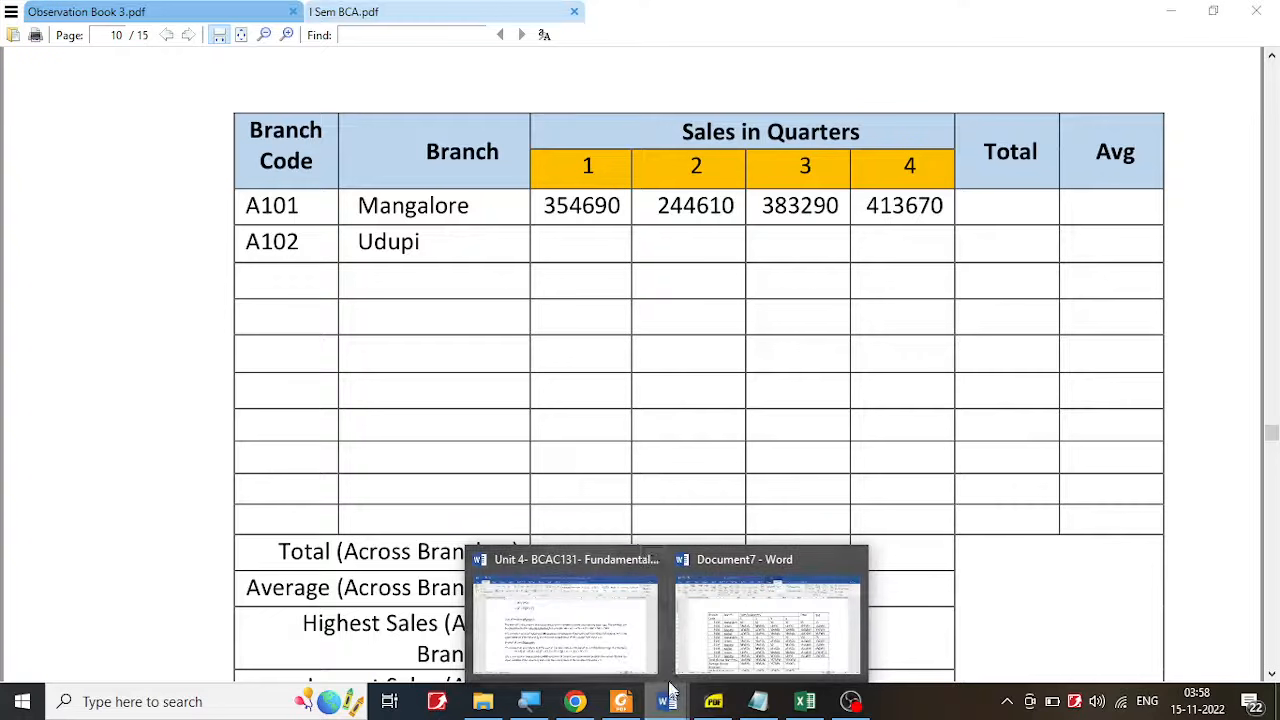
click(713, 643)
scroll(380, 365, up, 1)
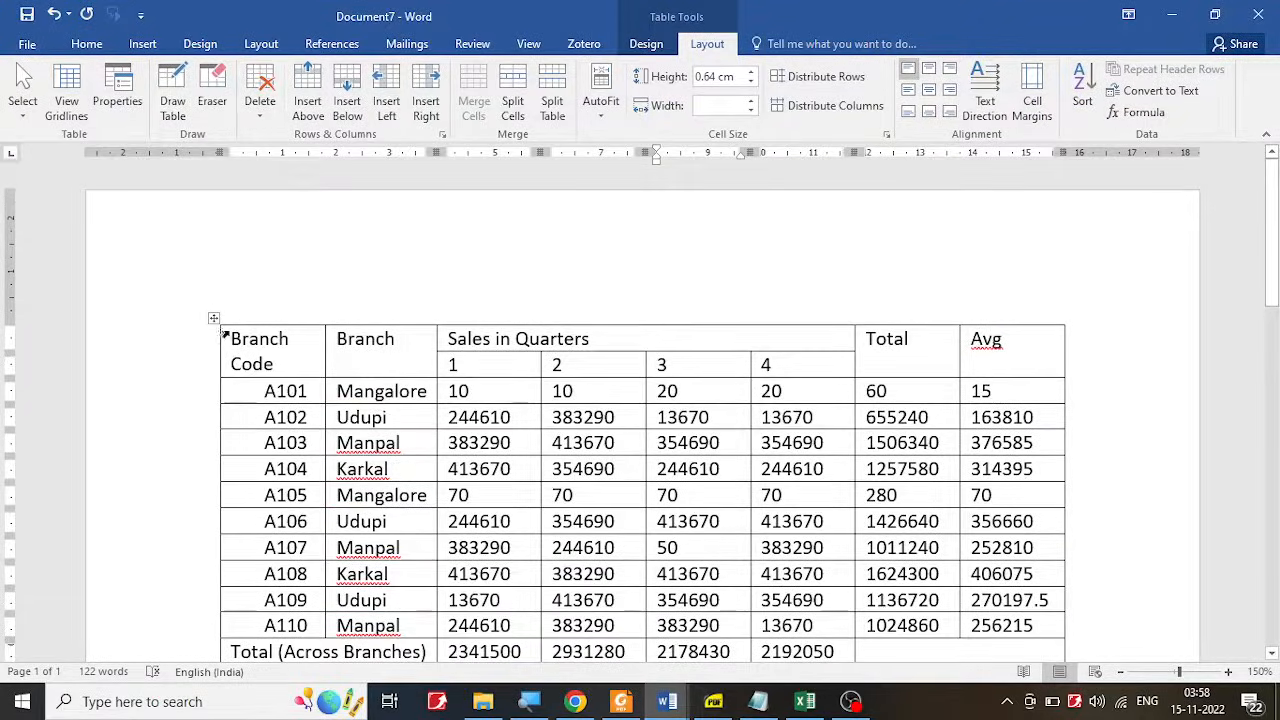
drag(232, 338, 970, 372)
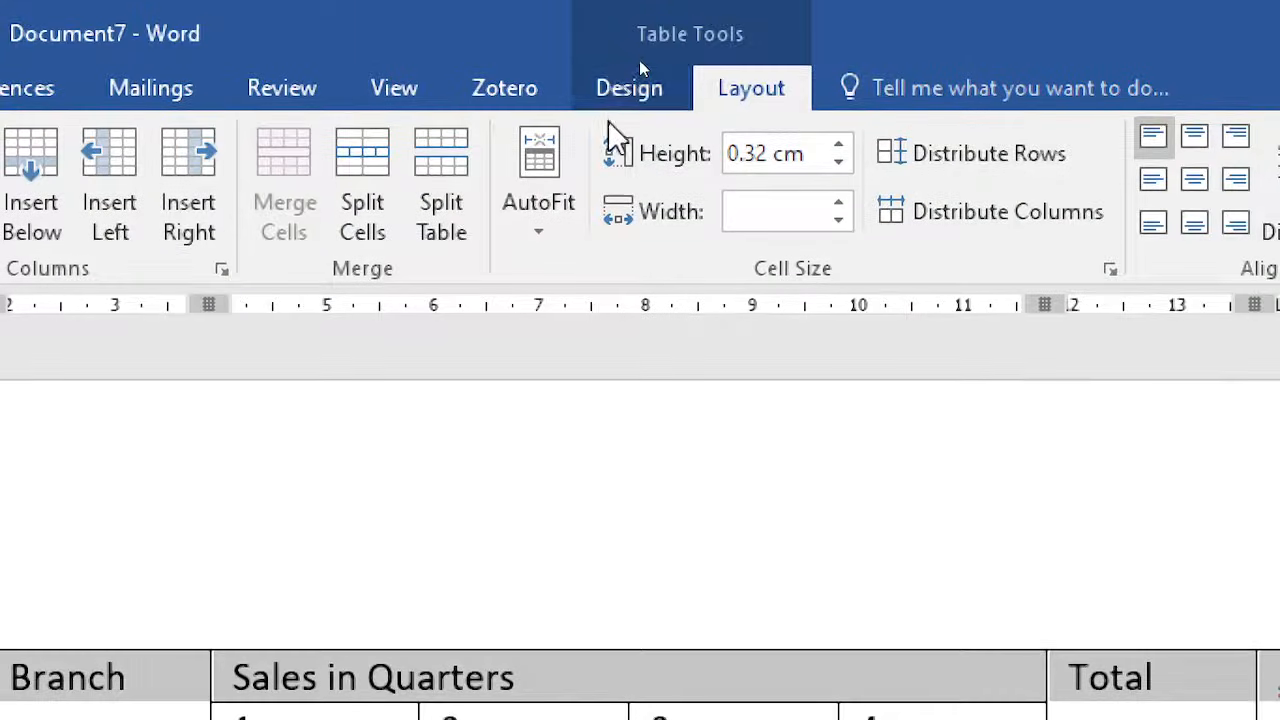
click(648, 86)
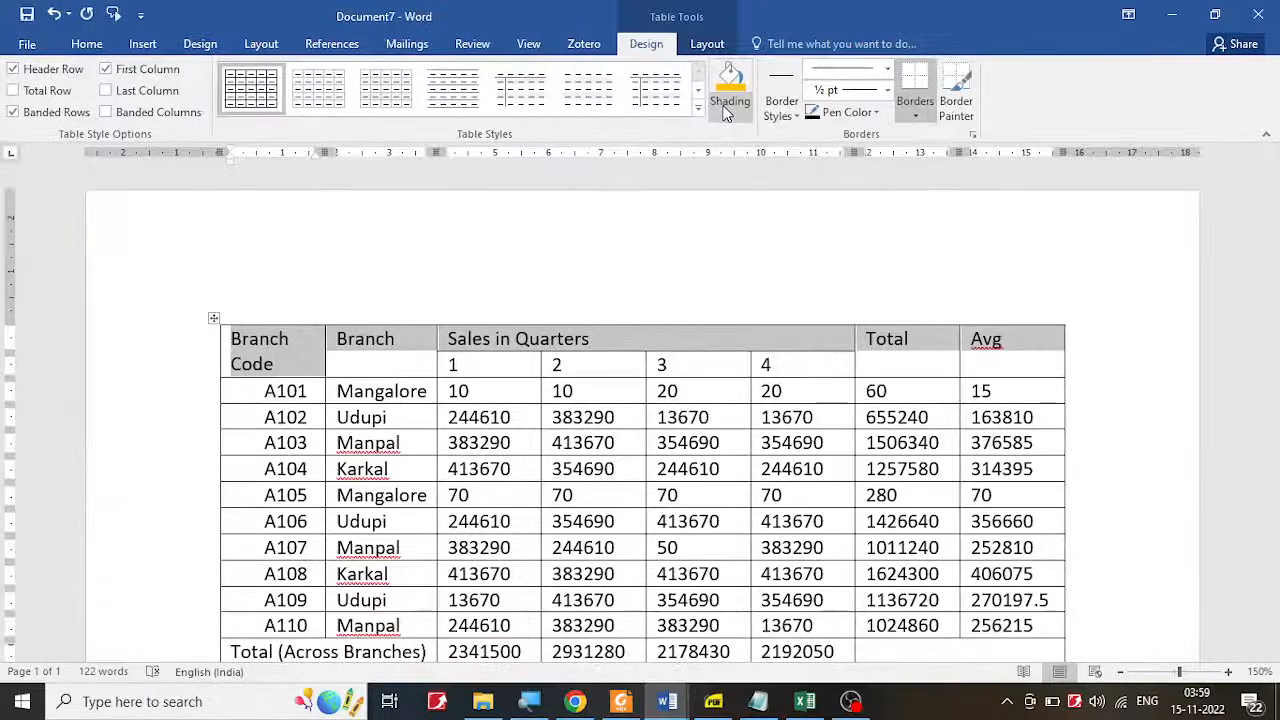
click(727, 113)
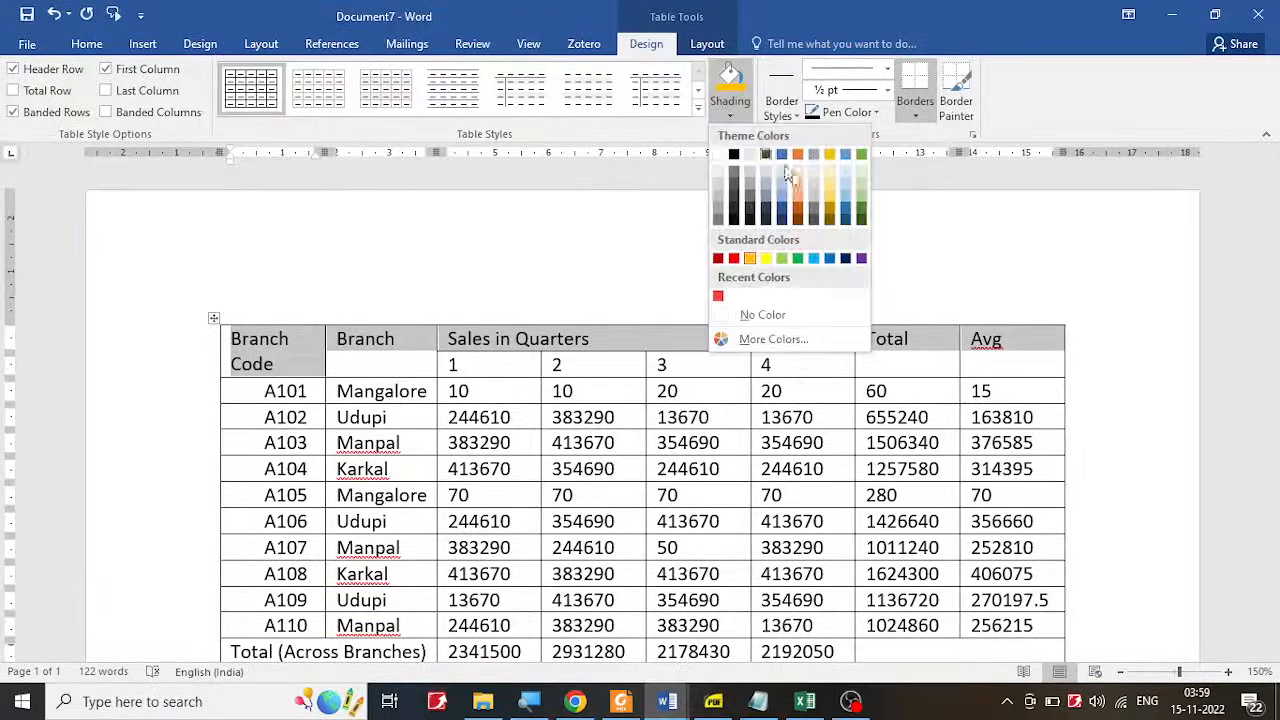
click(845, 190)
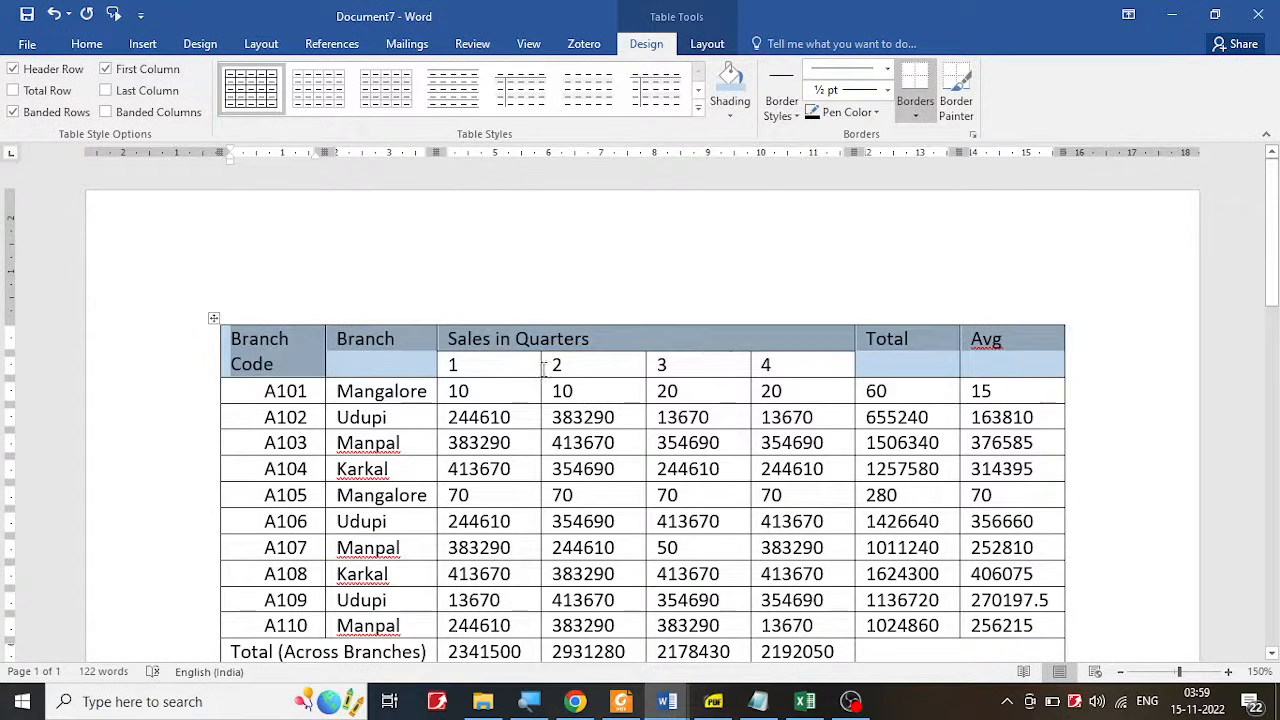
Step: Shade the quarter number cells 1 to 4 under Sales in Quarters with the standard orange colour
click(775, 360)
drag(790, 366, 505, 367)
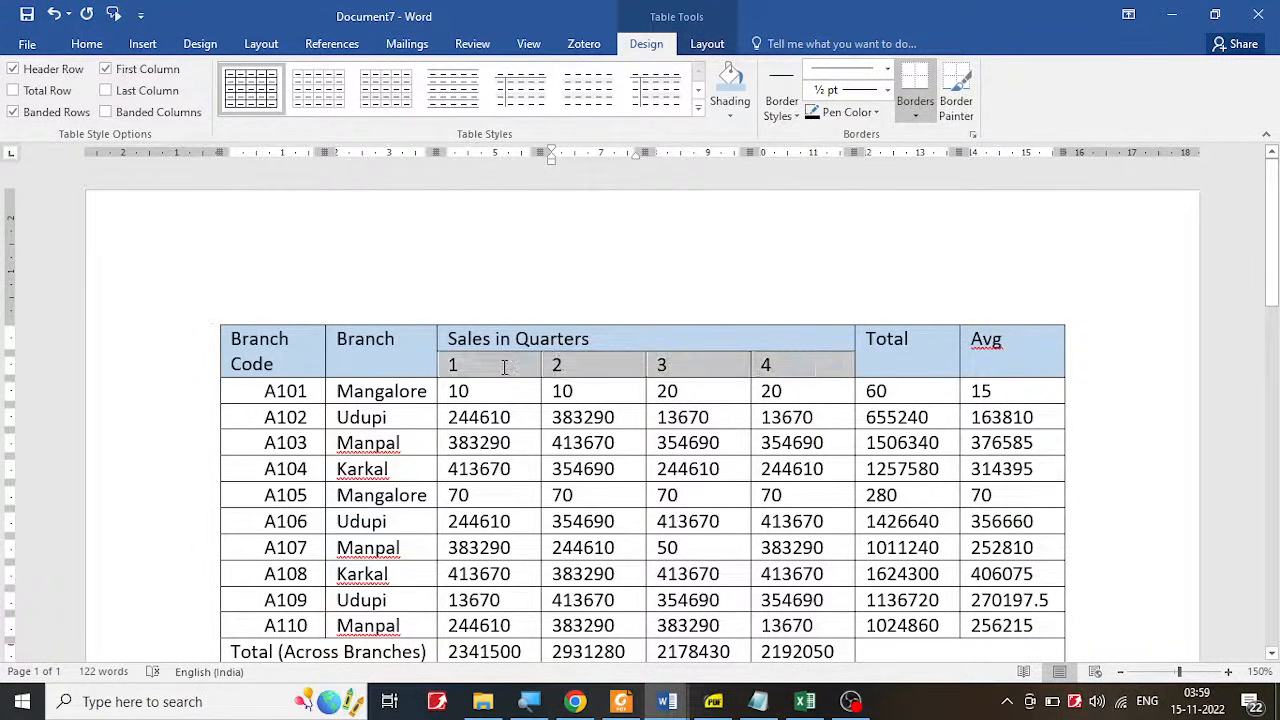
click(730, 108)
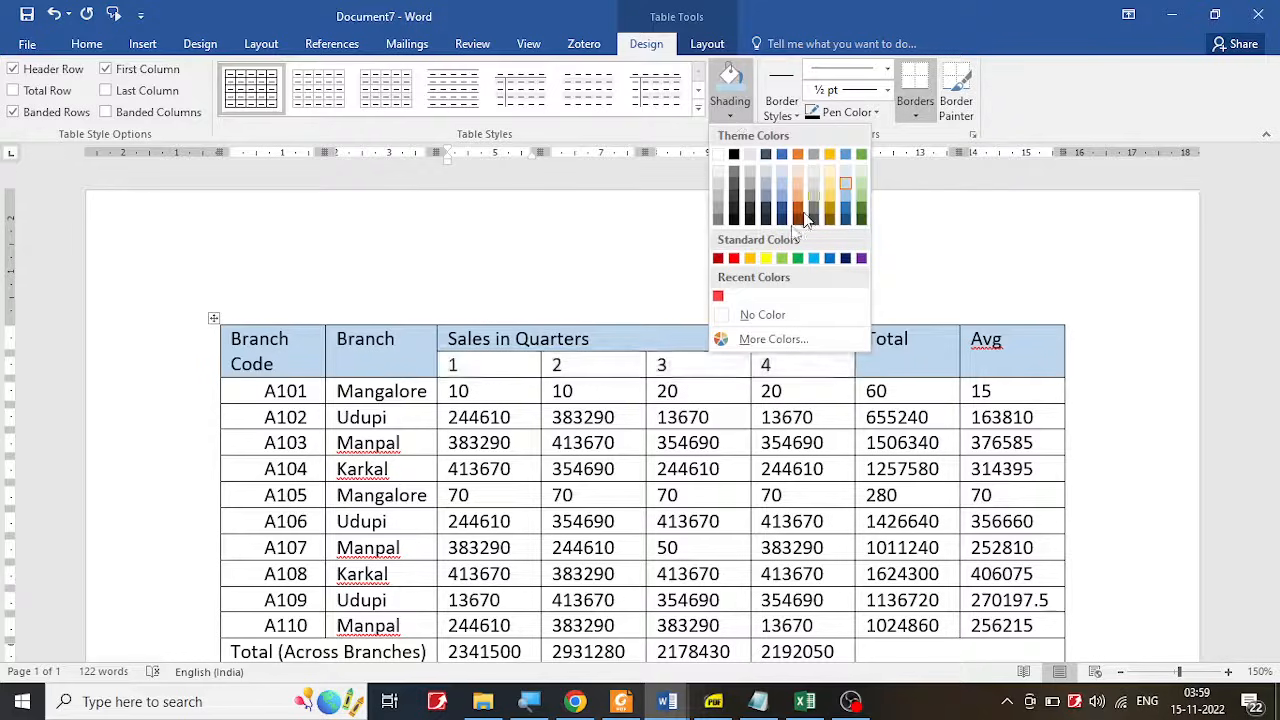
click(750, 259)
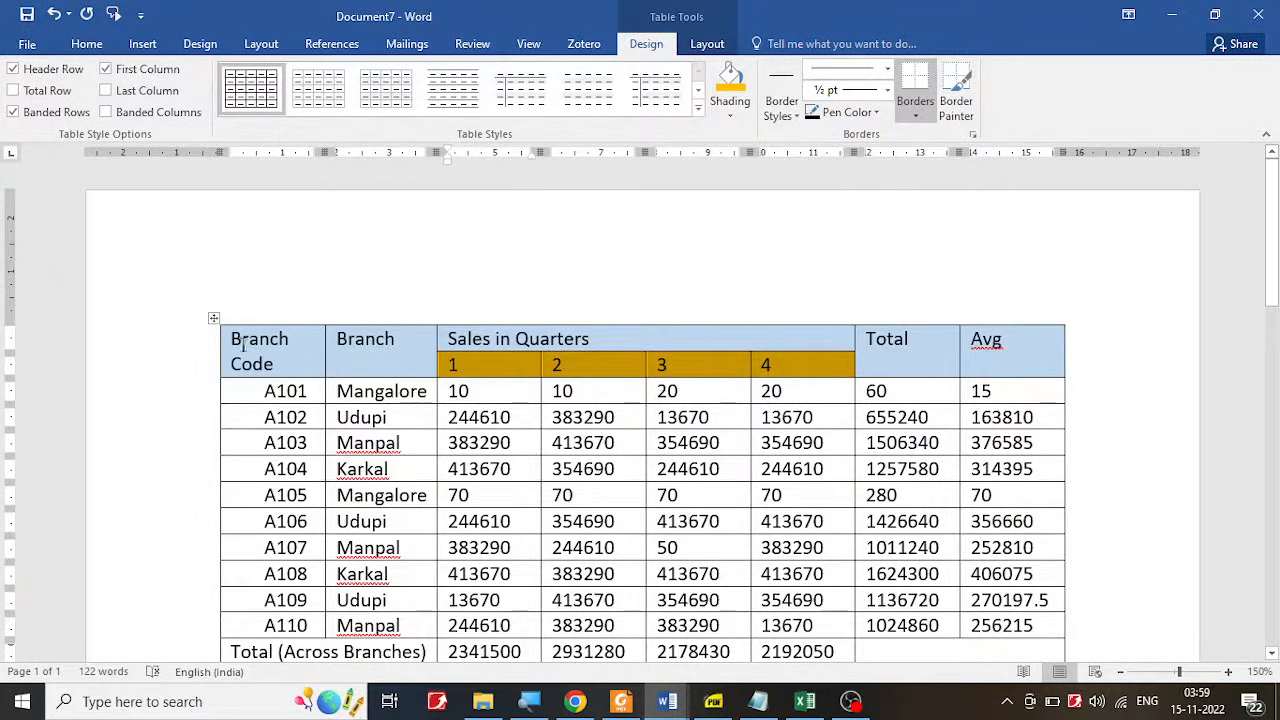
Step: Centre the text of the header cells and of quarter numbers 1 to 4 both horizontally and vertically
drag(233, 339, 1011, 378)
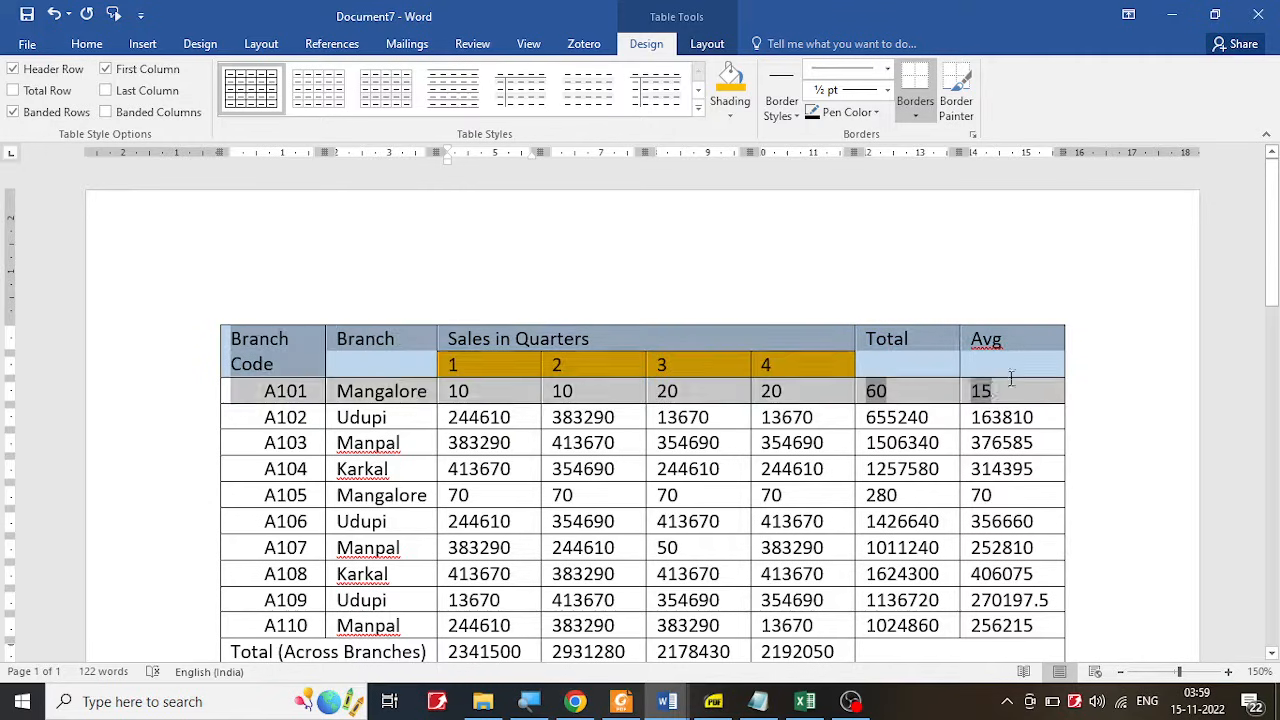
click(1005, 372)
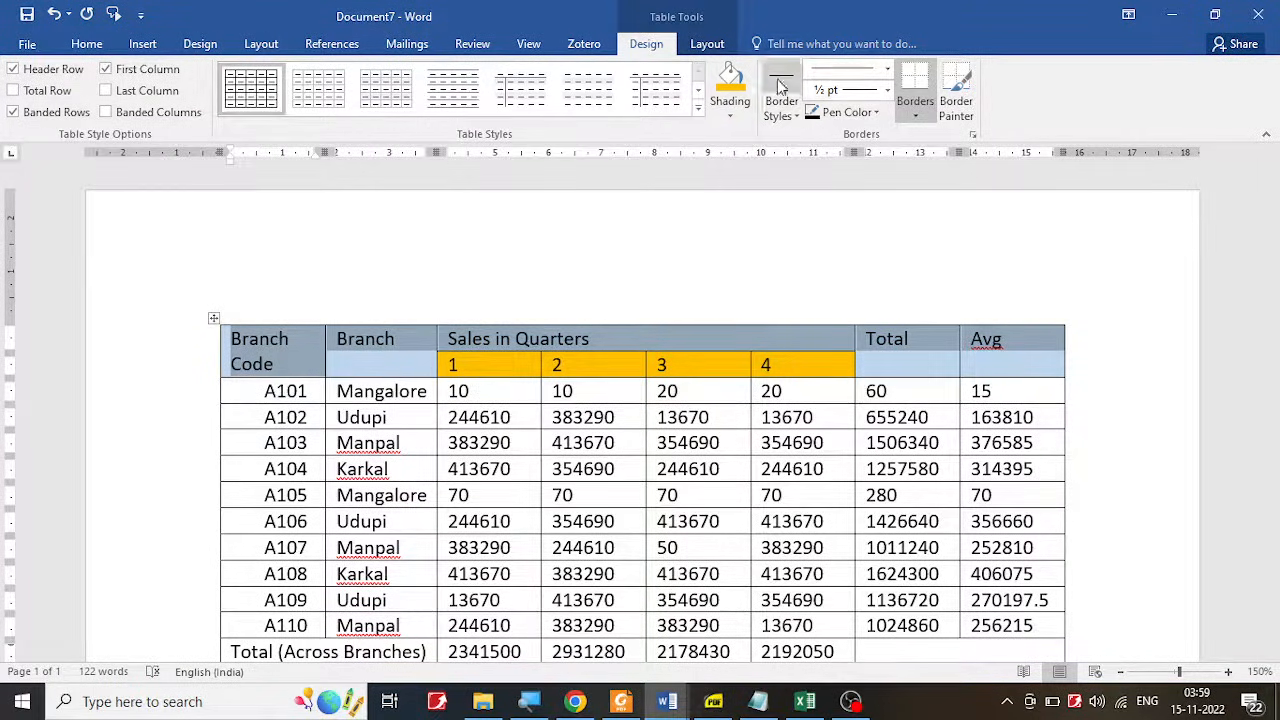
click(708, 47)
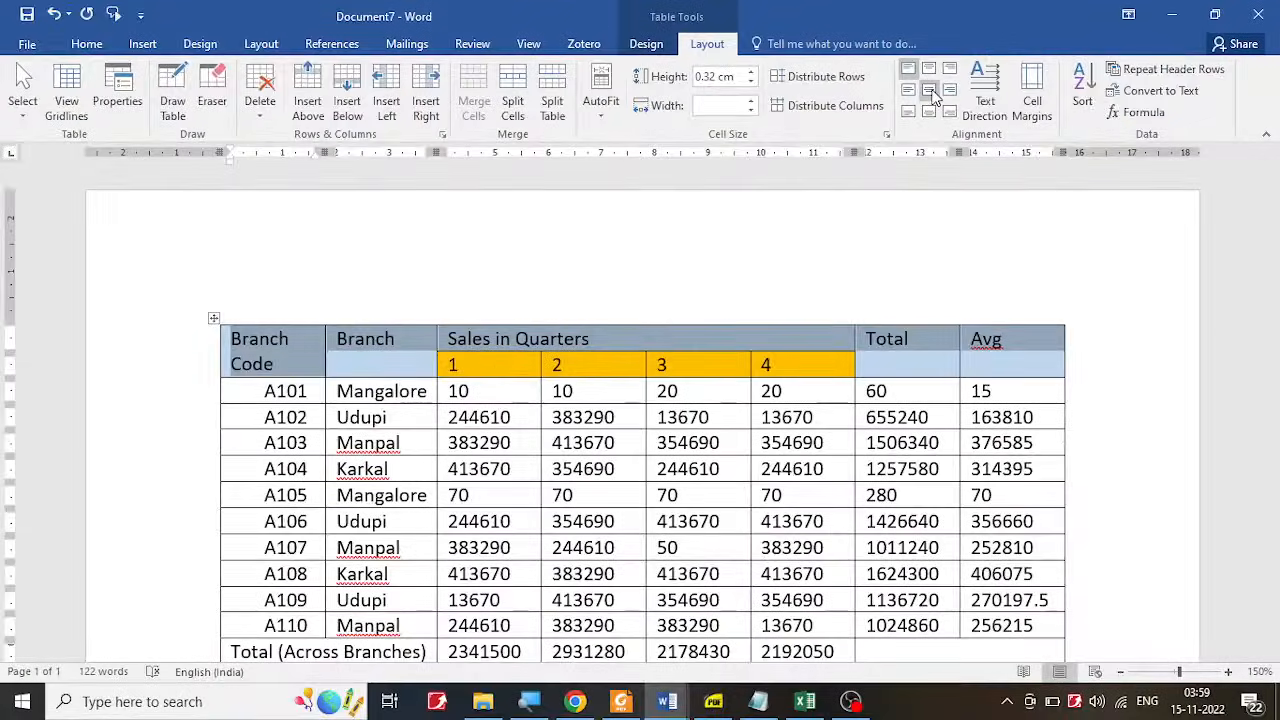
click(929, 91)
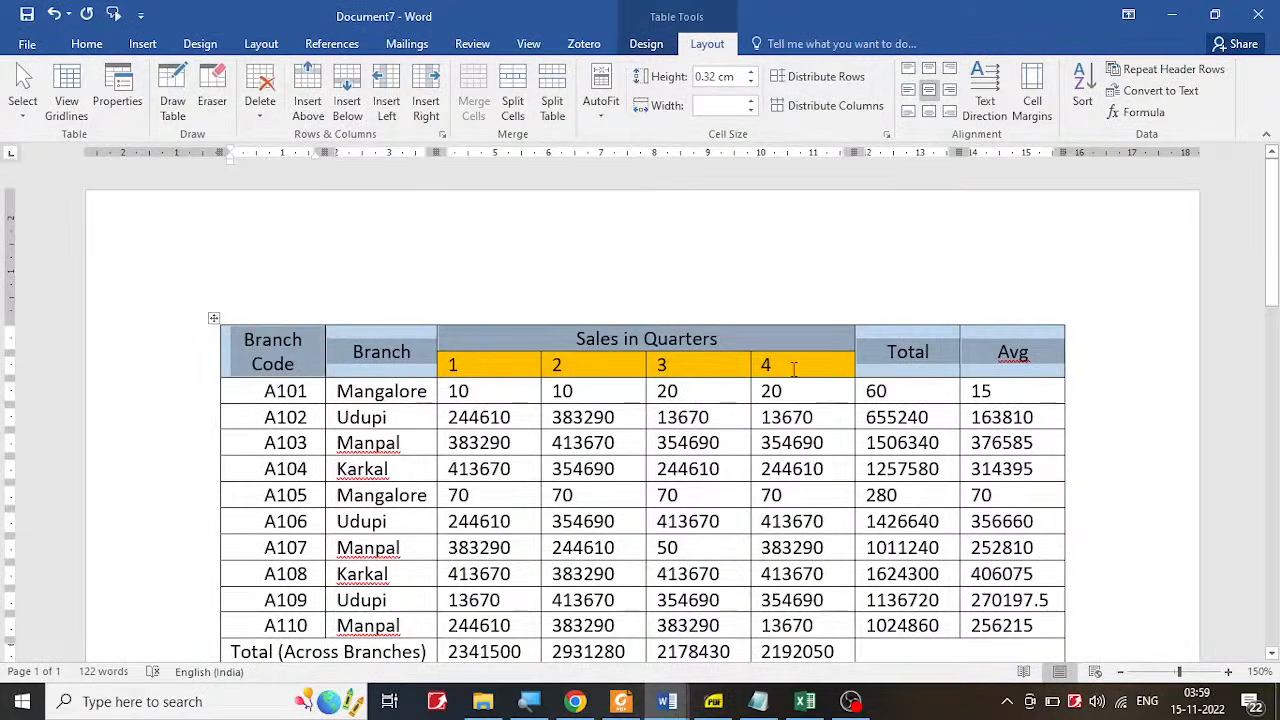
drag(794, 370, 464, 367)
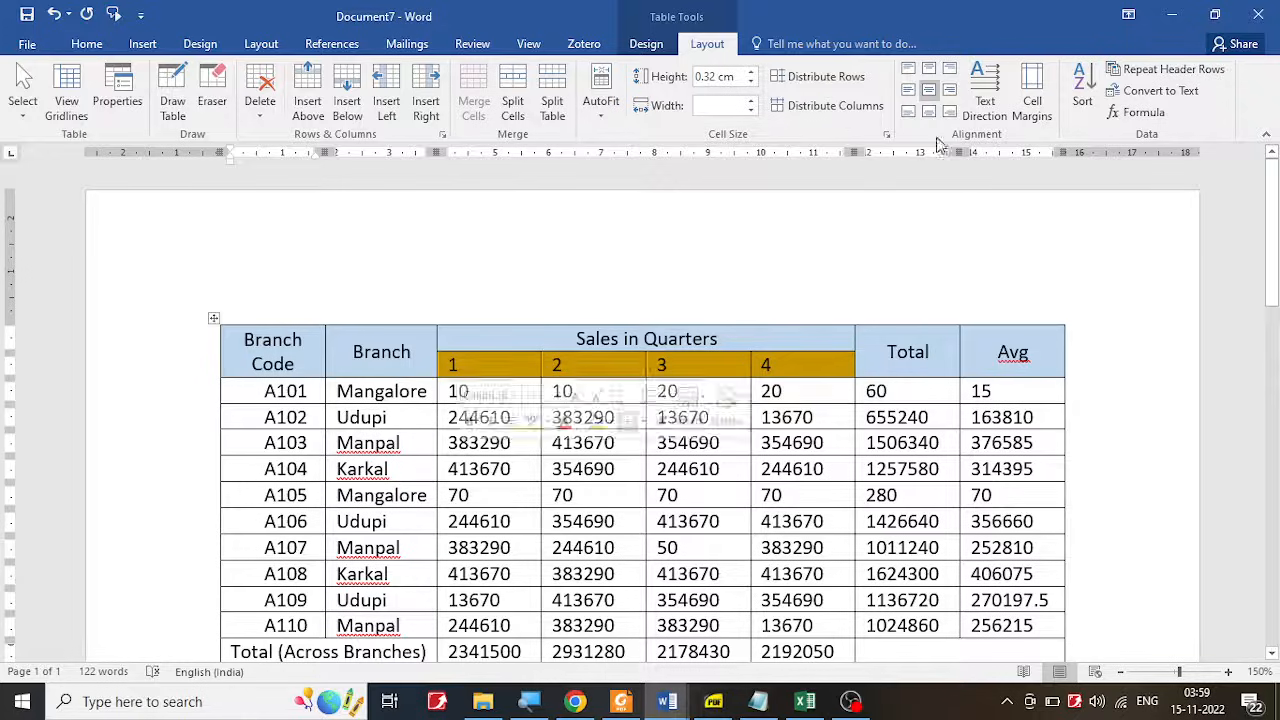
click(928, 91)
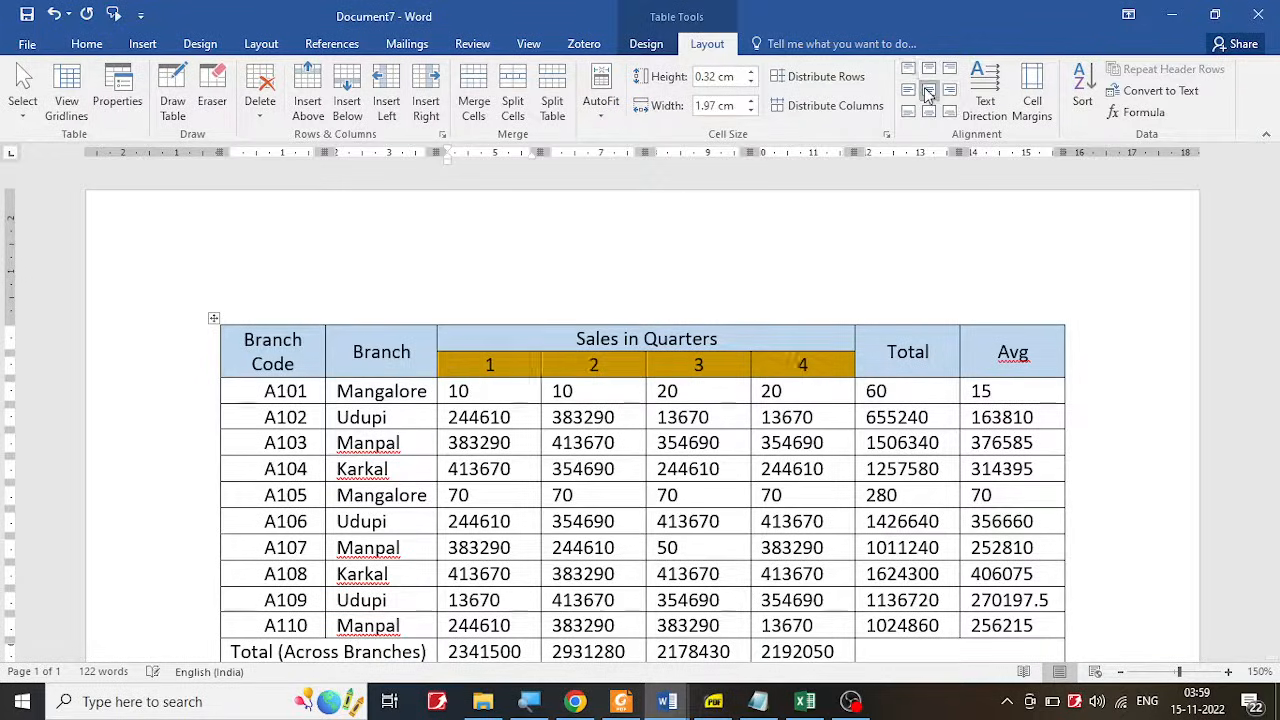
Step: Align the four (Across Branches) row labels centre right in Word, following the reference PDF table, and switch back to the PDF to compare
click(728, 707)
scroll(677, 457, down, 2)
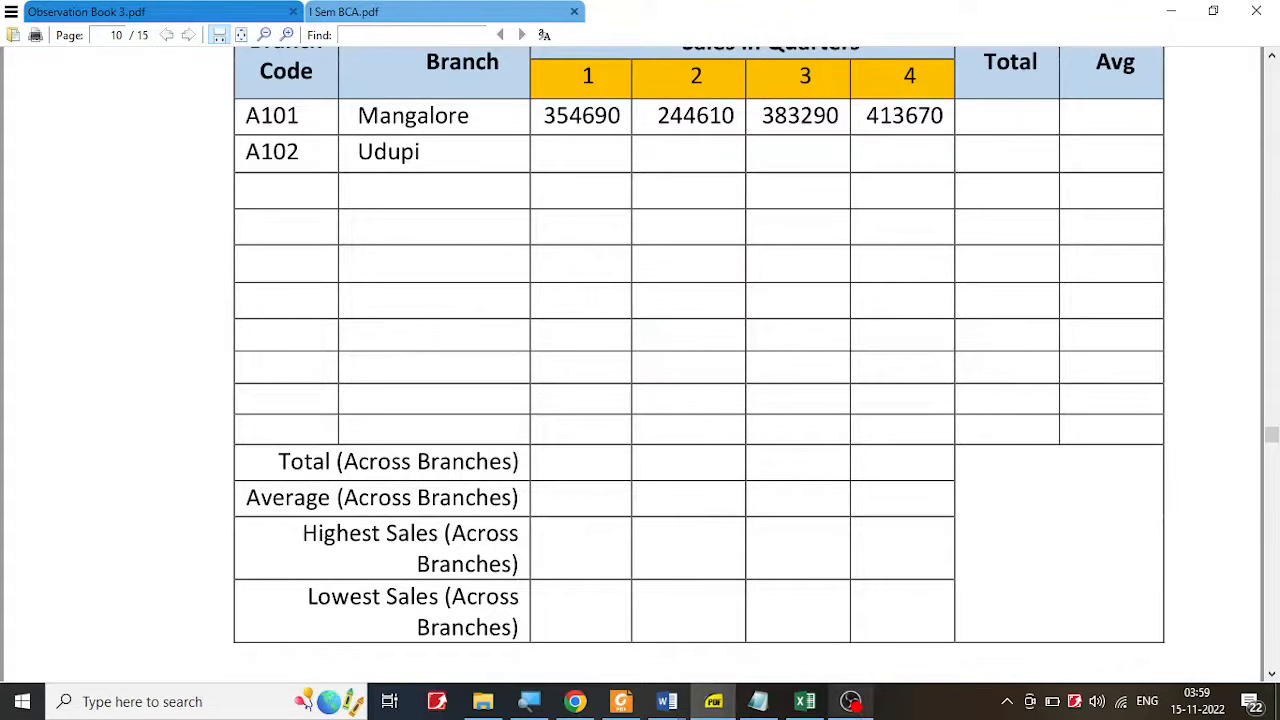
mouse_move(674, 705)
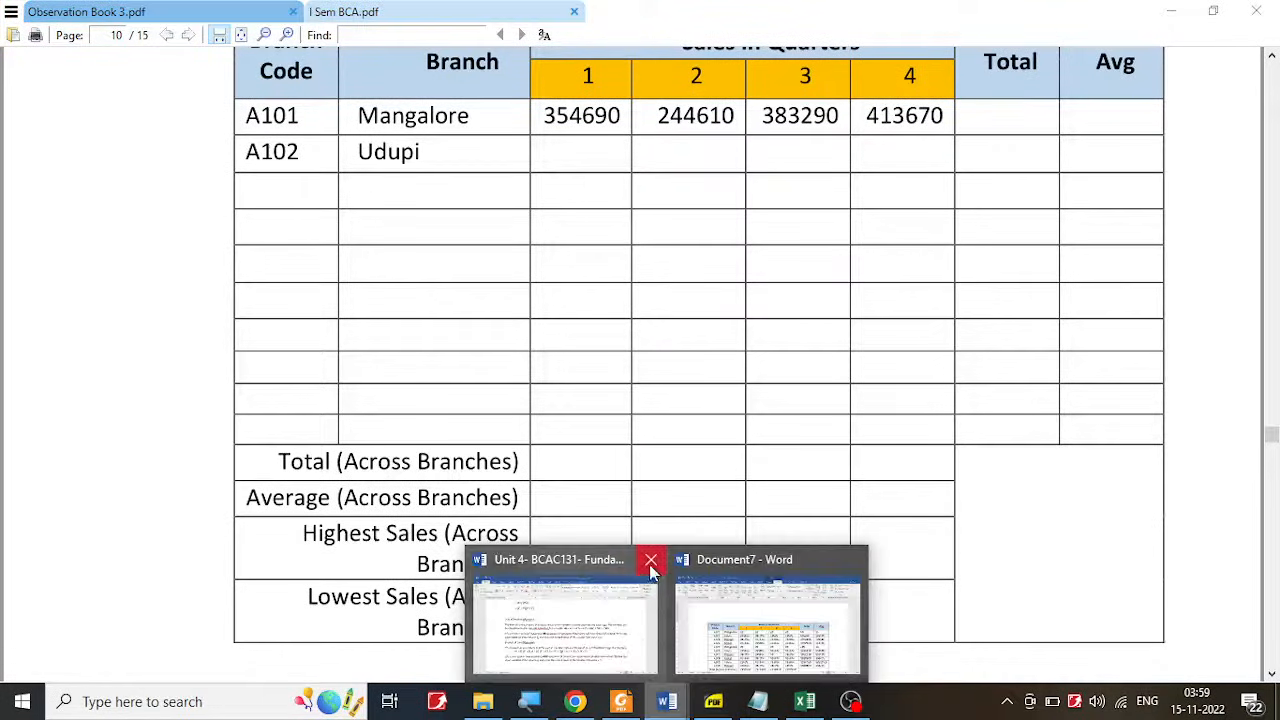
click(712, 622)
scroll(647, 520, down, 3)
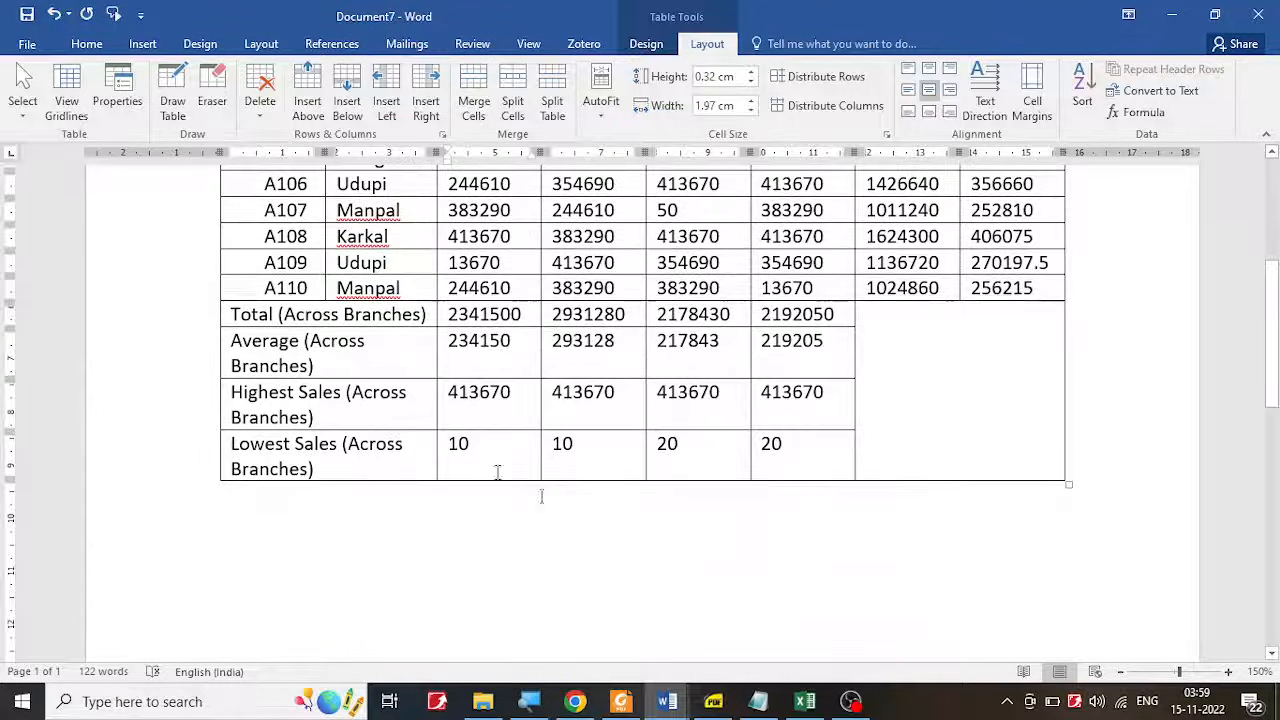
drag(380, 457, 255, 316)
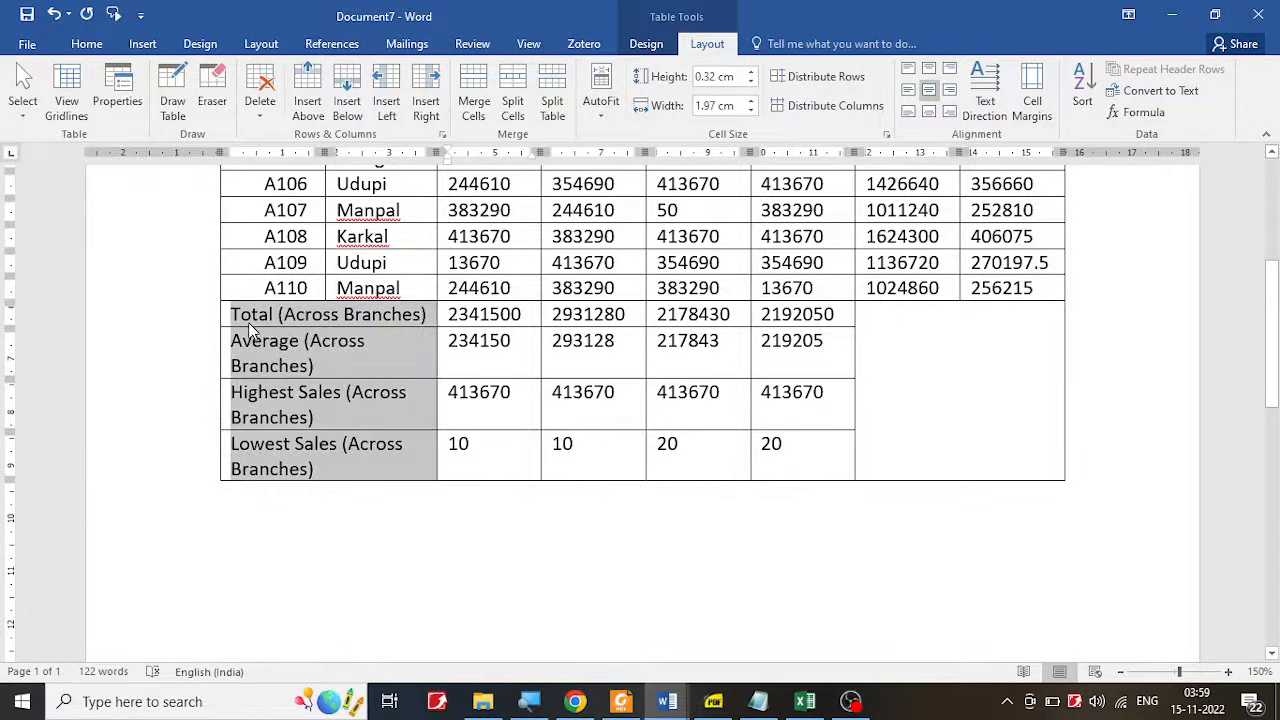
click(951, 92)
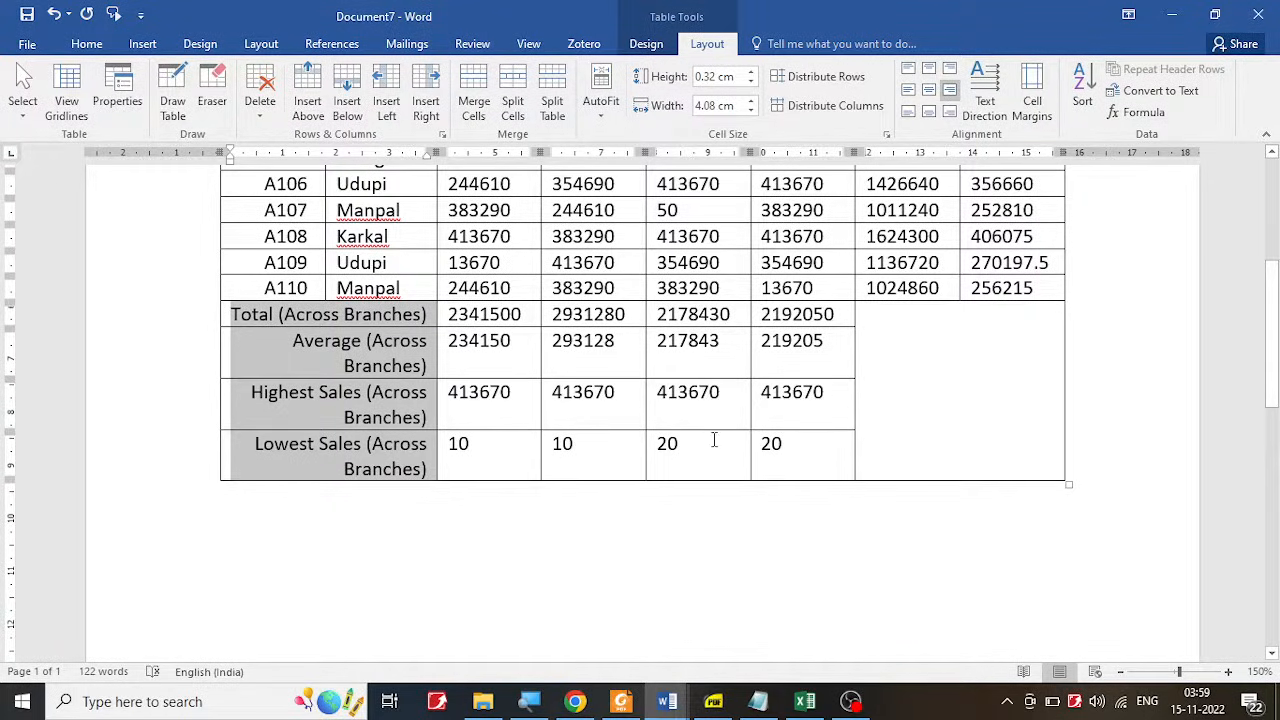
click(716, 702)
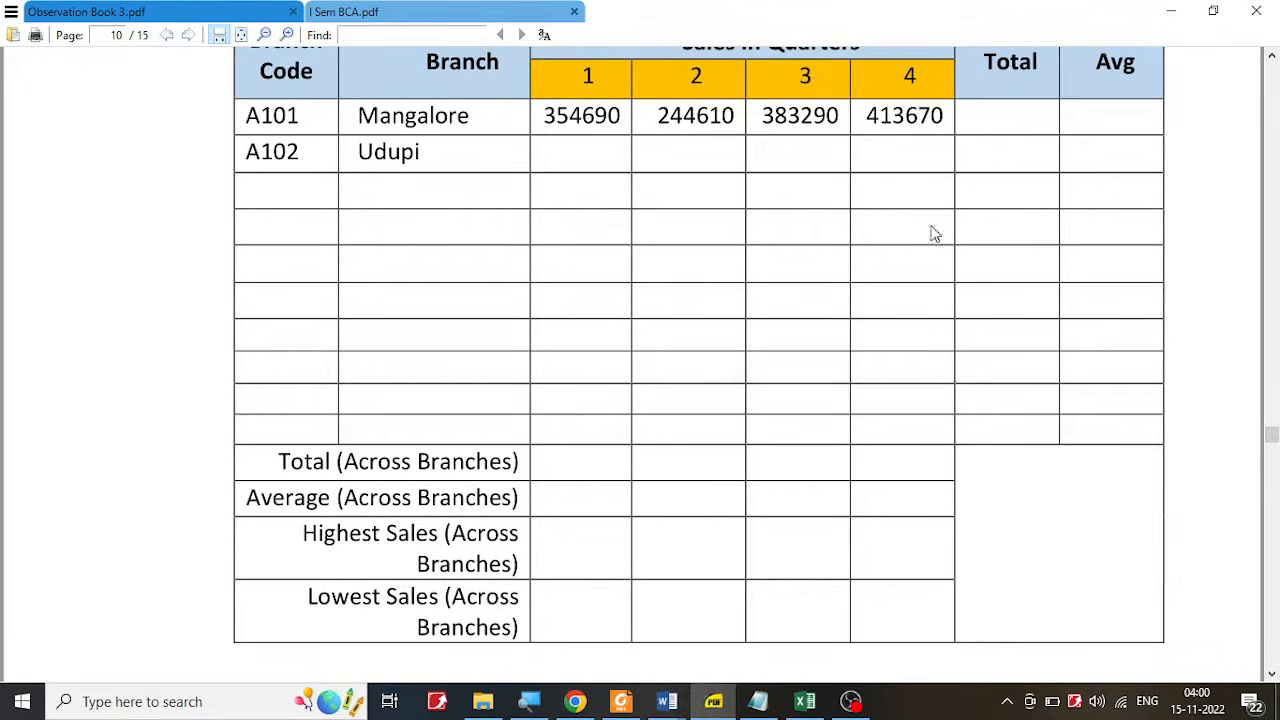